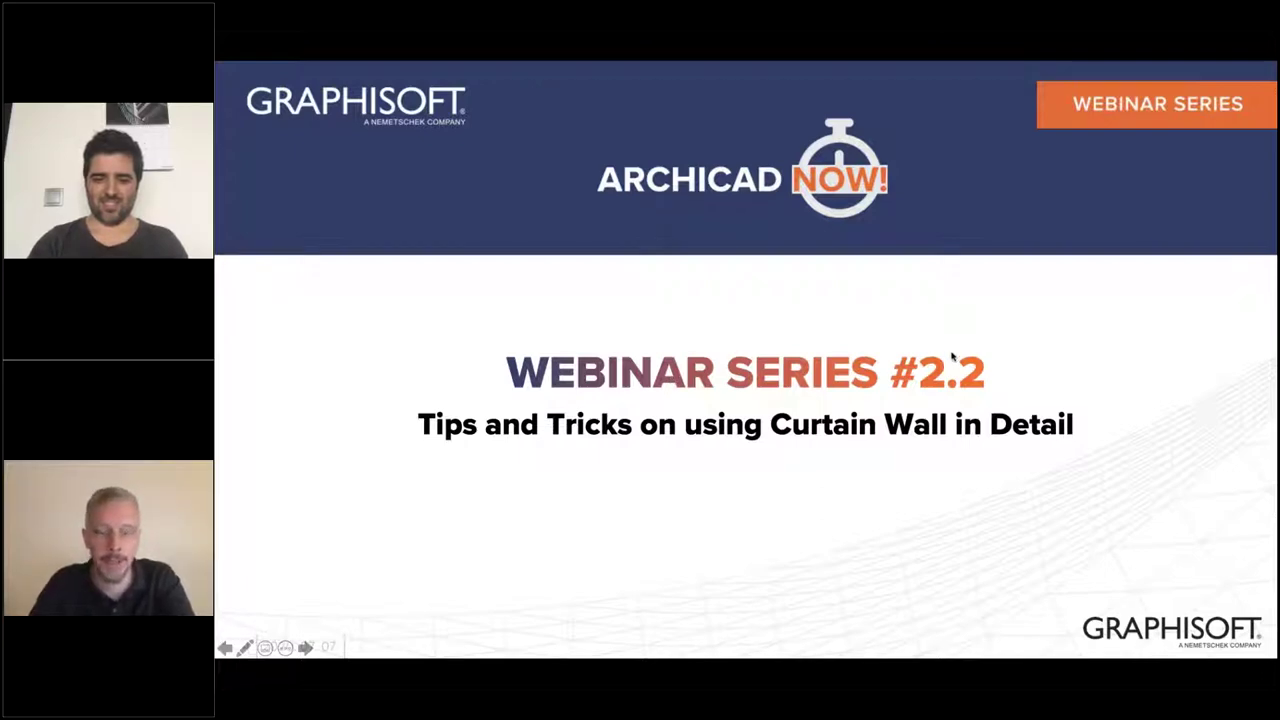
Step: End the slide show, switch to Archicad and bring the "adding door" curtain wall on the ground floor plan into view
key("Escape")
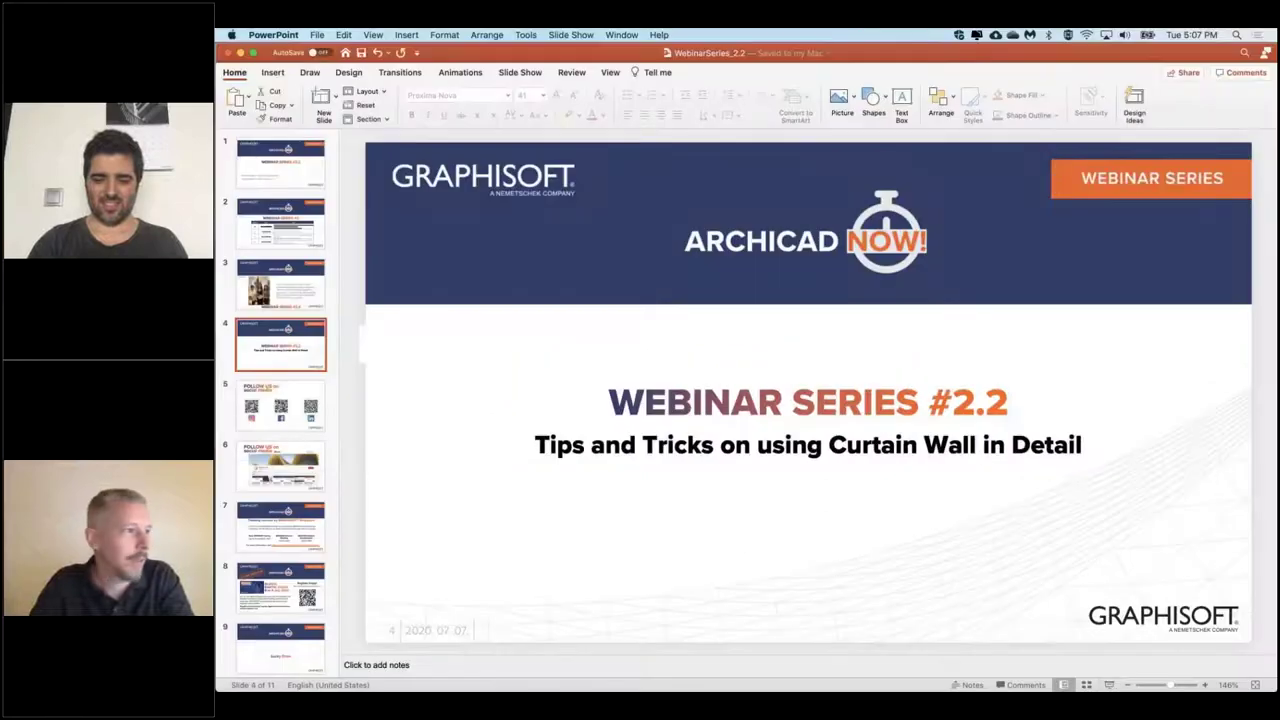
key("super+Tab")
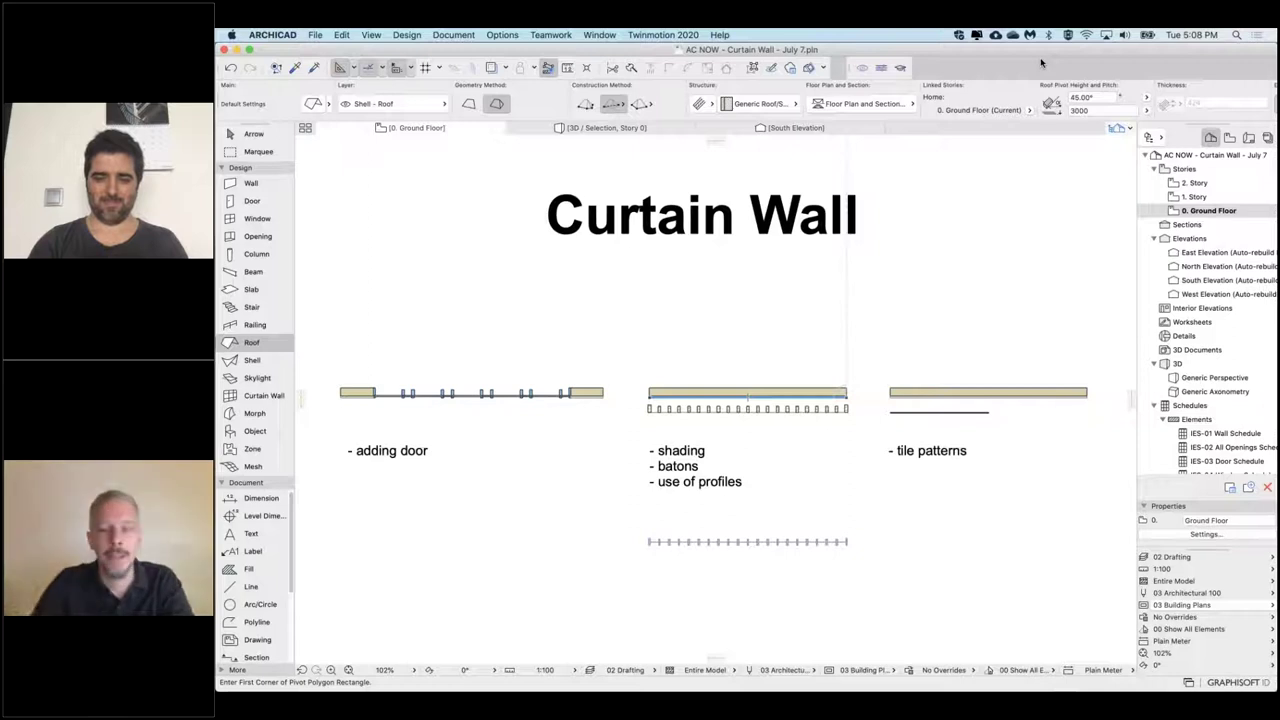
scroll(684, 361, "down", 1)
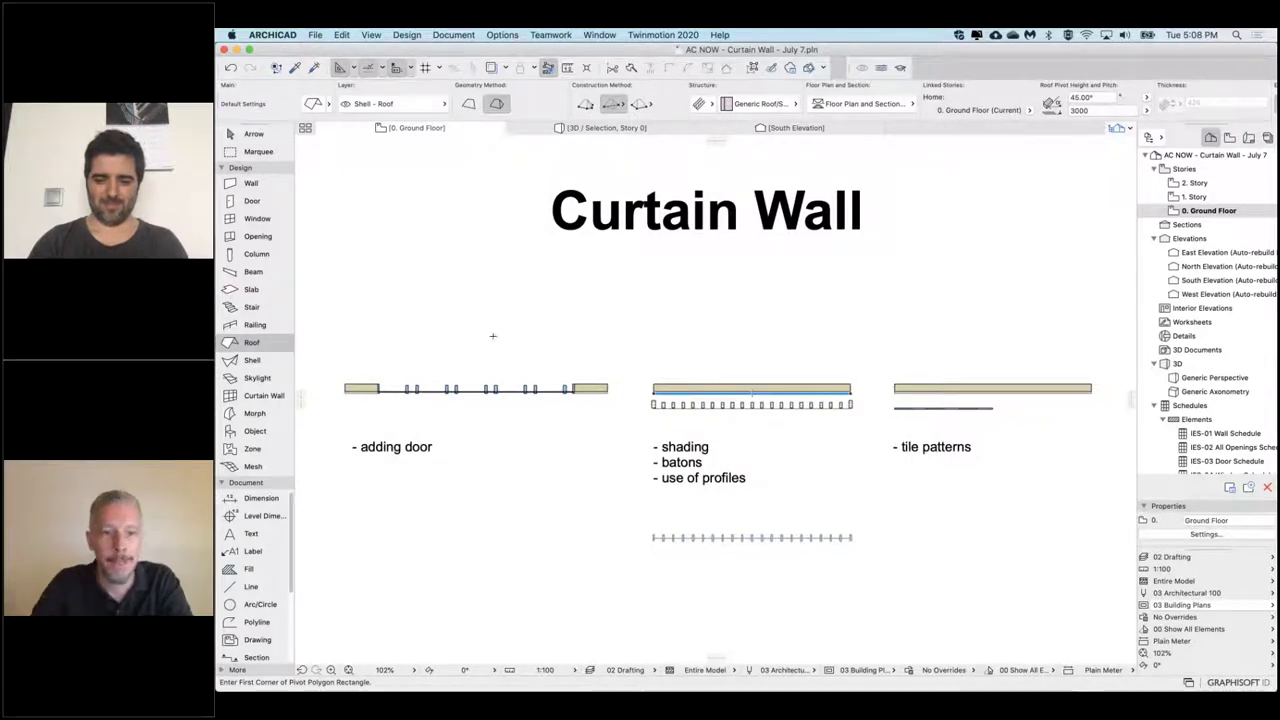
scroll(492, 336, "up", 5)
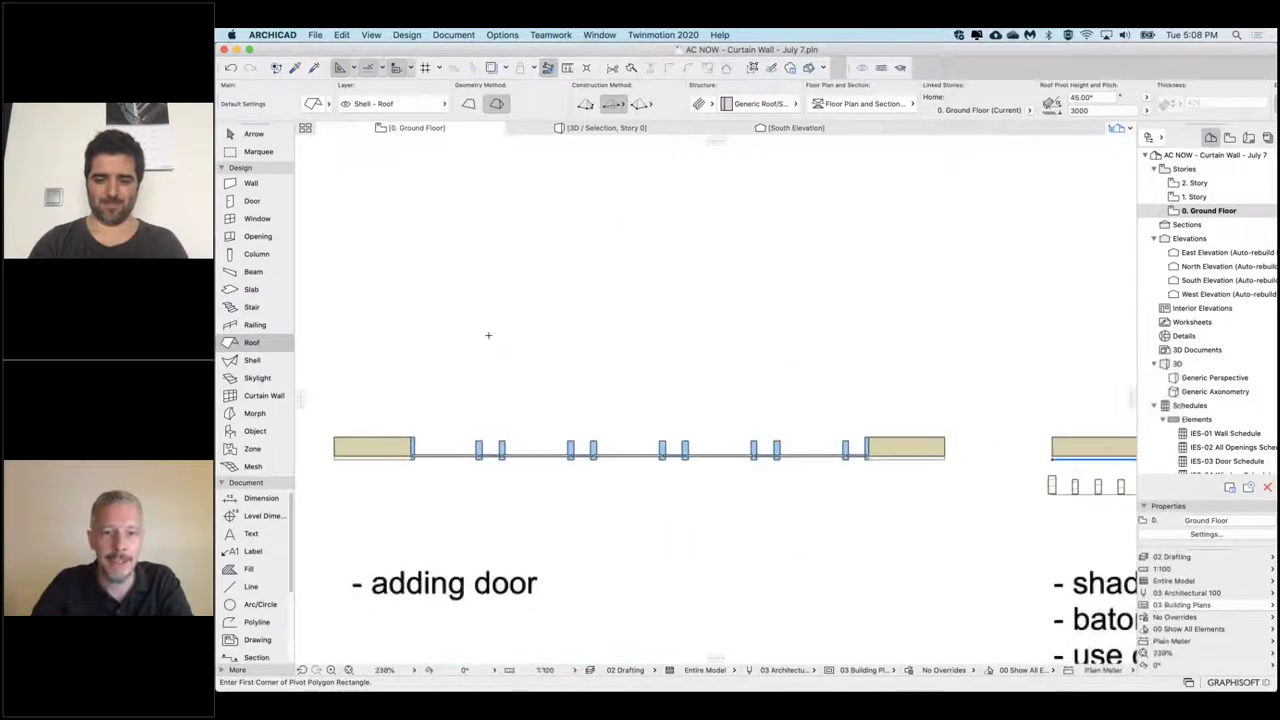
scroll(488, 335, "down", 2)
scroll(488, 335, "down", 2)
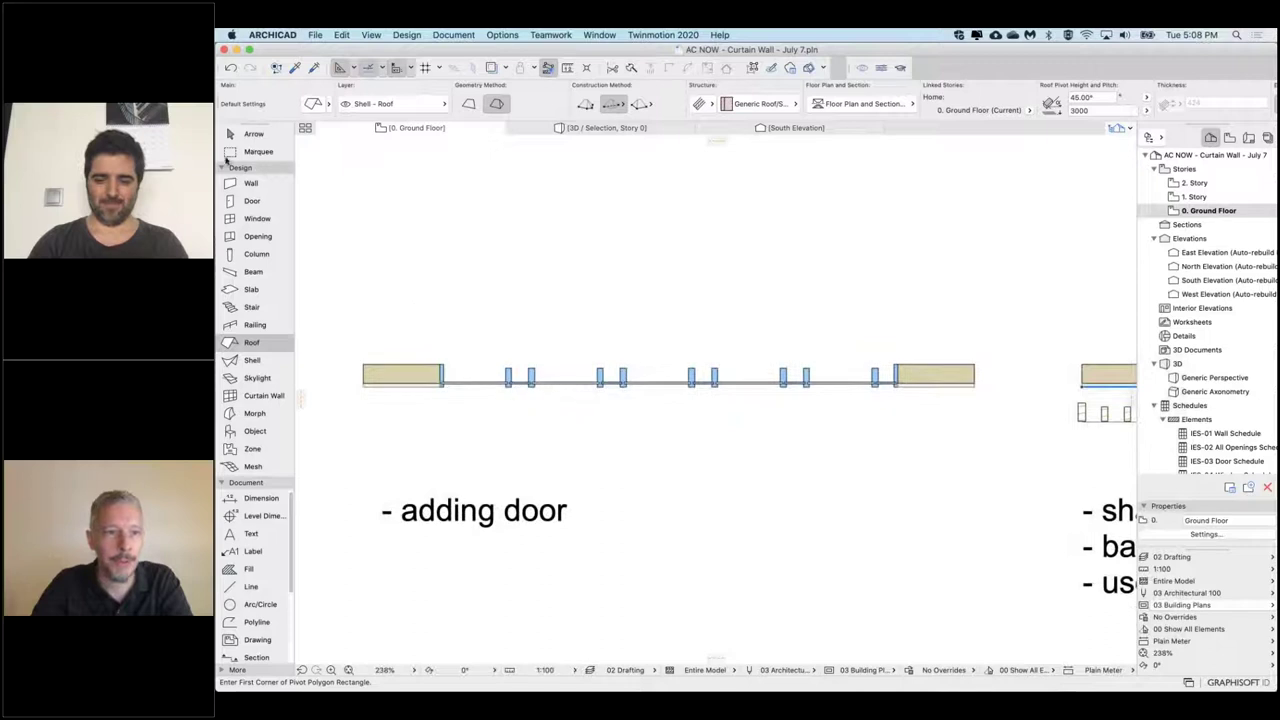
Step: Draw a marquee around the "adding door" wall in plan and show only the enclosed elements in 3D
left_click(230, 156)
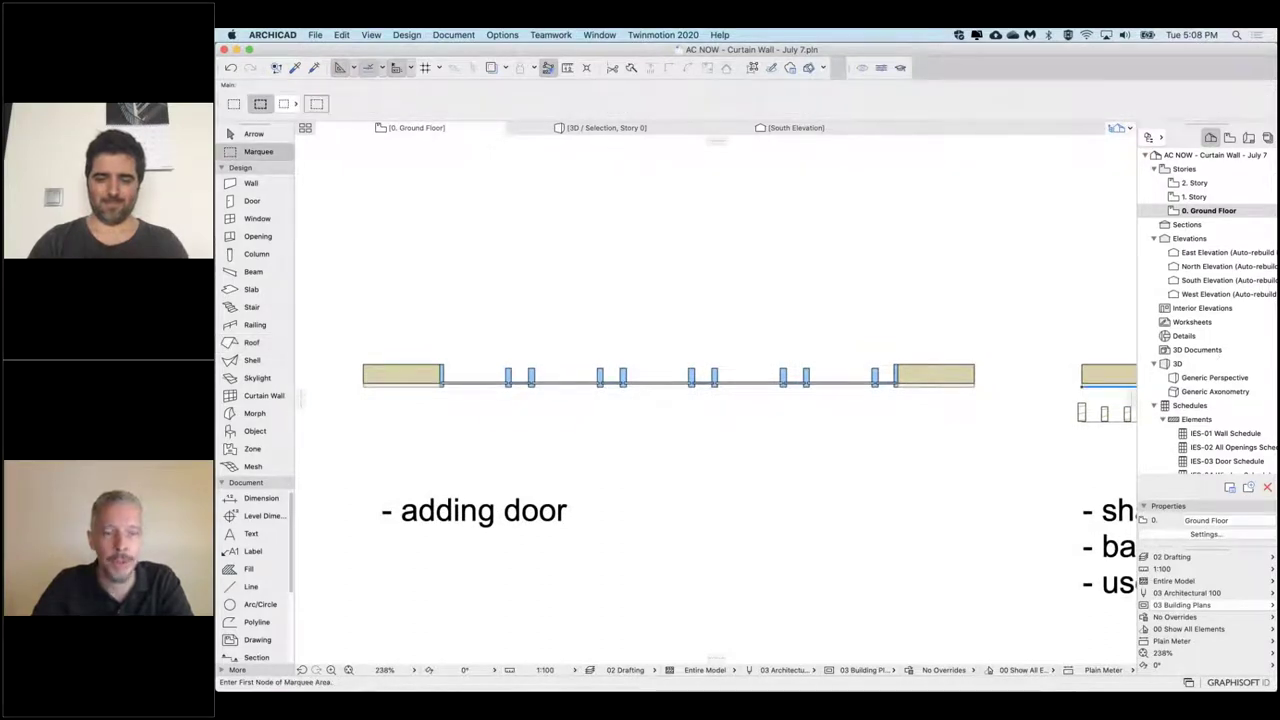
left_click(324, 200)
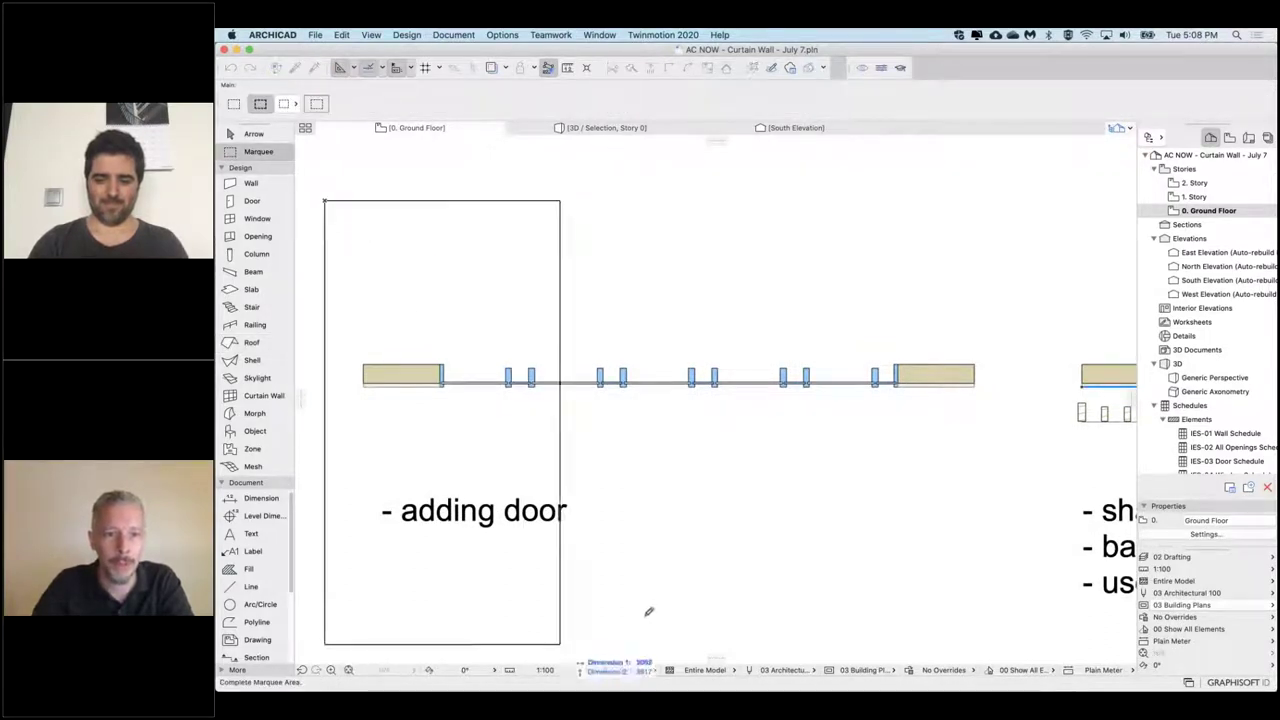
left_click(1021, 610)
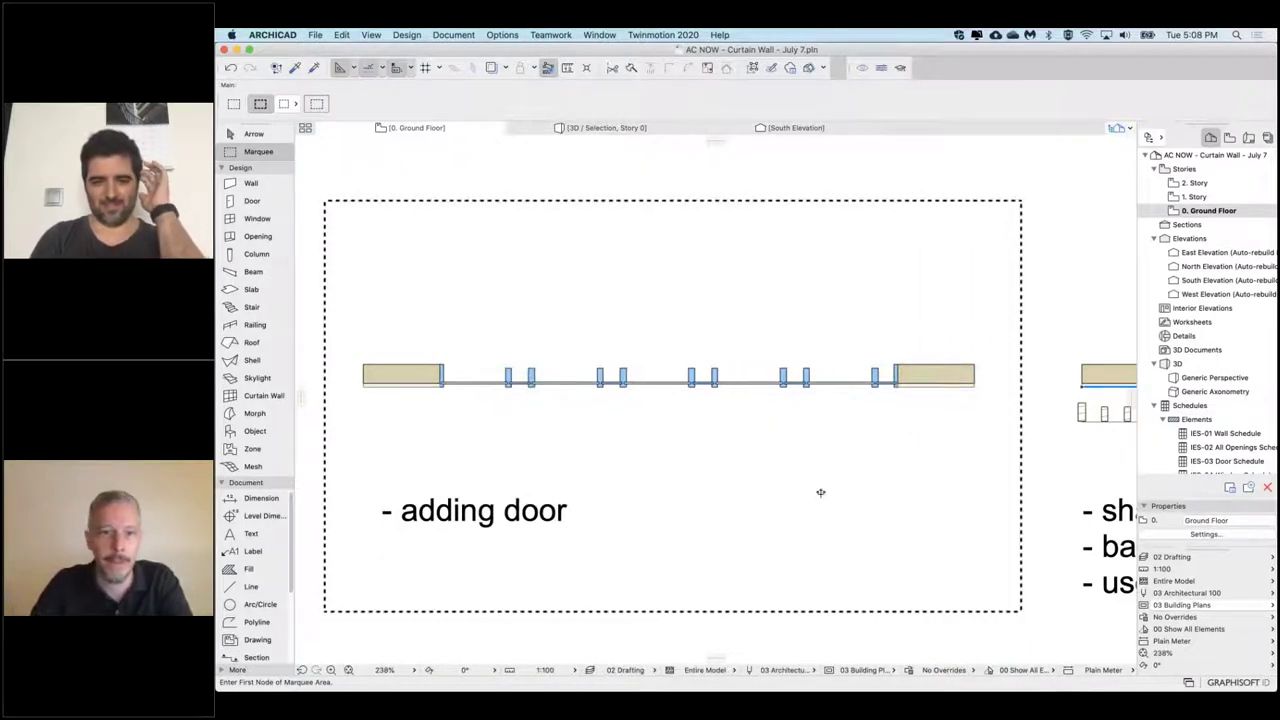
key("F5")
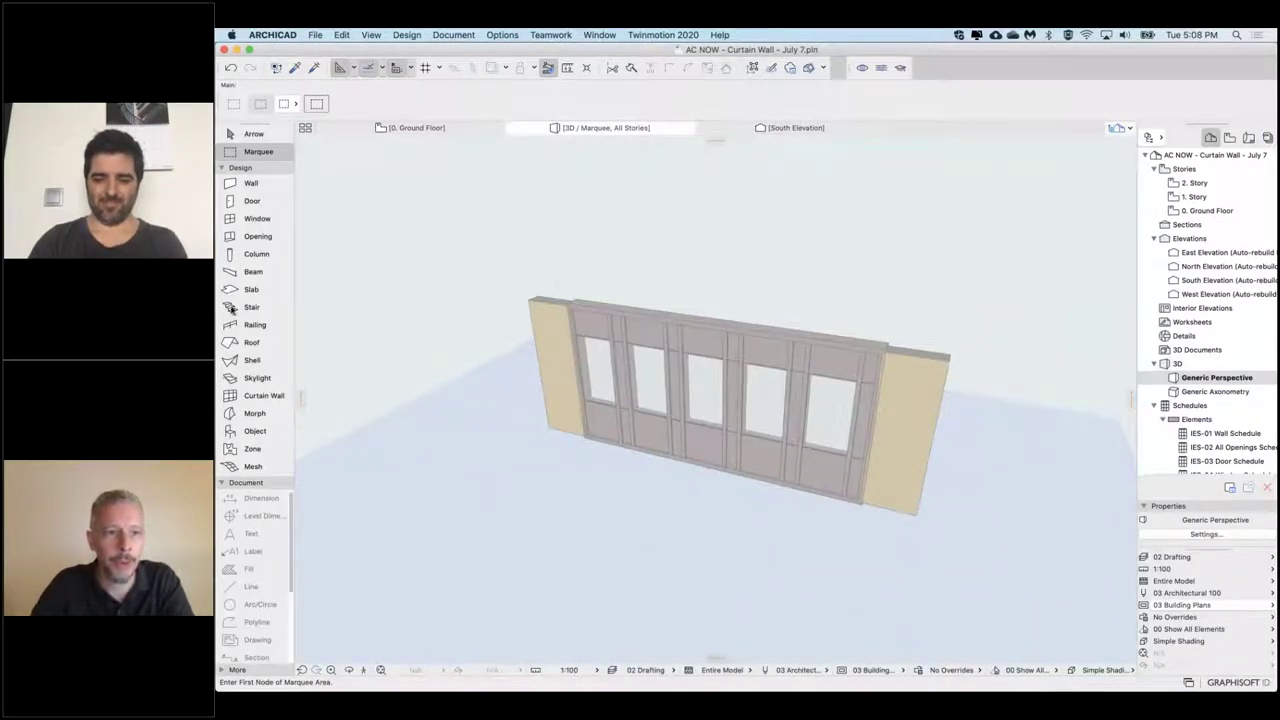
left_click(230, 397)
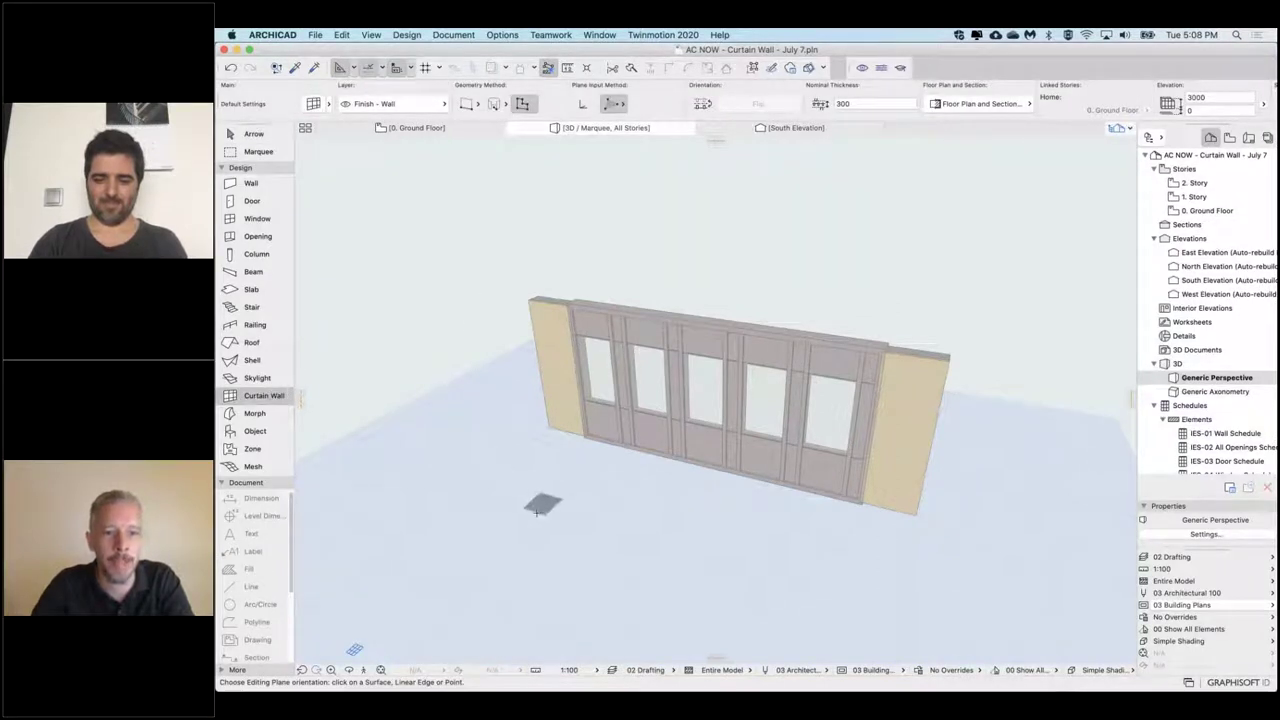
left_click(541, 517)
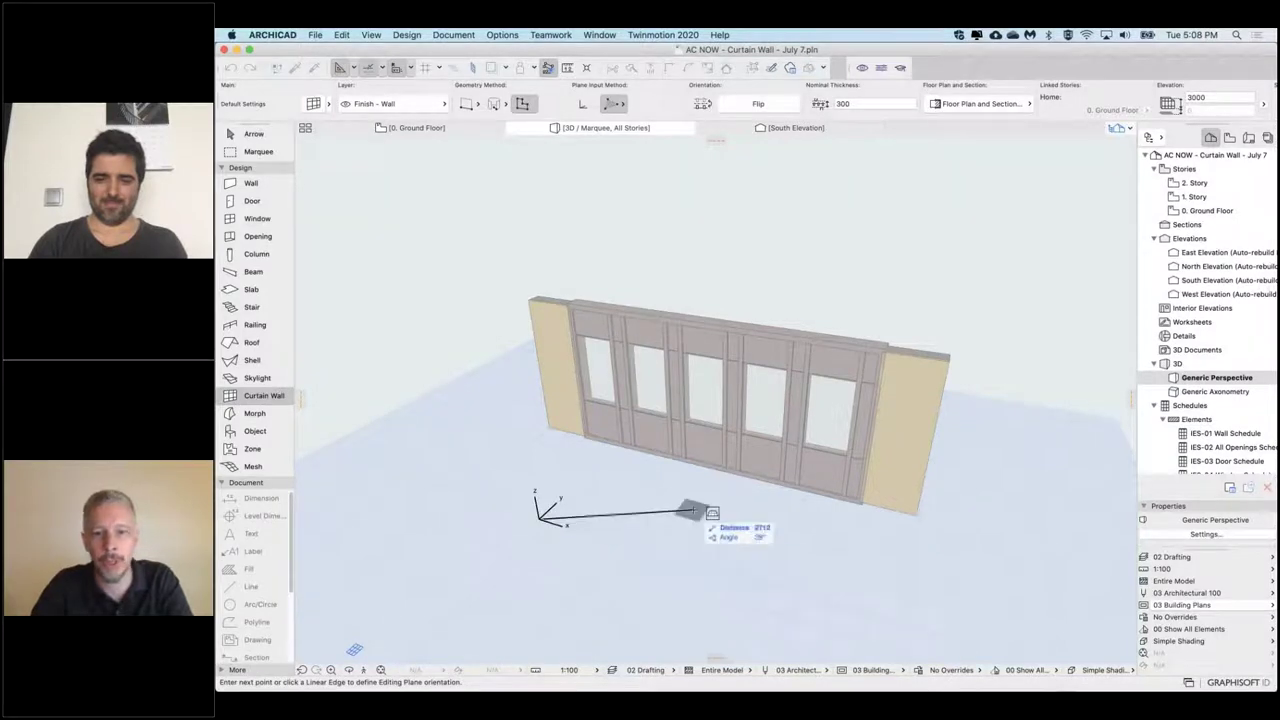
left_click(466, 105)
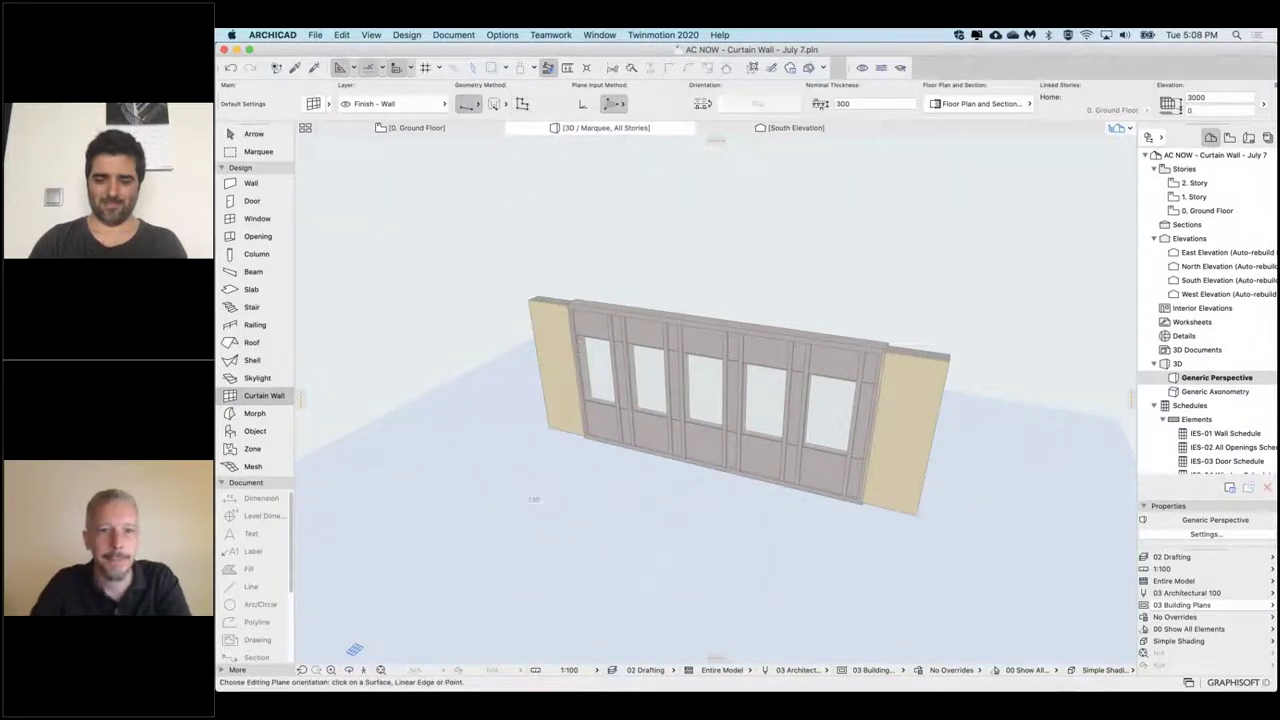
left_click(584, 103)
left_click(505, 500)
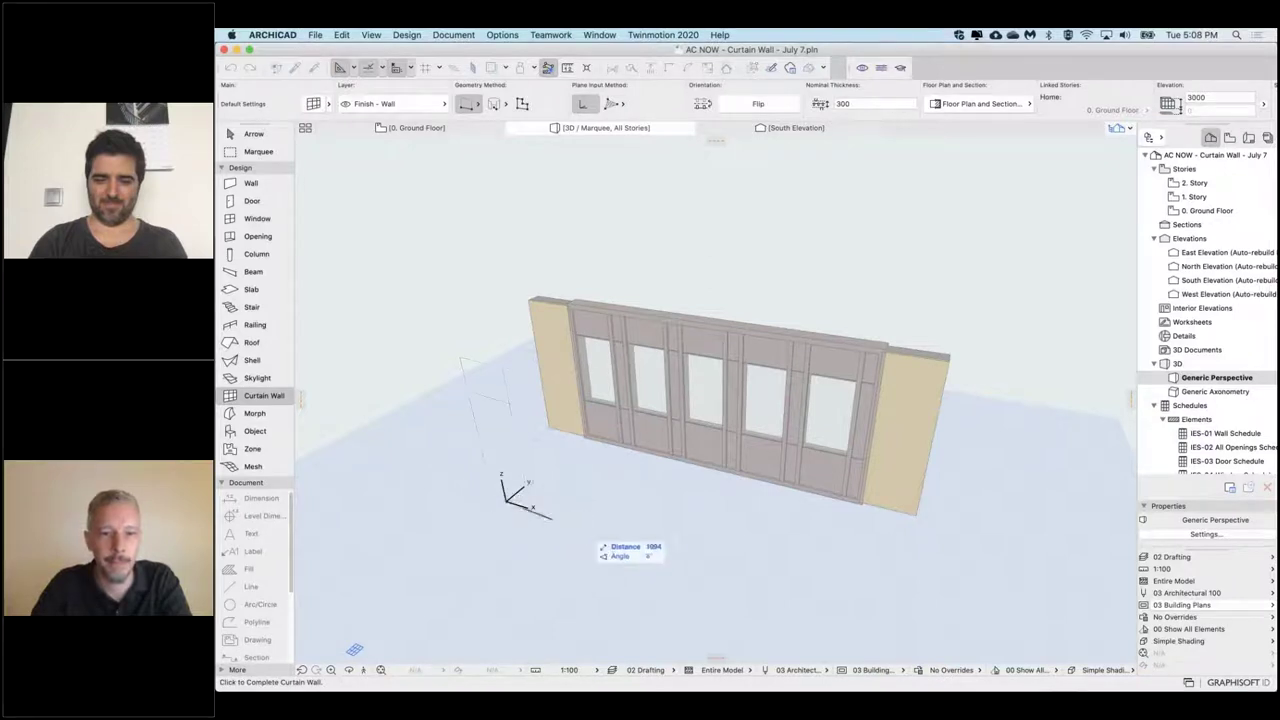
left_click(770, 530)
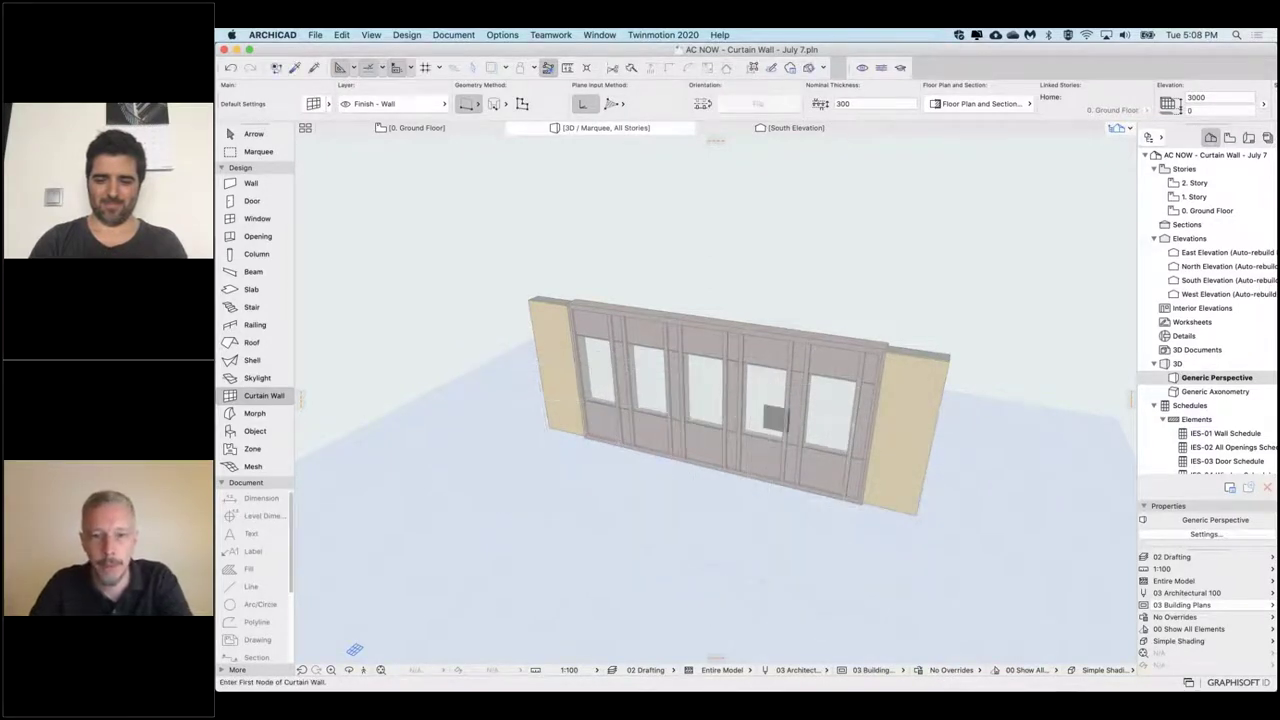
Step: Examine the curtain wall's frames, panels and outer edges against the adjoining walls from several angles in 3D
scroll(776, 418, "up", 5)
middle_click_drag(776, 418, 788, 350, "shift")
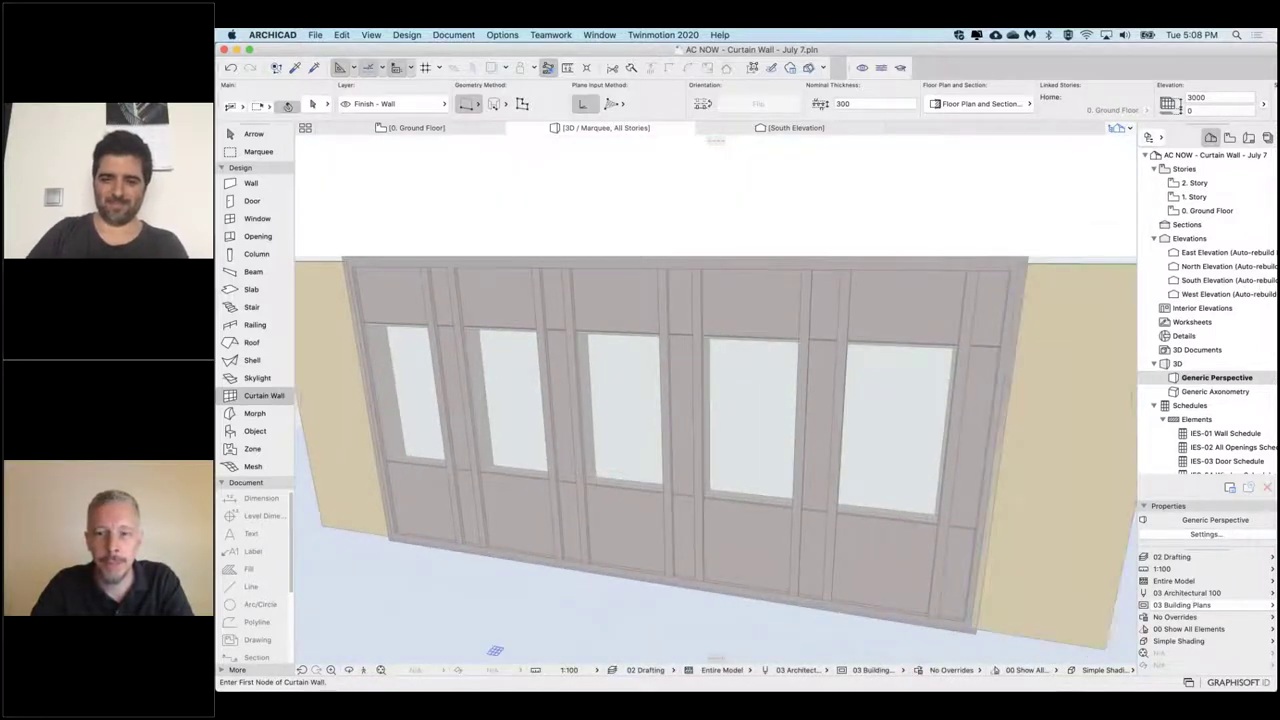
scroll(905, 405, "down", 3)
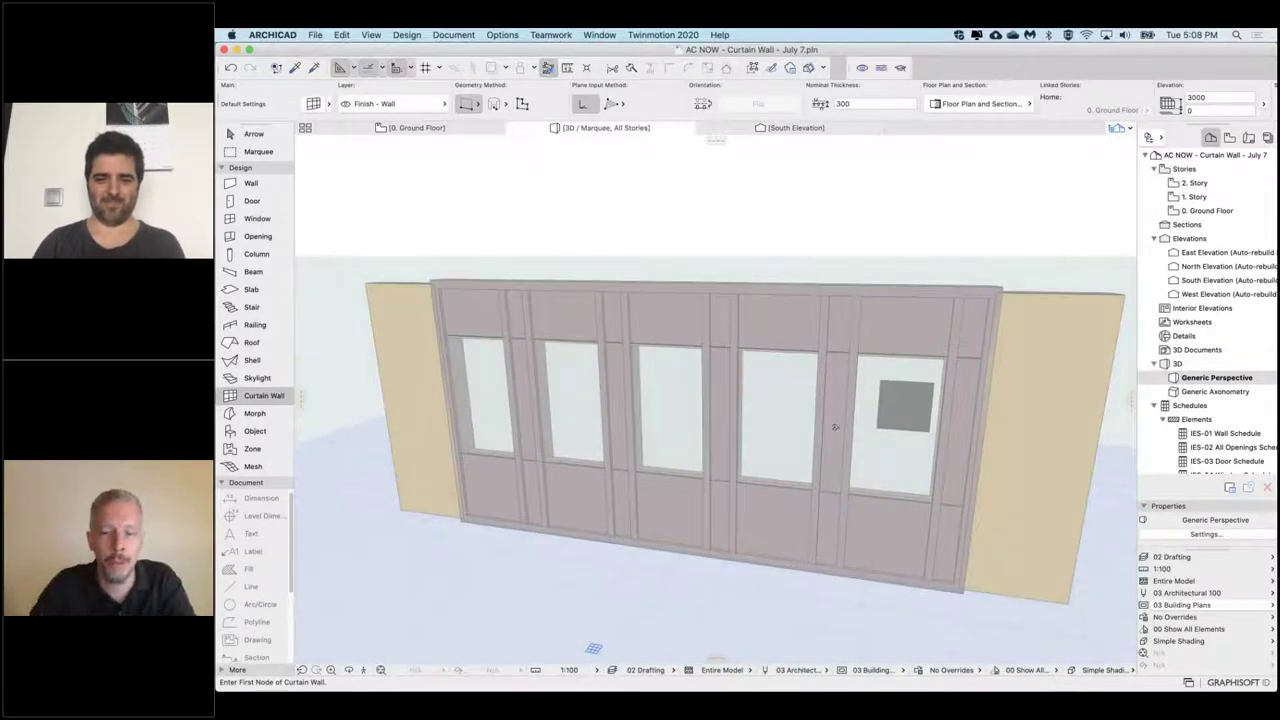
scroll(993, 395, "up", 5)
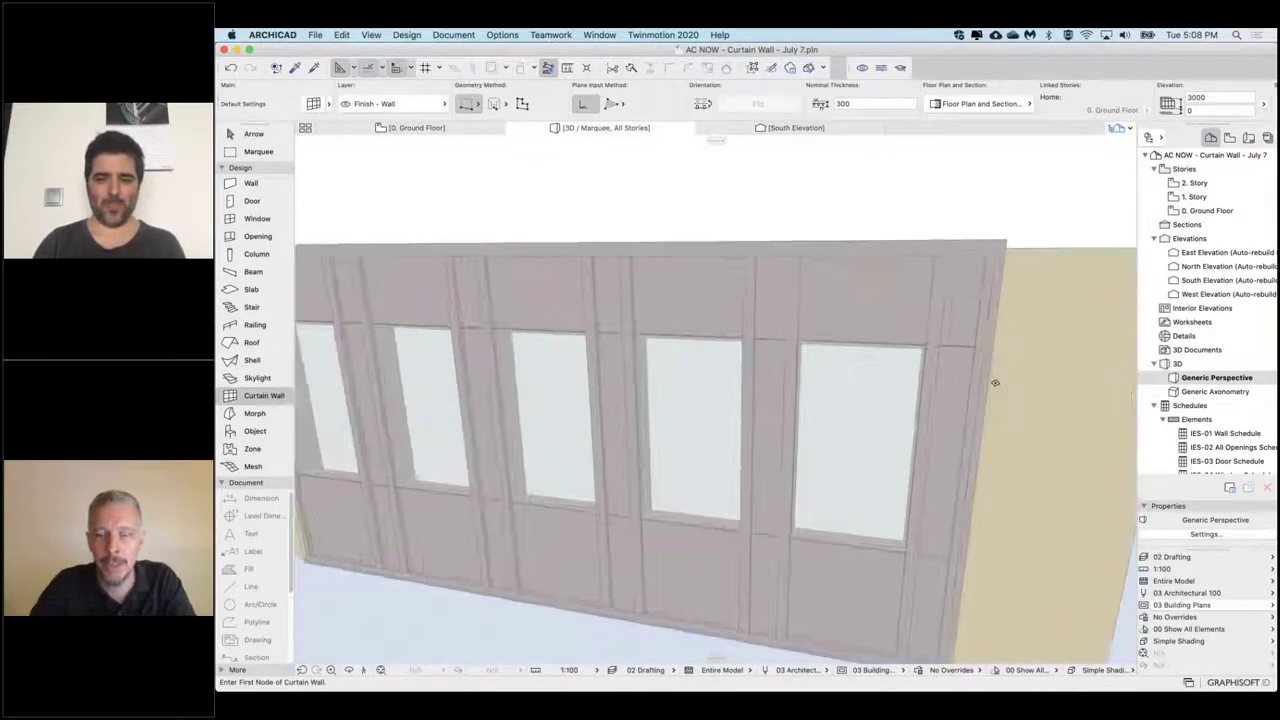
middle_click_drag(988, 393, 959, 453, "shift")
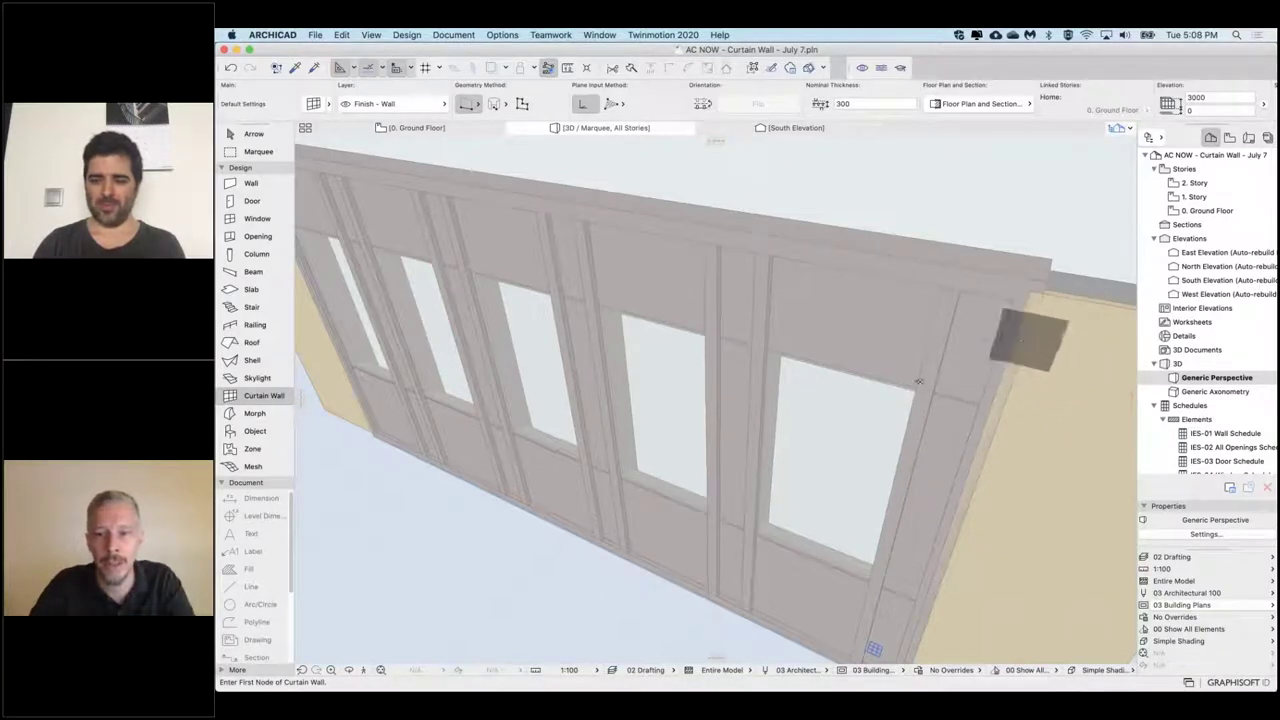
scroll(920, 382, "down", 2)
middle_click_drag(920, 381, 900, 382, "shift")
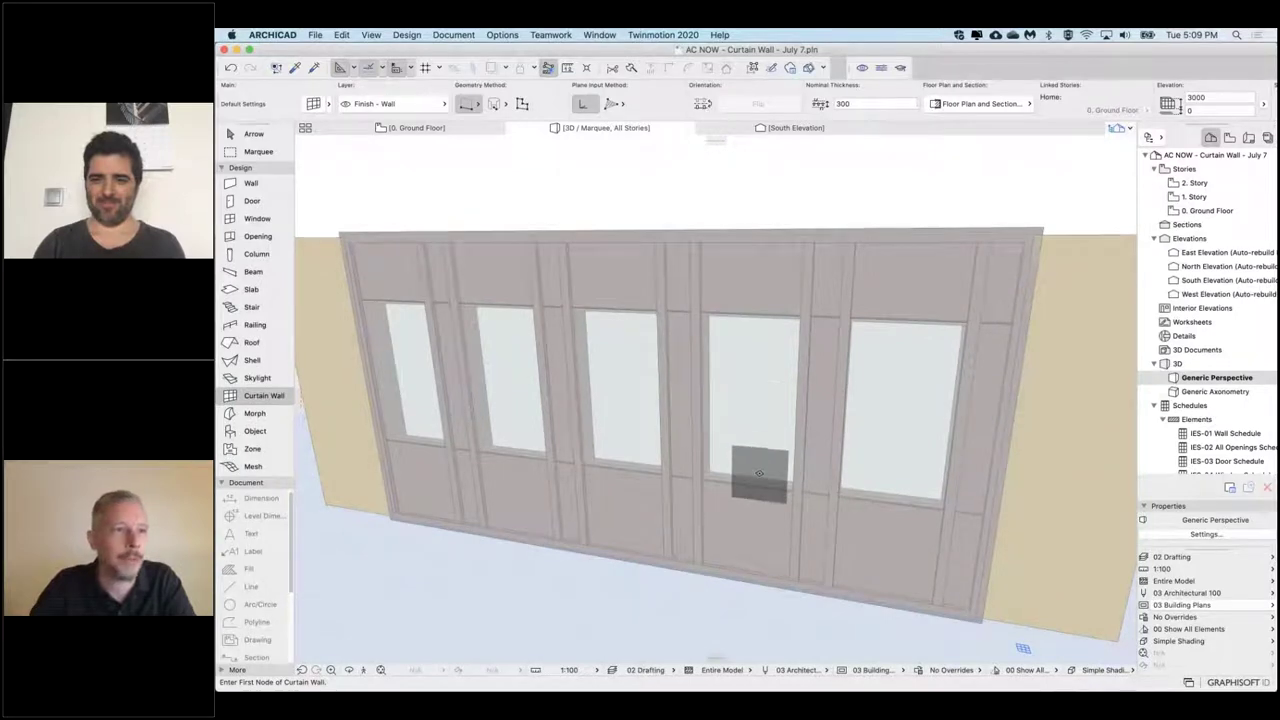
middle_click_drag(758, 410, 736, 411, "shift")
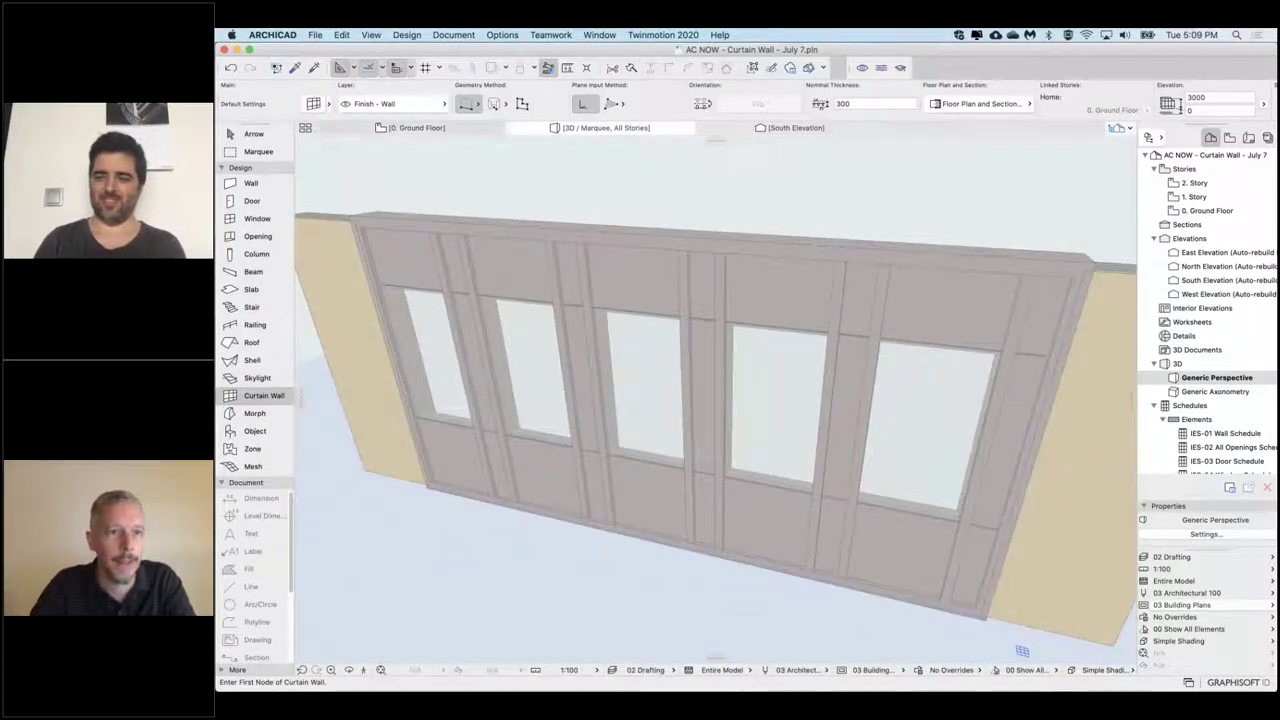
Step: Set the curtain wall's boundary frames to be placed Inside Boundary and clear the selection
left_click(252, 135)
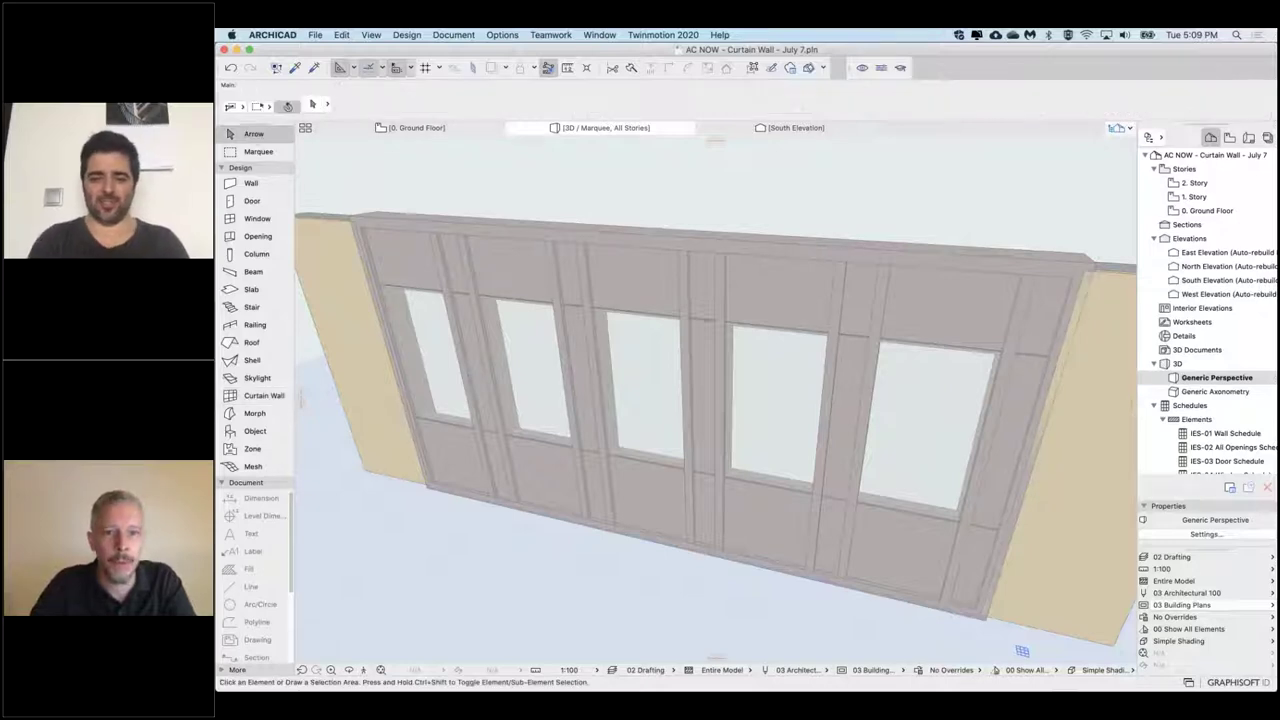
left_click(902, 508)
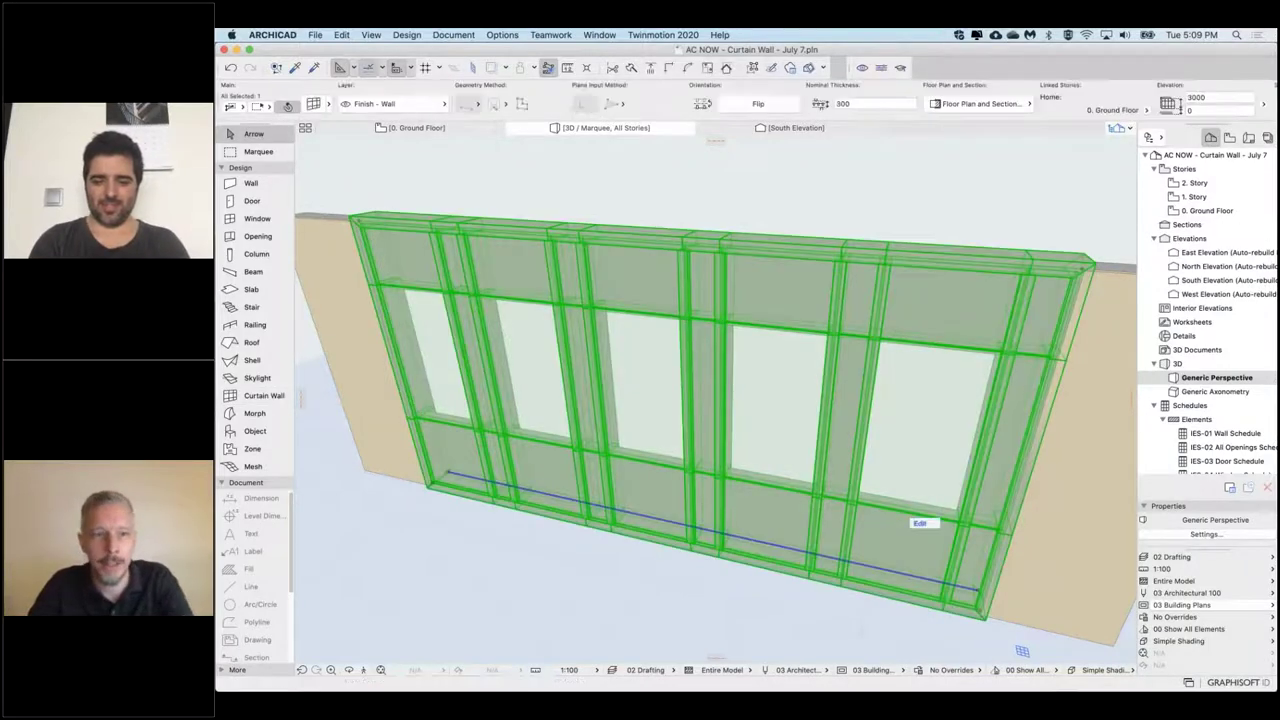
key("super+t")
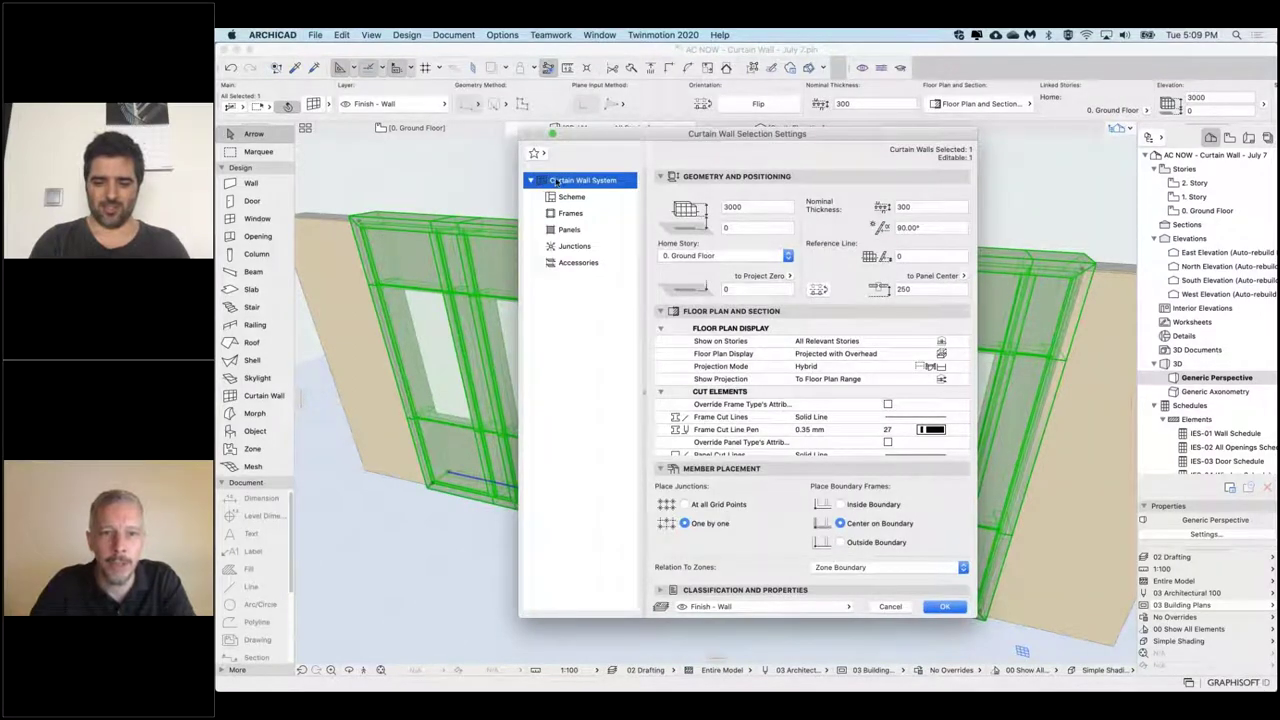
left_click(840, 505)
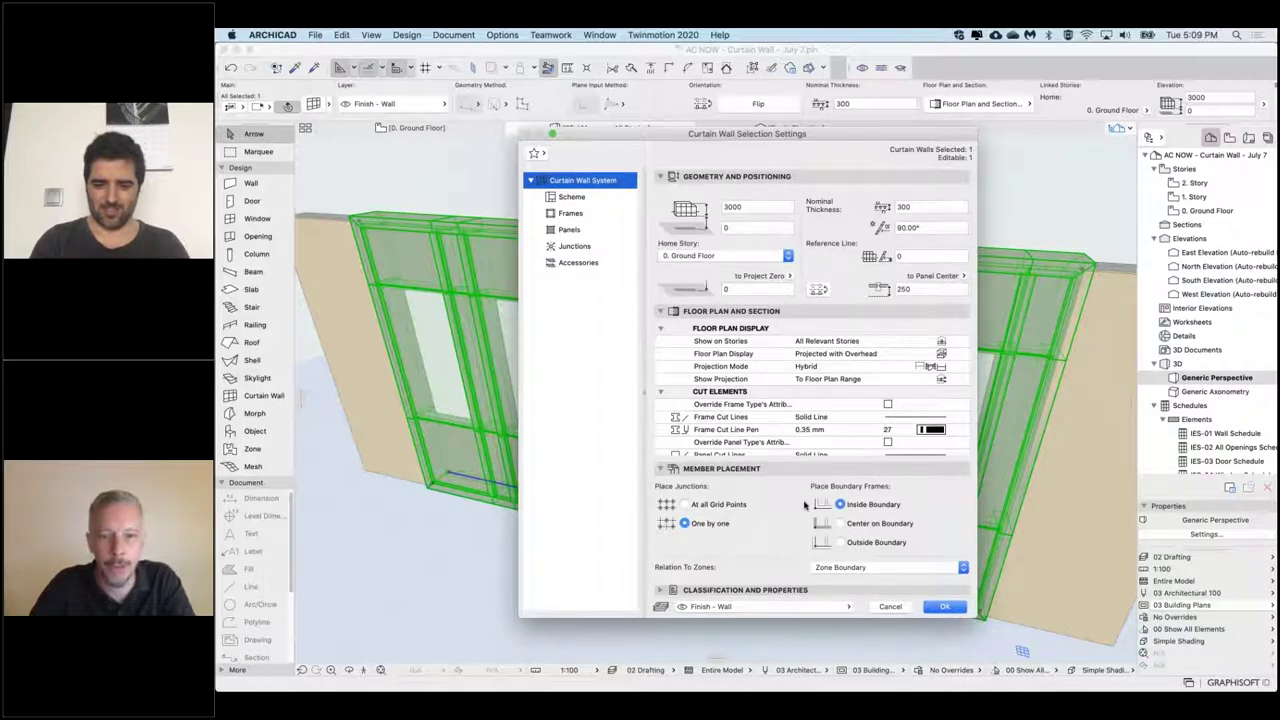
left_click(944, 606)
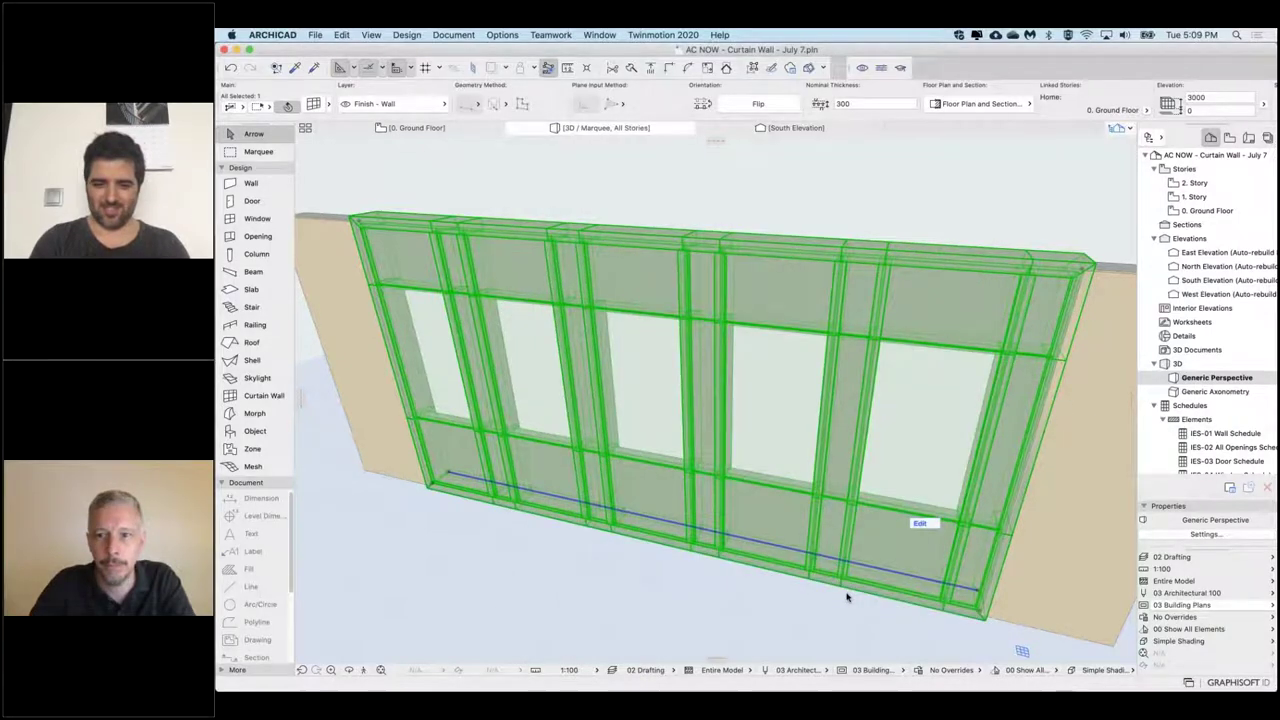
middle_click_drag(716, 420, 715, 380, "shift")
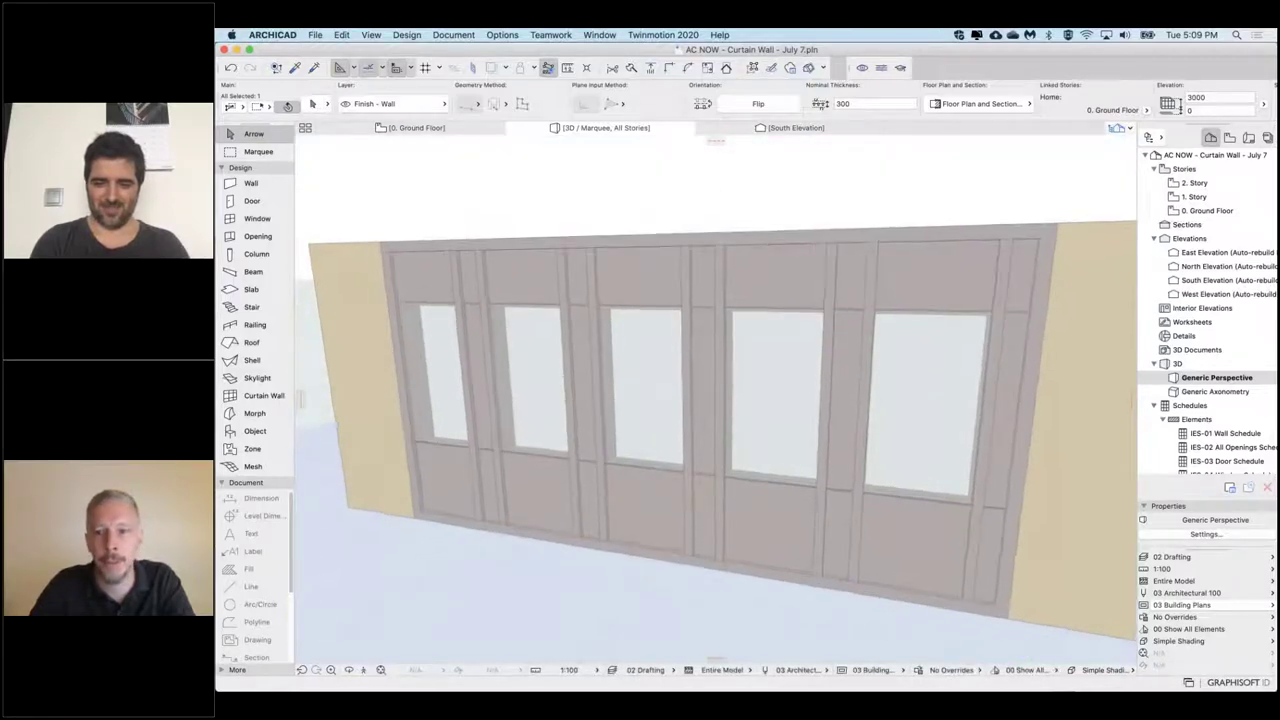
key("Escape")
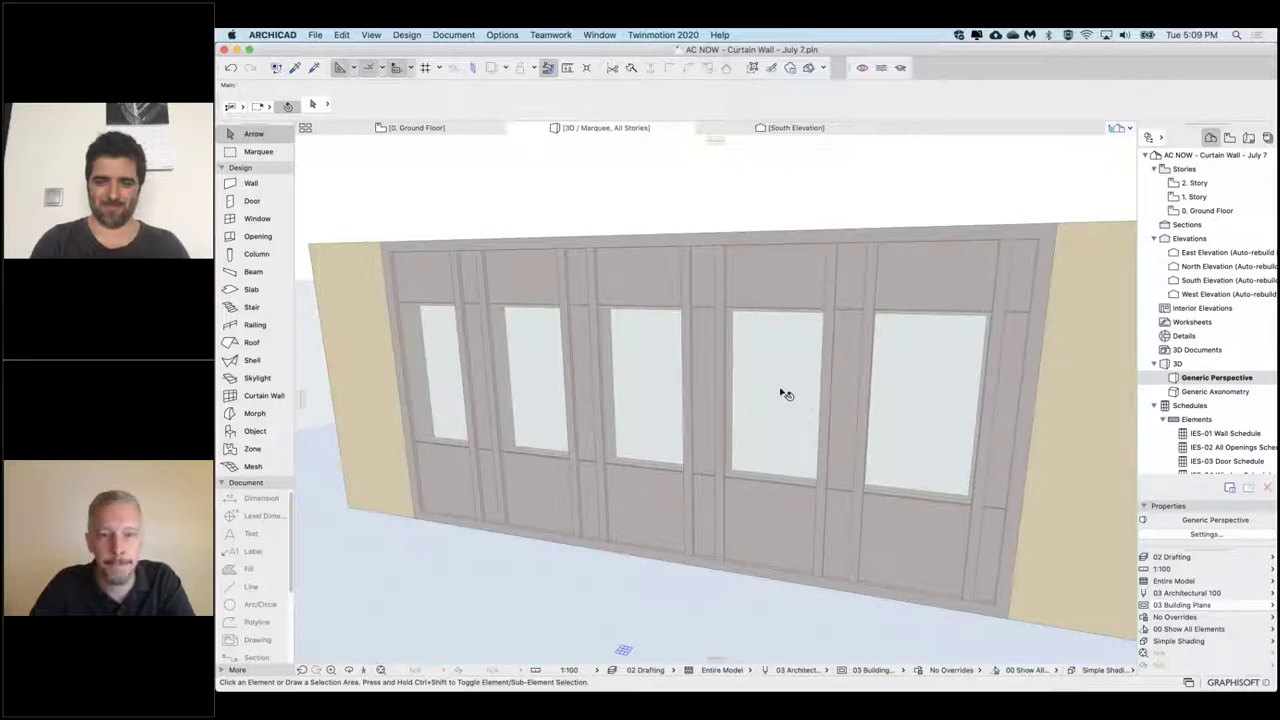
Step: Review the curtain wall's scheme grid pattern, including the row 2 cell of column A, and leave its settings without applying changes
left_click(500, 297)
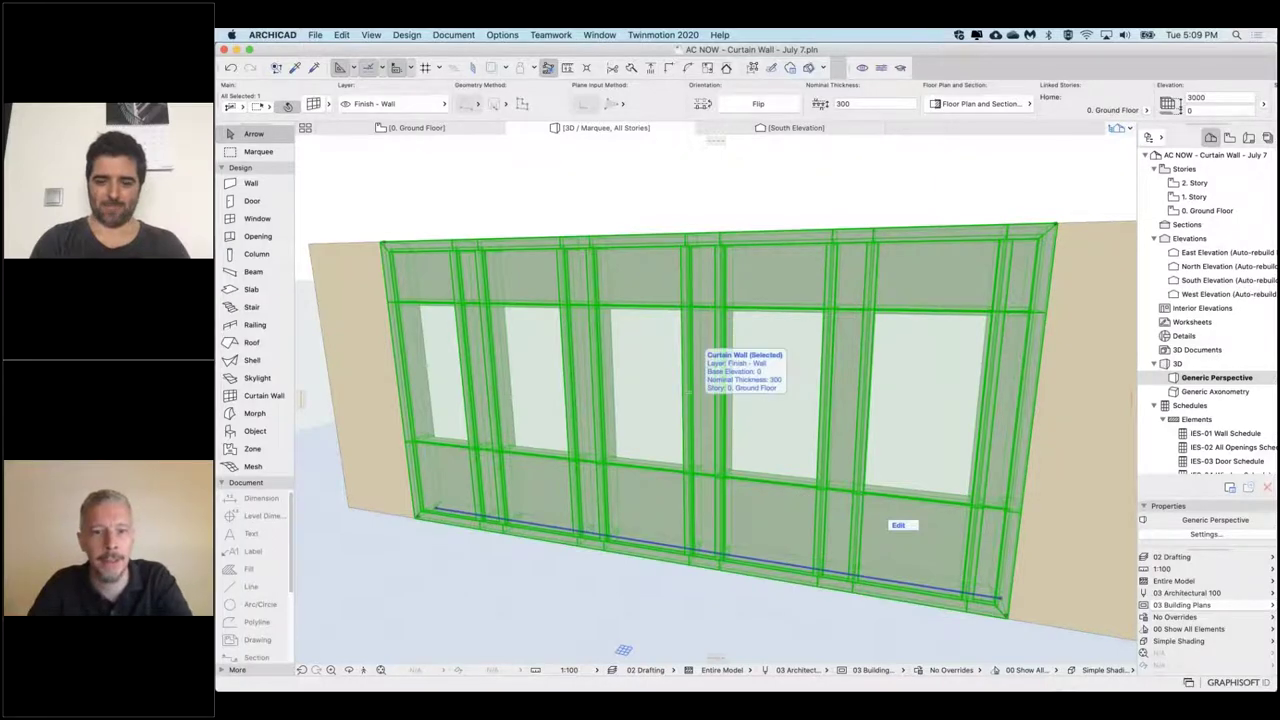
key("super+t")
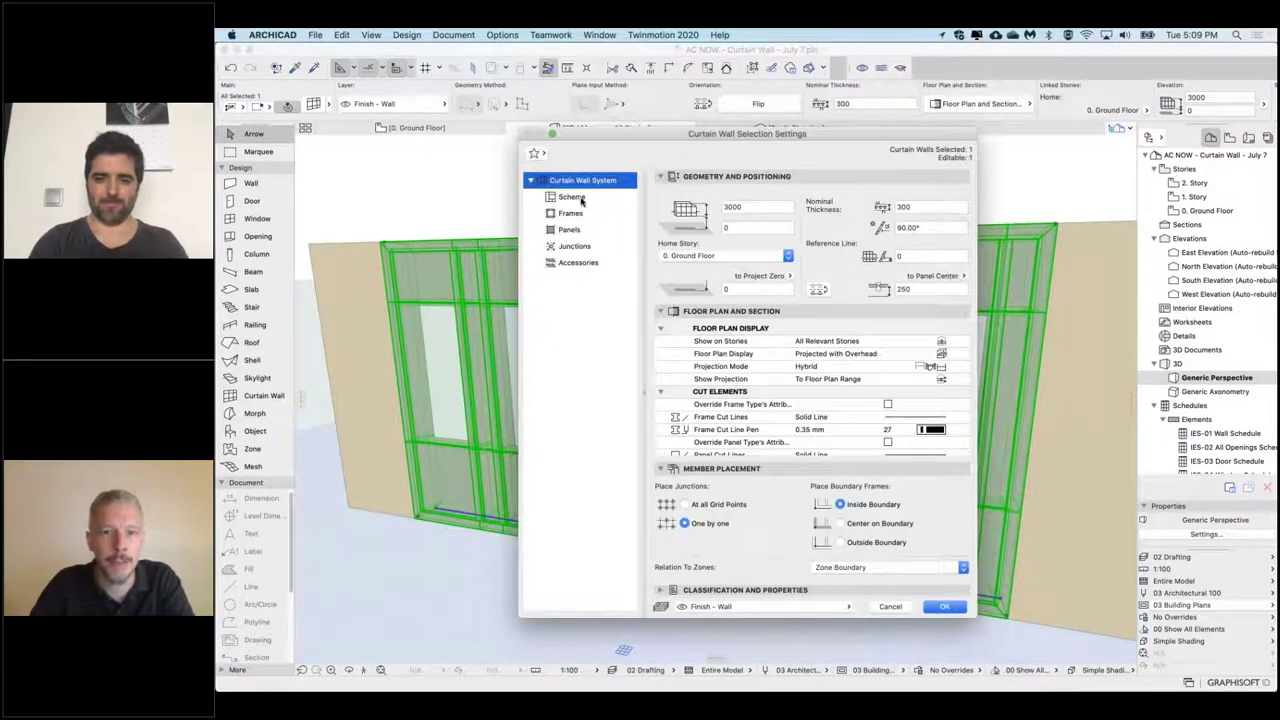
left_click(568, 196)
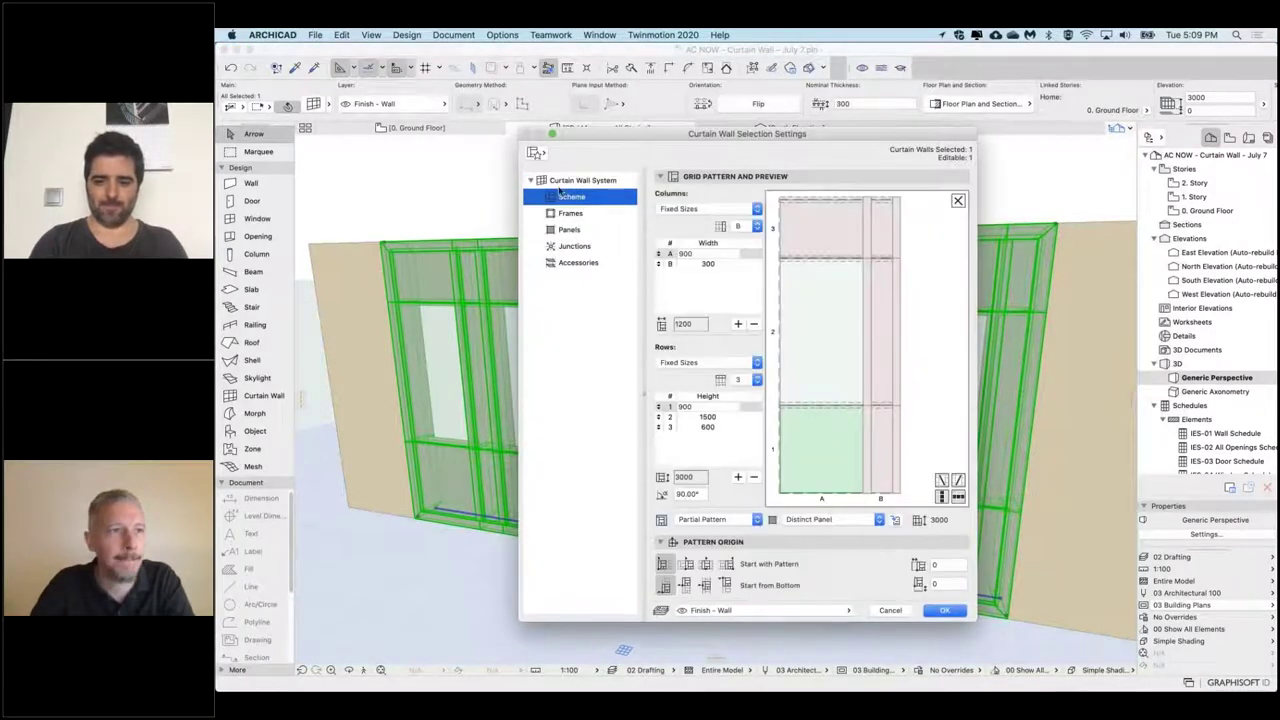
left_click(812, 325)
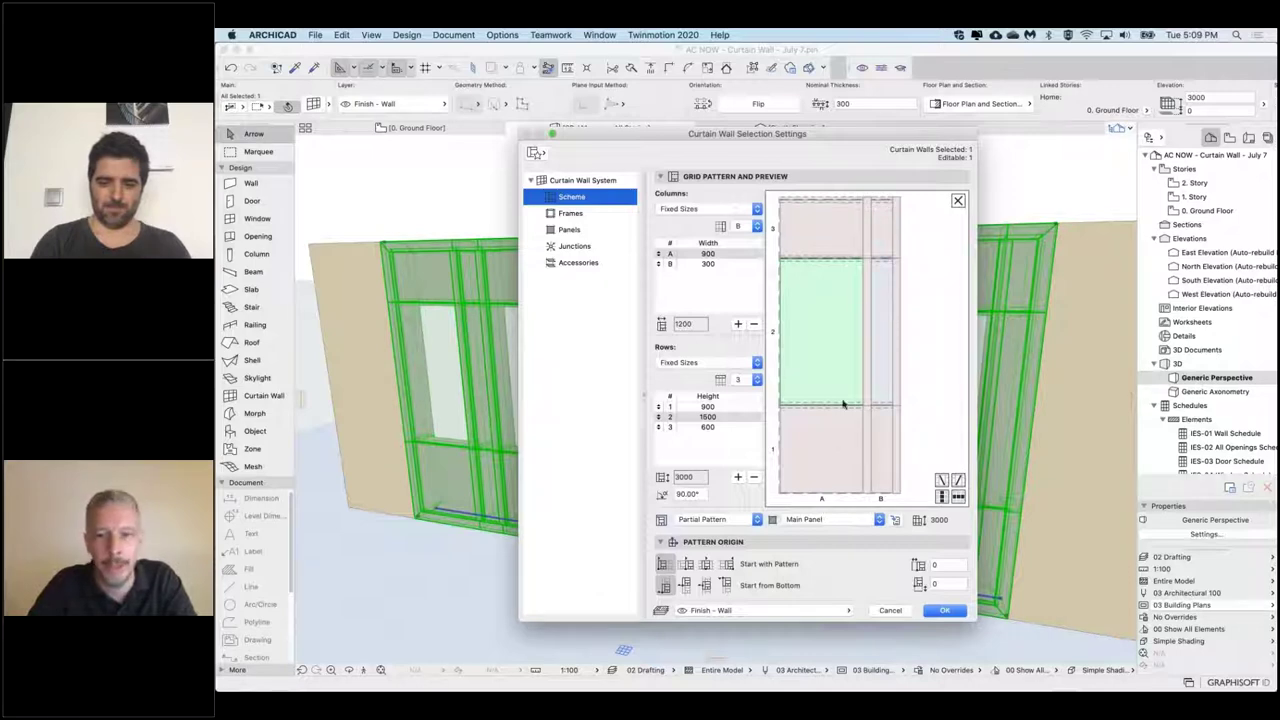
left_click(894, 611)
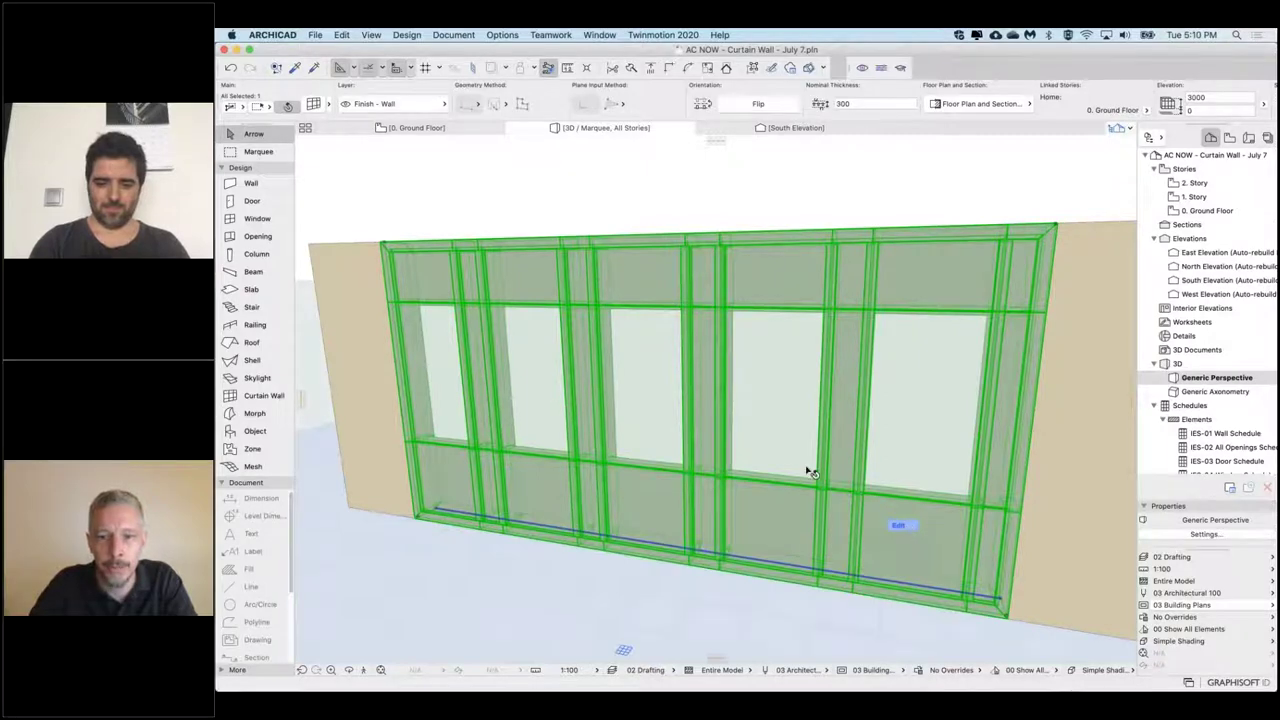
Step: Enter the curtain wall's edit mode, remove the transom beneath the second large window and select the full merged panel
left_click(898, 525)
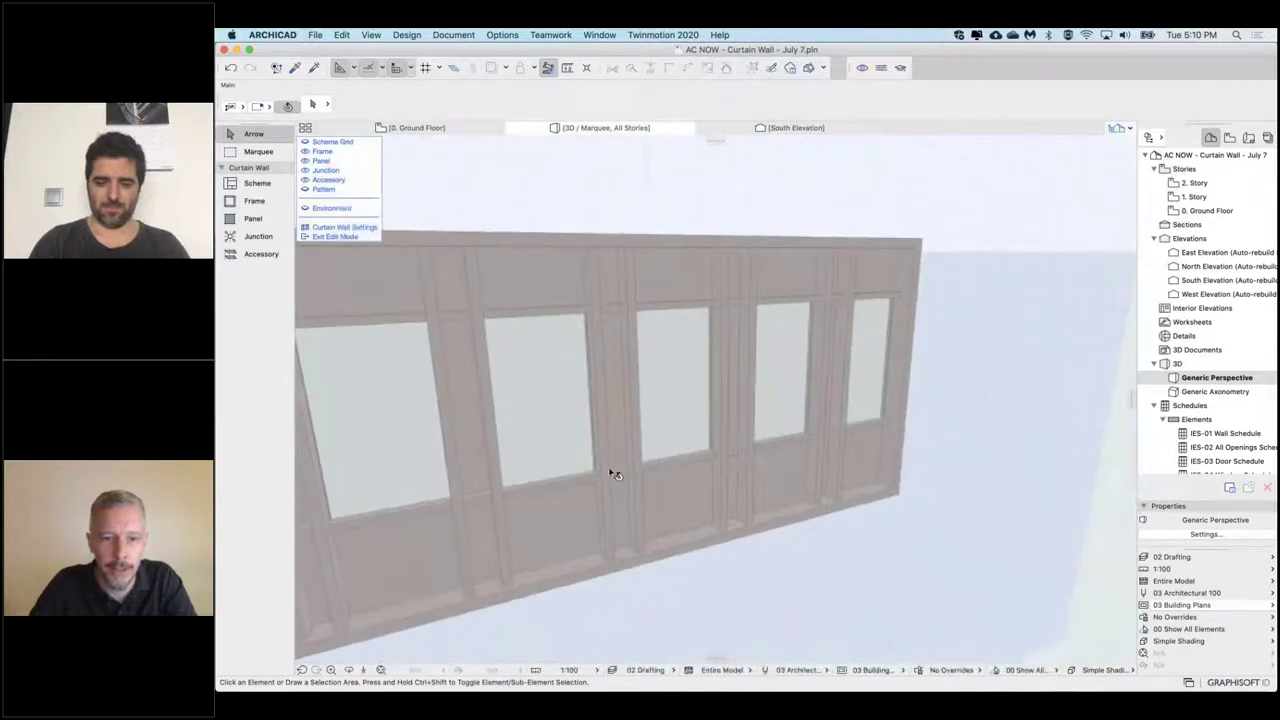
left_click(562, 478)
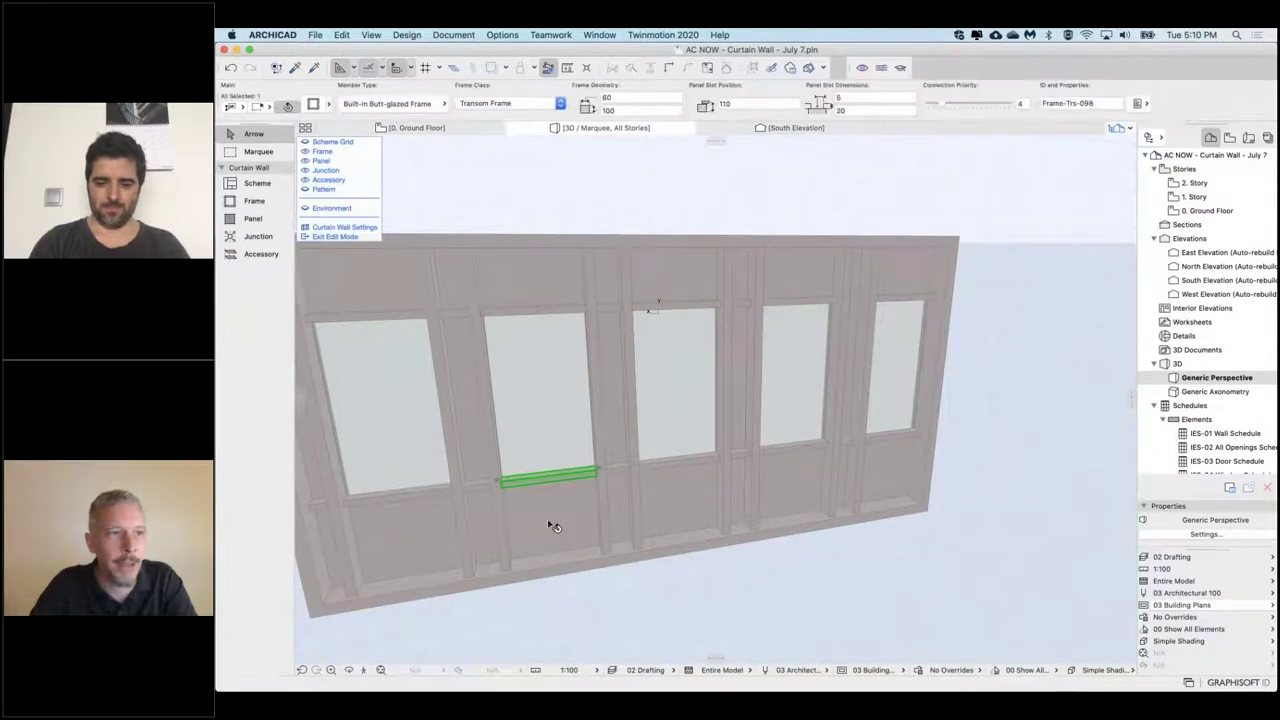
scroll(579, 442, "left", 1)
left_click(576, 418)
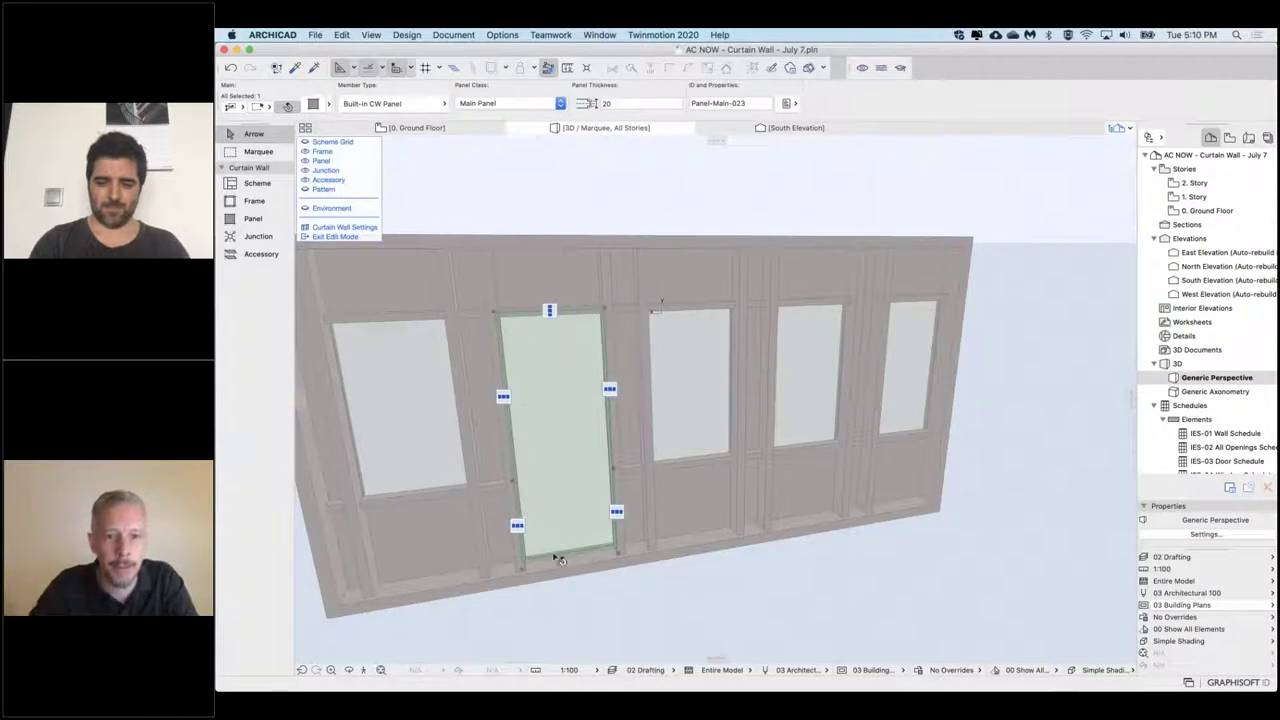
Step: Change the selected full-height panel to the CW Door 23 member type and clear the selection
middle_click_drag(560, 430, 960, 410, "shift")
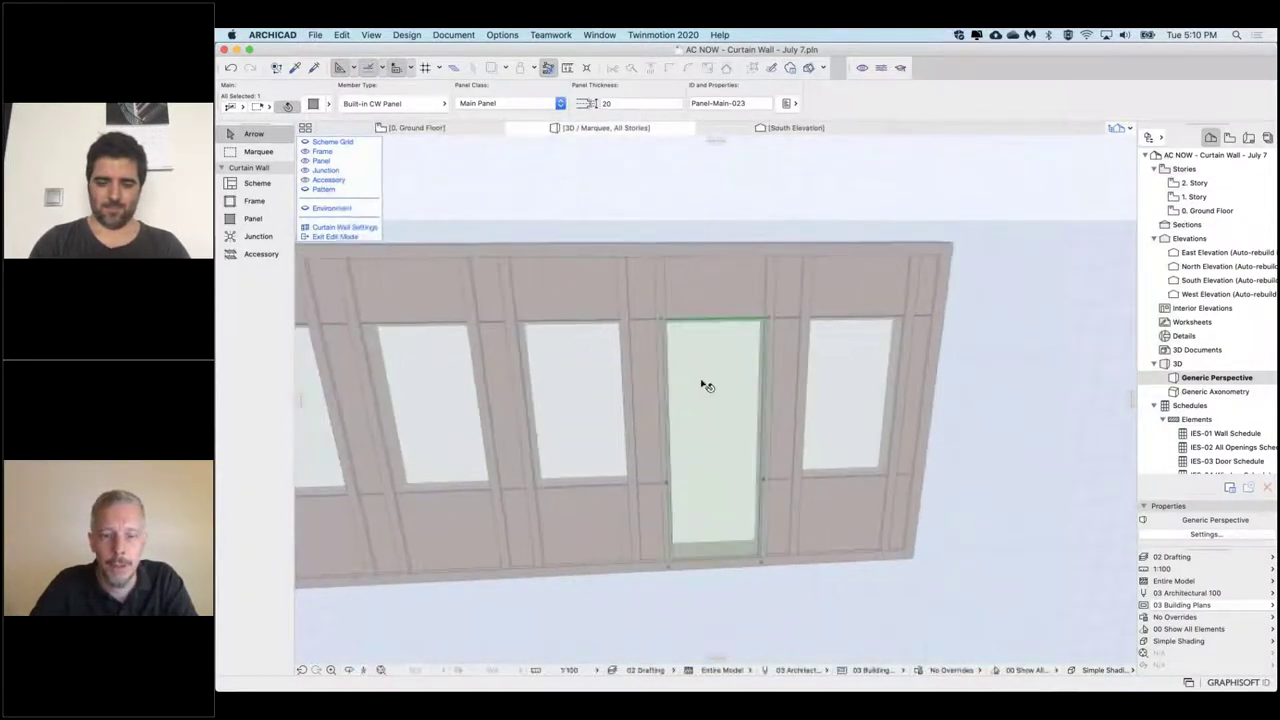
middle_click_drag(700, 412, 523, 209, "shift")
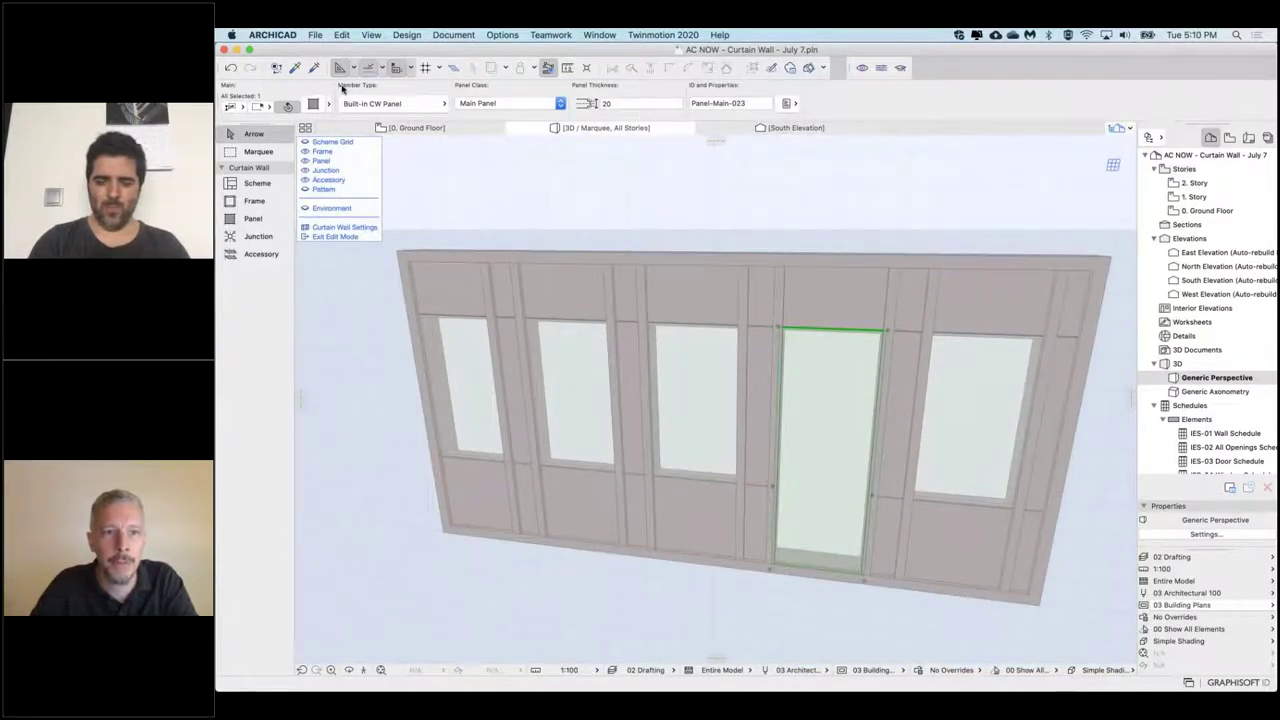
left_click(410, 106)
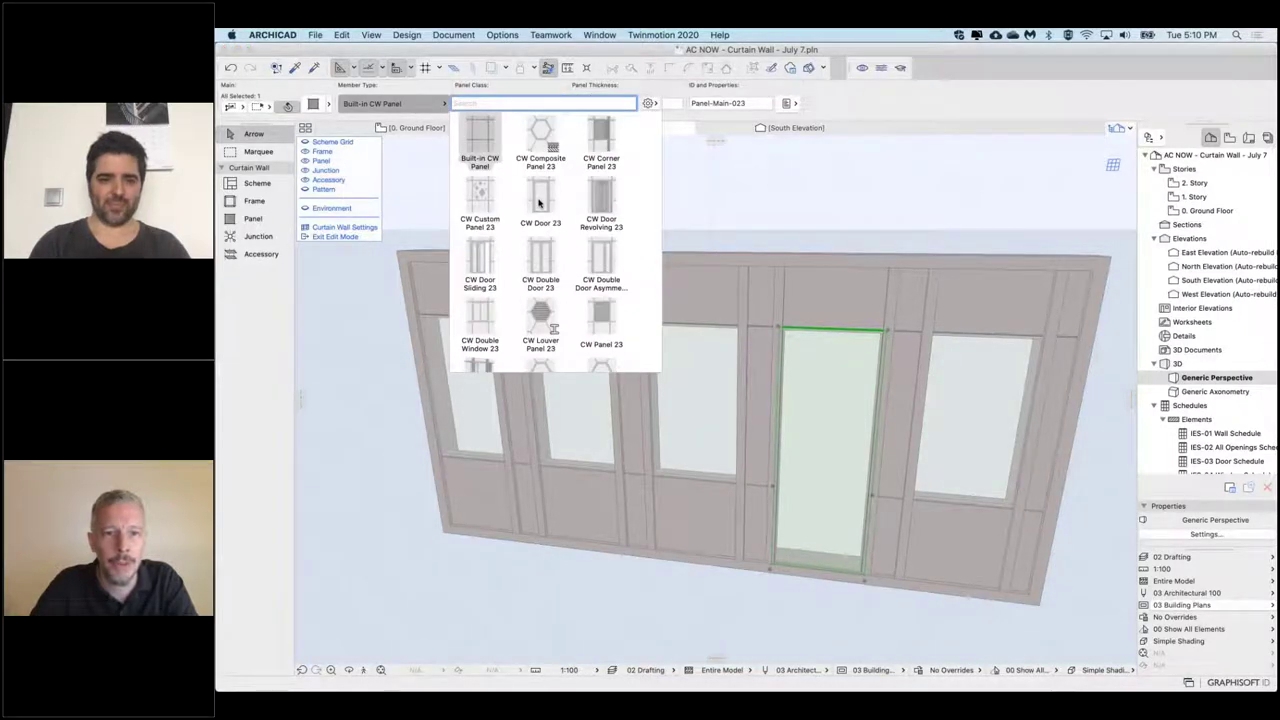
left_click(539, 203)
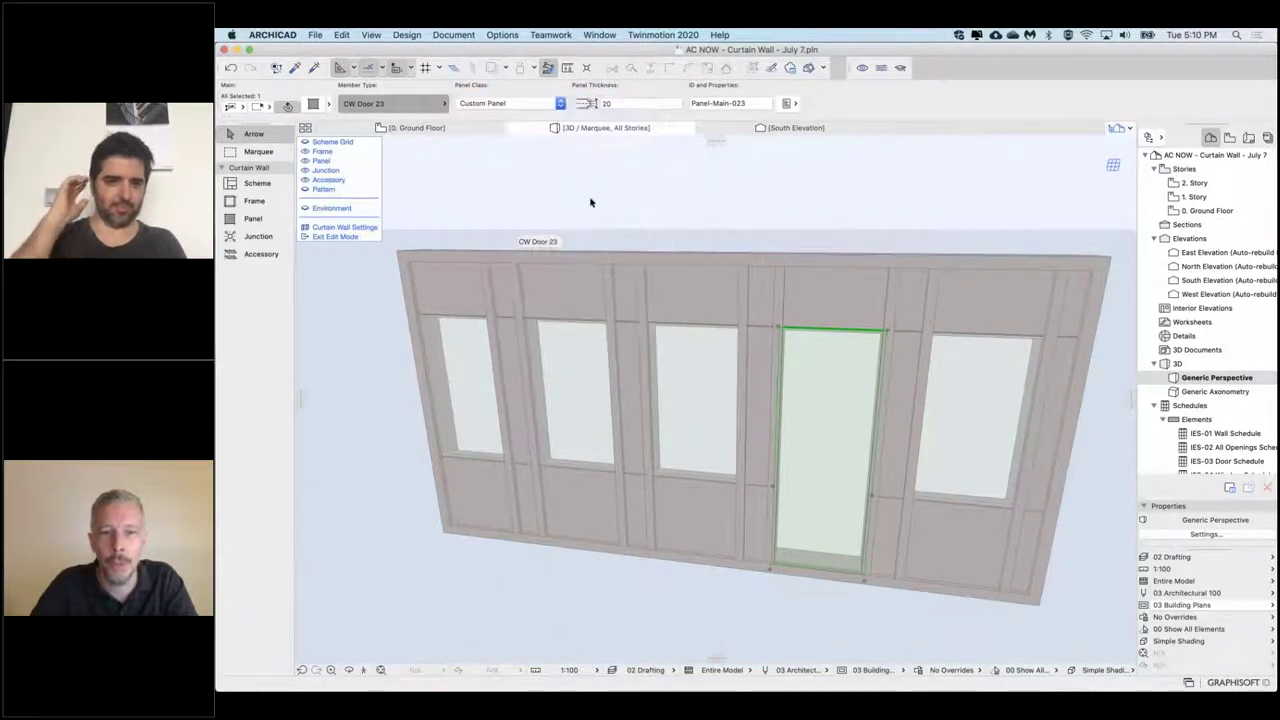
key("Escape")
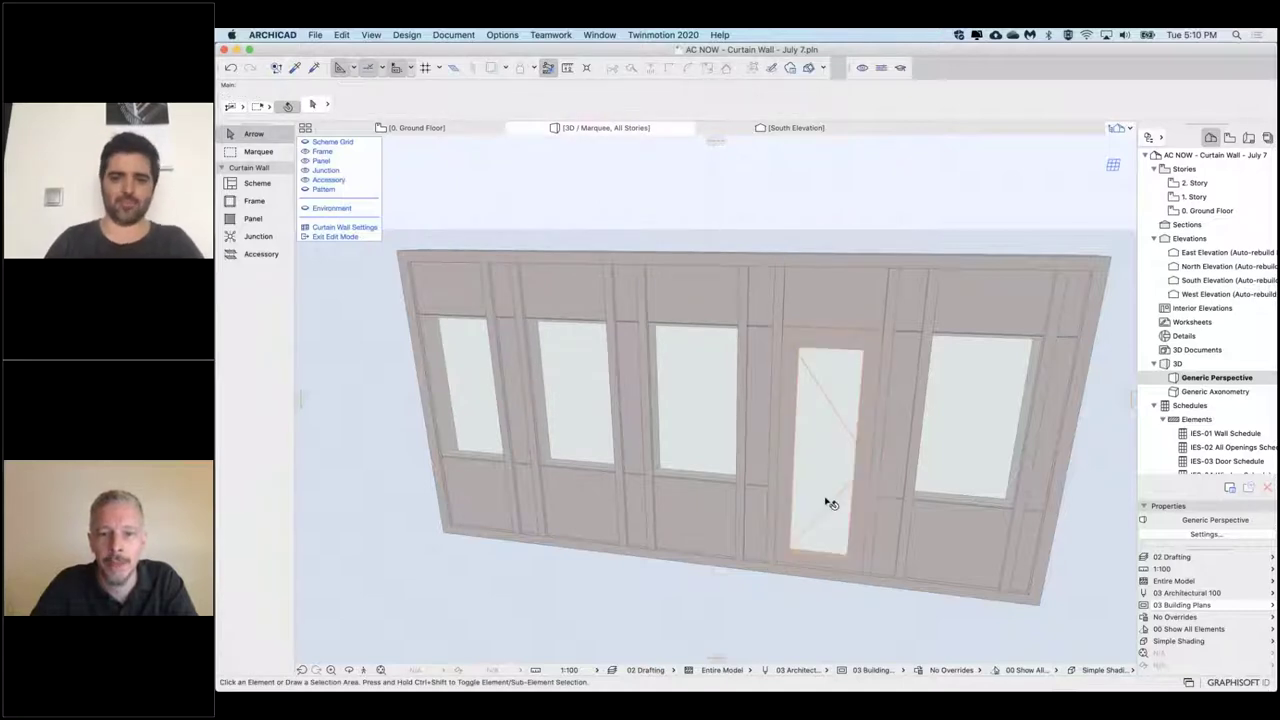
Step: Delete the boundary frame segment directly beneath the door panel
scroll(829, 503, "up", 5)
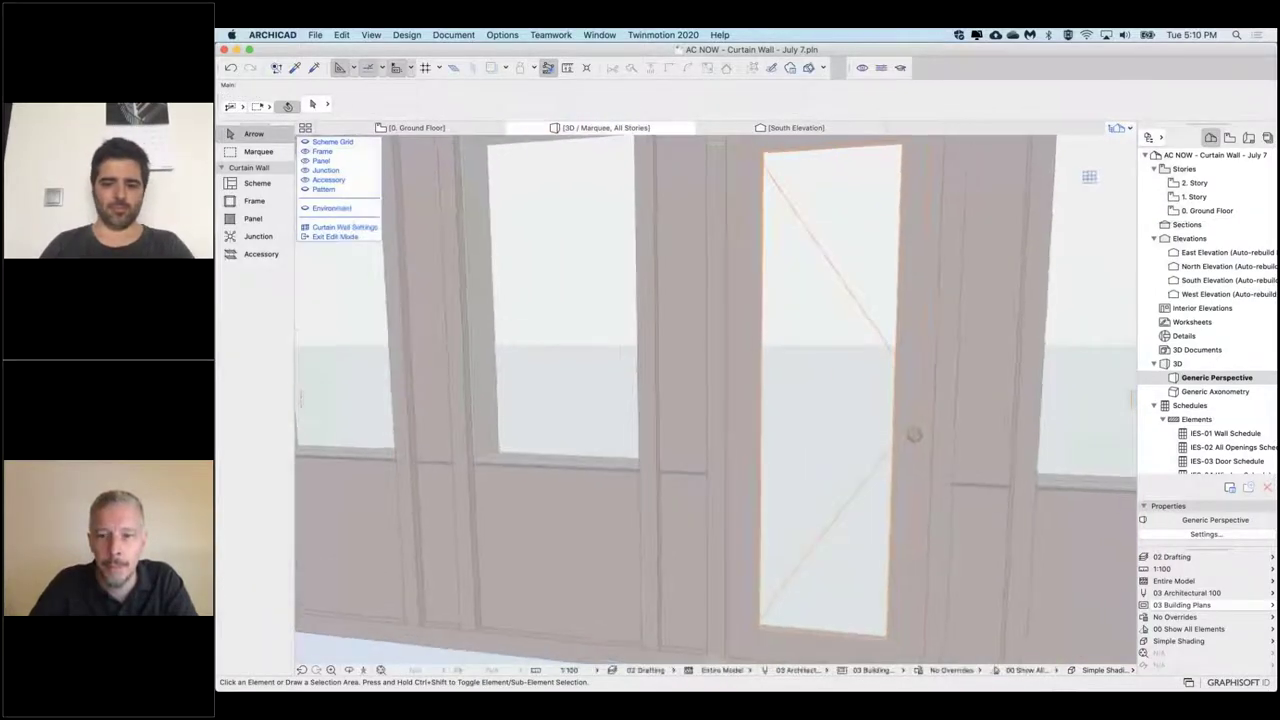
middle_click_drag(829, 540, 831, 510, "shift")
middle_click_drag(831, 597, 830, 548)
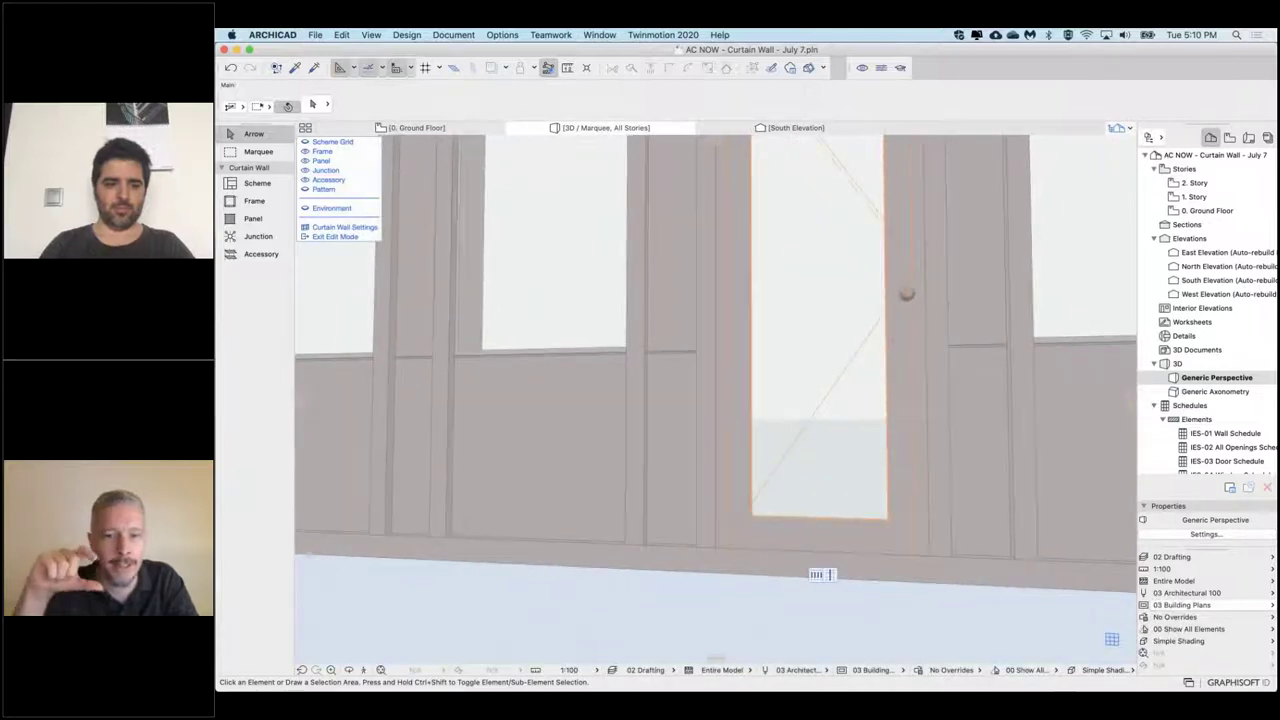
left_click(819, 573)
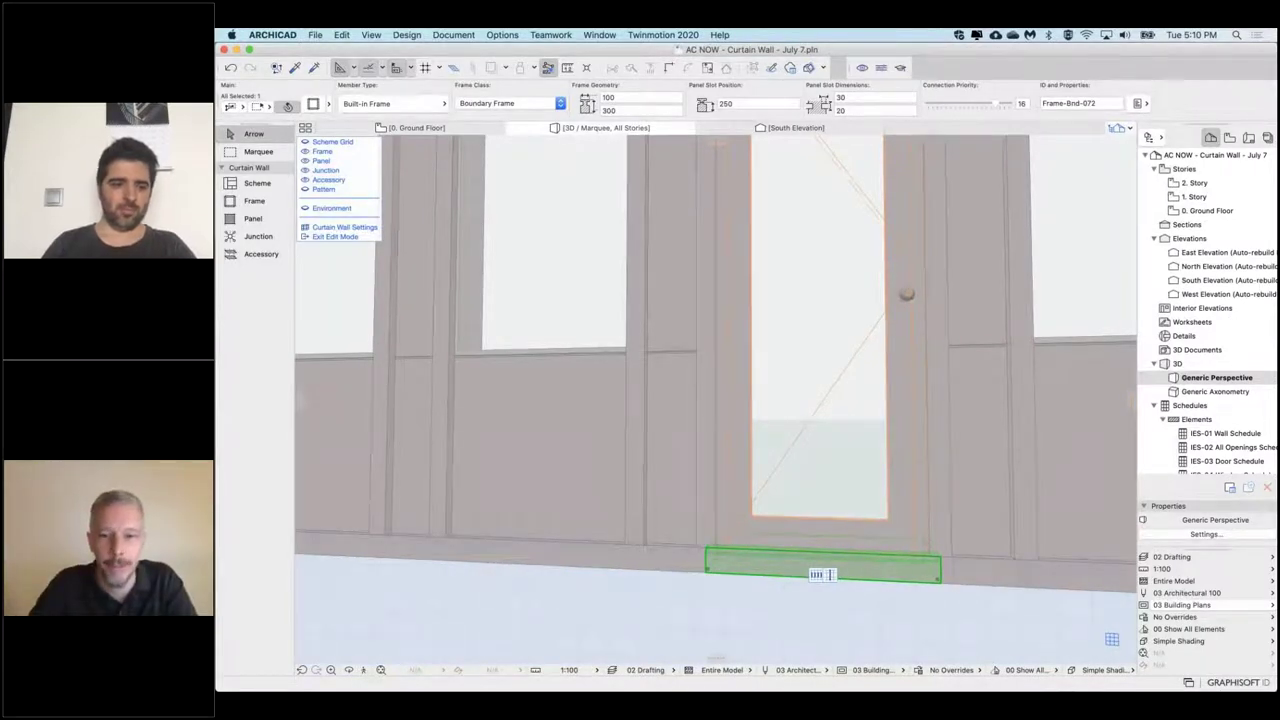
left_click(987, 580)
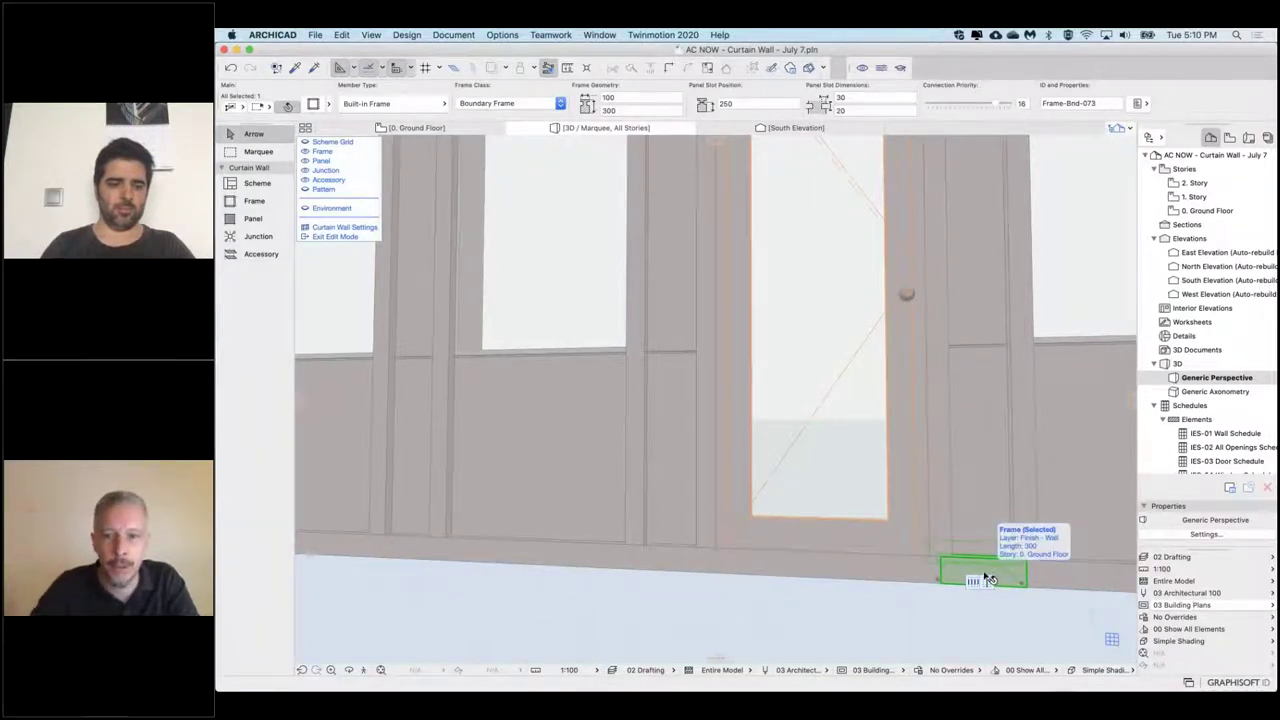
key("Escape")
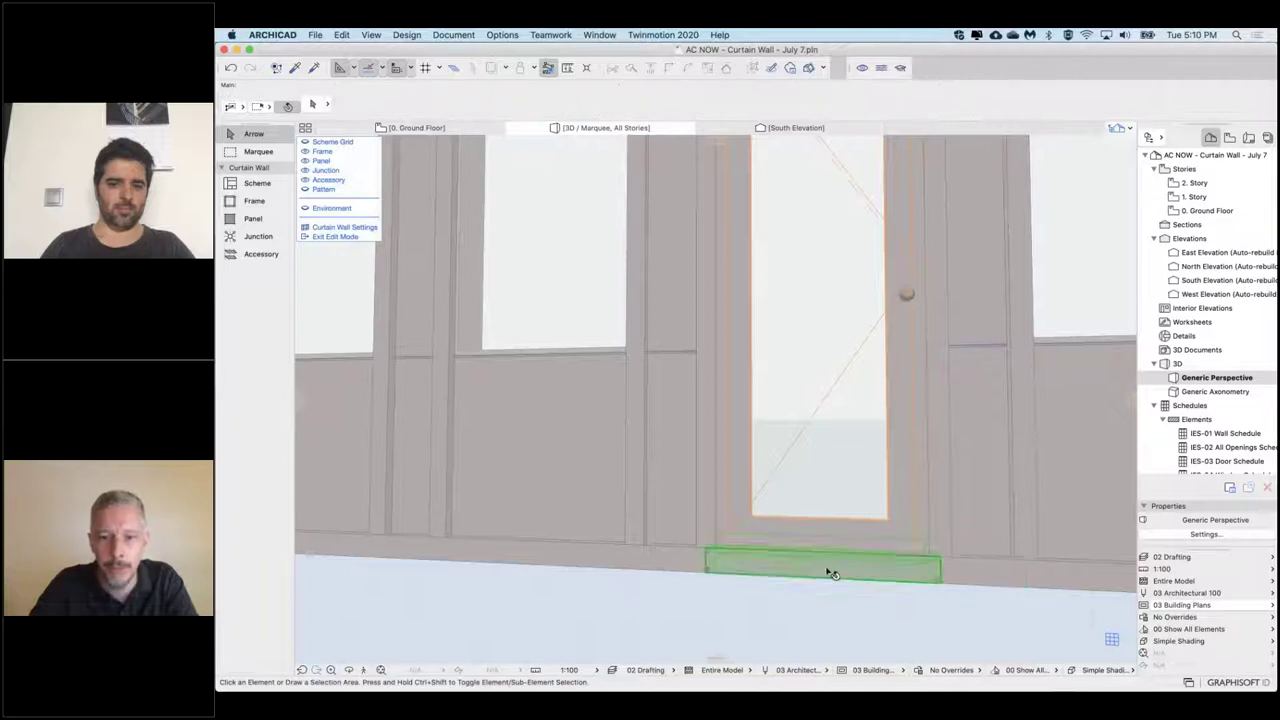
left_click(825, 568)
middle_click_drag(856, 585, 810, 618, "shift")
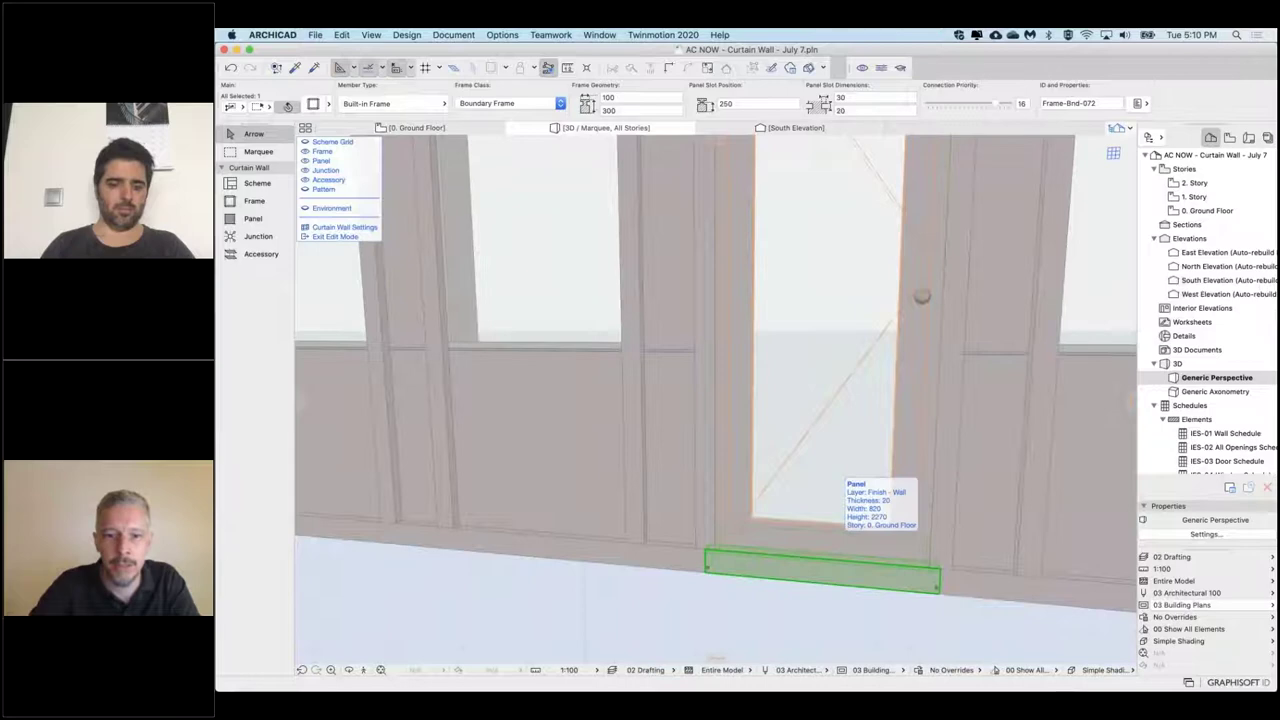
key("Delete")
Step: Inspect the door panel's lower edge and the neighbouring boundary frames, leaving nothing selected
middle_click_drag(842, 474, 870, 427, "shift")
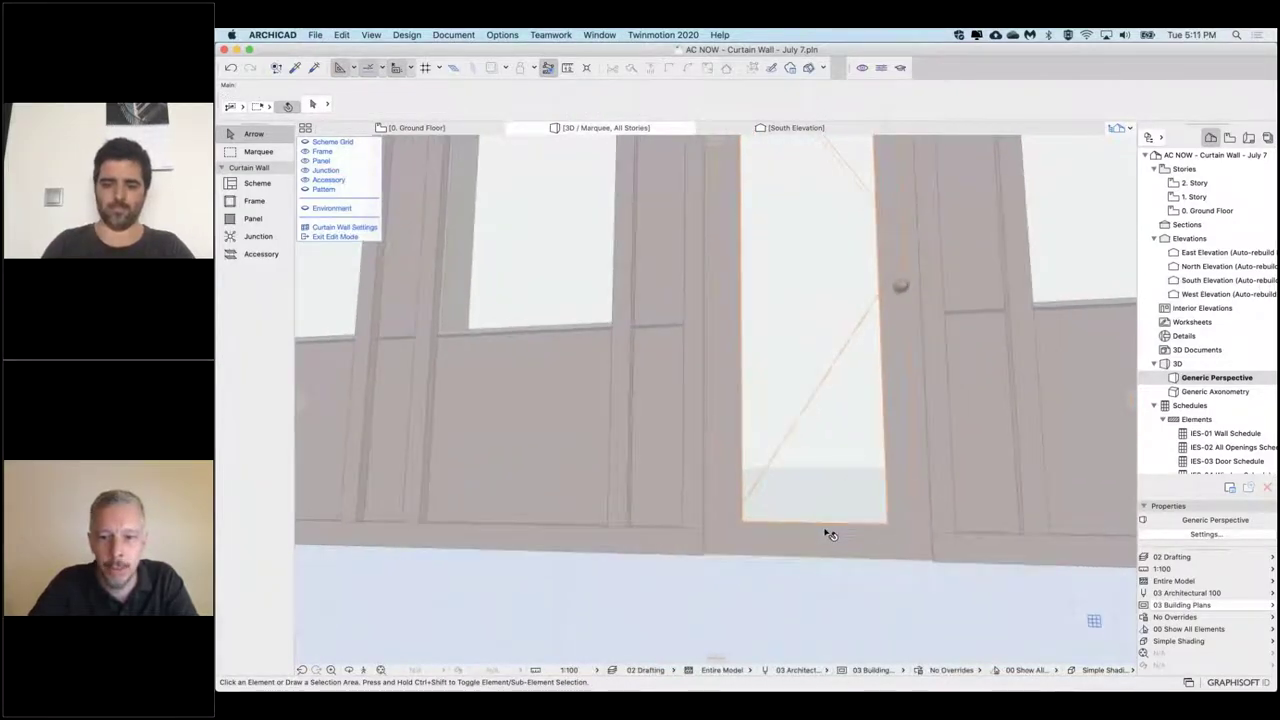
left_click(822, 472)
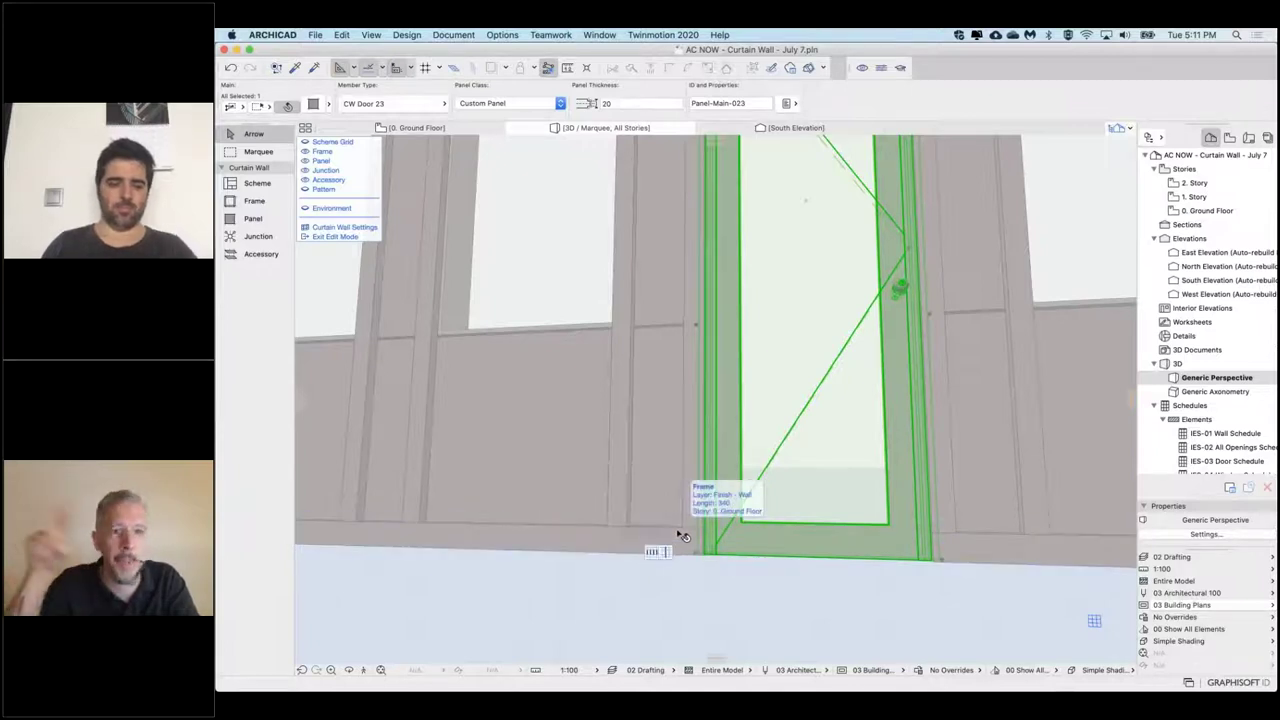
key("Escape")
middle_click_drag(662, 510, 628, 542, "shift")
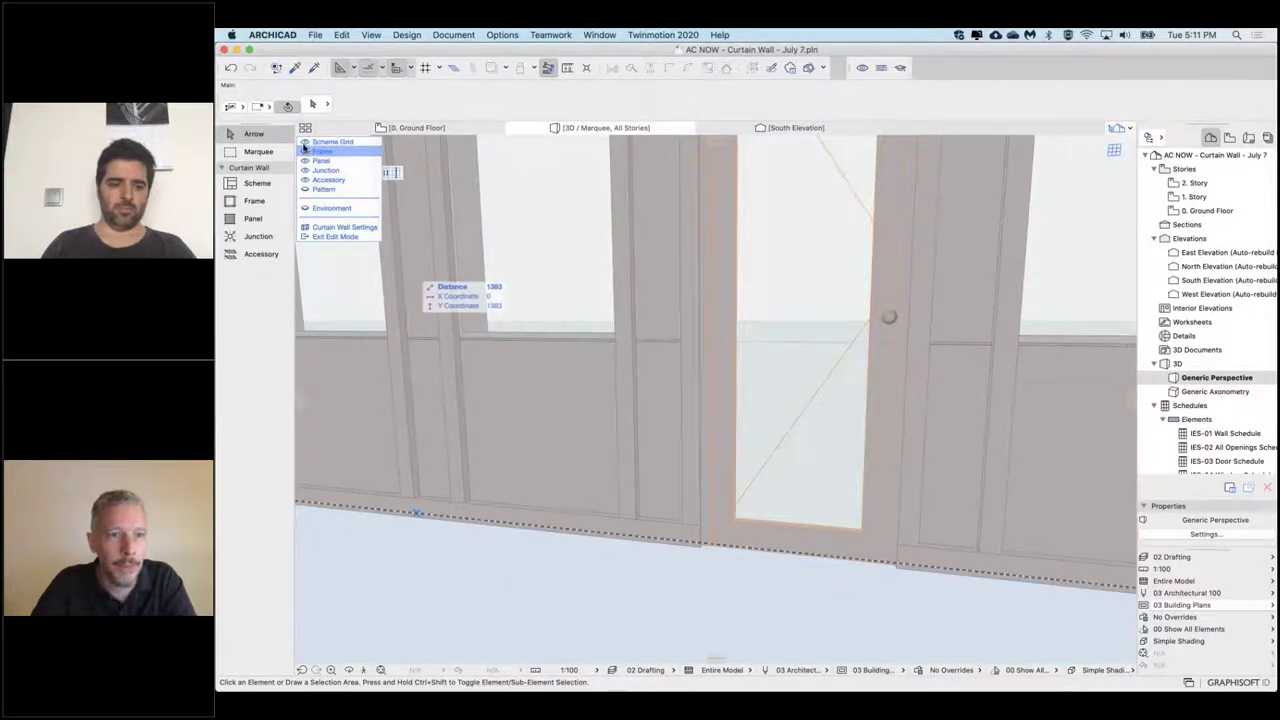
Step: Hide the frames and panels to inspect the scheme's base boundary line, exit edit mode and clear the selection
left_click(304, 152)
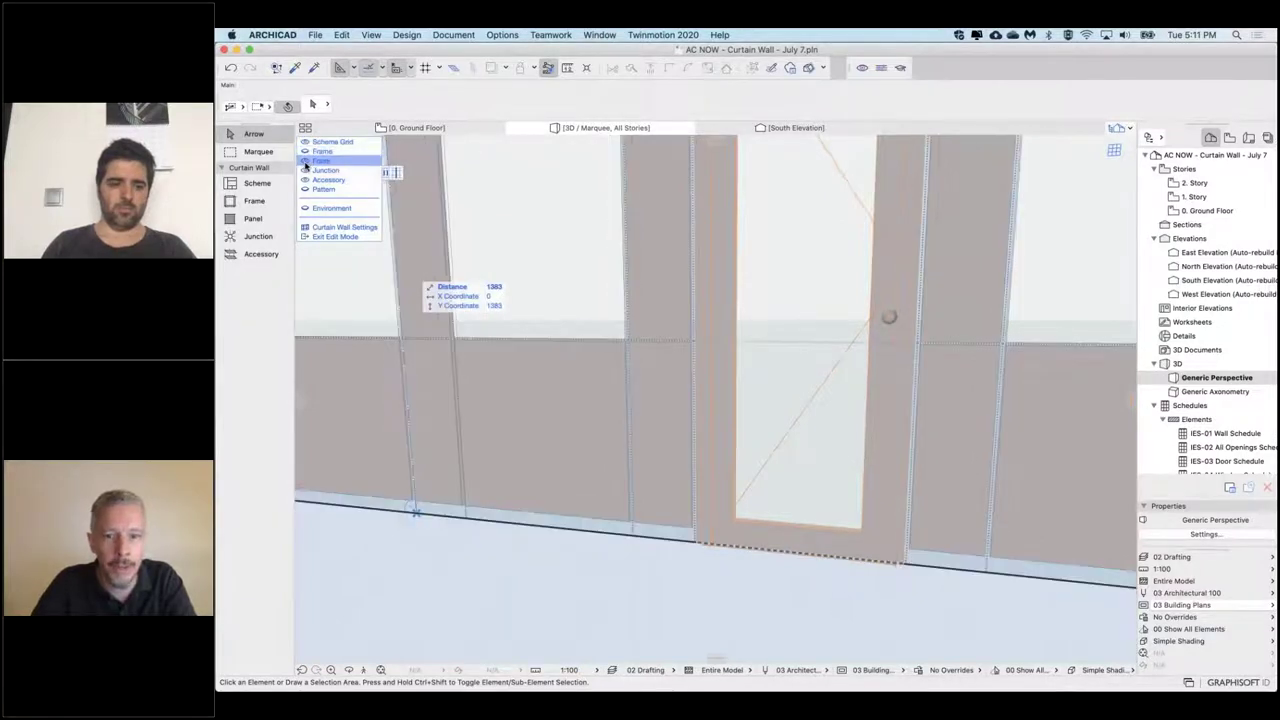
left_click(305, 162)
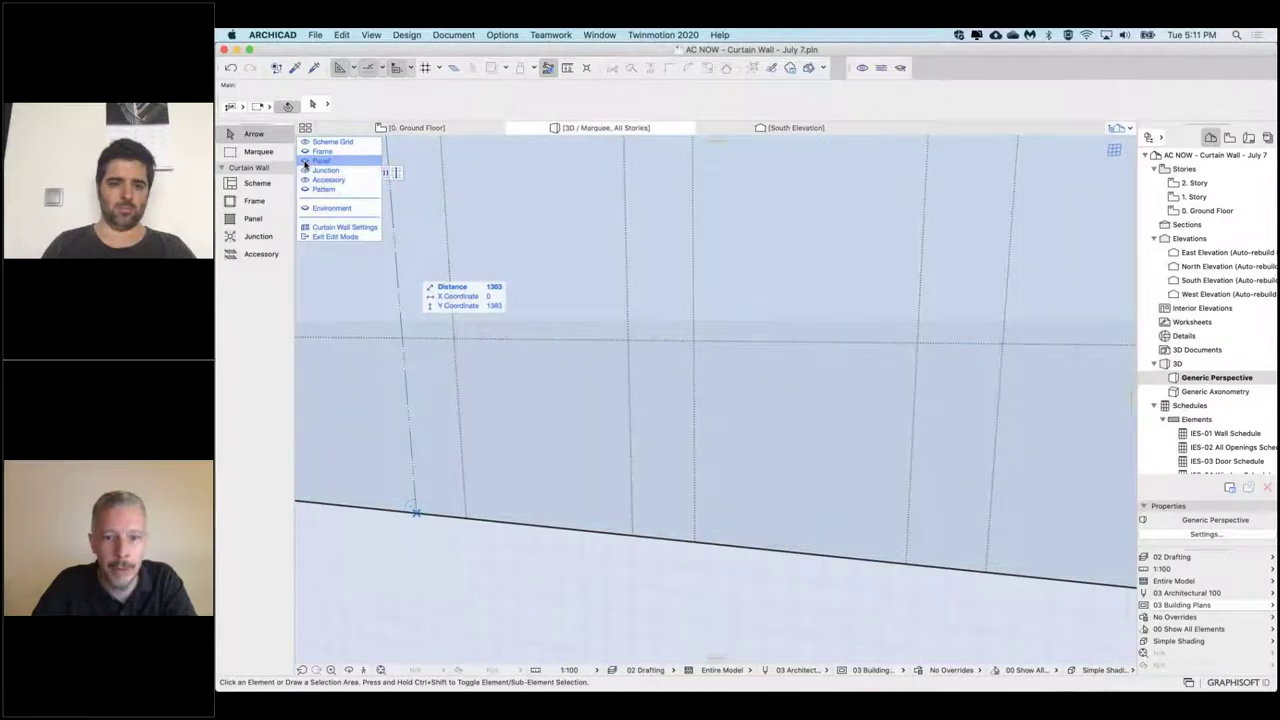
left_click(766, 552)
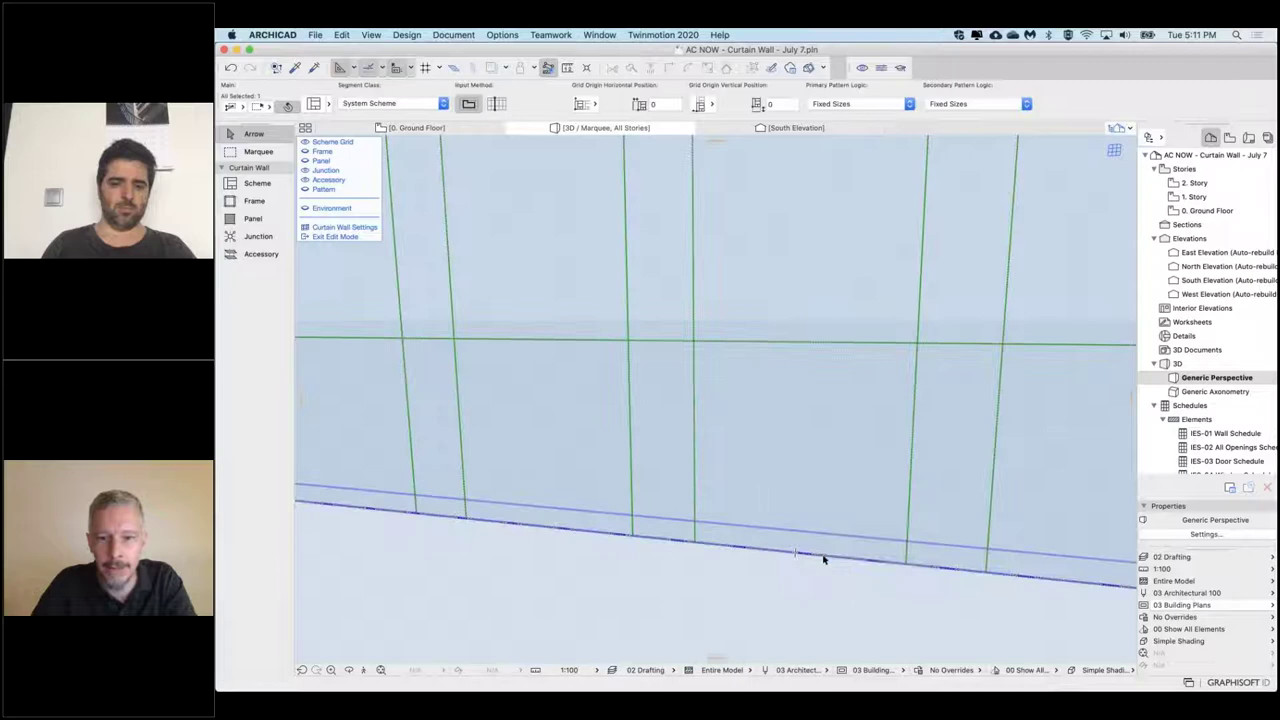
key("Escape")
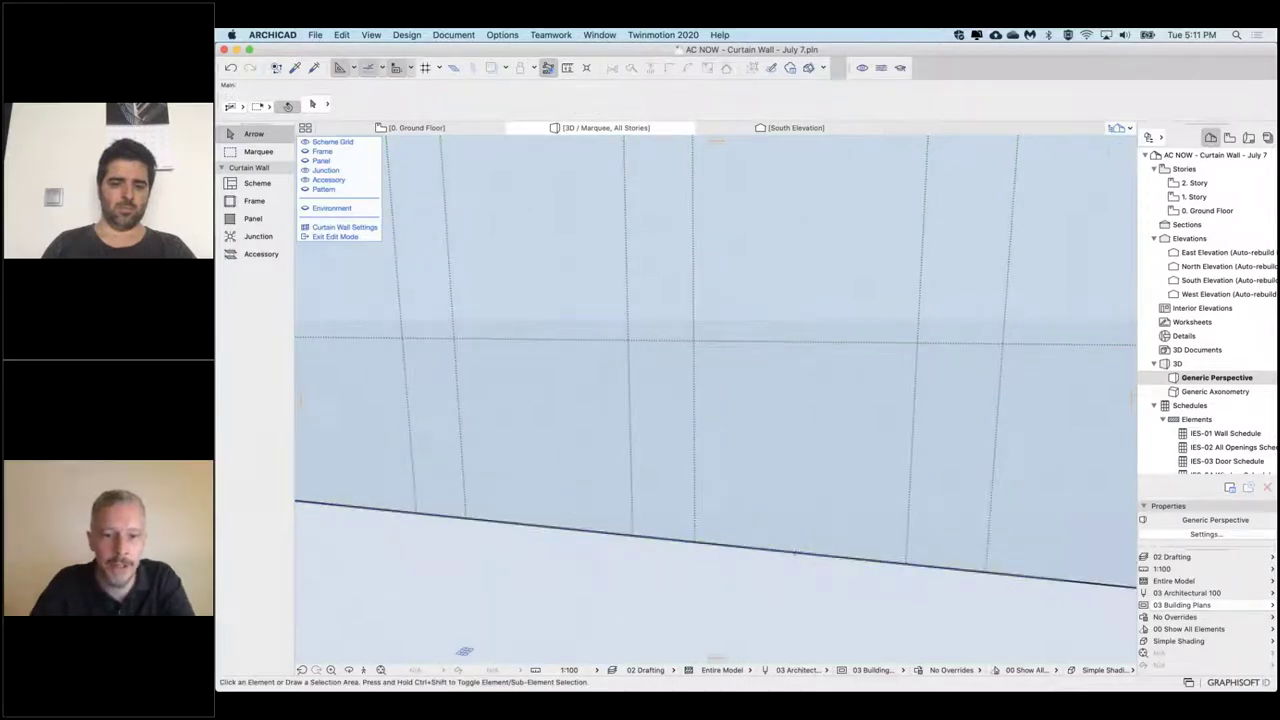
key("Escape")
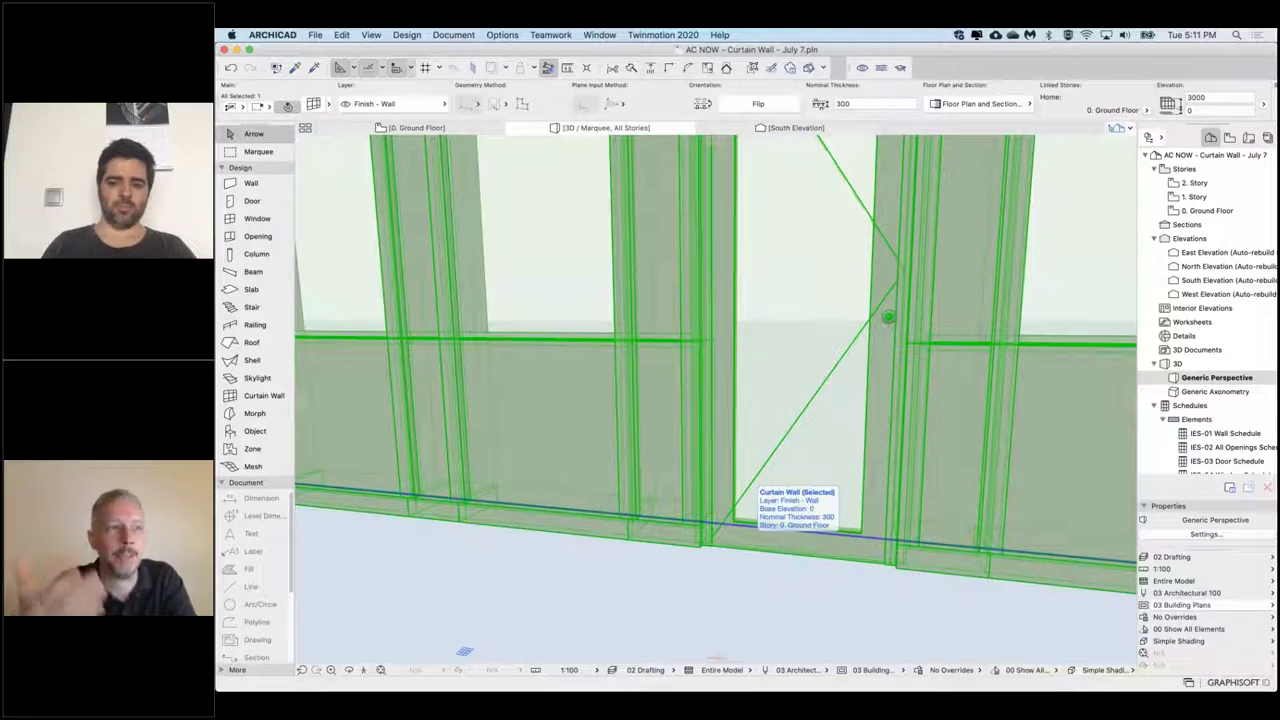
left_click(755, 595)
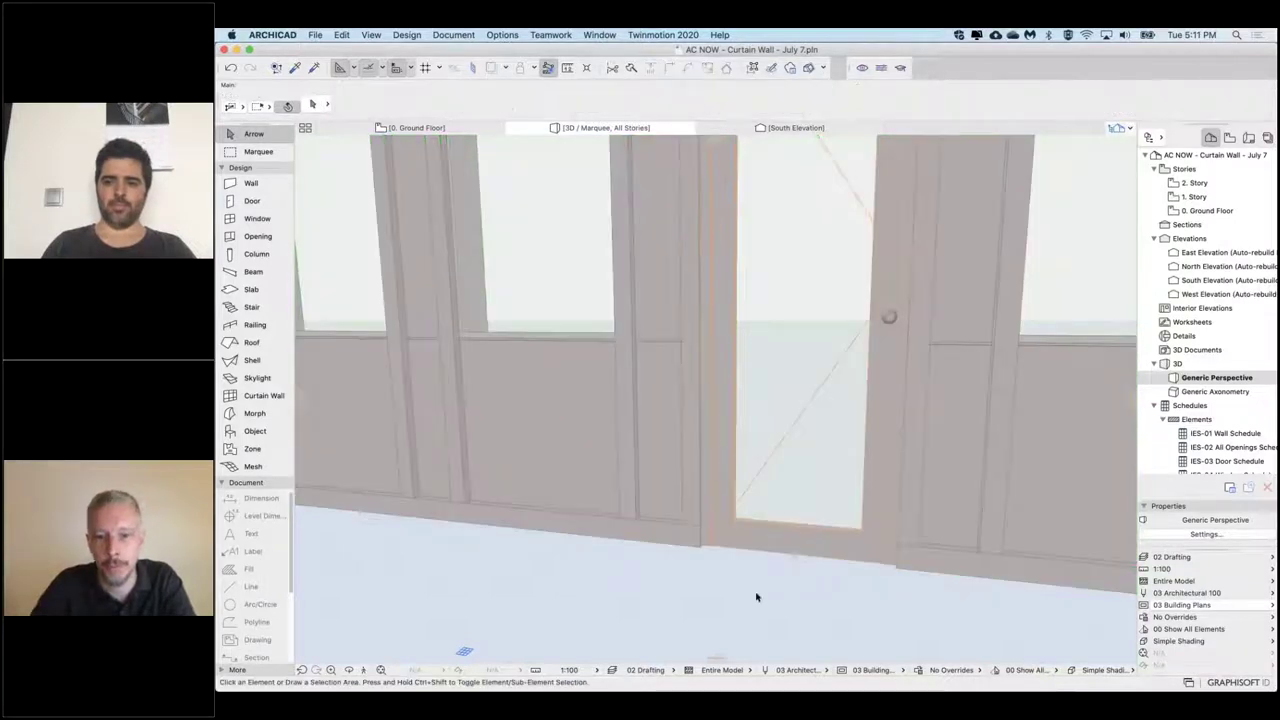
Step: Examine the door and its threshold in the complete curtain wall from several angles and distances
middle_click_drag(740, 480, 738, 440, "shift")
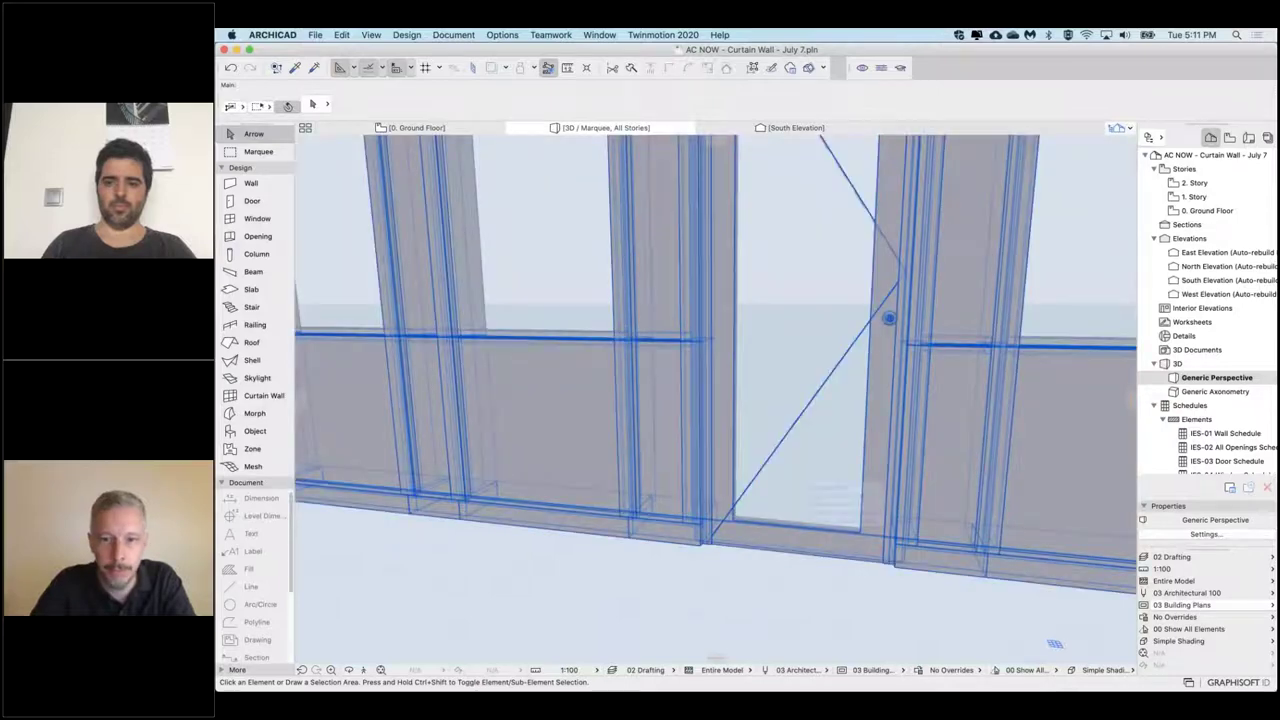
middle_click_drag(795, 545, 795, 538, "shift")
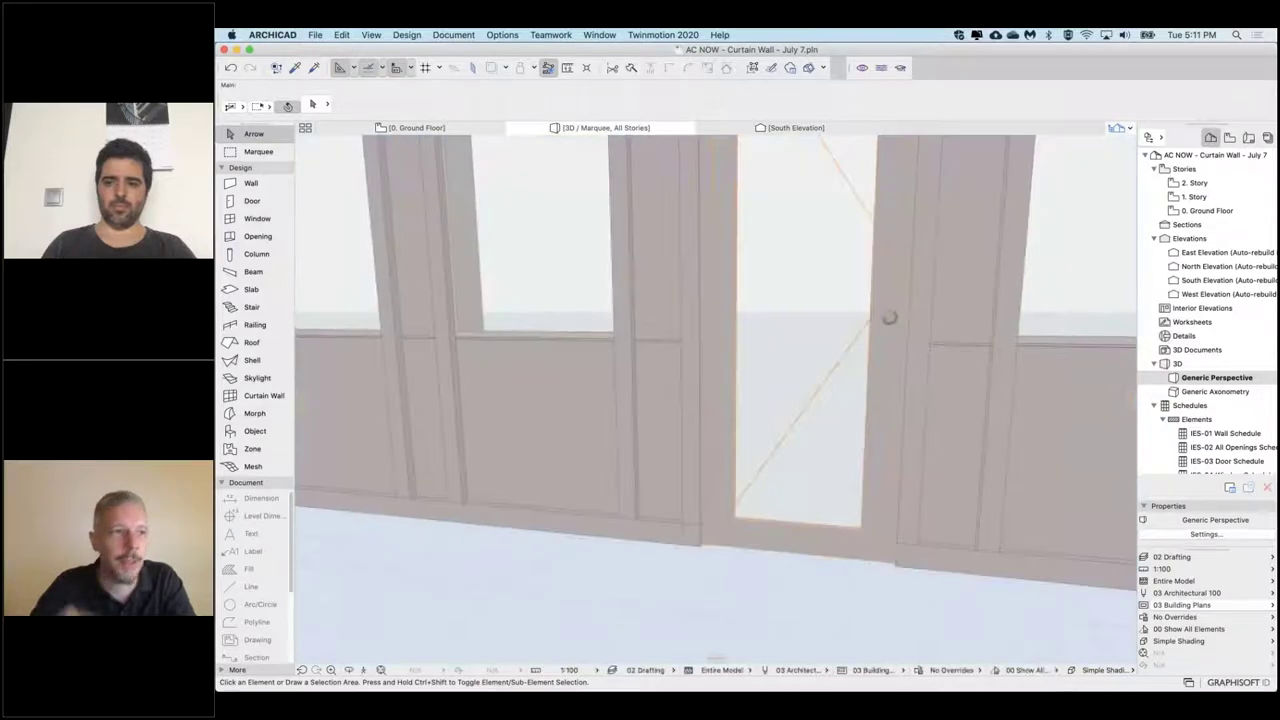
scroll(889, 318, "down", 5)
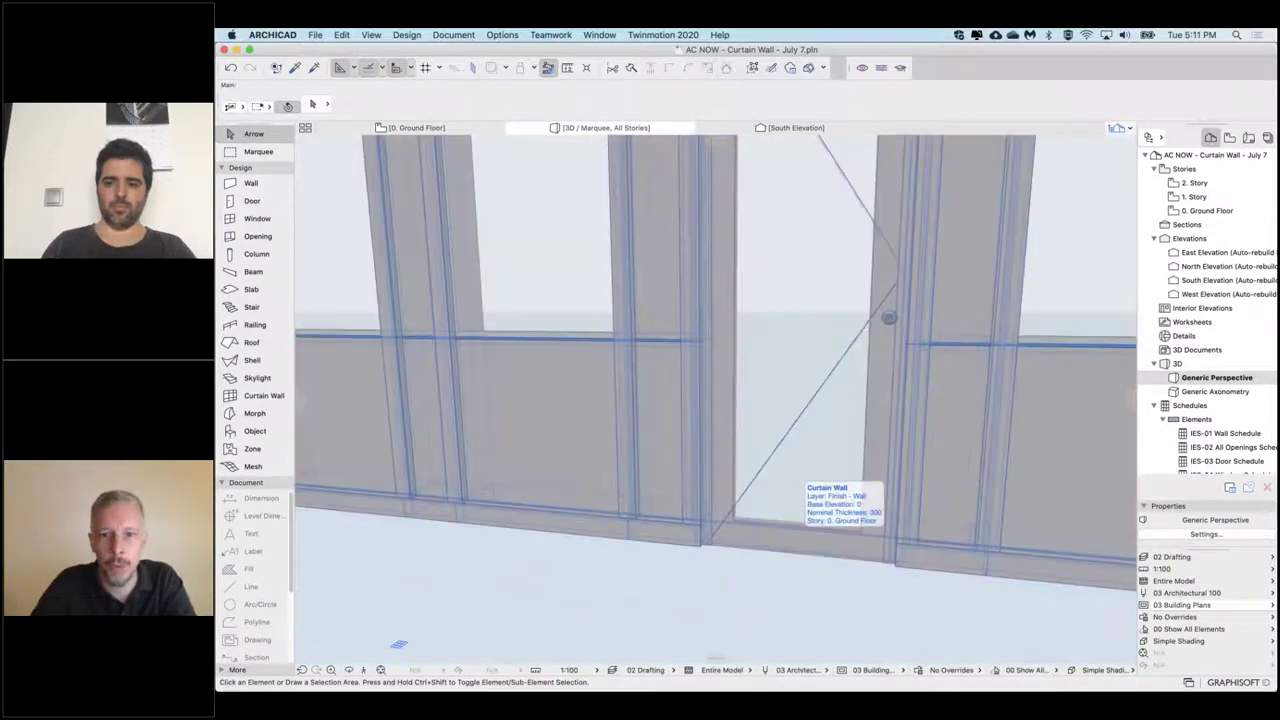
scroll(845, 485, "down", 2)
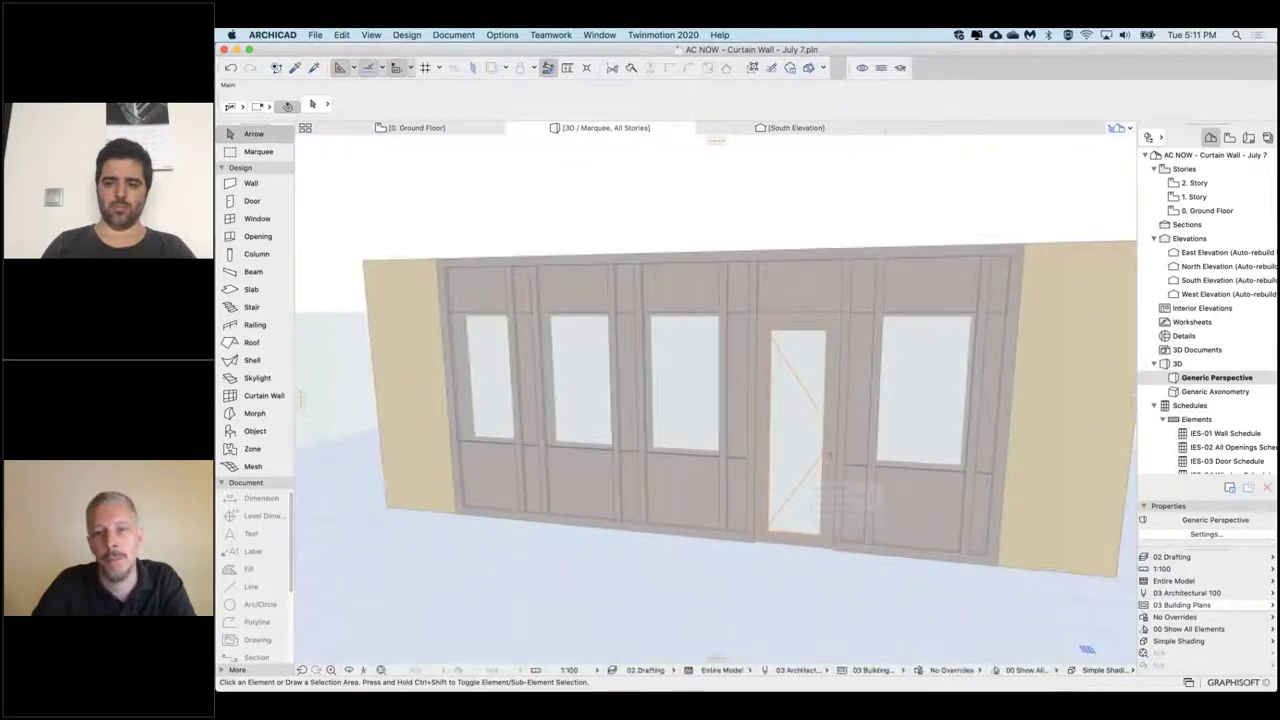
middle_click_drag(830, 485, 835, 520, "shift")
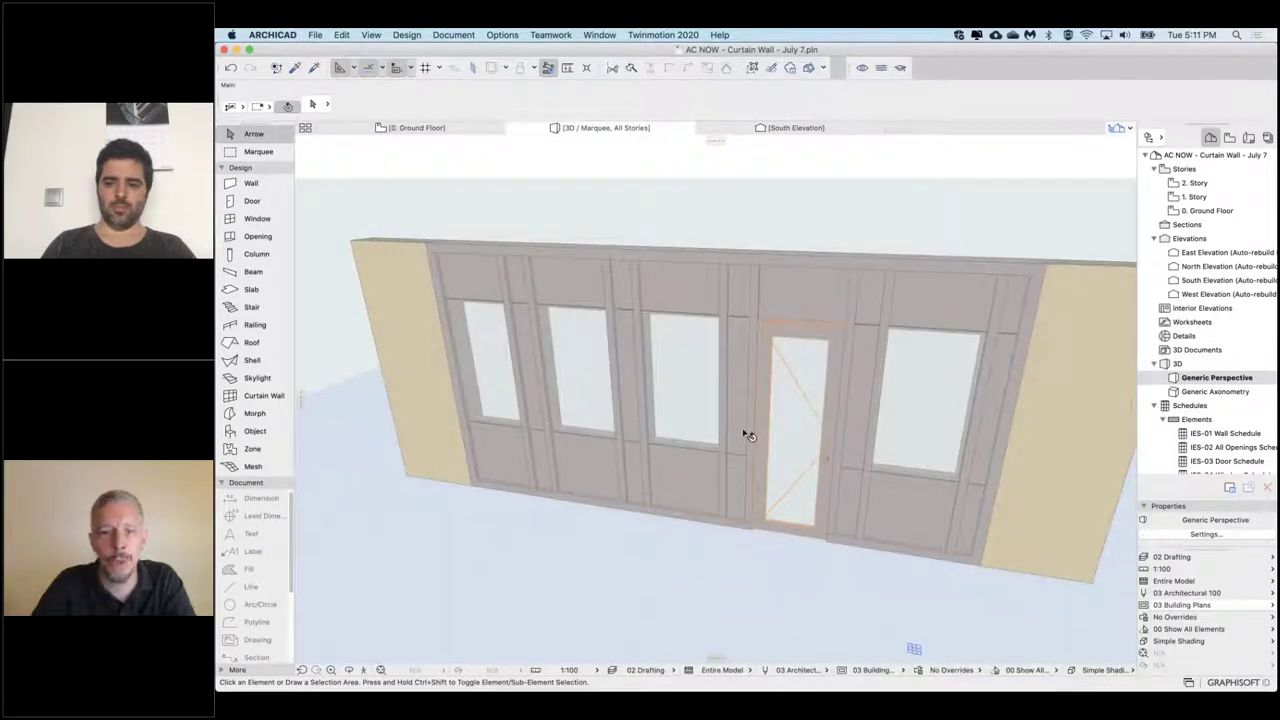
middle_click_drag(743, 433, 715, 461)
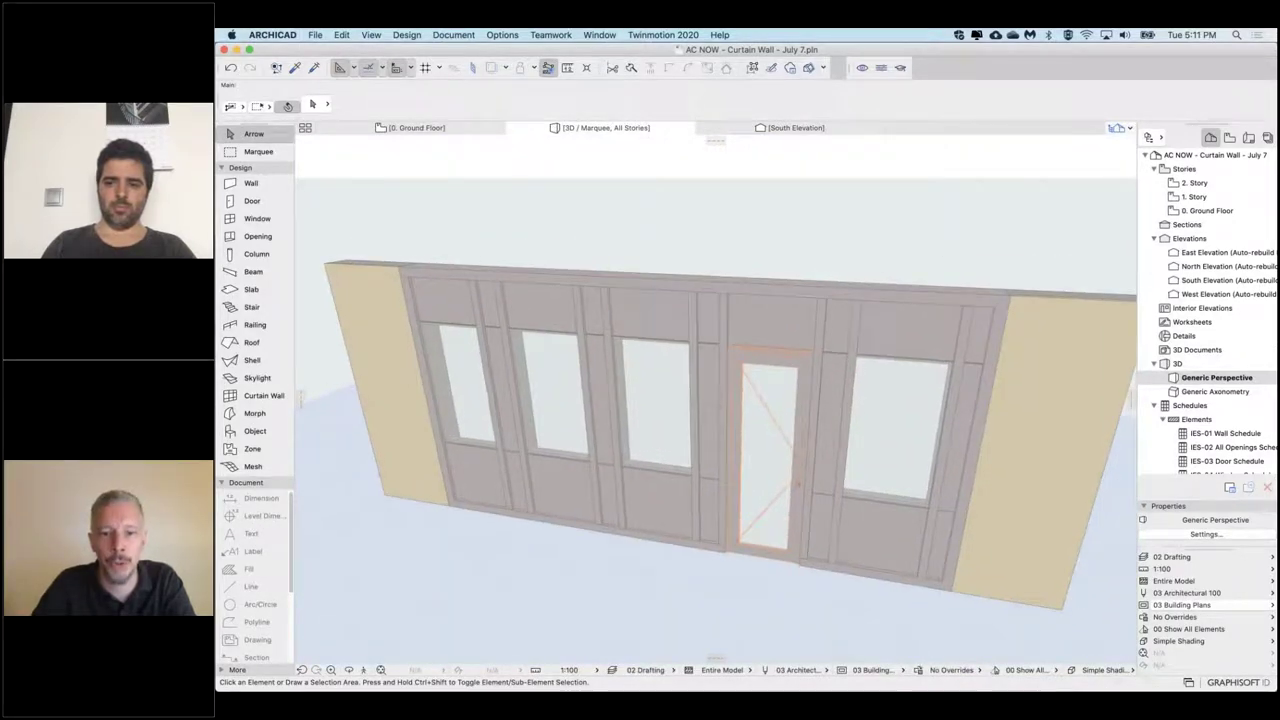
middle_click_drag(779, 592, 777, 546, "shift")
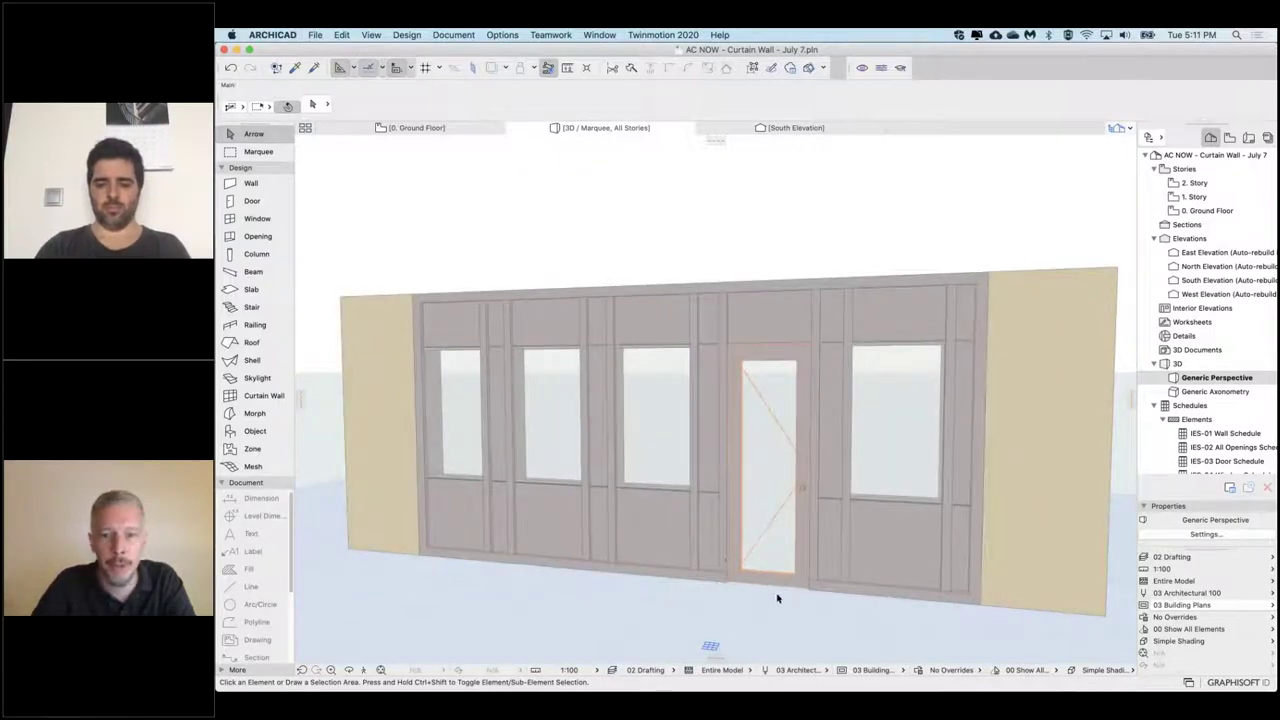
scroll(793, 597, "up", 5)
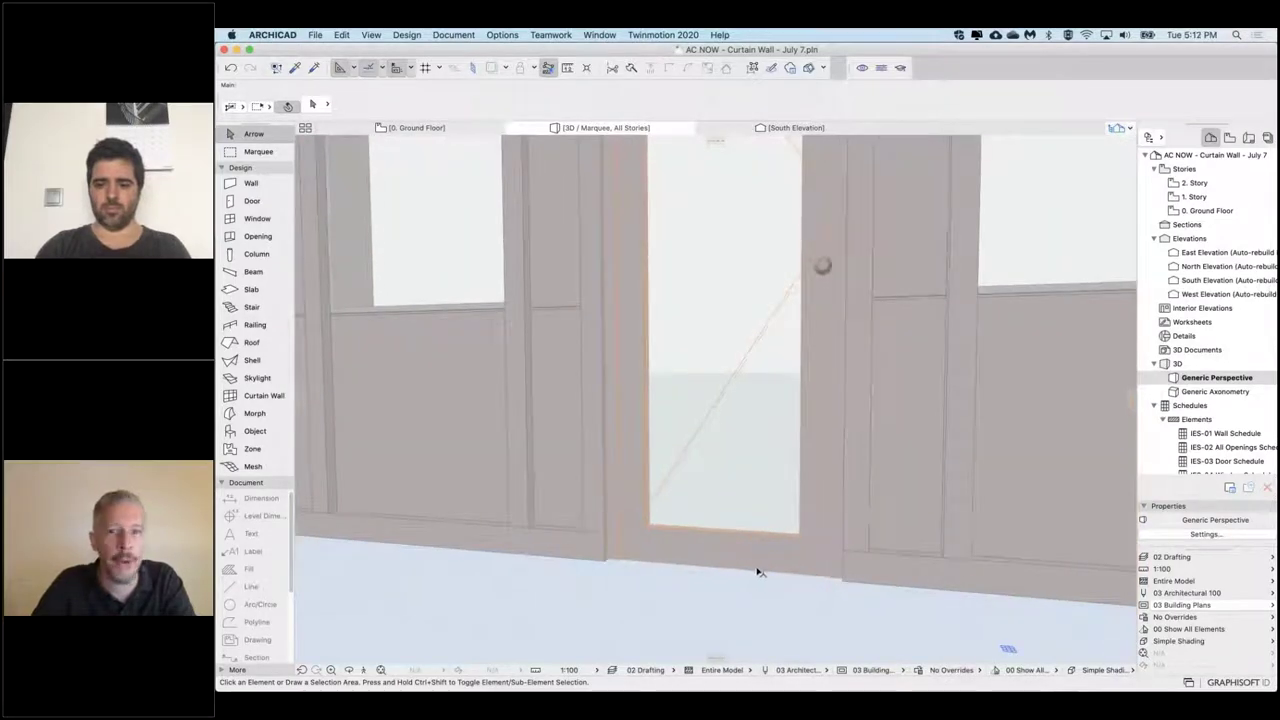
scroll(1008, 648, "down", 10)
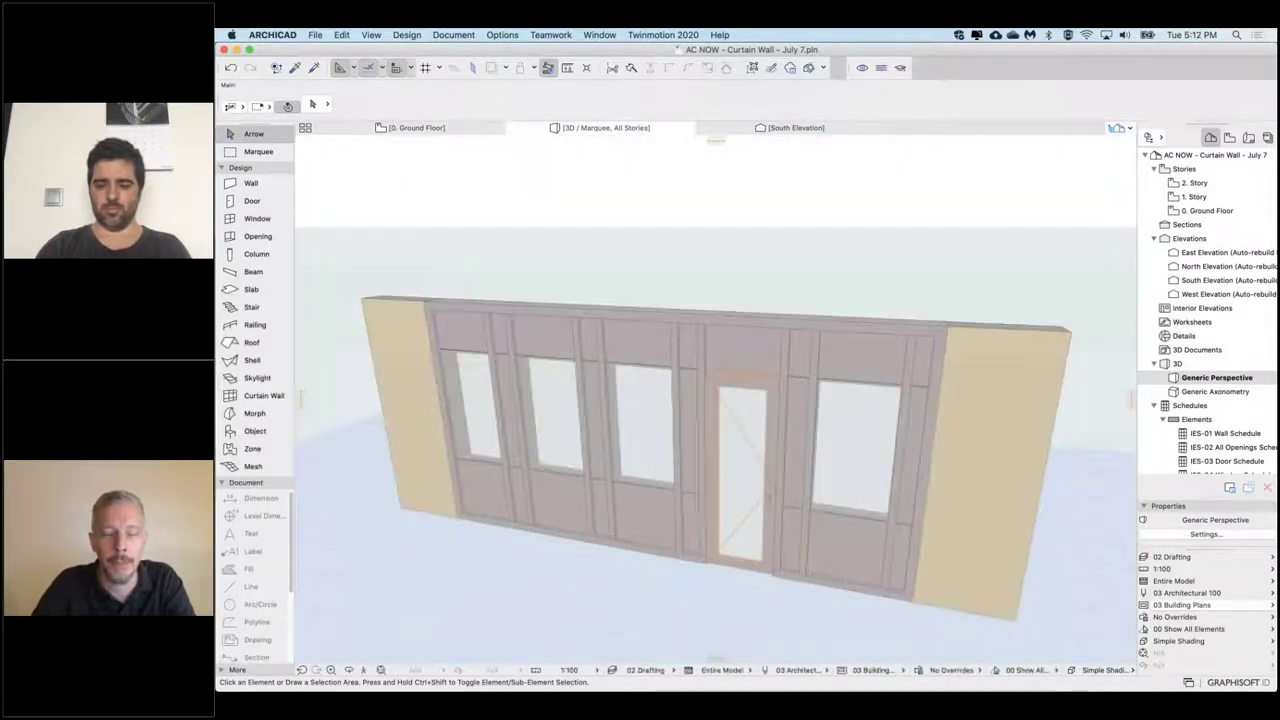
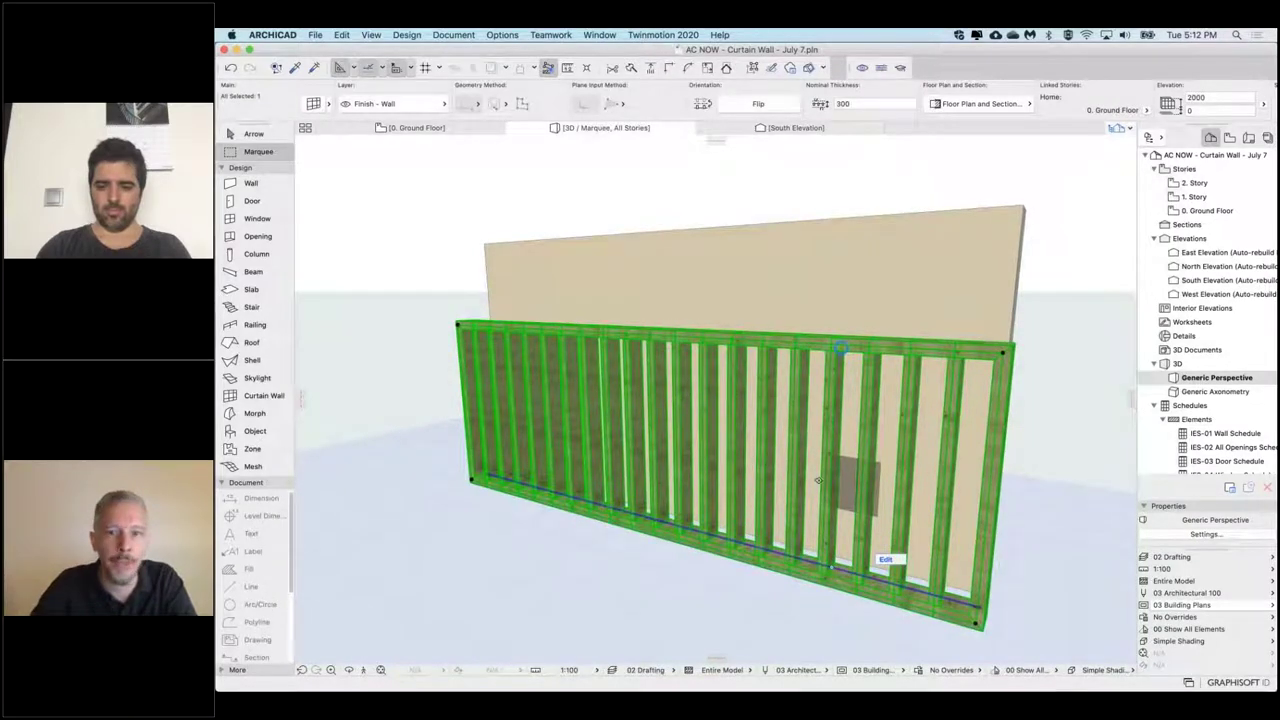
Step: Open the slatted curtain wall's selection settings and review its scheme grid pattern and the cell's panel class options
middle_click_drag(857, 487, 860, 555, "shift")
middle_click_drag(780, 352, 849, 347, "shift")
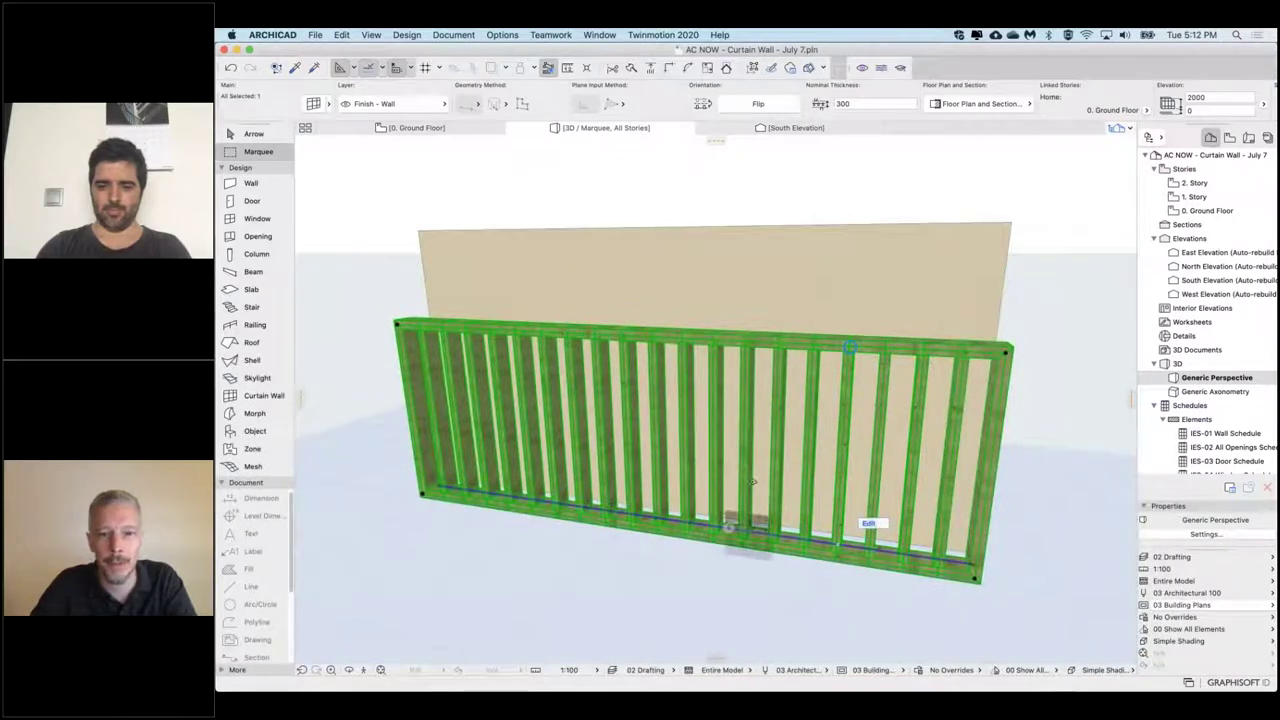
key("super+t")
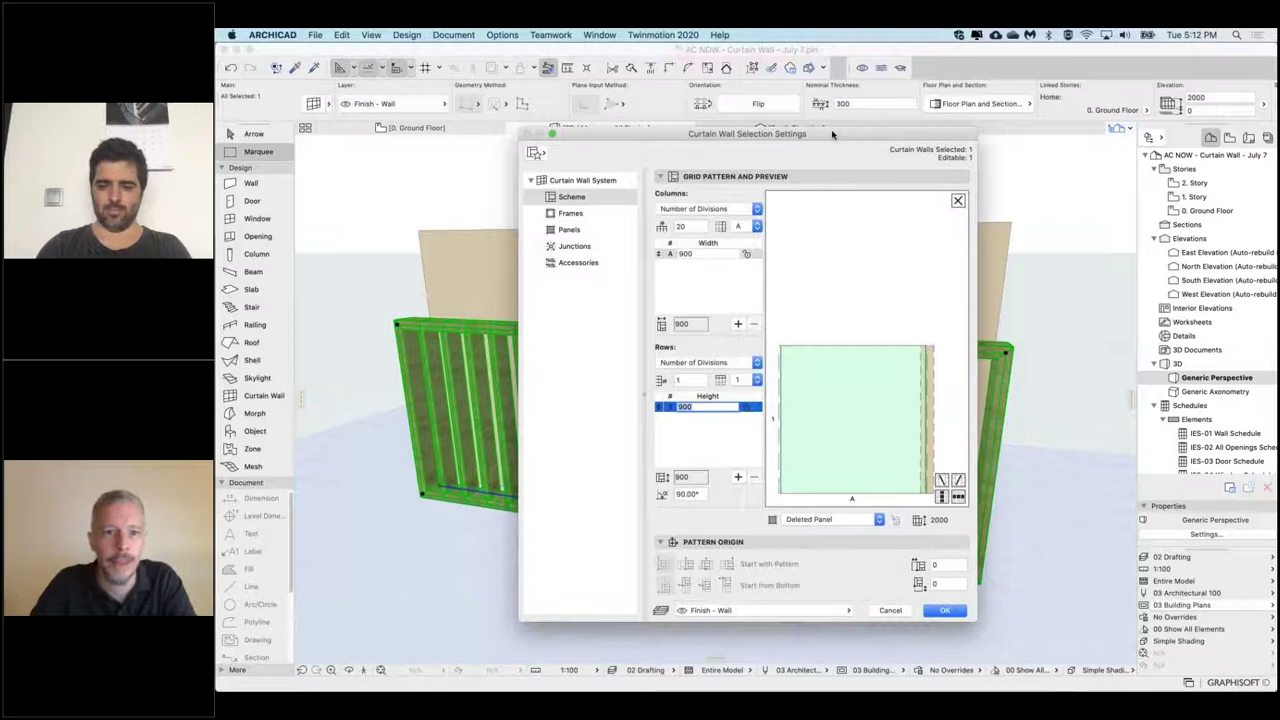
left_click_drag(834, 133, 826, 132)
left_click(560, 196)
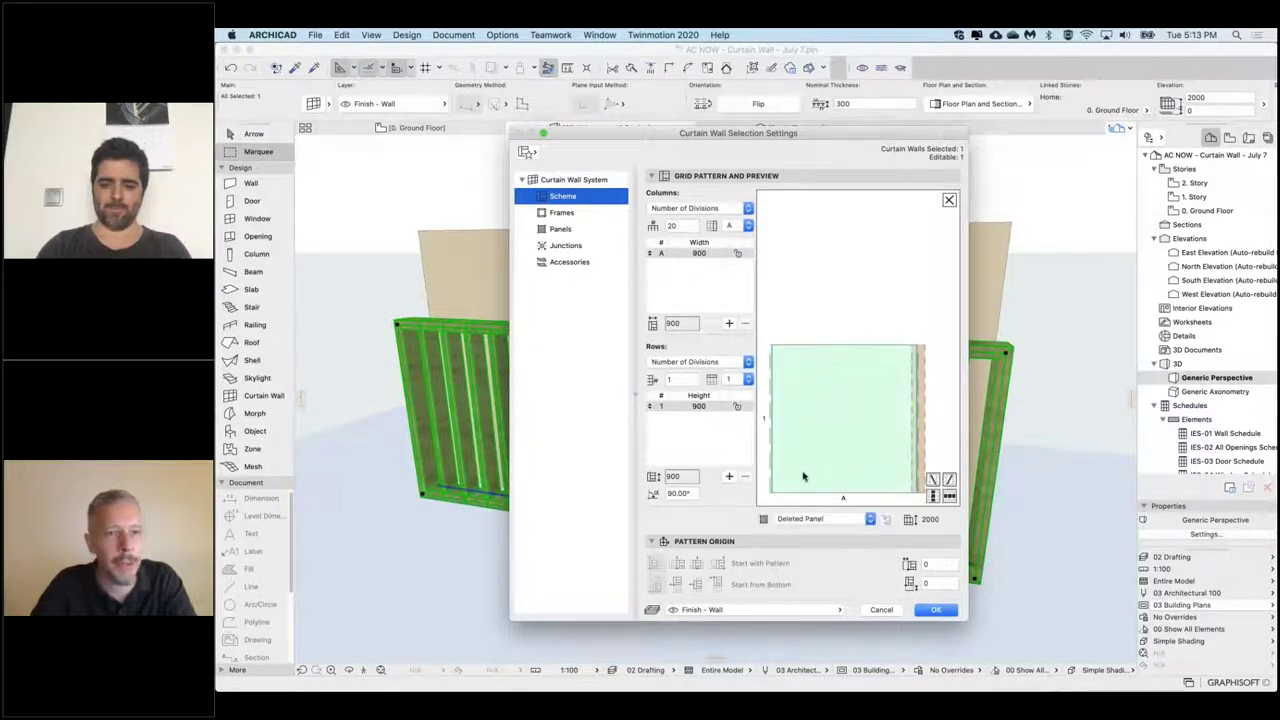
left_click(797, 519)
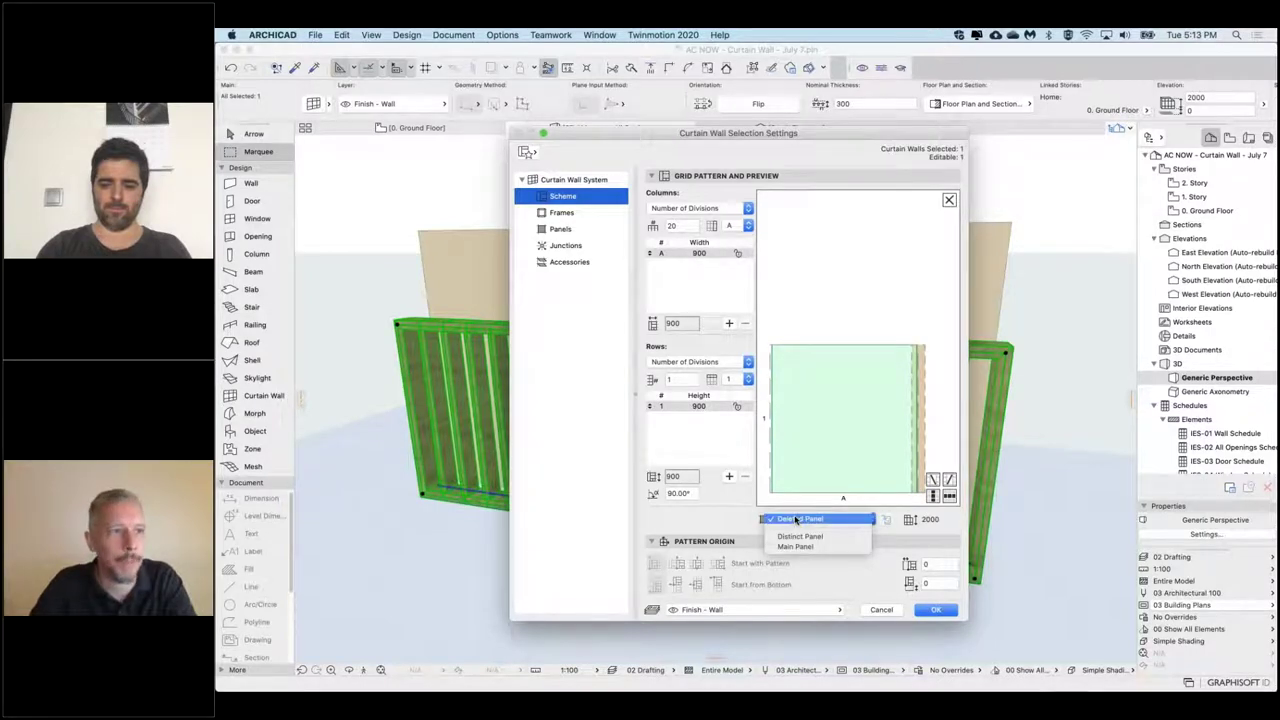
left_click(746, 521)
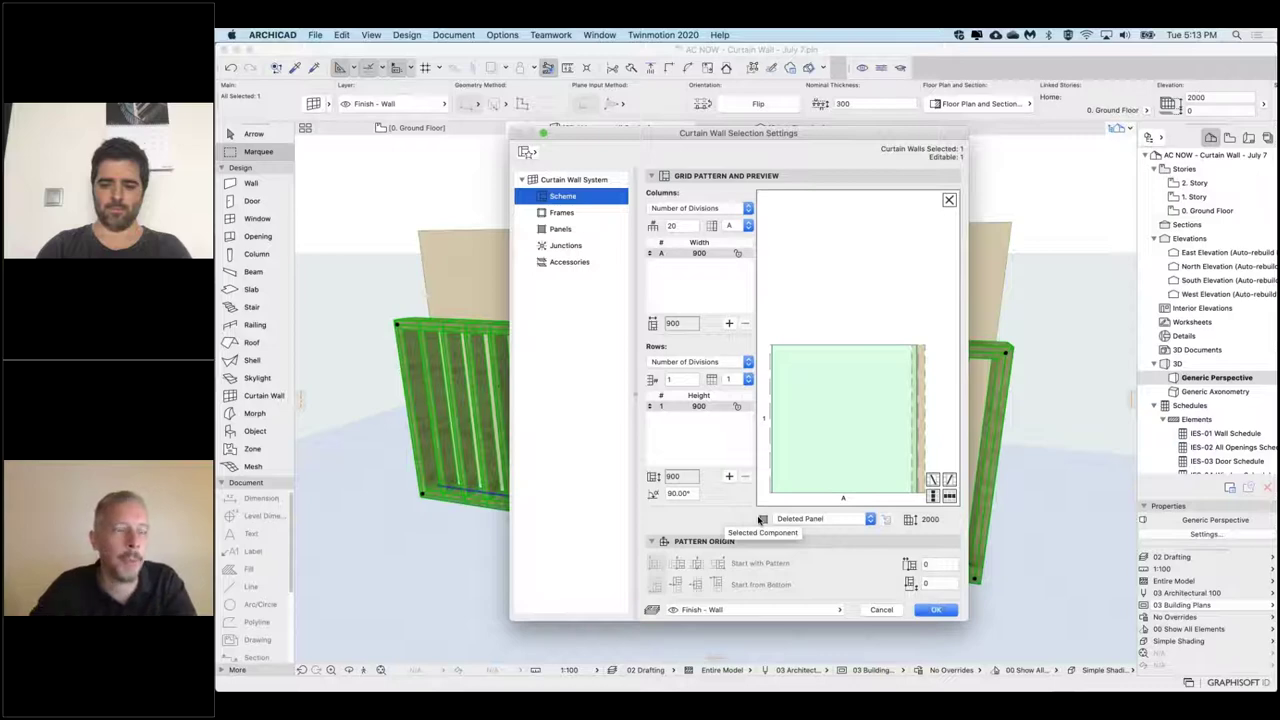
Step: Review the frame classes of the scheme's vertical mullion and horizontal grid line, and the division methods available for the rows
left_click(920, 376)
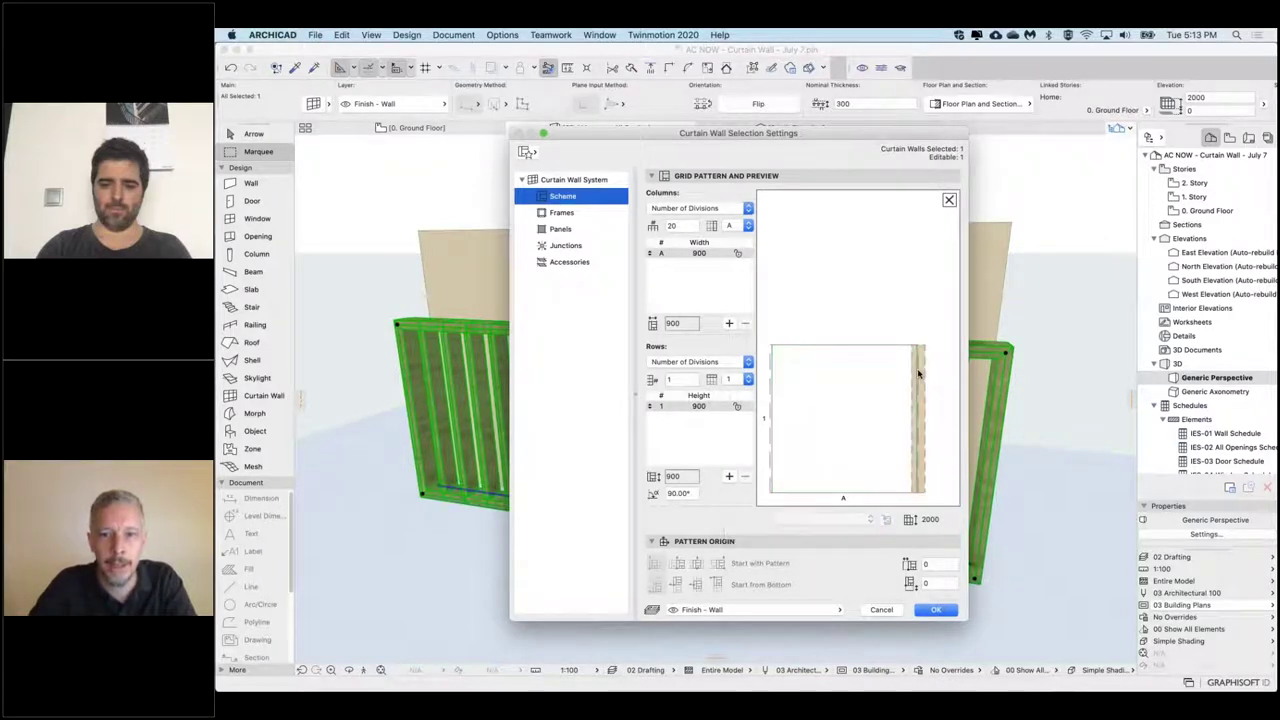
left_click(920, 373)
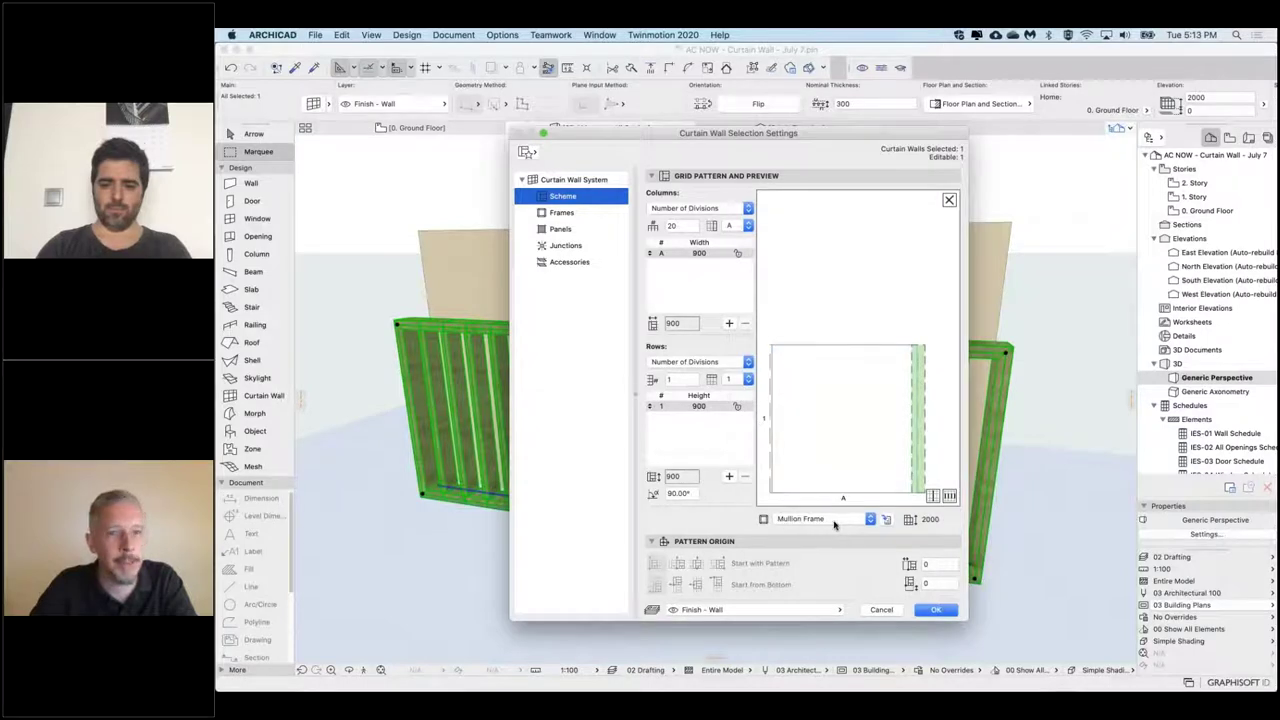
left_click(773, 347)
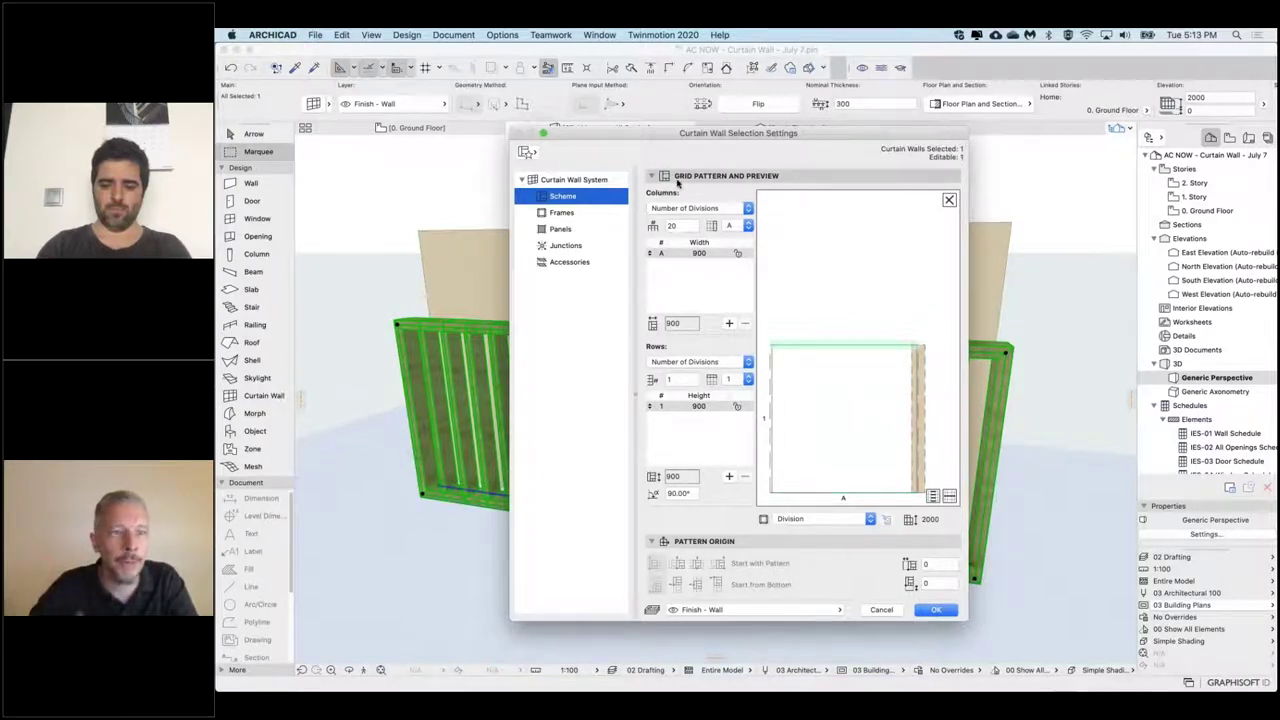
left_click(673, 364)
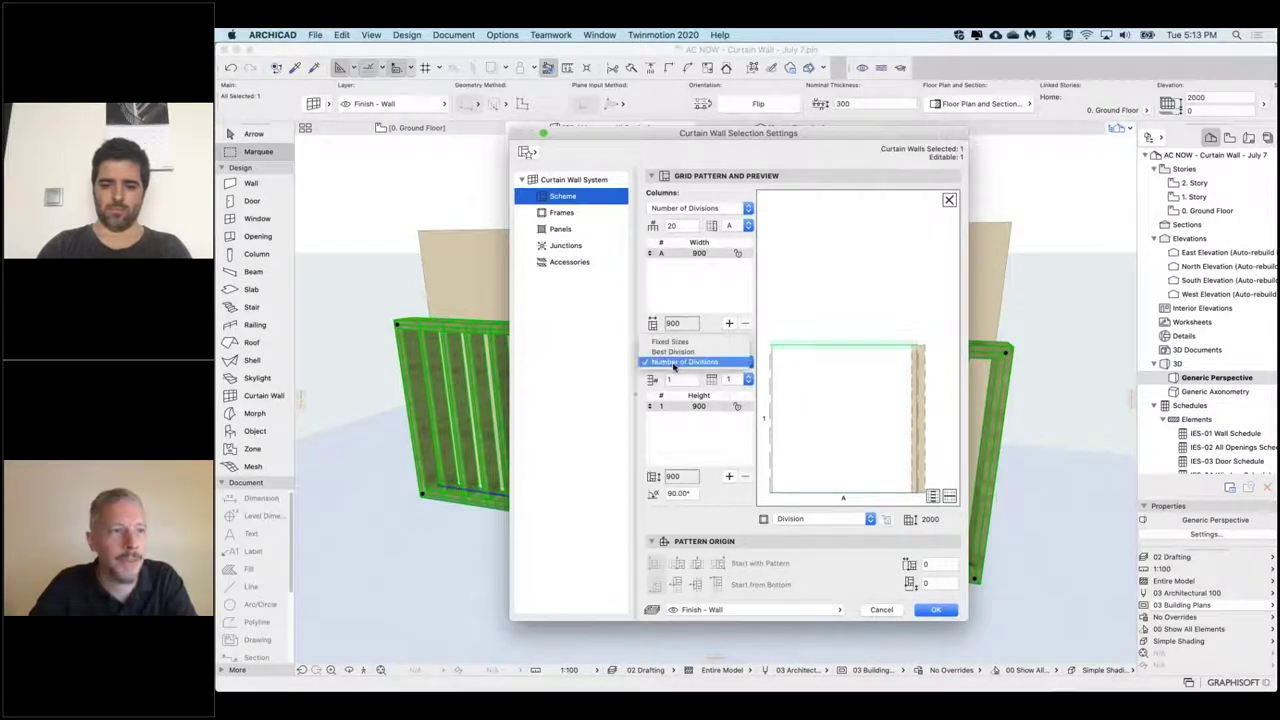
left_click(670, 368)
Step: Set the scheme's column pattern to 10 divisions and apply it to the slatted curtain wall
left_click_drag(846, 156, 1024, 176)
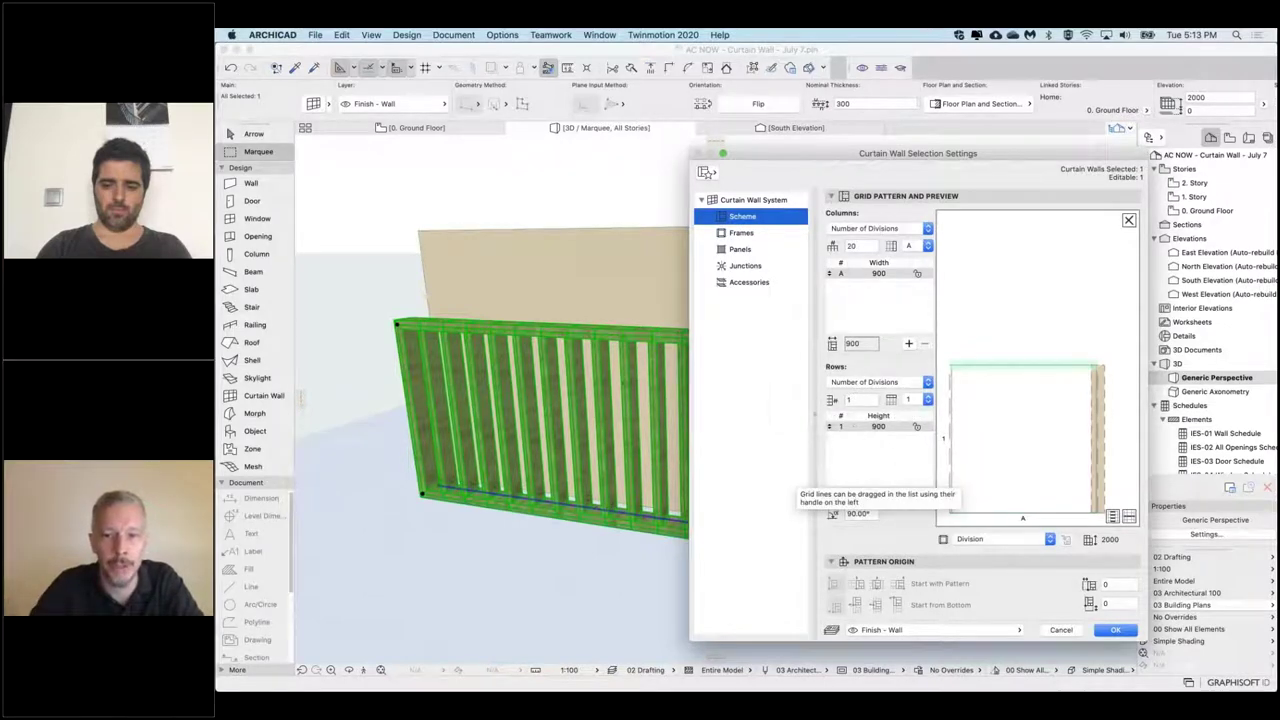
left_click(857, 437)
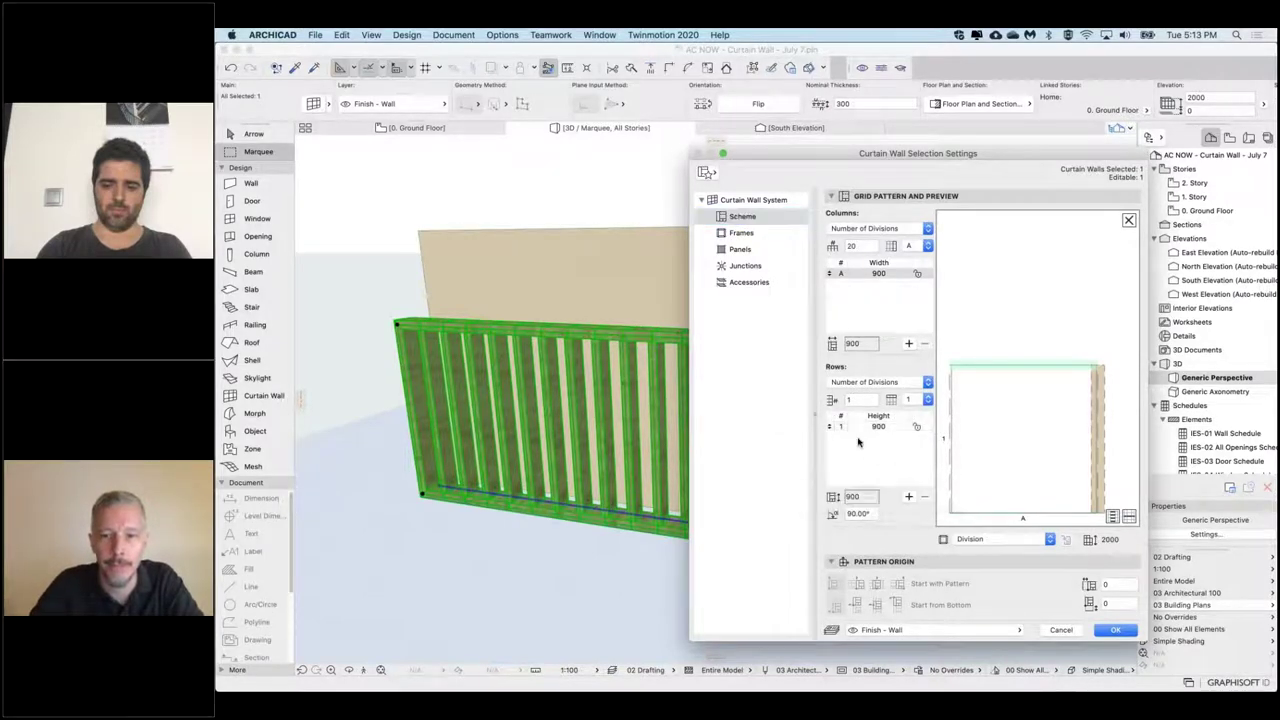
double_click(850, 246)
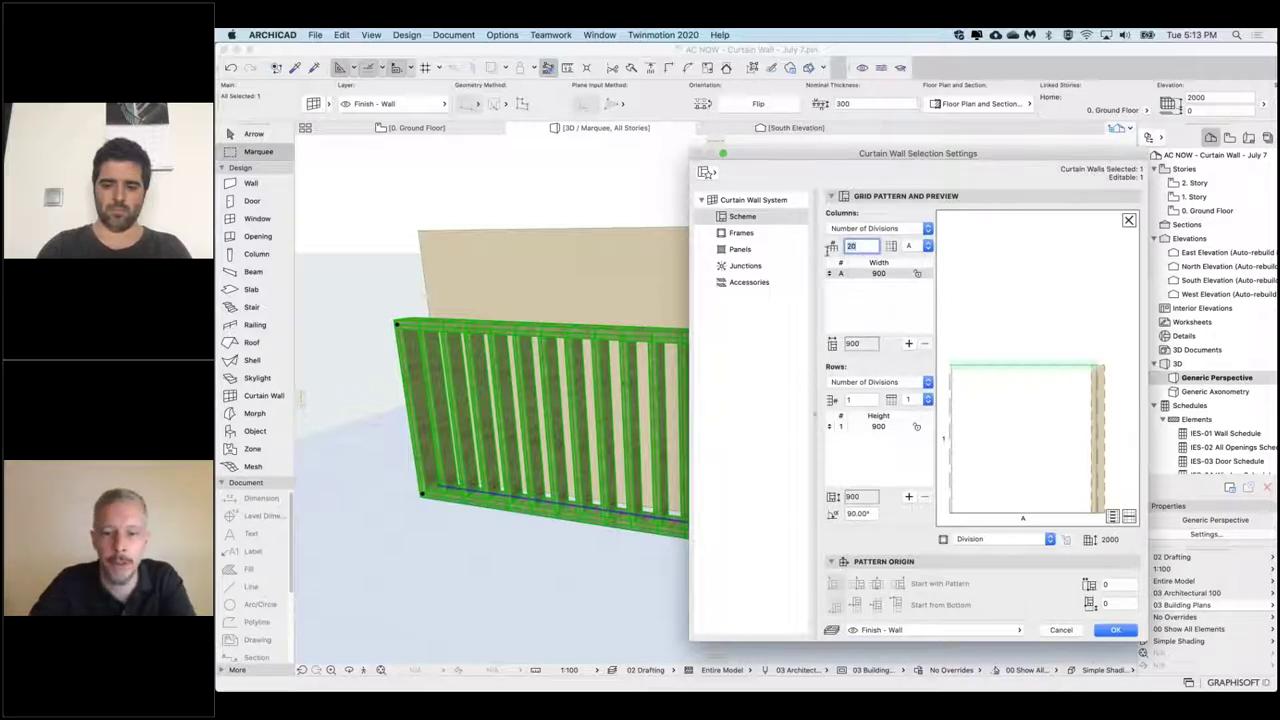
type("10")
key("Tab")
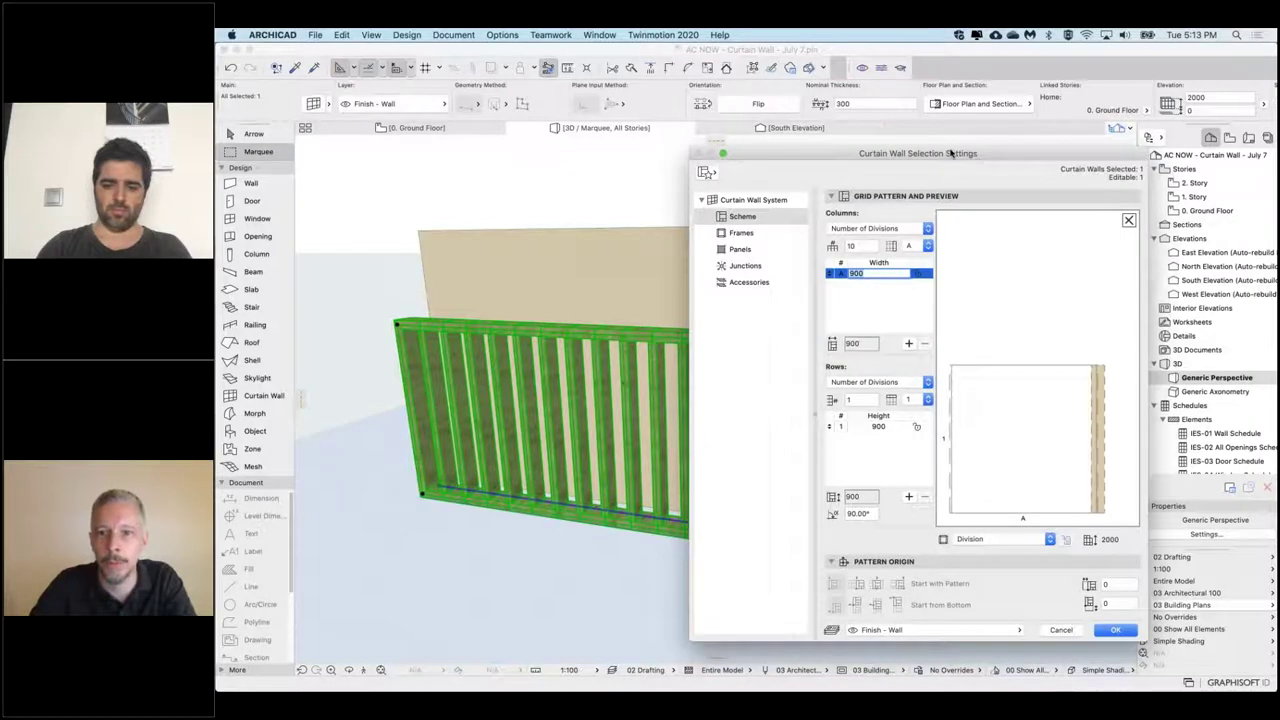
left_click_drag(950, 154, 909, 140)
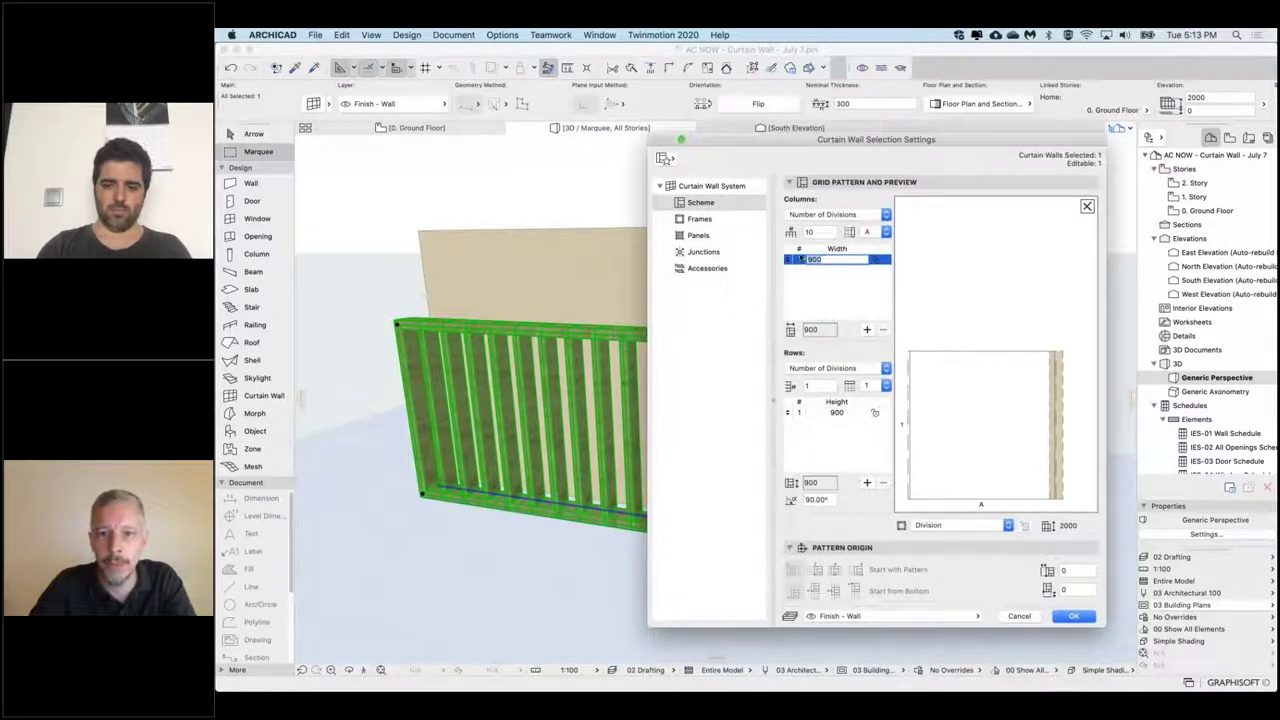
left_click(812, 233)
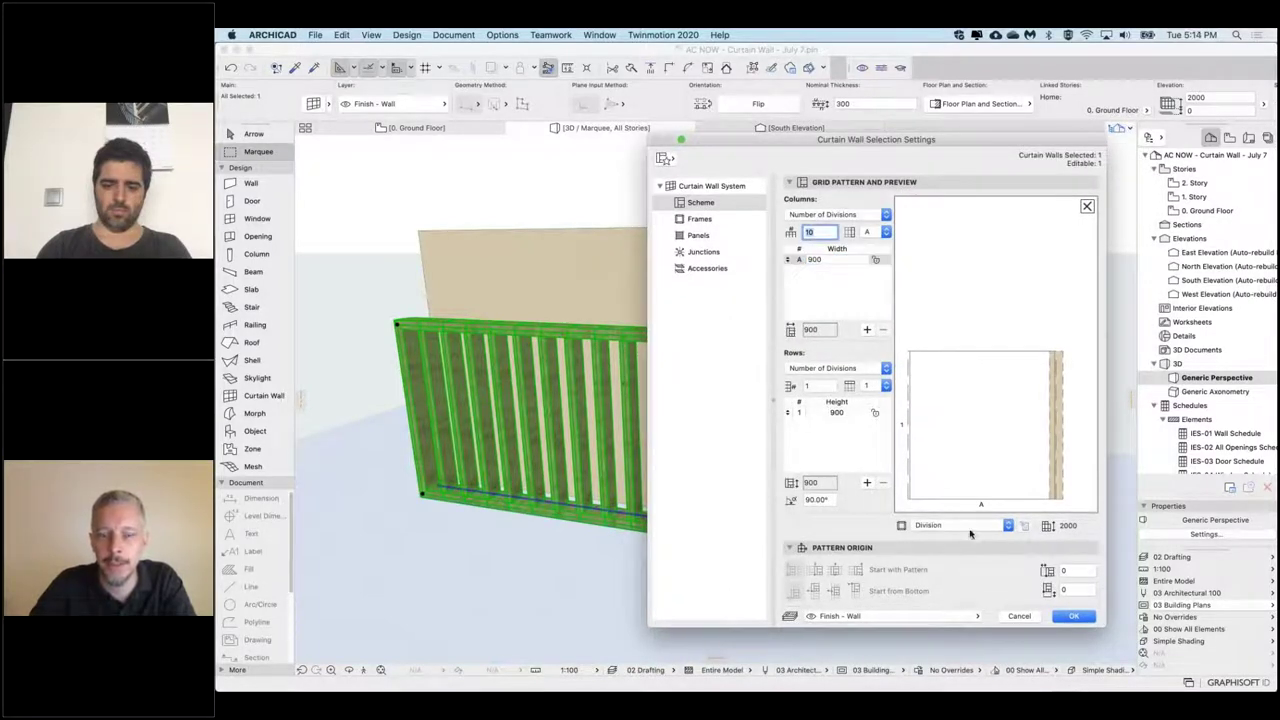
left_click(1072, 616)
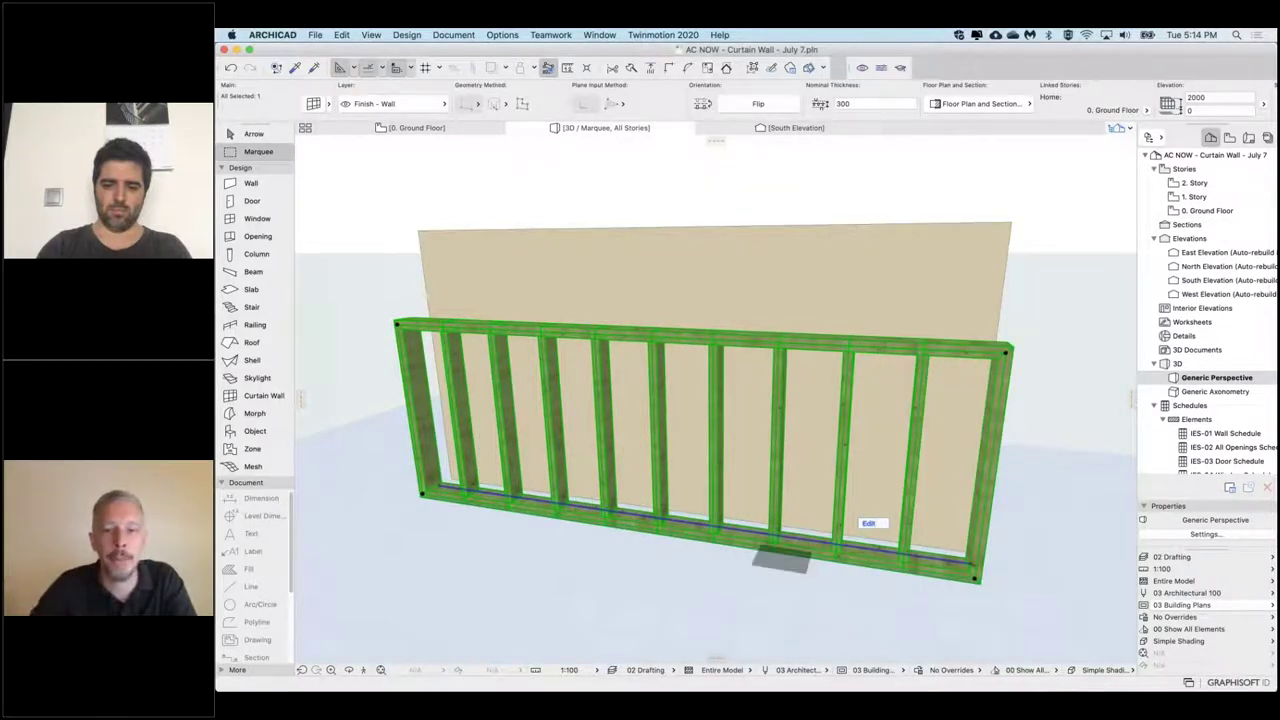
Step: Shorten the slatted curtain wall to roughly half its length by repositioning its reference line's end node
middle_click_drag(808, 434, 886, 488, "shift")
left_click(800, 420)
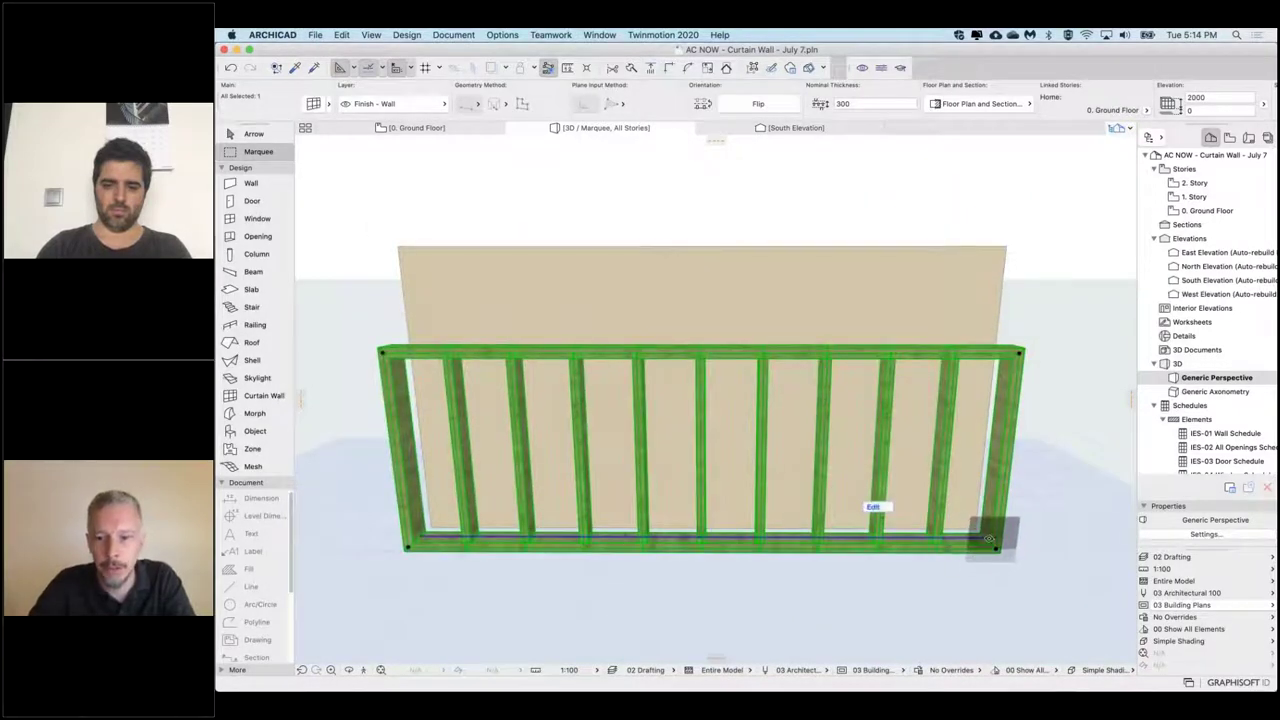
left_click(993, 542)
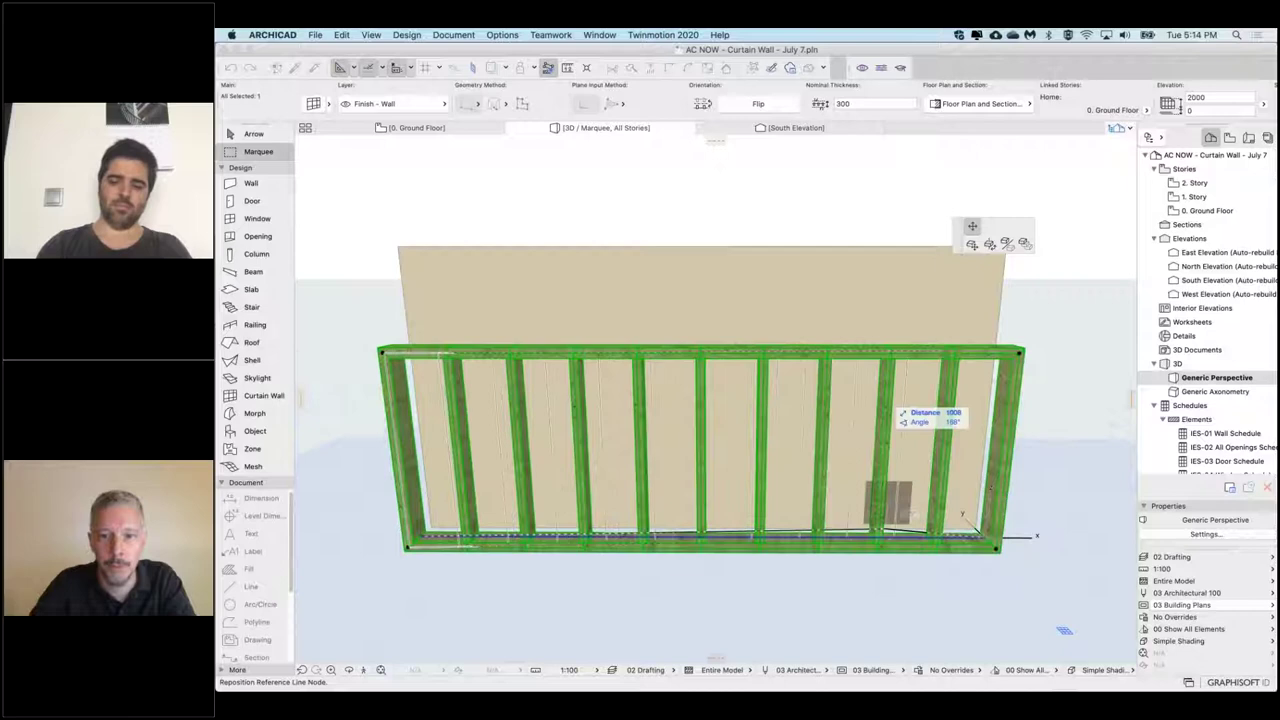
left_click(691, 547)
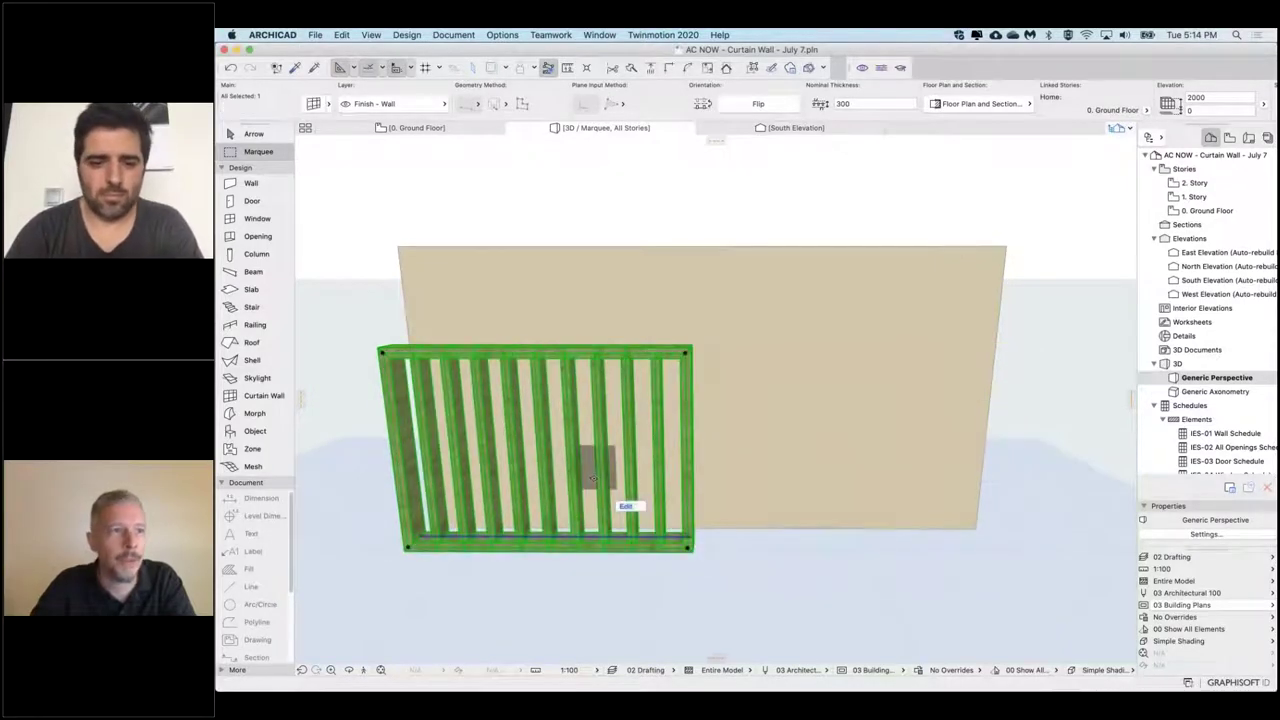
middle_click_drag(597, 474, 527, 514, "shift")
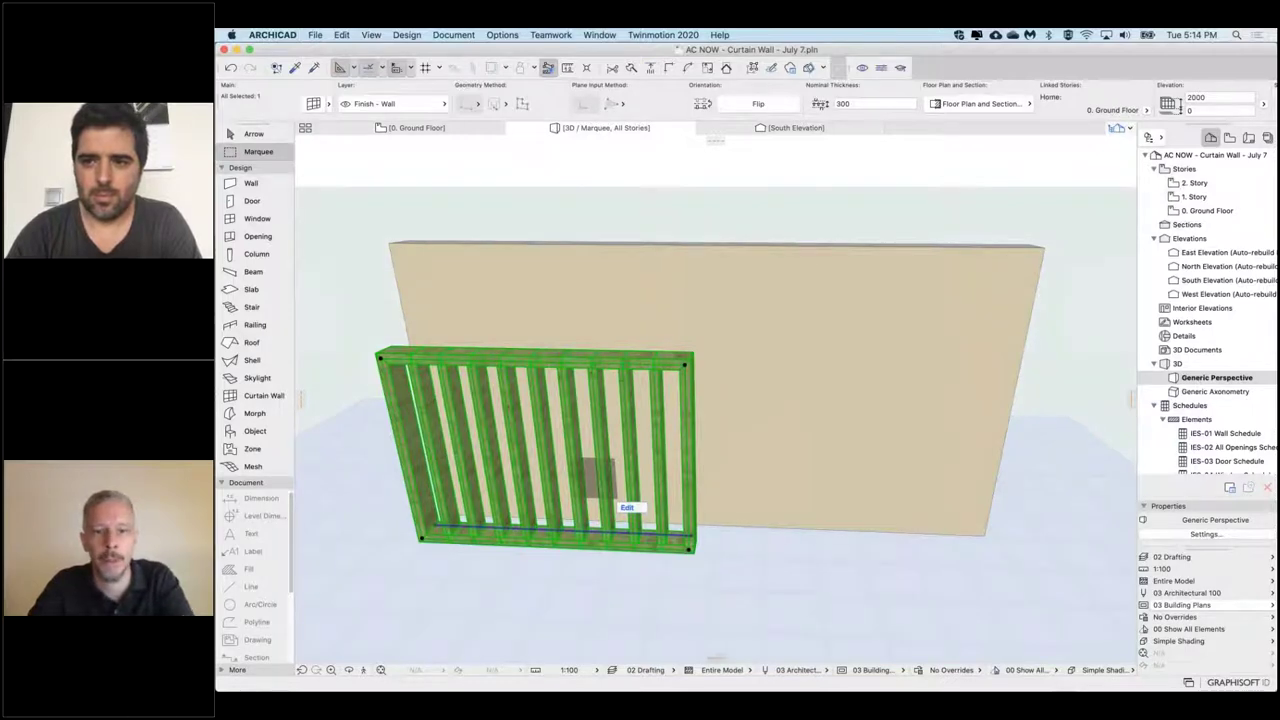
Step: Switch the scheme's columns to Best Division with a width of 300 for column A and apply the change
key("super+t")
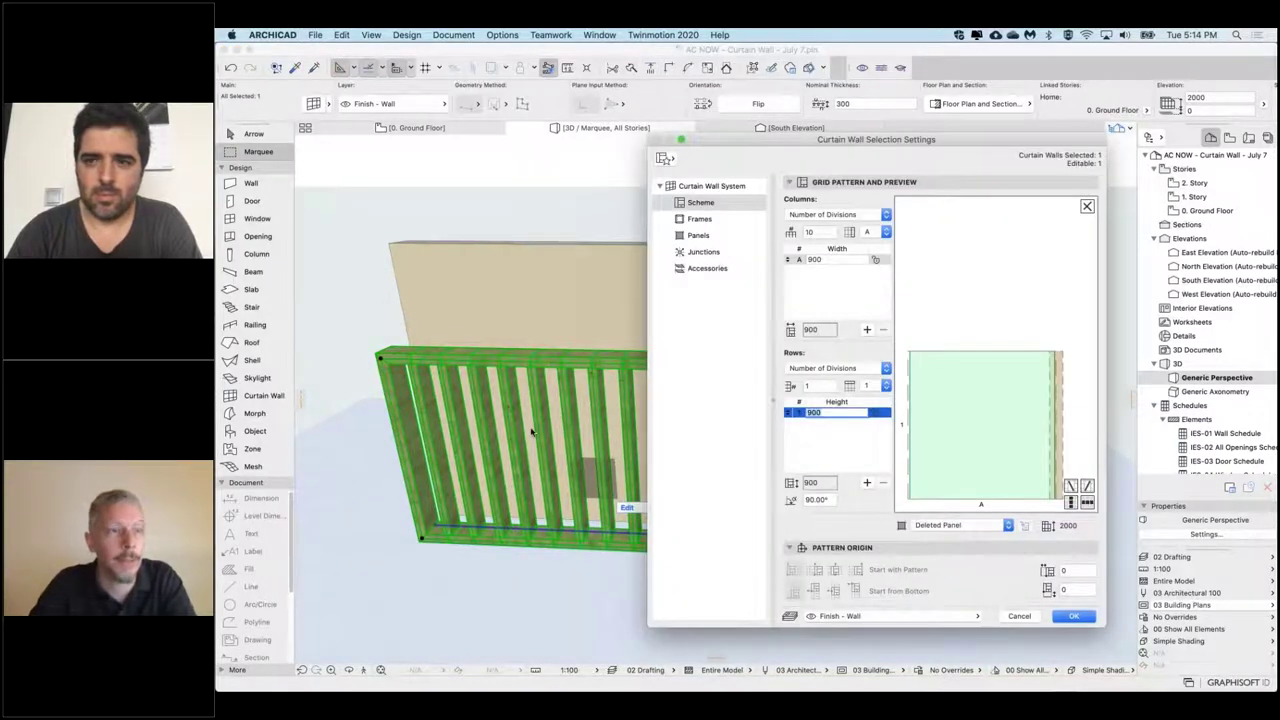
left_click_drag(904, 144, 901, 157)
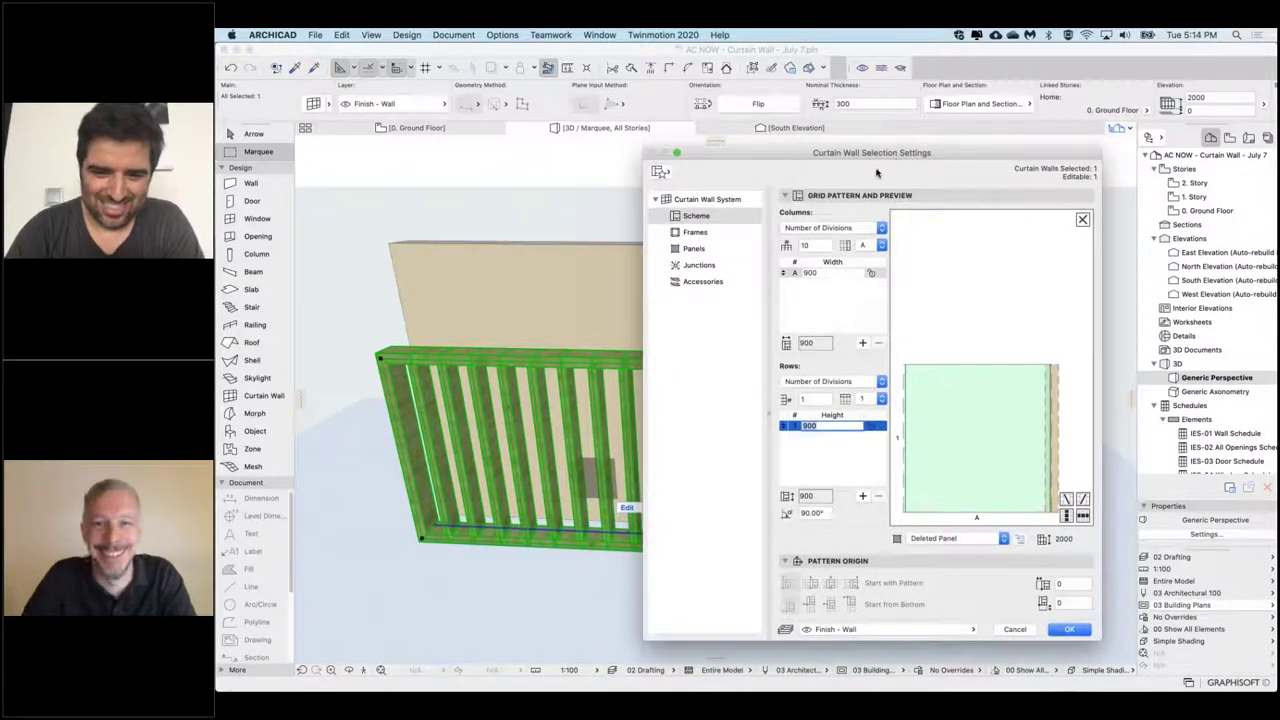
left_click(814, 229)
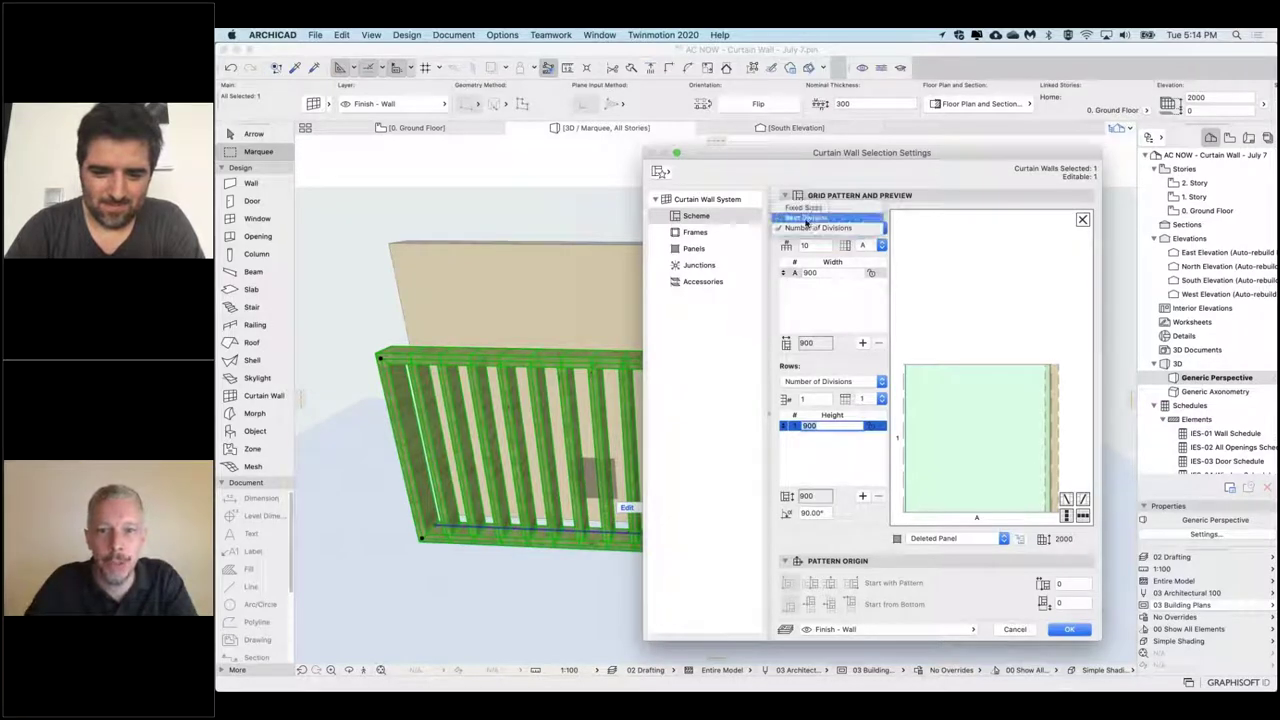
left_click(803, 219)
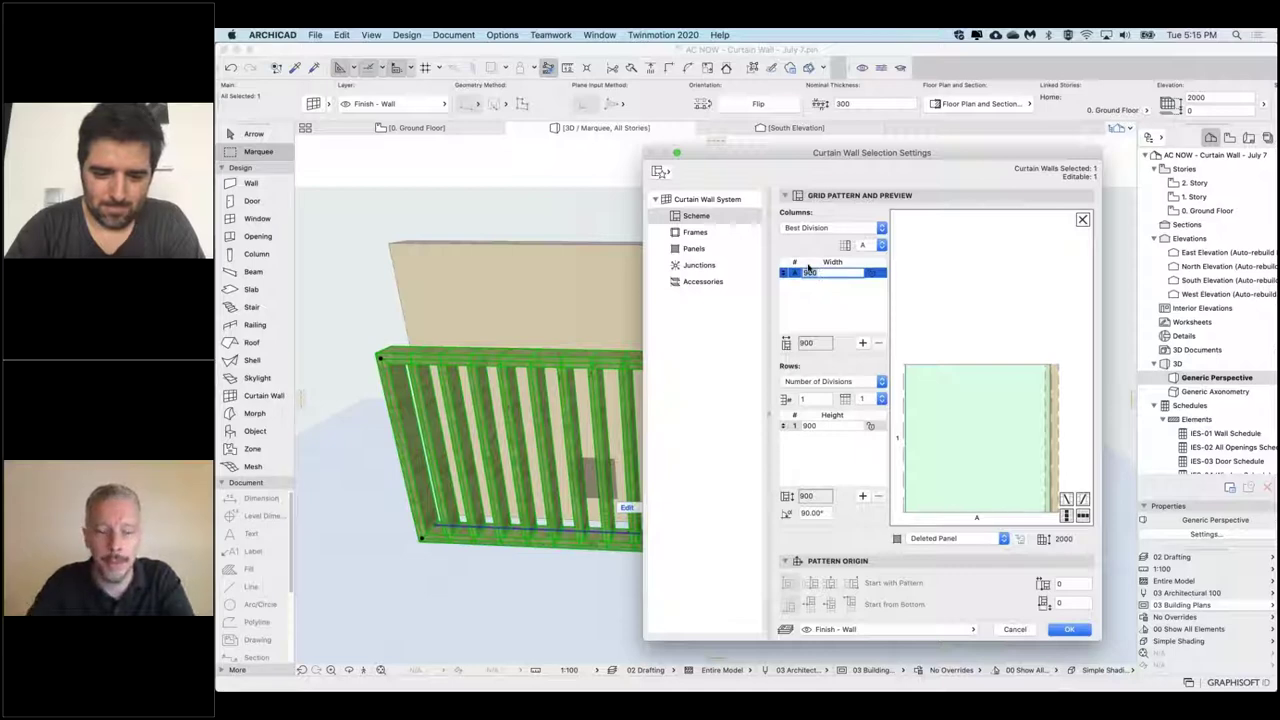
type("300")
key("Return")
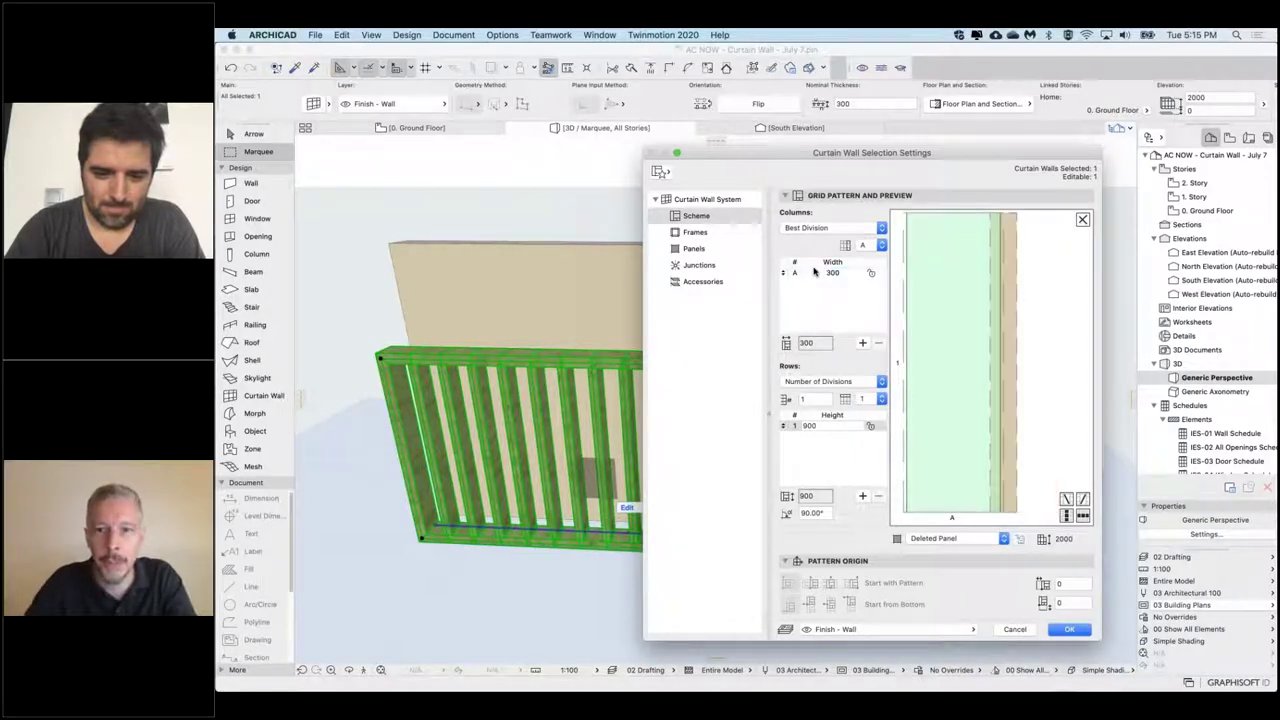
left_click(1076, 634)
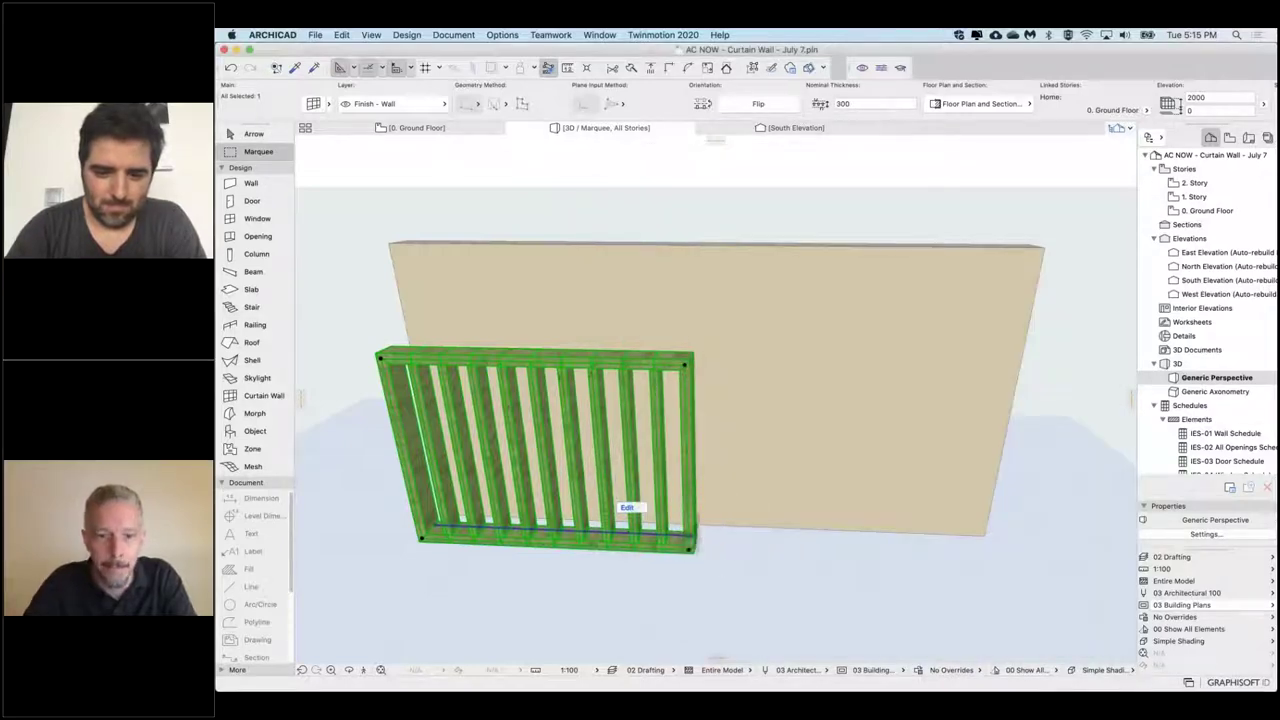
Step: Lengthen, shorten and re-extend the curtain wall along the solid wall by repositioning its reference line's end node
left_click(698, 537)
left_click(710, 545)
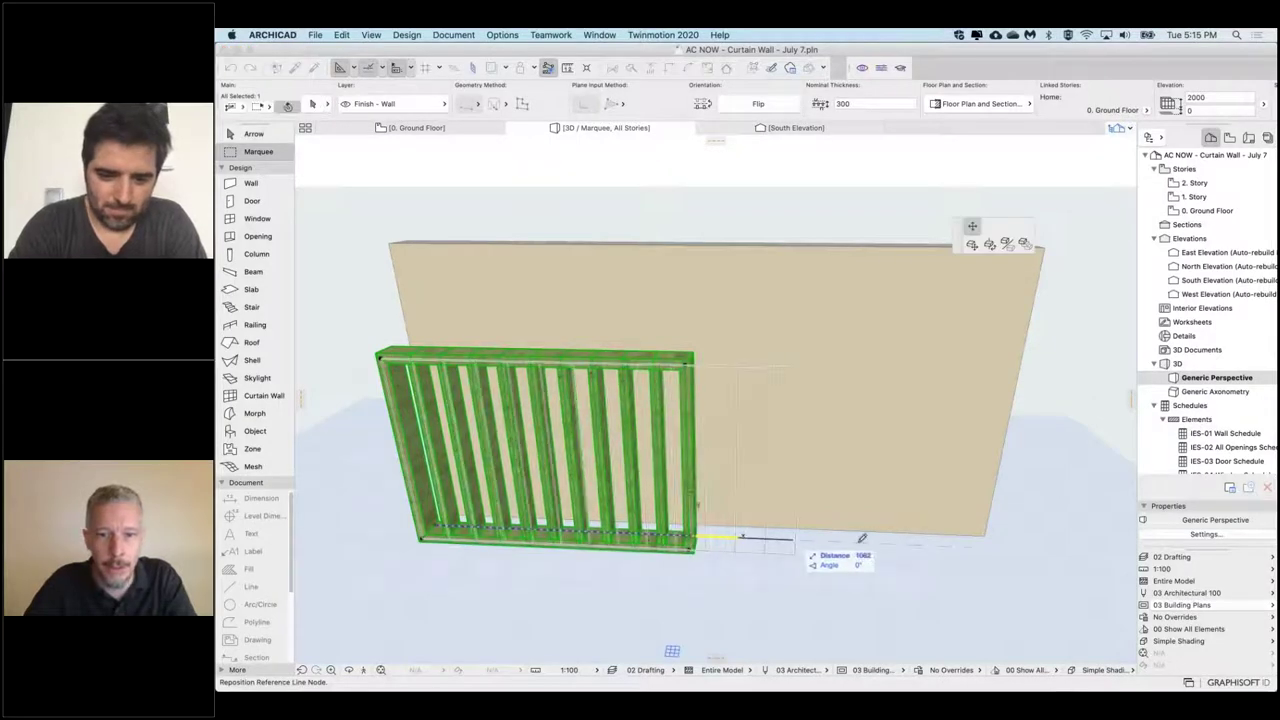
left_click(948, 546)
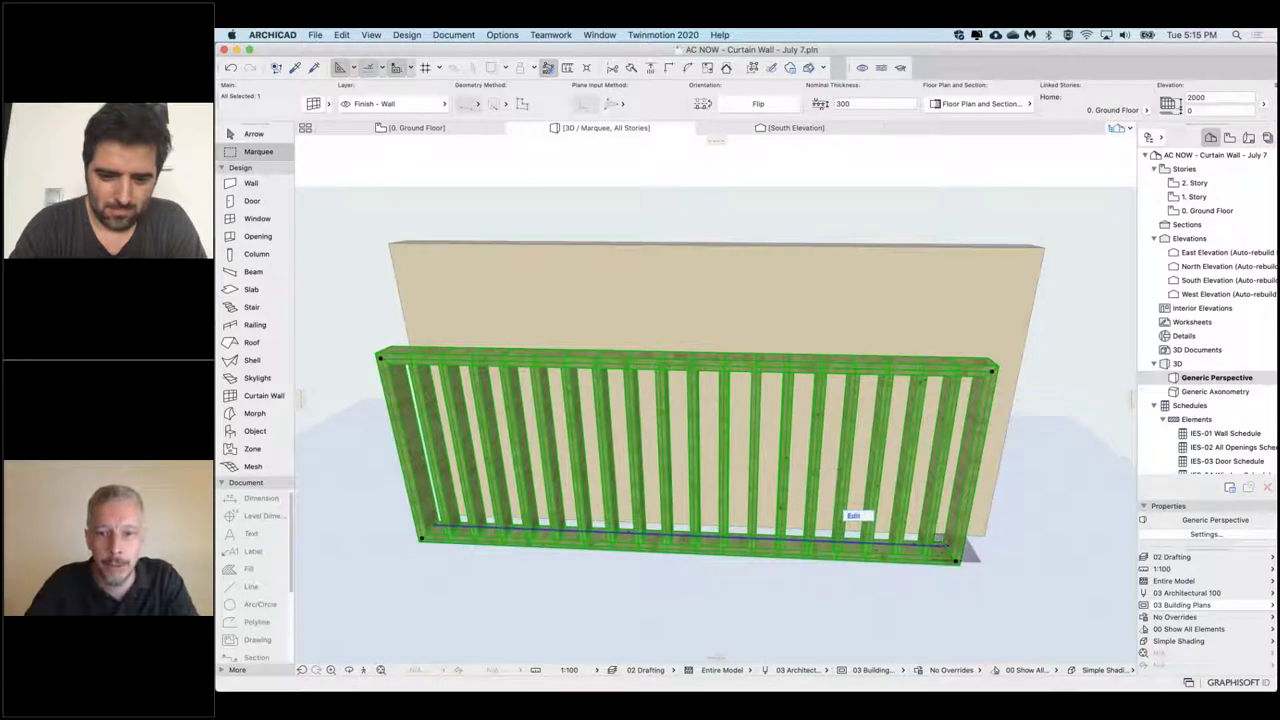
left_click(948, 545)
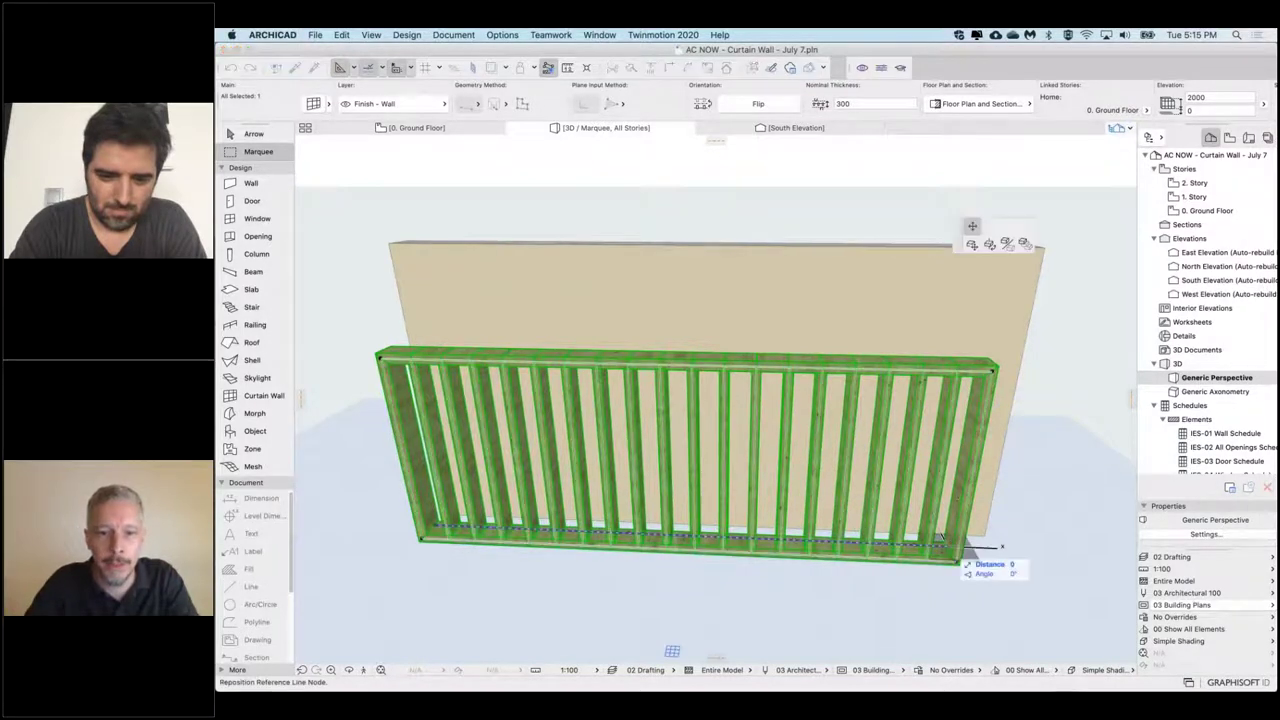
left_click(515, 540)
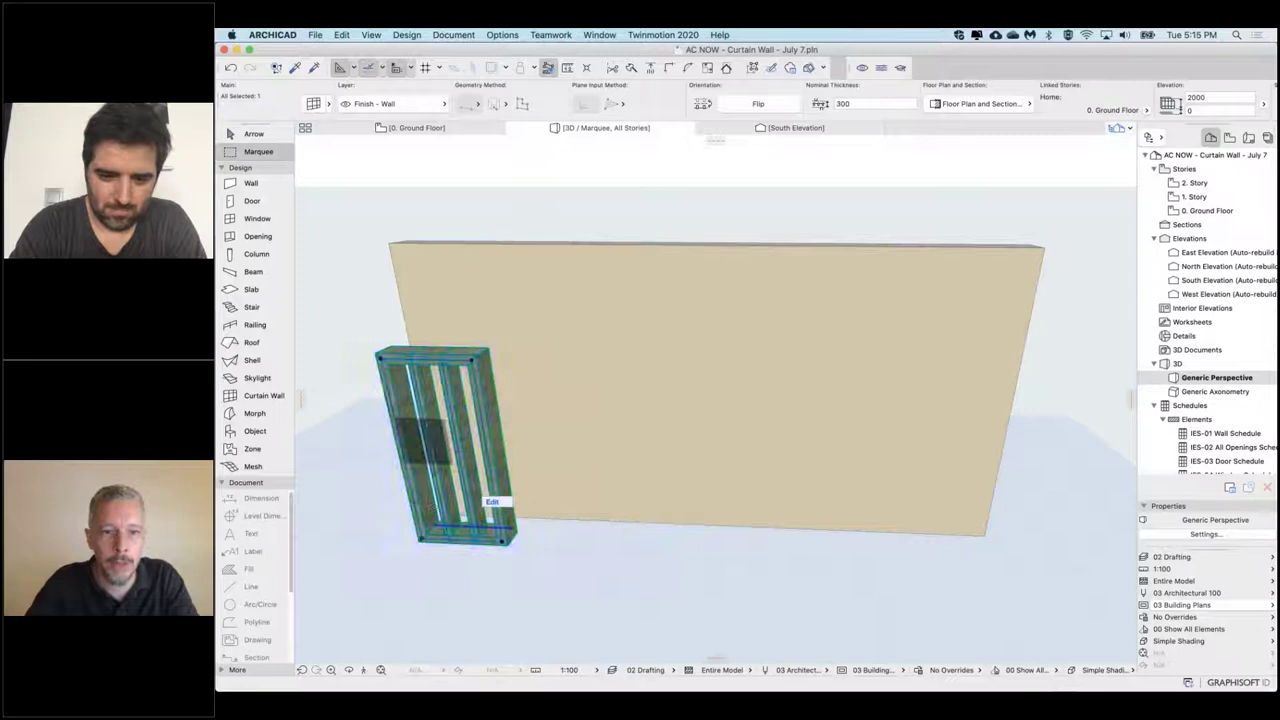
left_click(513, 538)
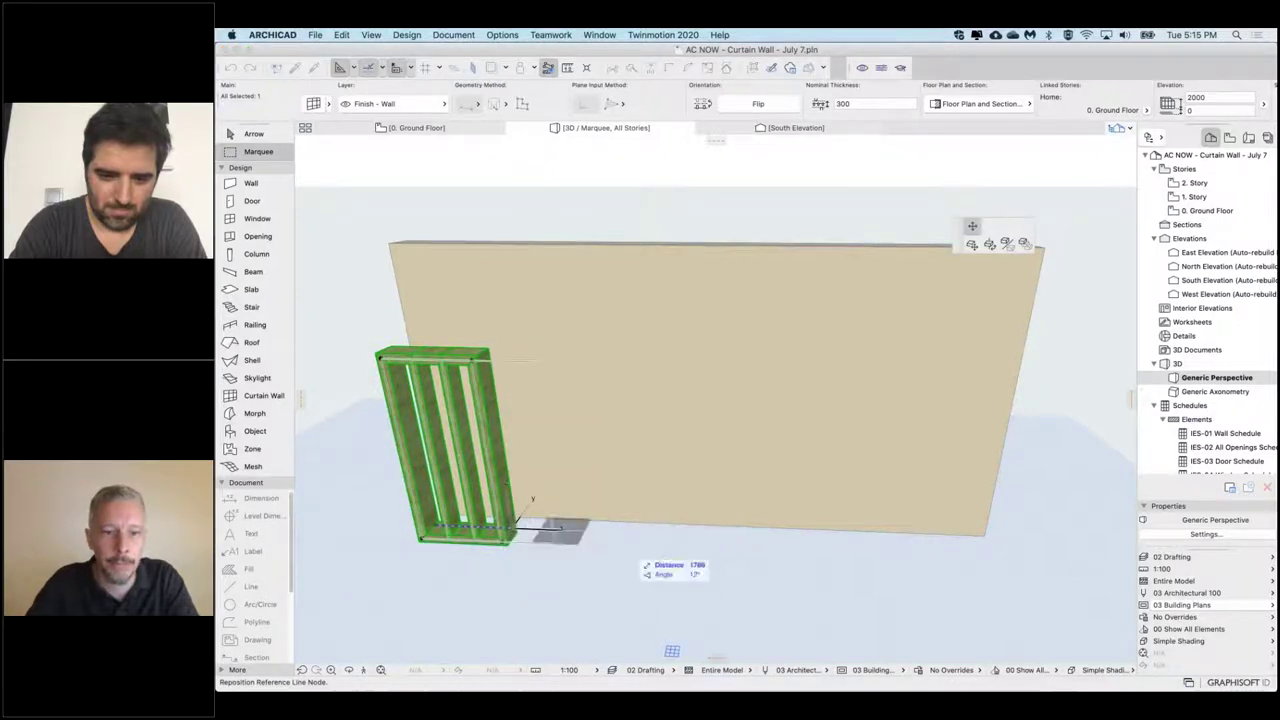
left_click(915, 563)
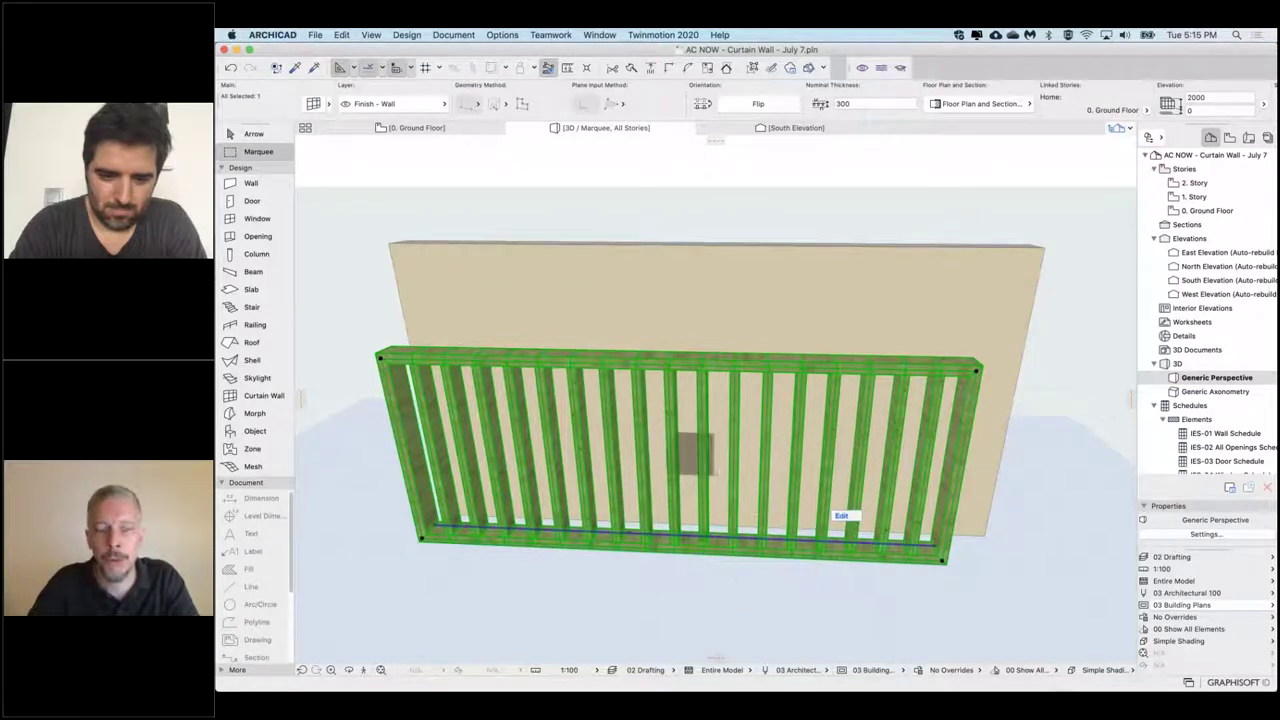
Step: Raise the curtain wall's top edge to a height of about 3207, and lower it again to about 2267
middle_click_drag(830, 455, 686, 463, "shift")
middle_click_drag(756, 496, 694, 466)
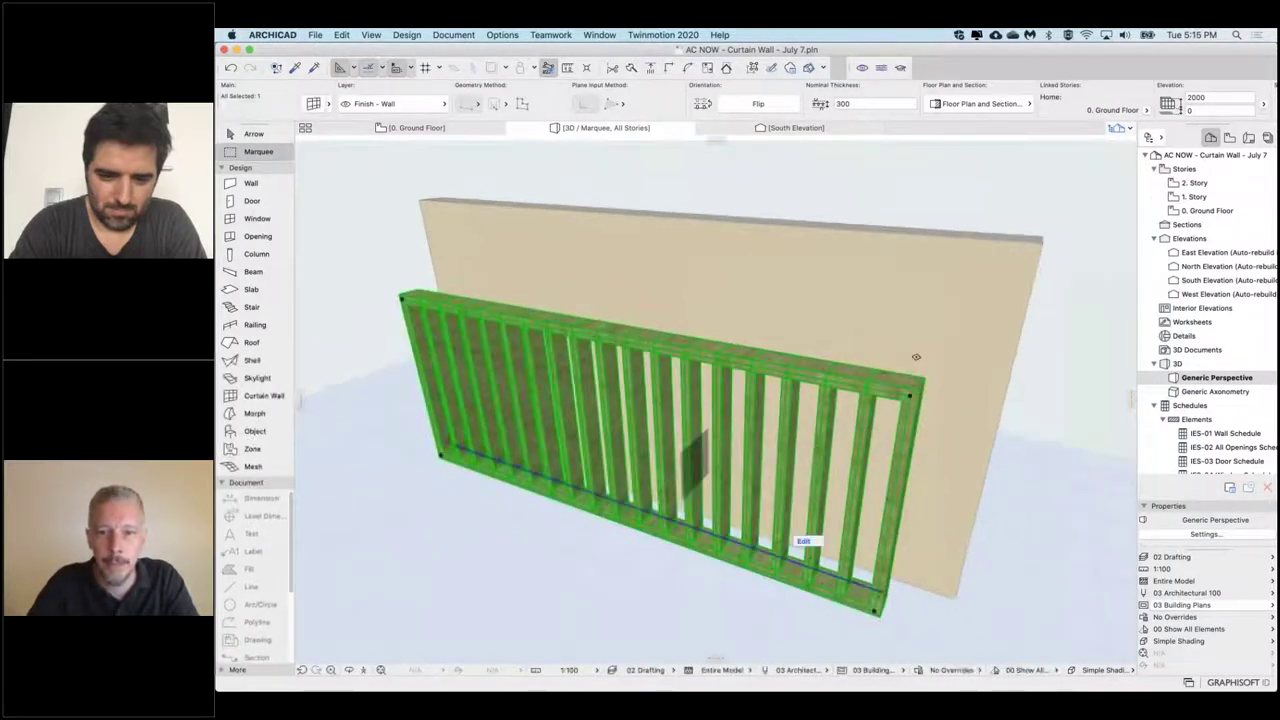
left_click(910, 395)
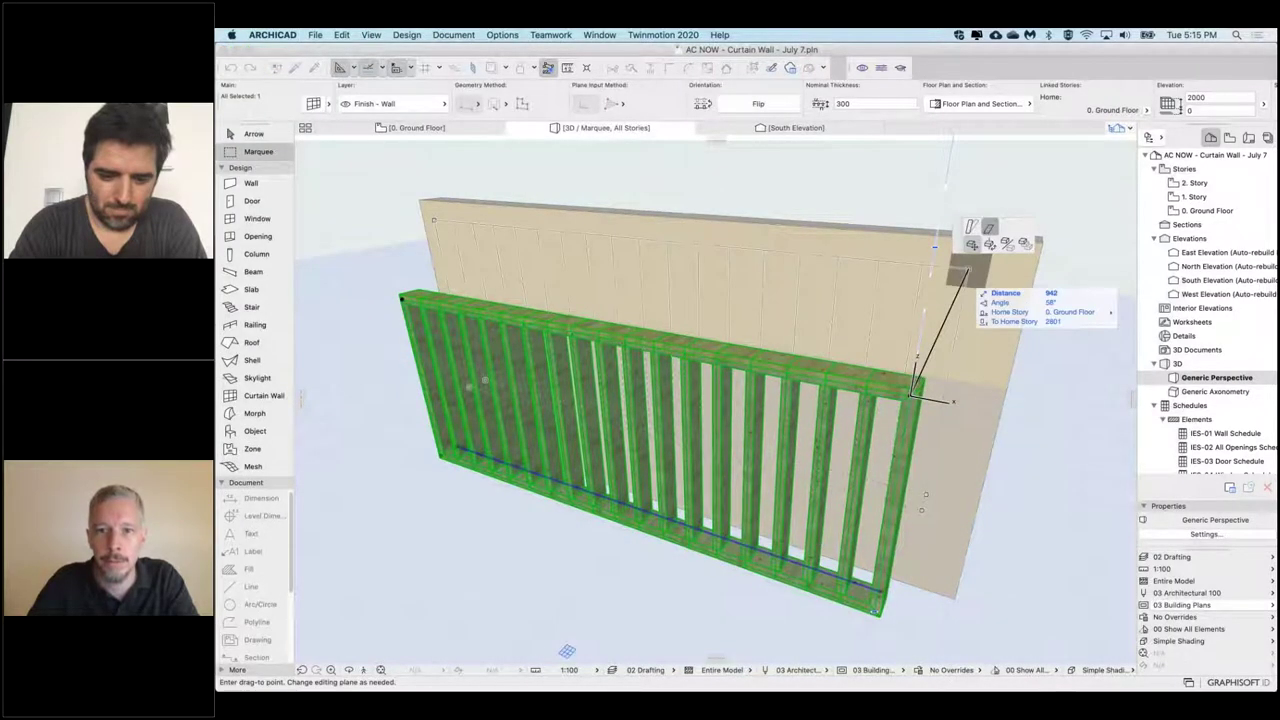
left_click(962, 268)
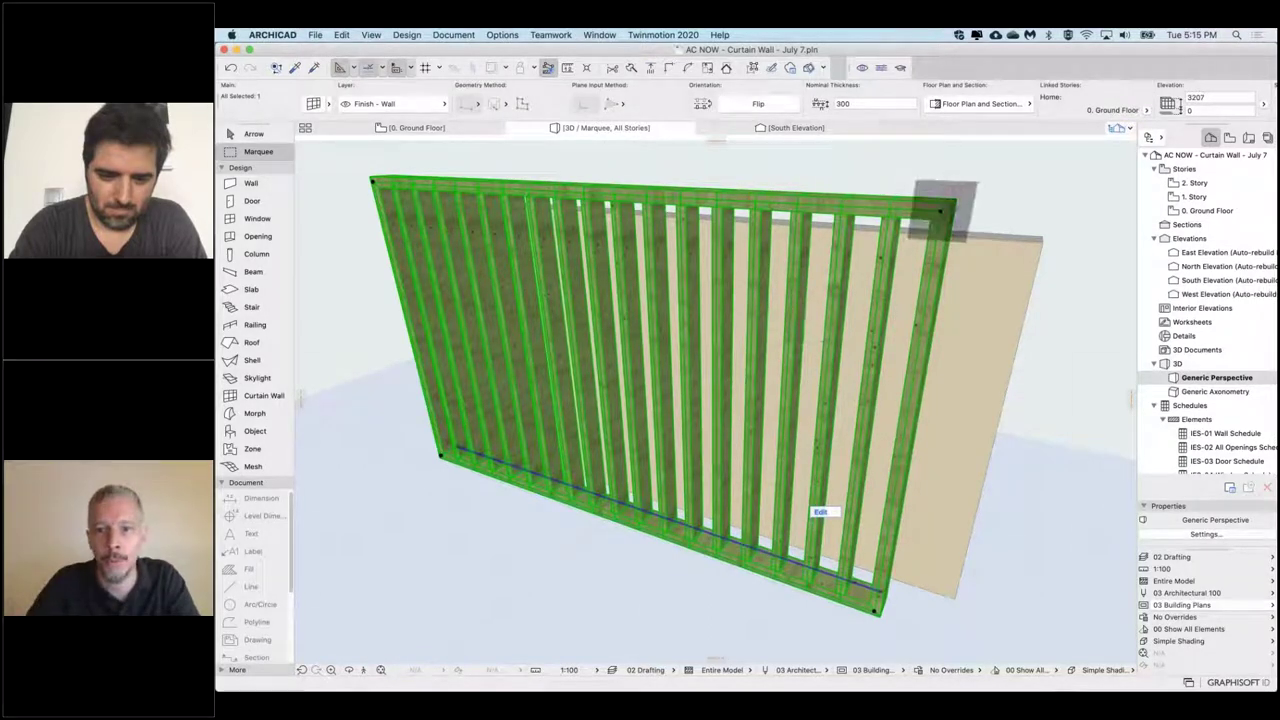
left_click(942, 210)
left_click(988, 228)
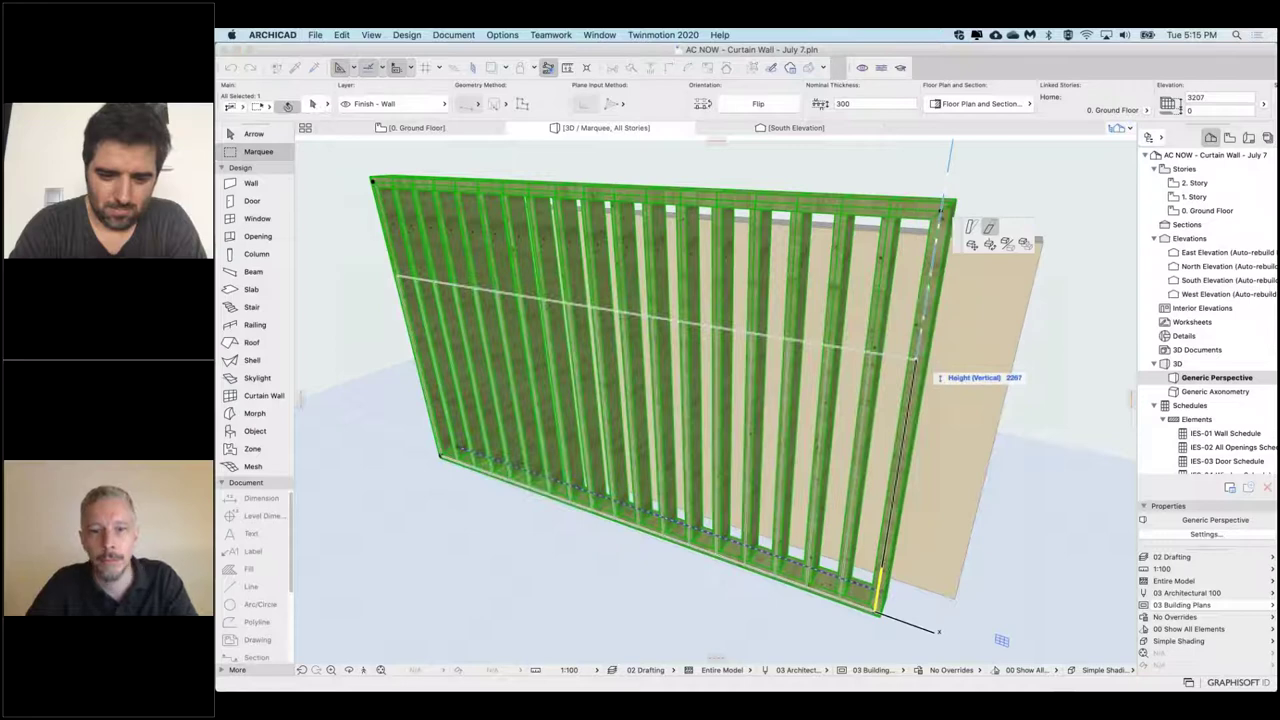
left_click(926, 372)
Step: Tilt the curtain wall away from vertical by changing the slant angle in its geometry and positioning settings
key("super+t")
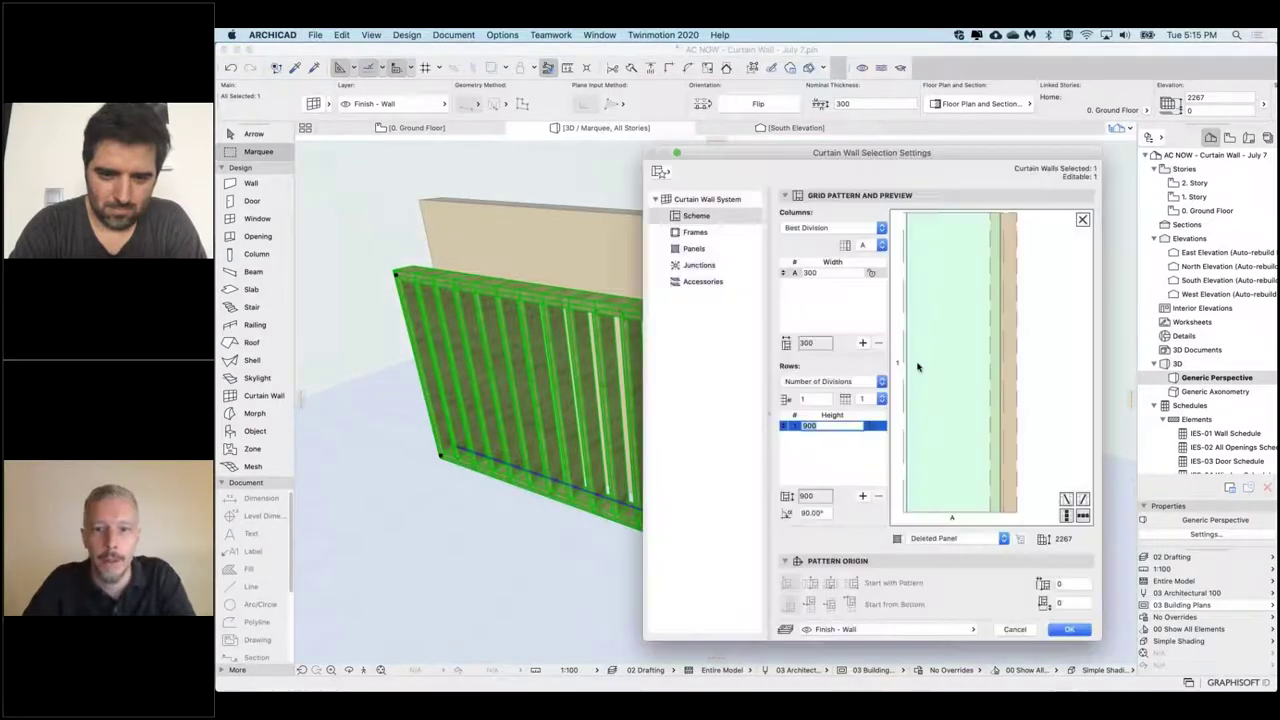
left_click(698, 200)
key("Tab")
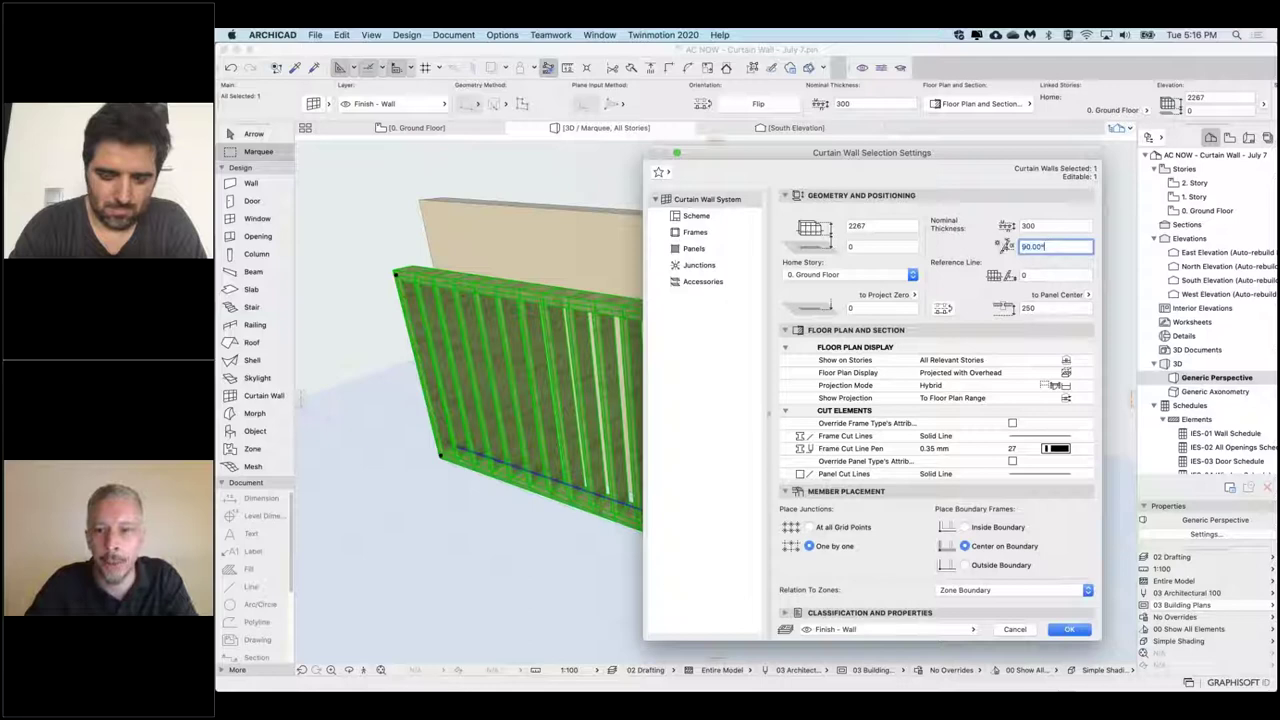
type("8")
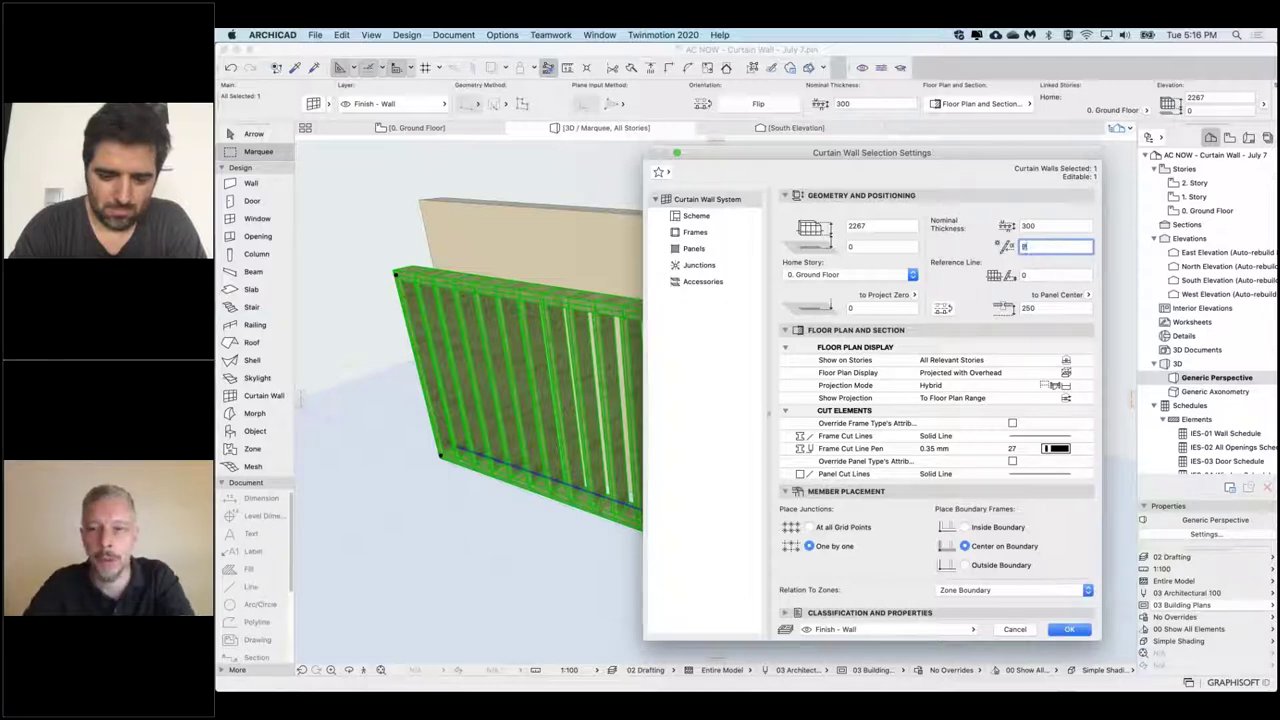
key("Return")
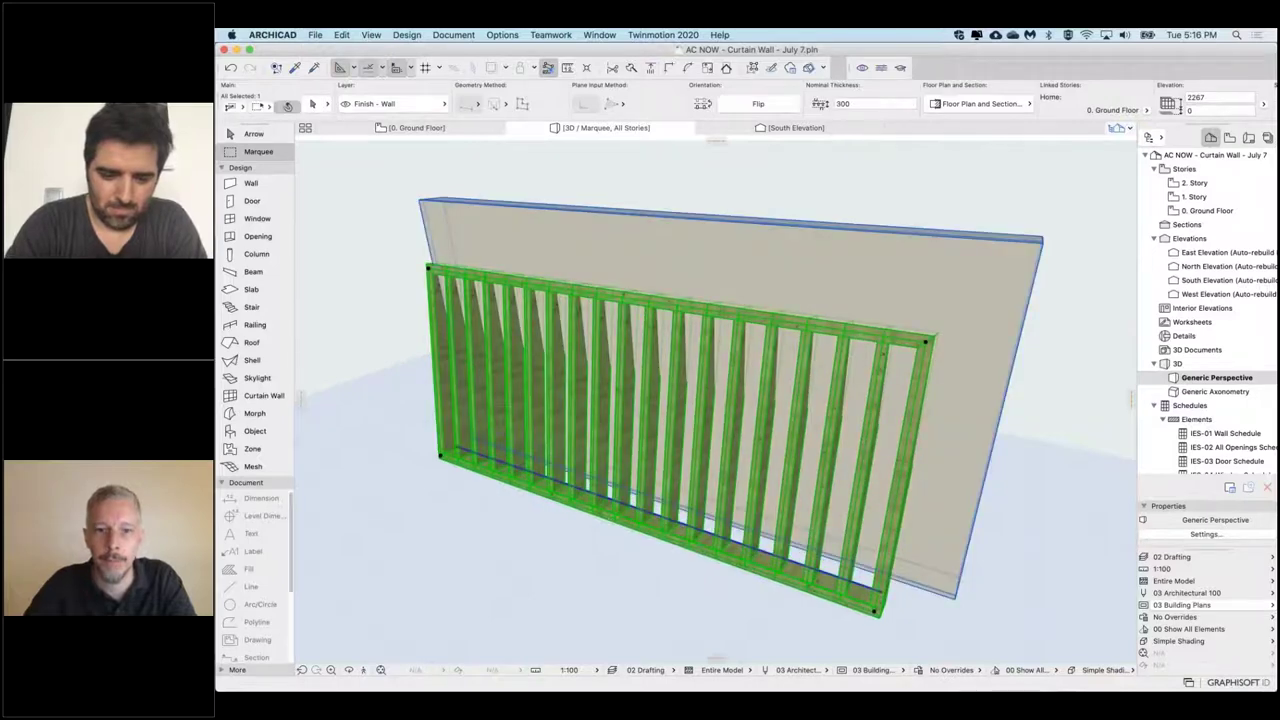
Step: Move the tilted curtain wall farther away from the solid wall, perpendicular to its length
middle_click_drag(800, 455, 690, 450, "shift")
middle_click_drag(758, 650, 760, 578)
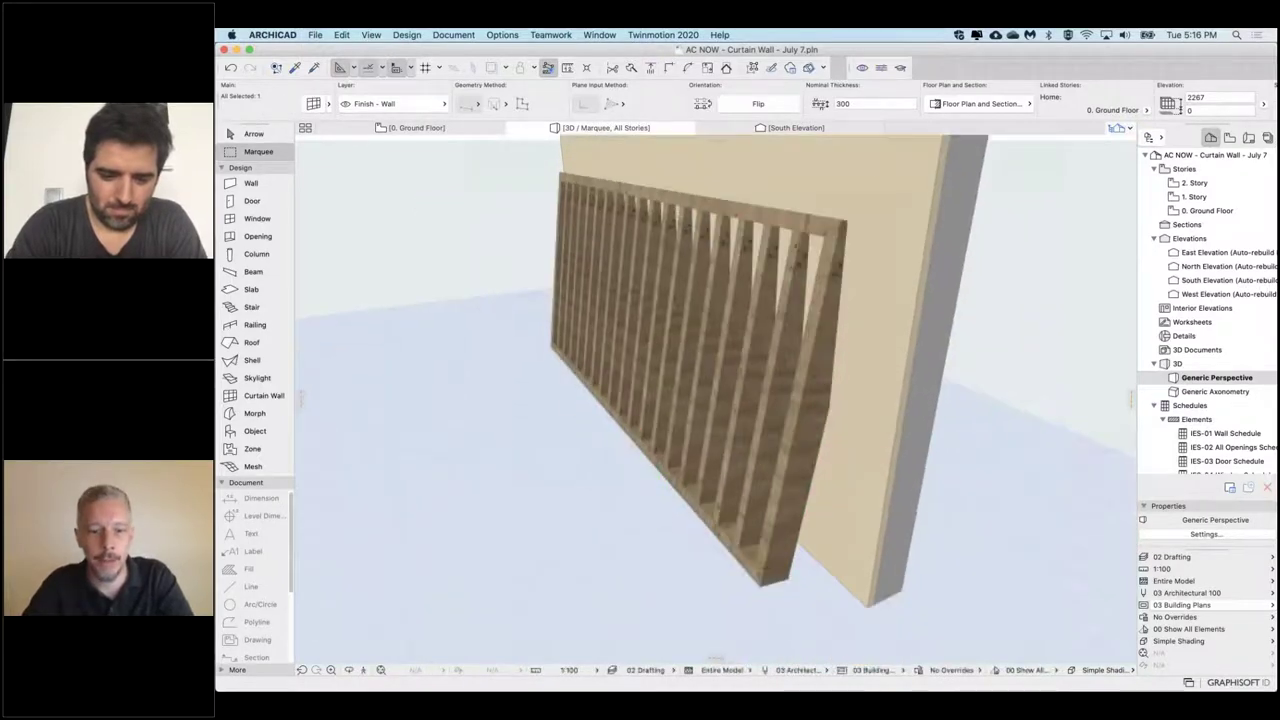
key("super+d")
left_click(757, 605)
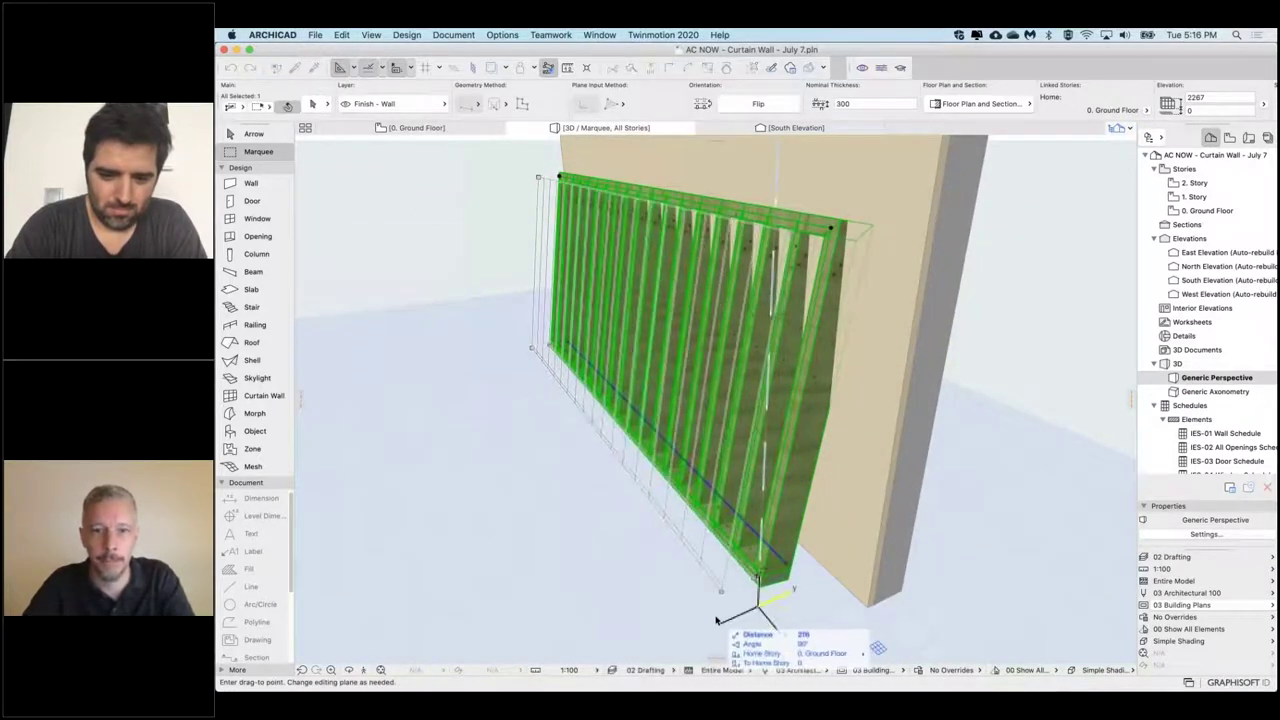
left_click(712, 618)
key("Escape")
Step: Tilt the curtain wall further by changing its slant angle in the geometry and positioning settings
middle_click_drag(715, 430, 776, 517, "shift")
scroll(776, 517, "down", 5)
middle_click_drag(620, 545, 694, 548, "shift")
left_click(652, 528)
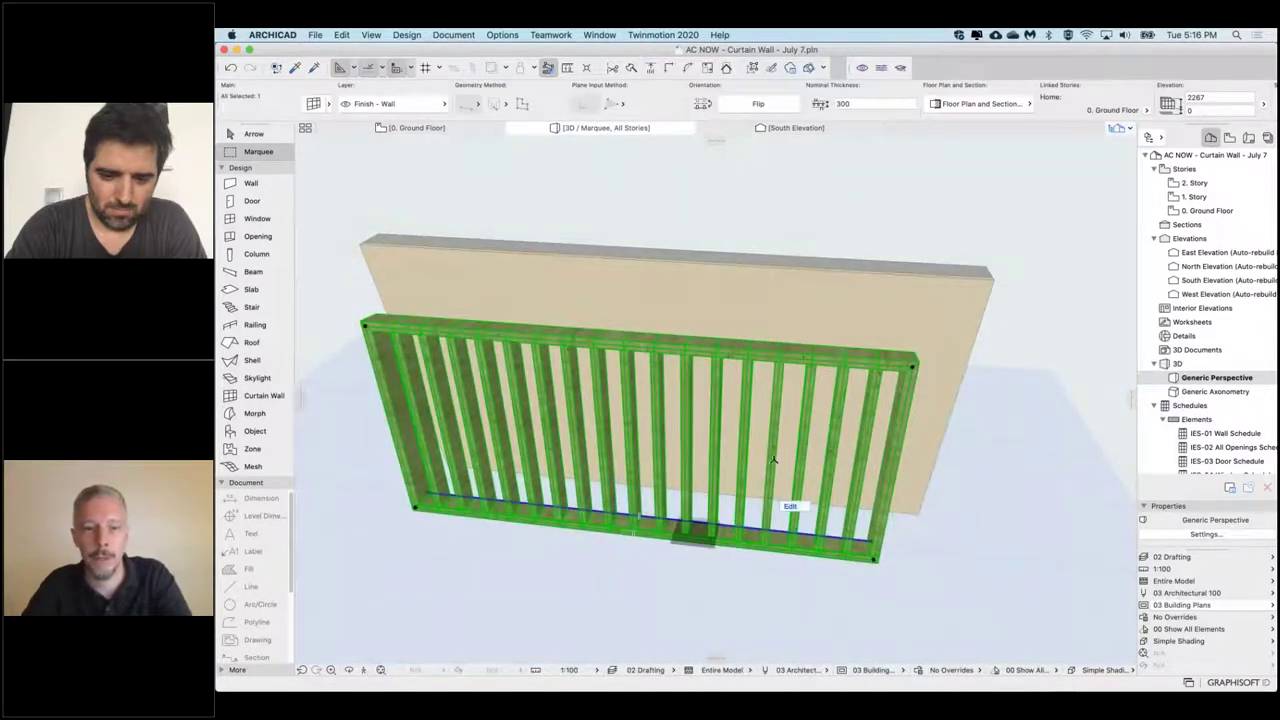
key("super+t")
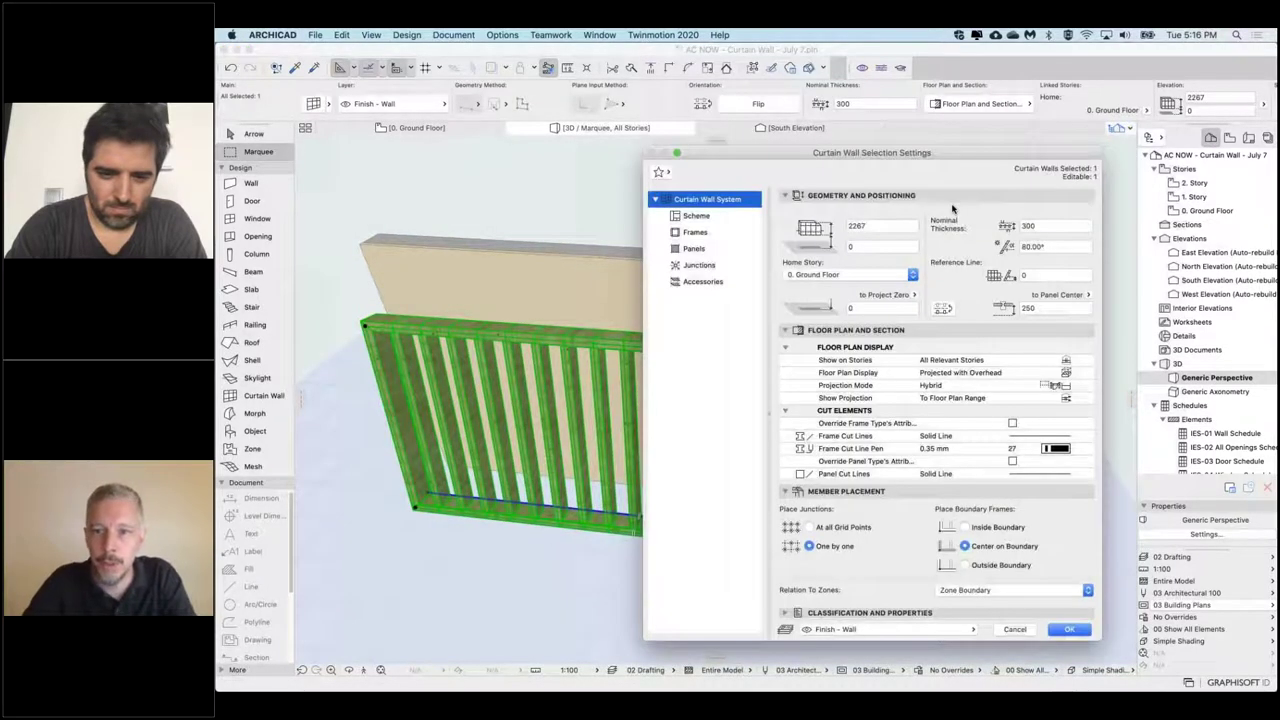
left_click(1052, 246)
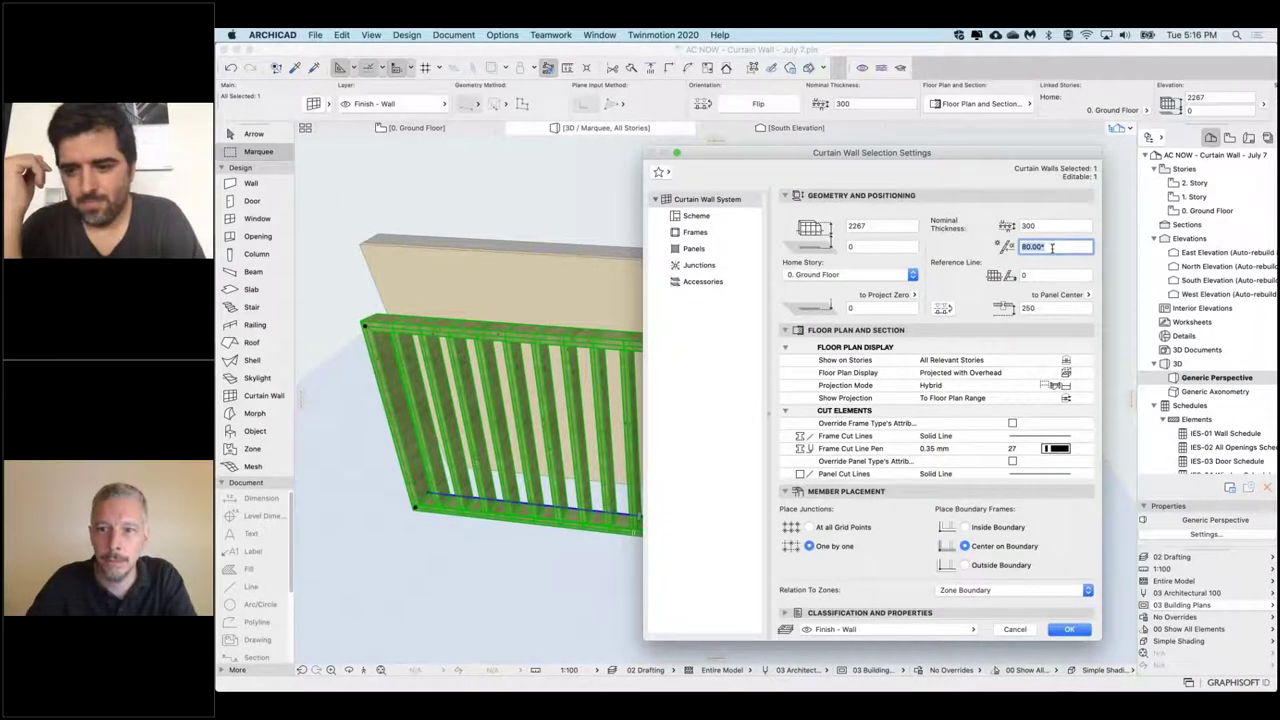
key("Return")
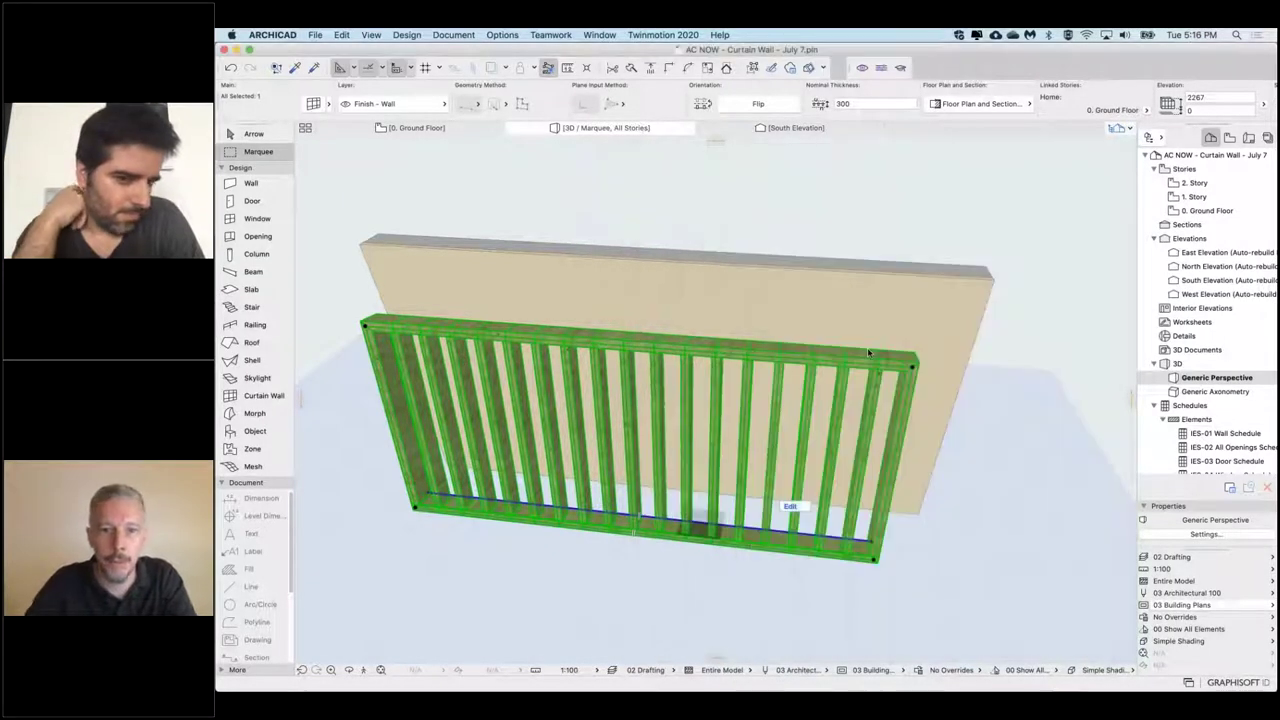
Step: Curve the slanted curtain wall by bowing its reference line outward, away from the solid wall
left_click(700, 505)
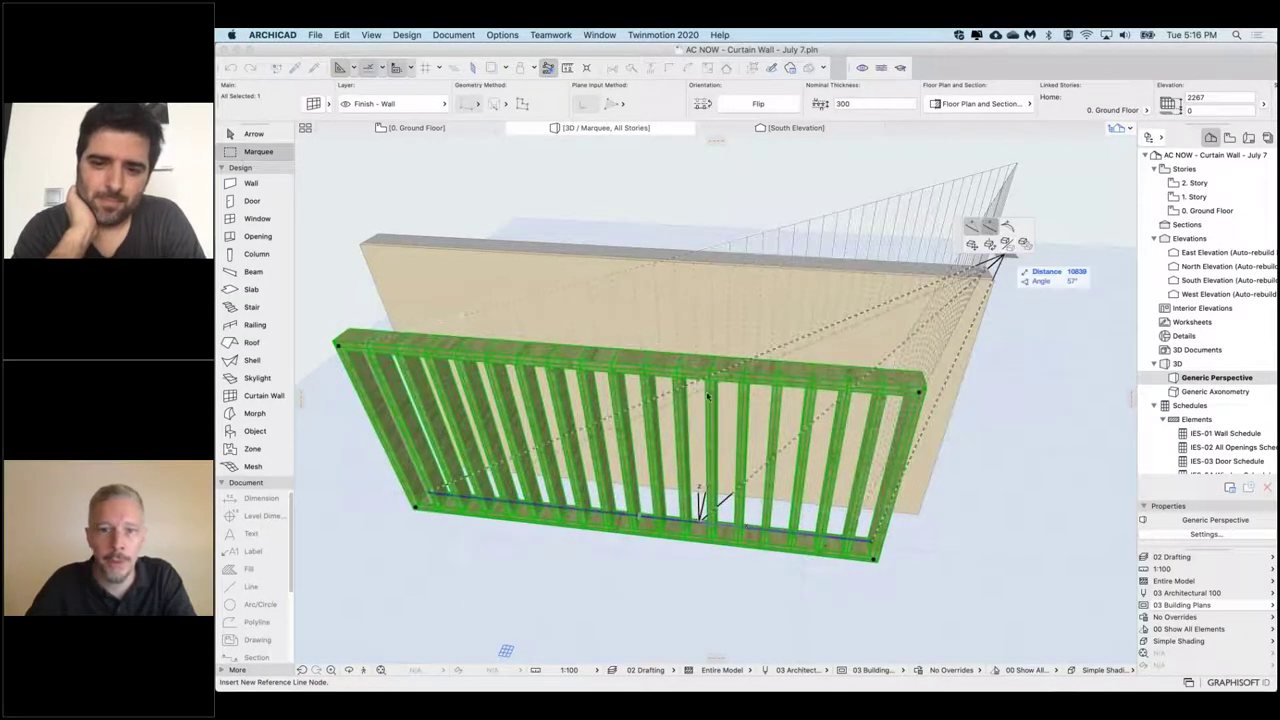
left_click(989, 227)
left_click(645, 592)
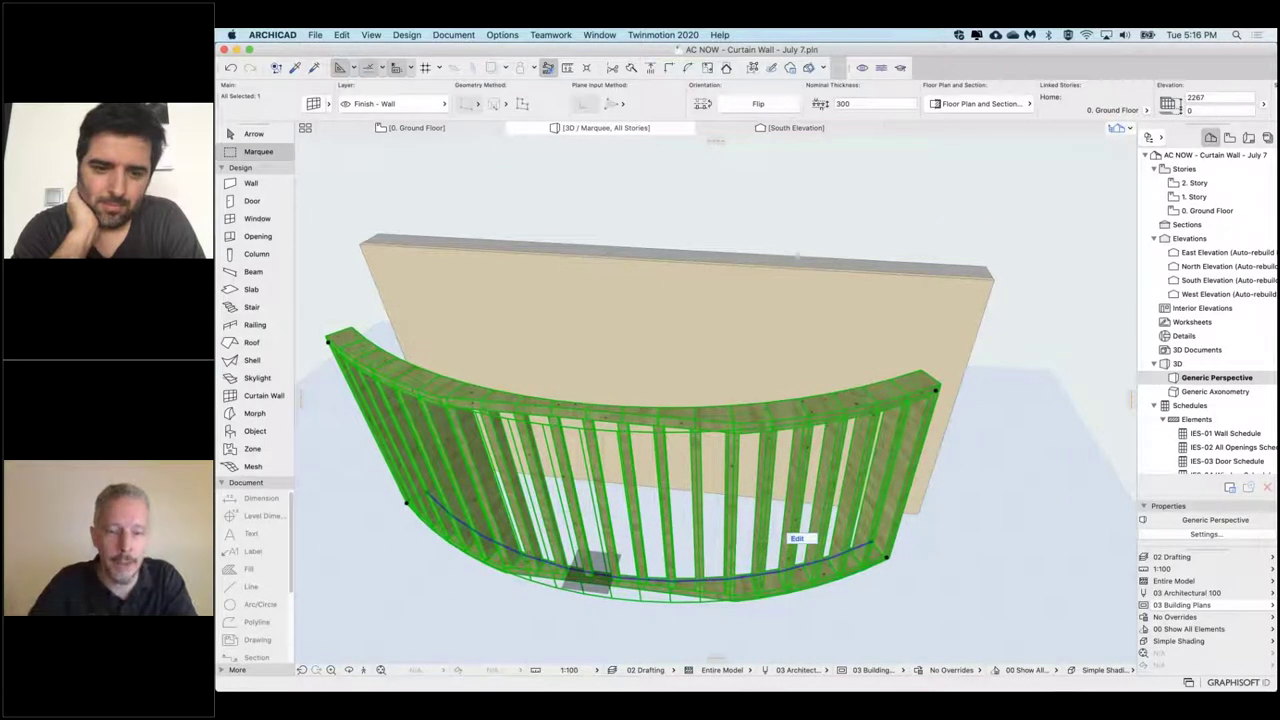
middle_click_drag(592, 582, 553, 584, "shift")
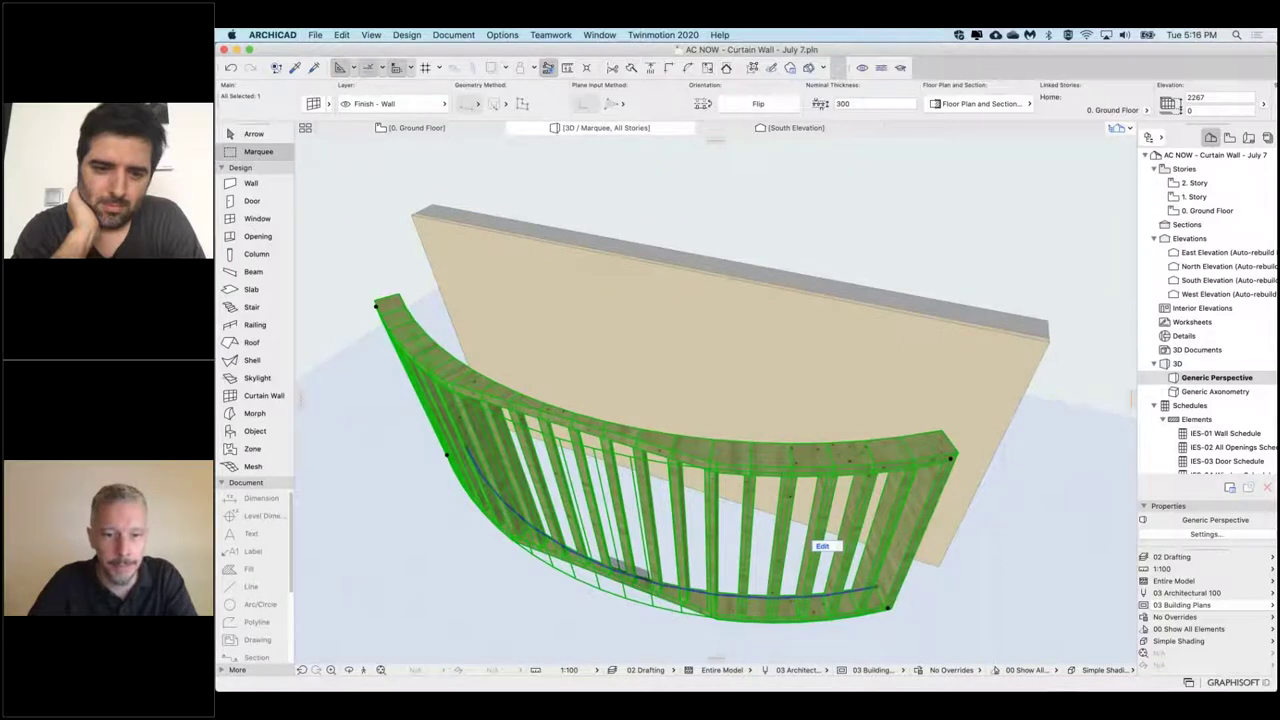
key("Escape")
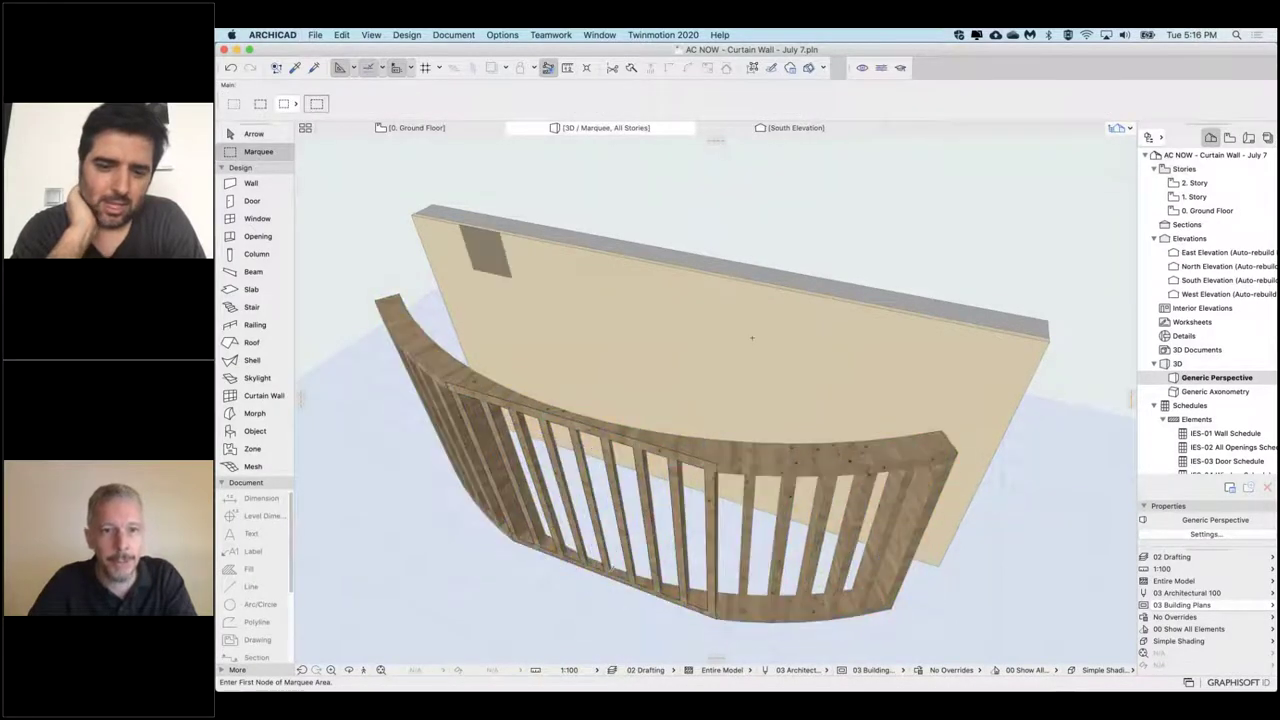
Step: Redraw the floor plan marquee around the solid wall and the whole curved curtain wall, and show that area in 3D
left_click(437, 127)
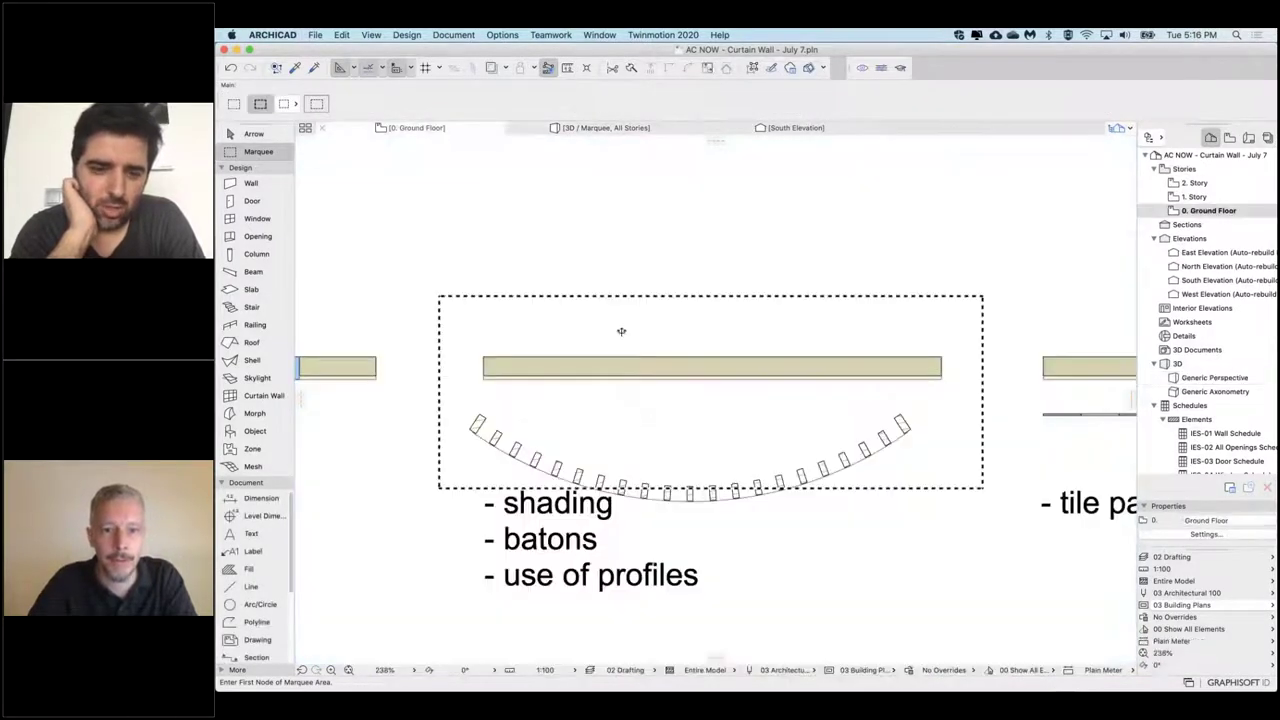
left_click(425, 249)
left_click(990, 602)
key("F5")
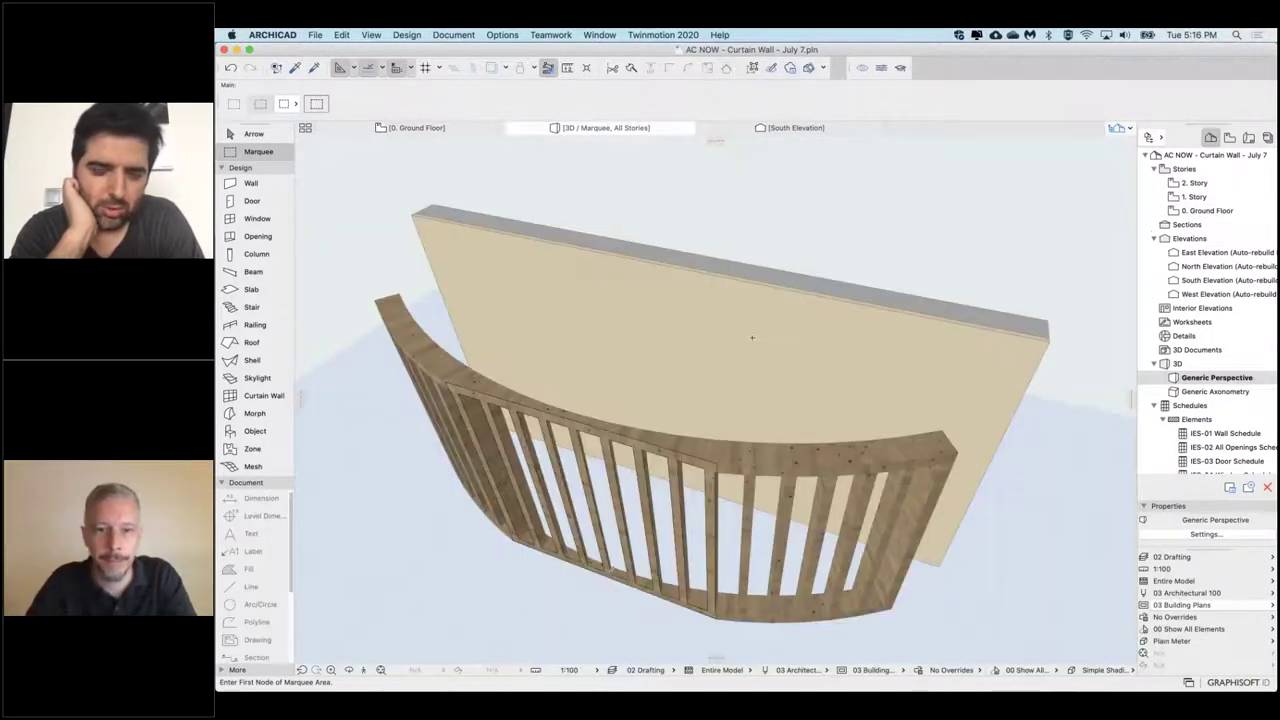
middle_click_drag(700, 420, 755, 352, "shift")
middle_click_drag(670, 472, 706, 478, "shift")
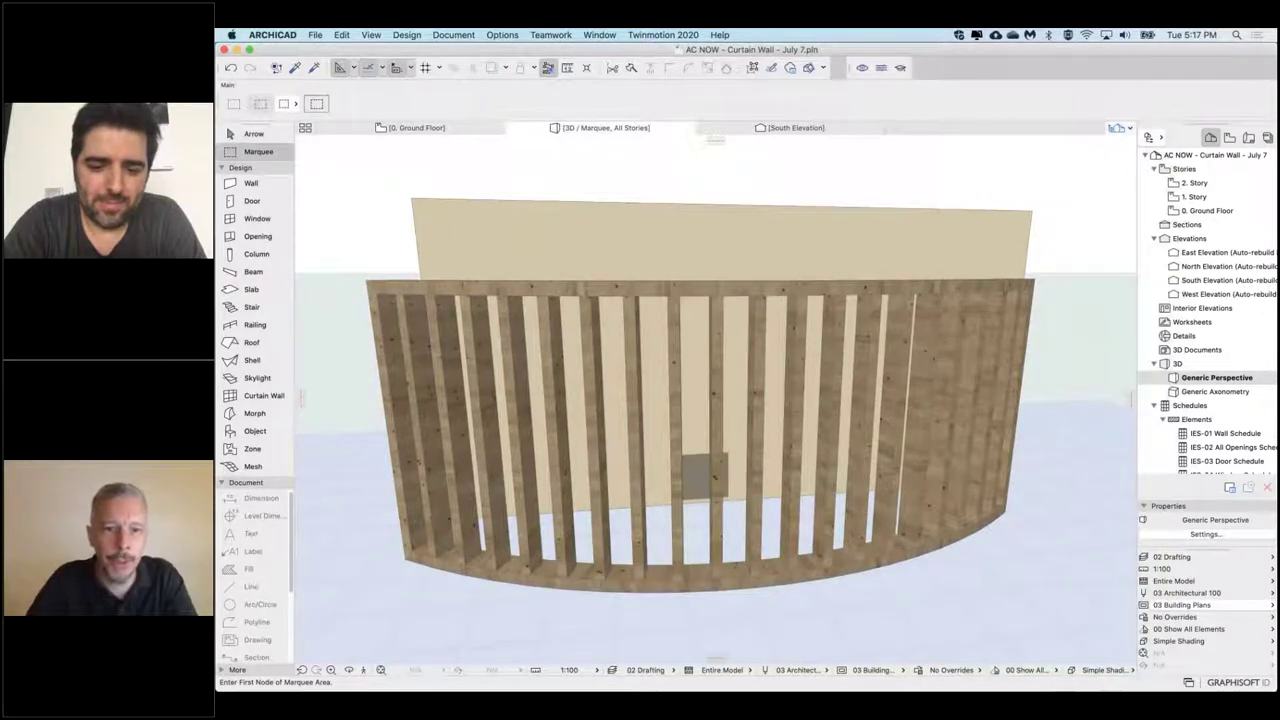
middle_click_drag(714, 477, 694, 512, "shift")
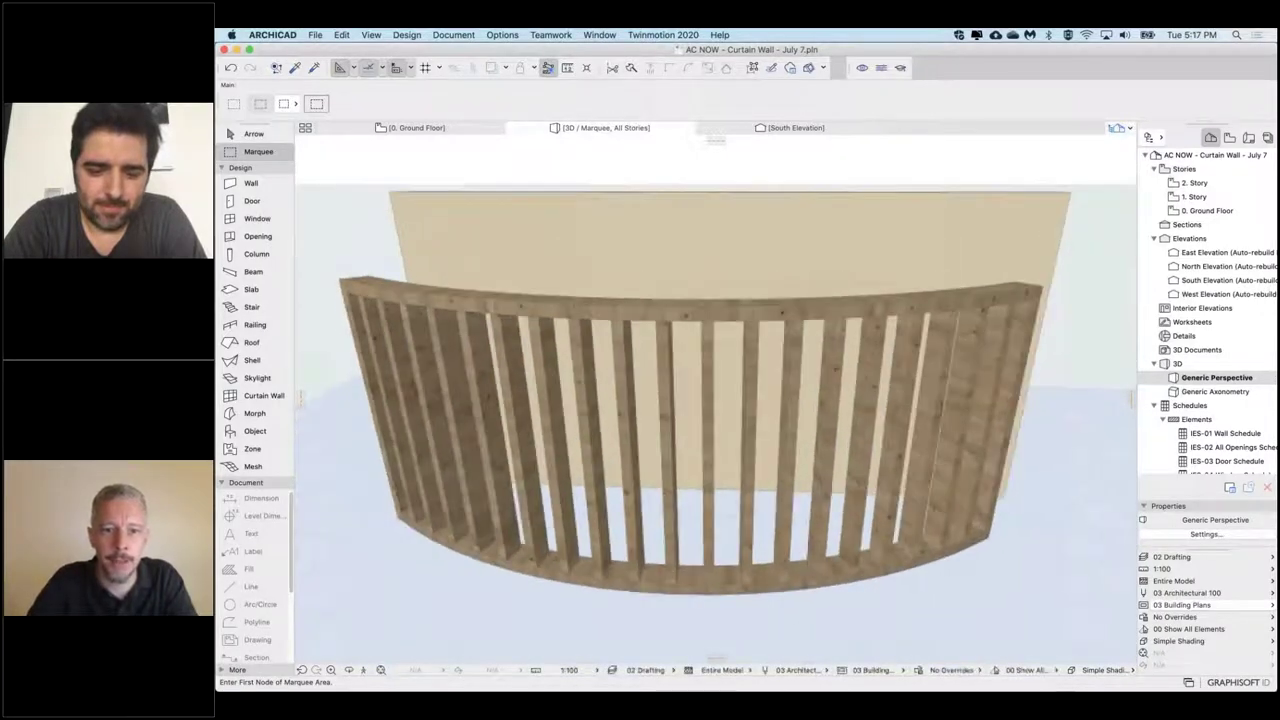
Step: Inspect the curved curtain wall's scheme, including its column division and the mullion frame in the grid pattern
left_click(708, 548)
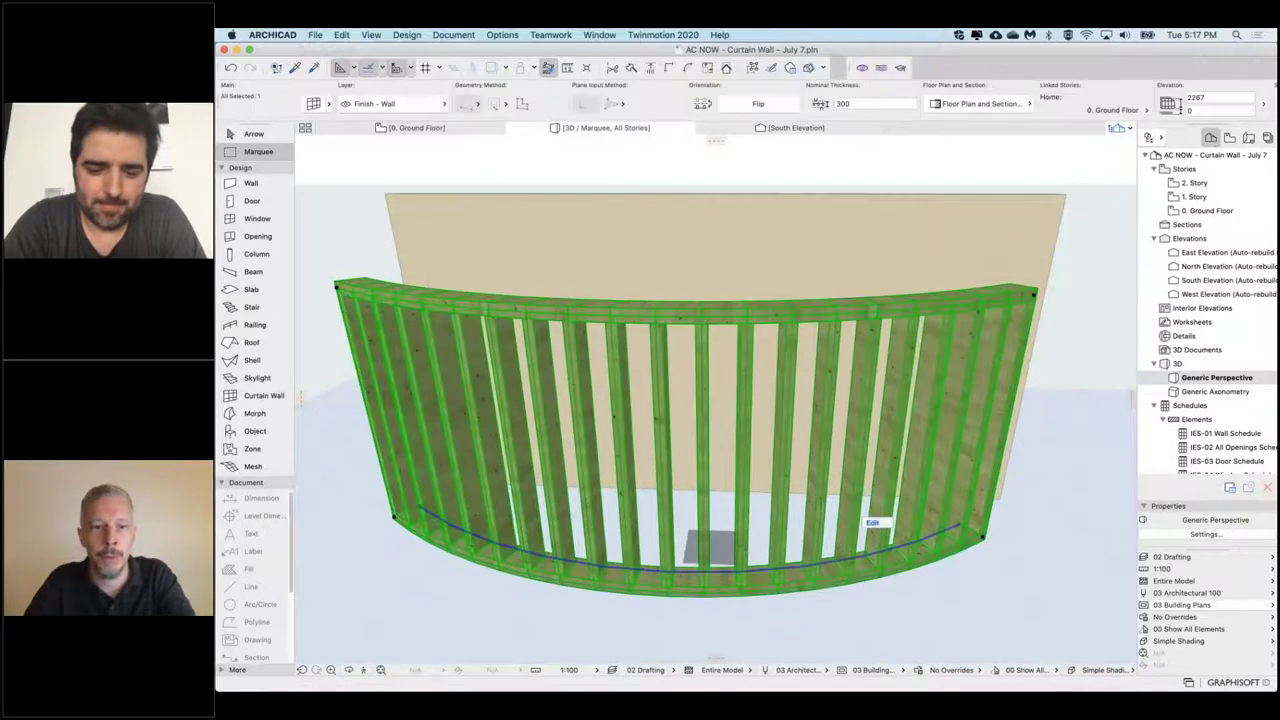
key("super+t")
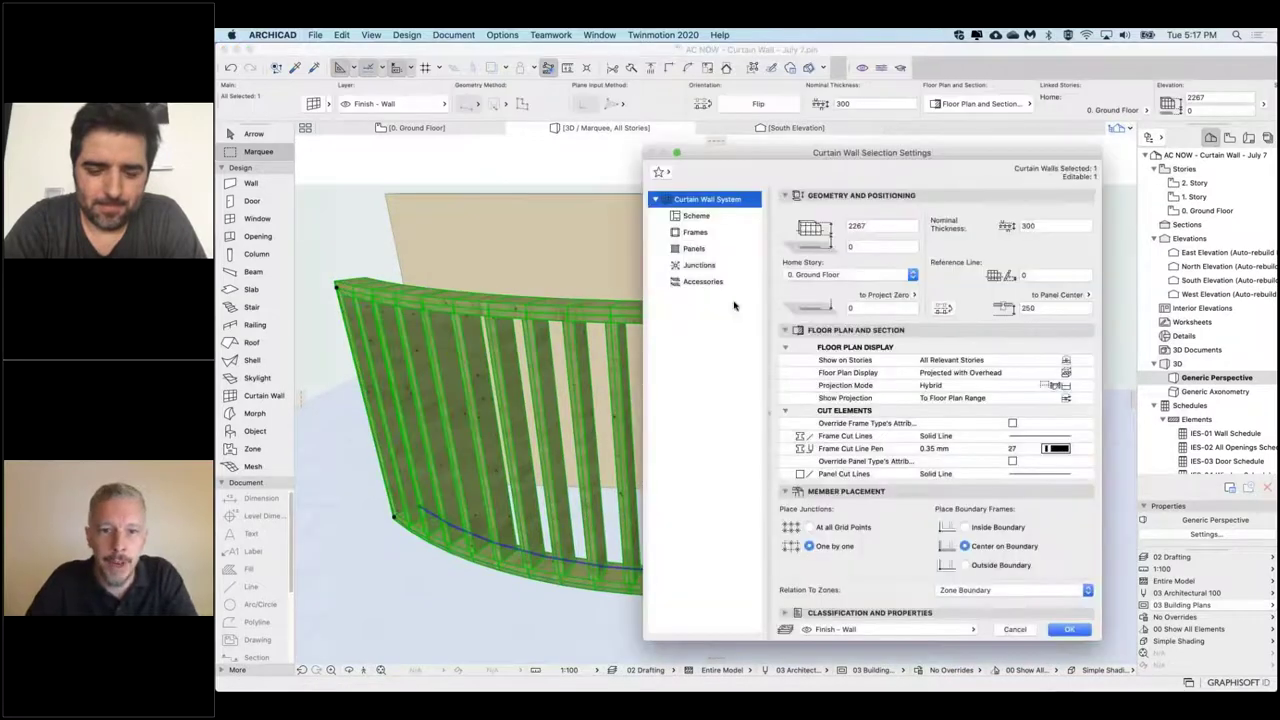
left_click(694, 216)
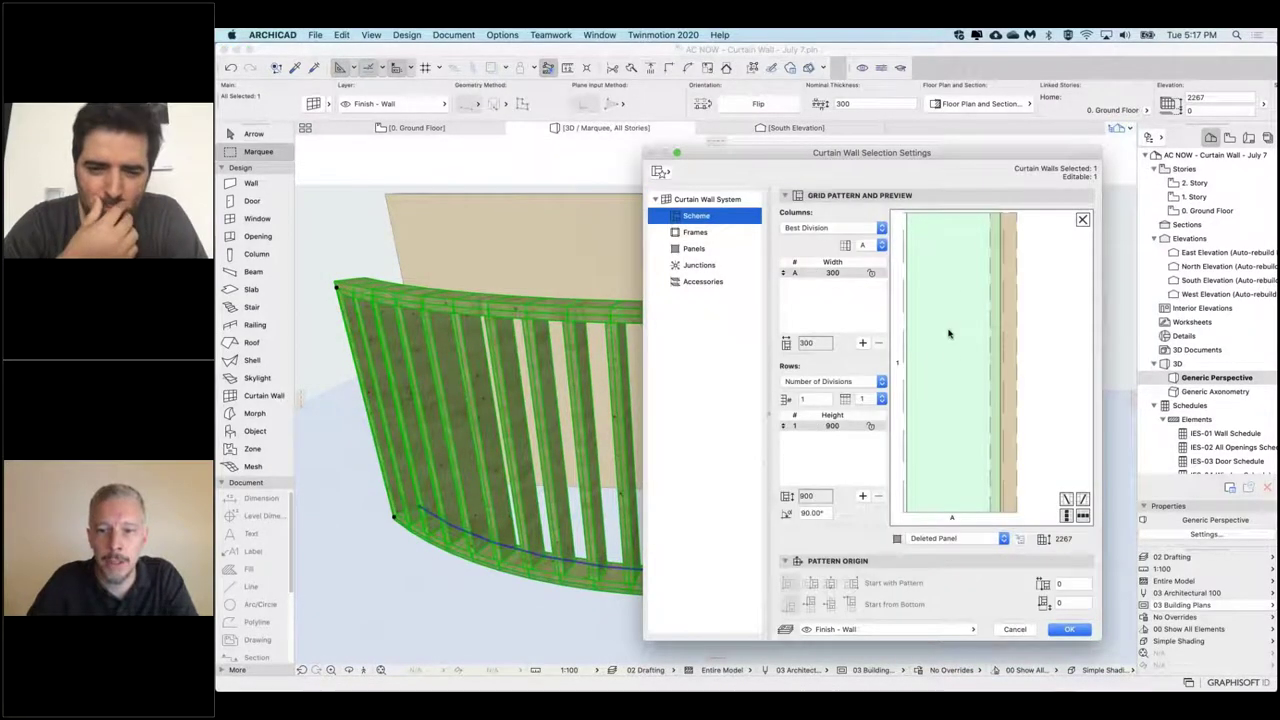
left_click(1014, 338)
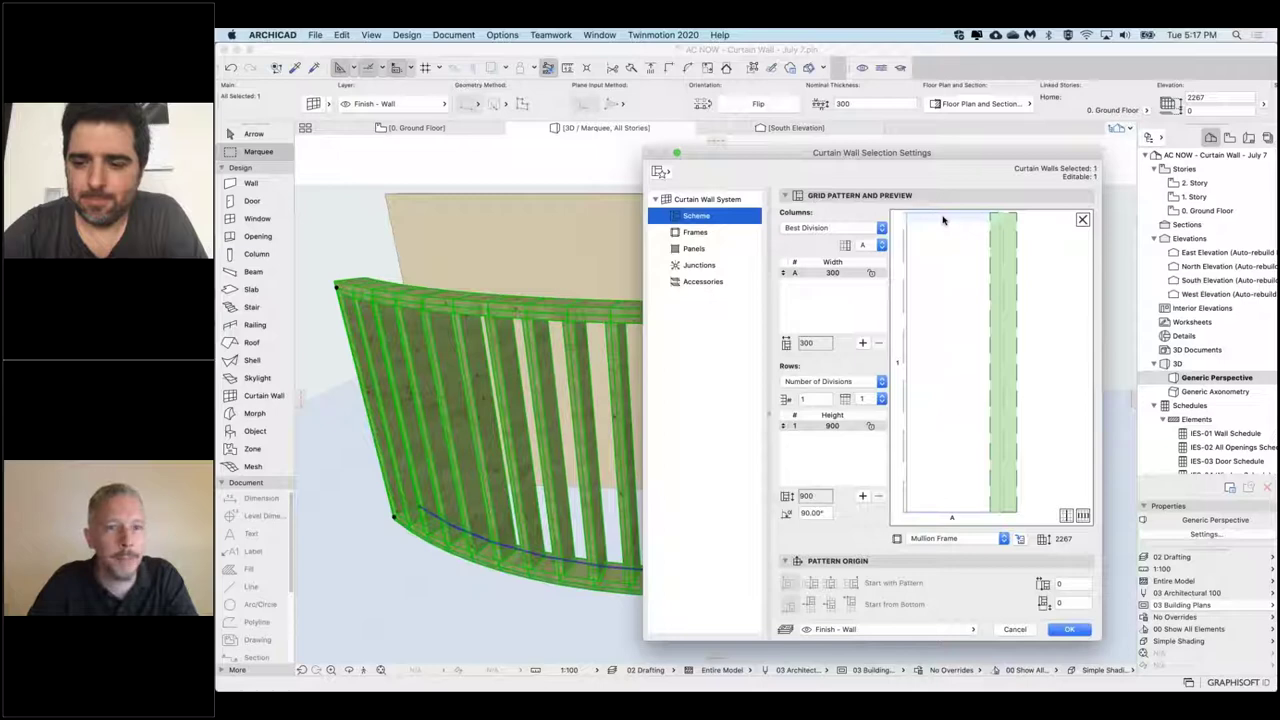
left_click(698, 199)
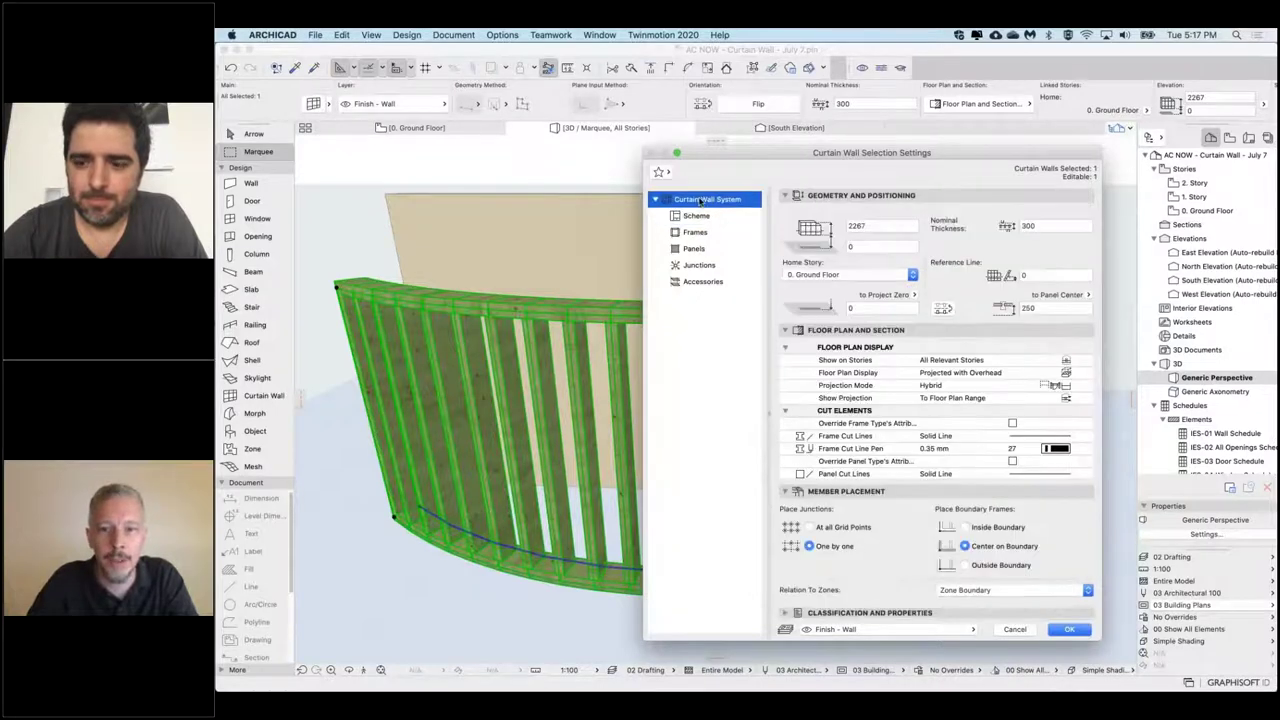
Step: Review the mullion and boundary frames' type, dimensions and material, and leave the curtain wall's settings without changes
left_click(695, 232)
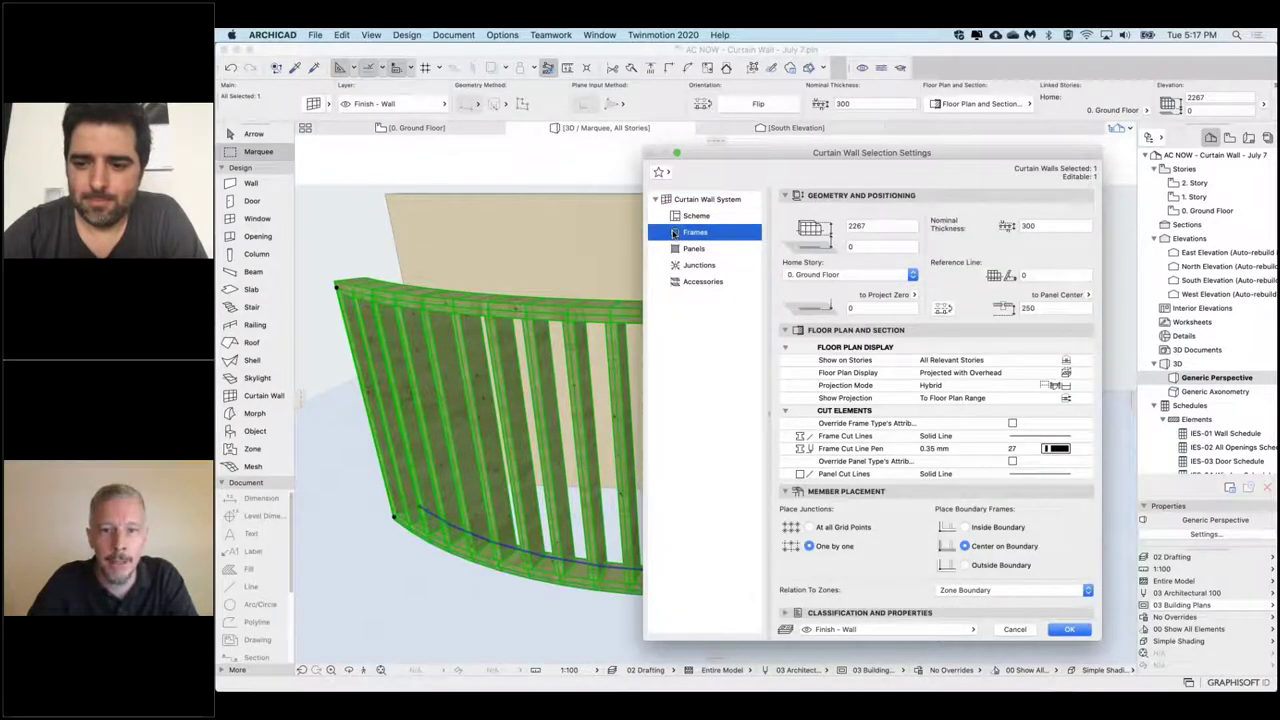
double_click(804, 247)
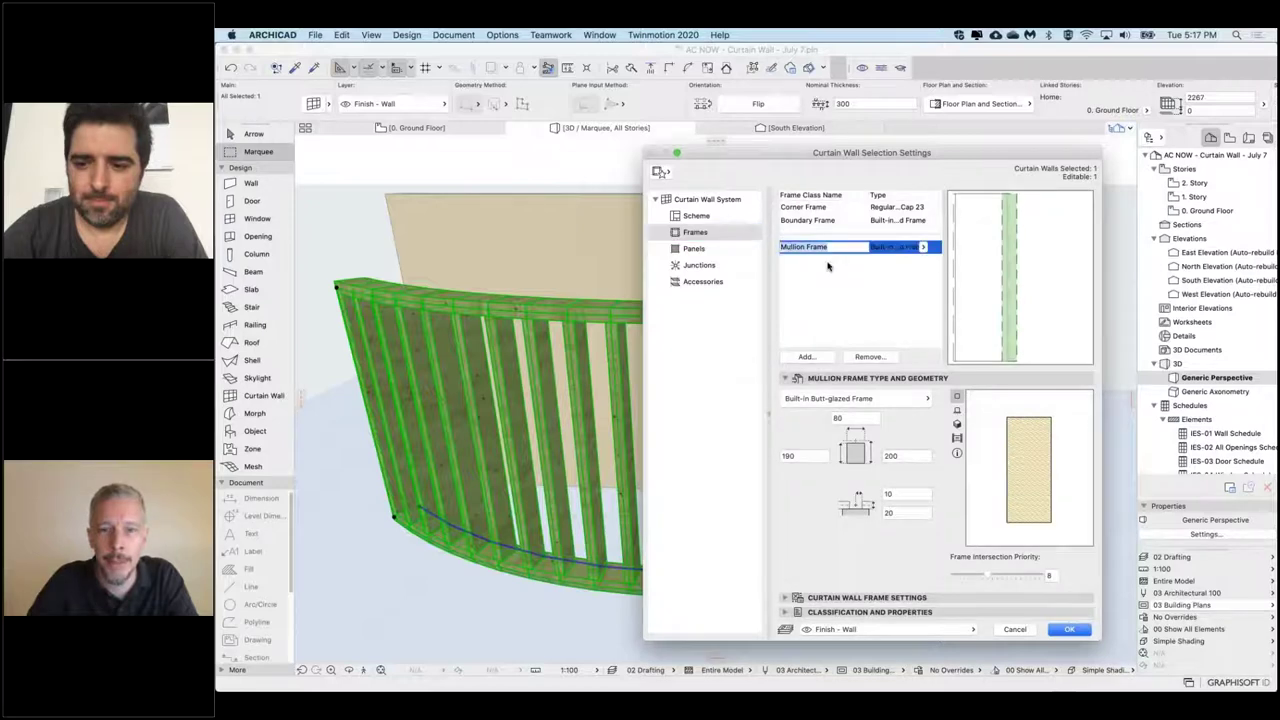
left_click(829, 260)
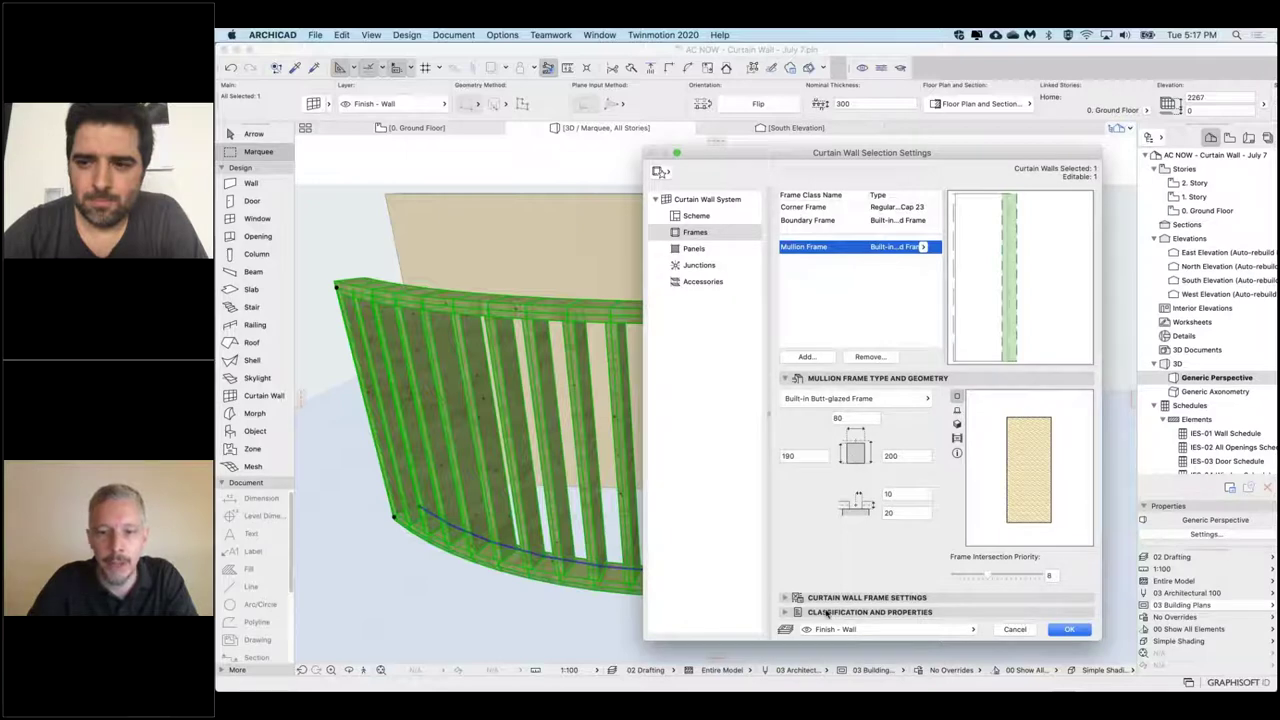
left_click(825, 597)
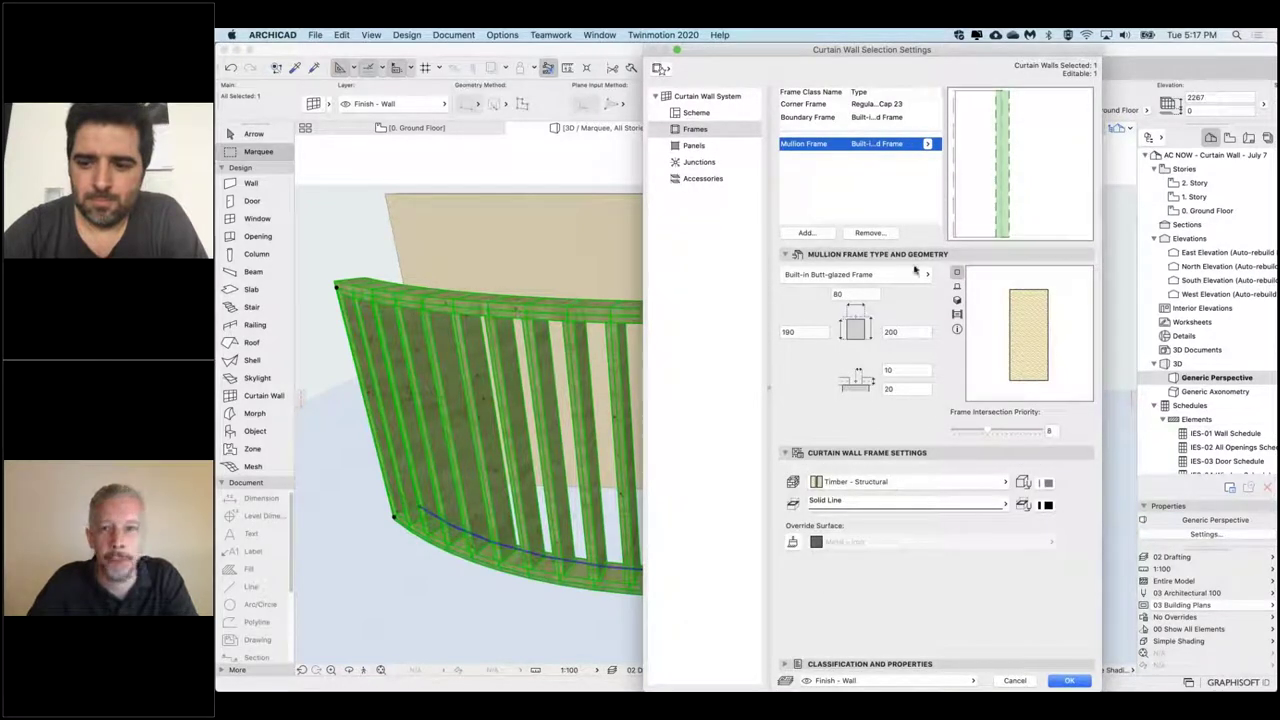
left_click(830, 117)
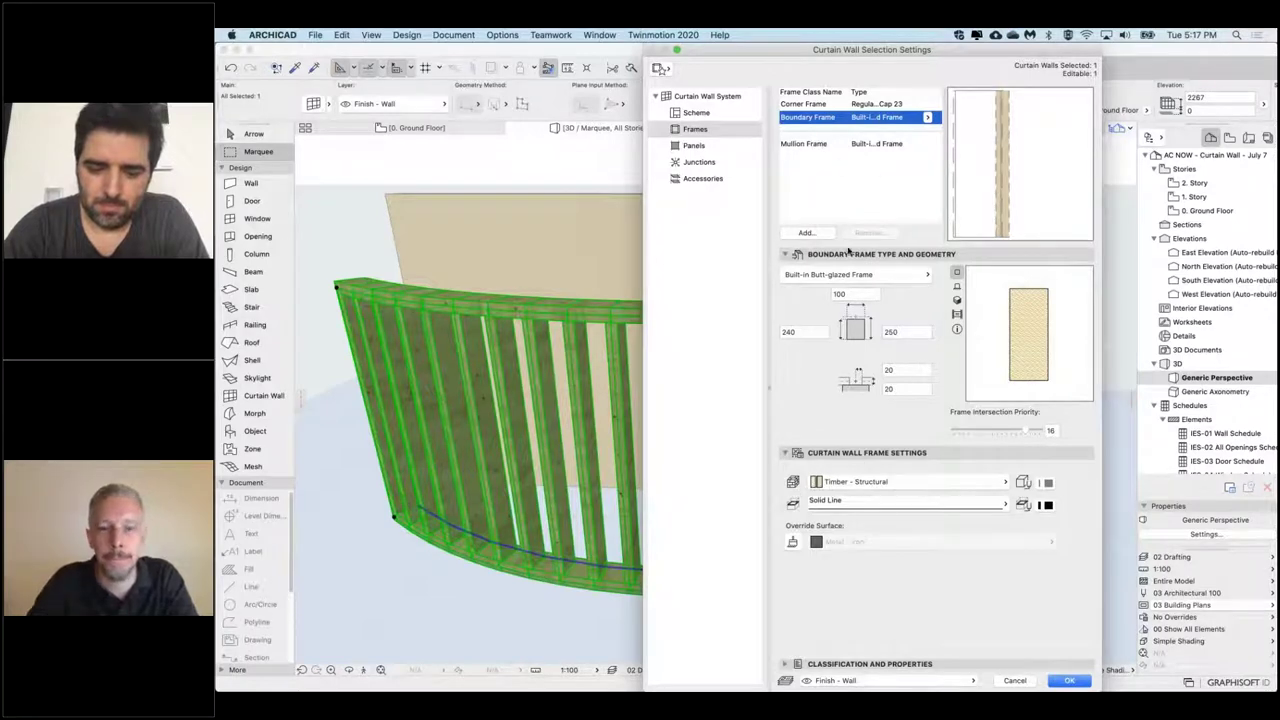
left_click(1015, 681)
key("Escape")
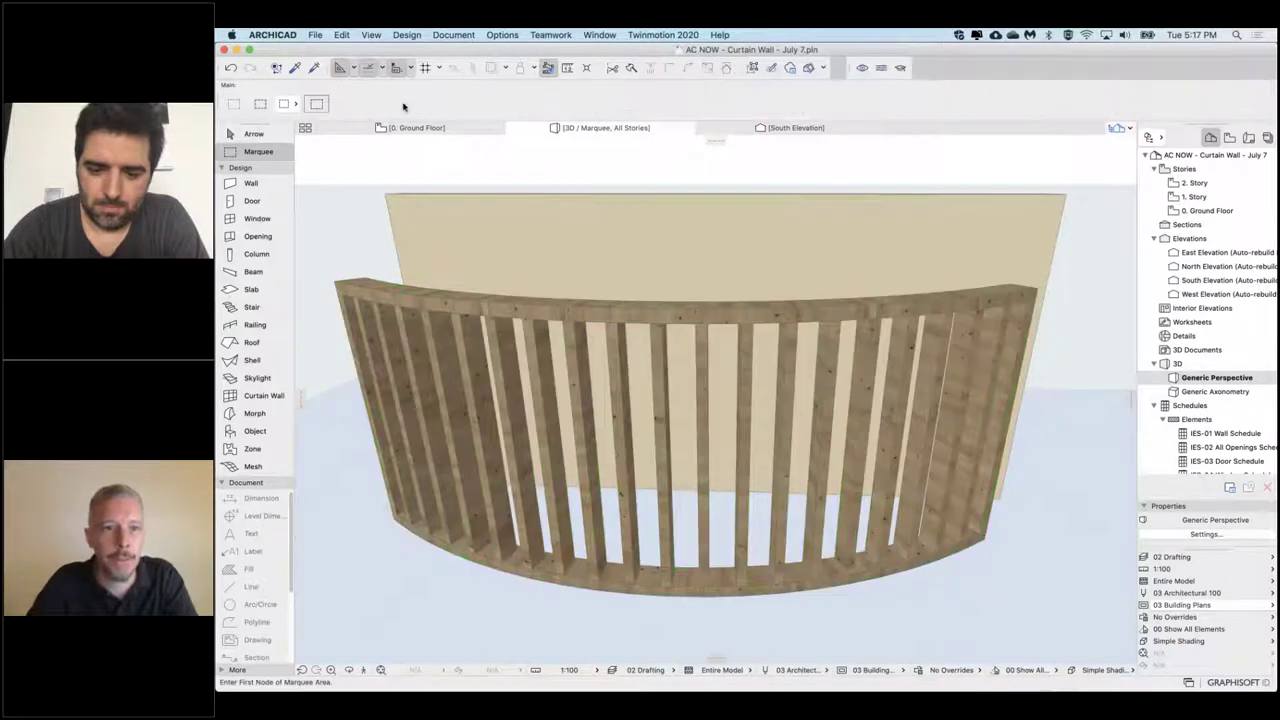
Step: Draw a new floor plan marquee around the straight slatted curtain wall below the notes, and fit it in the 3D view
left_click(408, 128)
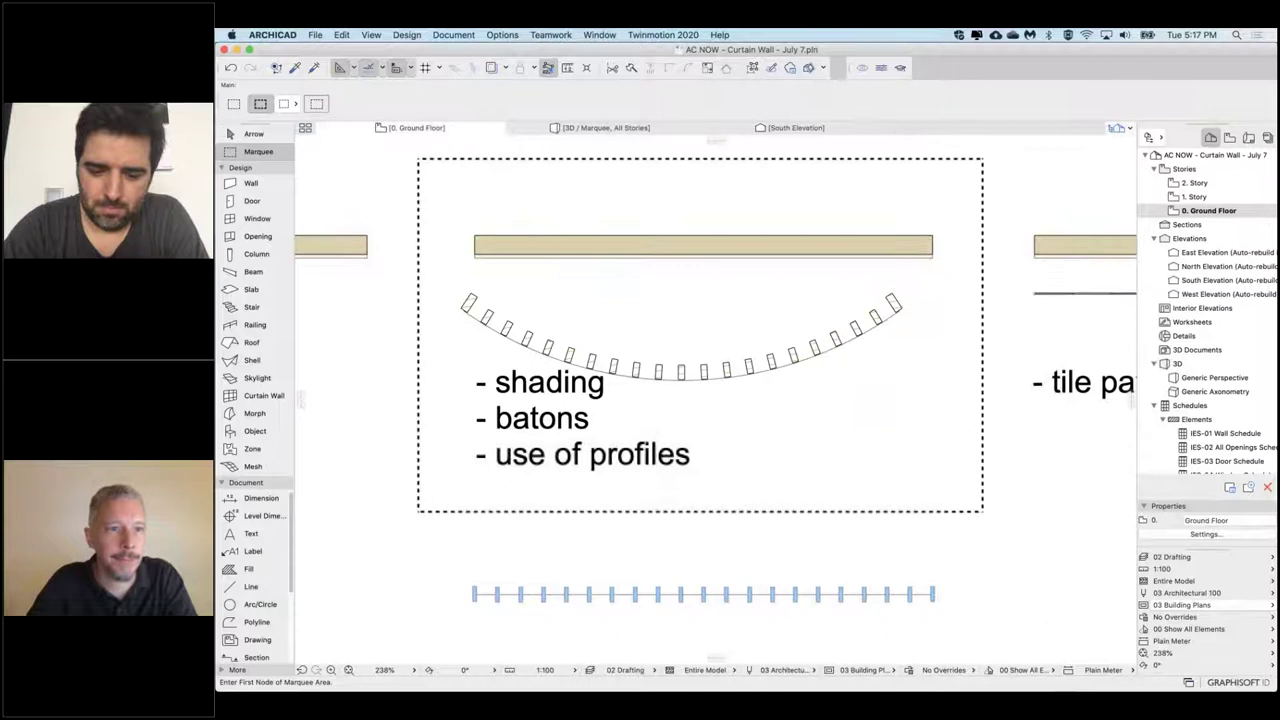
key("Escape")
middle_click_drag(560, 511, 556, 470)
scroll(556, 470, "down", 2)
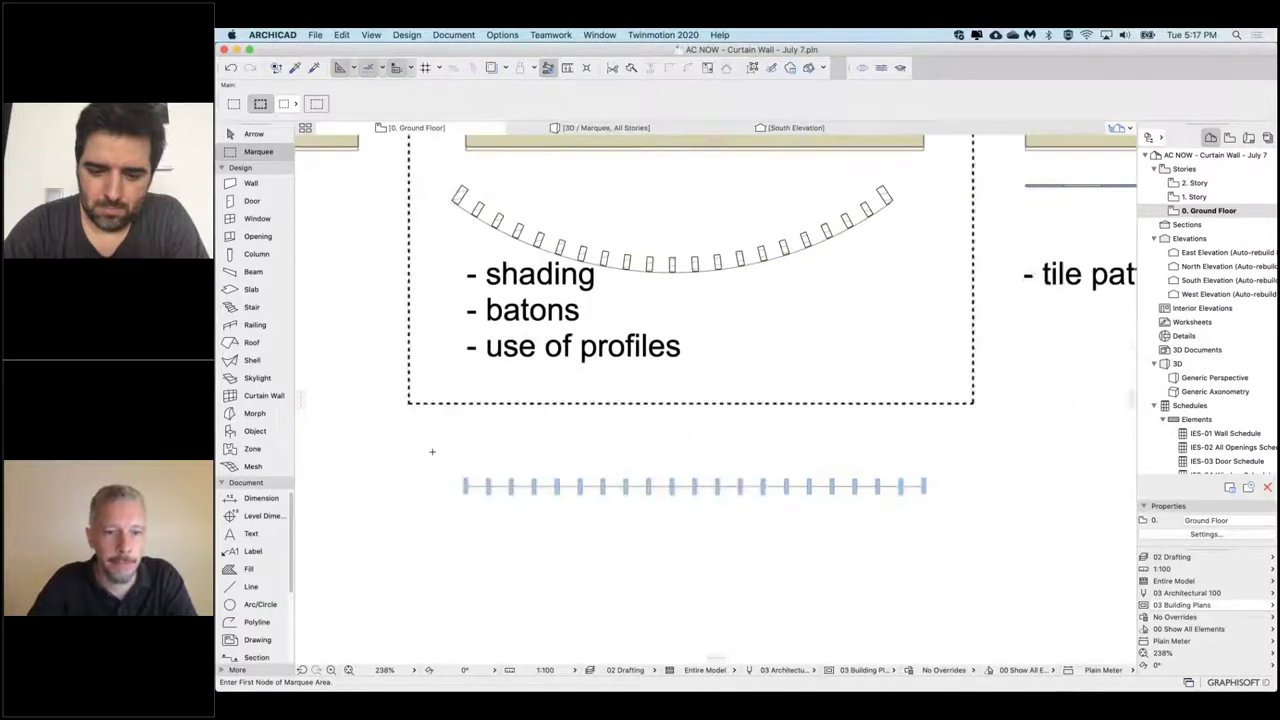
left_click(390, 387)
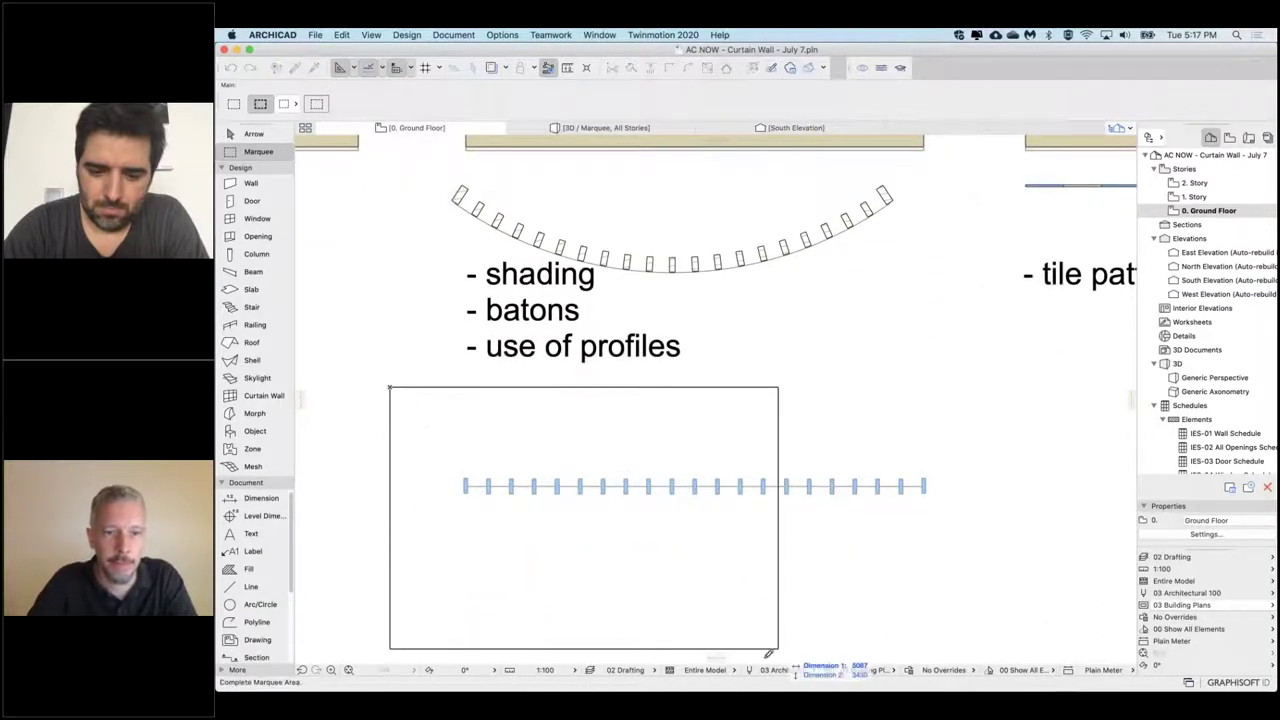
left_click(994, 640)
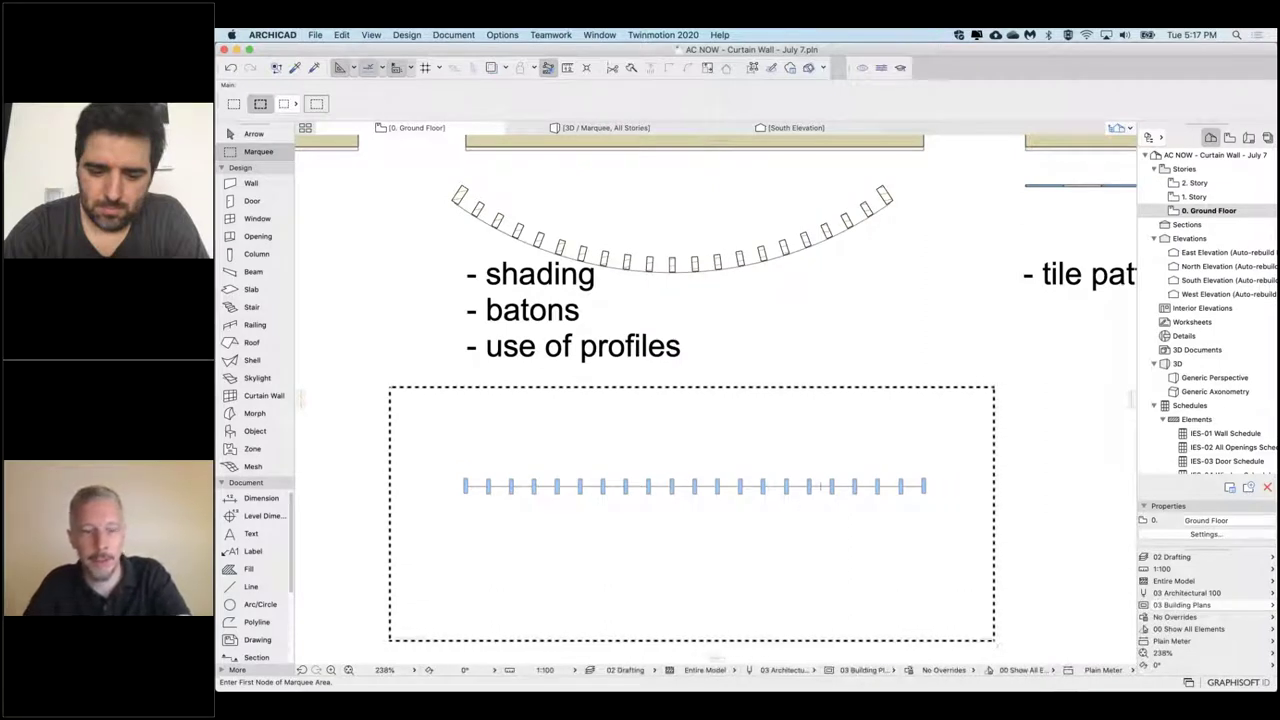
key("F5")
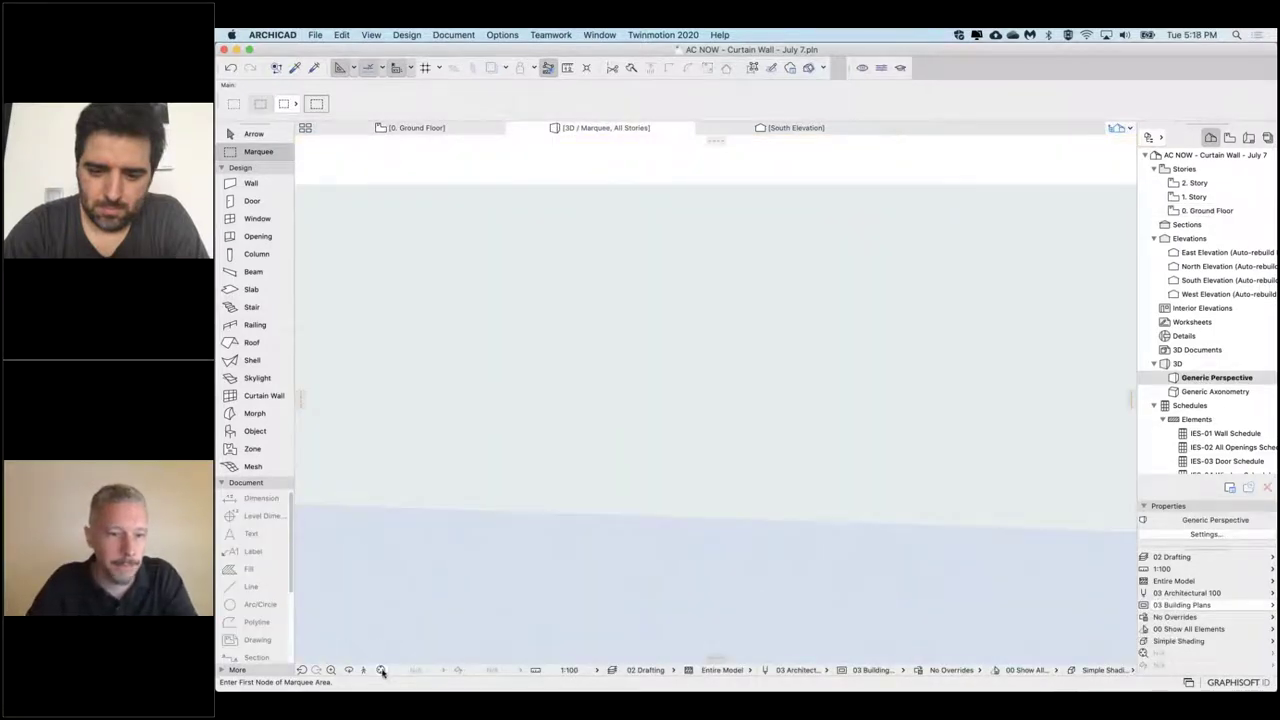
left_click(381, 671)
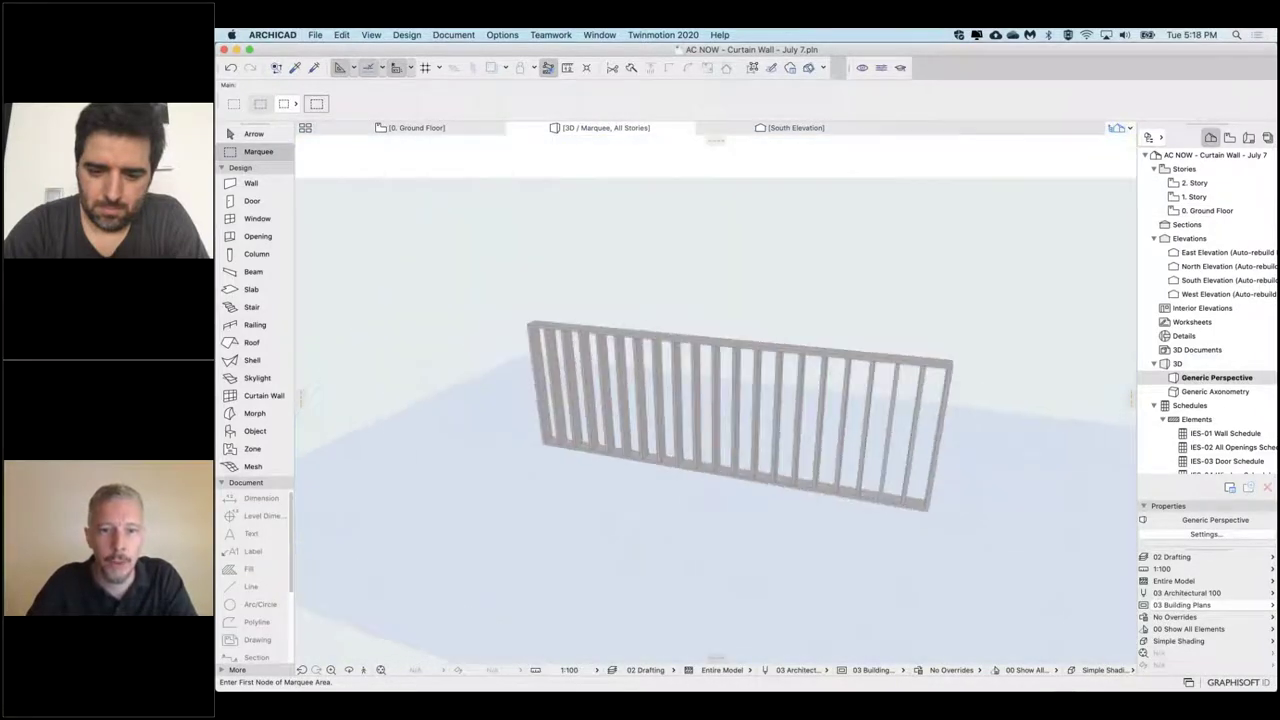
scroll(661, 370, "up", 5)
middle_click_drag(661, 370, 661, 419, "shift")
Step: Inspect the straight slatted curtain wall's settings, including its mullion frame, overall geometry and grid scheme
left_click(763, 334)
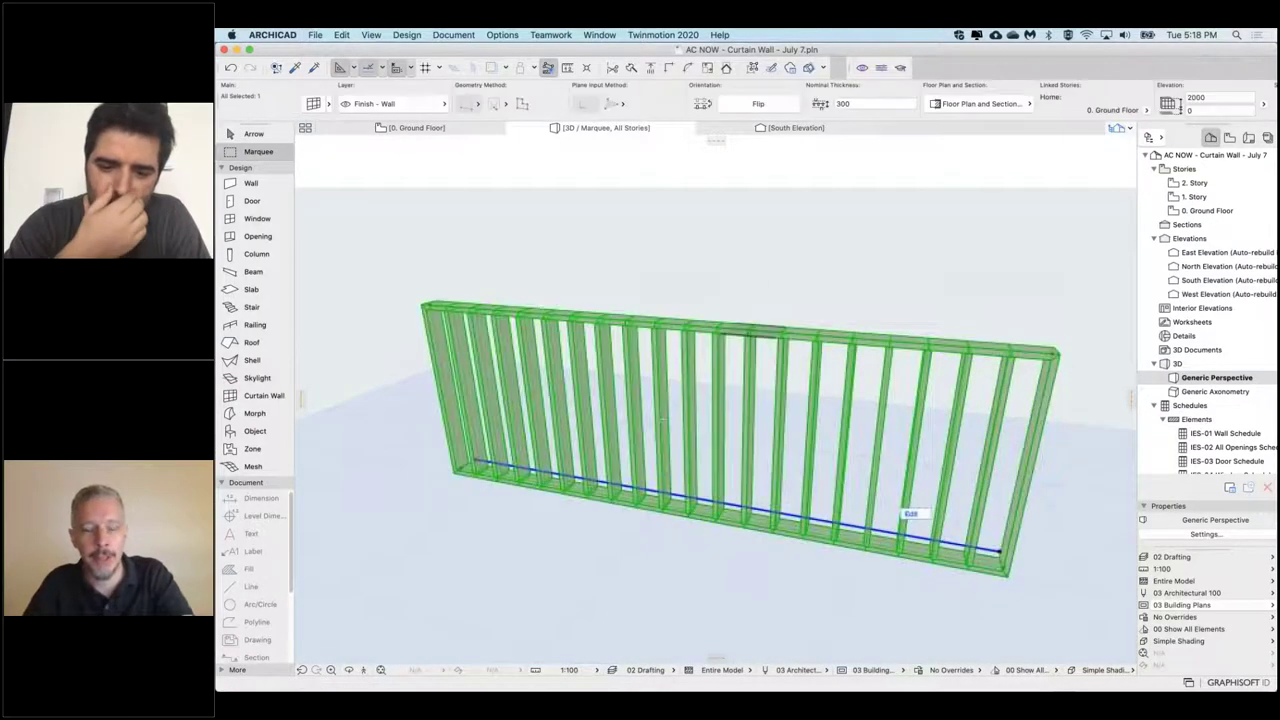
key("super+t")
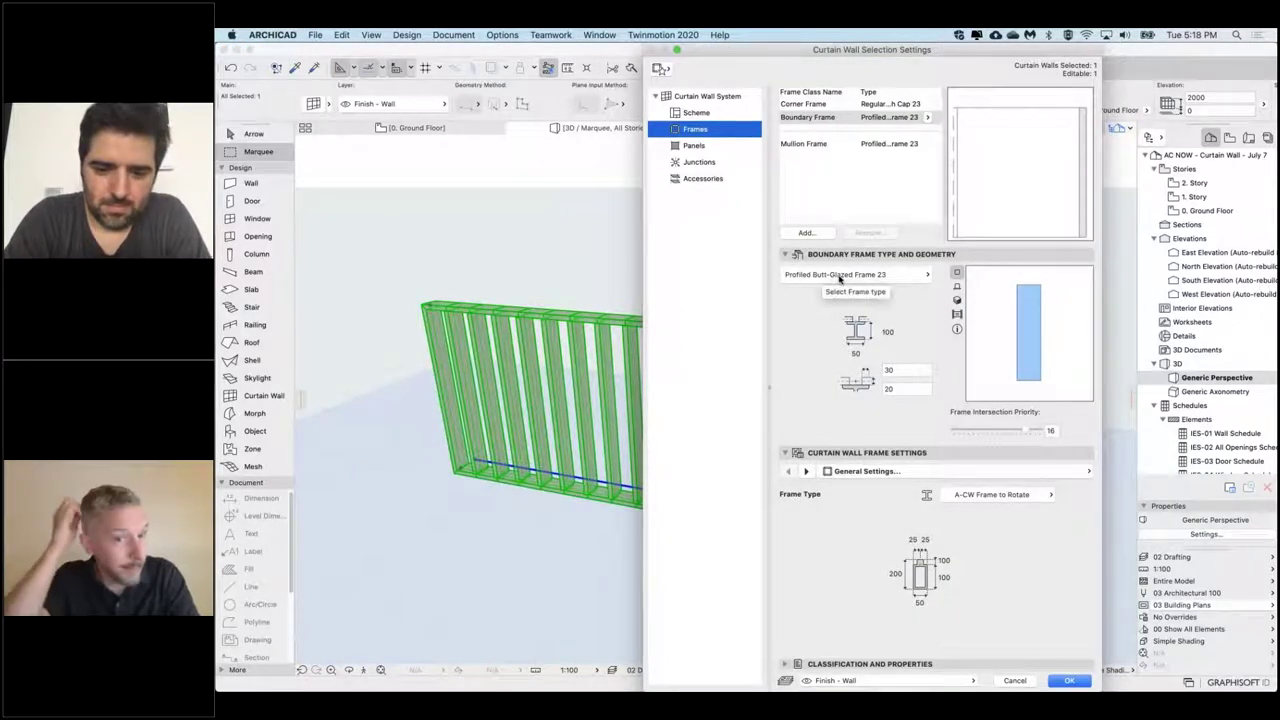
left_click(805, 143)
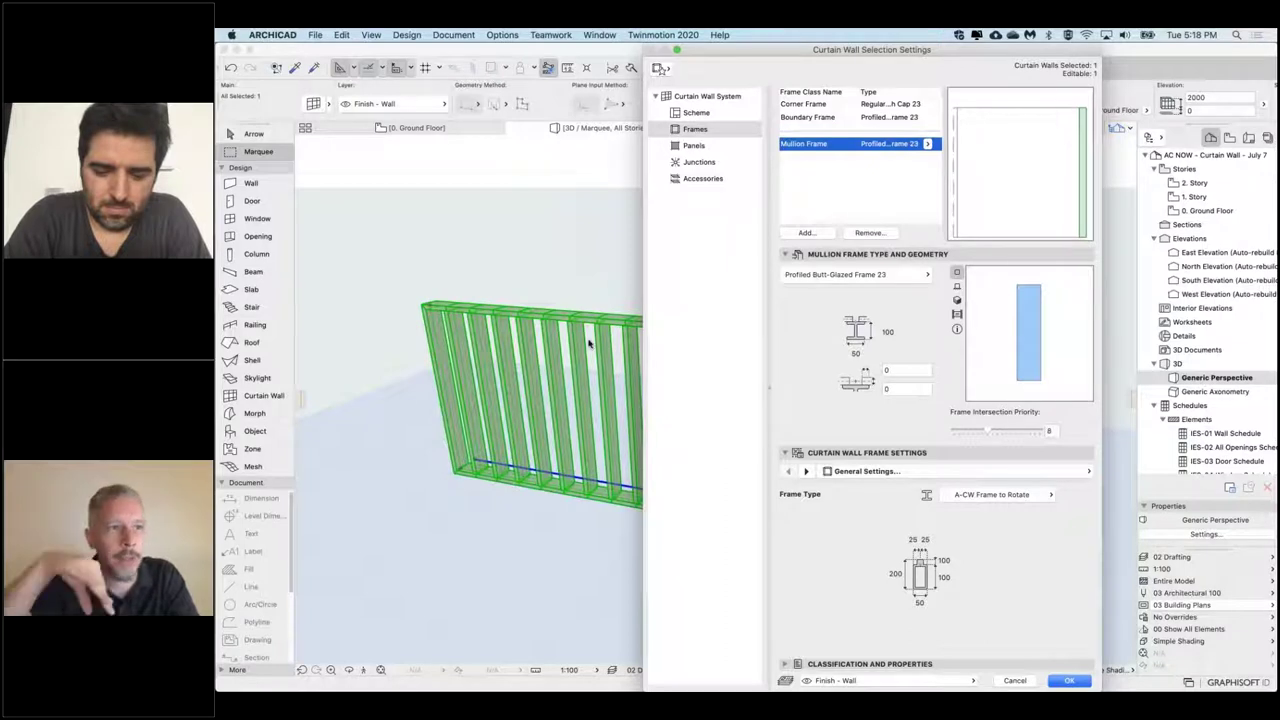
left_click(707, 96)
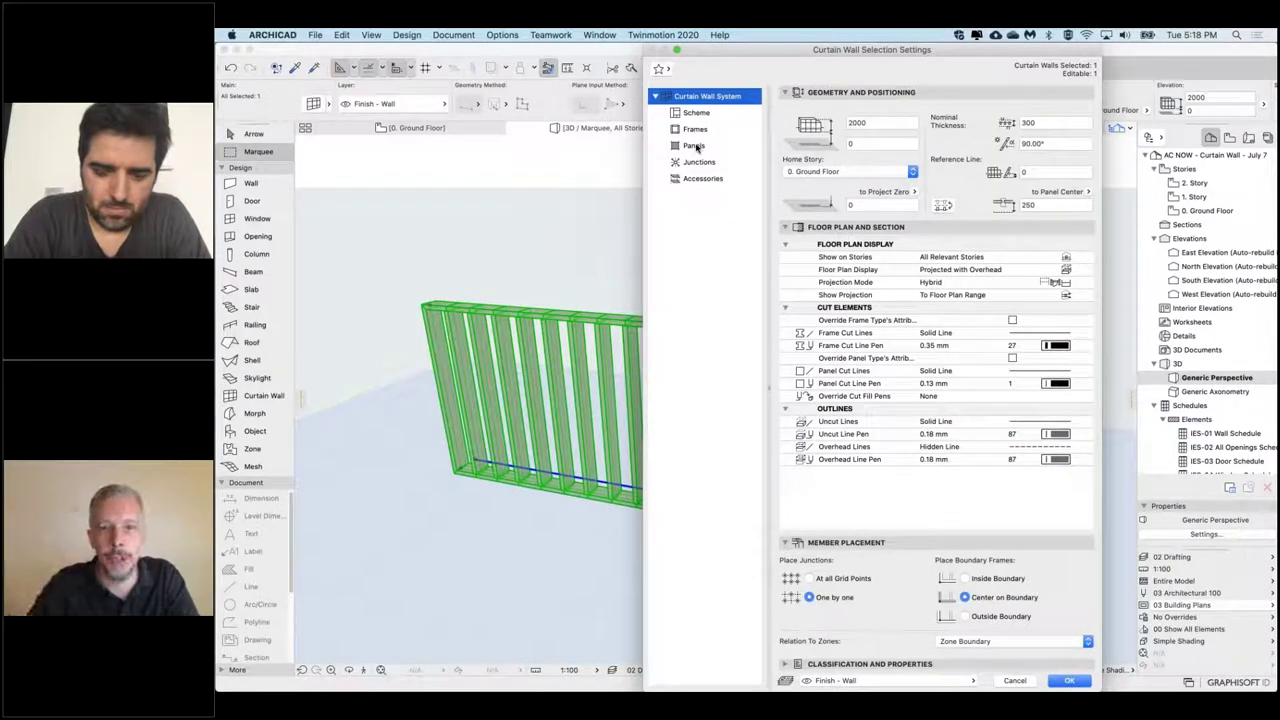
left_click(692, 113)
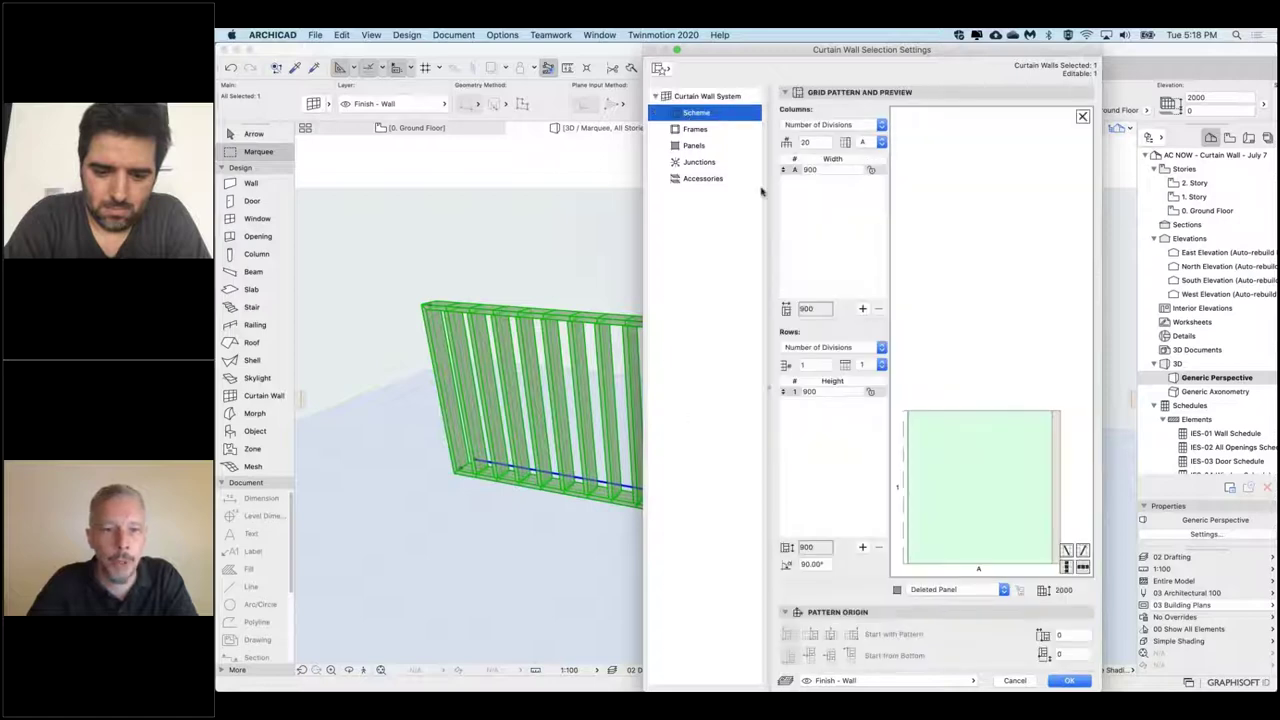
left_click_drag(958, 48, 1129, 48)
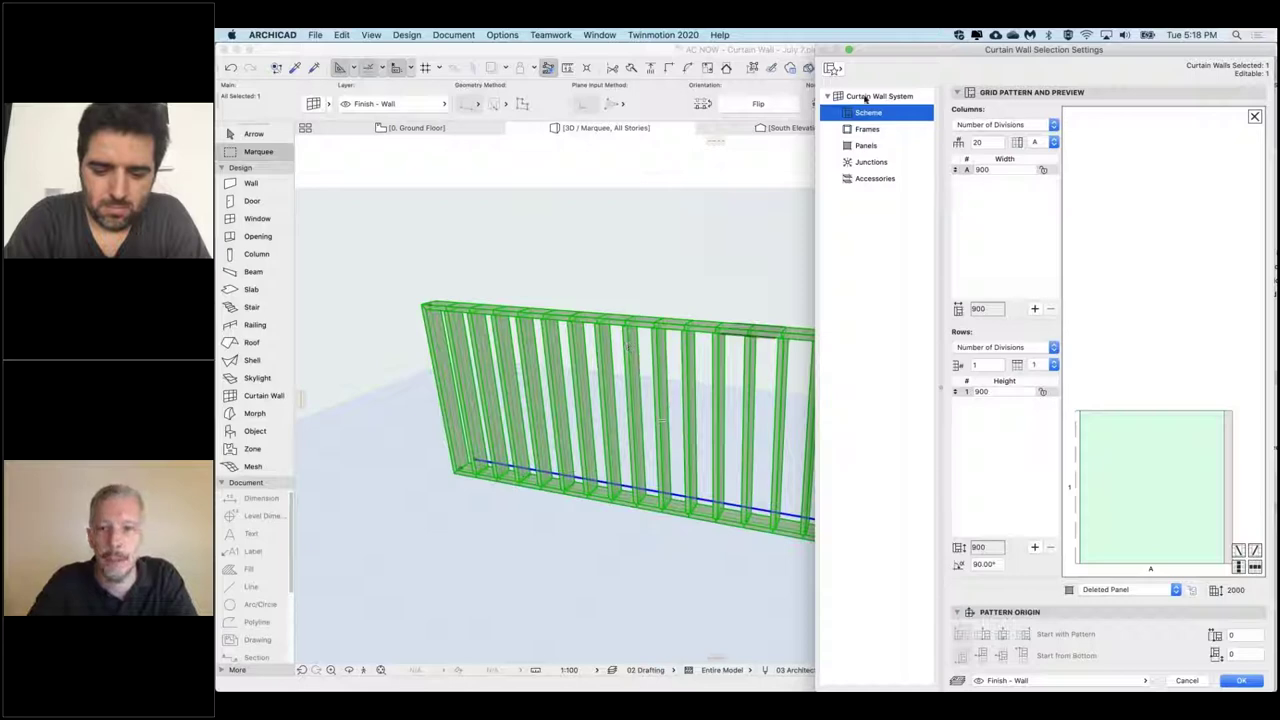
Step: Change the curtain wall's boundary frame type to Invisible with a width of 0, and apply the settings
left_click(864, 130)
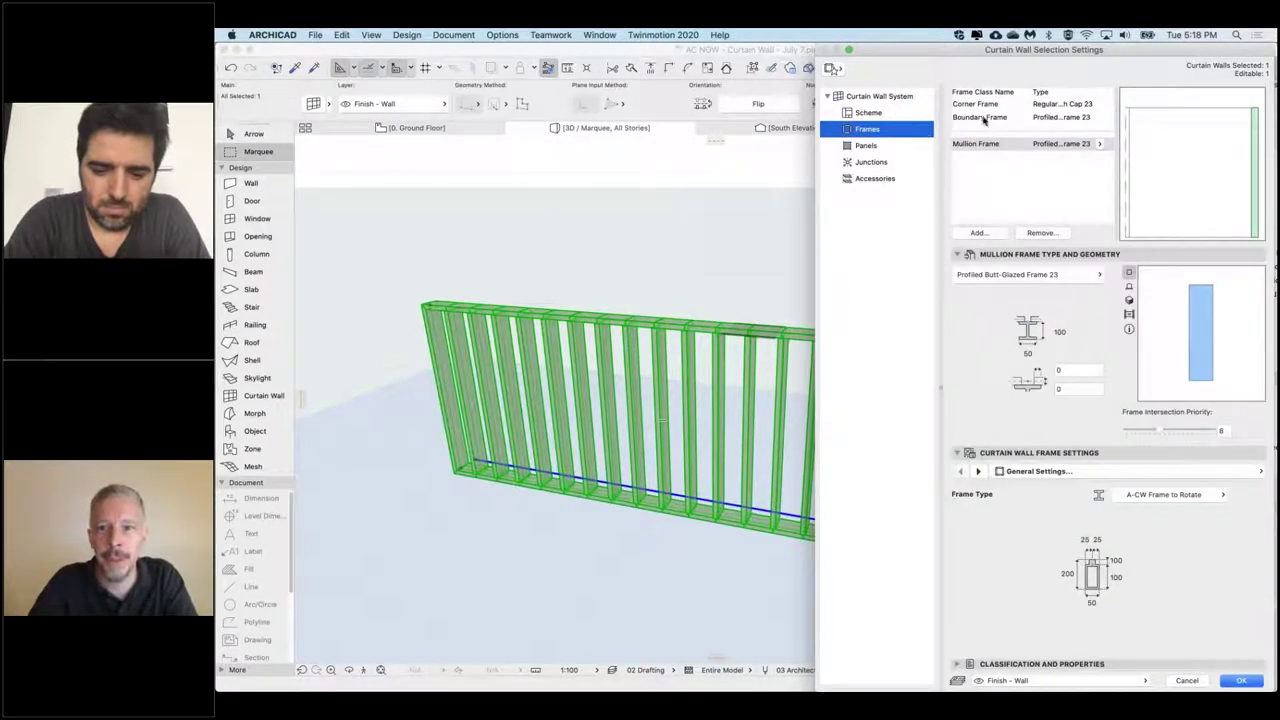
left_click(985, 118)
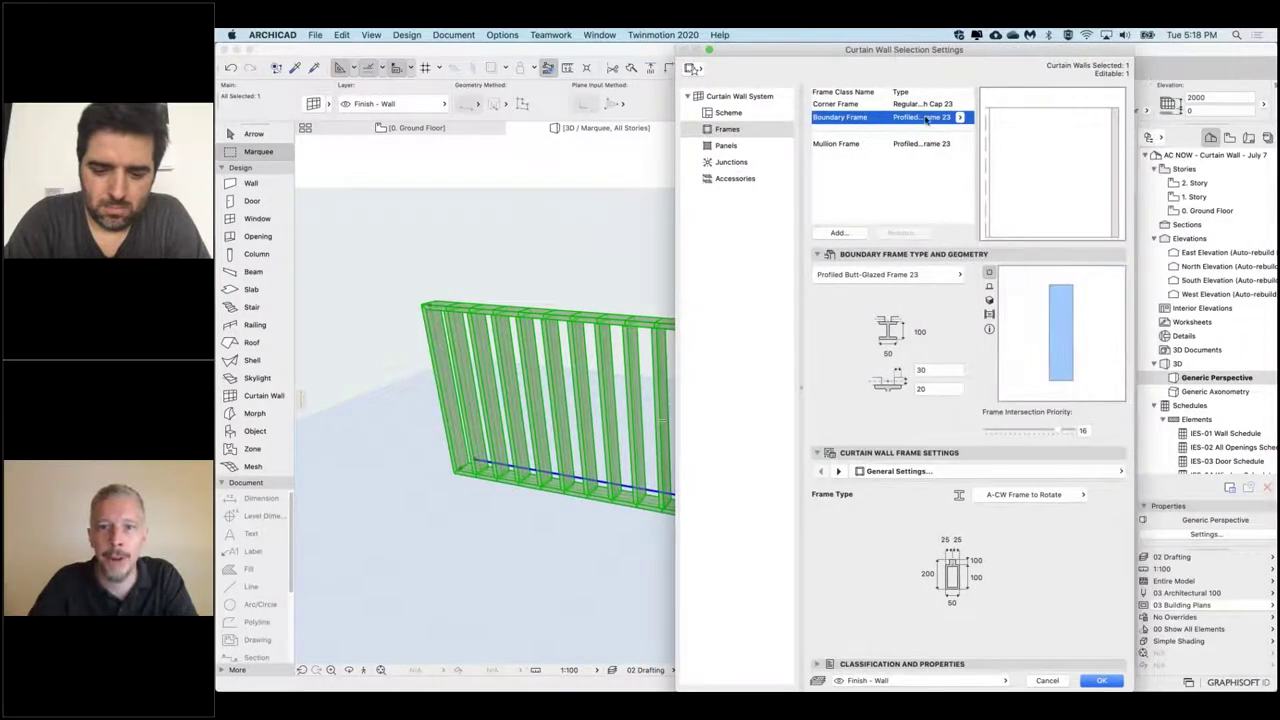
left_click(960, 118)
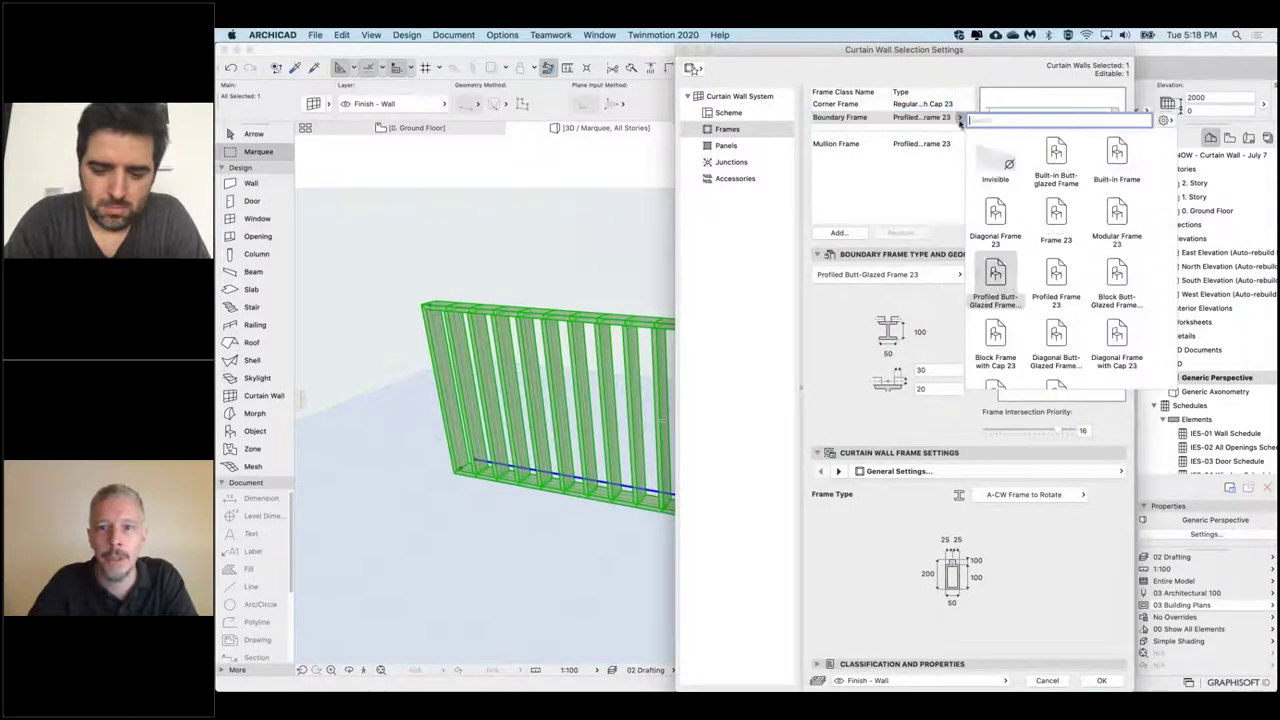
left_click(995, 157)
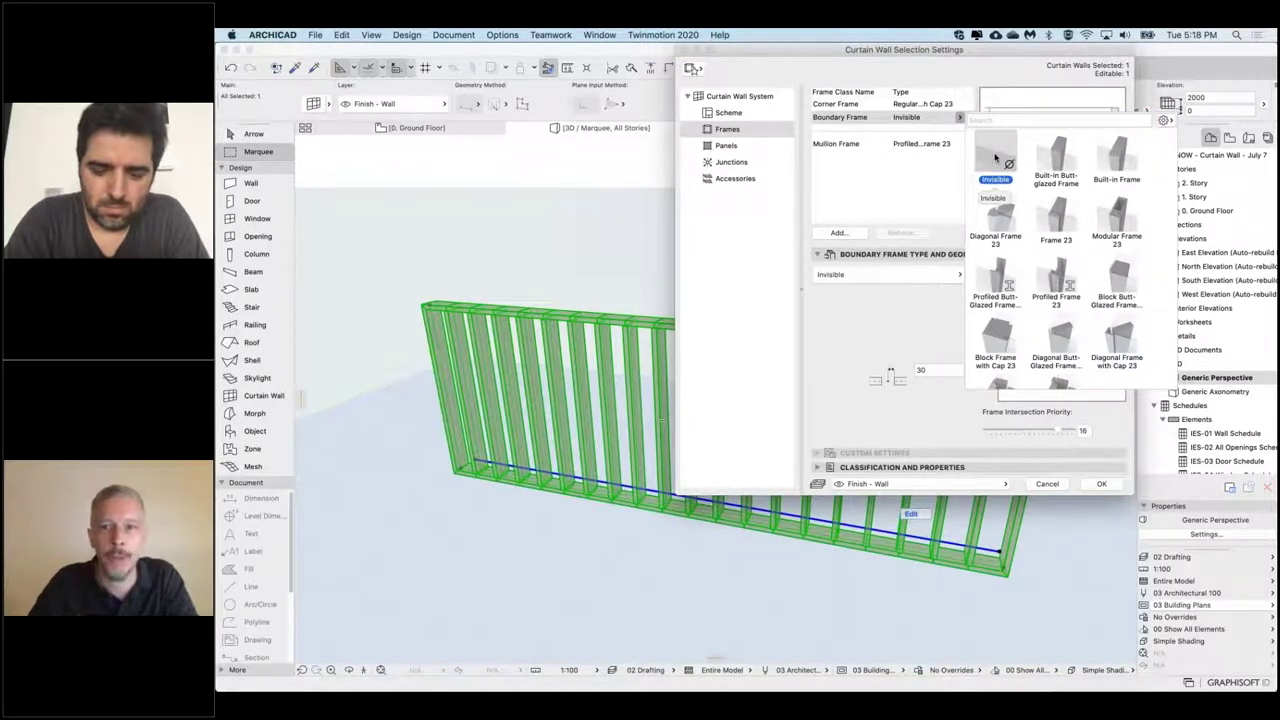
left_click(995, 157)
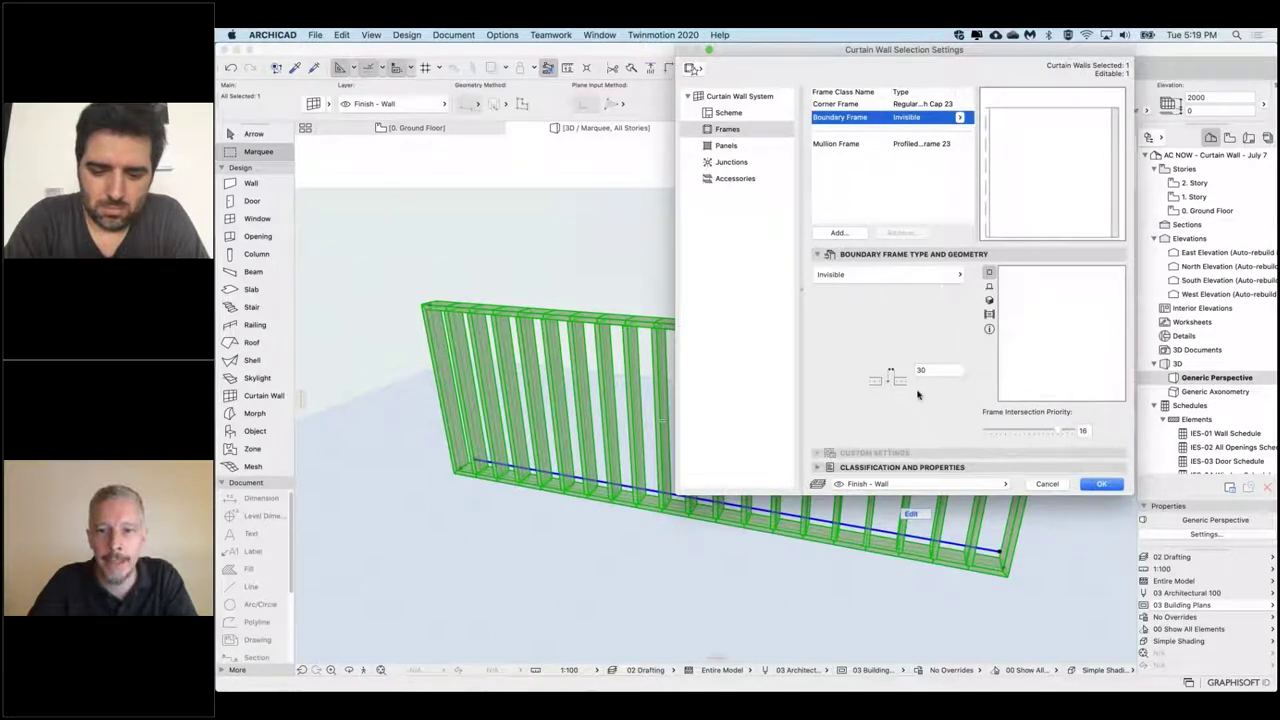
left_click(931, 370)
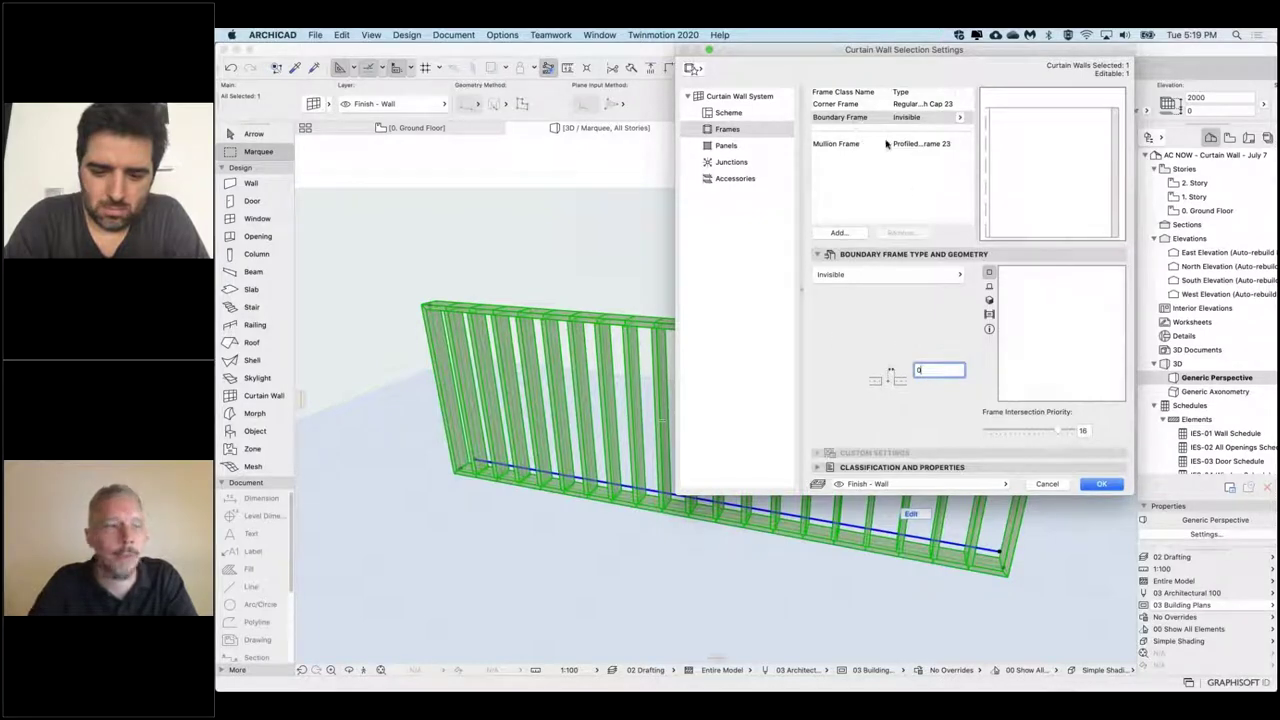
key("Return")
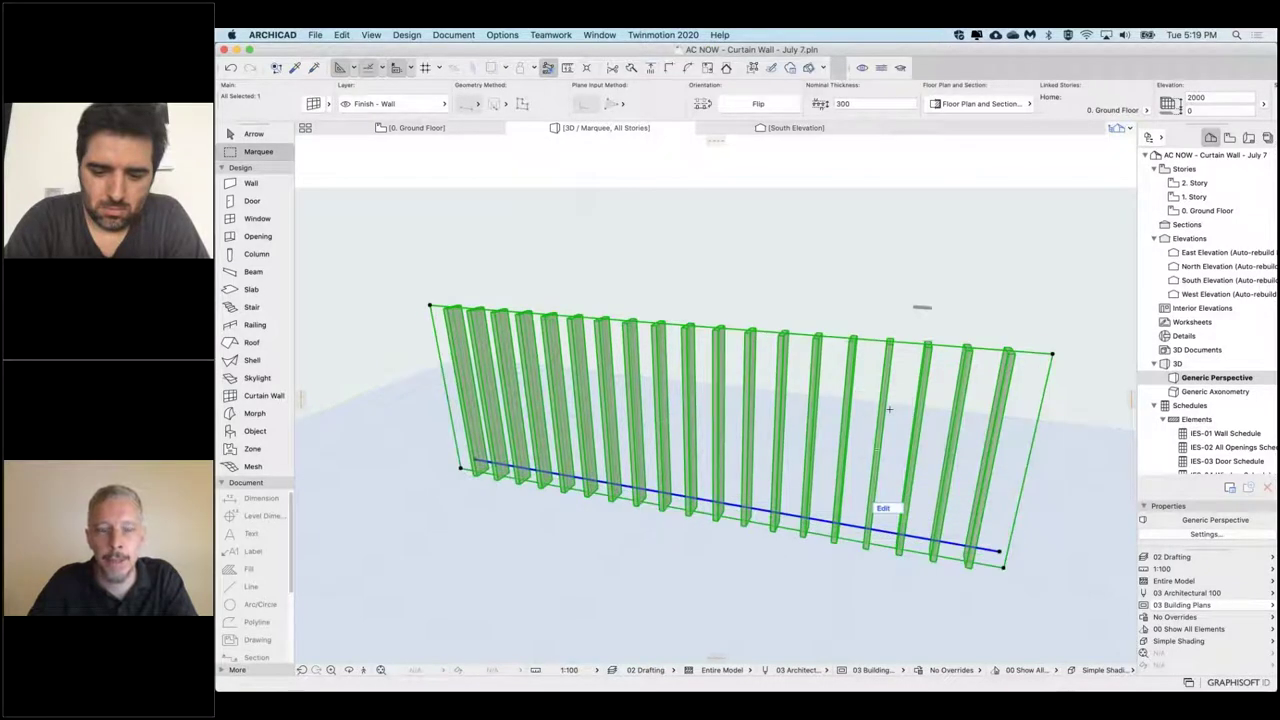
middle_click_drag(920, 310, 916, 250, "shift")
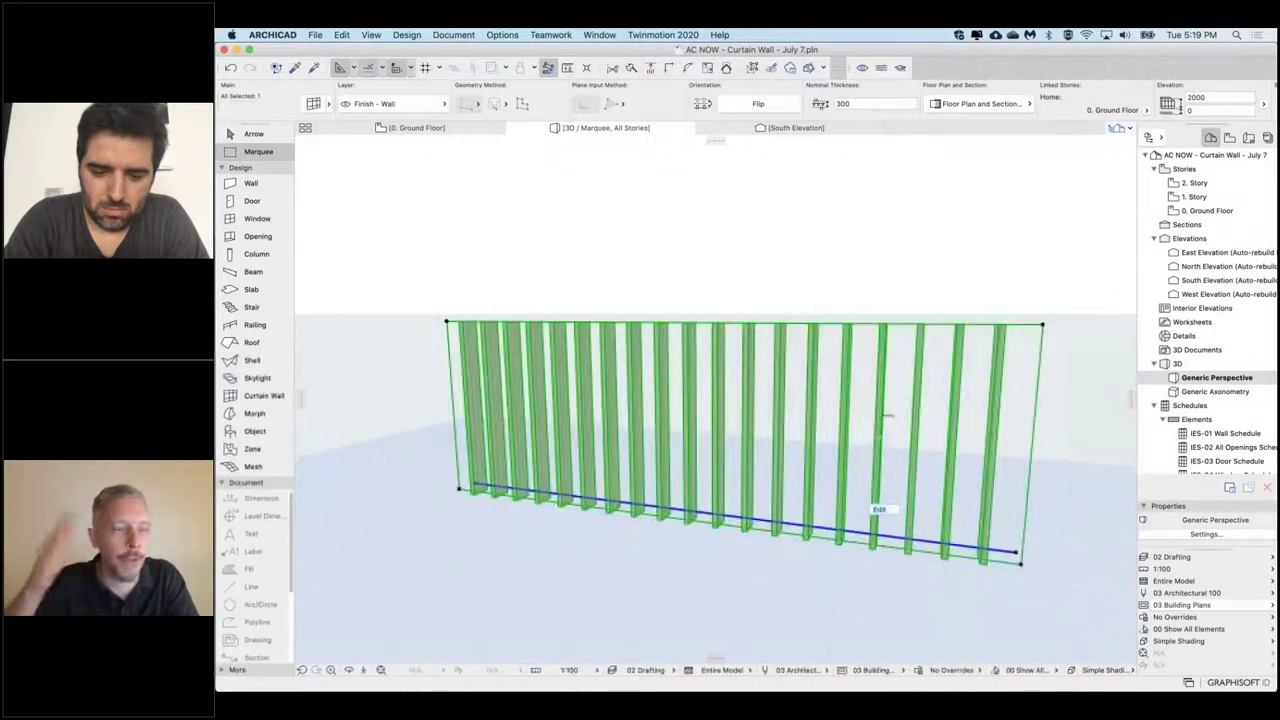
middle_click_drag(878, 437, 603, 240, "shift")
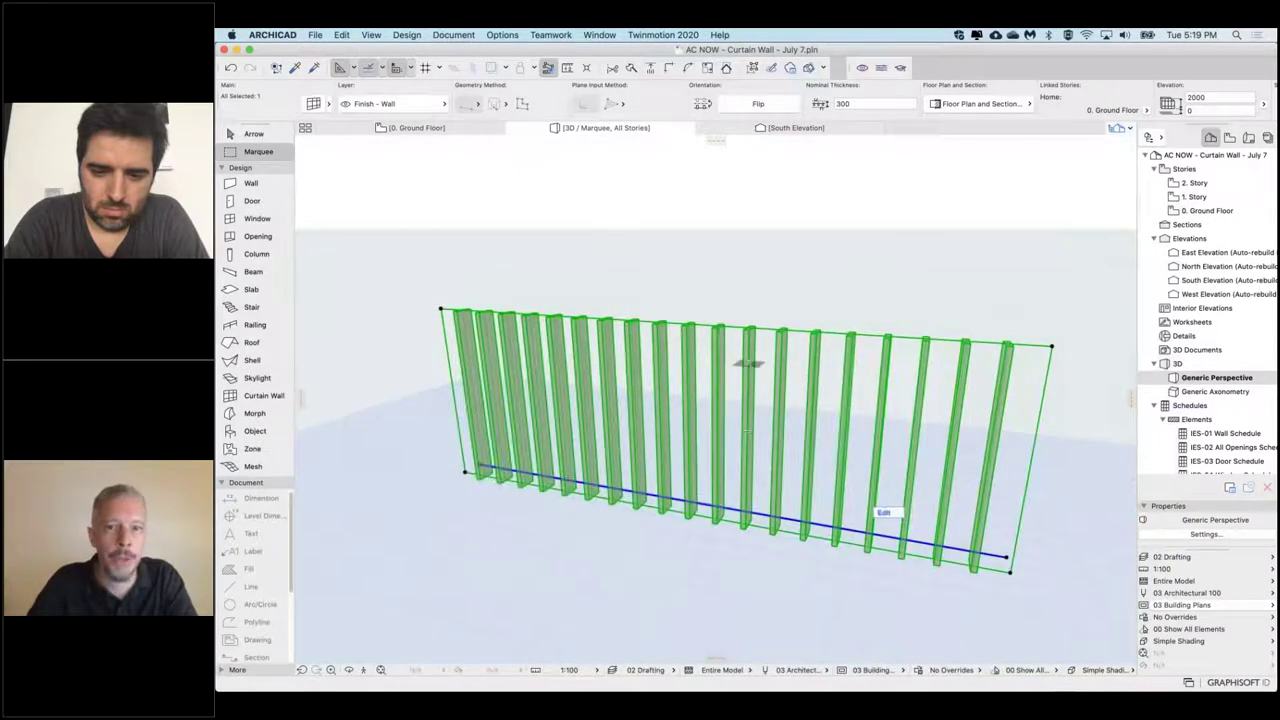
Step: Review the mullion frame's type and assigned profile, and leave the curtain wall's settings without changes
double_click(751, 330)
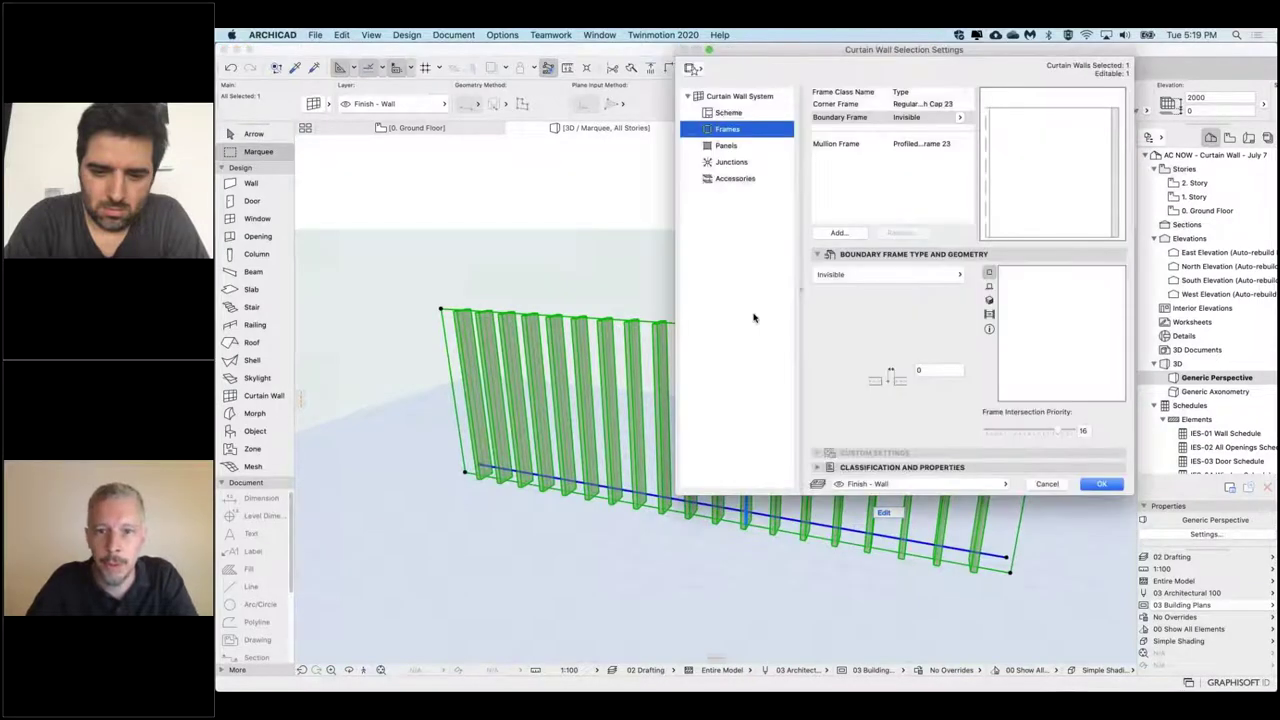
left_click(885, 144)
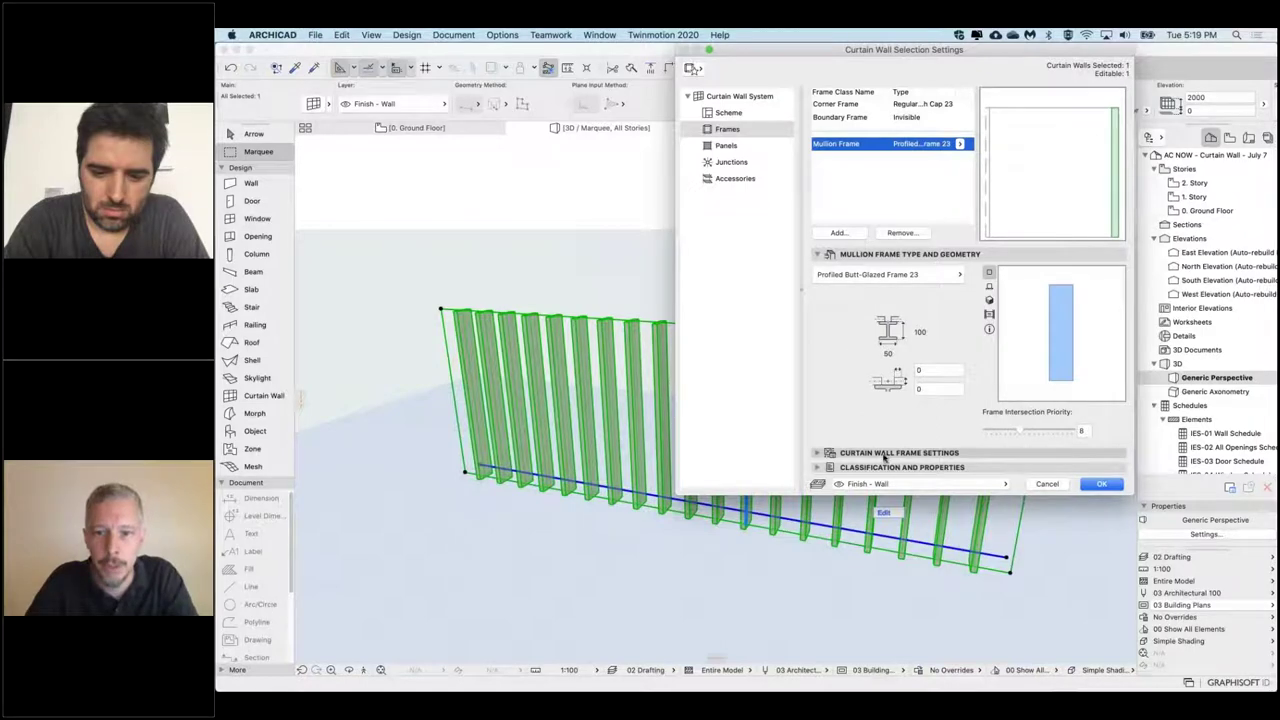
left_click(884, 455)
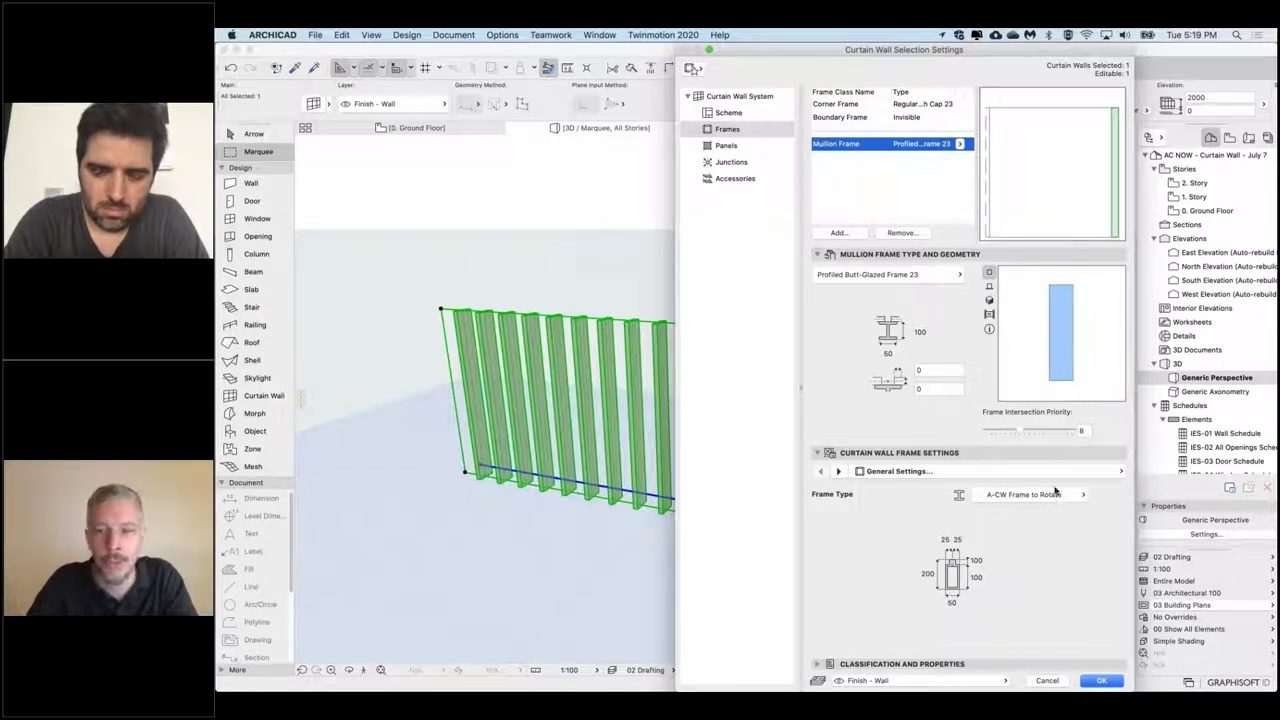
left_click(1050, 682)
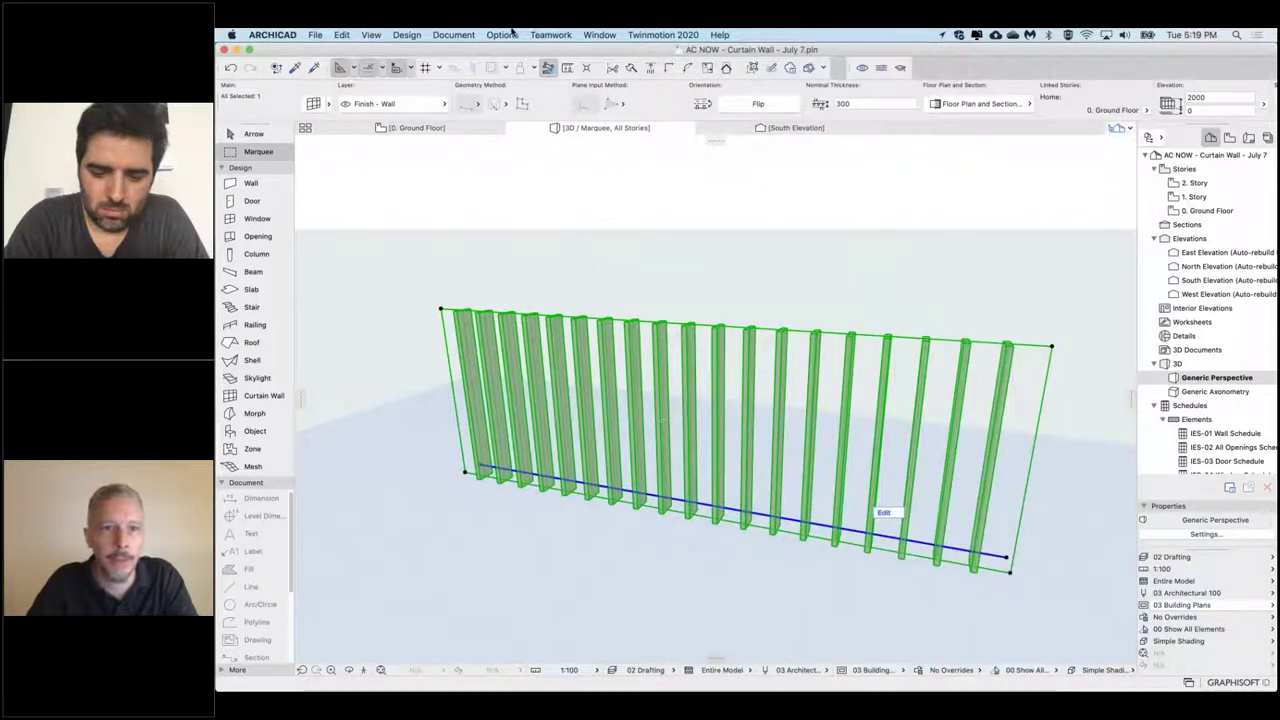
Step: Open the A-CW Frame to Rotate profile from the Profile Manager for editing
left_click(508, 35)
mouse_move(527, 50)
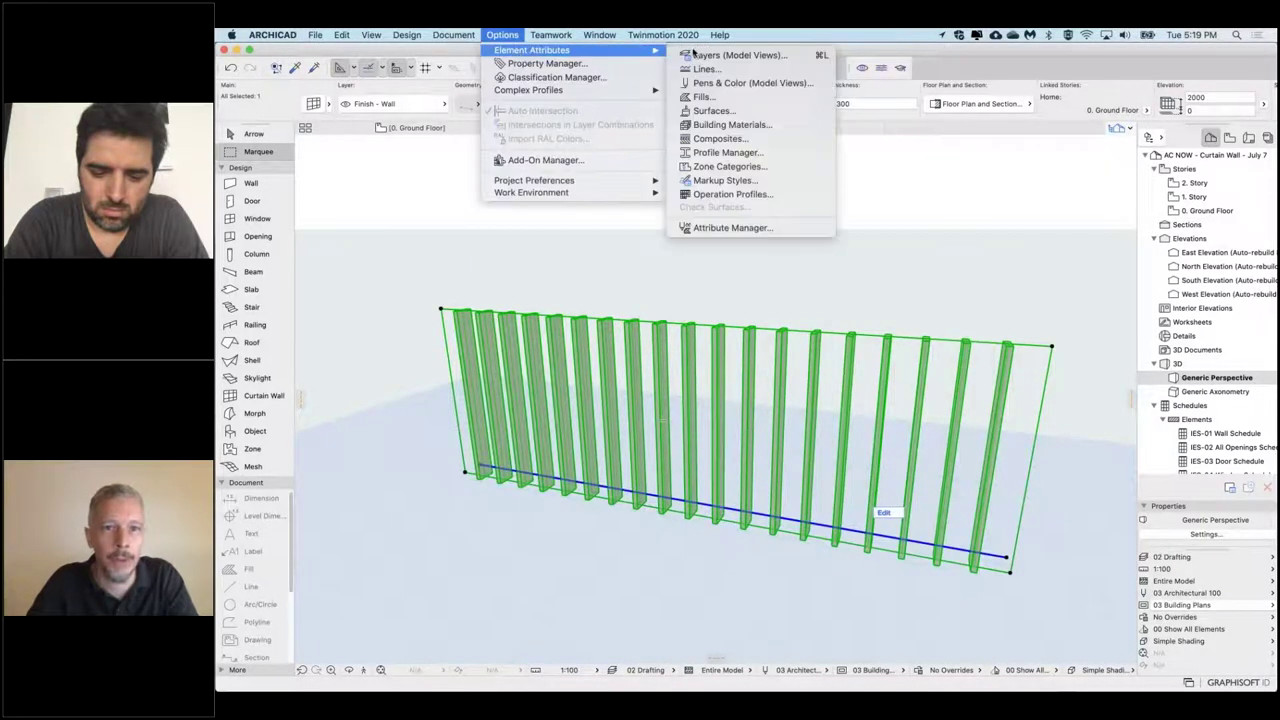
left_click(721, 152)
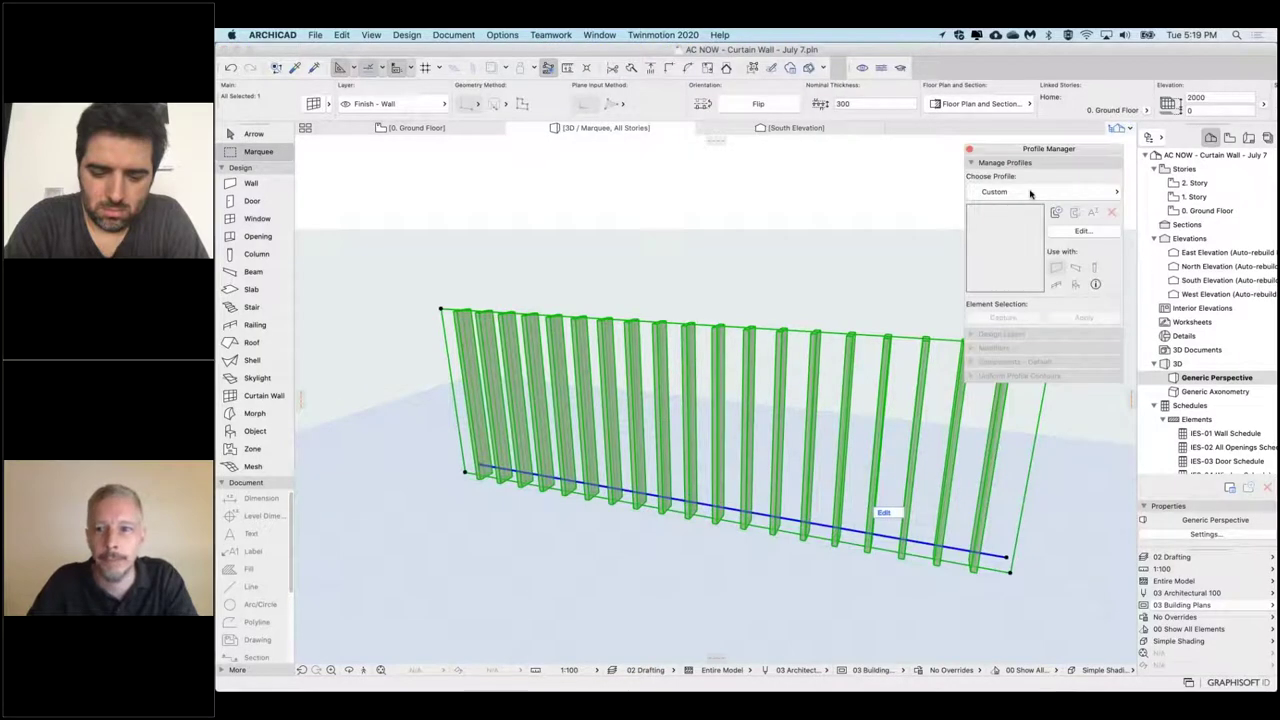
left_click(1031, 193)
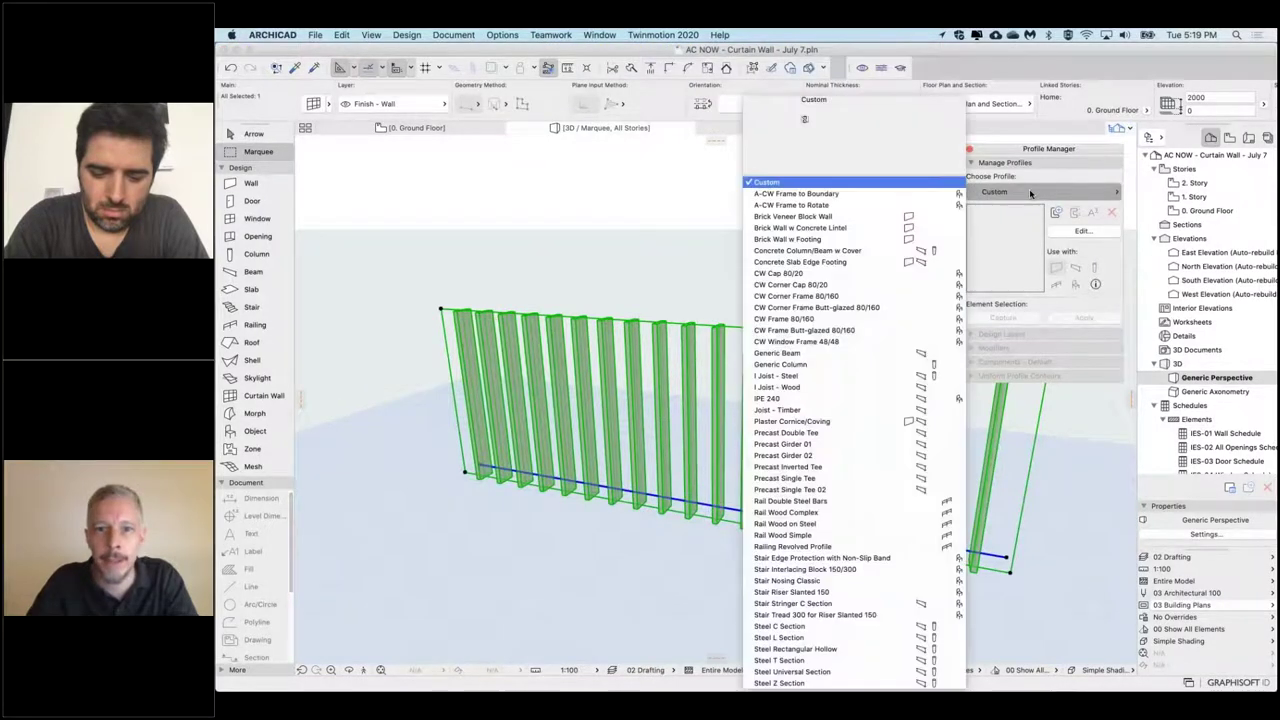
left_click(845, 207)
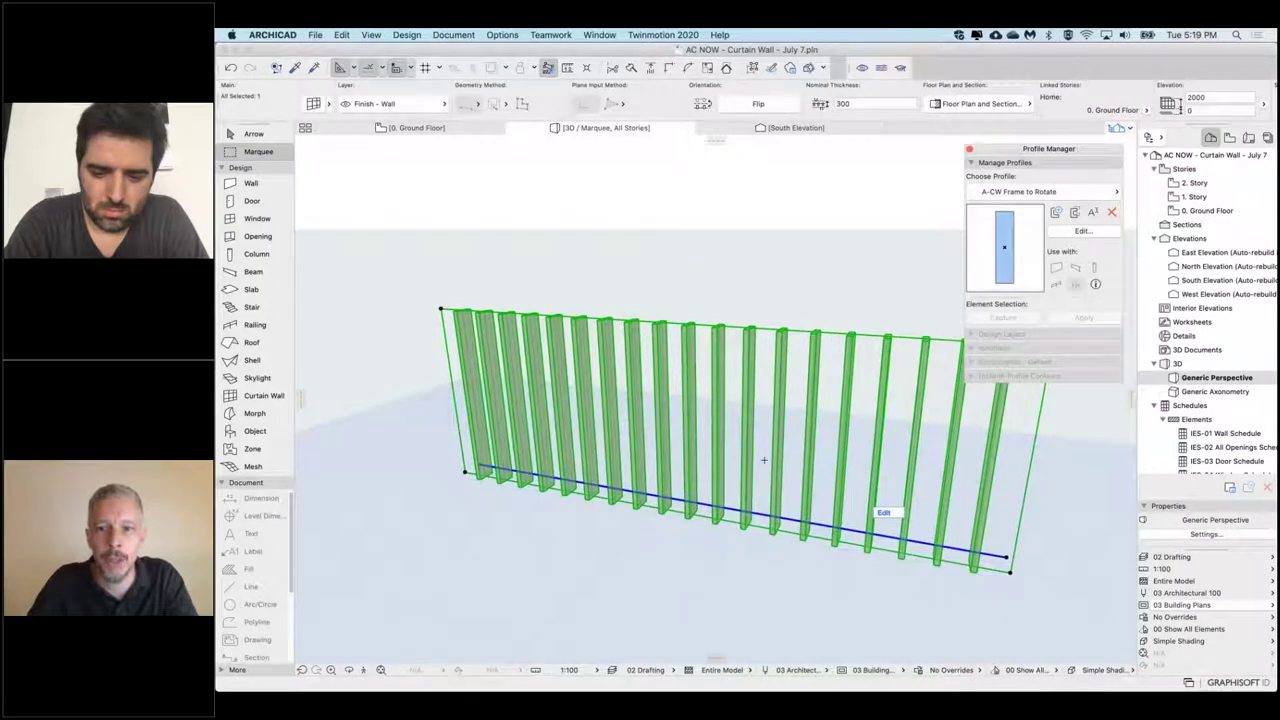
left_click(1080, 231)
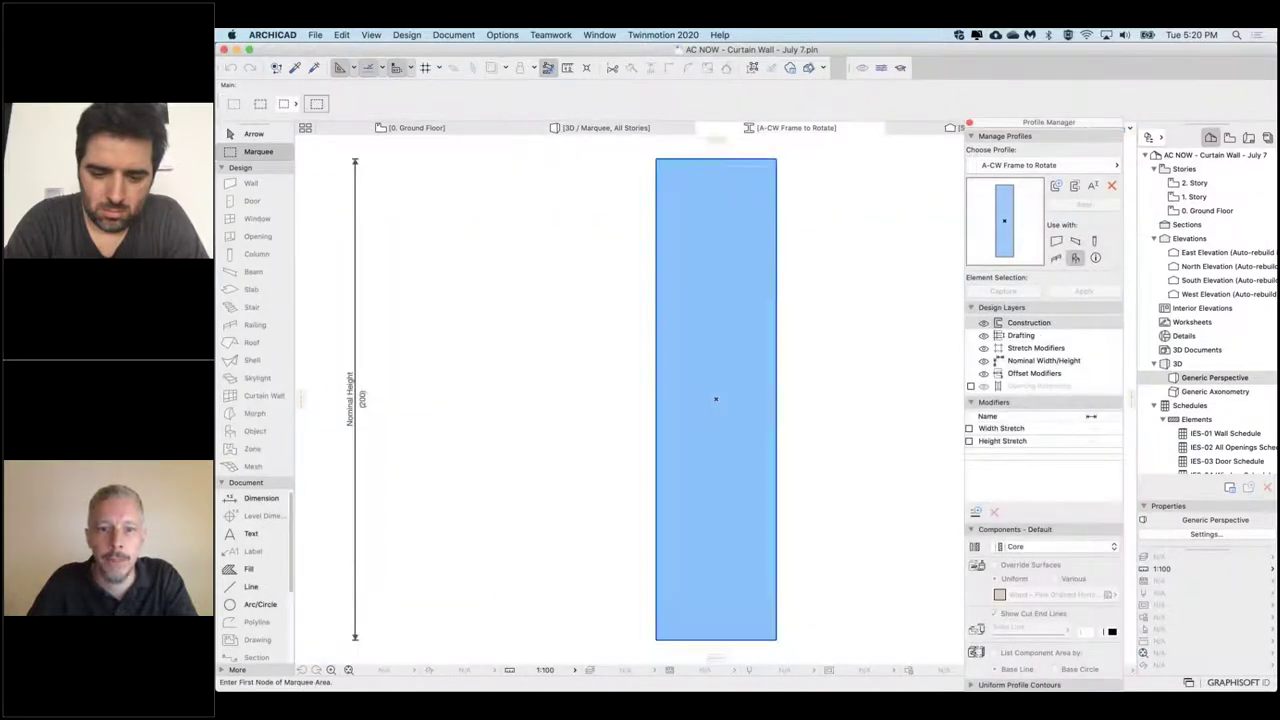
Step: Rotate the rectangular frame profile about 45° clockwise around its centre point, and save the profile
left_click(717, 399)
key("super+e")
left_click(717, 400)
left_click(716, 208)
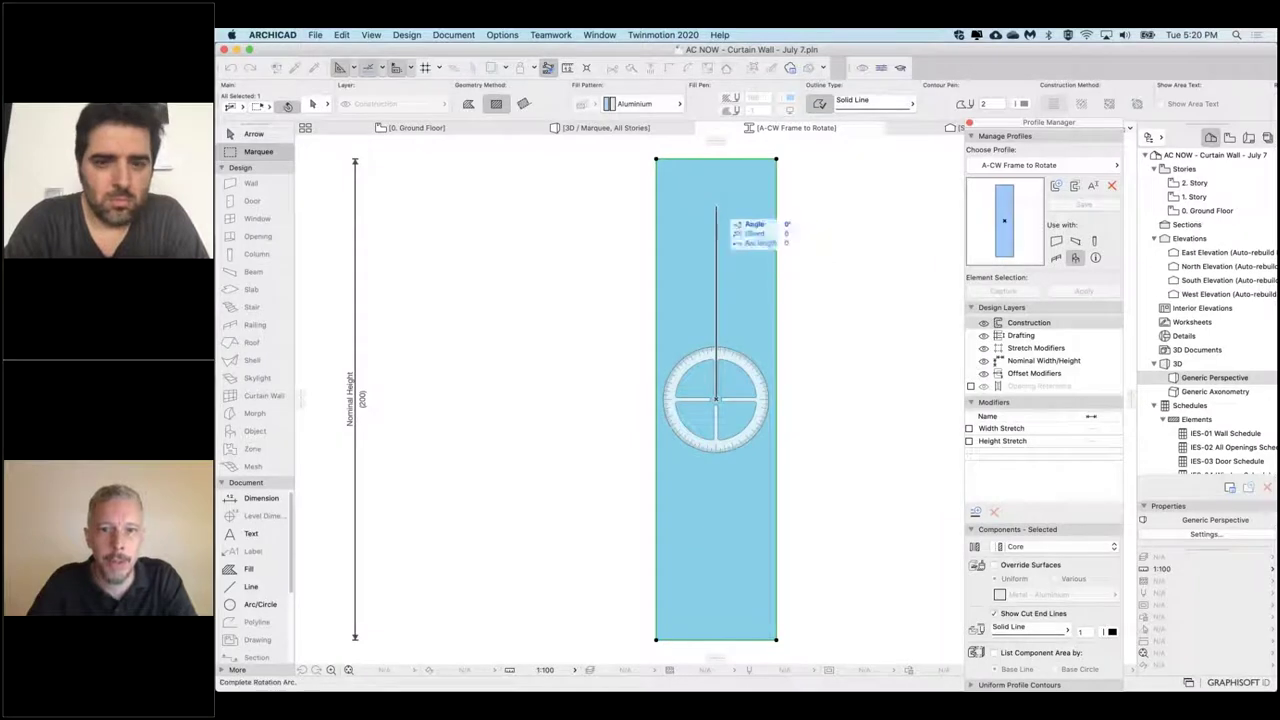
left_click(910, 258)
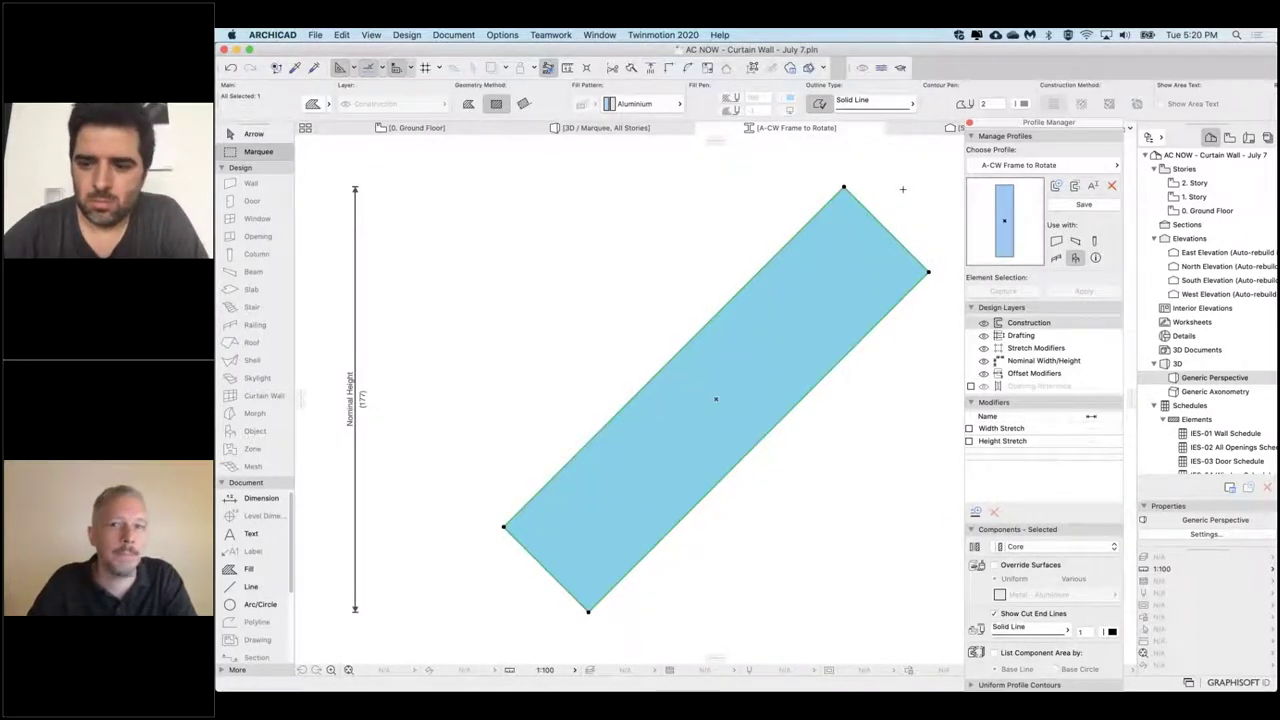
key("Escape")
left_click(1085, 204)
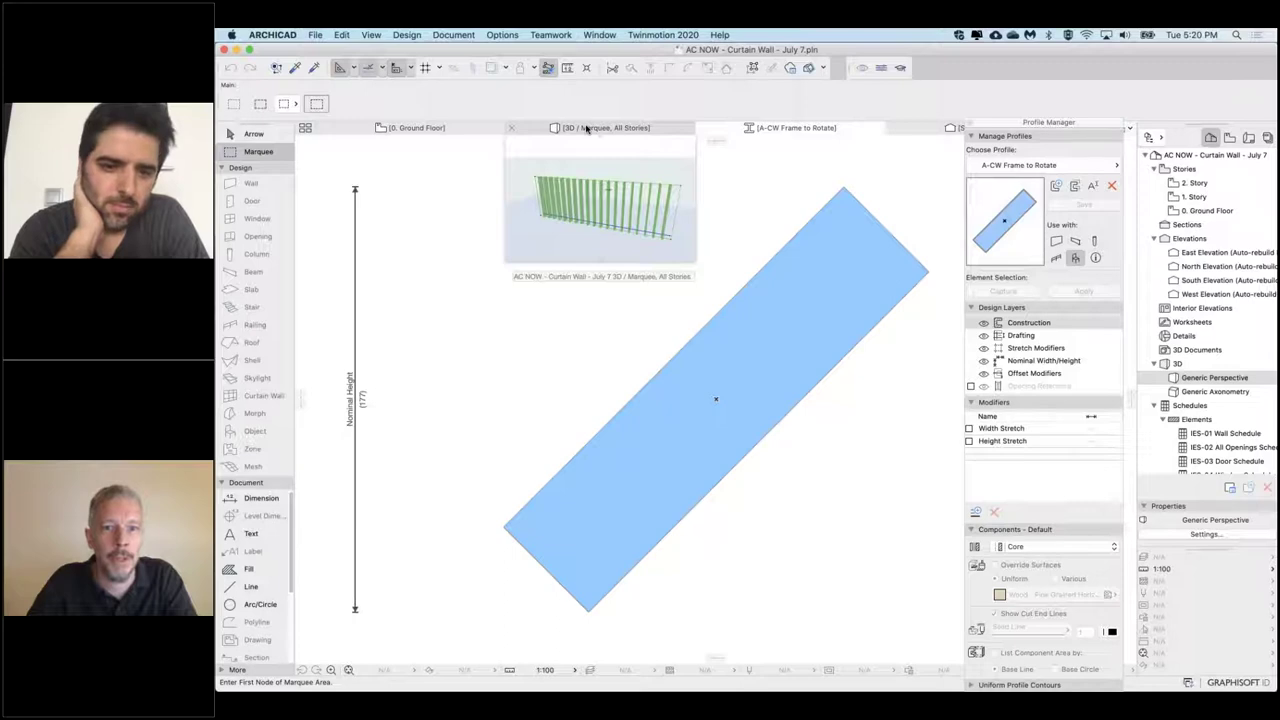
Step: Return to the 3D marquee view and examine the curtain wall's angled slats from several directions
left_click(587, 128)
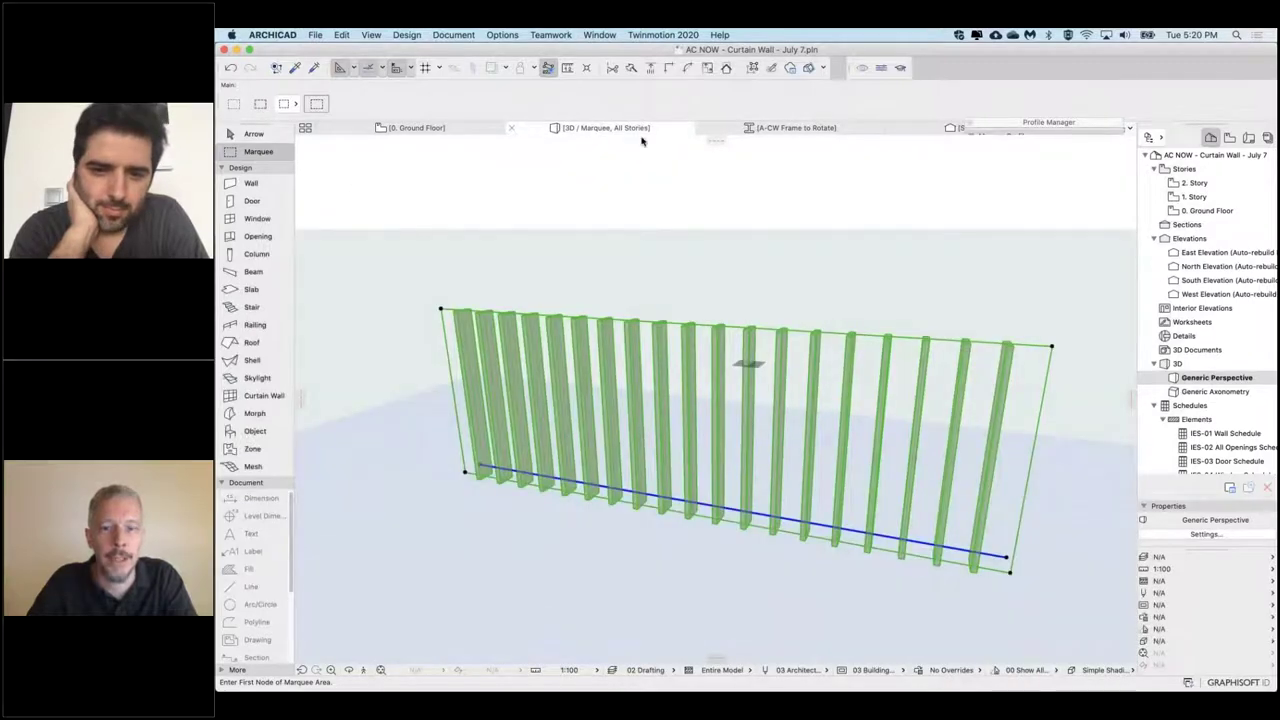
middle_click_drag(697, 280, 860, 275, "shift")
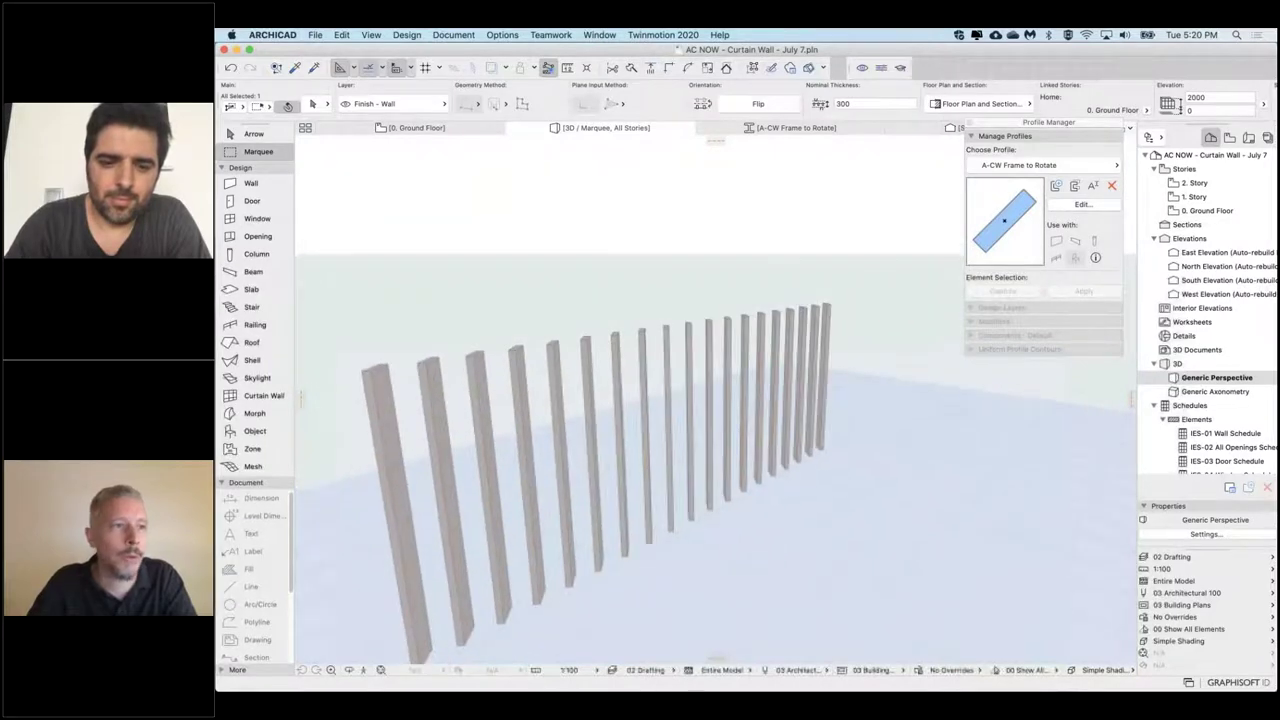
middle_click_drag(728, 578, 825, 520)
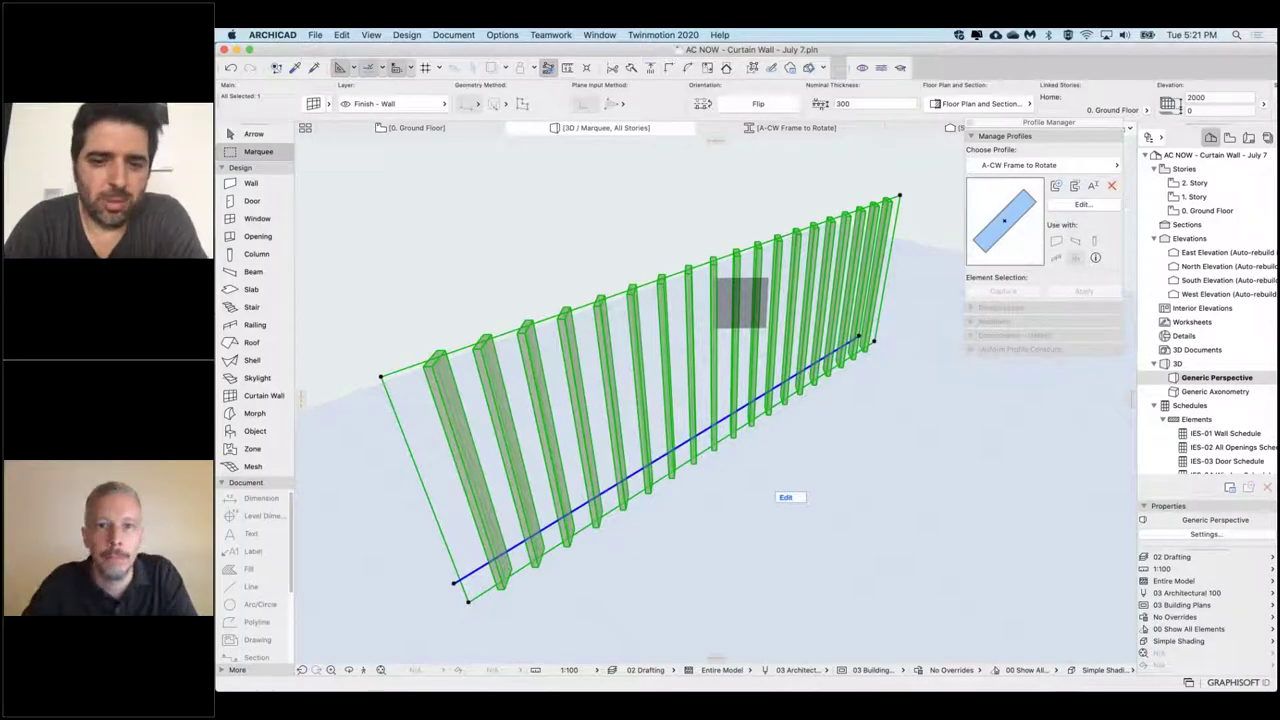
middle_click_drag(742, 303, 696, 292, "shift")
middle_click_drag(880, 480, 890, 480, "shift")
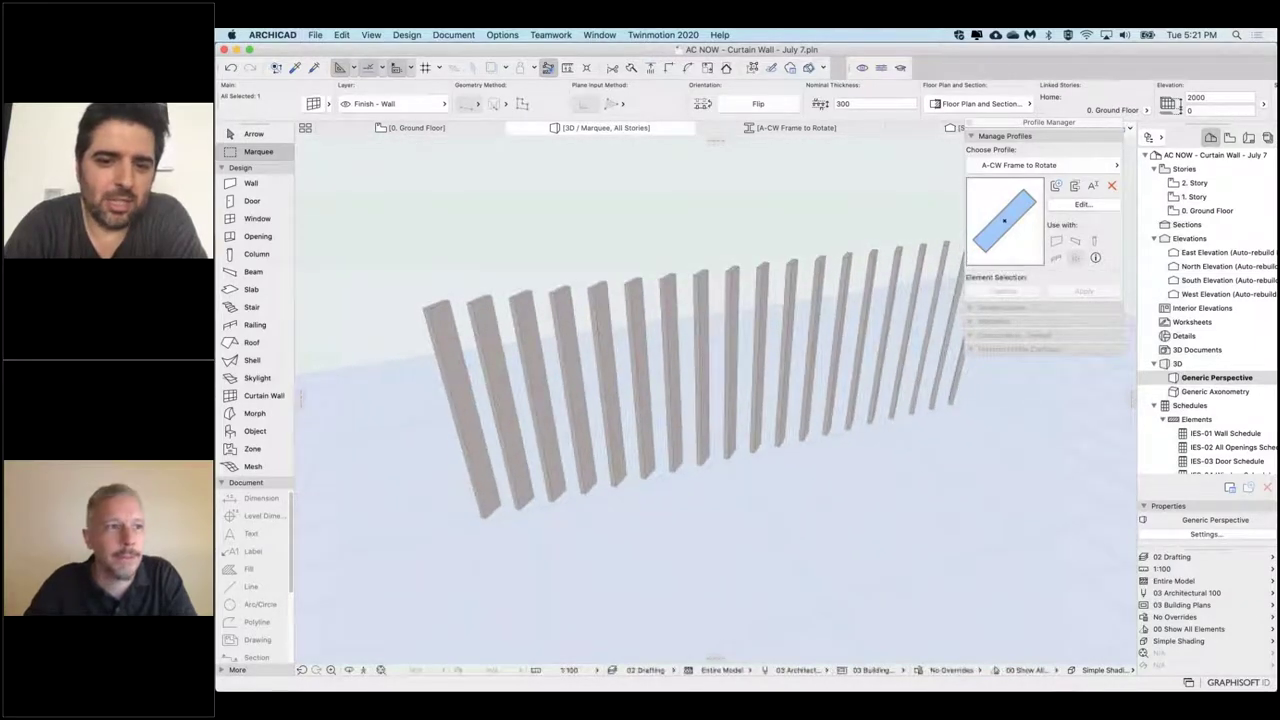
left_click(737, 303)
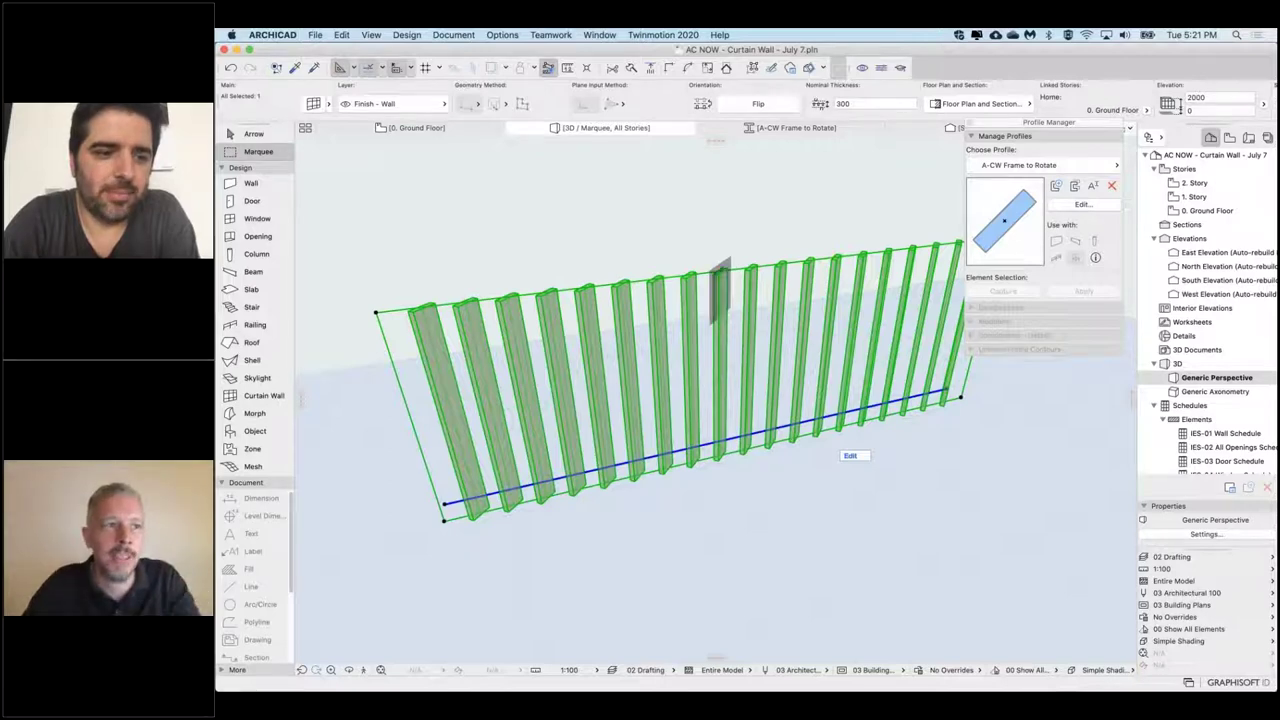
left_click(850, 455)
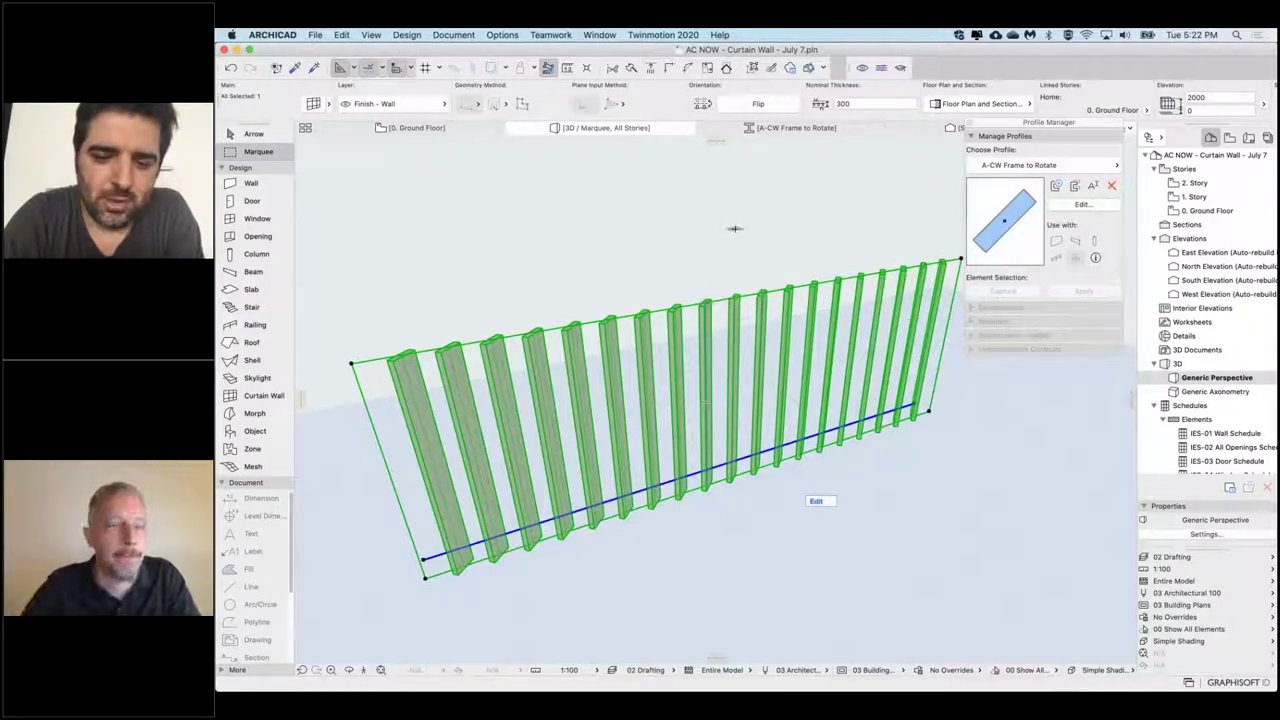
left_click(816, 501)
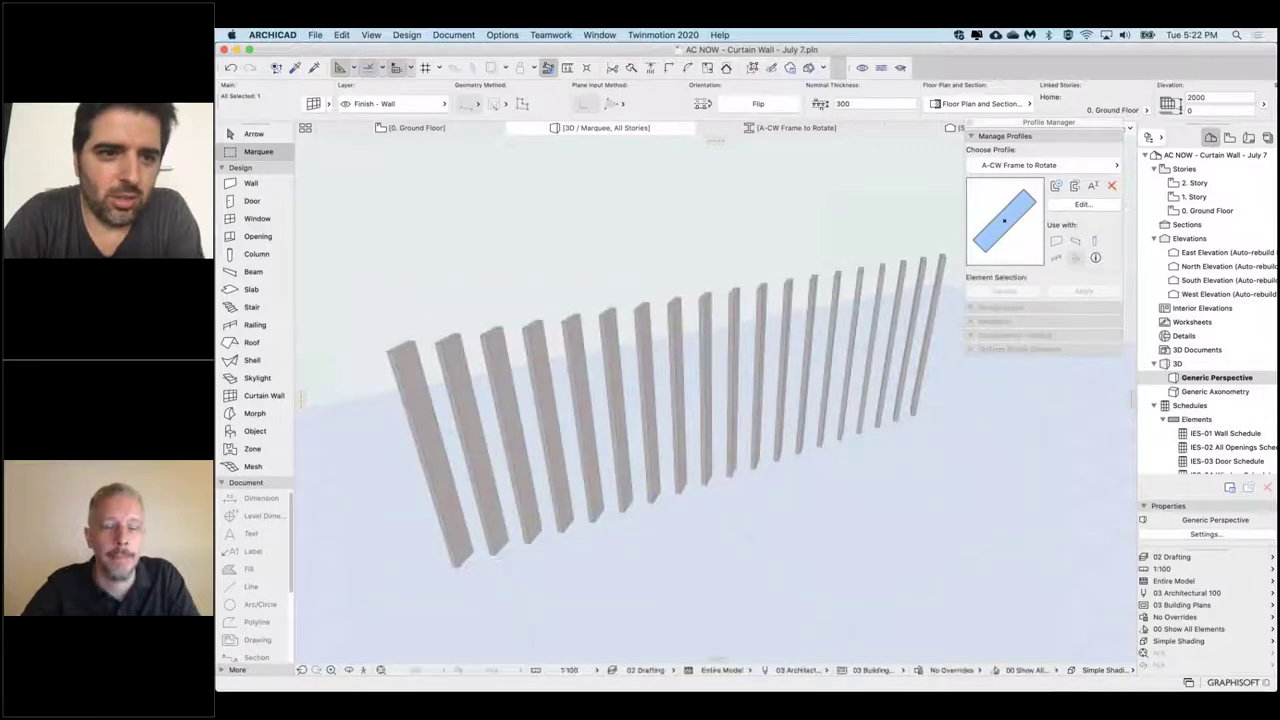
scroll(735, 229, "up", 1)
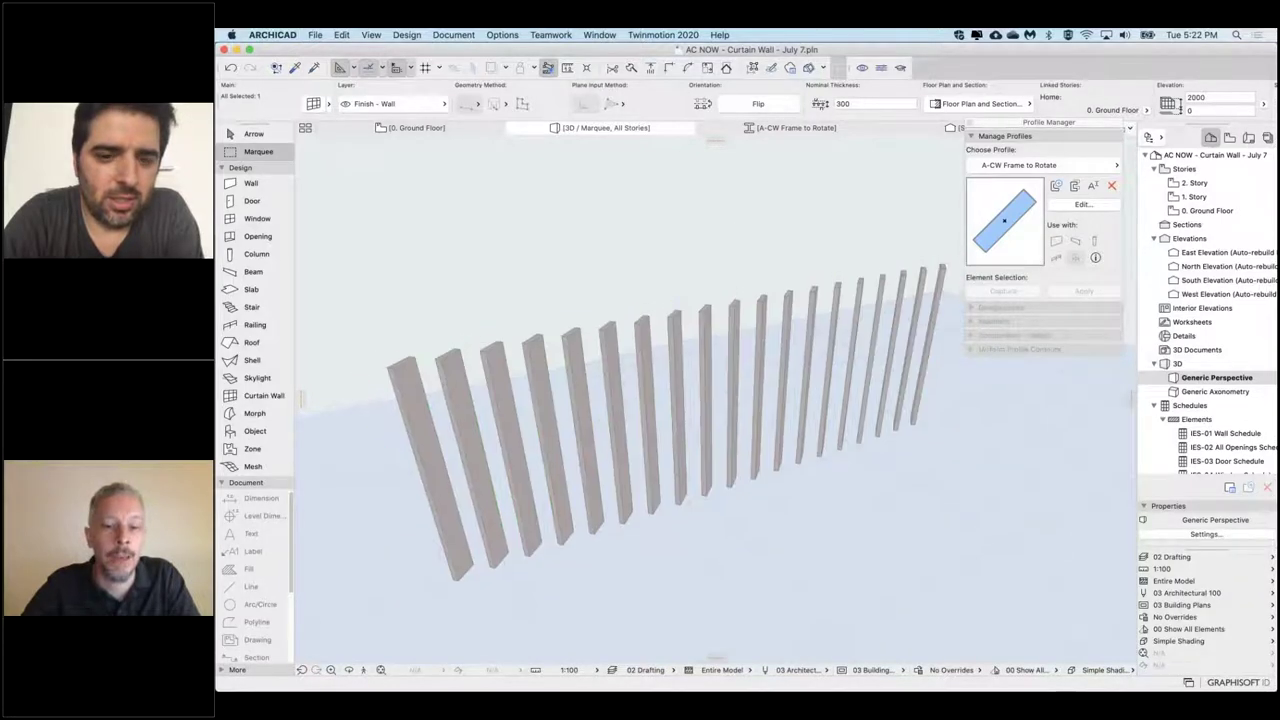
Step: Open the selected curtain wall's scheme settings and change the pattern's upper horizontal division line to a Mullion Frame
left_click(735, 228)
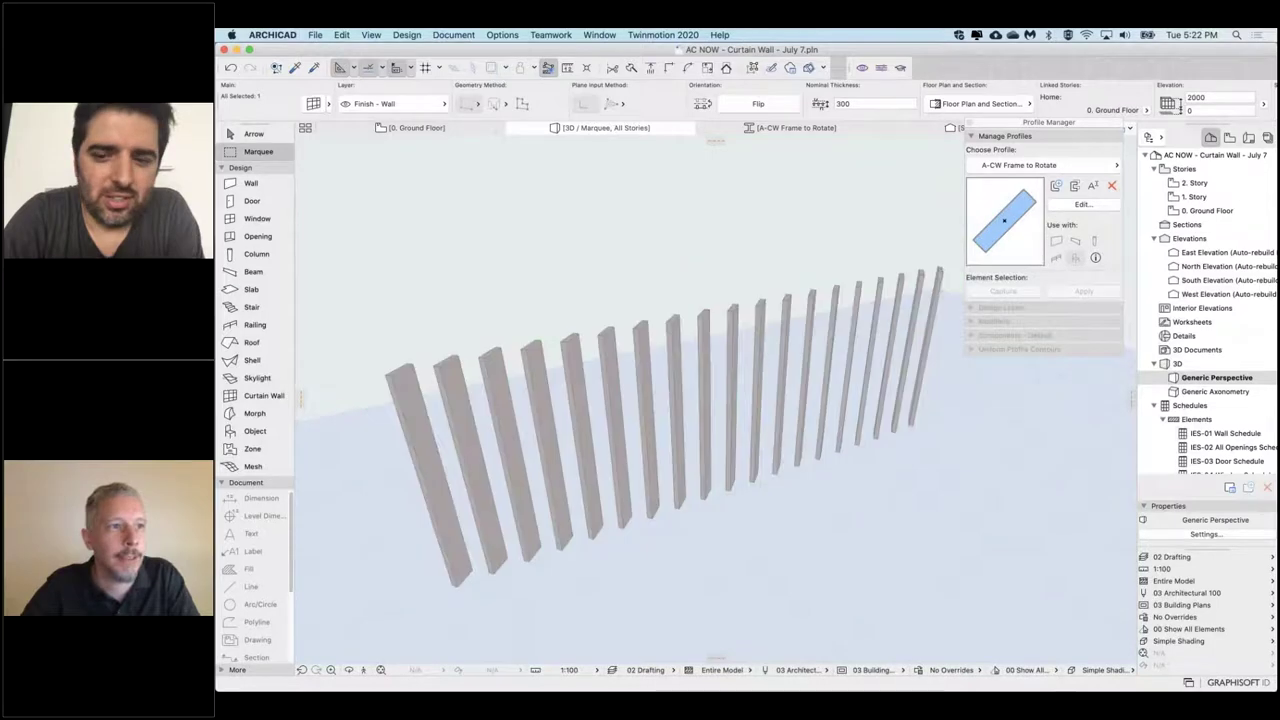
key("ctrl+a")
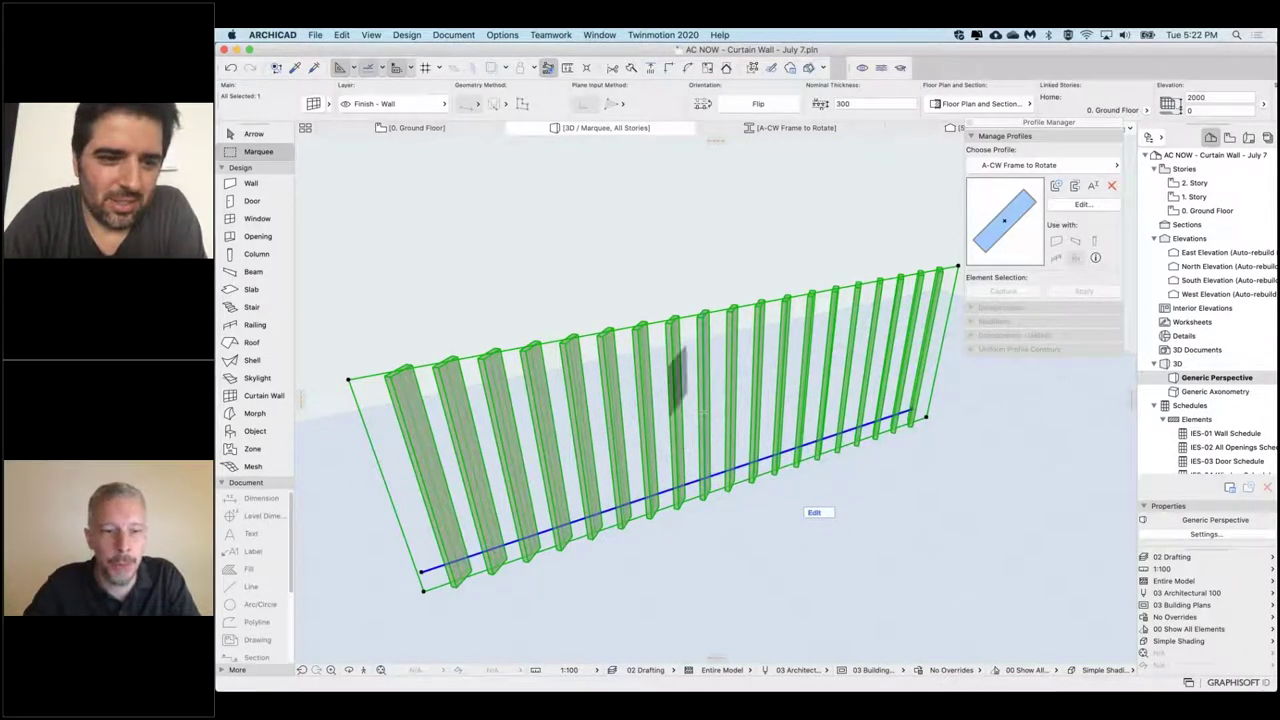
middle_click_drag(668, 321, 668, 306, "shift")
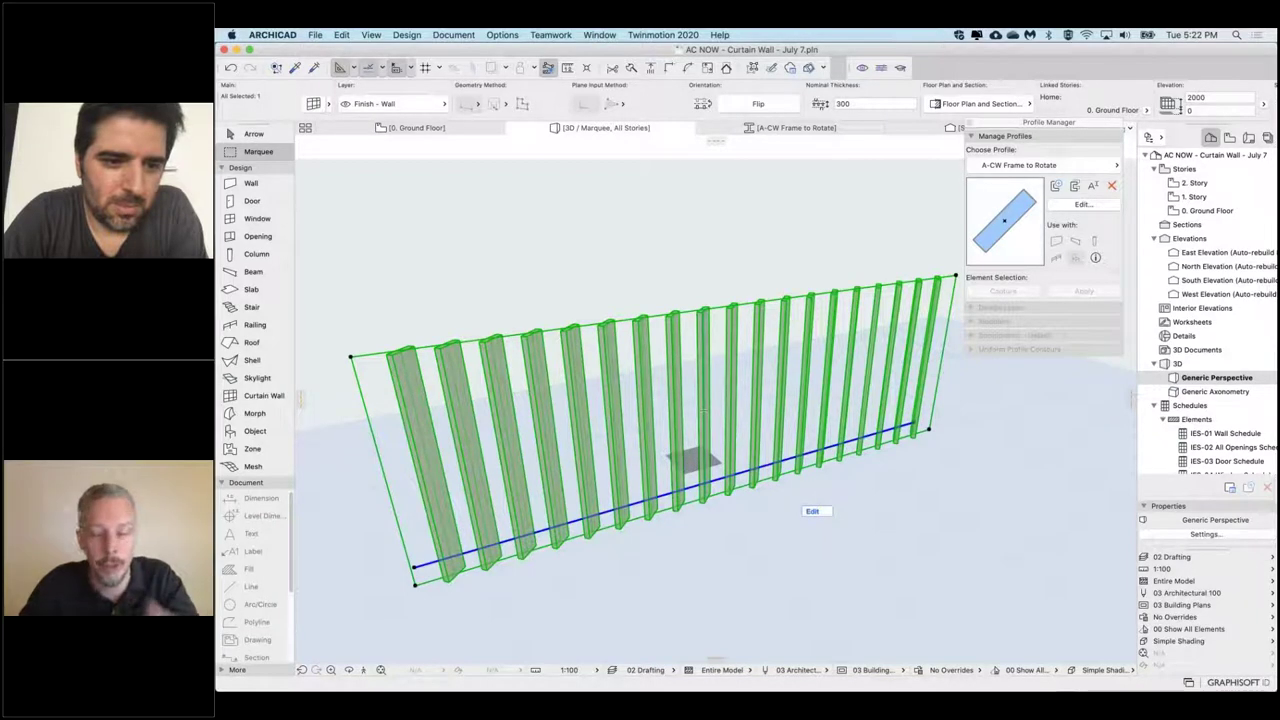
double_click(690, 452)
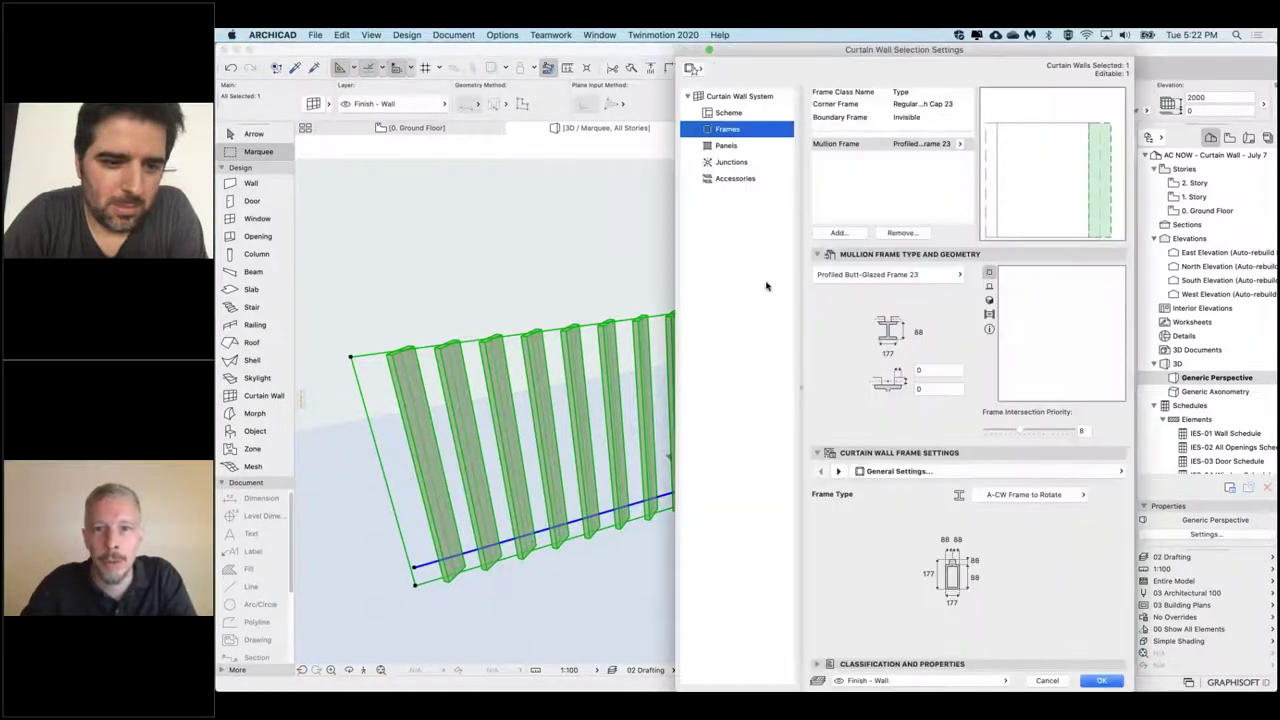
left_click(722, 113)
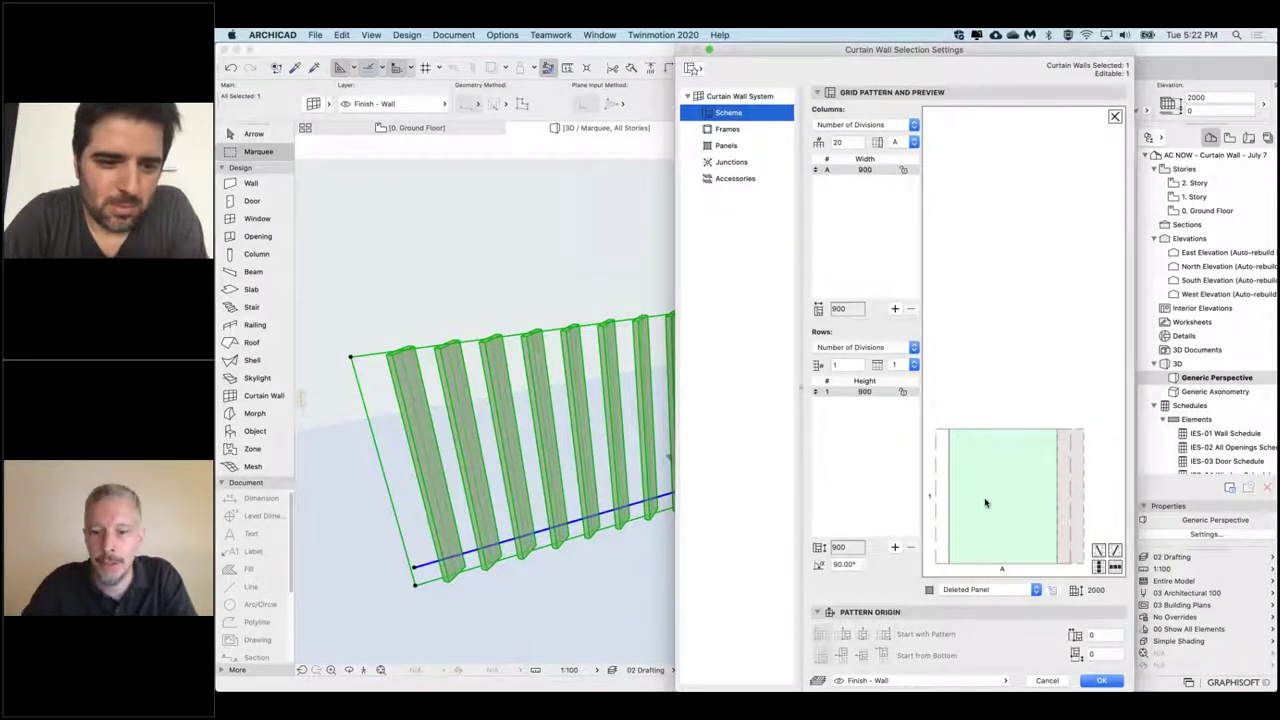
left_click(1077, 469)
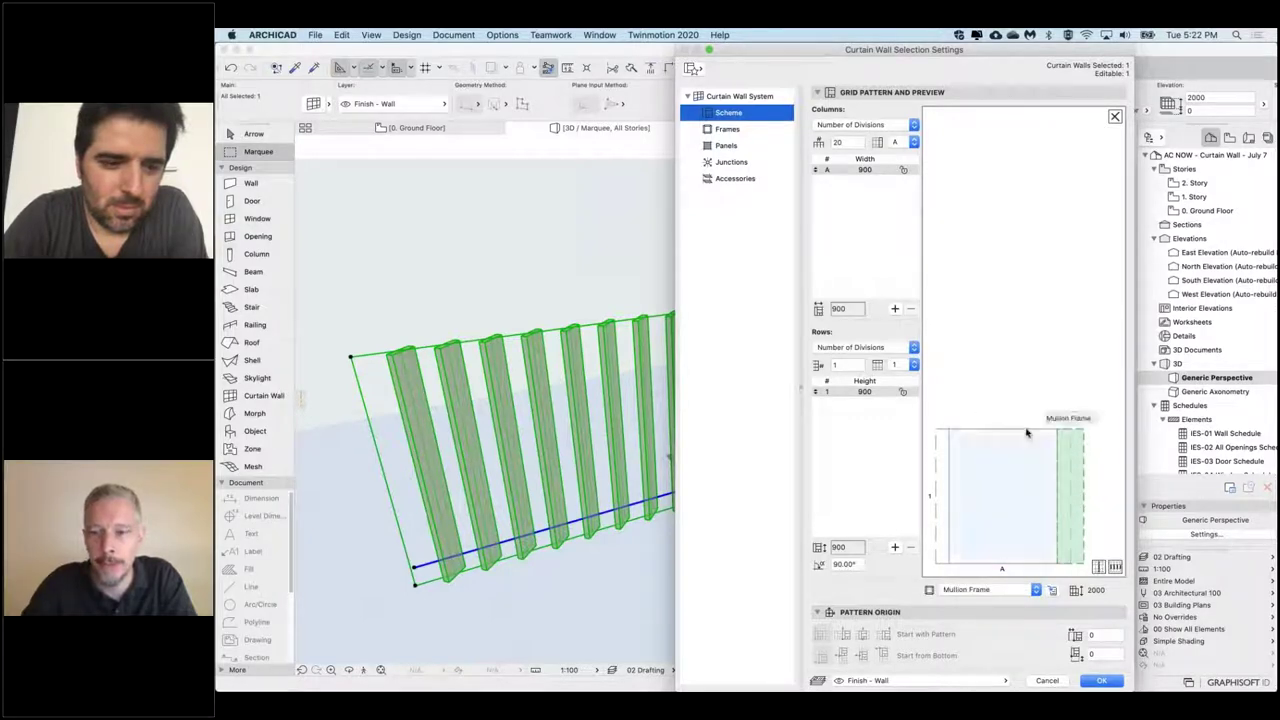
left_click(990, 431)
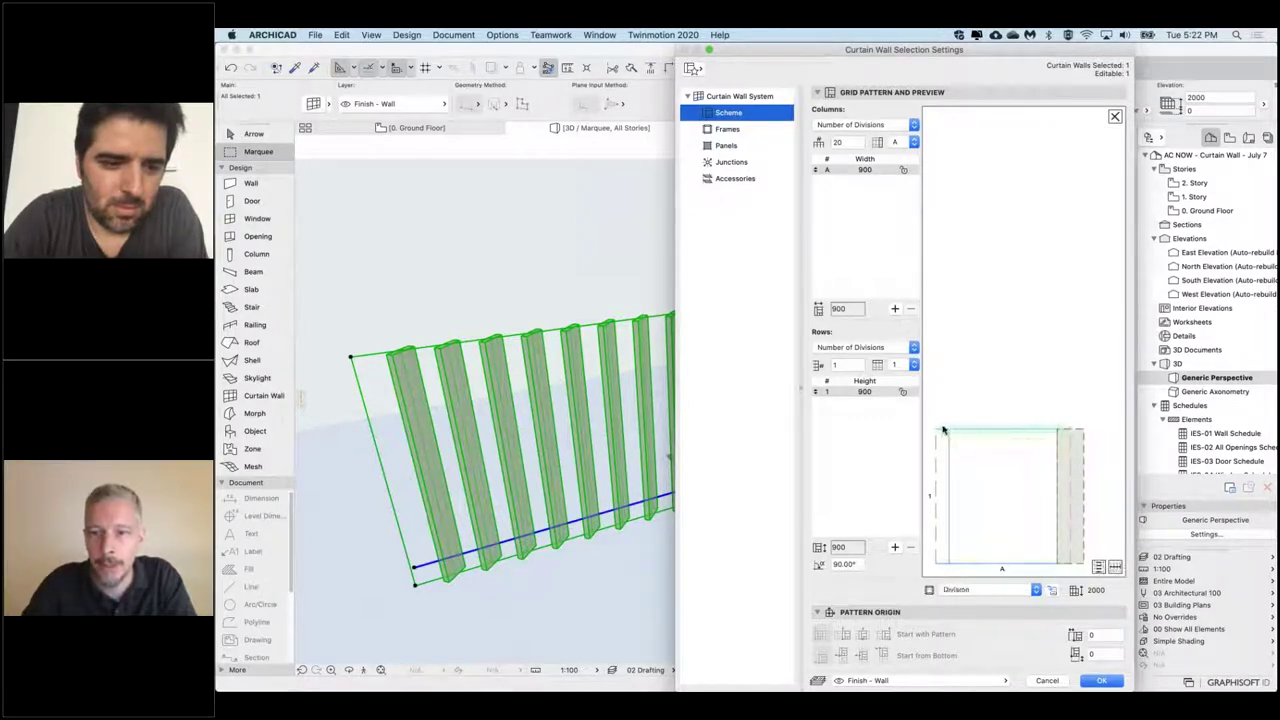
left_click(968, 590)
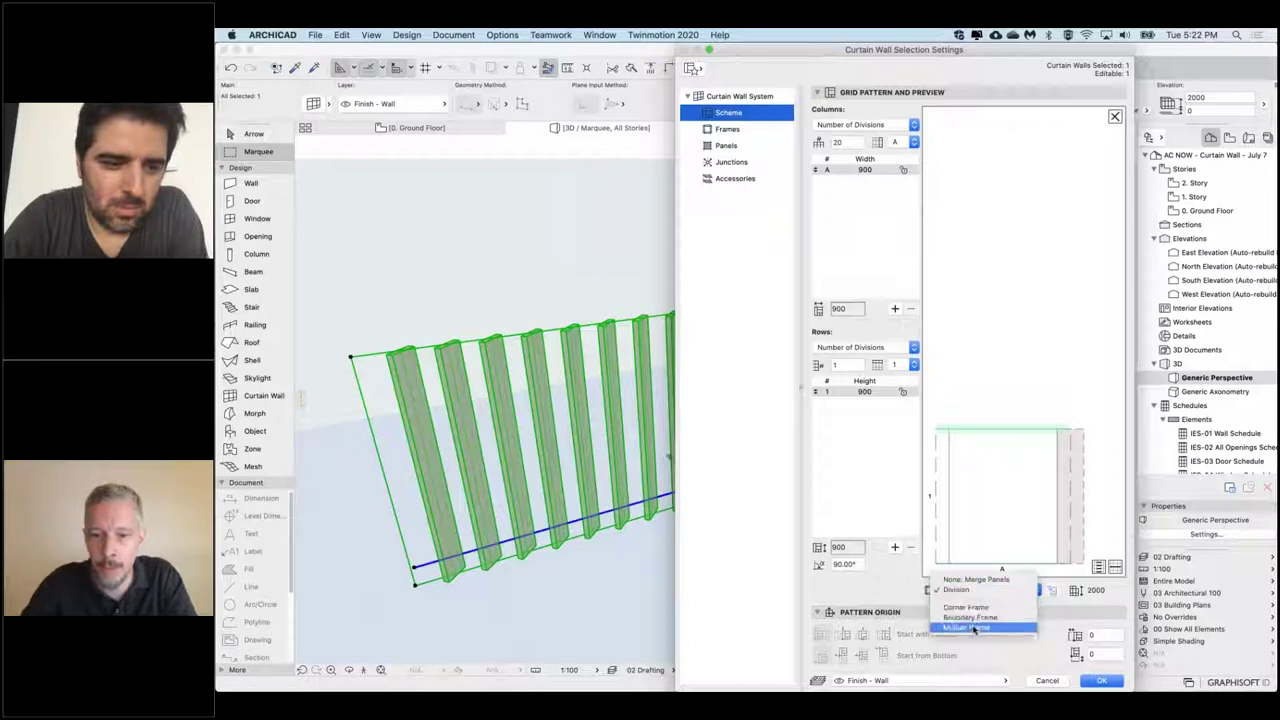
left_click(973, 628)
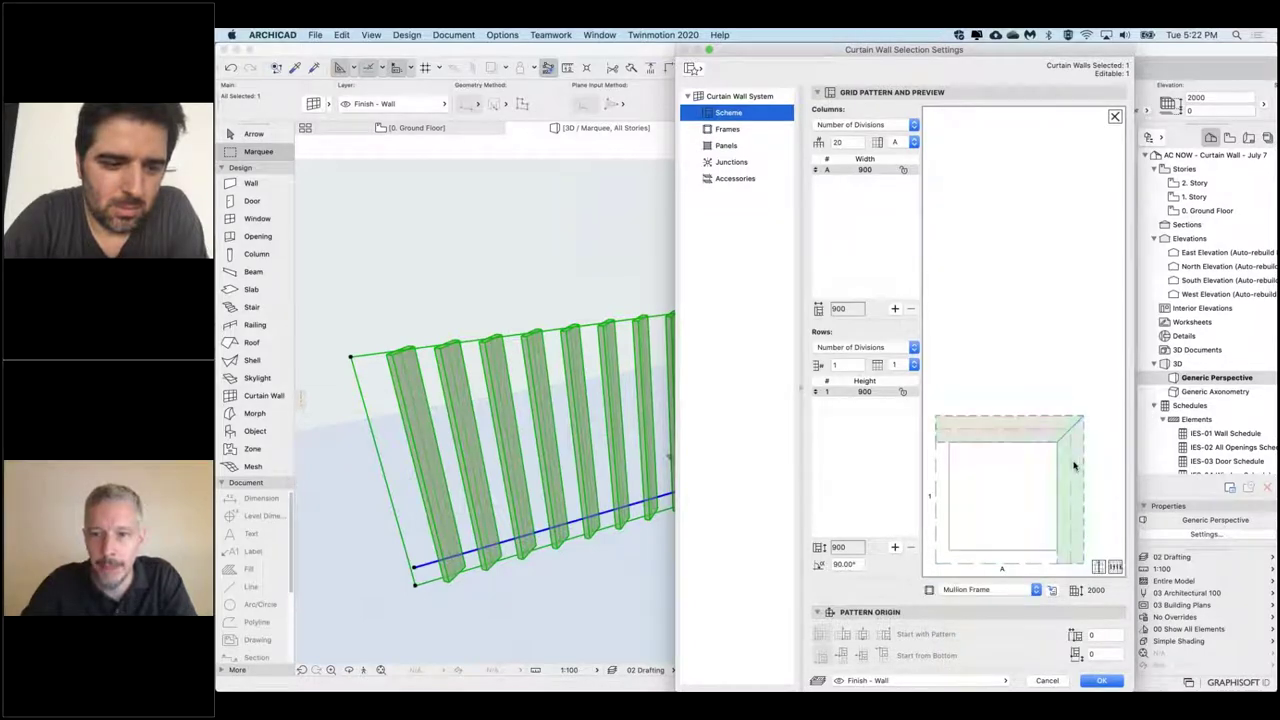
Step: Set the scheme's vertical mullion line to None: Merge Panels
left_click(975, 590)
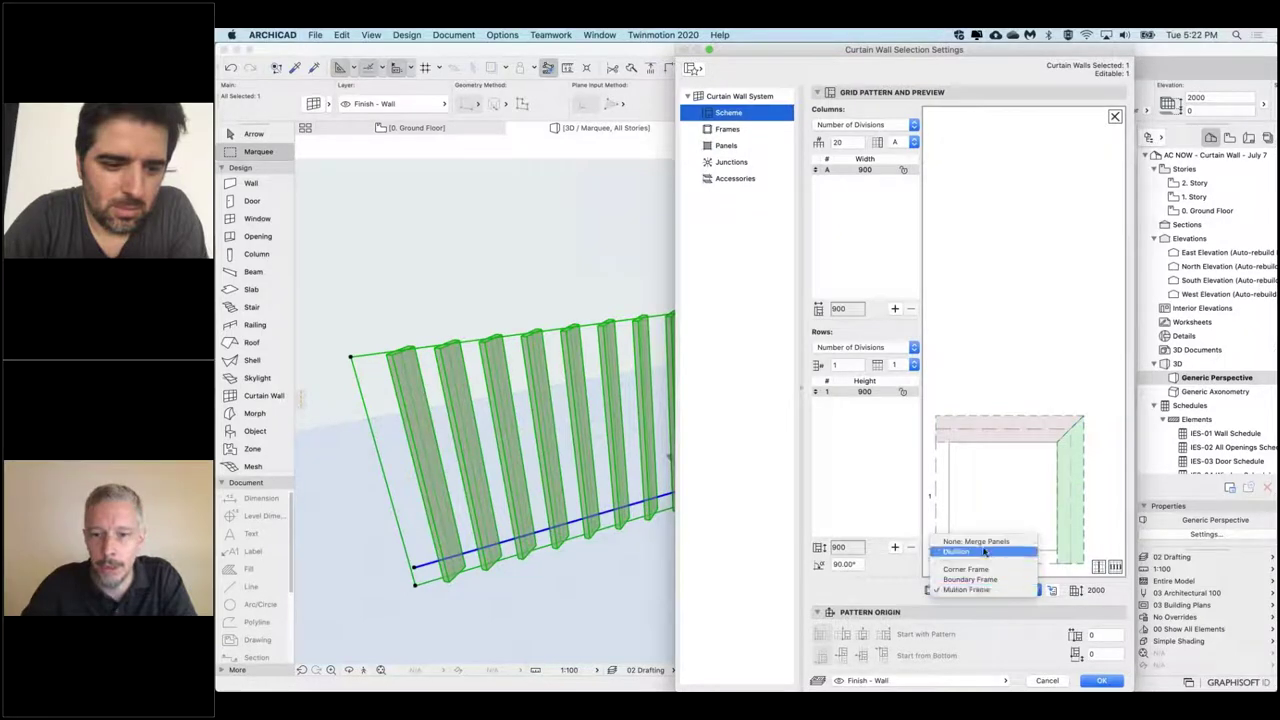
left_click(982, 543)
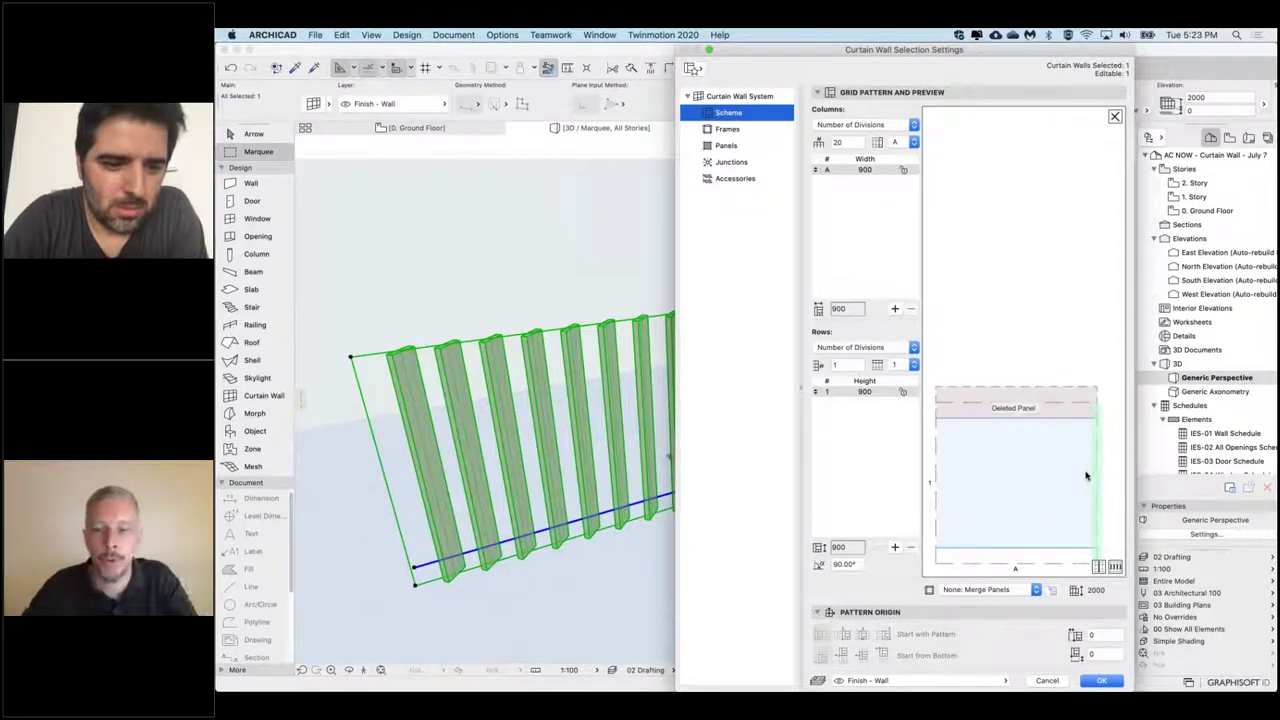
left_click(1008, 403)
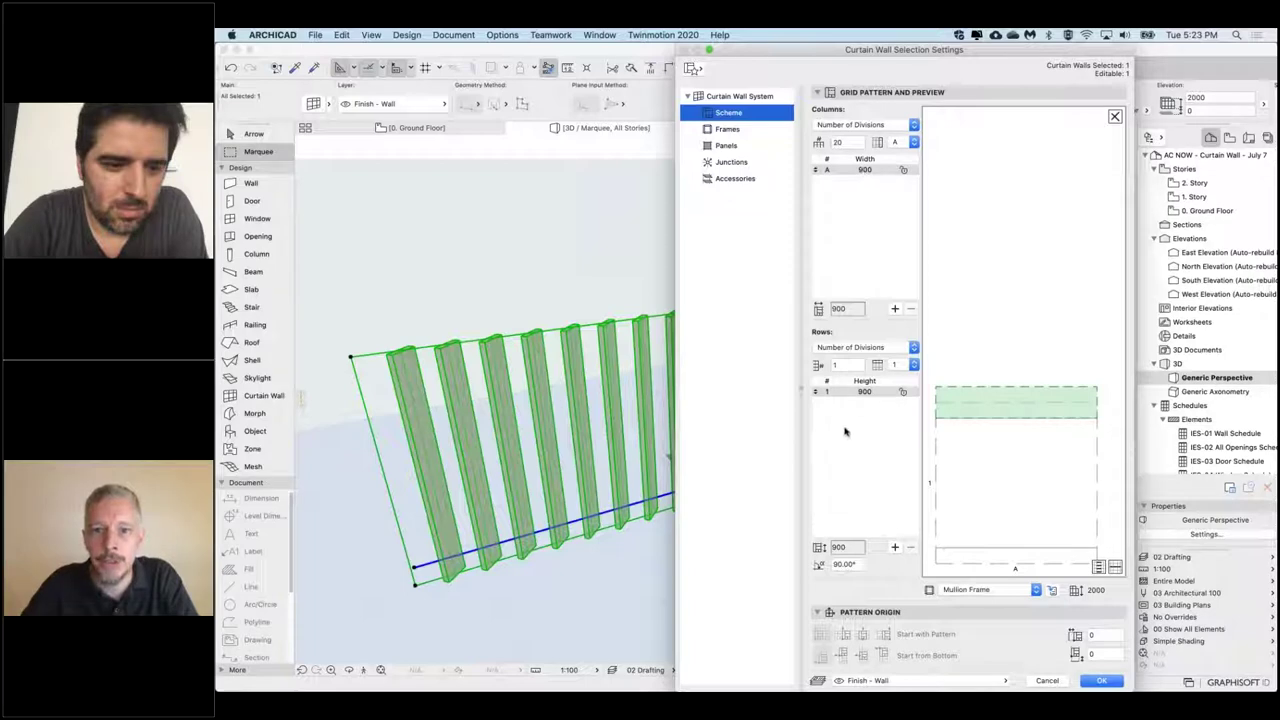
Step: Change the row distribution to Best Division with a height of 500
left_click(848, 347)
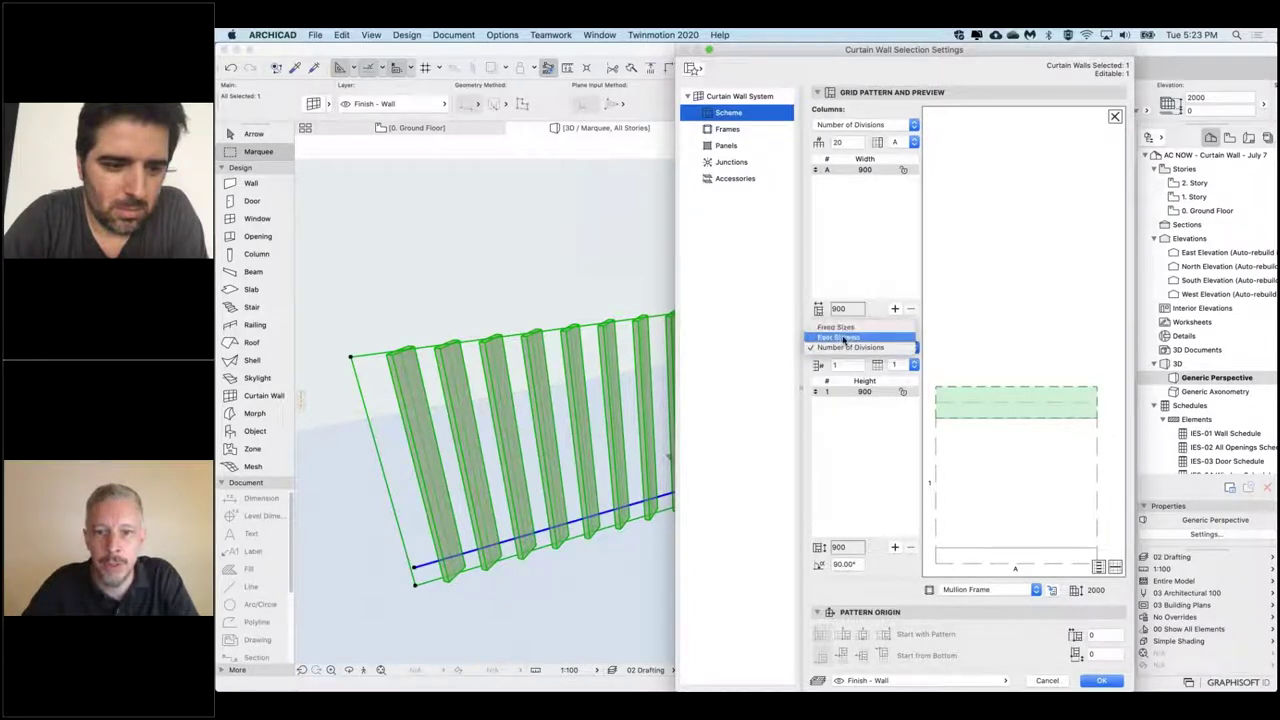
left_click(843, 338)
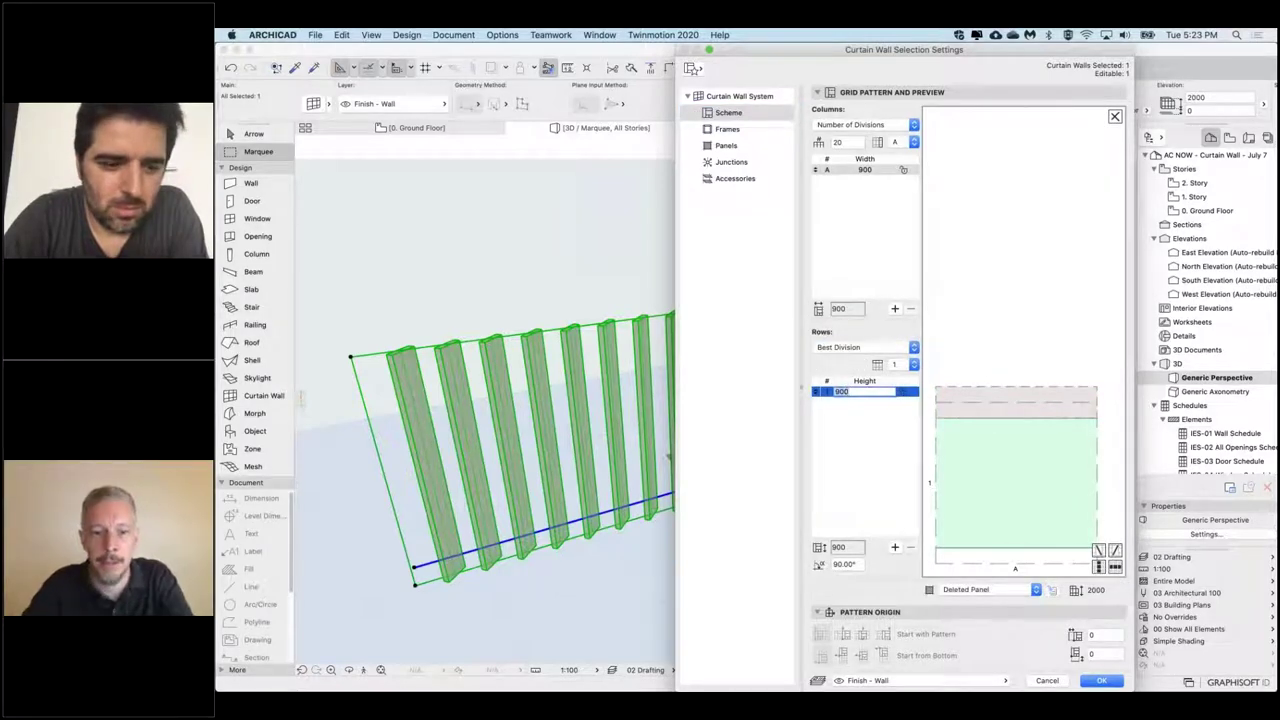
type("500")
key("Return")
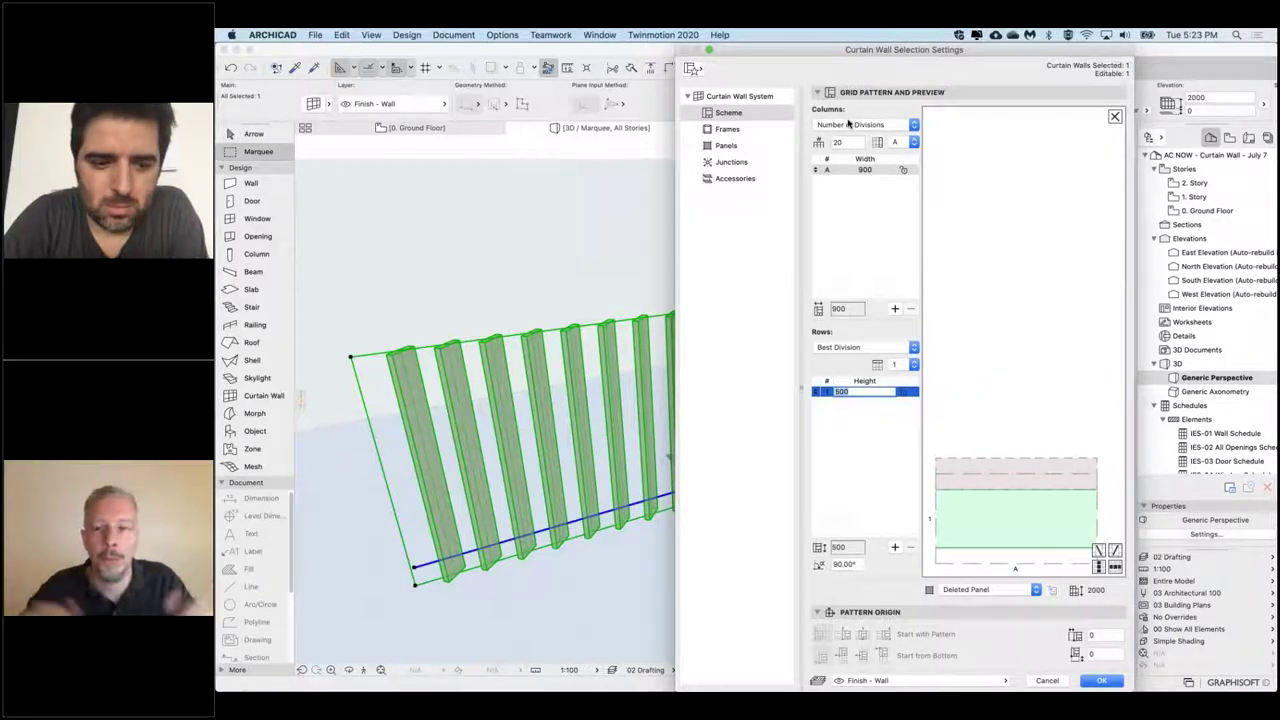
Step: Reduce the columns to 1 division and apply the settings to the curtain wall
left_click_drag(848, 142, 818, 142)
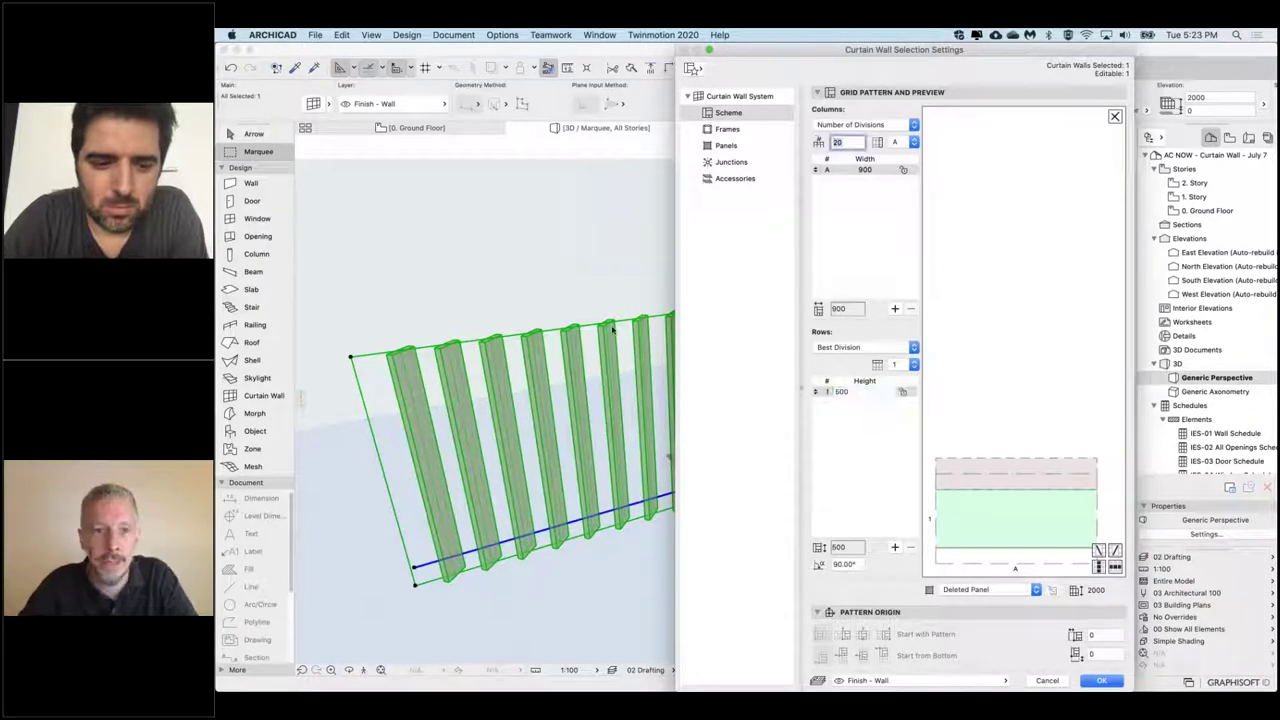
type("1")
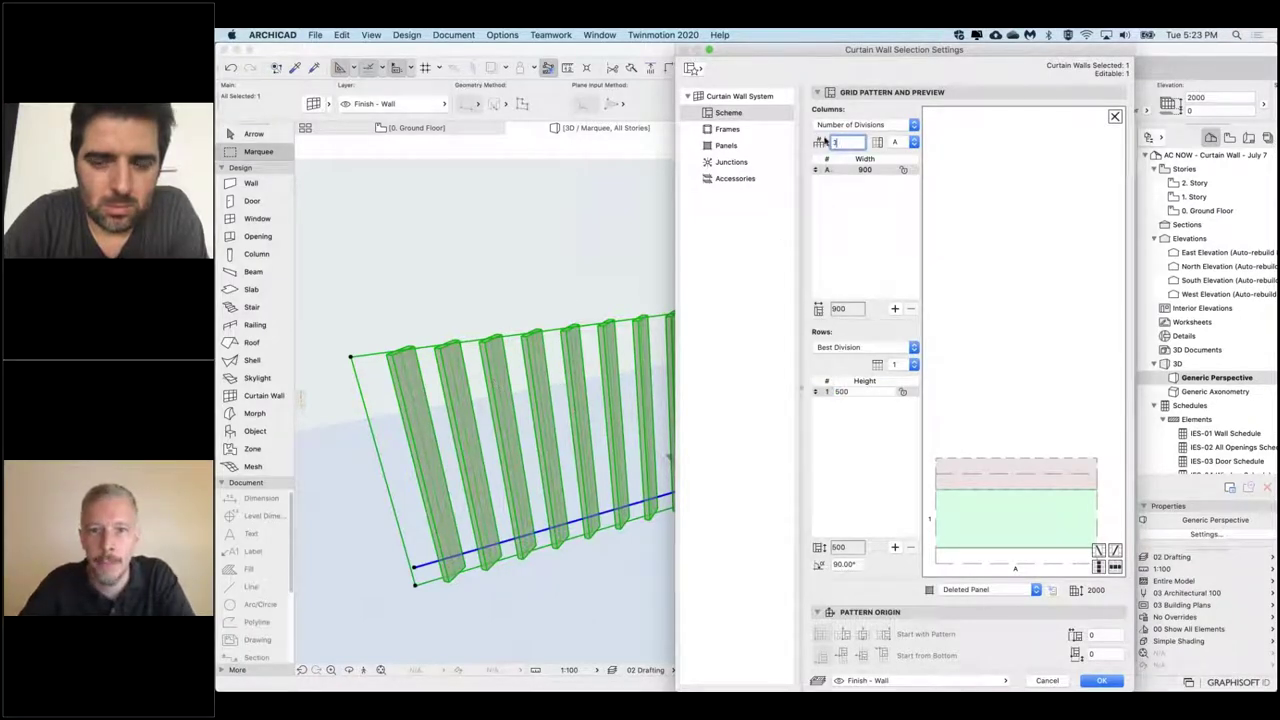
key("Tab")
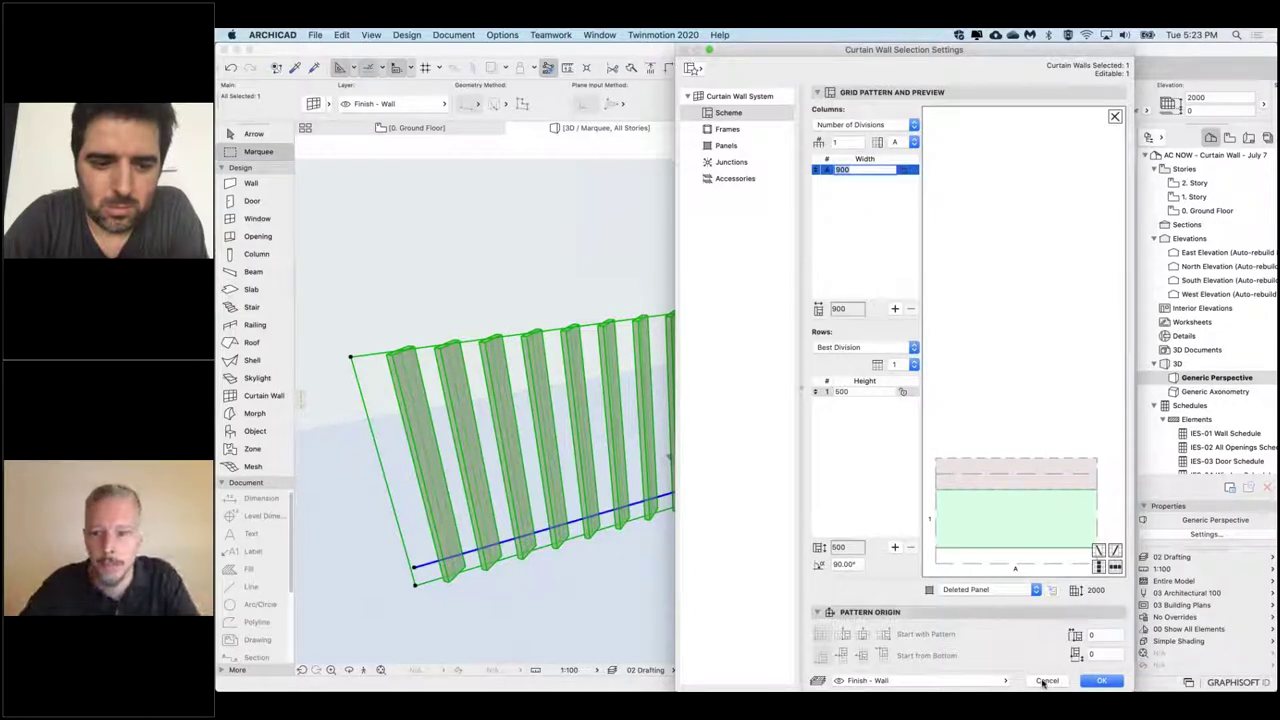
left_click(1103, 681)
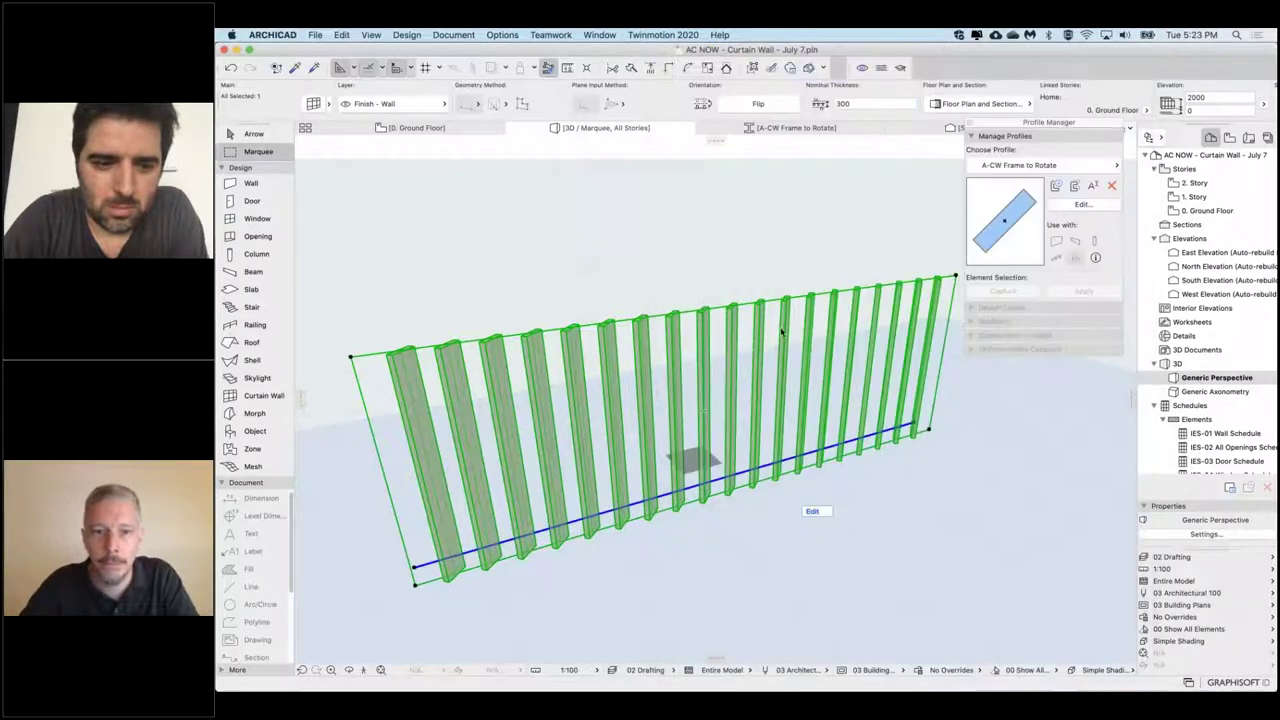
Step: Reopen the curtain wall's scheme and apply a smaller row height to space the horizontal slats more closely
mouse_move(690, 400)
middle_mouse_down("shift")
mouse_move(690, 345)
mouse_move(692, 378)
middle_mouse_up("shift")
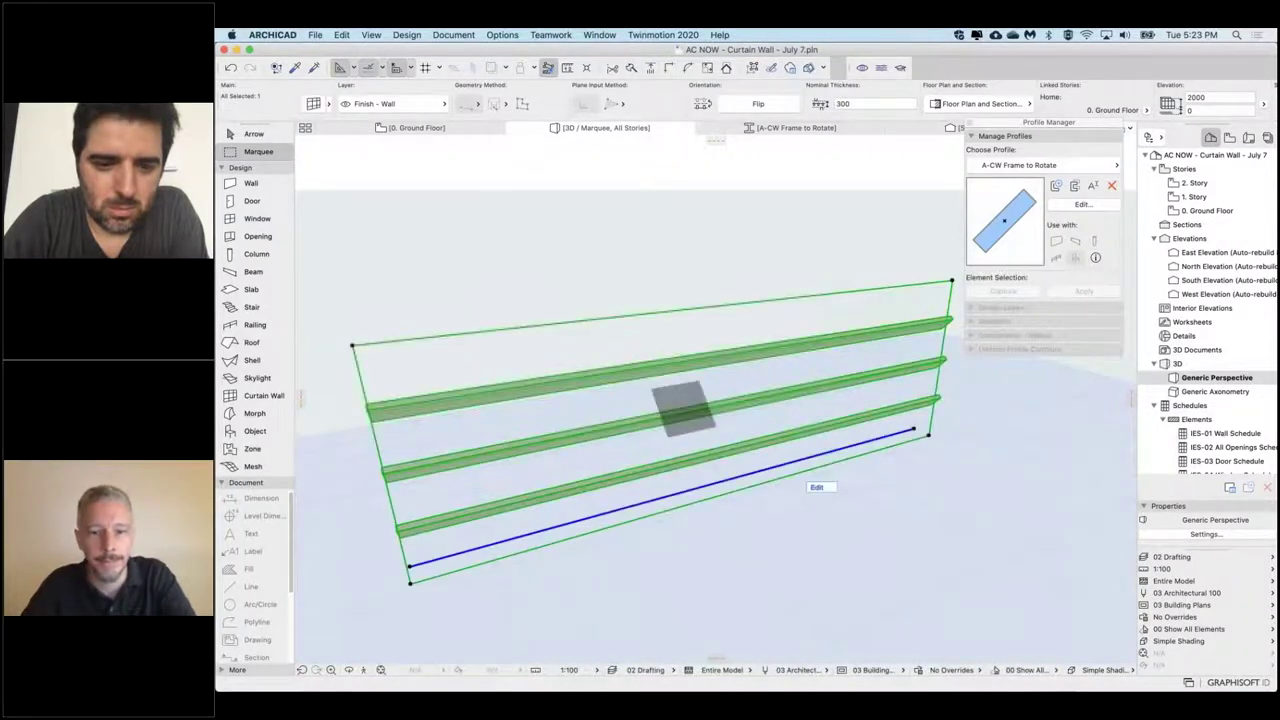
key("super+t")
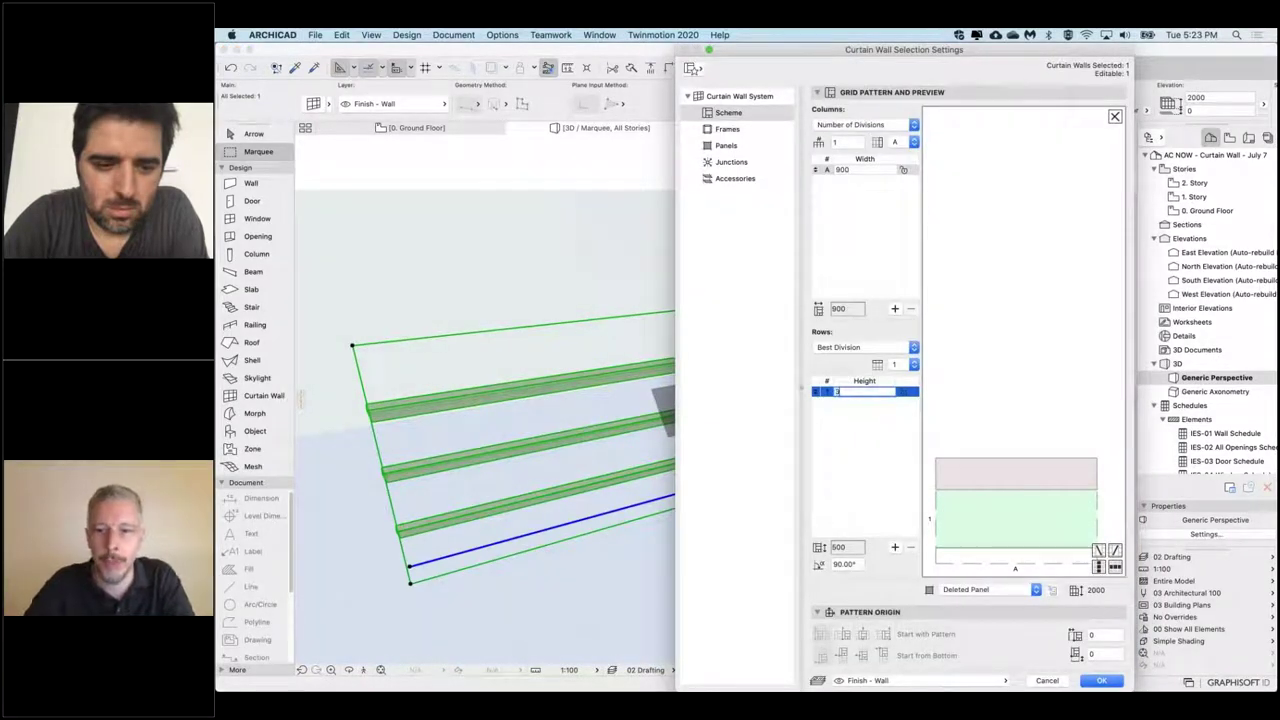
left_click(831, 425)
left_click(1103, 681)
middle_click_drag(520, 480, 688, 391, "shift")
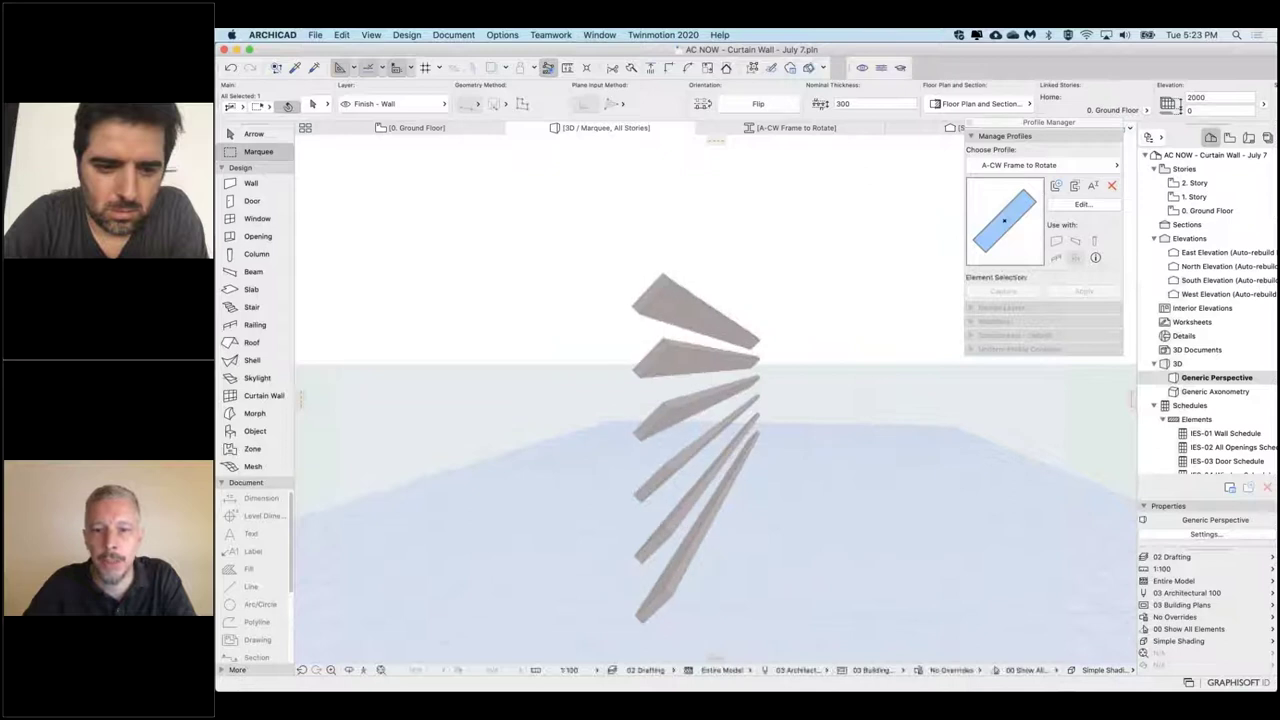
Step: Mirror the A-CW Frame to Rotate profile about a vertical axis through its centre, save it, and return to the 3D view
left_click(1086, 204)
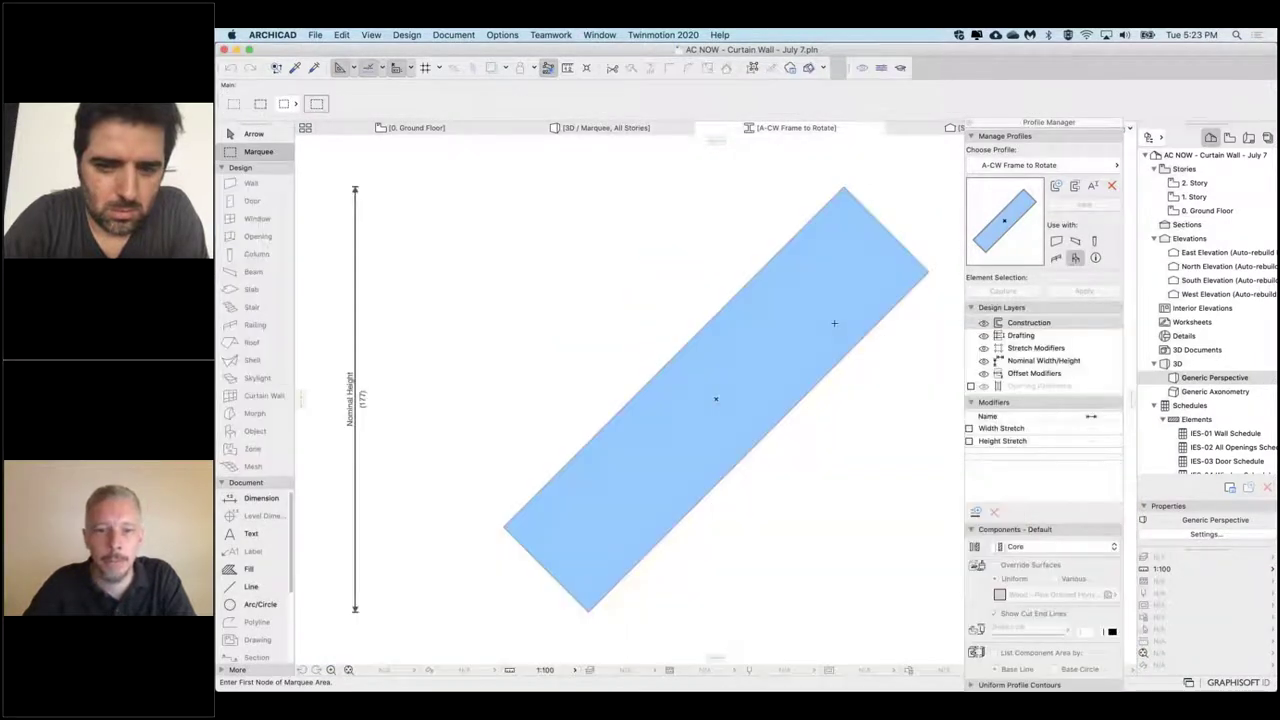
key("super+a")
key("super+m")
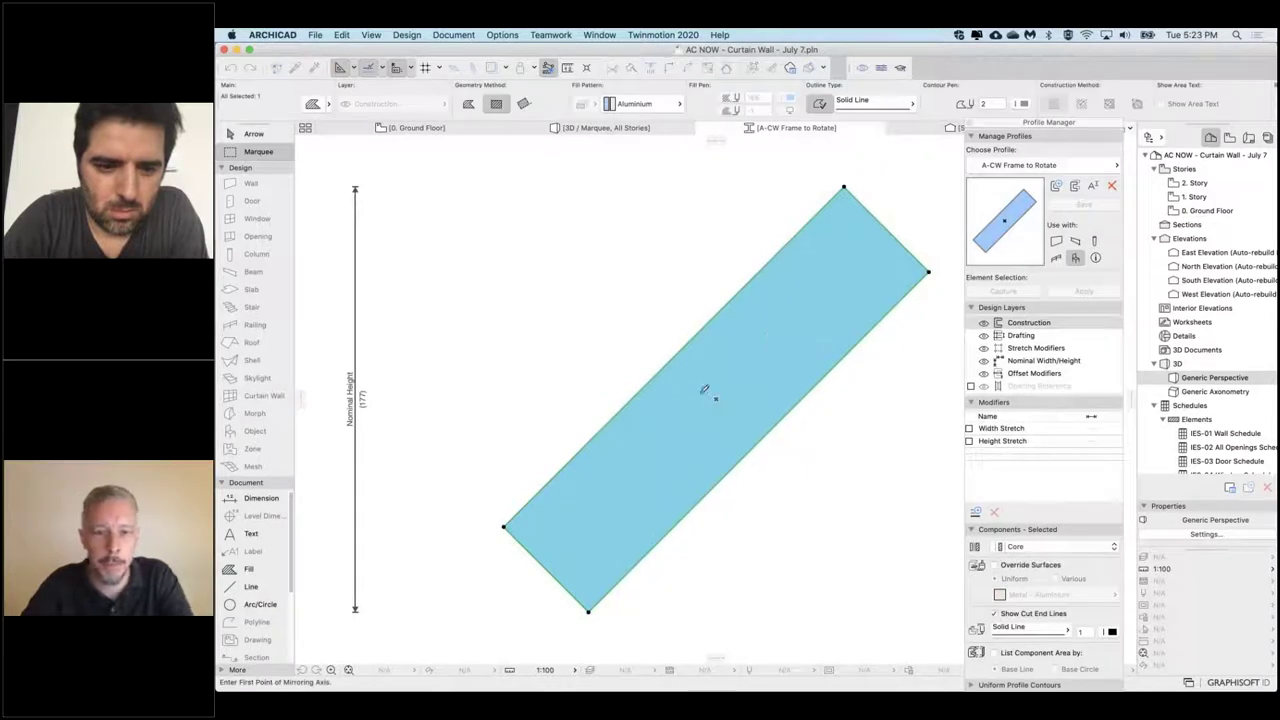
left_click(716, 398)
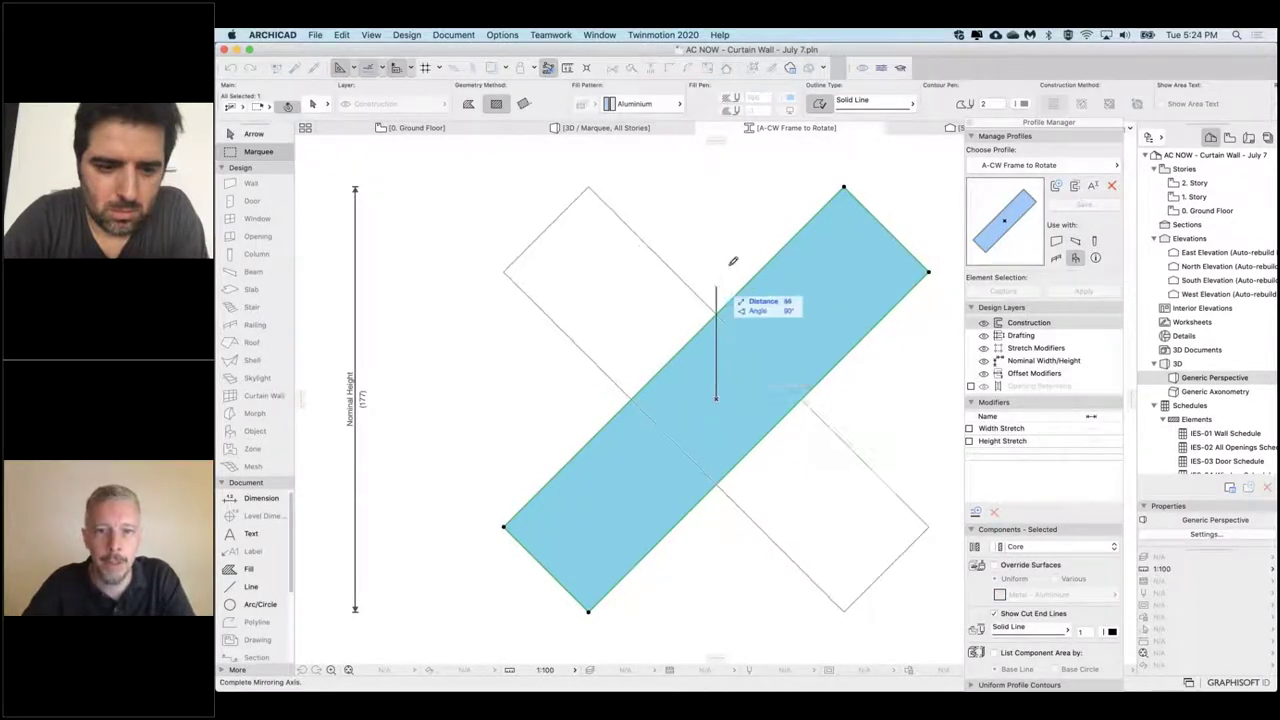
left_click(716, 255)
key("Escape")
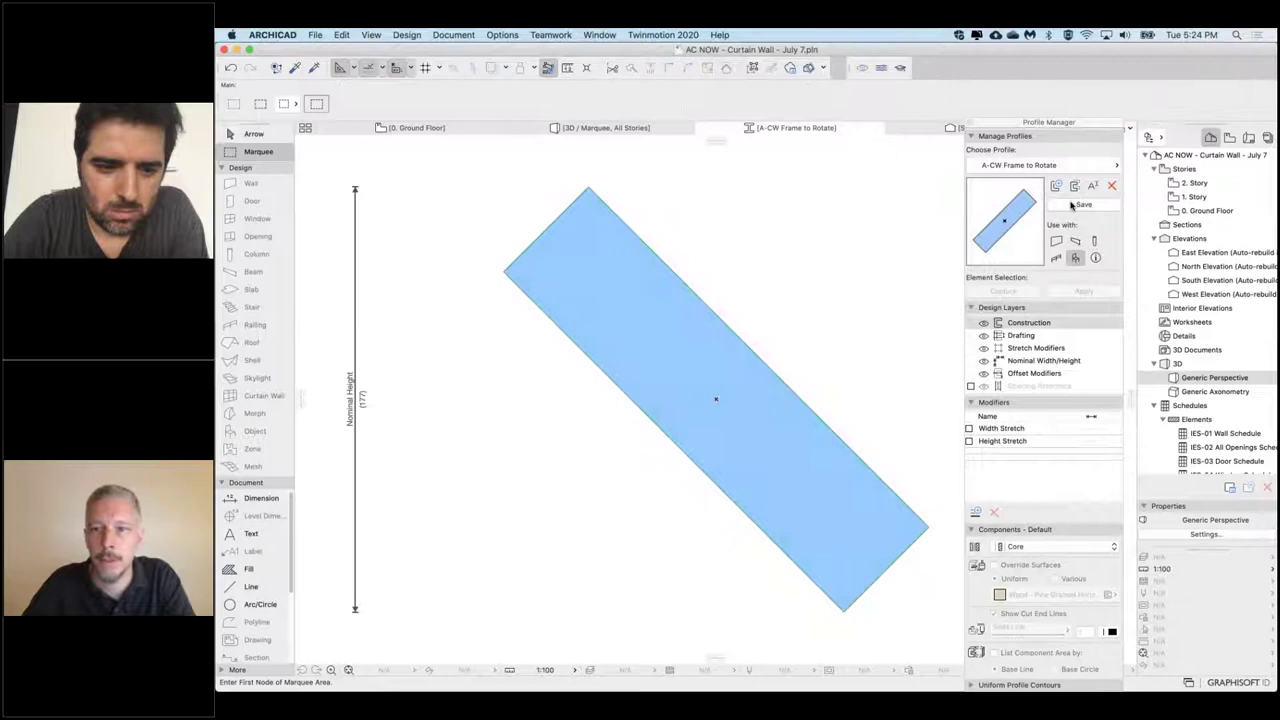
left_click(609, 128)
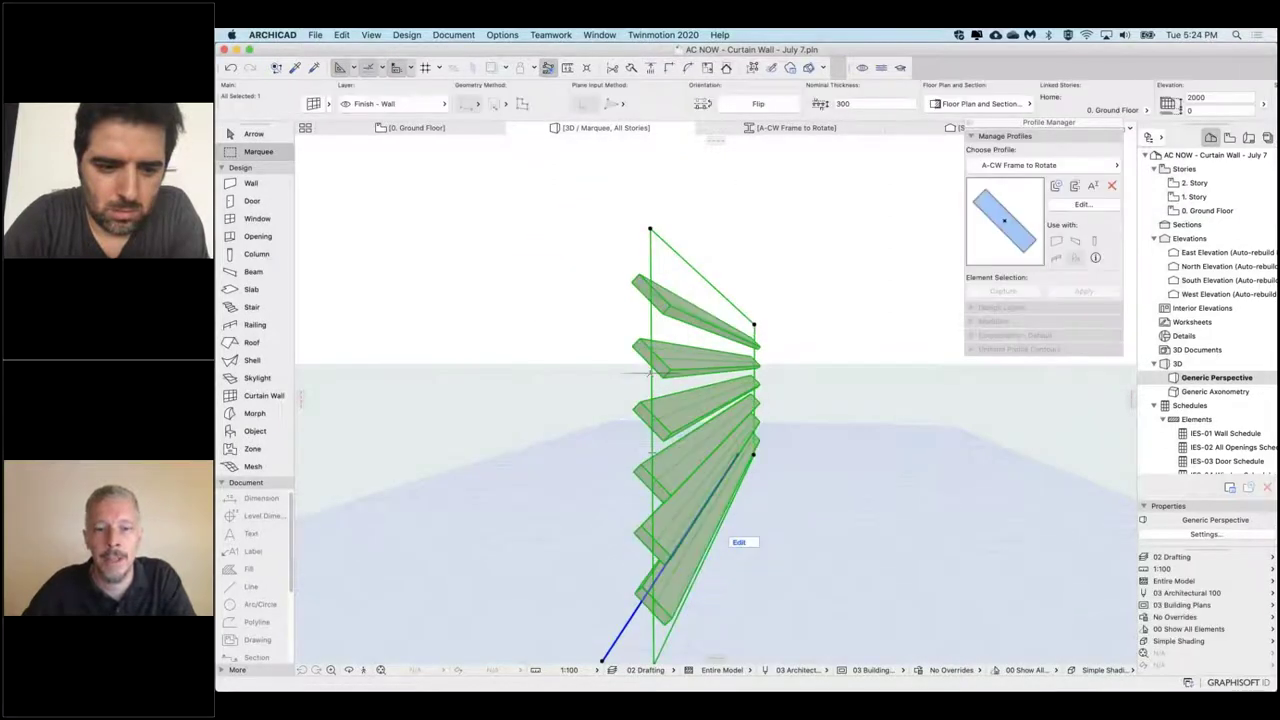
Step: Stretch the curtain wall vertically from its top corner to a height of about 2918 mm
left_click(650, 372)
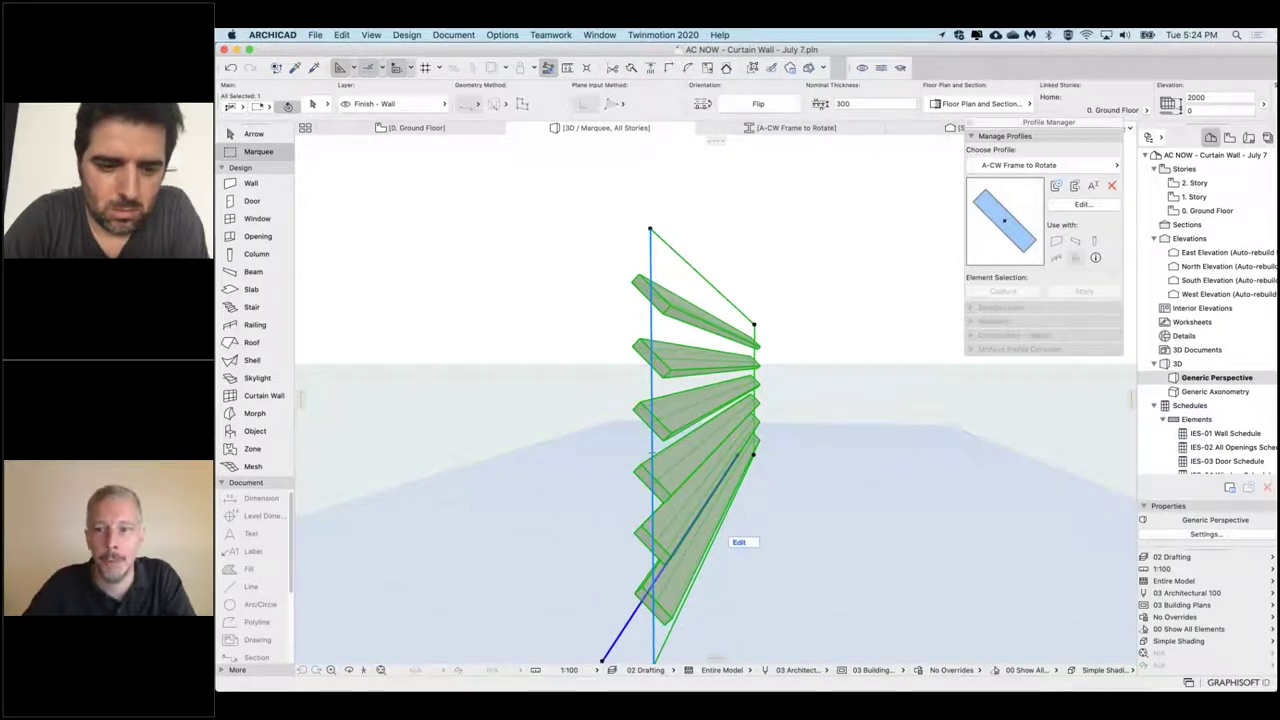
middle_click_drag(700, 500, 535, 440)
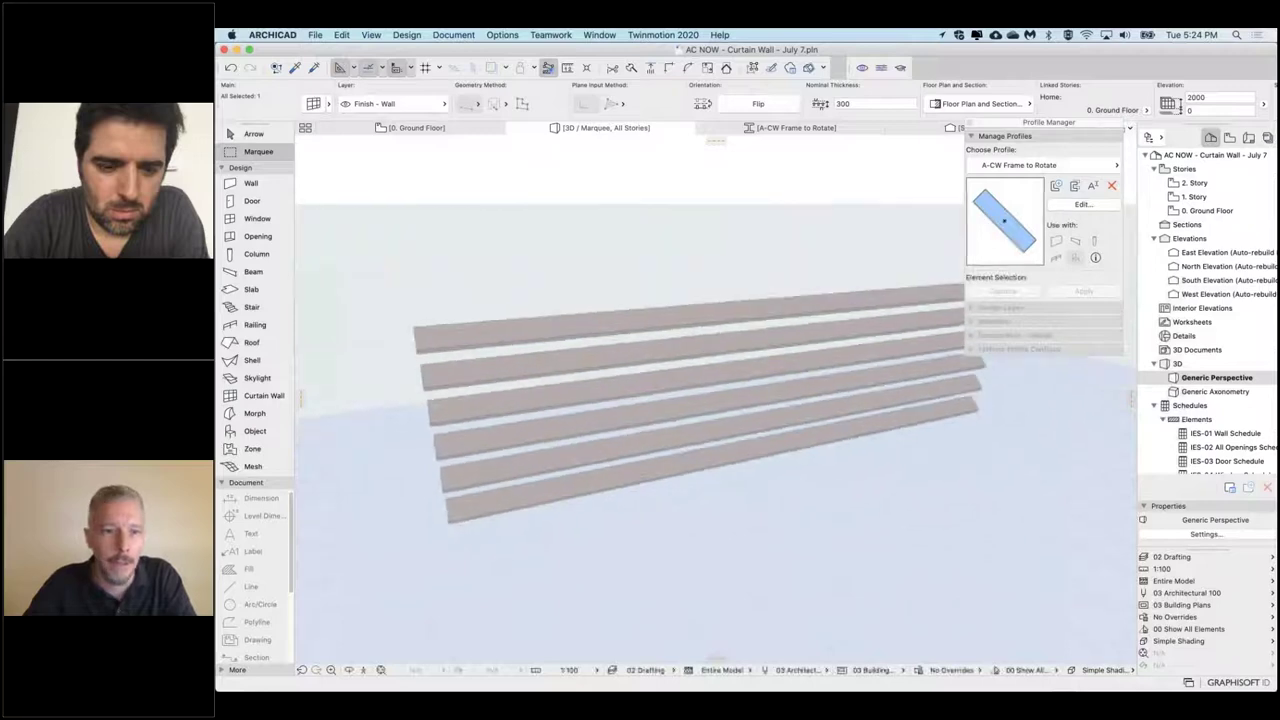
left_click(409, 299, "shift")
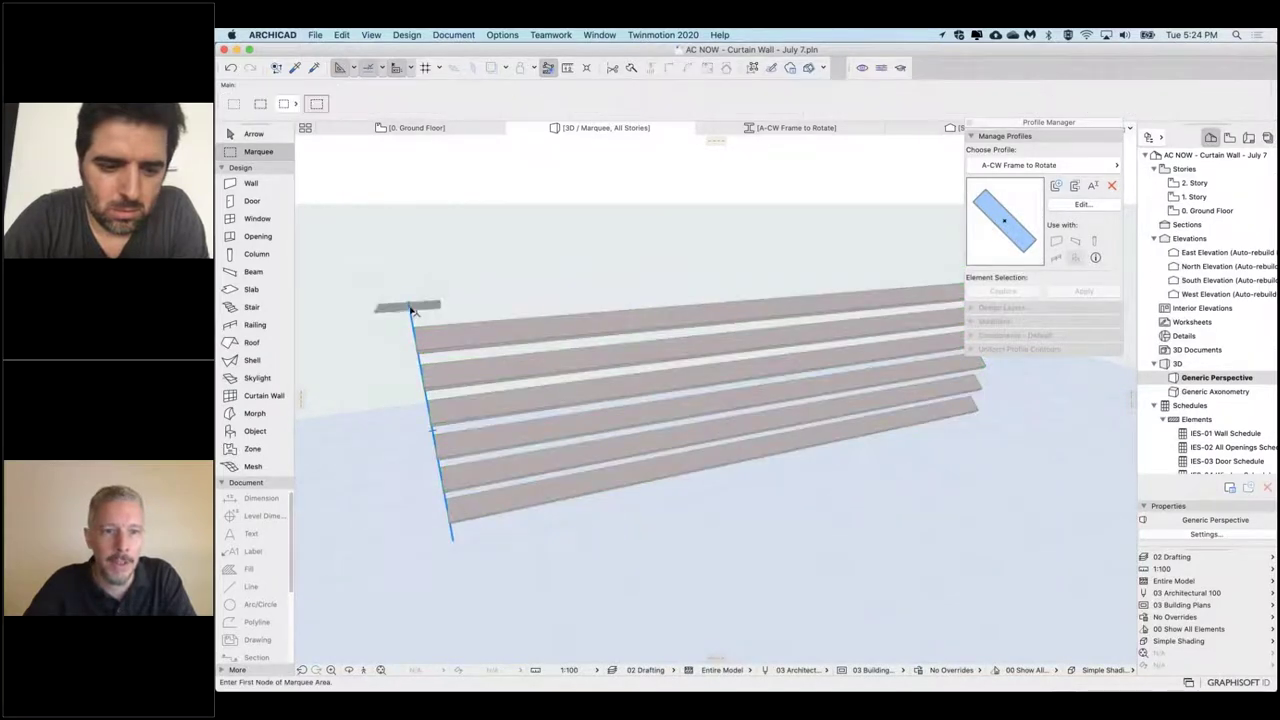
left_click(409, 299, "shift")
left_click(408, 300)
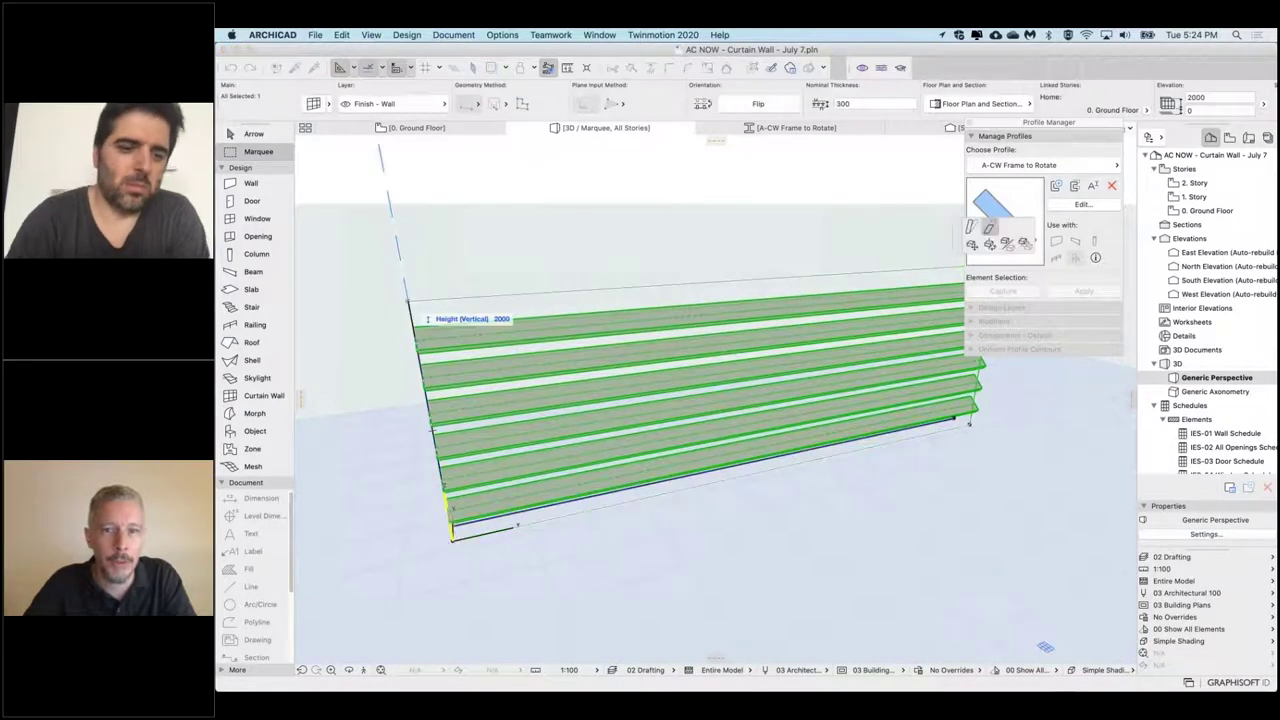
left_click(381, 161)
Step: Examine the heightened horizontal slat screen from several directions and clear the selection
middle_click_drag(480, 330, 618, 292, "shift")
middle_click_drag(920, 360, 940, 360, "shift")
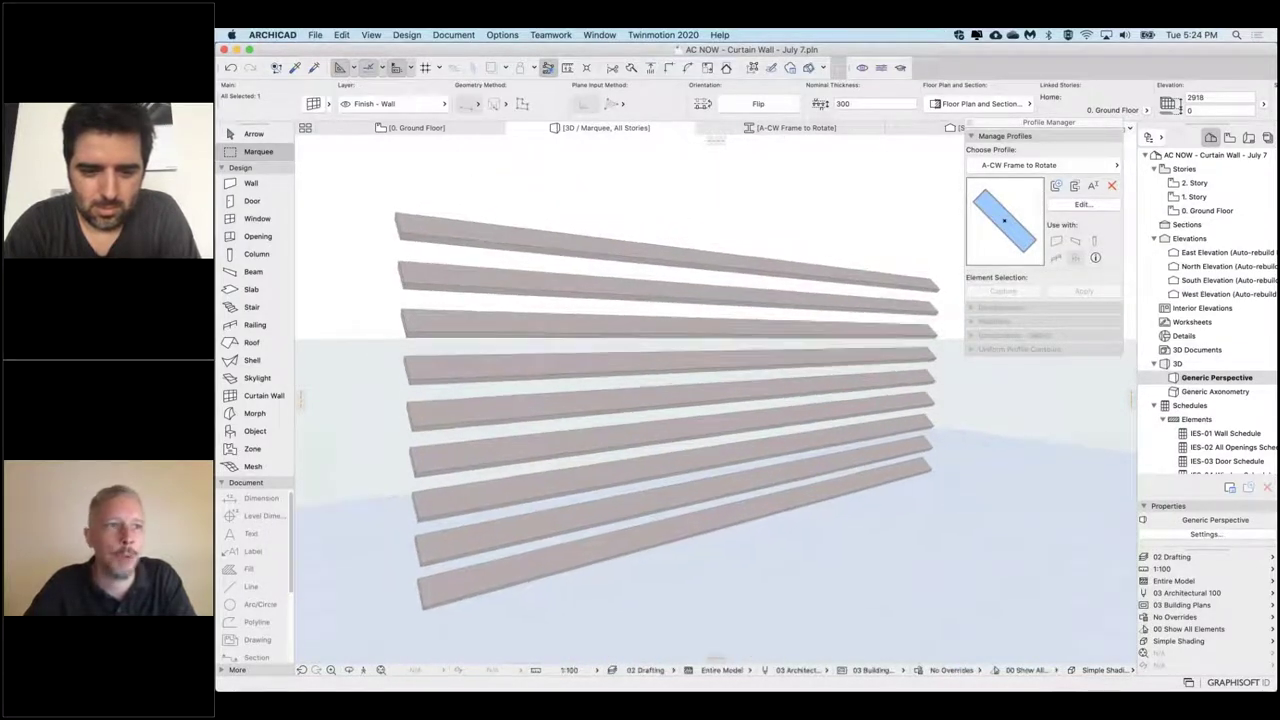
middle_click_drag(520, 360, 470, 338, "shift")
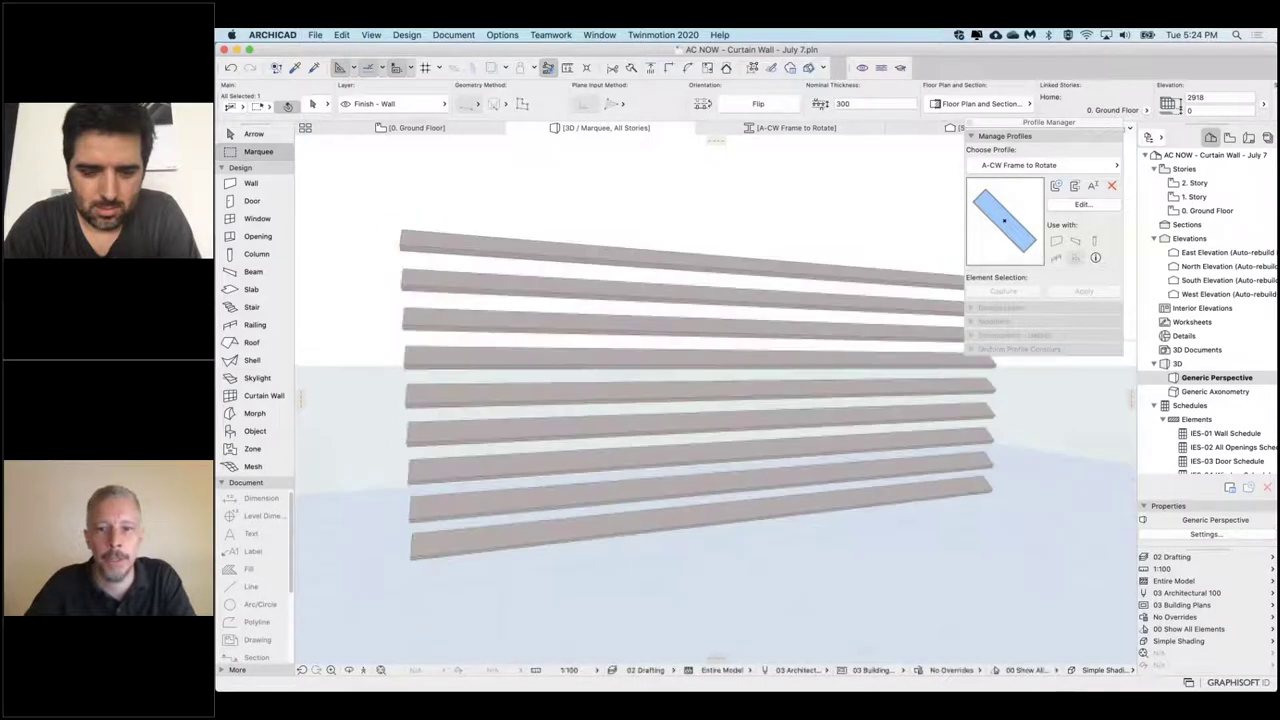
middle_click_drag(600, 380, 530, 400, "shift")
middle_click_drag(420, 170, 560, 216, "shift")
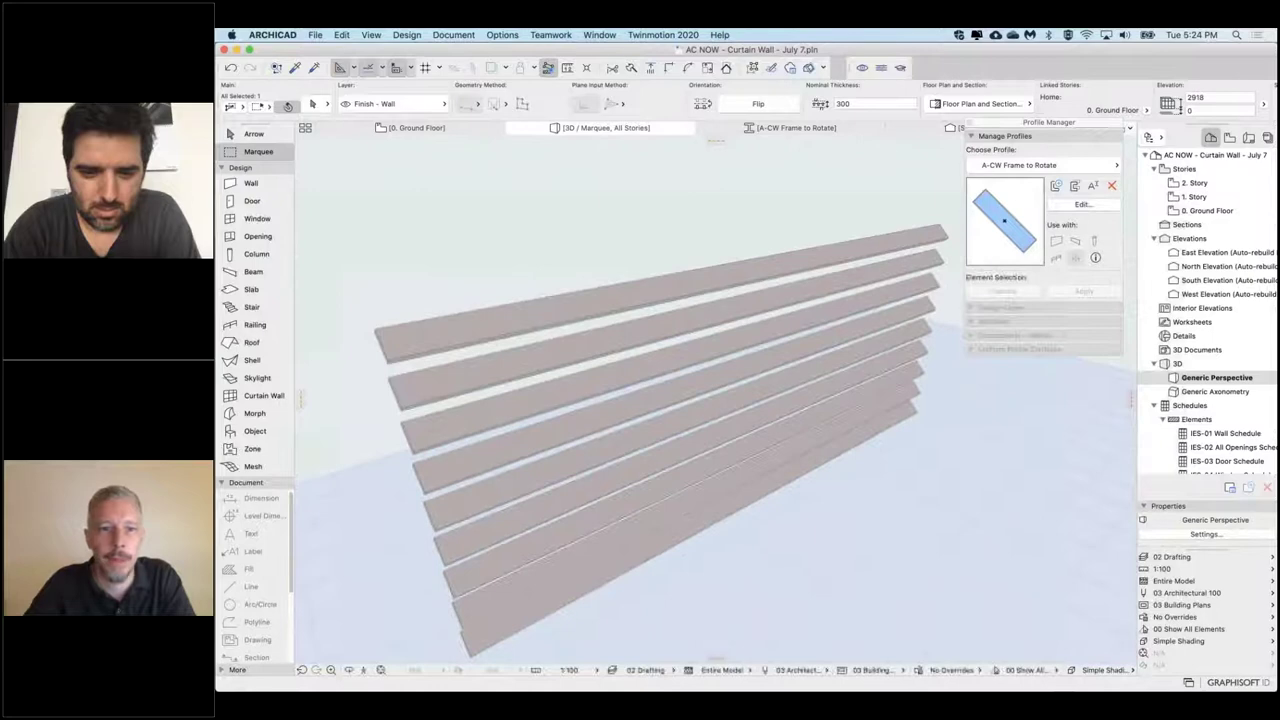
key("Escape")
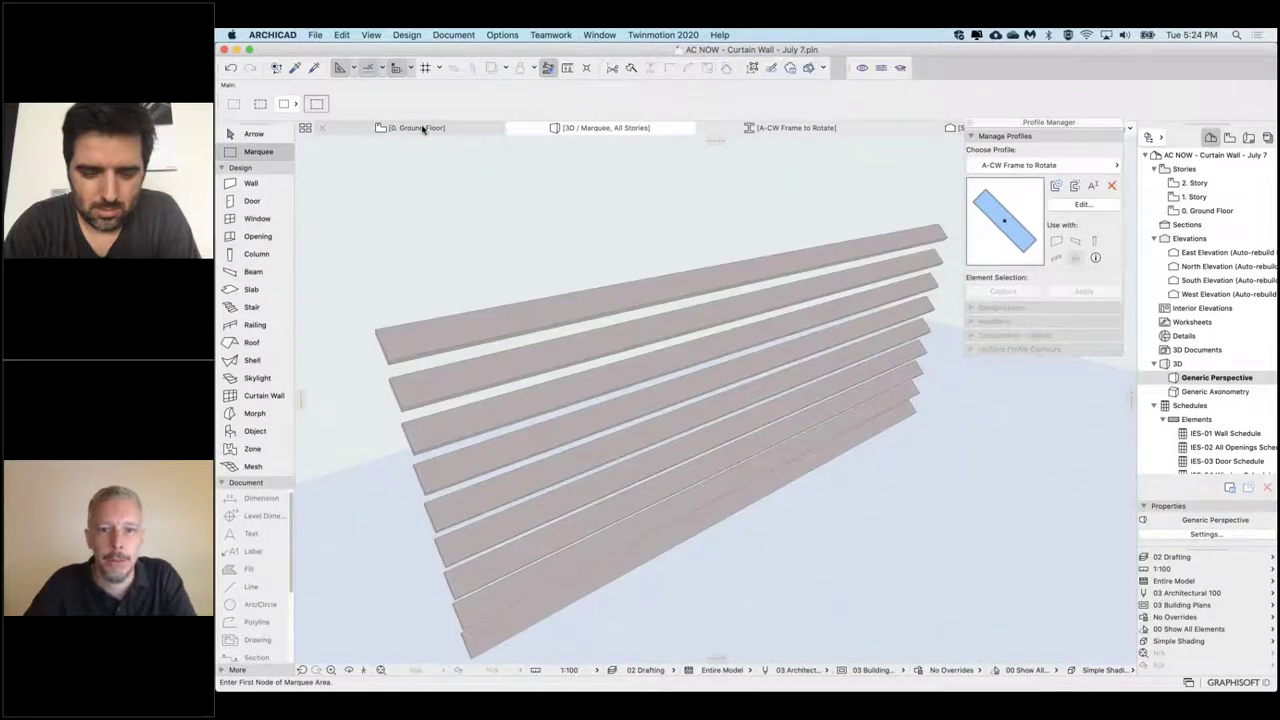
Step: Return to the Ground Floor plan, clear the old marquee and bring the tile patterns example into view
left_click(423, 128)
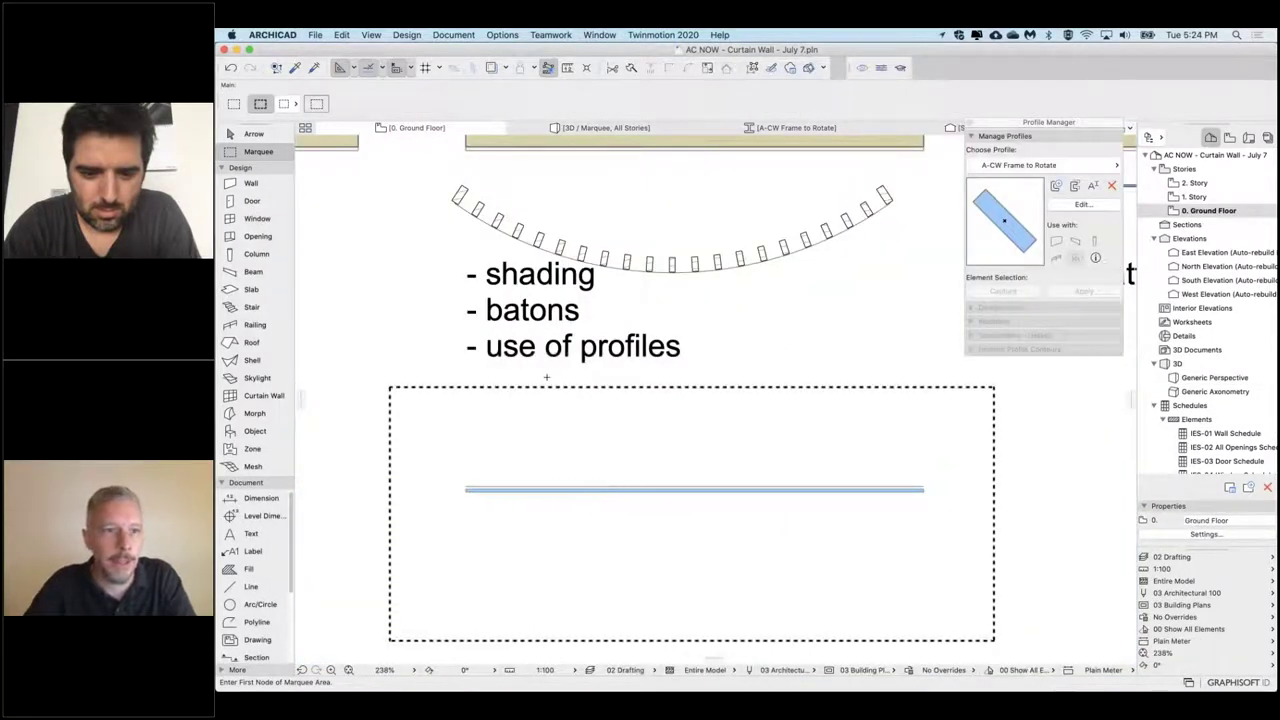
key("Escape")
scroll(745, 330, "right", 1)
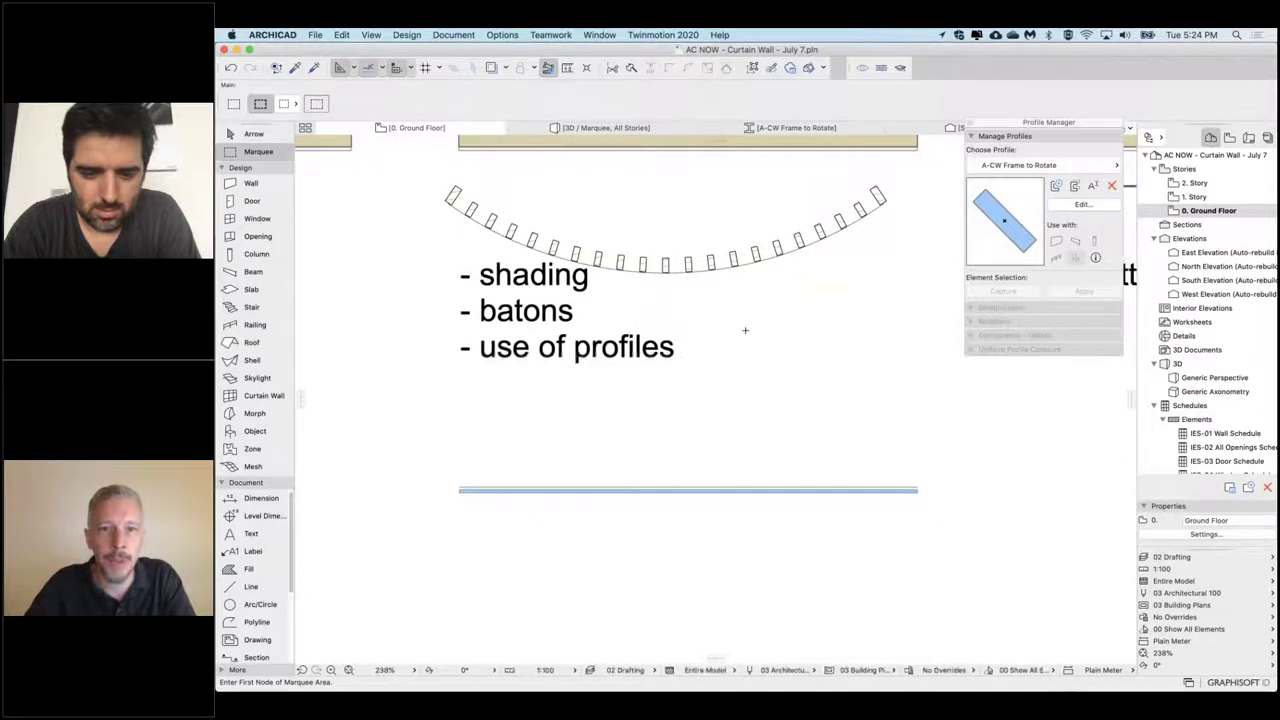
scroll(745, 330, "up", 2)
scroll(745, 330, "right", 2)
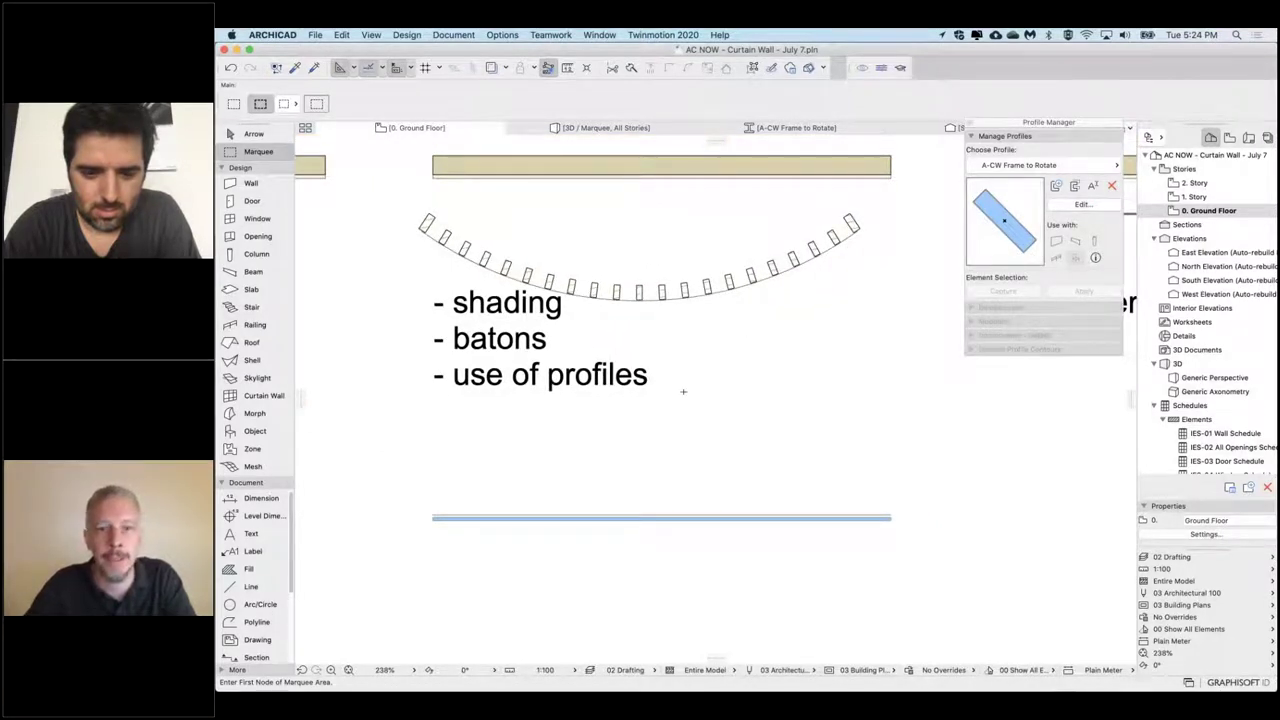
scroll(777, 356, "right", 10)
scroll(777, 356, "up", 3)
scroll(777, 356, "right", 3)
scroll(777, 356, "left", 2)
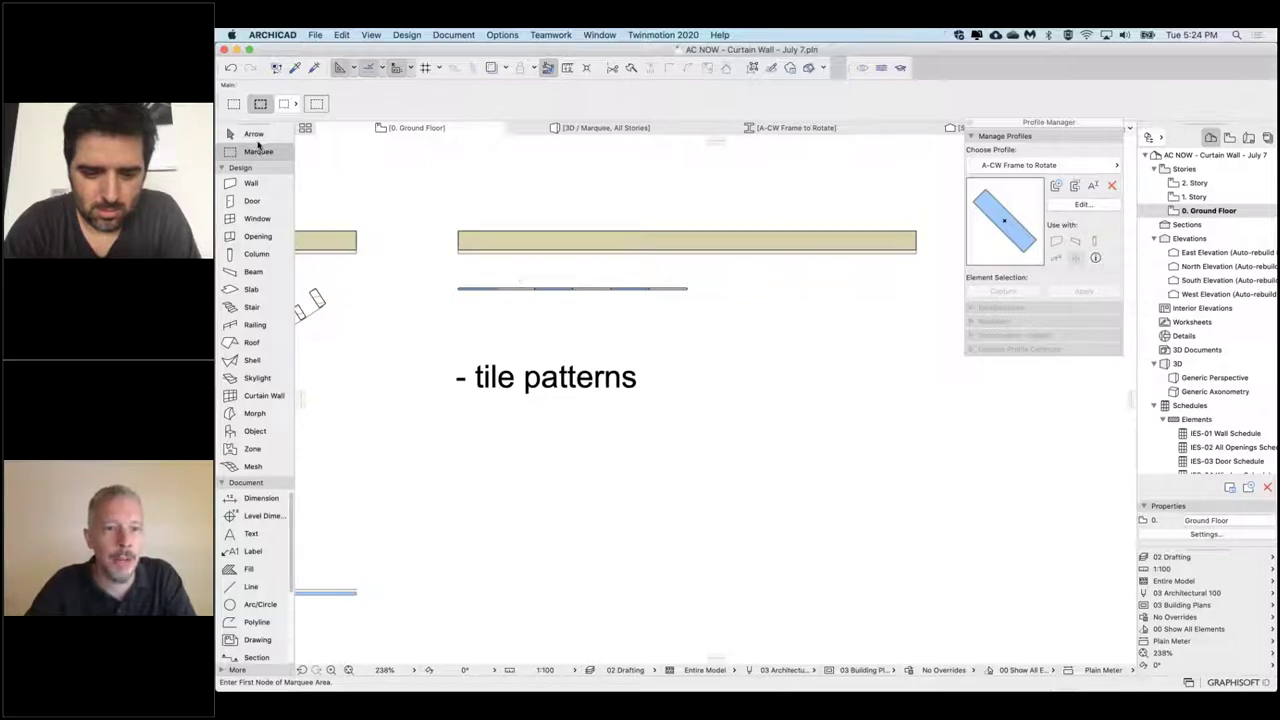
Step: Enclose the tile patterns example in a marquee and show it enlarged in the 3D view
left_click(408, 158)
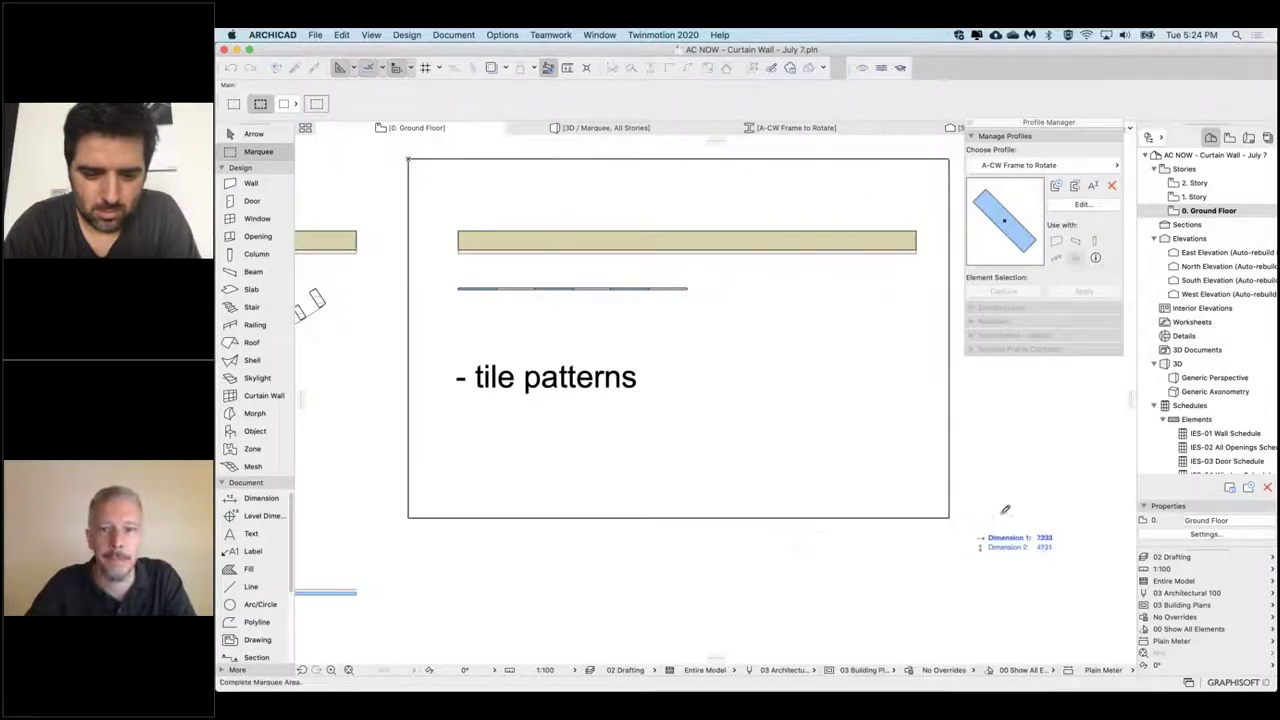
left_click(992, 531)
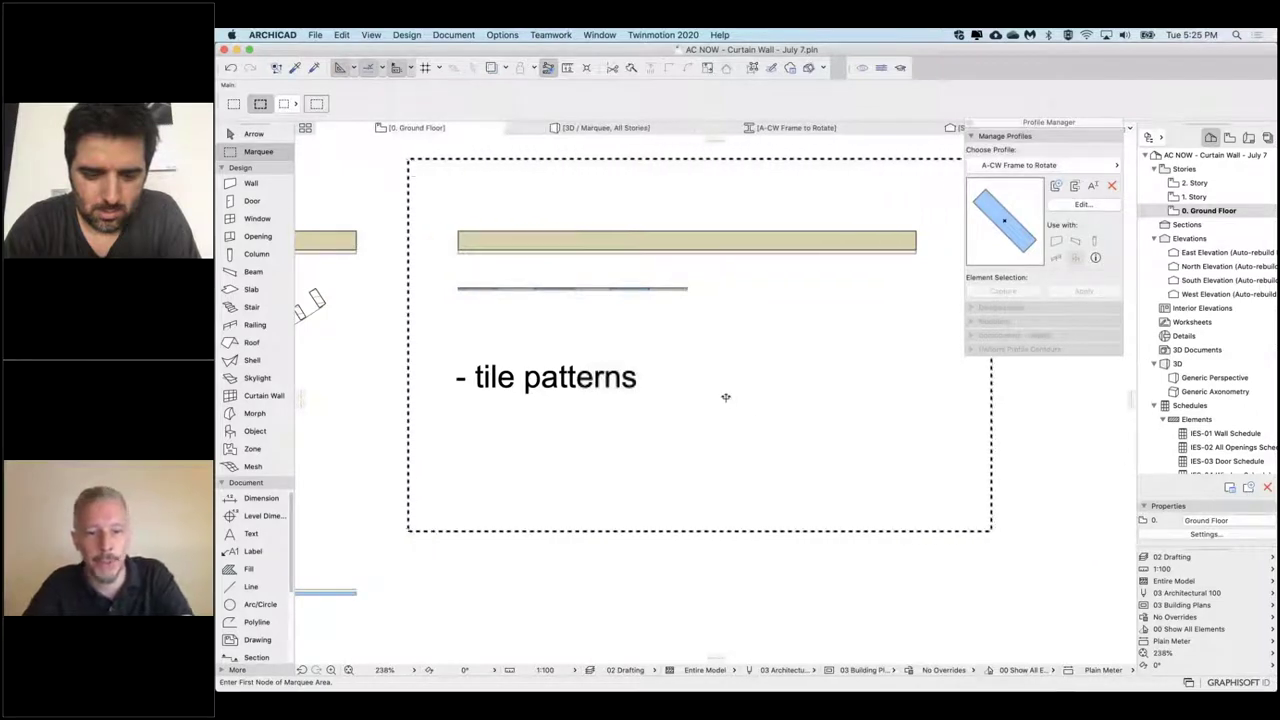
key("F5")
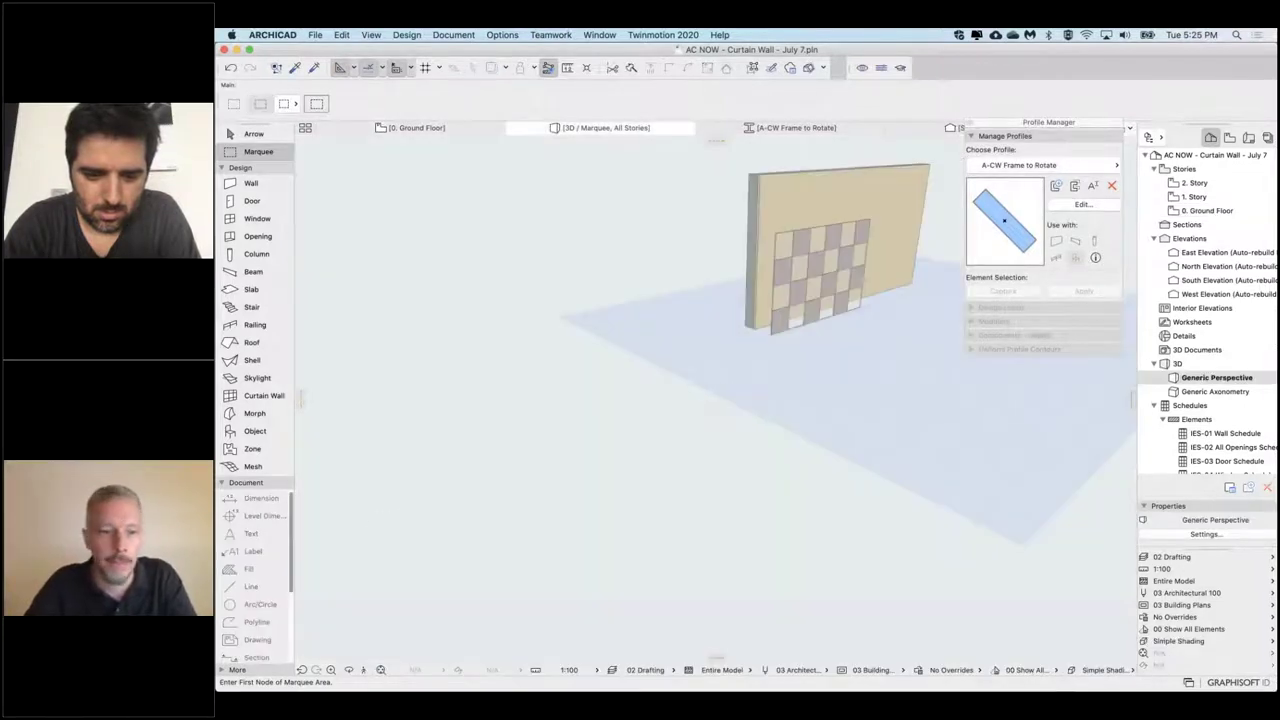
left_click(379, 670)
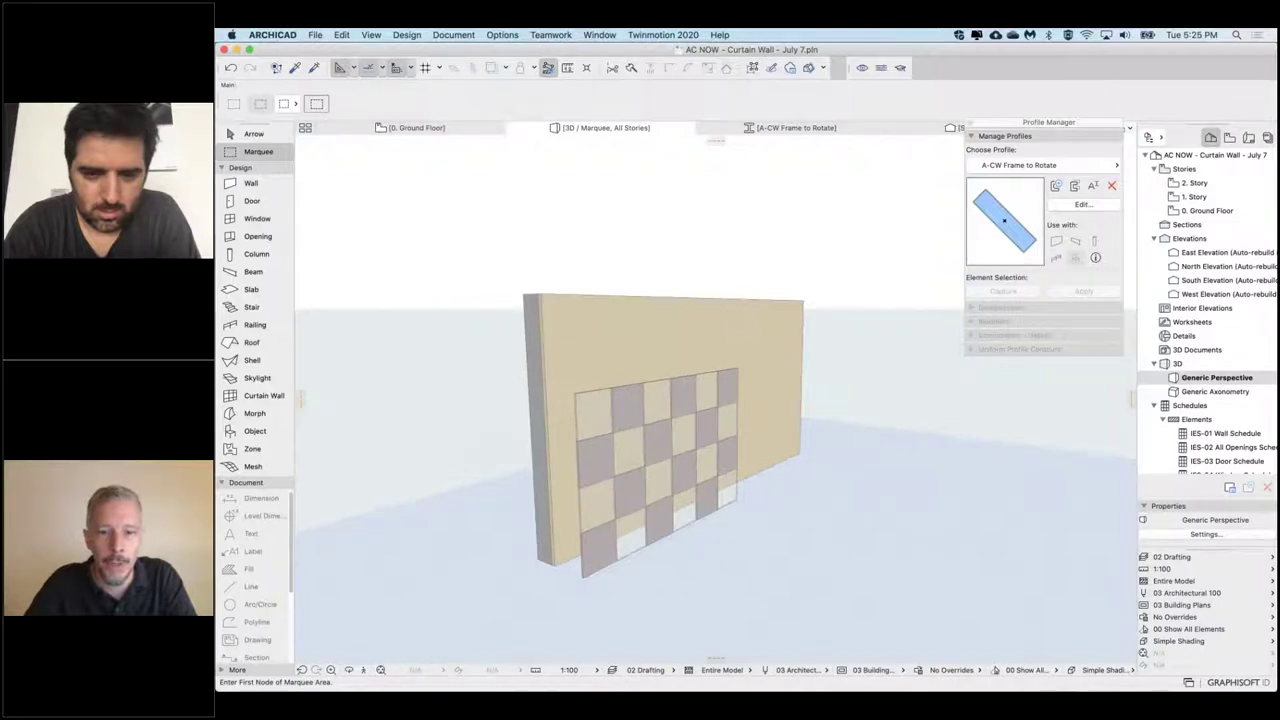
scroll(720, 422, "up", 4)
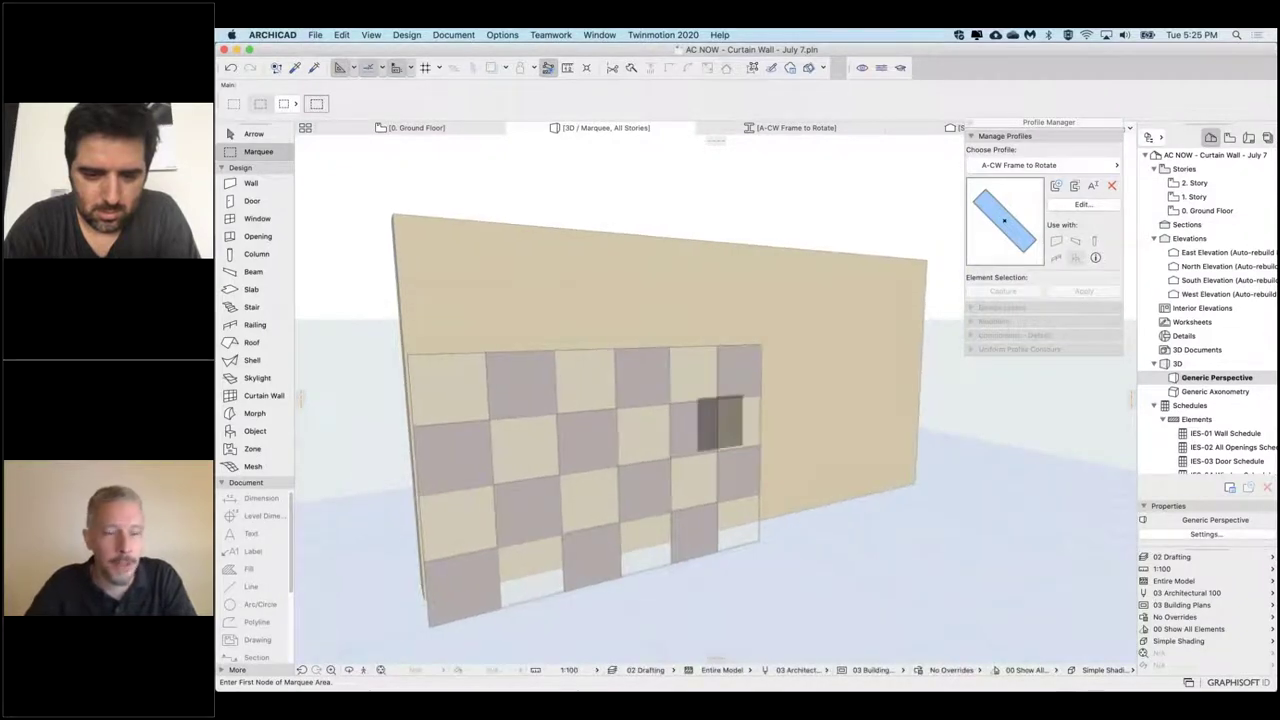
Step: Examine the checkered curtain wall's scheme, checking its column sizing and its main and distinct panel cells, and close the settings without changes
left_click(677, 437)
middle_click_drag(706, 412, 676, 424, "shift")
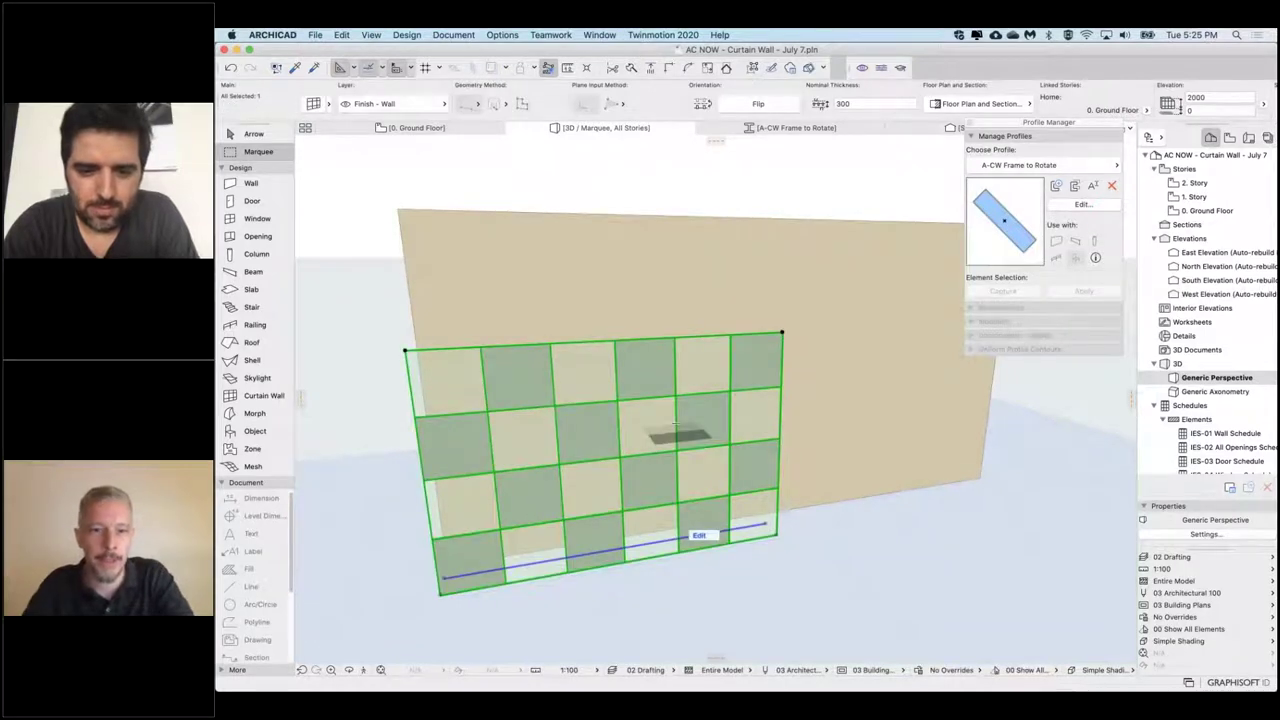
key("super+t")
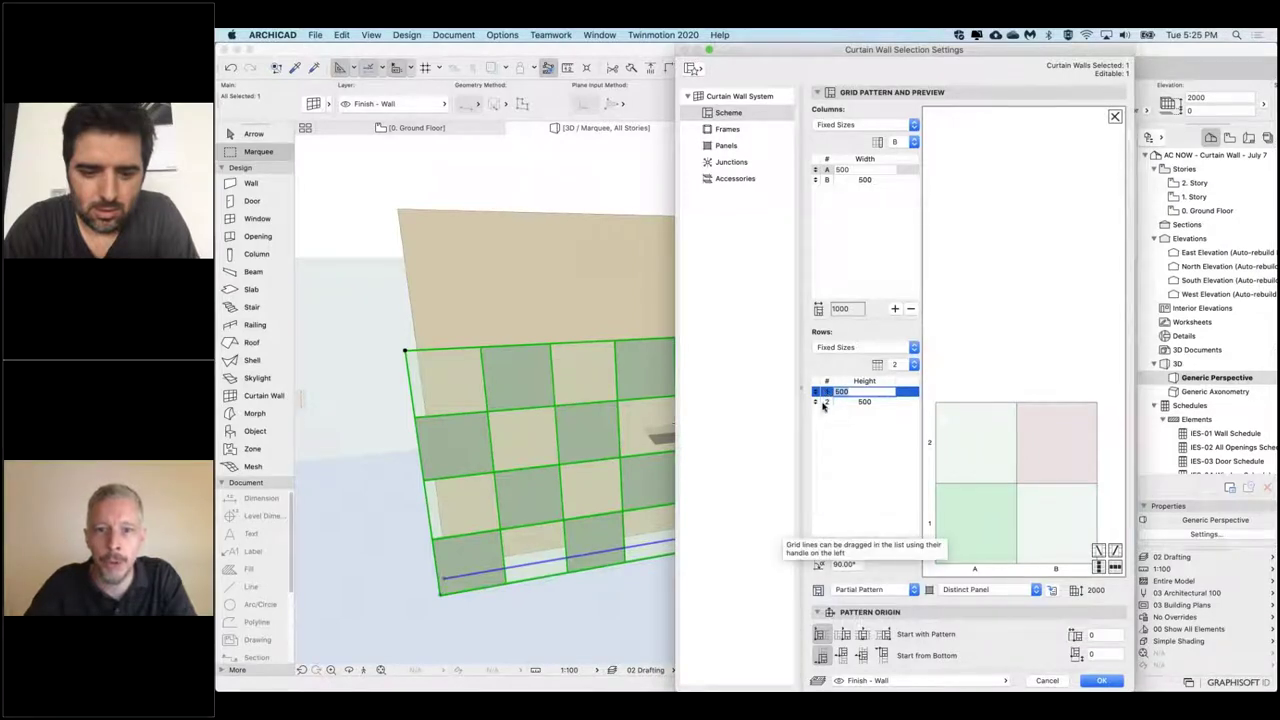
left_click(858, 170)
left_click(840, 125)
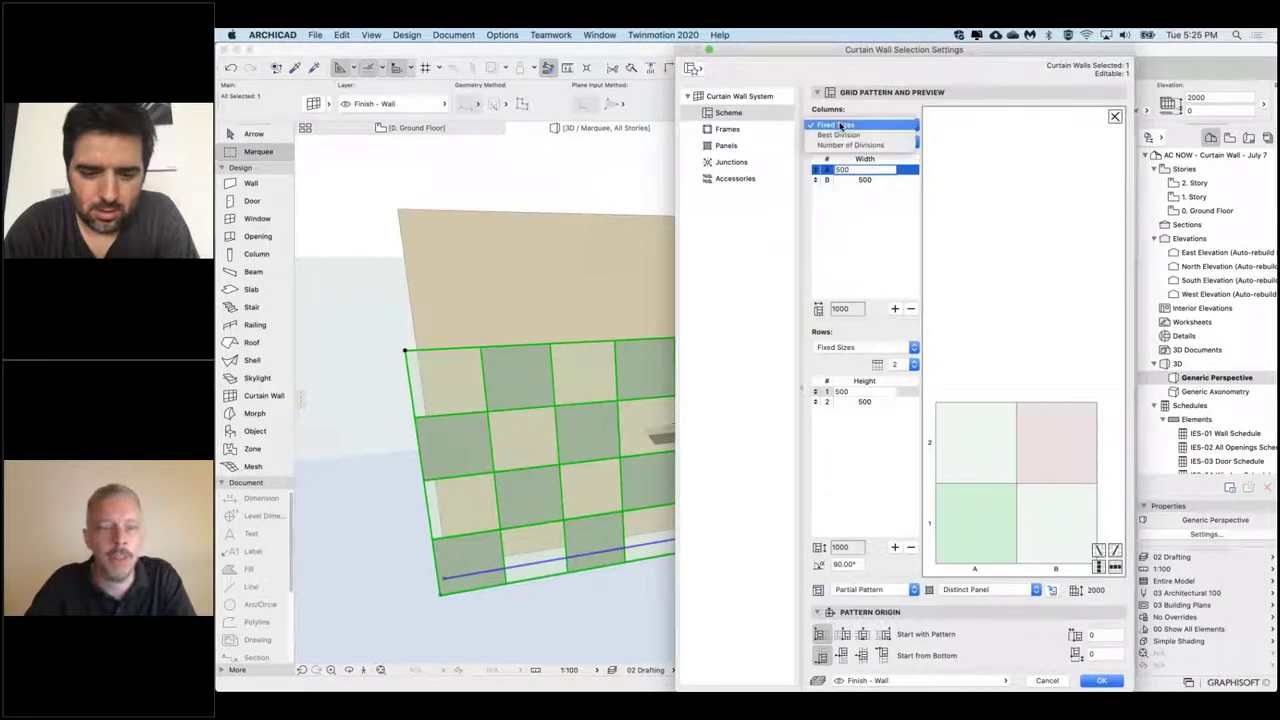
left_click(840, 125)
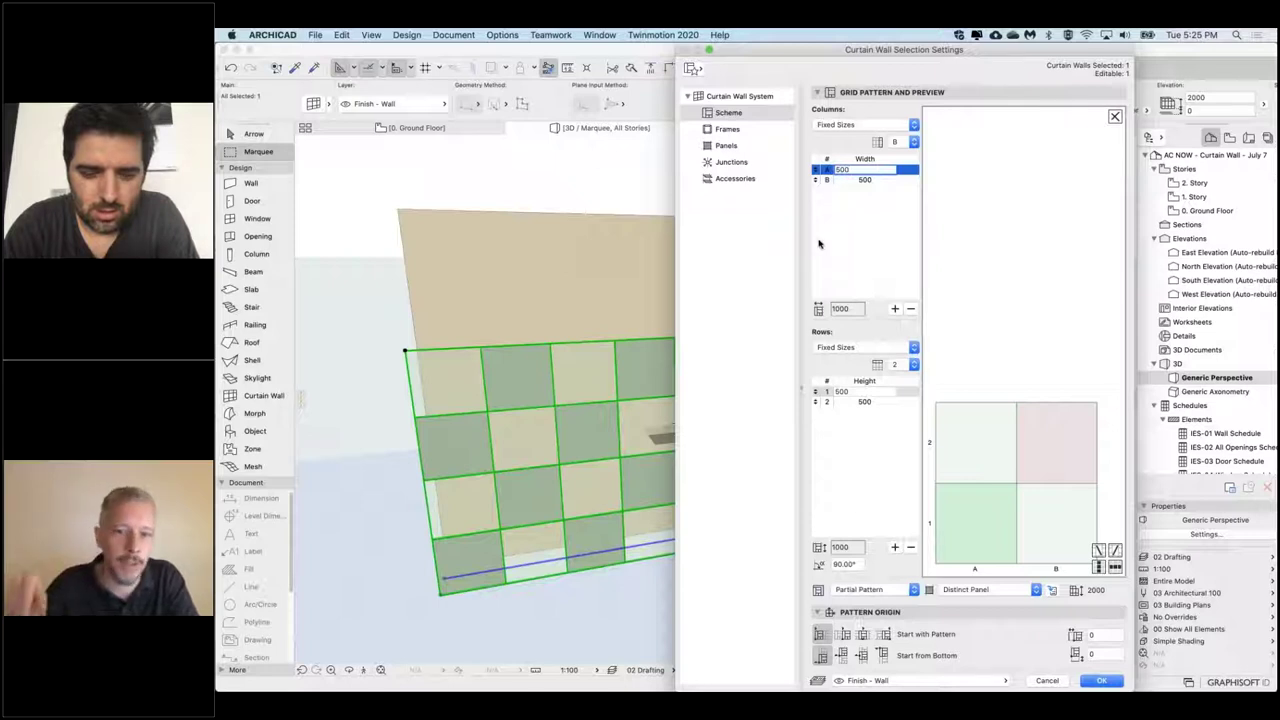
left_click(975, 472)
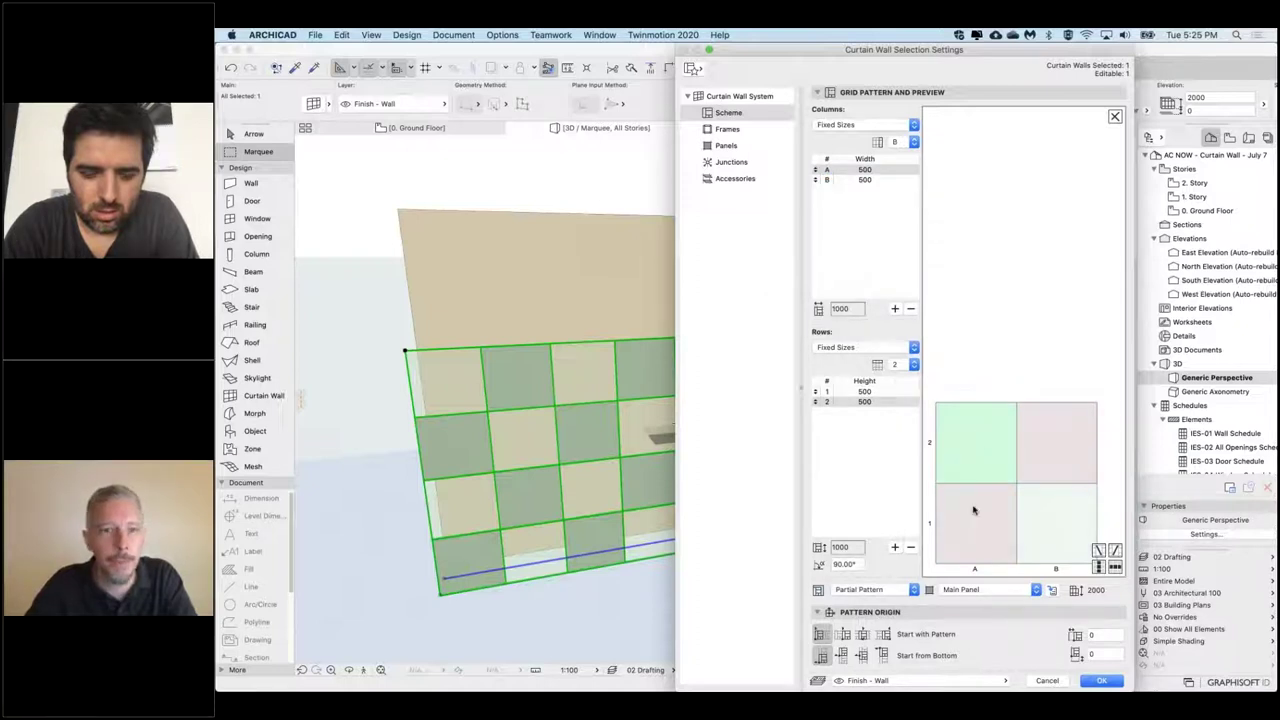
left_click(1057, 447)
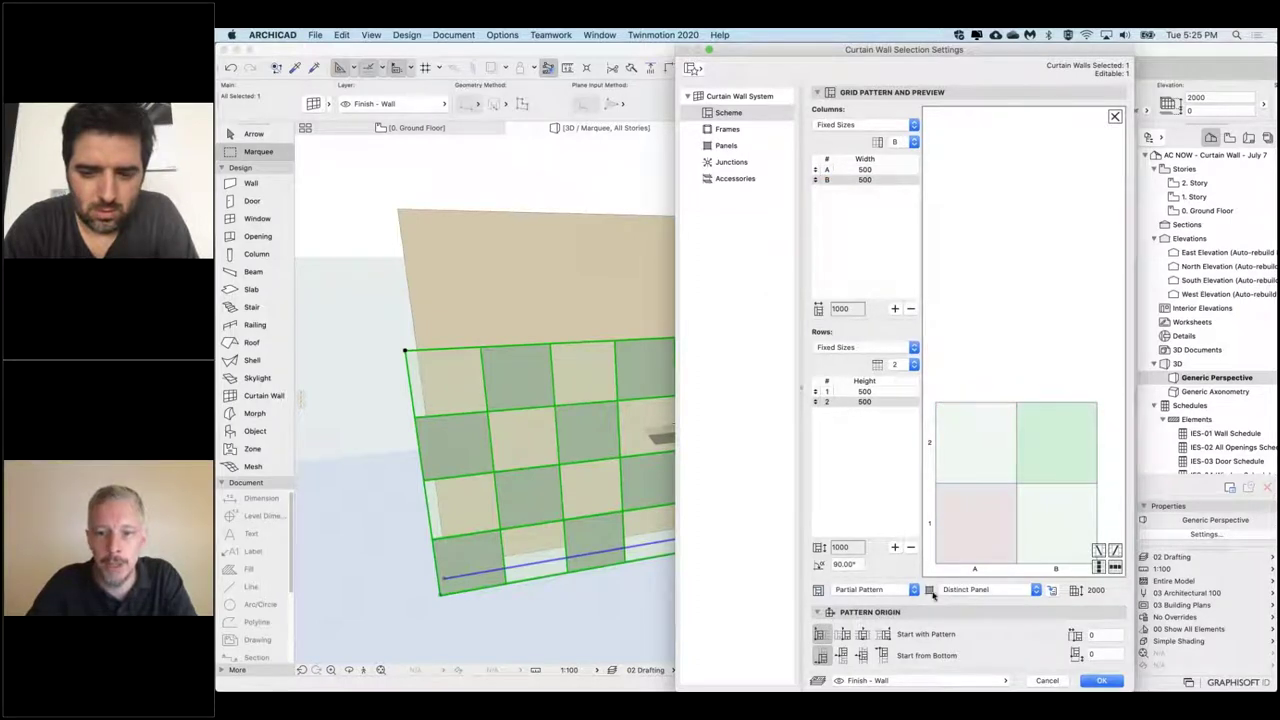
left_click(995, 467)
left_click(1049, 523)
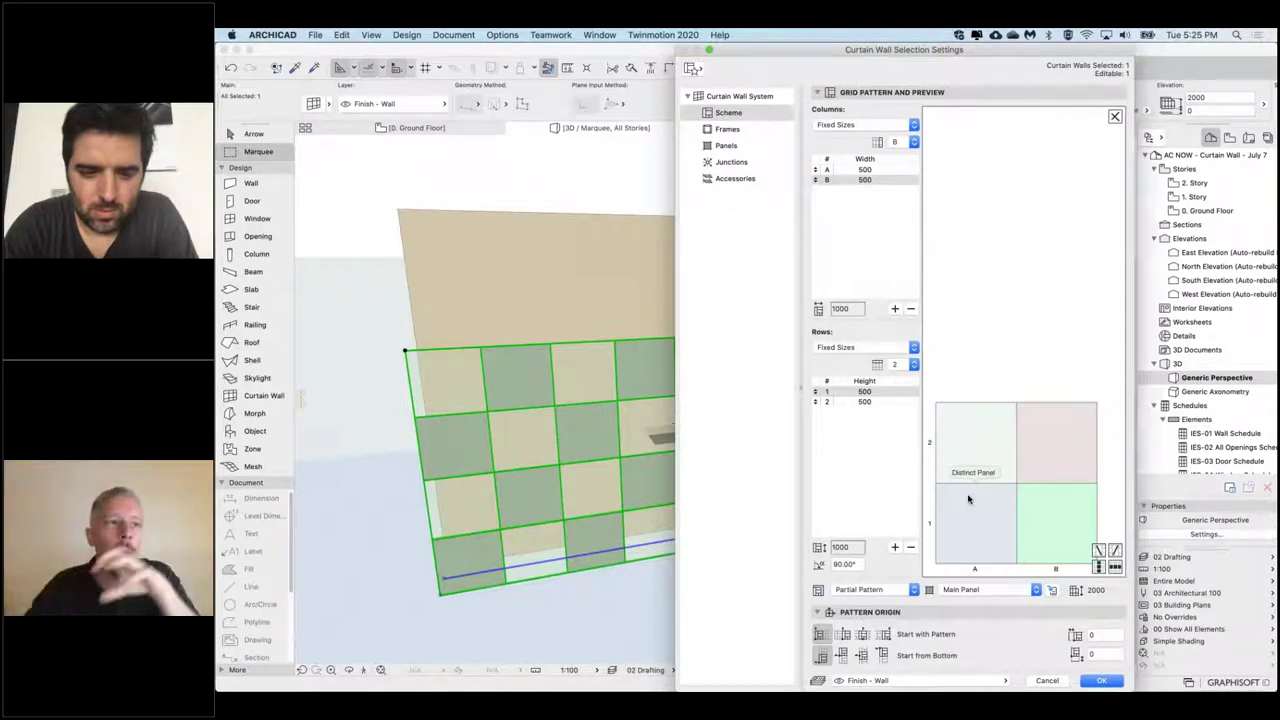
left_click(1047, 681)
key("Escape")
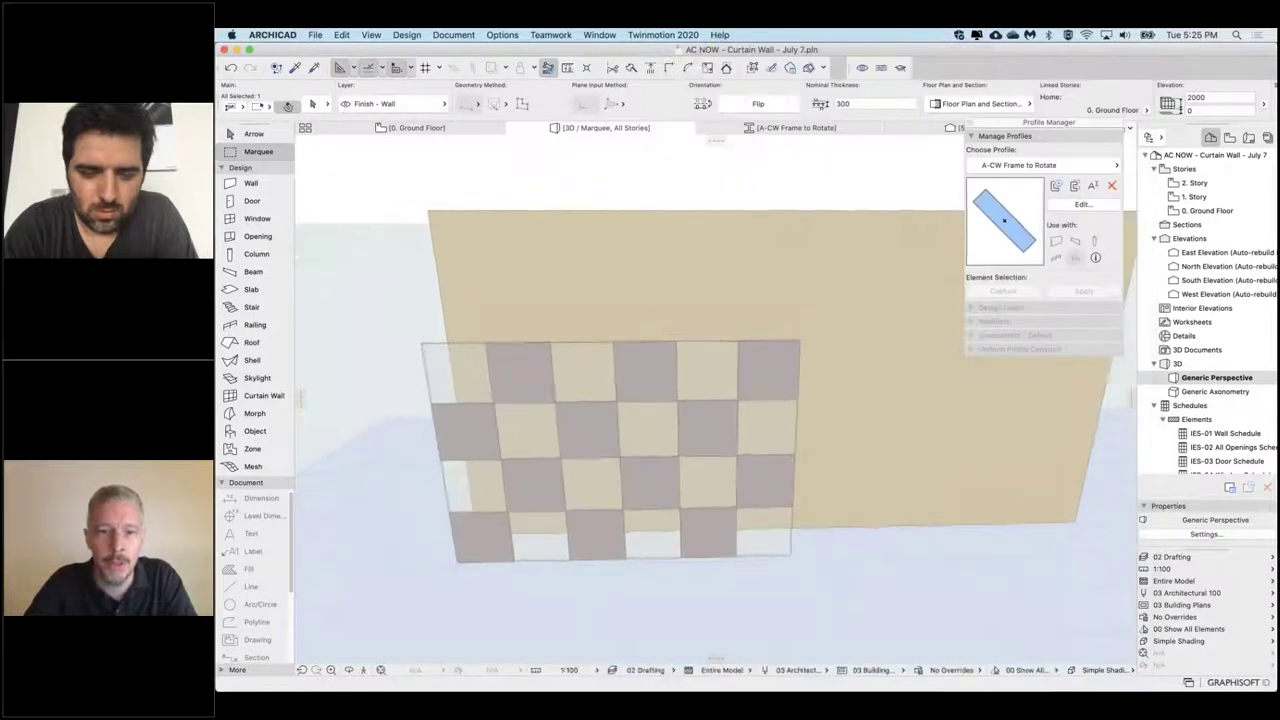
Step: Drag a copy of the checkered curtain wall straight out in front of the original, away from the solid wall
middle_click_drag(642, 502, 657, 476, "shift")
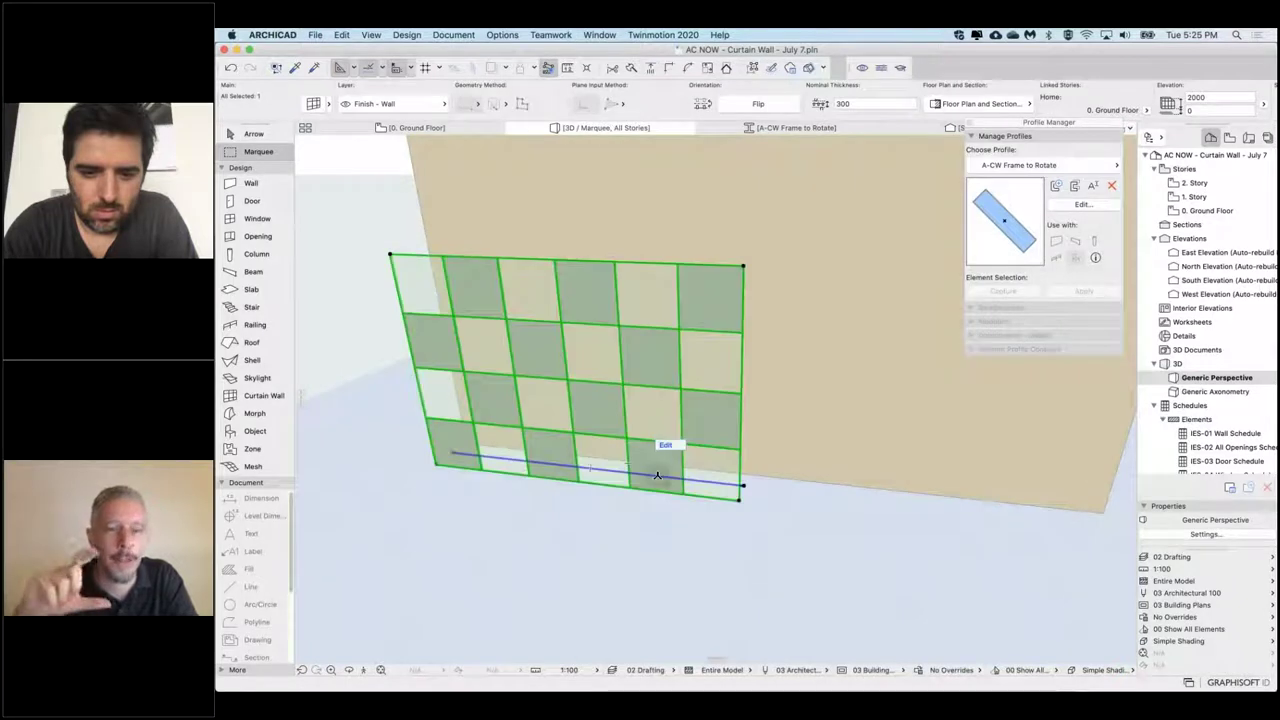
key("super+shift+d")
left_click(744, 487)
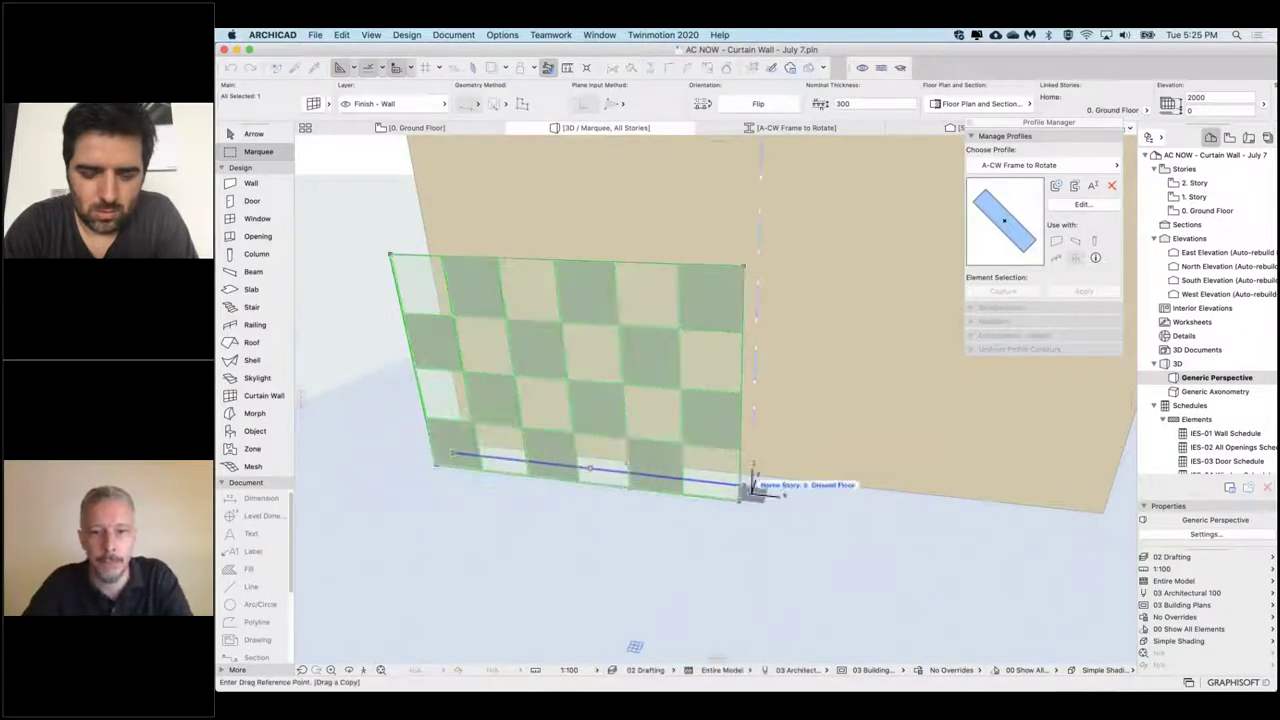
left_click(752, 487)
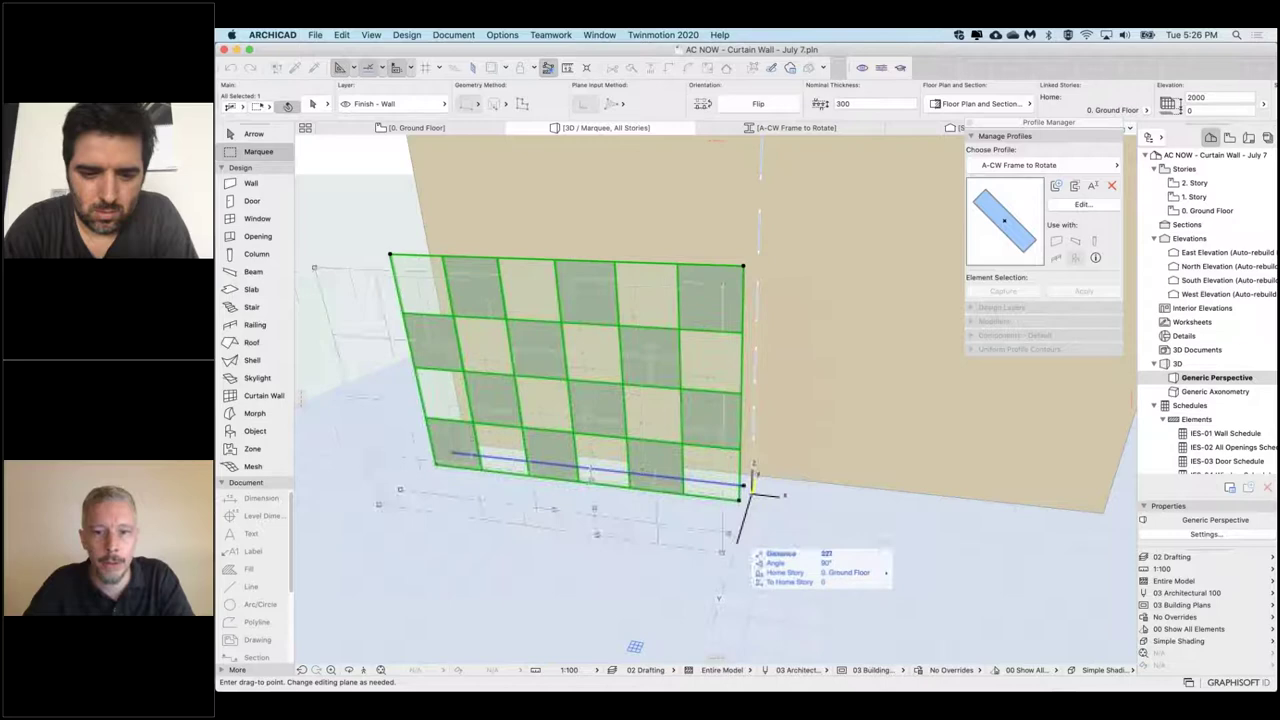
left_click(705, 607)
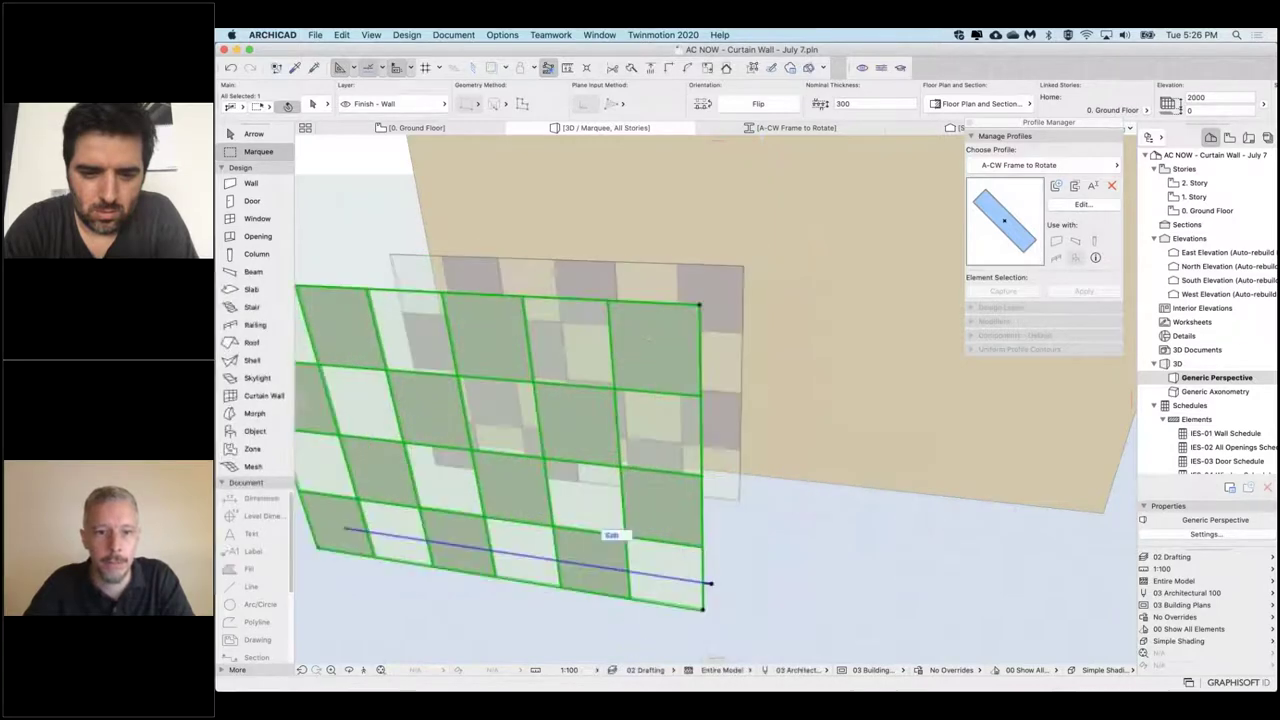
Step: Show only the copied curtain wall in the 3D view, seen from the front
middle_click_drag(640, 560, 720, 571)
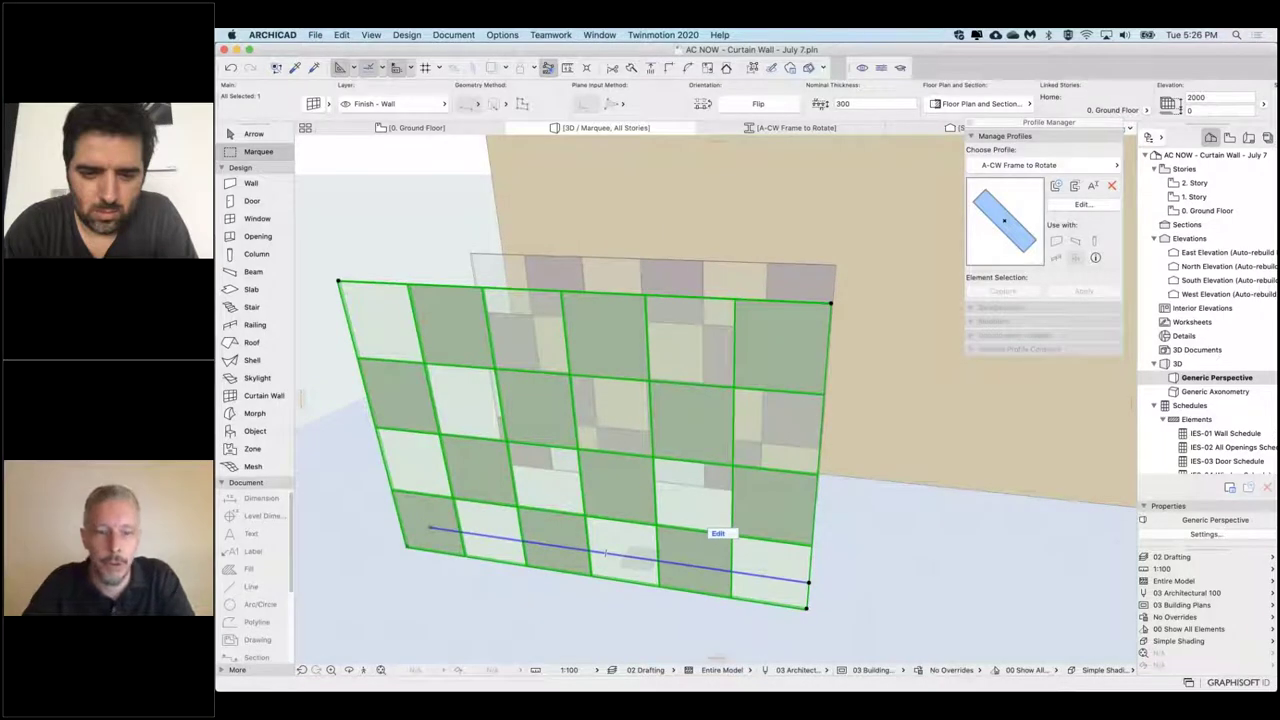
key("F5")
middle_click_drag(638, 558, 606, 548, "shift")
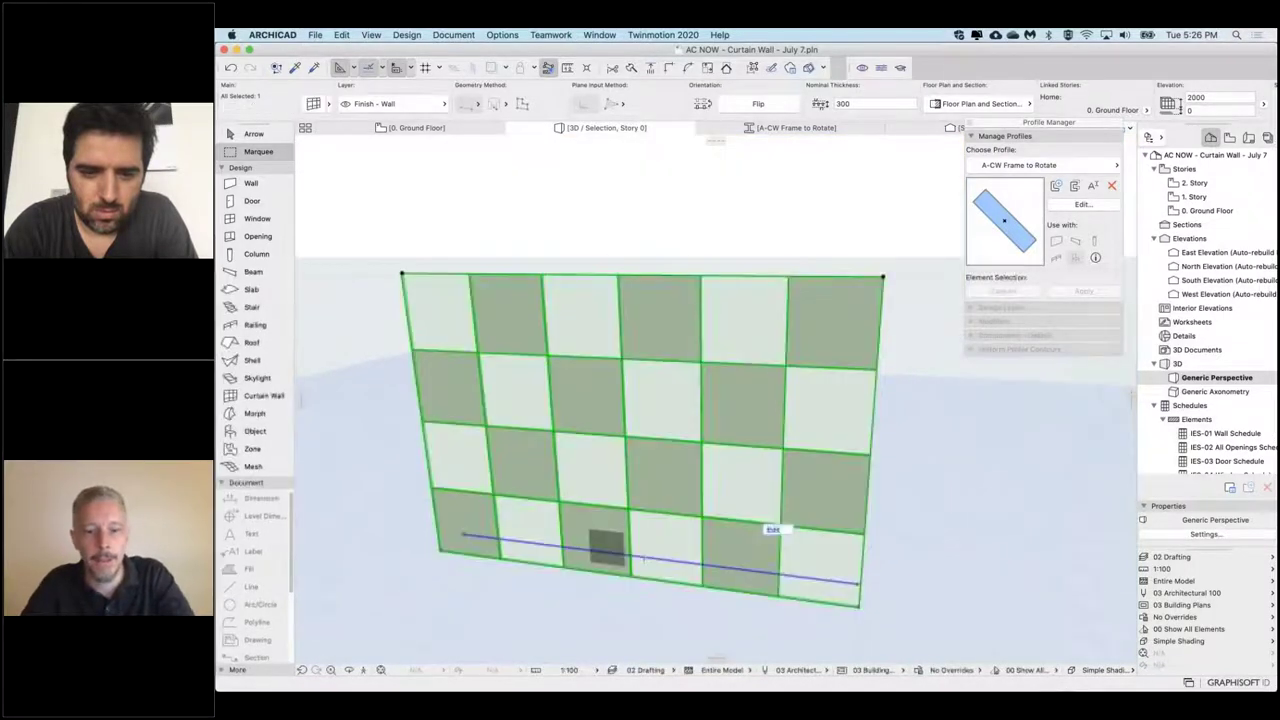
Step: Open the copied curtain wall's scheme settings and add a third fixed-size column to the grid pattern
key("super+t")
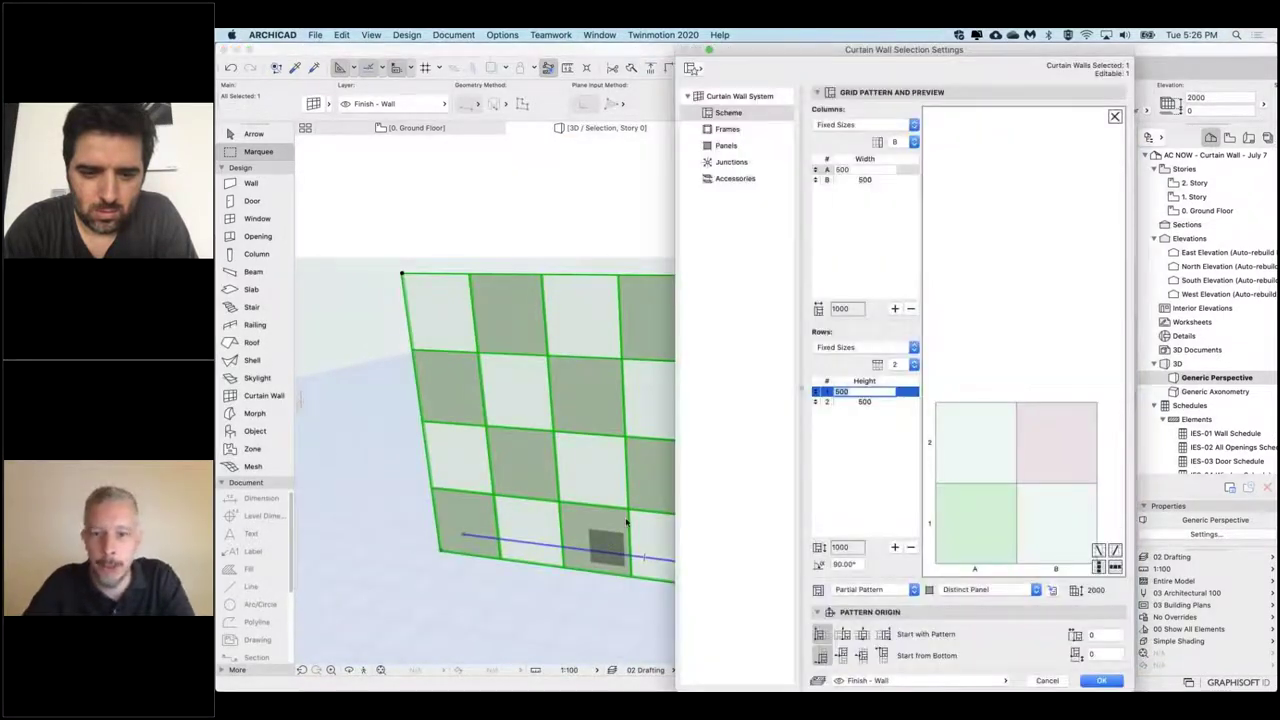
left_click(980, 460)
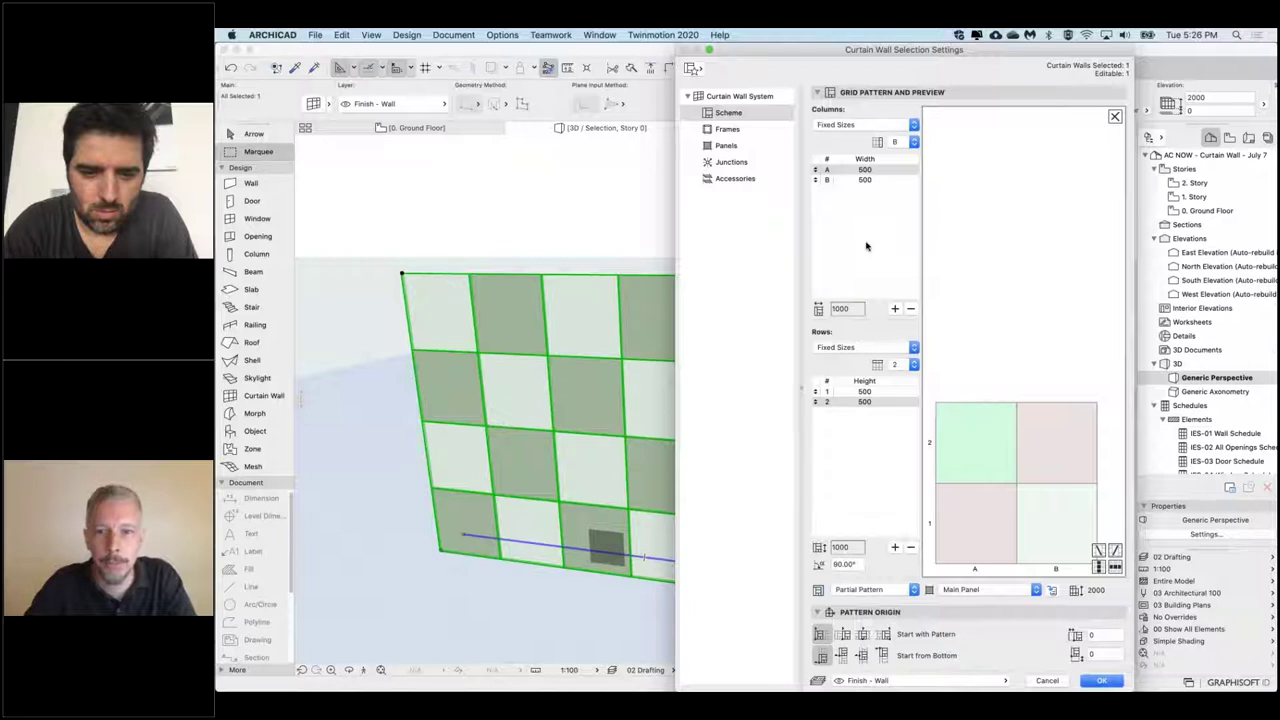
left_click(841, 180)
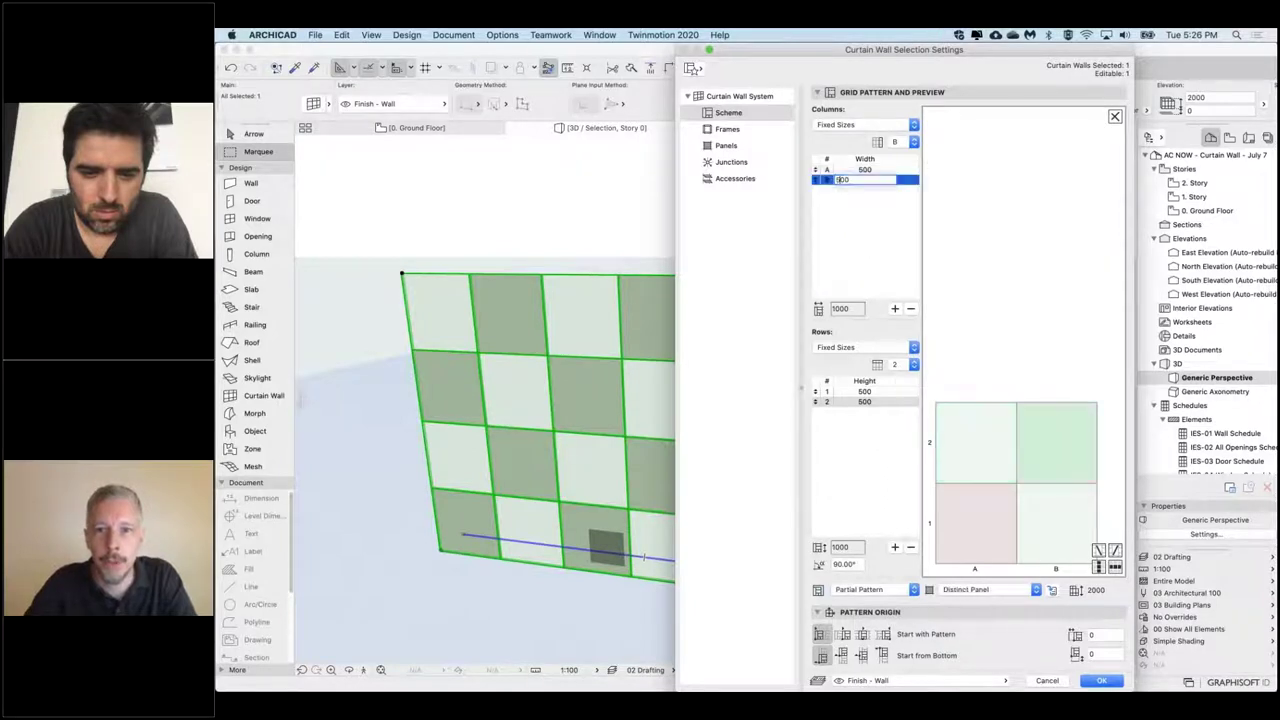
left_click(895, 309)
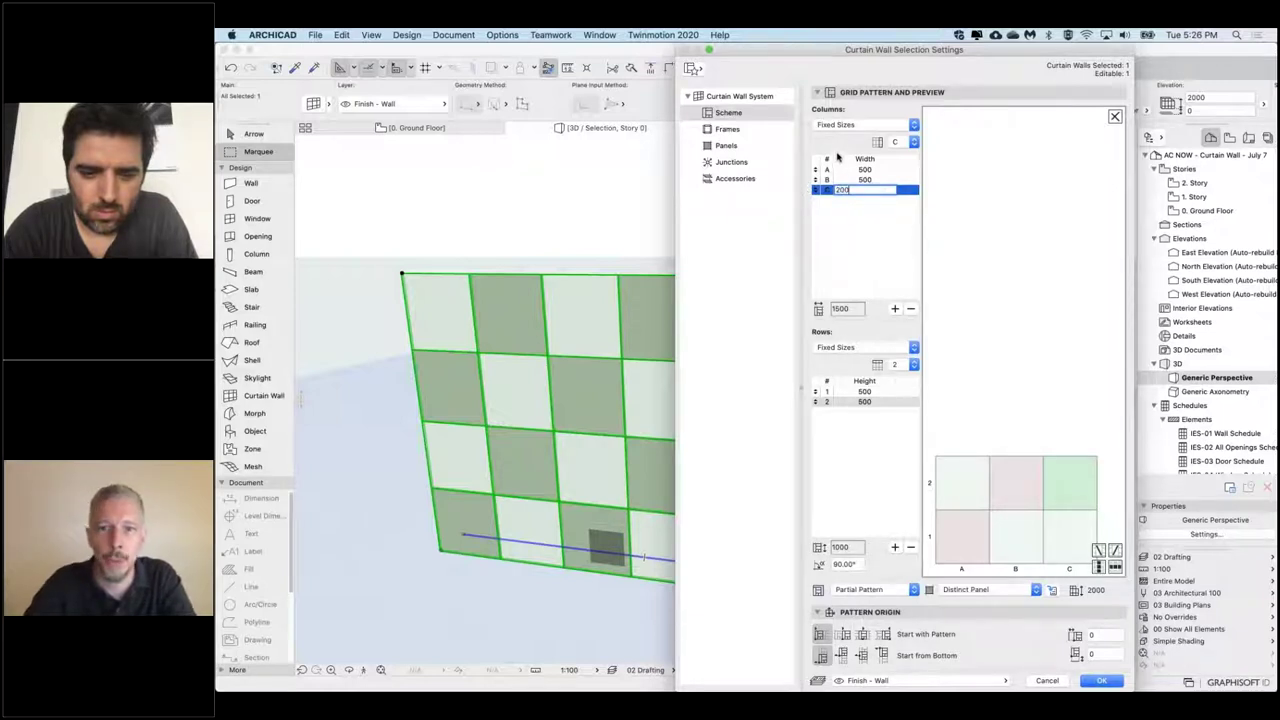
Step: Set the widths of columns C, B and A to 200 in the grid pattern
type("200")
left_click(851, 179)
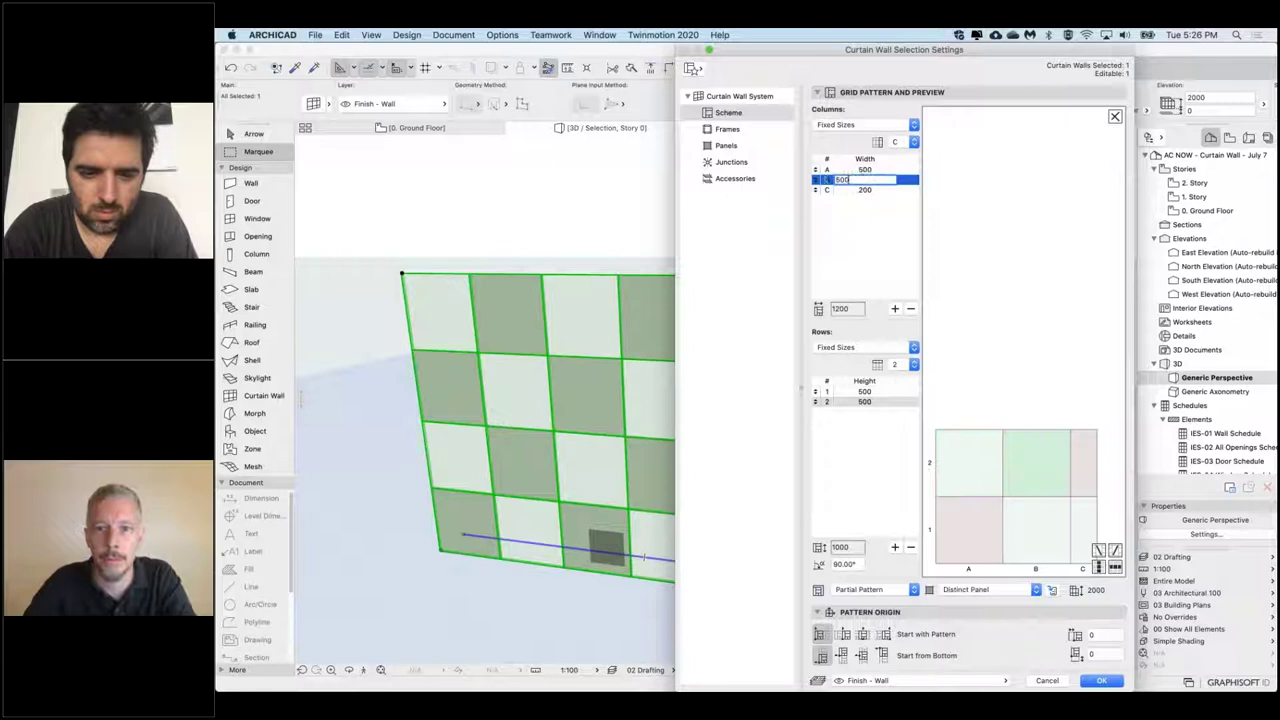
type("200")
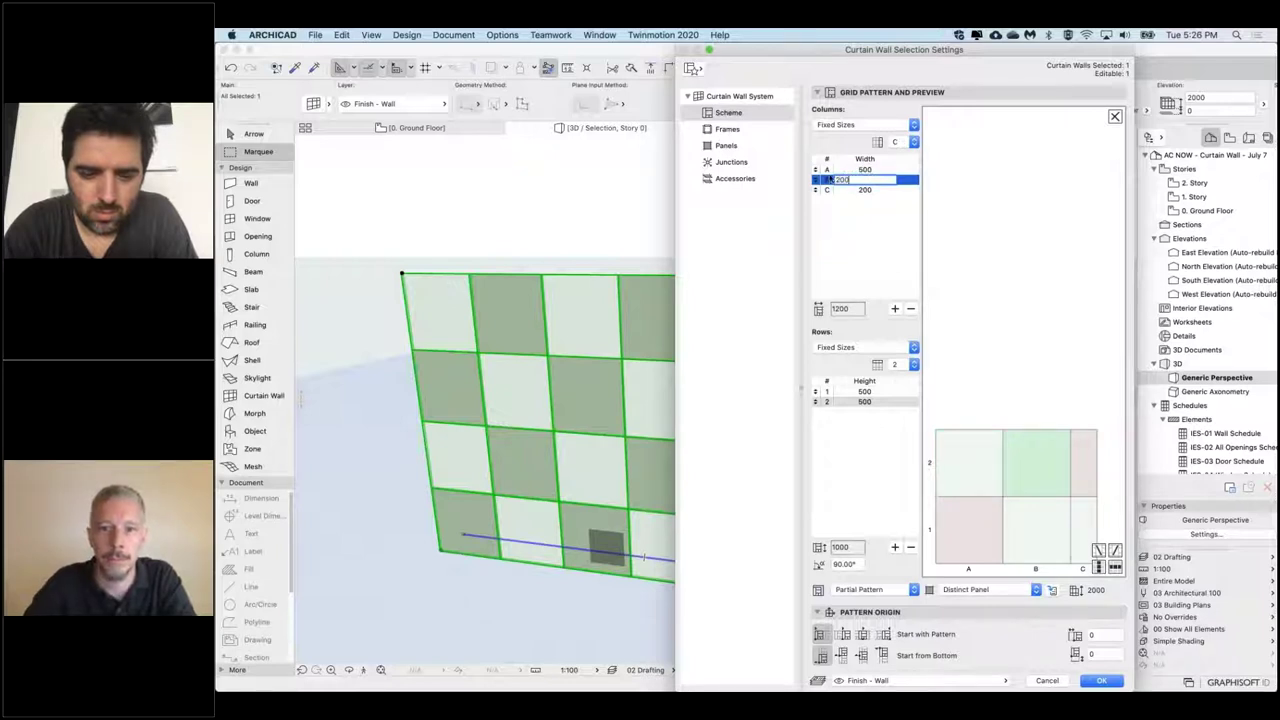
left_click(857, 169)
type("2")
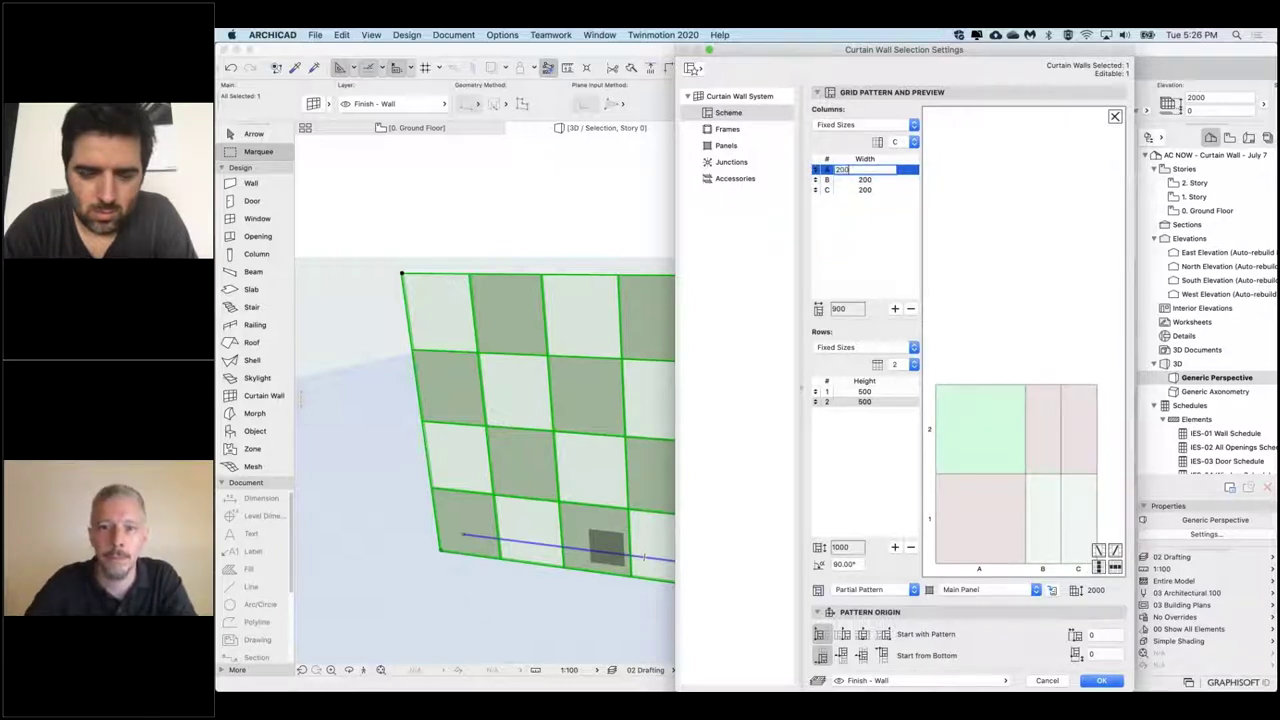
type("00")
key("Return")
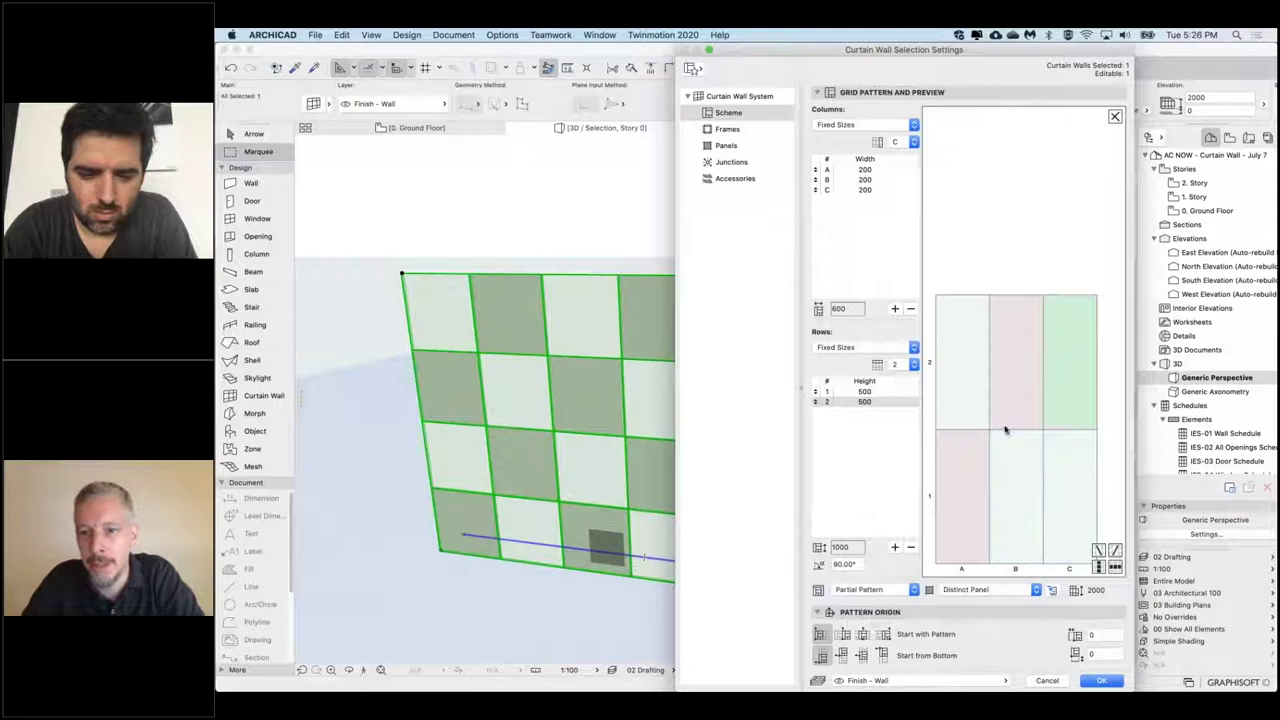
Step: Set the widths of columns A, B and C to 300 in the grid pattern
left_click(862, 170)
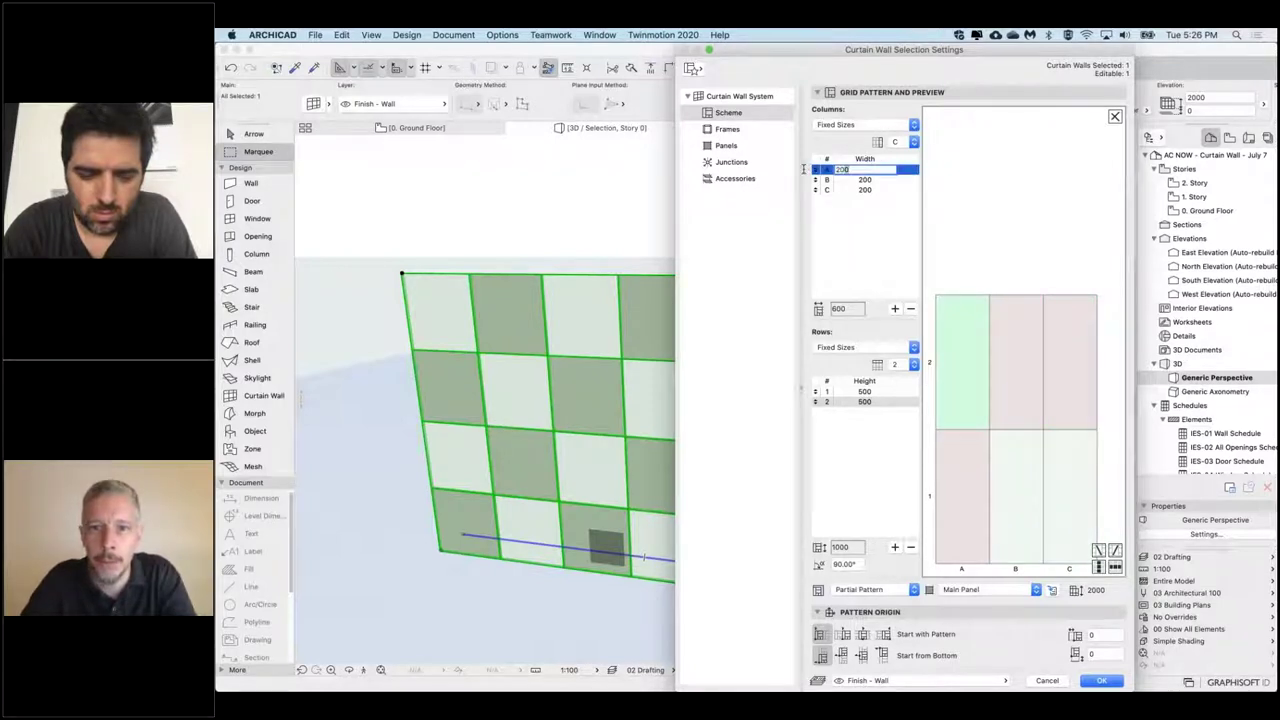
type("300")
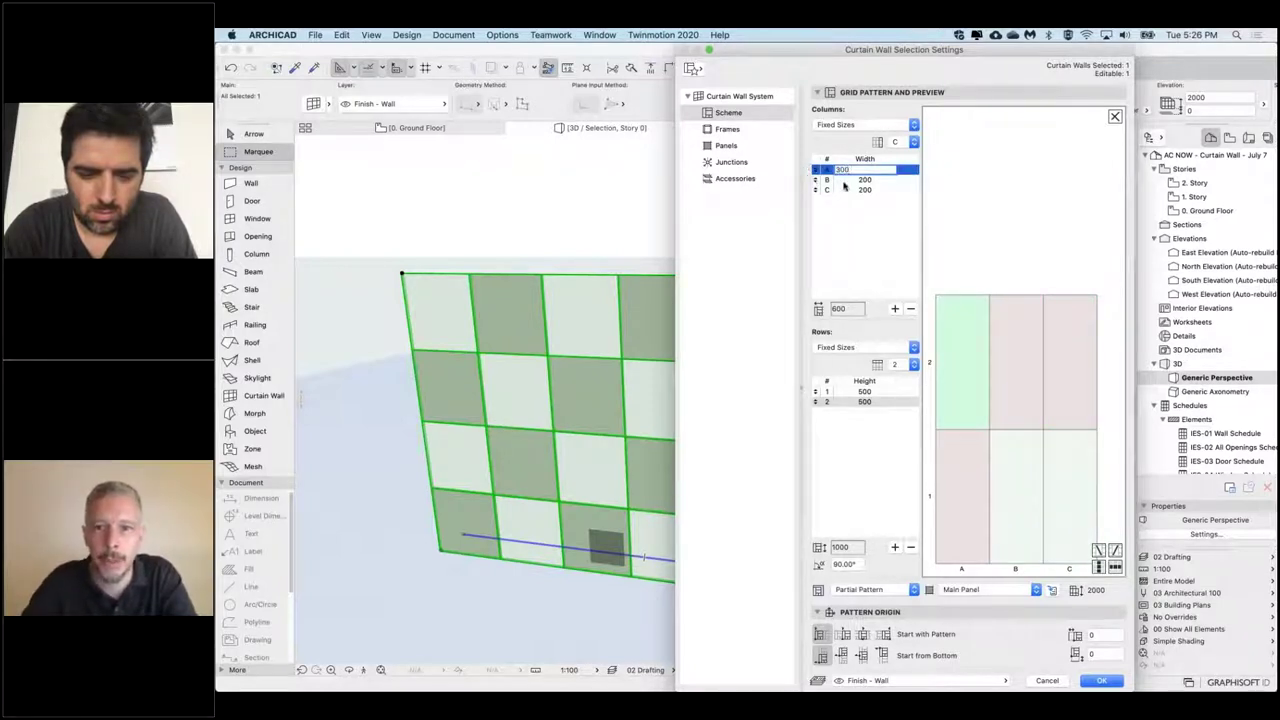
left_click(843, 180)
type("30")
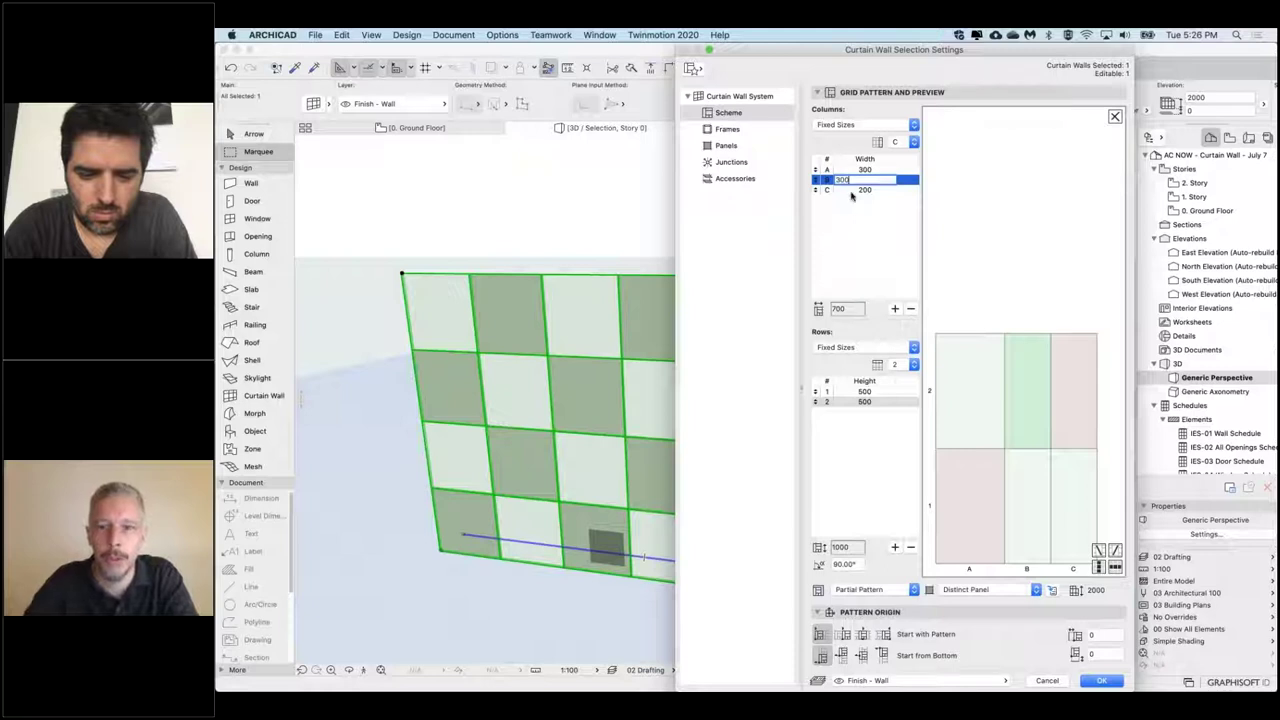
type("0")
left_click(818, 190)
type("300")
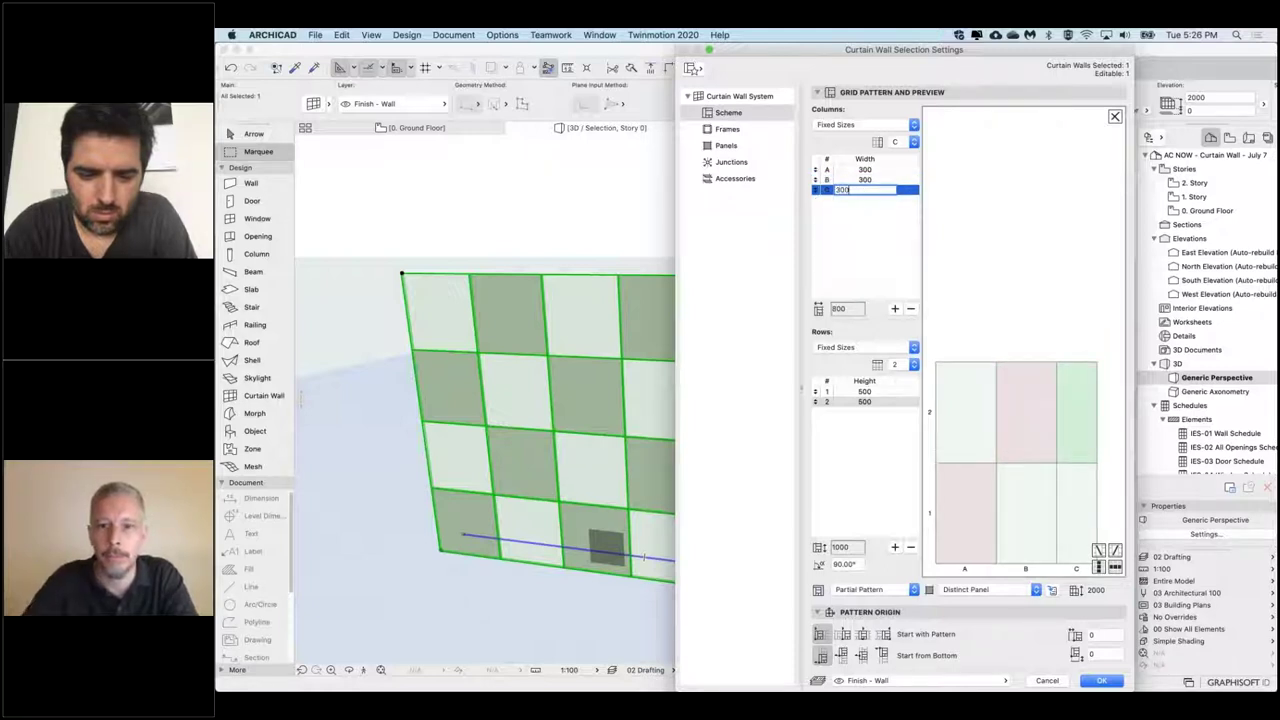
Step: Merge the column B and C panels in row 1 of the grid pattern by setting their shared division to None: Merge Panels
left_click(866, 240)
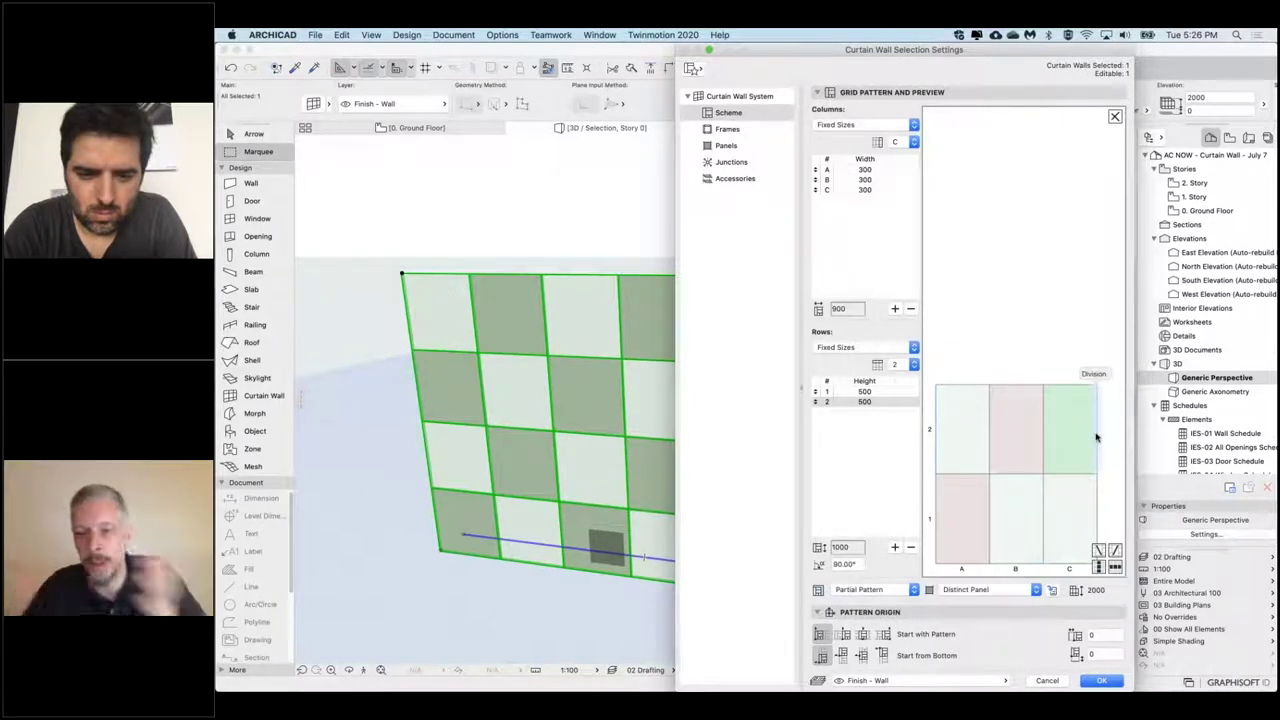
left_click(960, 512)
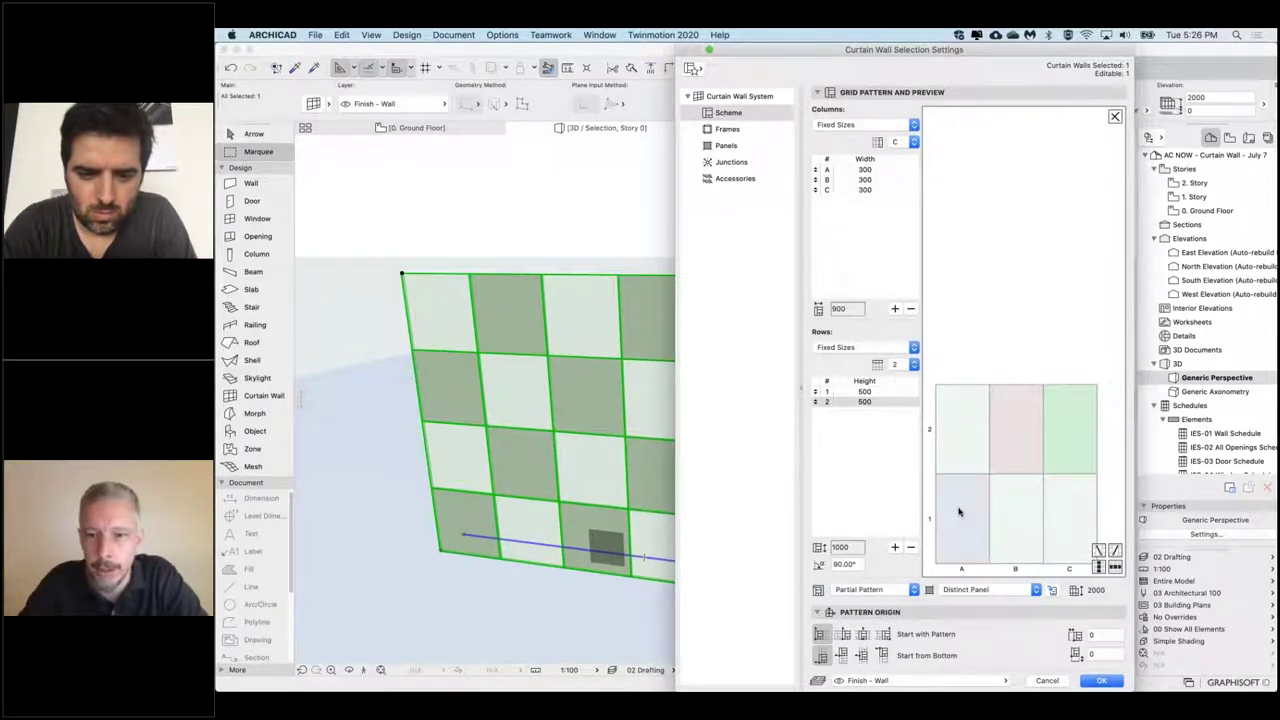
left_click(993, 517)
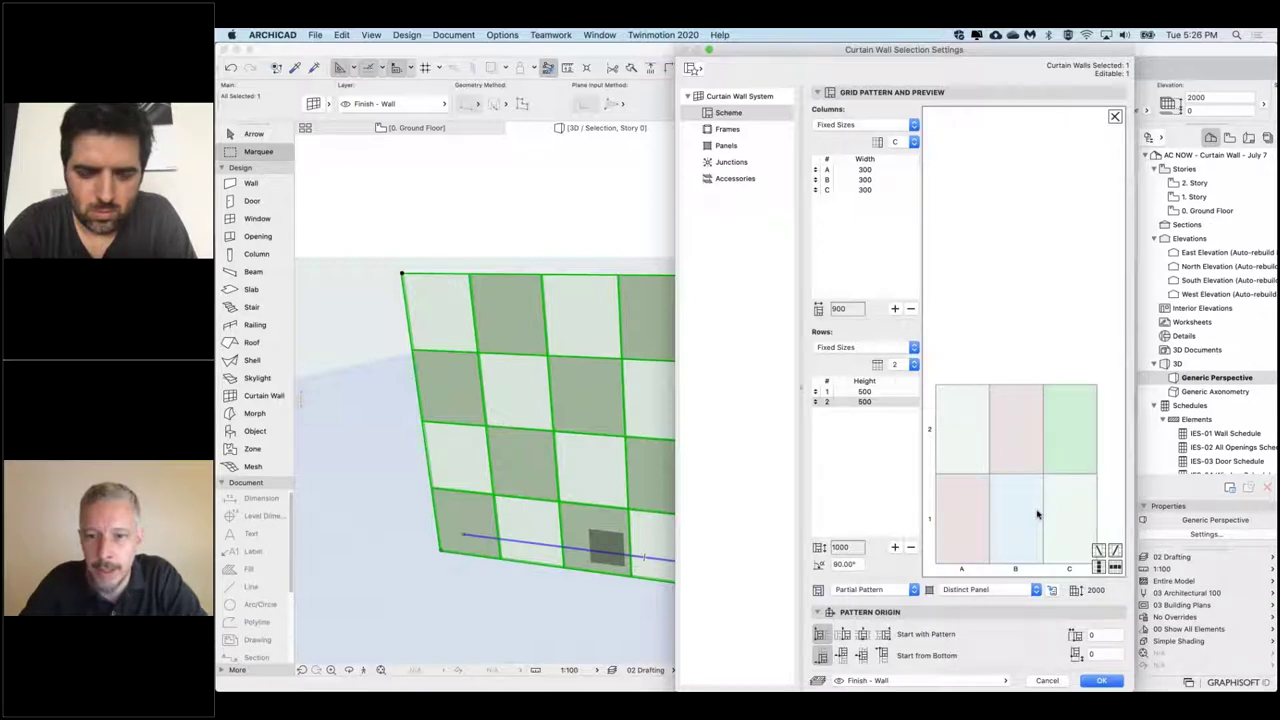
left_click(1044, 514)
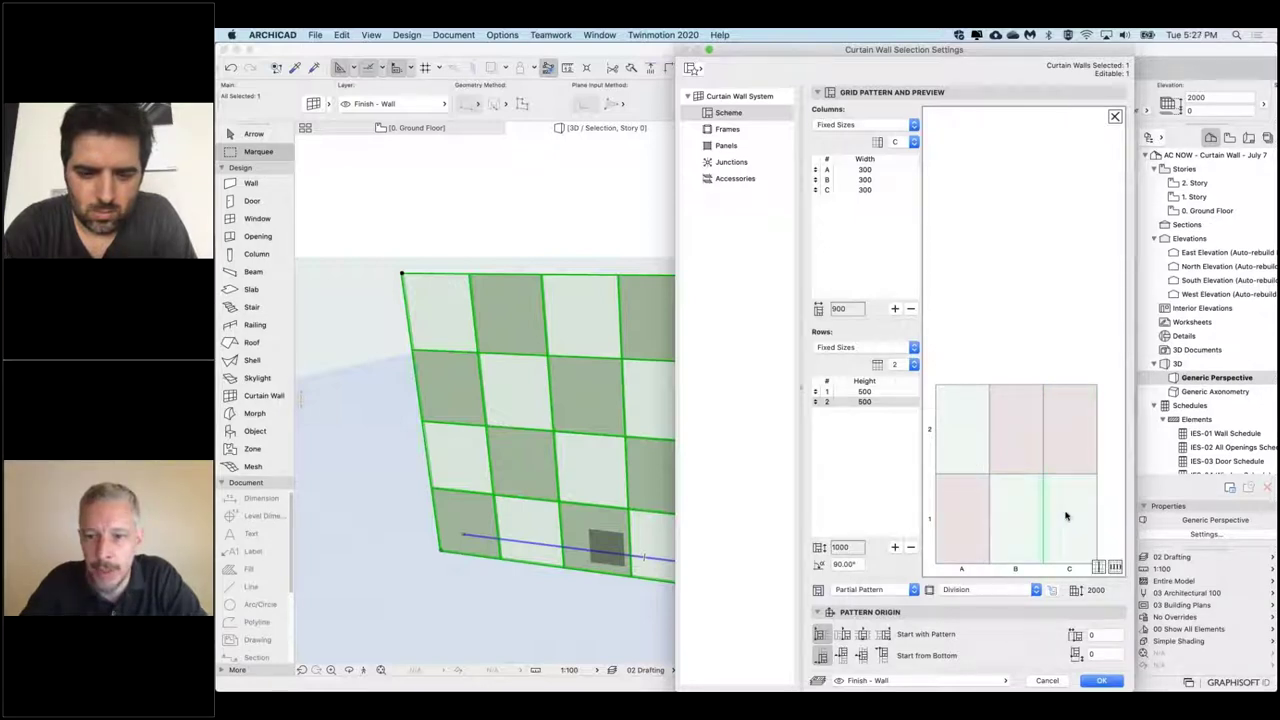
left_click(955, 590)
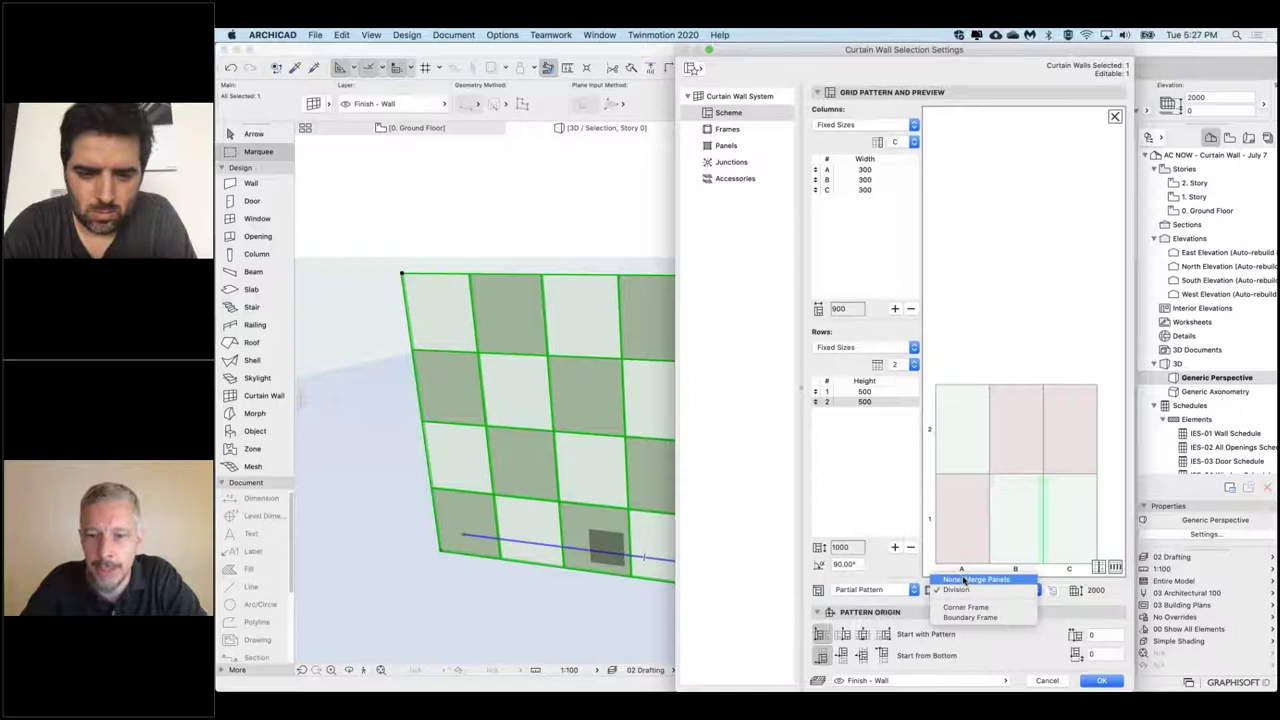
left_click(1021, 521)
left_click(1021, 521)
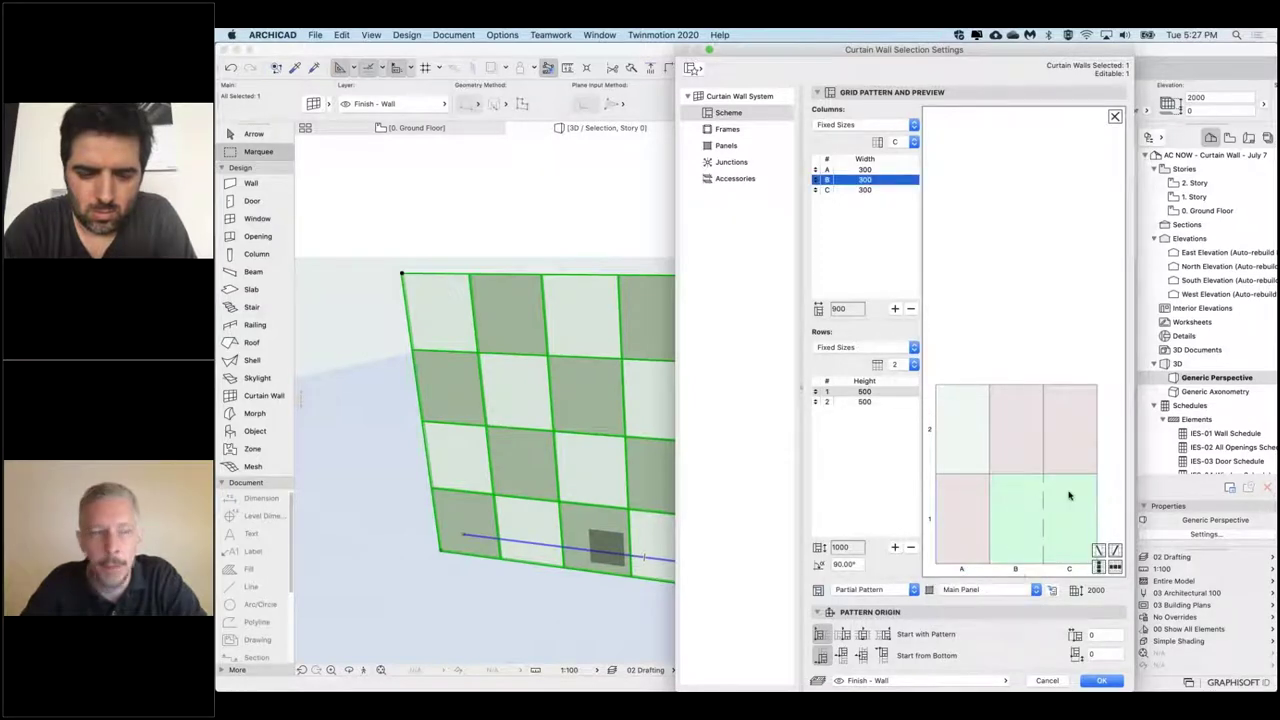
Step: Merge the column A and B panels in row 2 by setting their shared division to None: Merge Panels
left_click(990, 410)
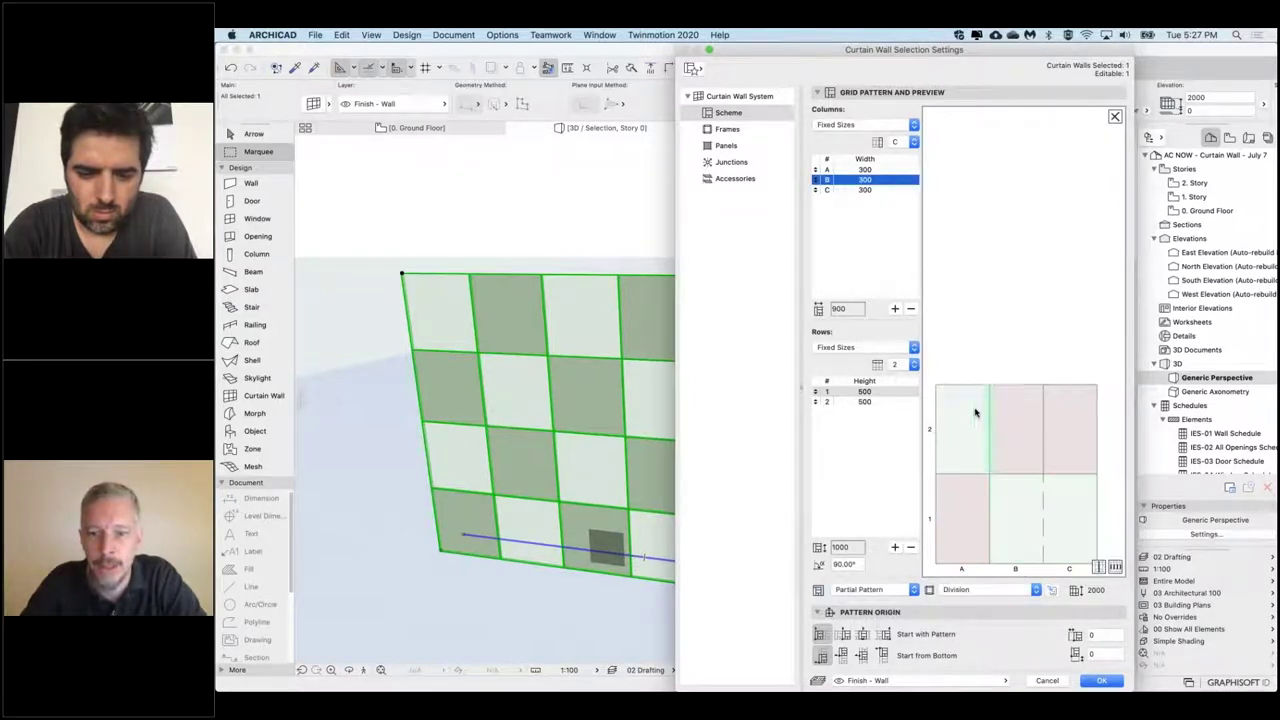
left_click(976, 590)
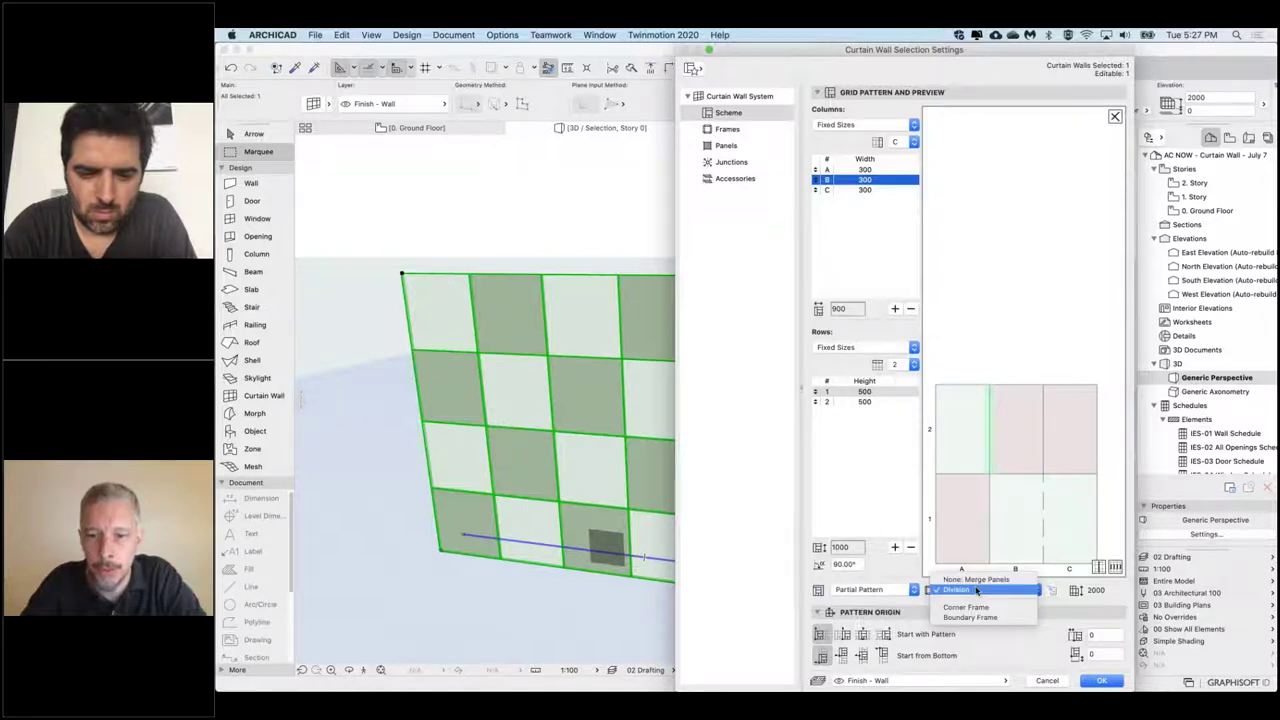
left_click(977, 581)
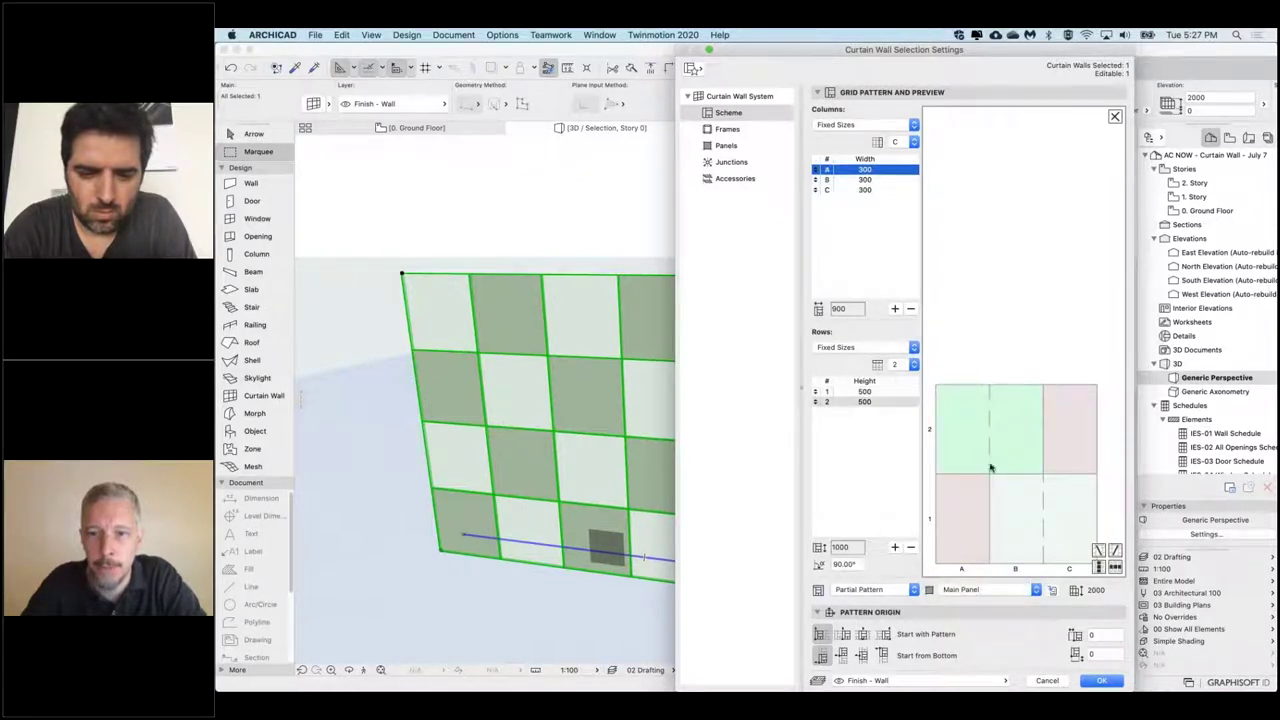
left_click(933, 512)
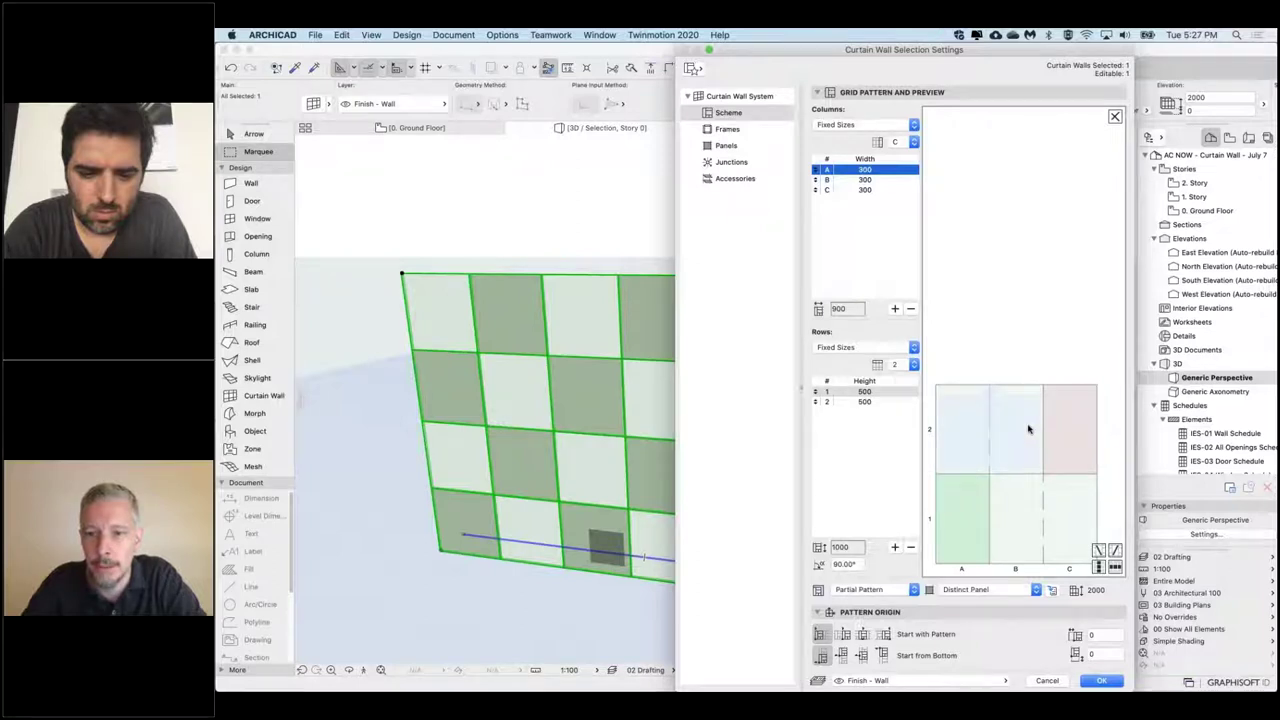
left_click(950, 509)
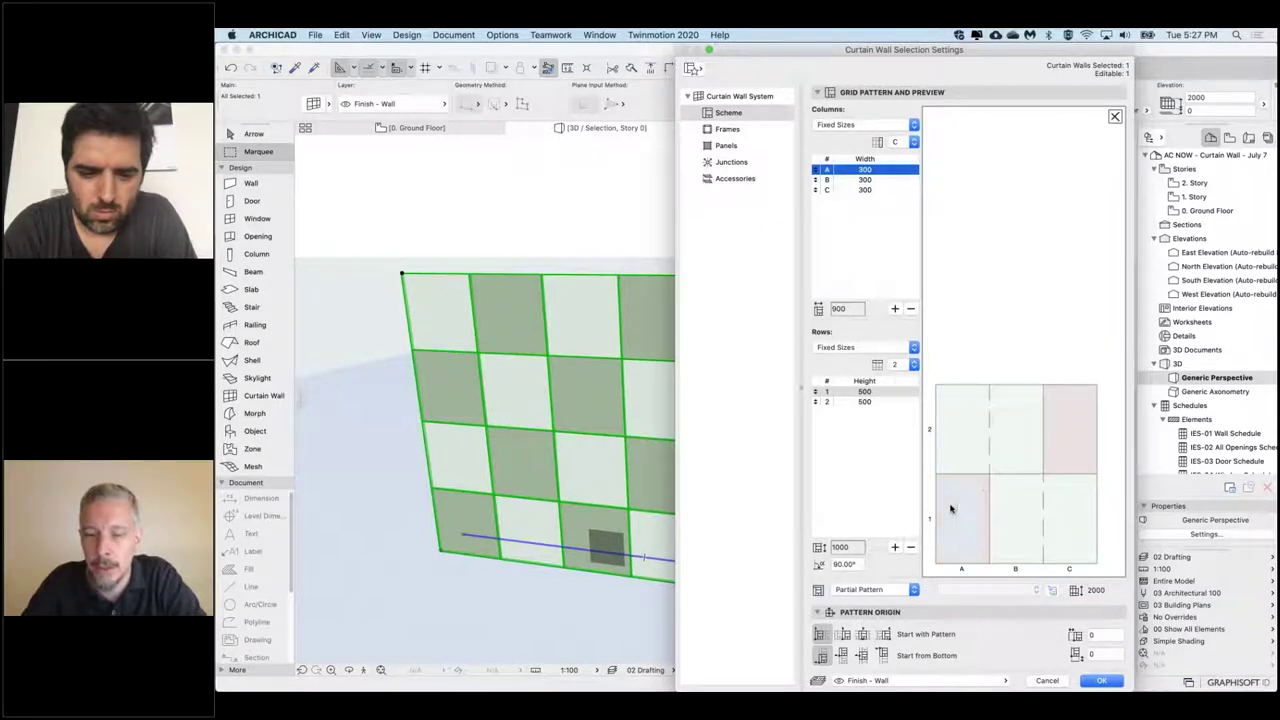
Step: Try to merge the row 2 panels across the pattern's outer edge using None: Merge Panels
left_click(1097, 440)
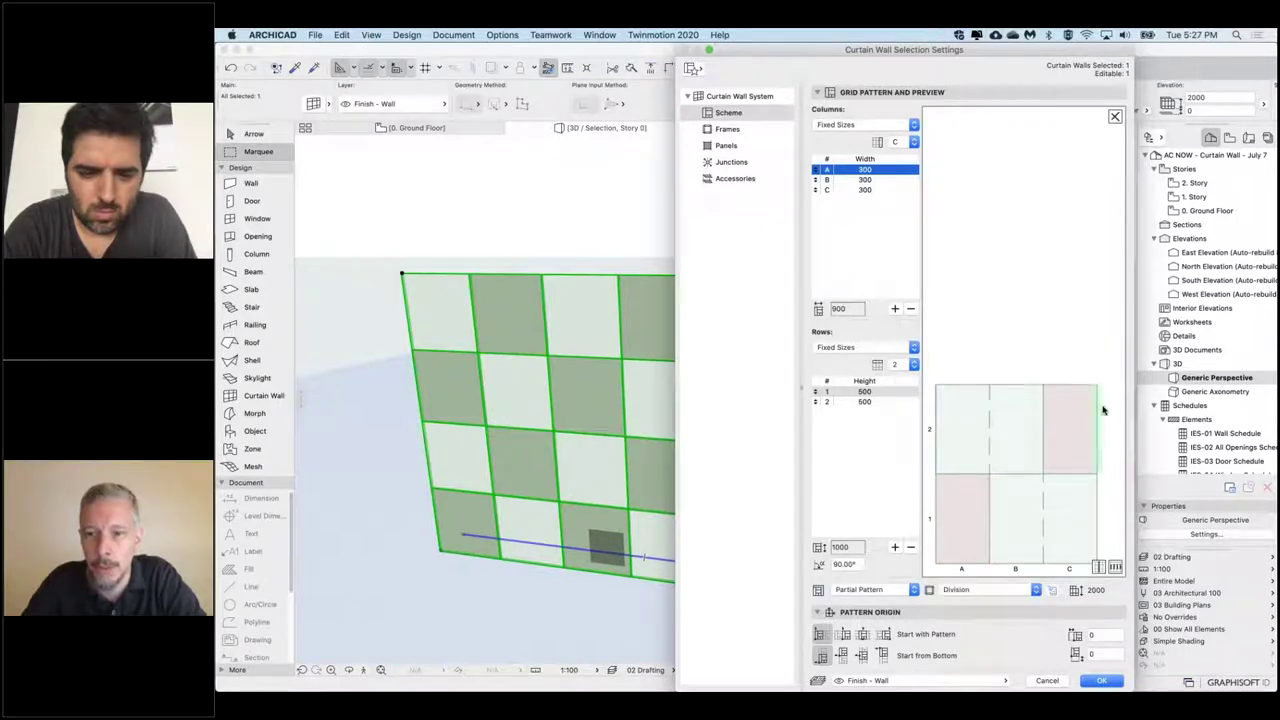
left_click(969, 591)
left_click(985, 606)
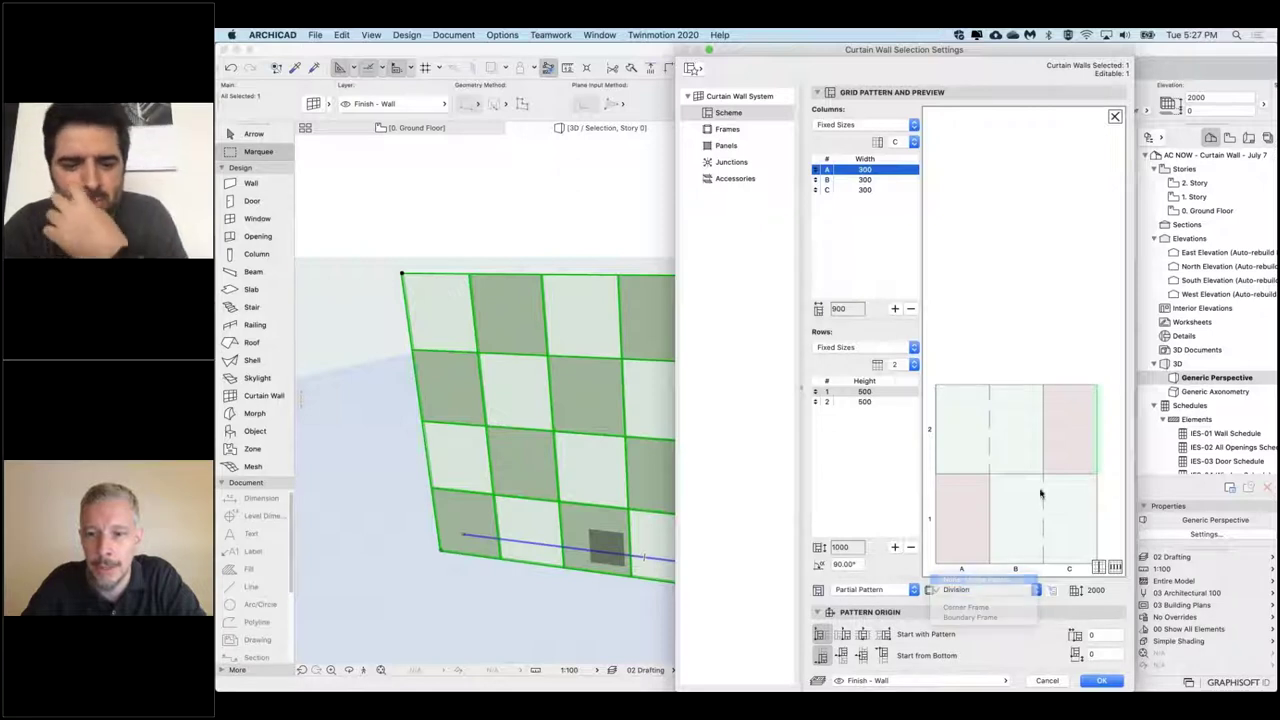
left_click(1068, 440)
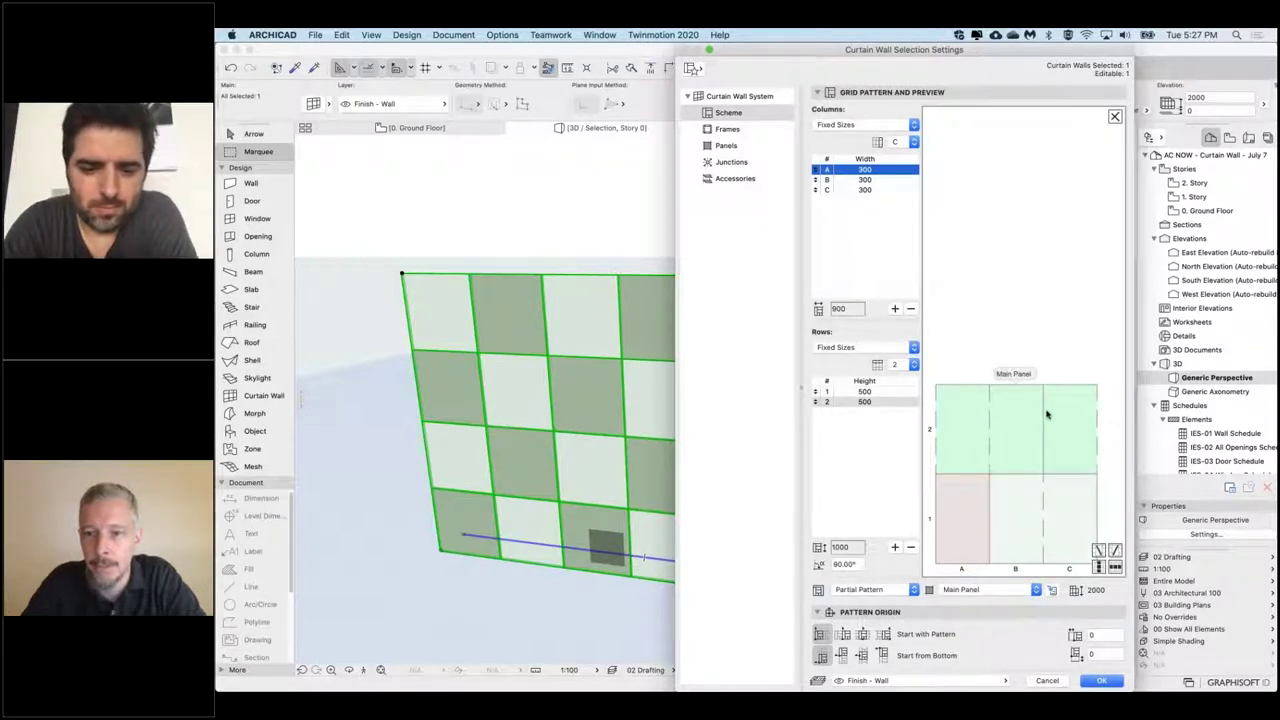
left_click(975, 590)
left_click(1025, 491)
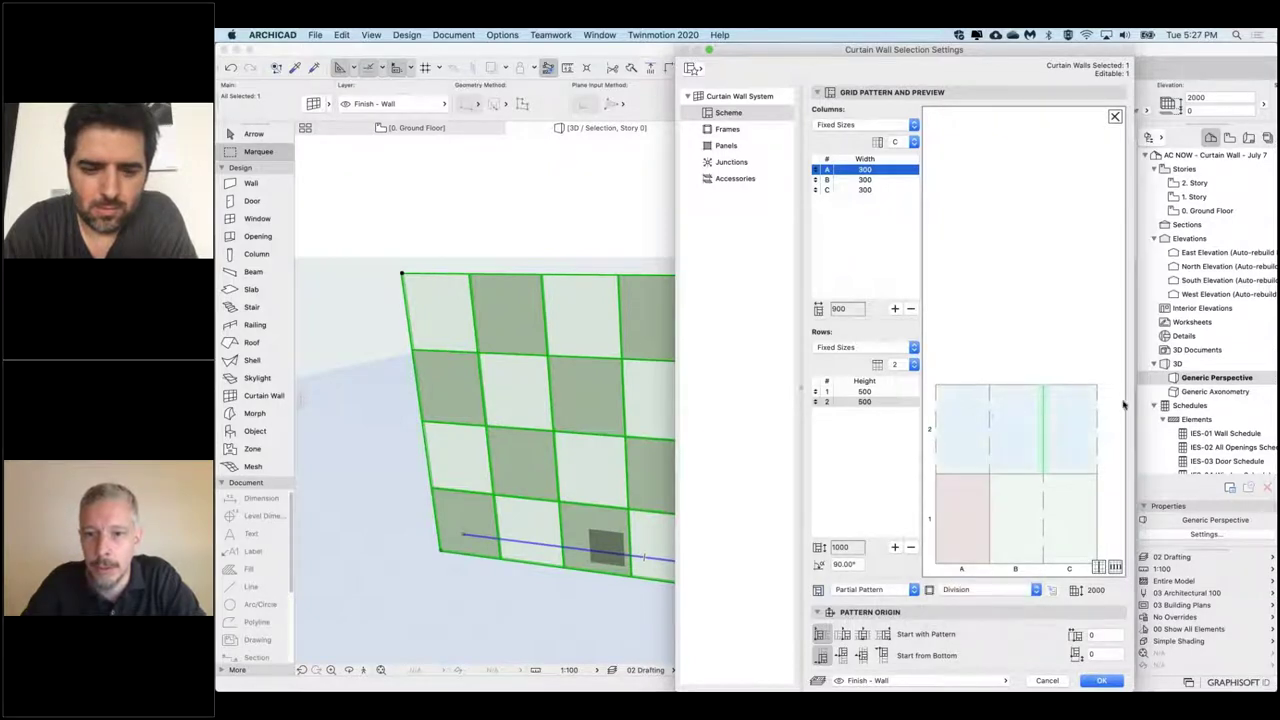
Step: Set the outer edge of row 2 back to Division
left_click(1097, 420)
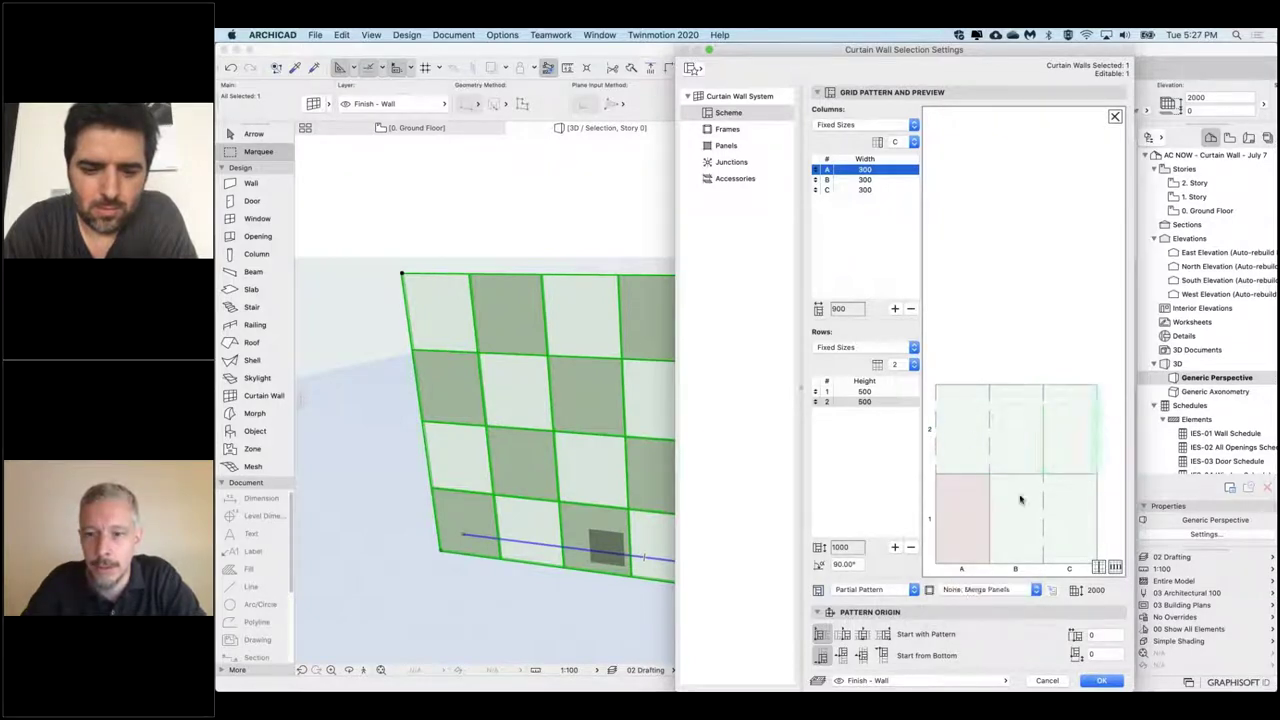
left_click(975, 590)
left_click(960, 582)
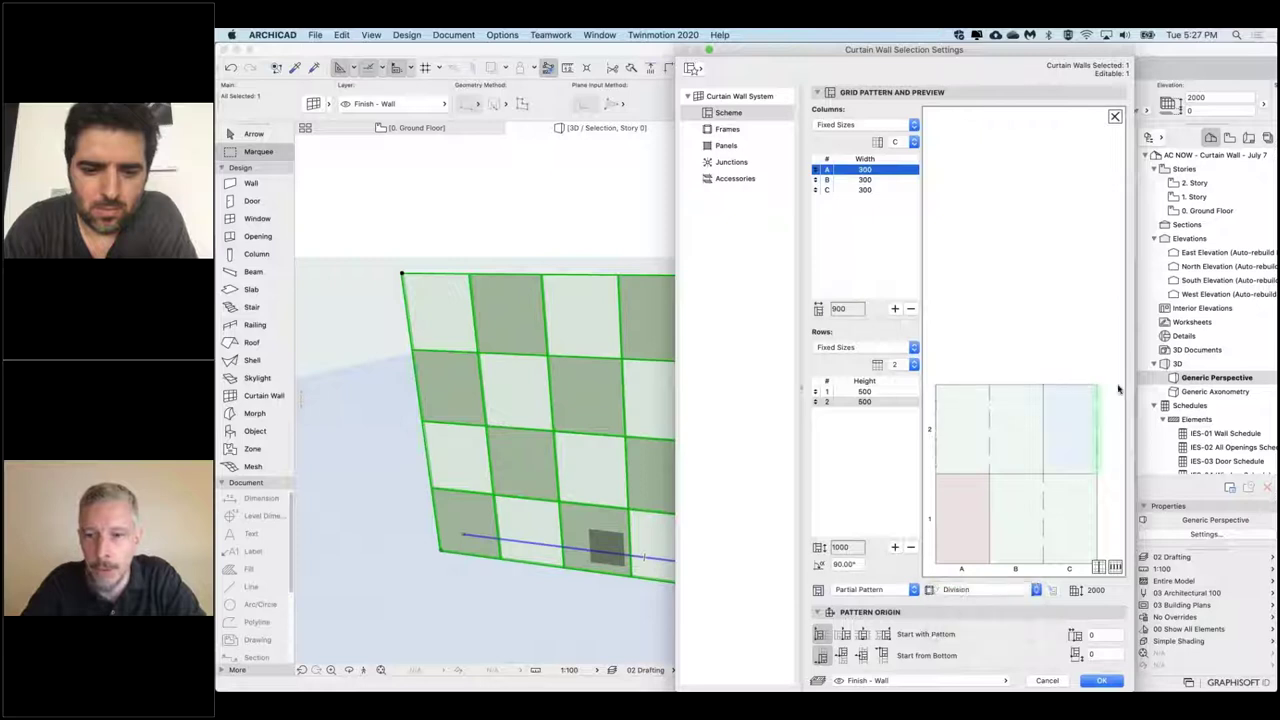
left_click(1075, 429)
left_click(1022, 427)
left_click(1075, 427)
left_click(954, 518)
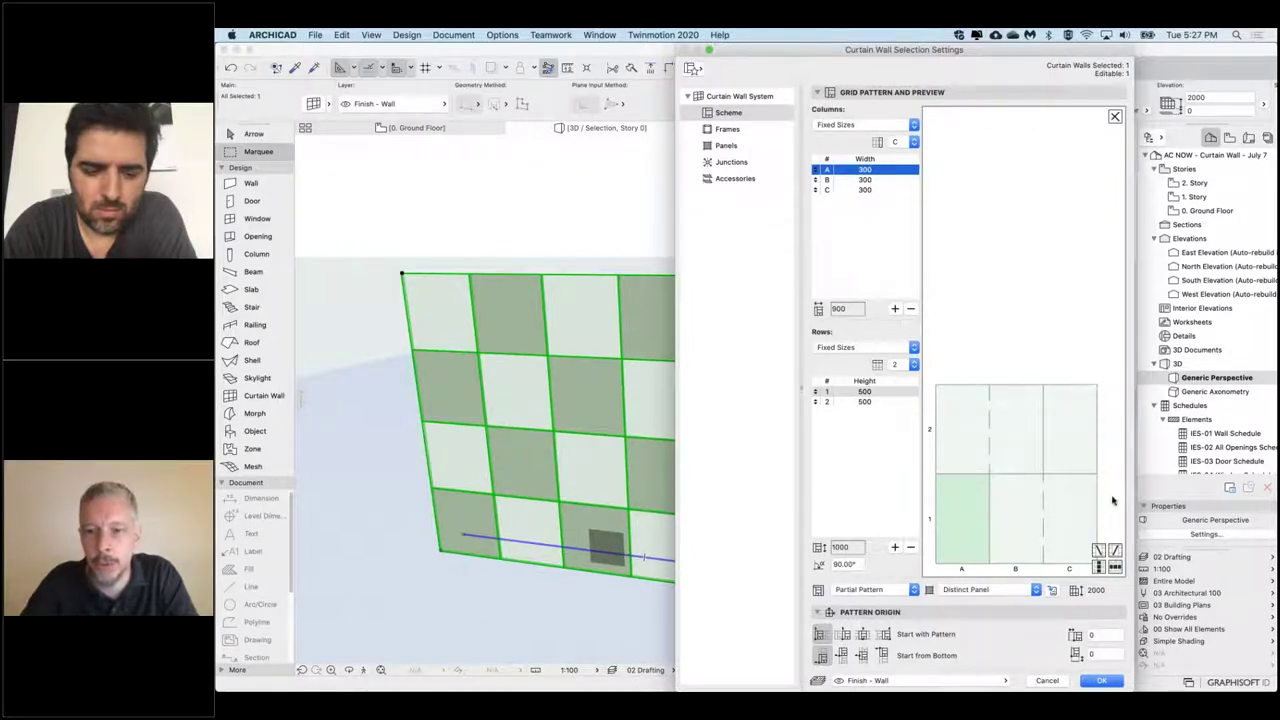
Step: Add a fourth 300-wide column to the pattern and set the edge between columns C and D in row 1 to Division
left_click(1076, 512)
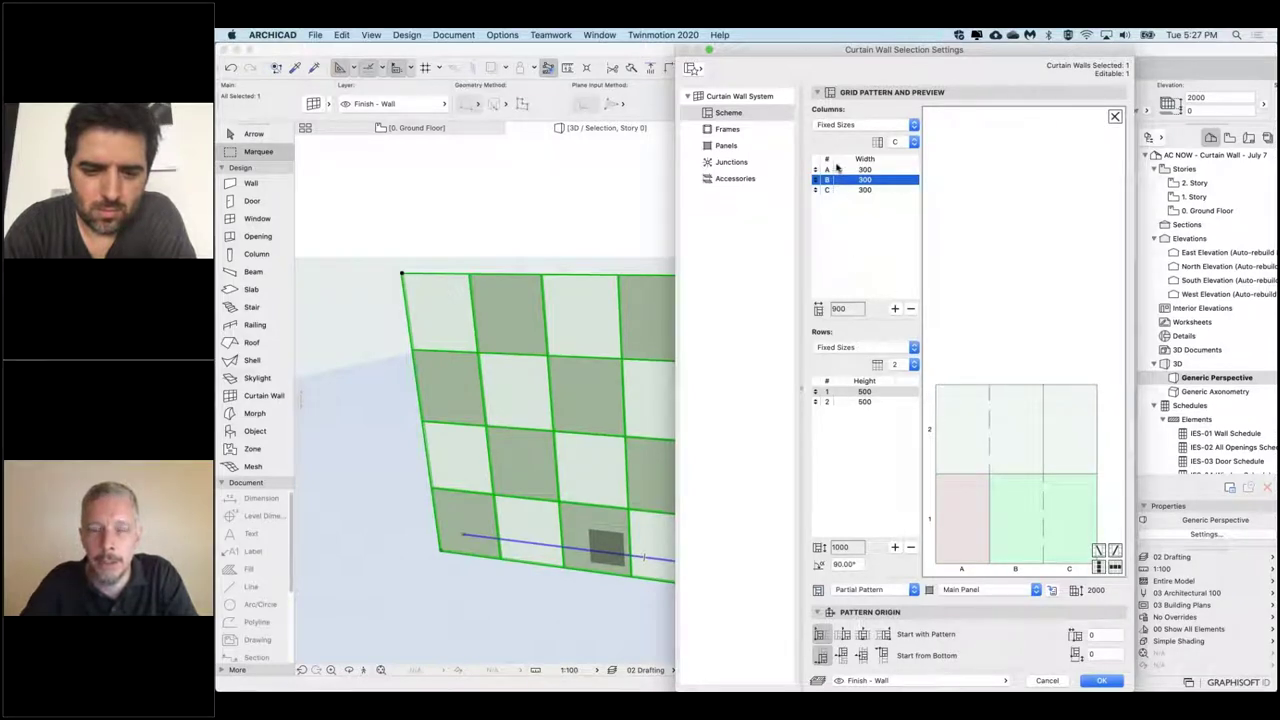
left_click(895, 308)
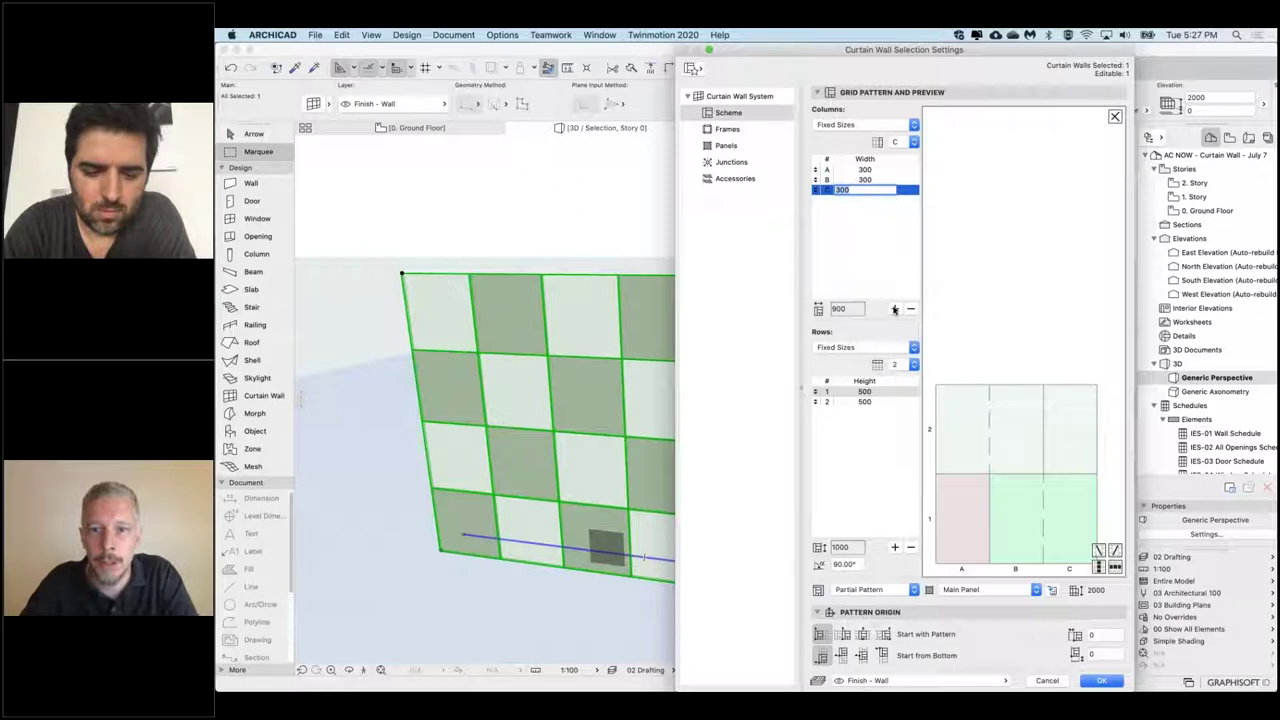
left_click(1075, 524)
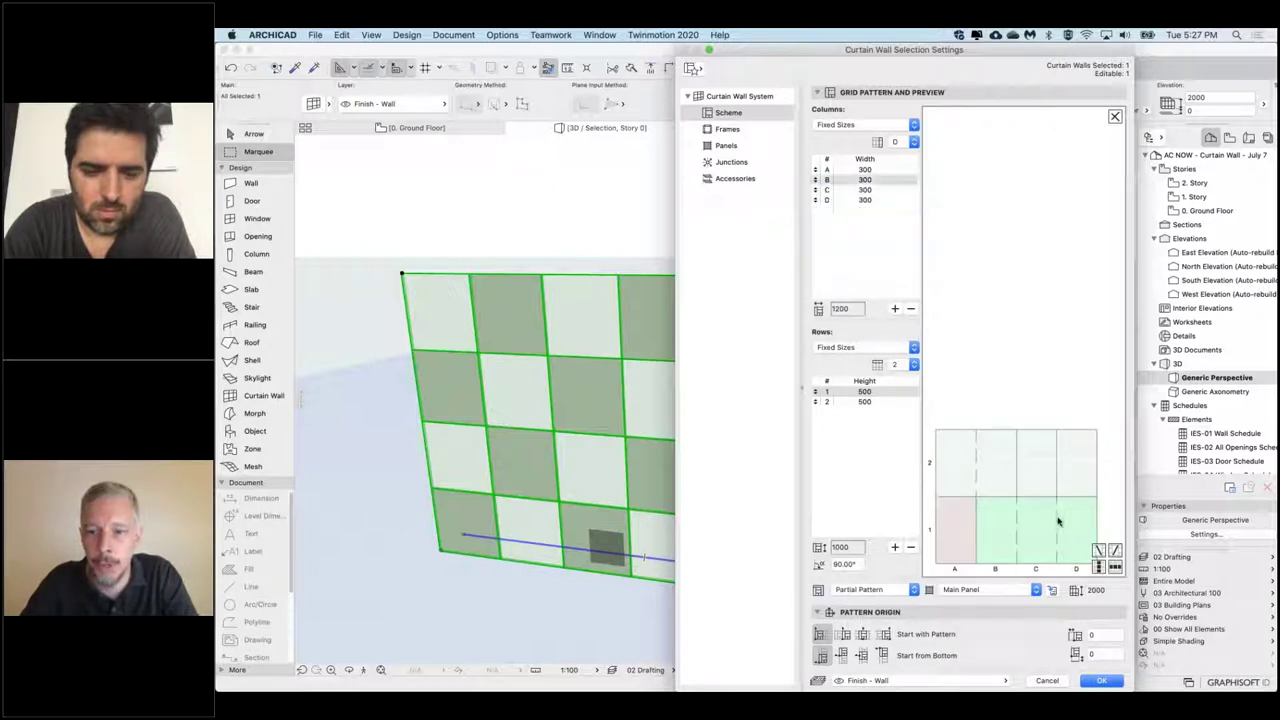
left_click(1058, 521)
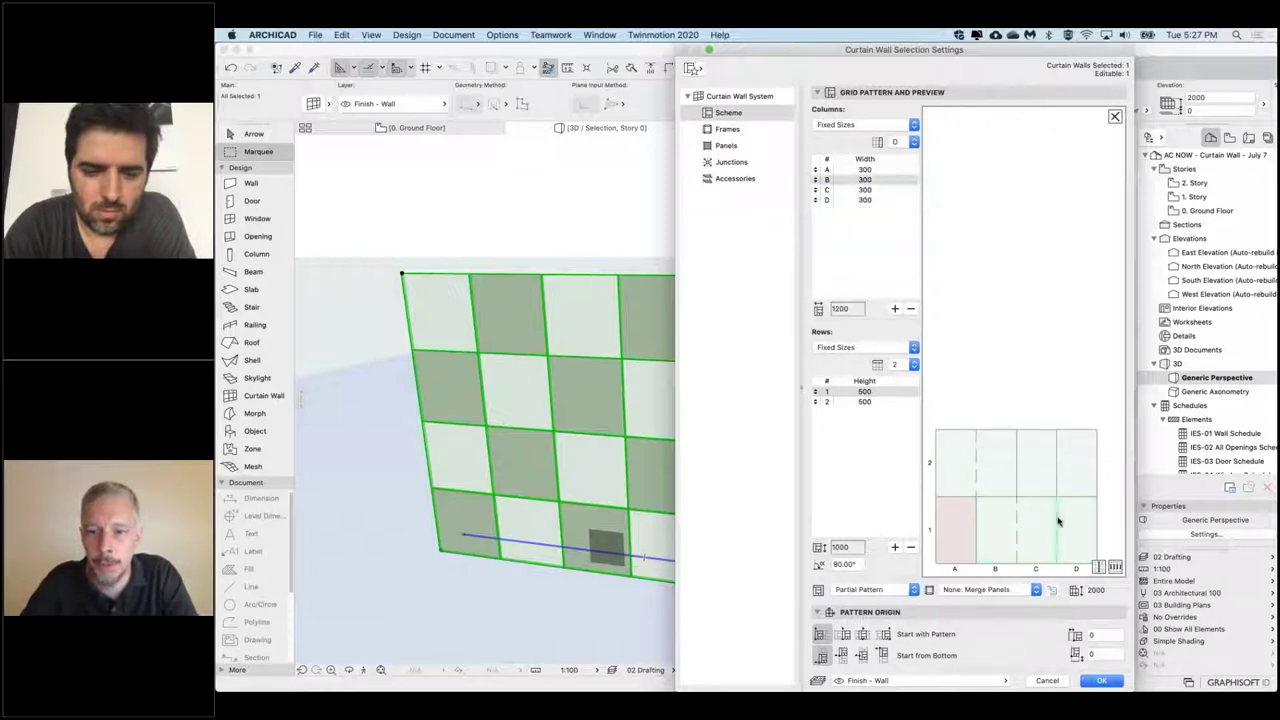
left_click(1003, 592)
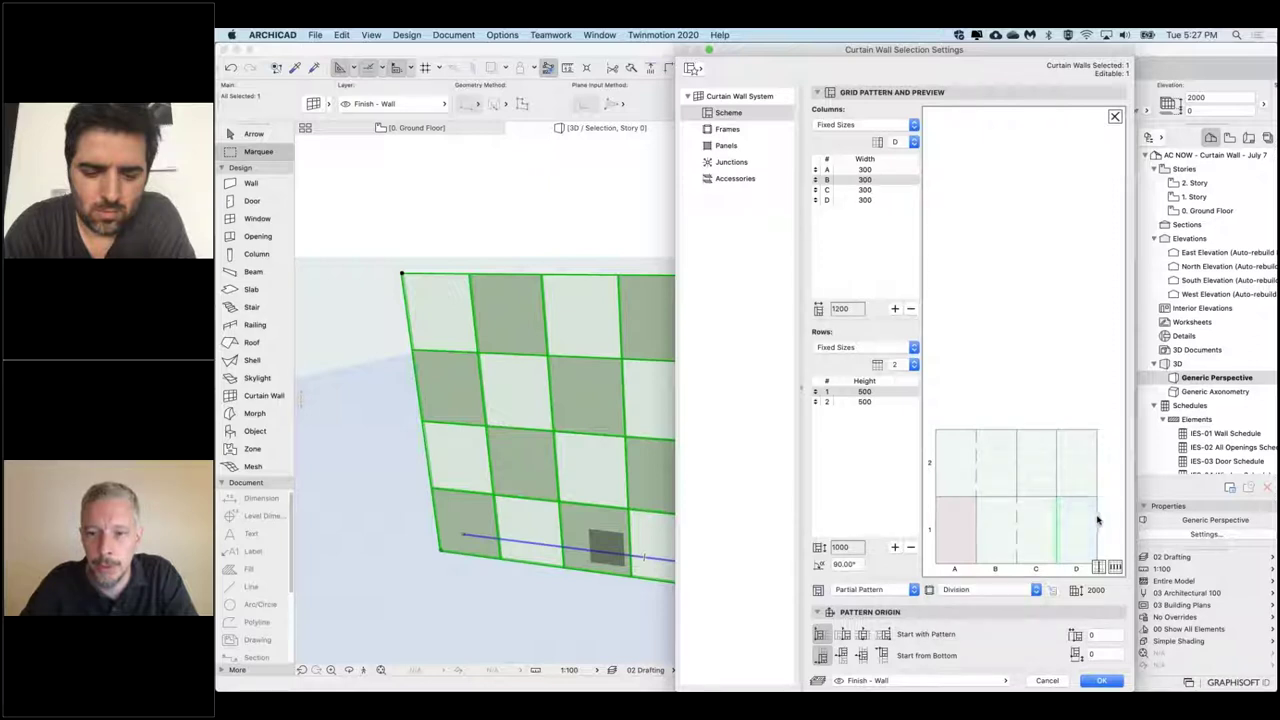
Step: Set the outer edge of row 1 to None: Merge Panels so the column D panel joins the column A panel
left_click(986, 591)
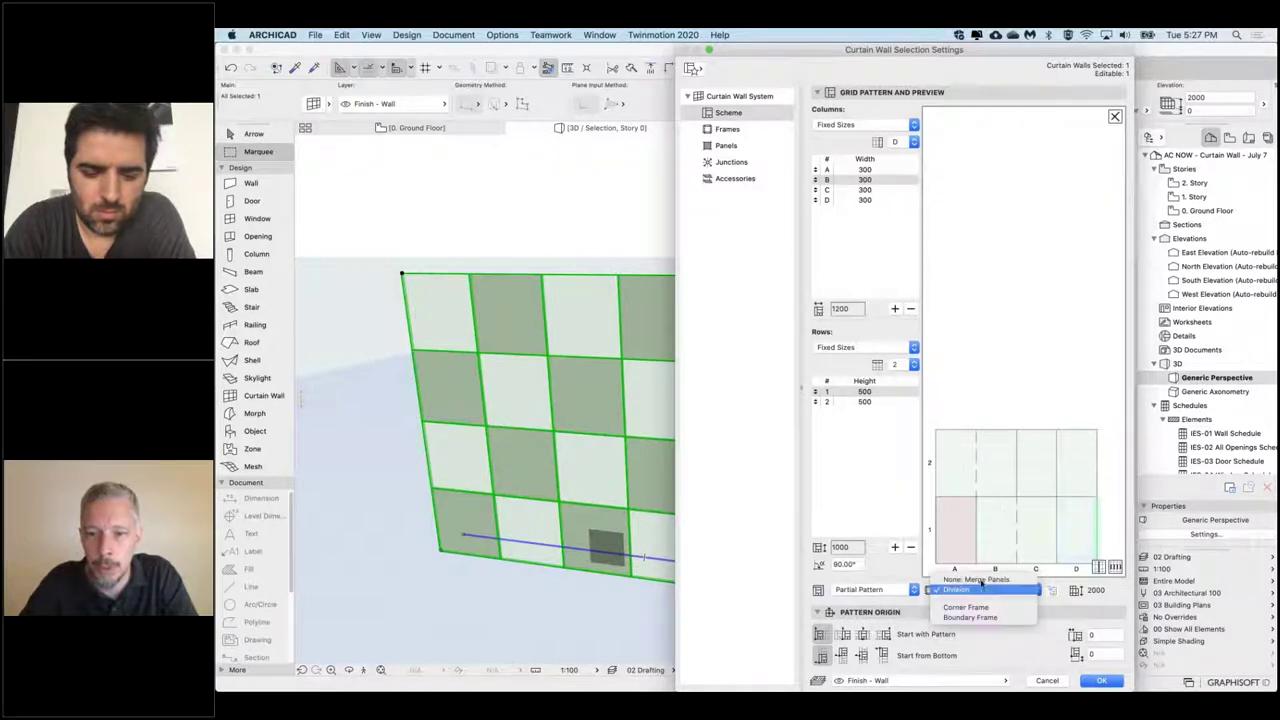
left_click(981, 580)
left_click(1075, 518)
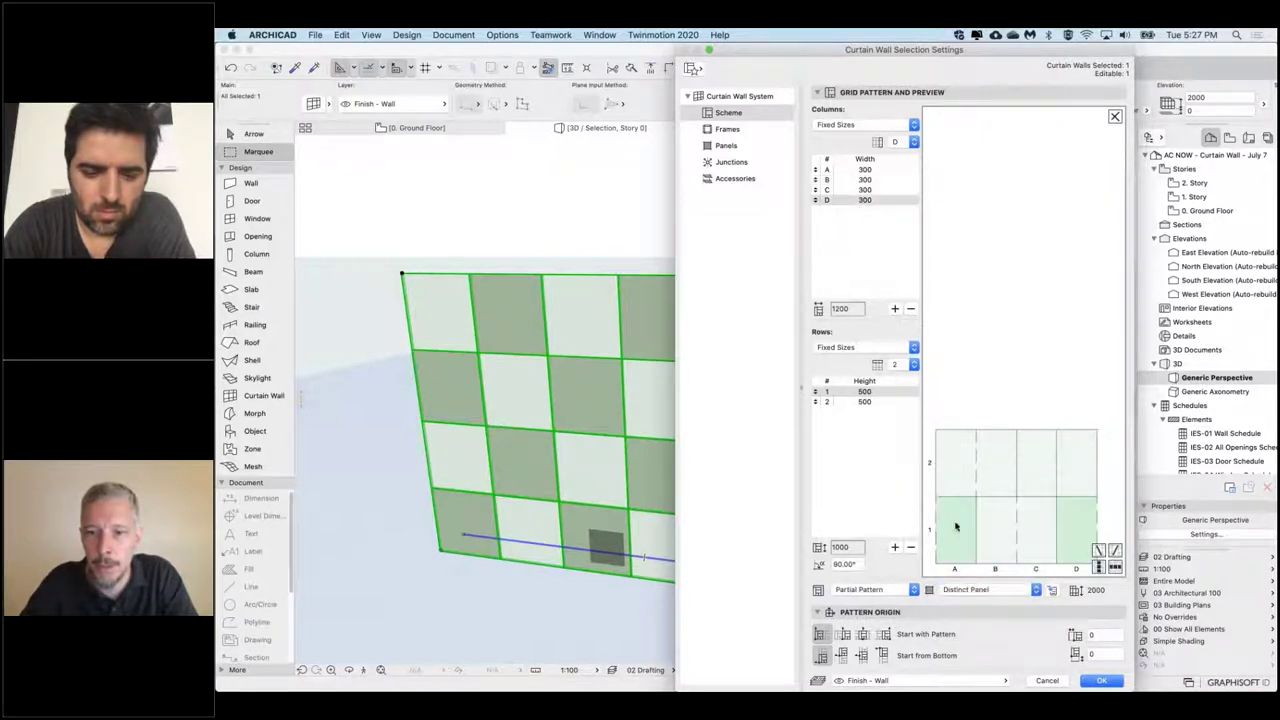
Step: Merge the column C and D panels in row 2, make the result a Distinct Panel, and apply the scheme to the curtain wall
left_click(1059, 461)
left_click(981, 590)
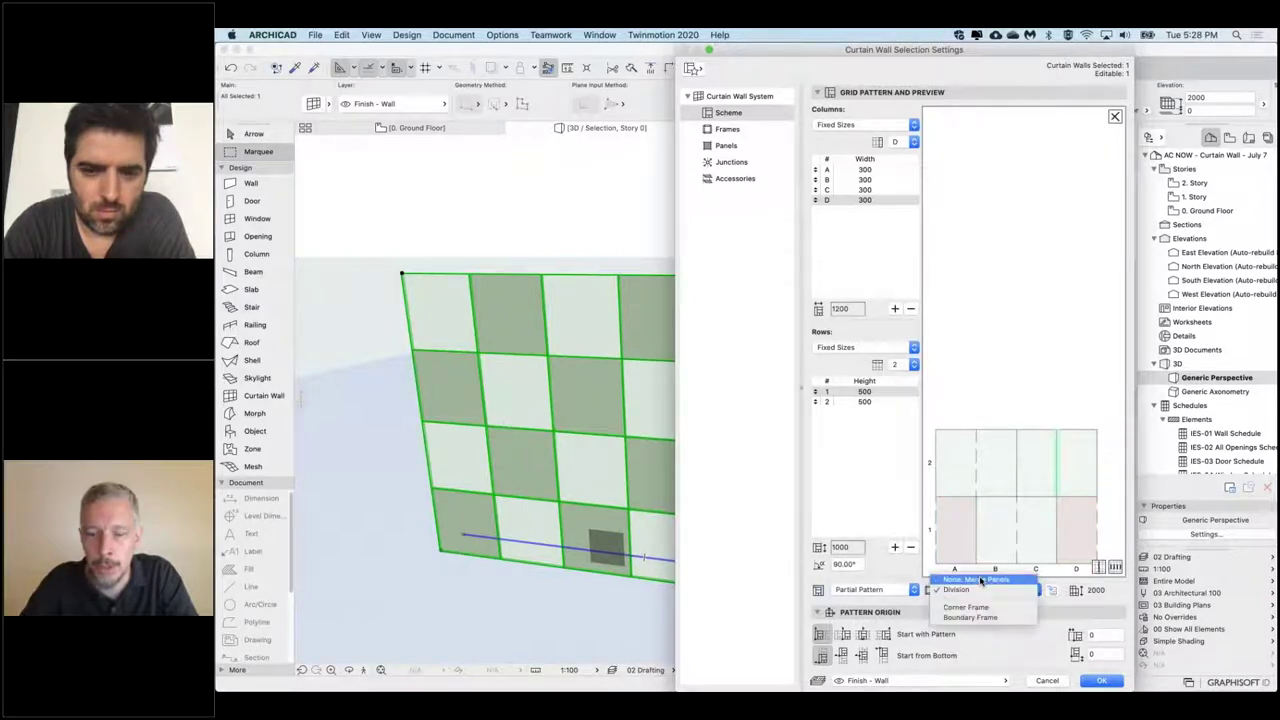
left_click(1077, 455)
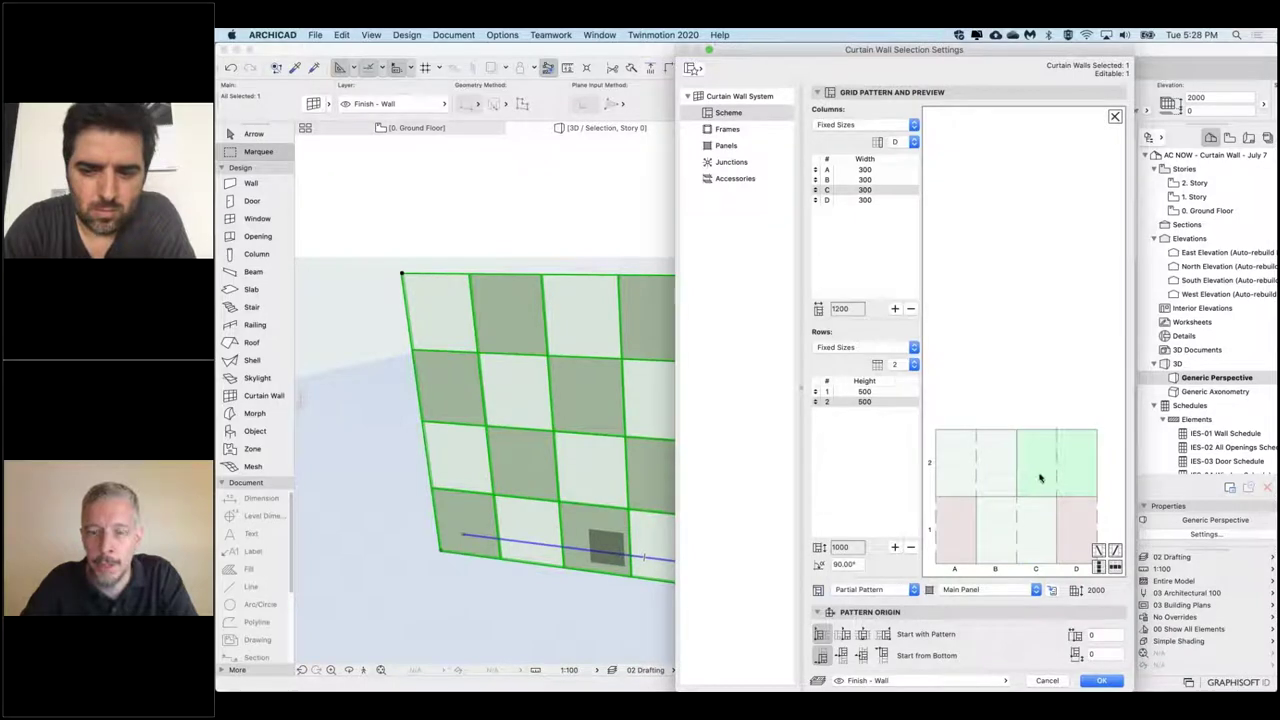
left_click(967, 589)
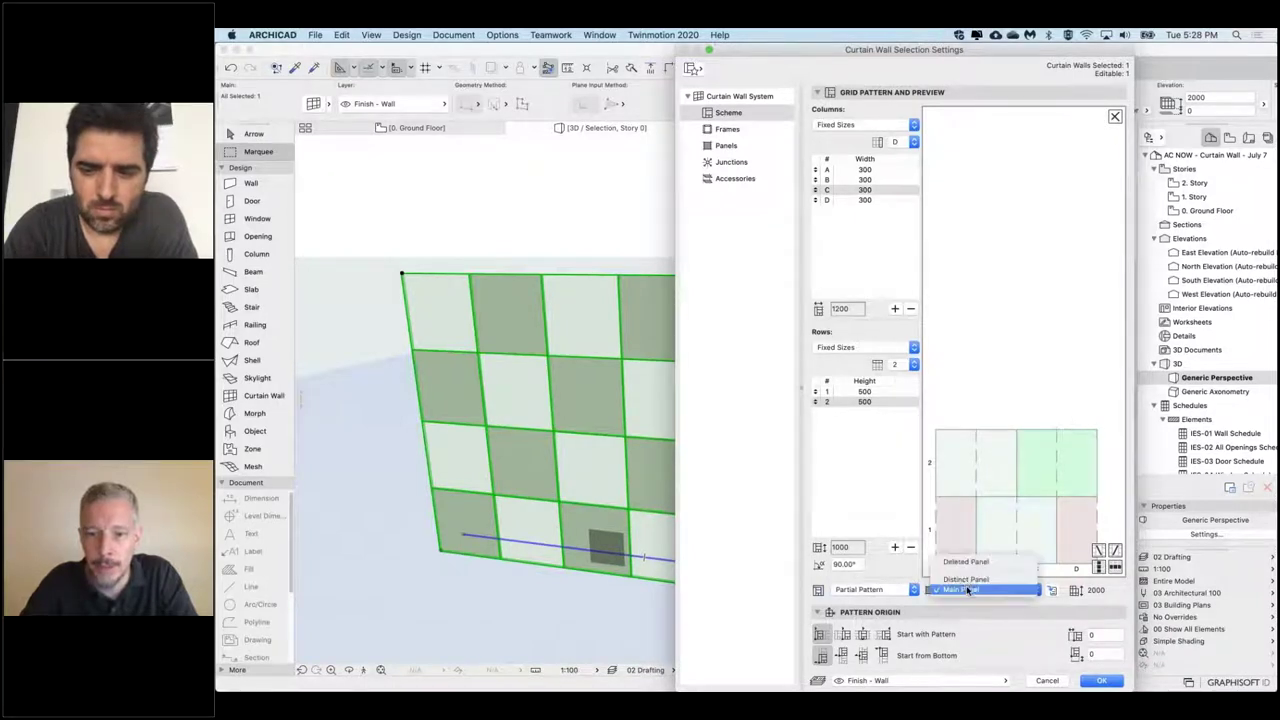
left_click(968, 581)
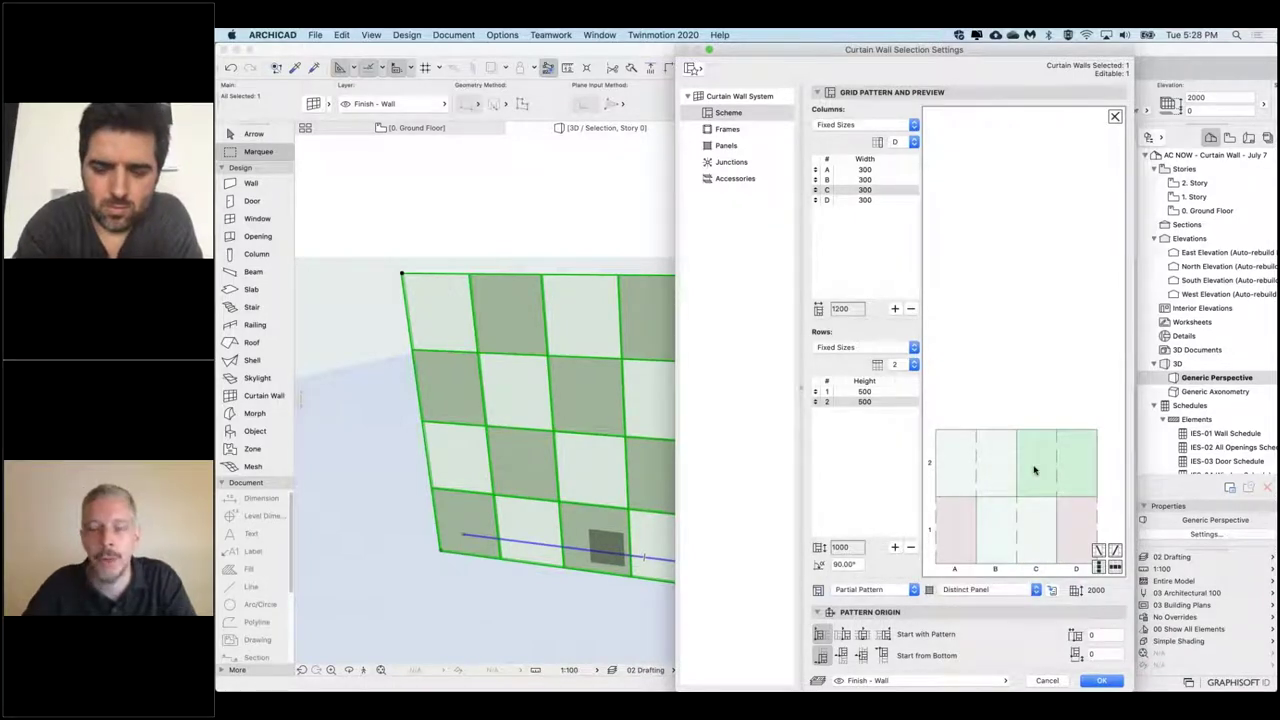
left_click(1043, 397)
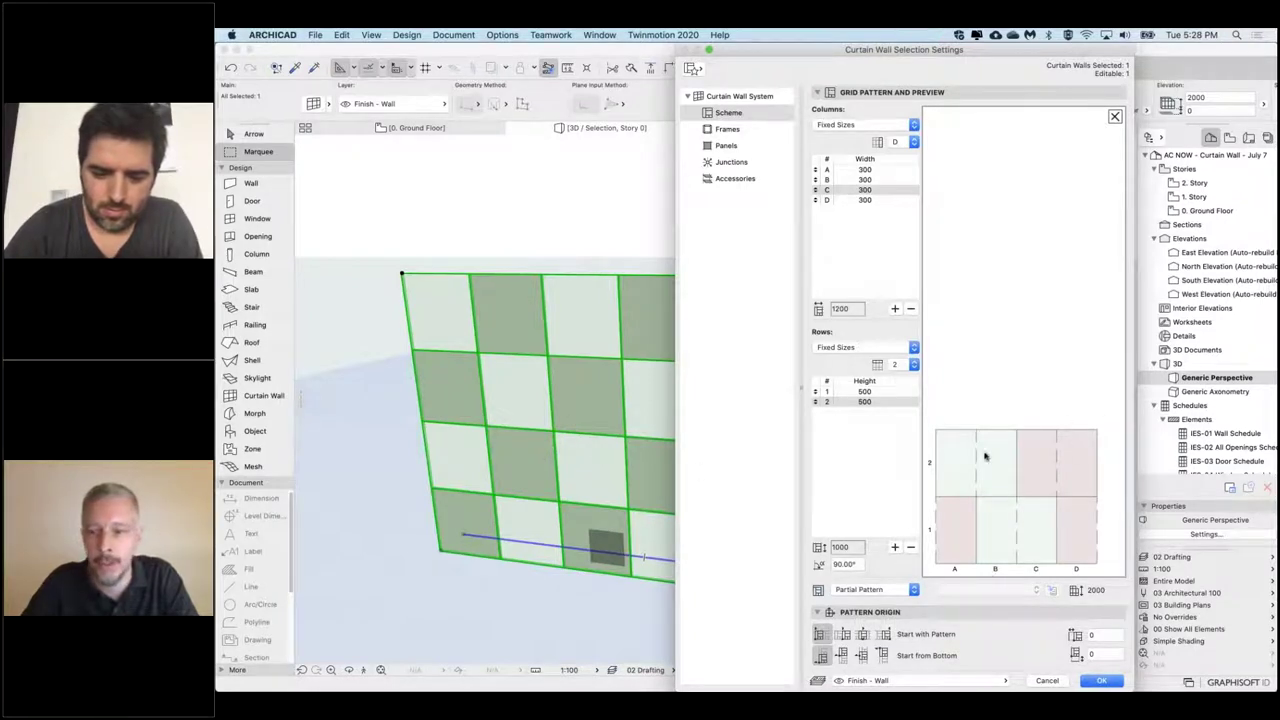
left_click(1101, 681)
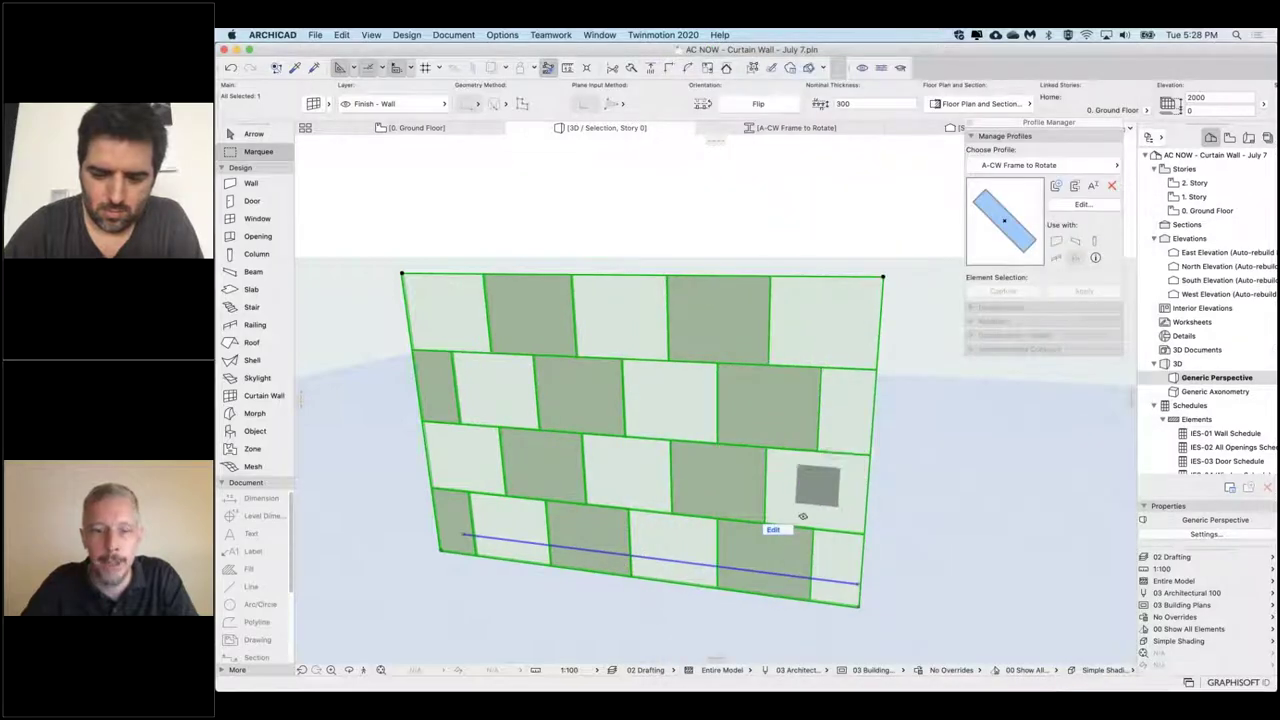
Step: Lengthen the curtain wall by stretching the end node of its reference line outward along the wall direction
key("Escape")
middle_click_drag(803, 516, 745, 542, "shift")
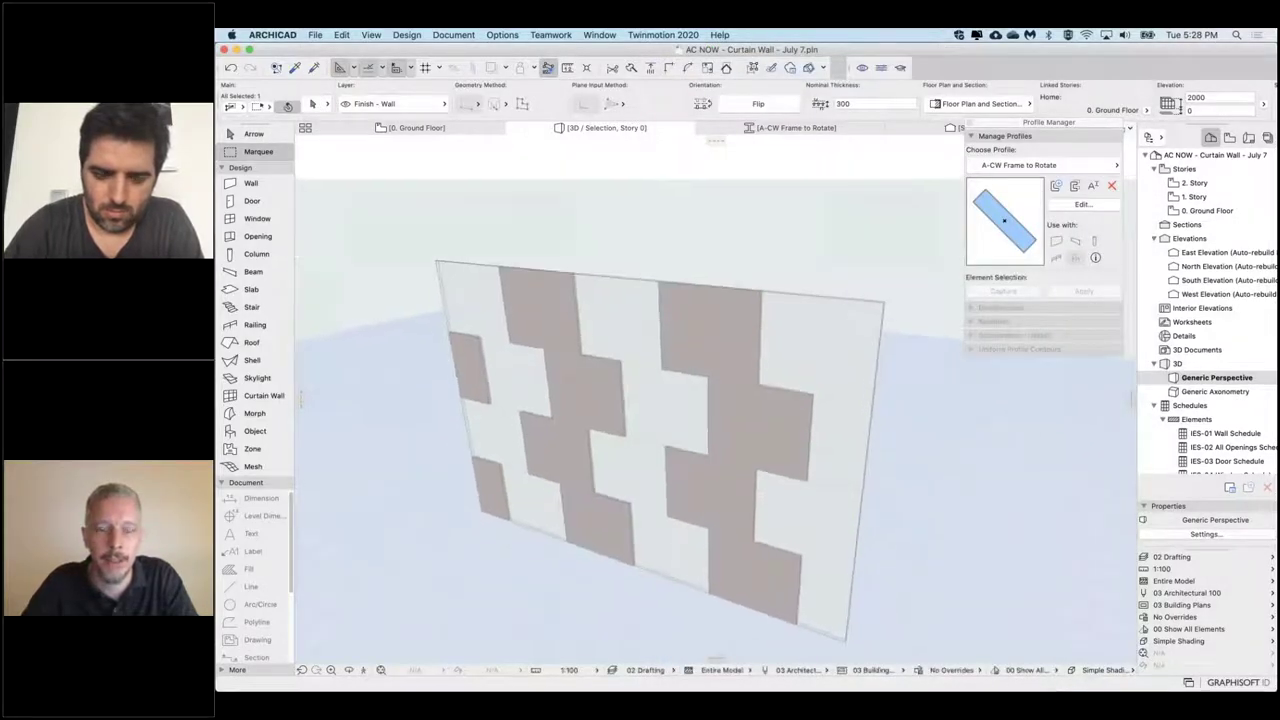
middle_click_drag(834, 593, 792, 550)
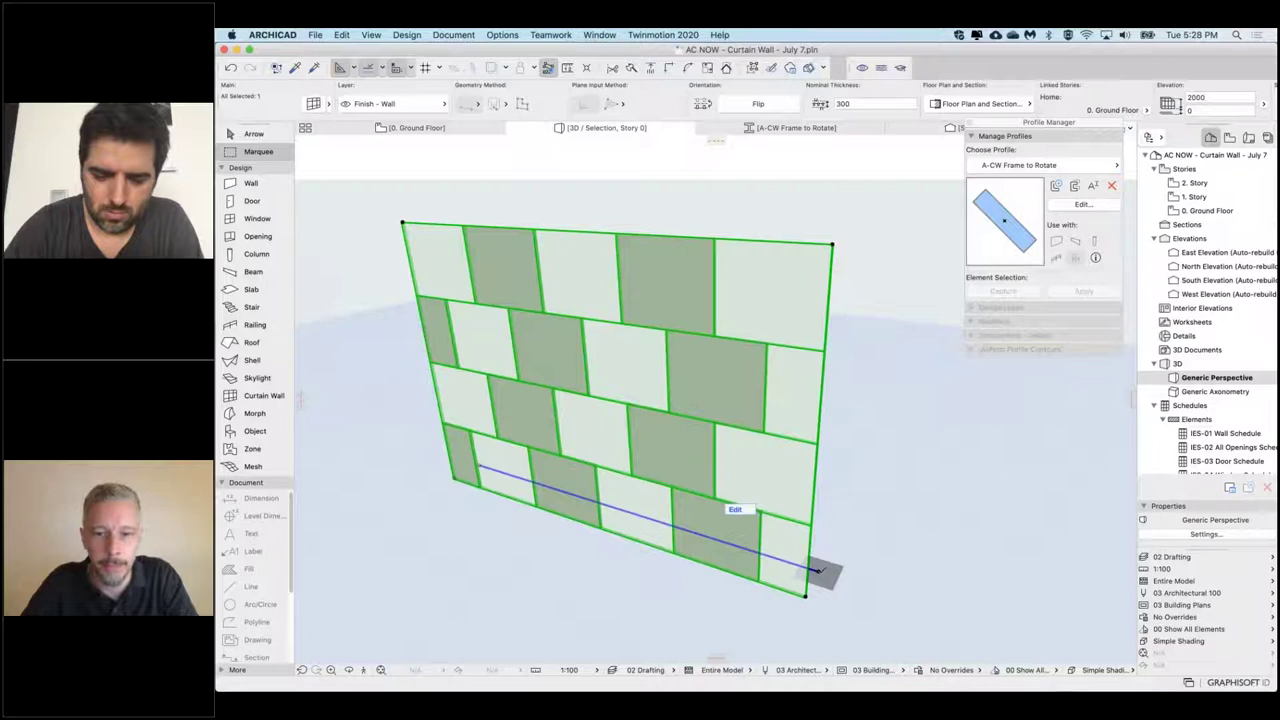
left_click(815, 569)
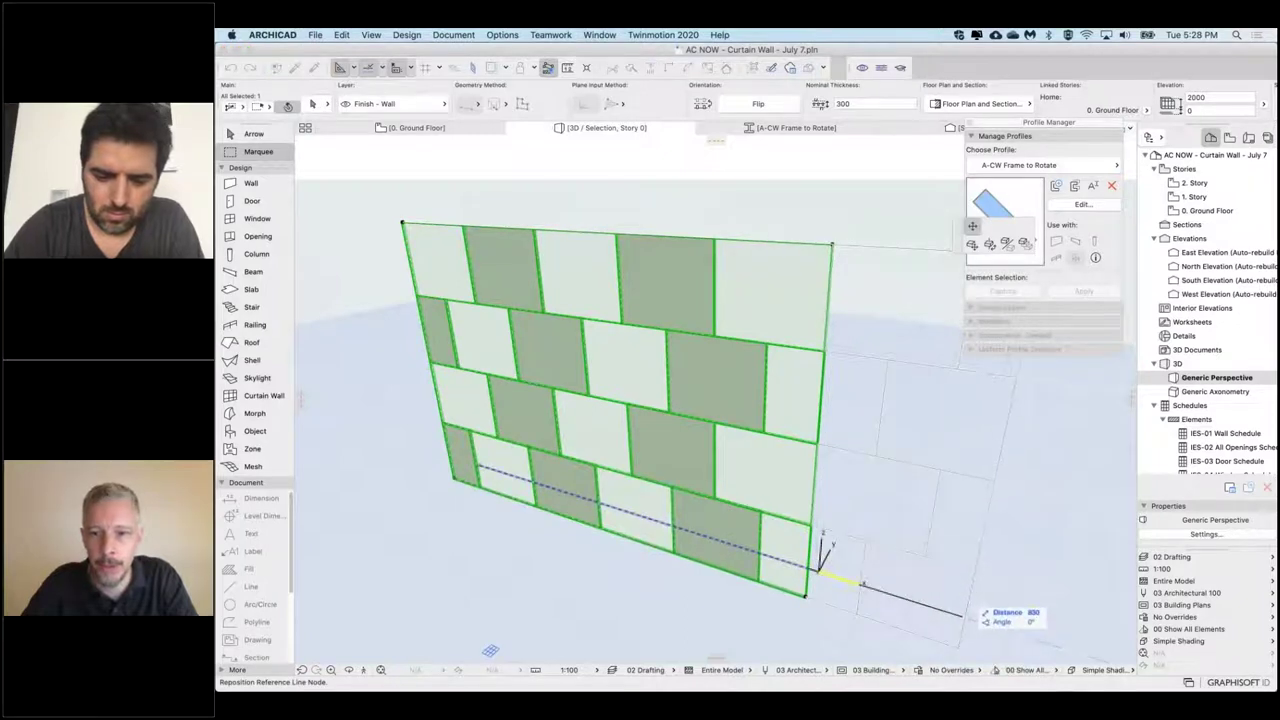
scroll(962, 616, "down", 5)
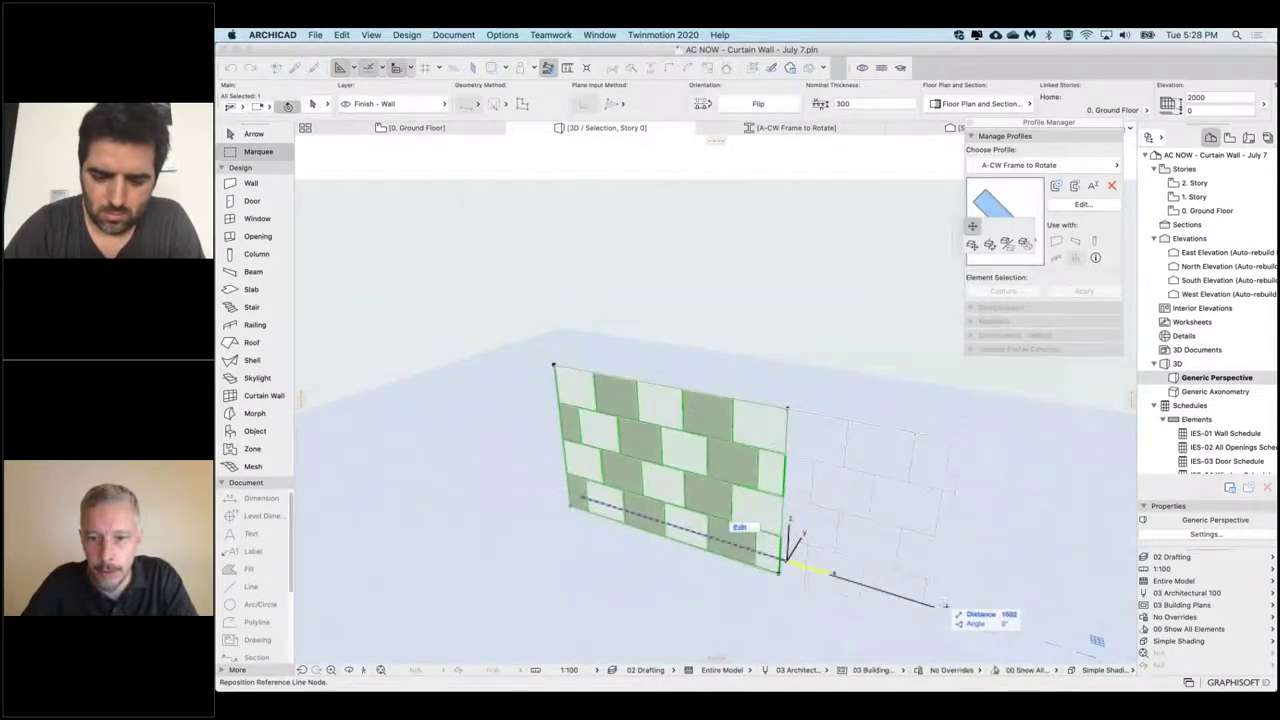
left_click(958, 616)
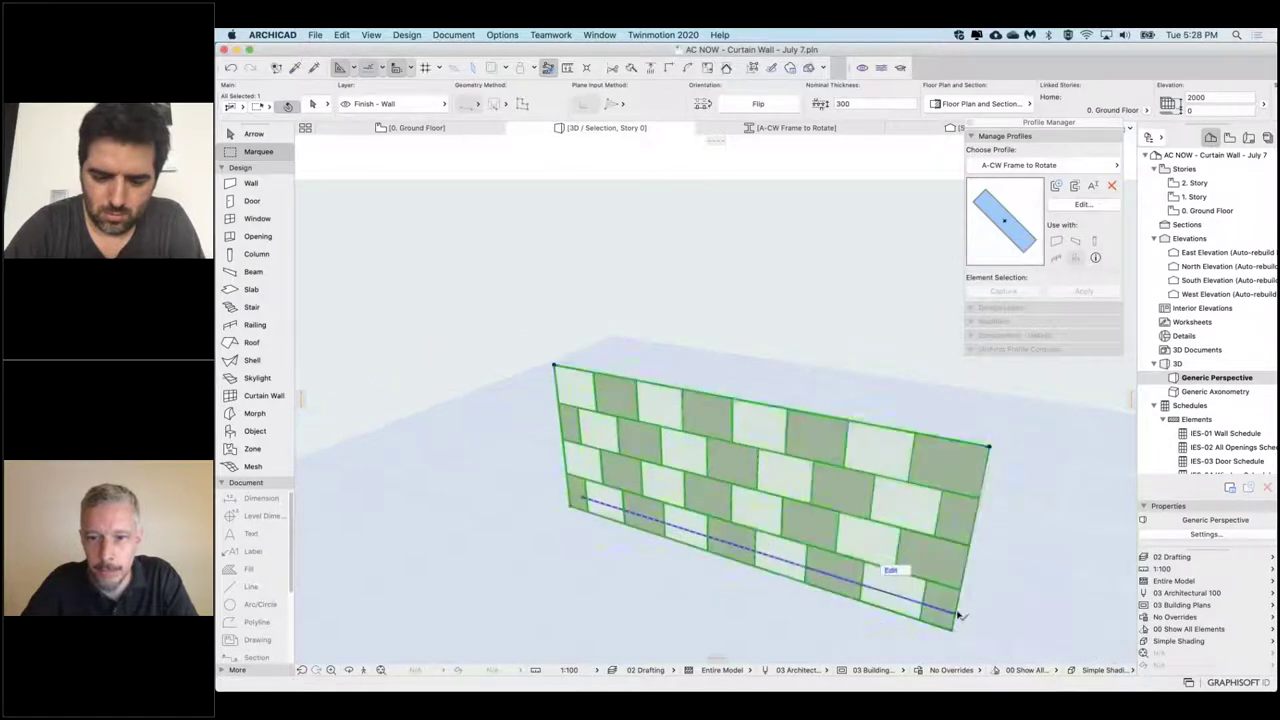
scroll(720, 410, "up", 5)
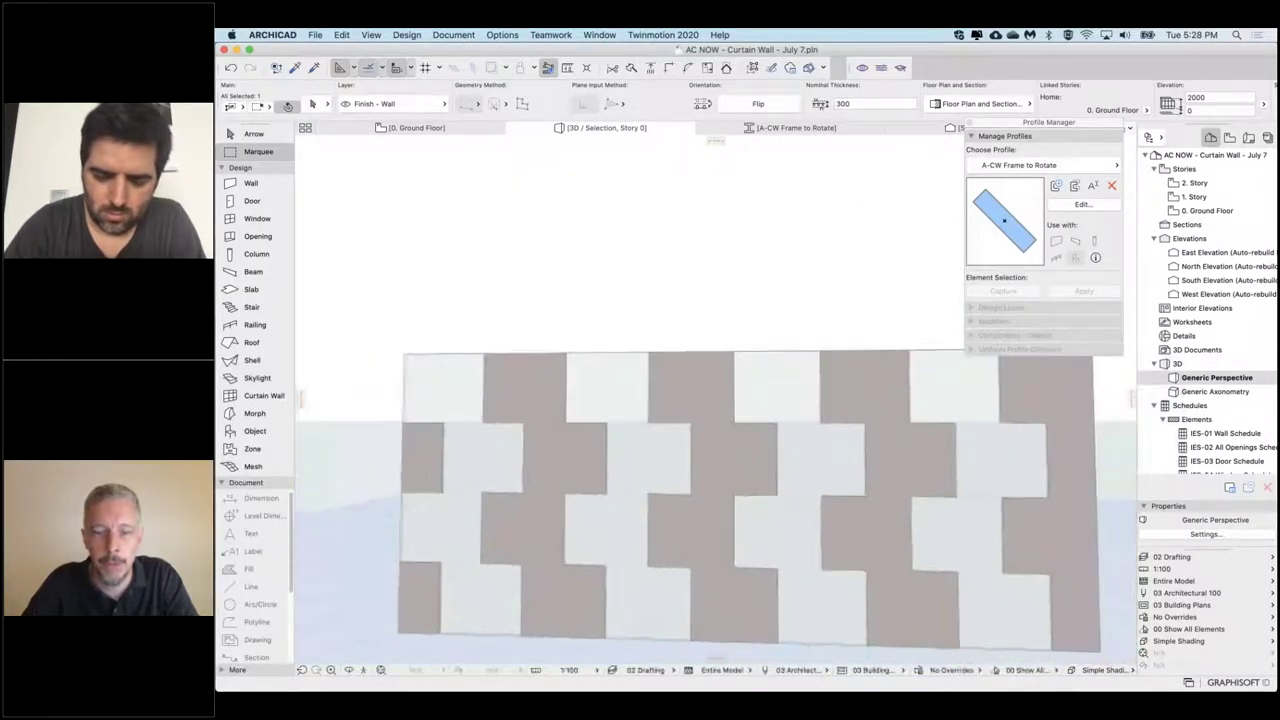
middle_click_drag(830, 250, 832, 317, "shift")
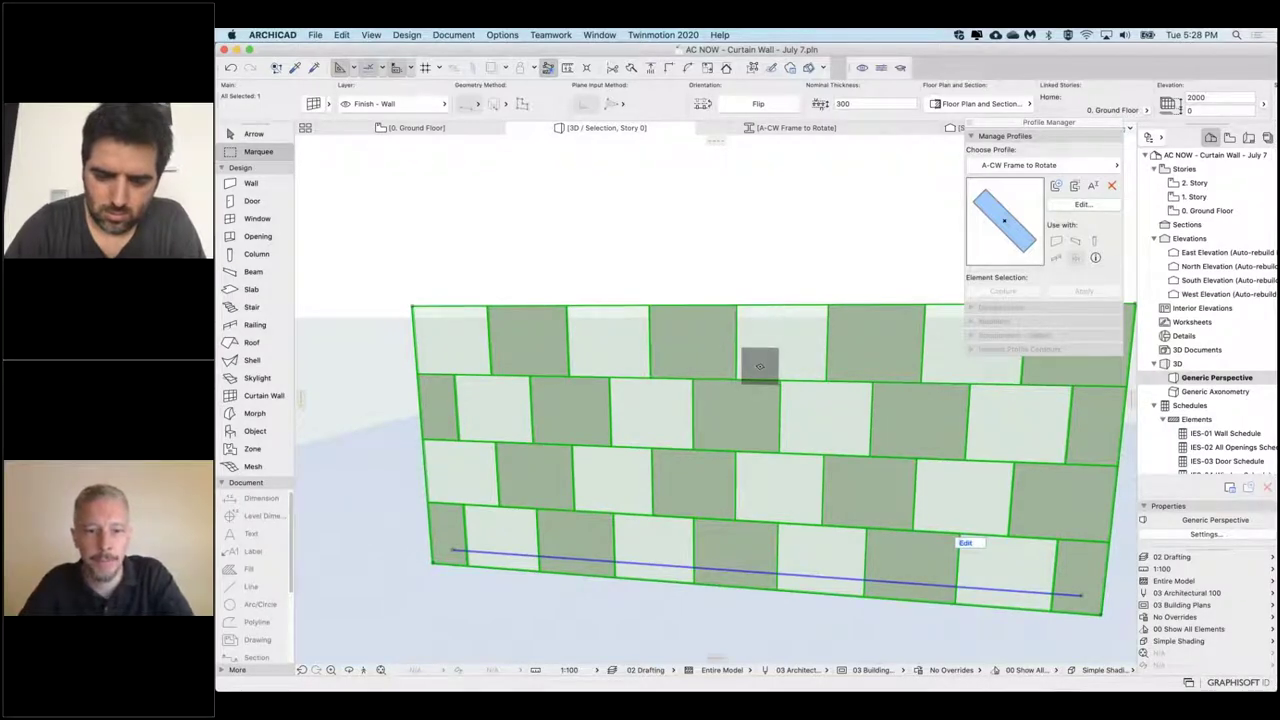
Step: In the selected curtain wall's settings, change the Main Panel class's panel type to CW Composite Panel 23
key("super+t")
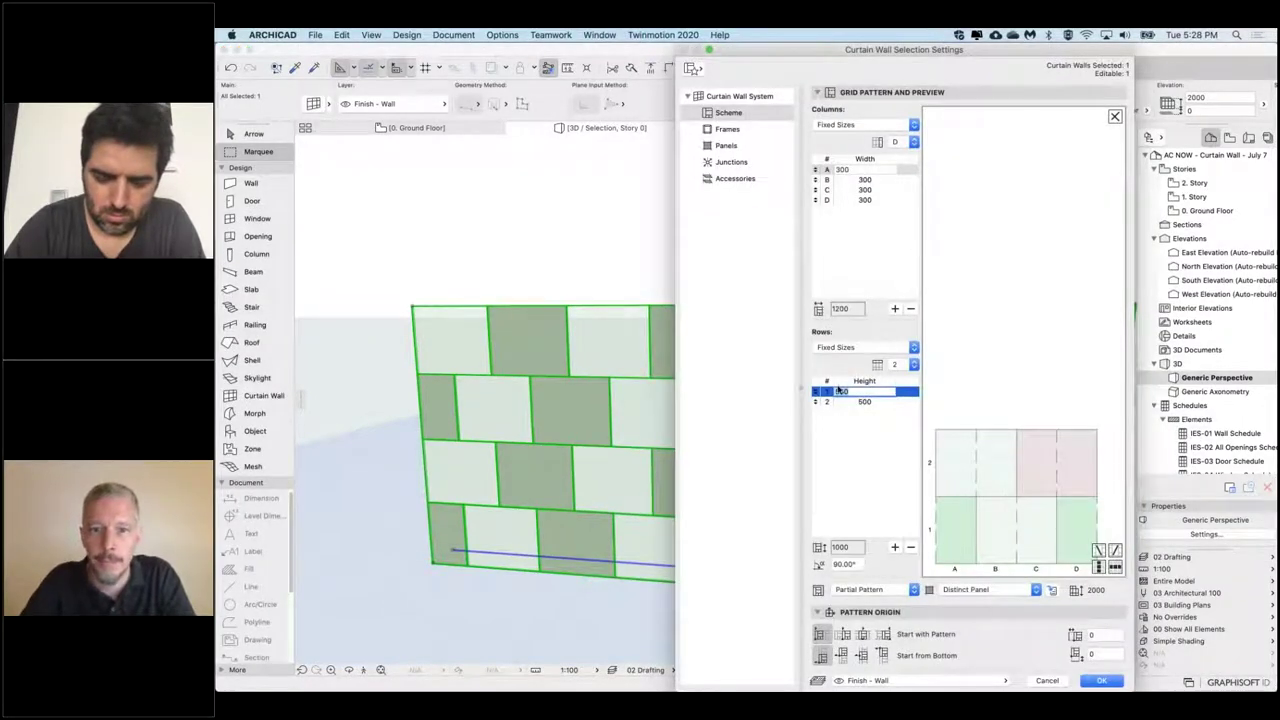
left_click(719, 146)
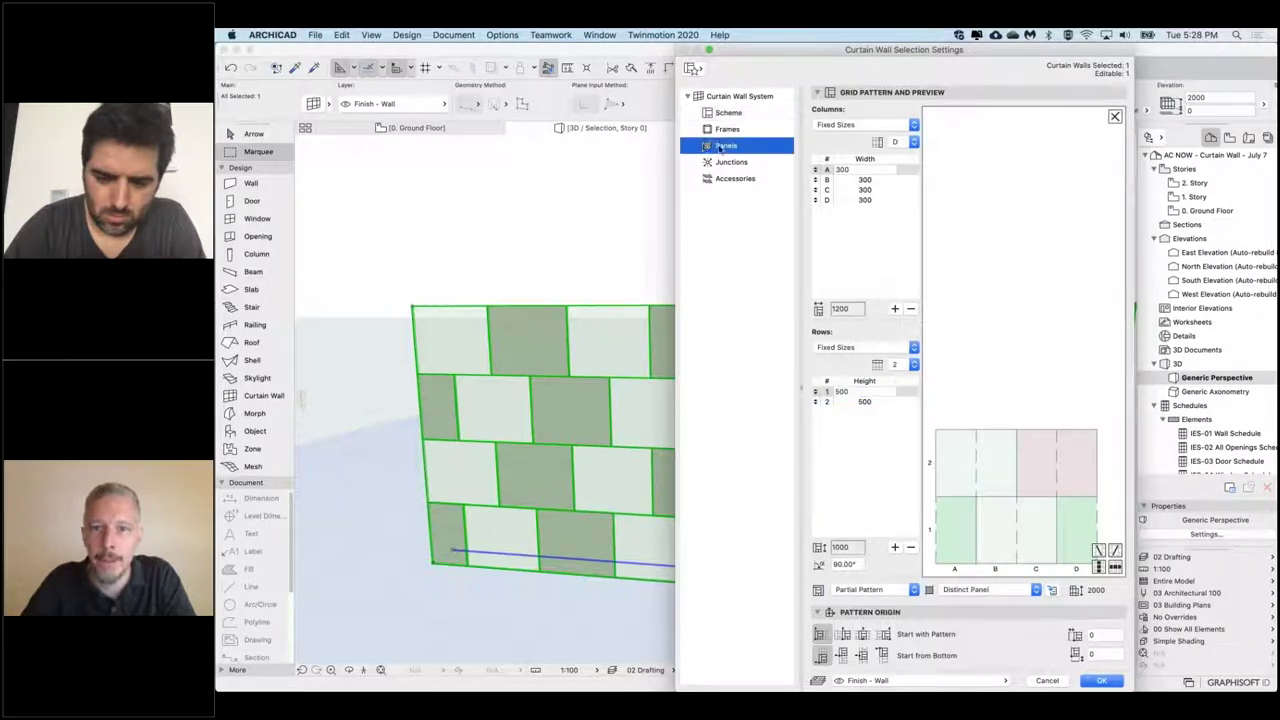
left_click(843, 117)
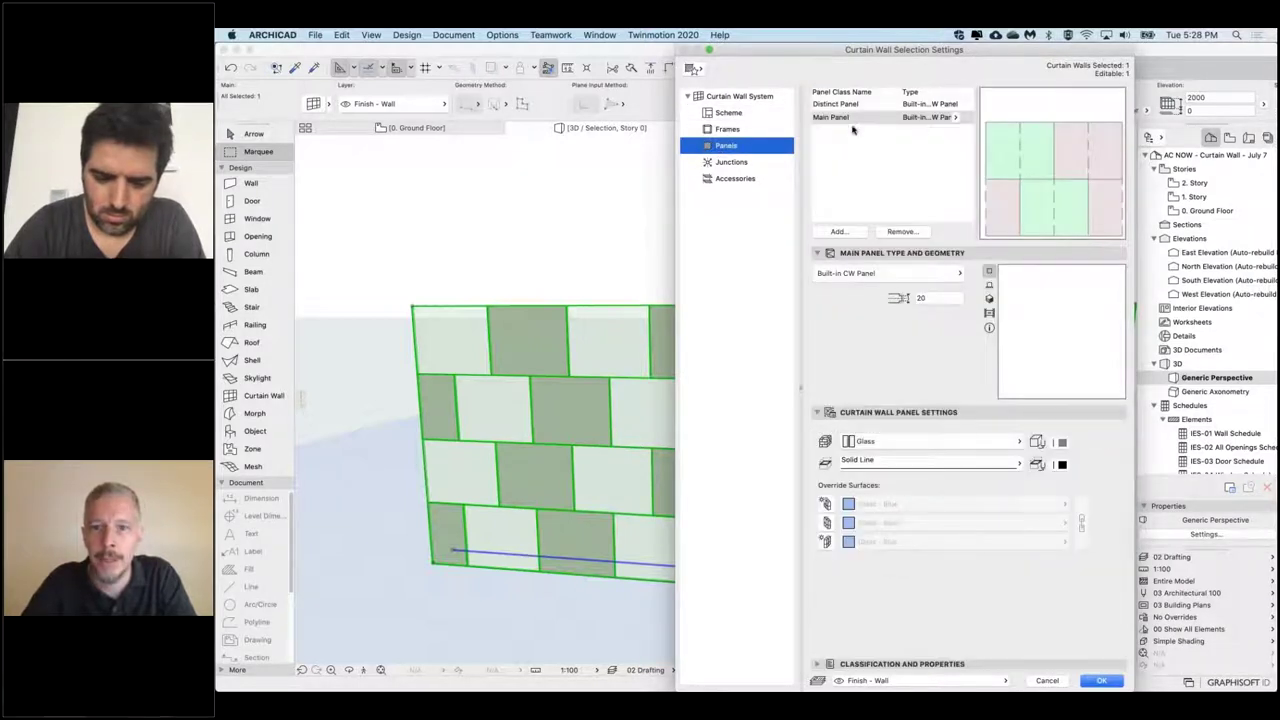
double_click(845, 117)
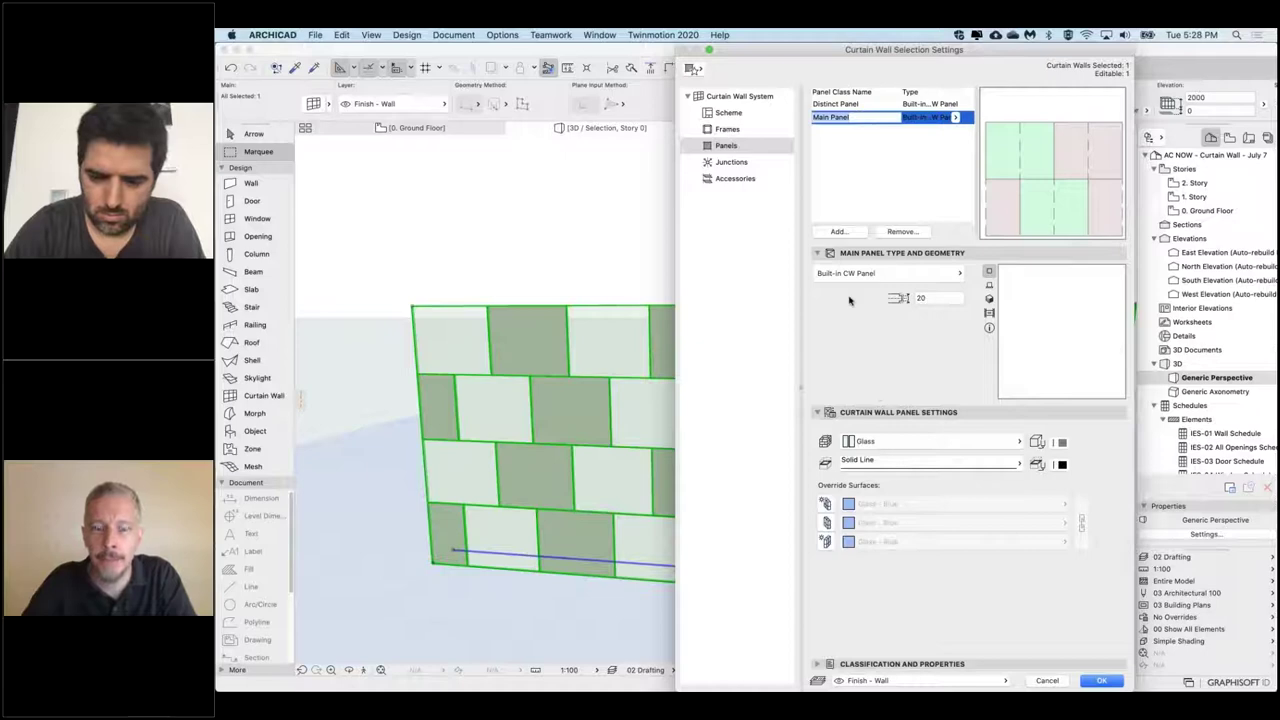
left_click(860, 443)
key("Escape")
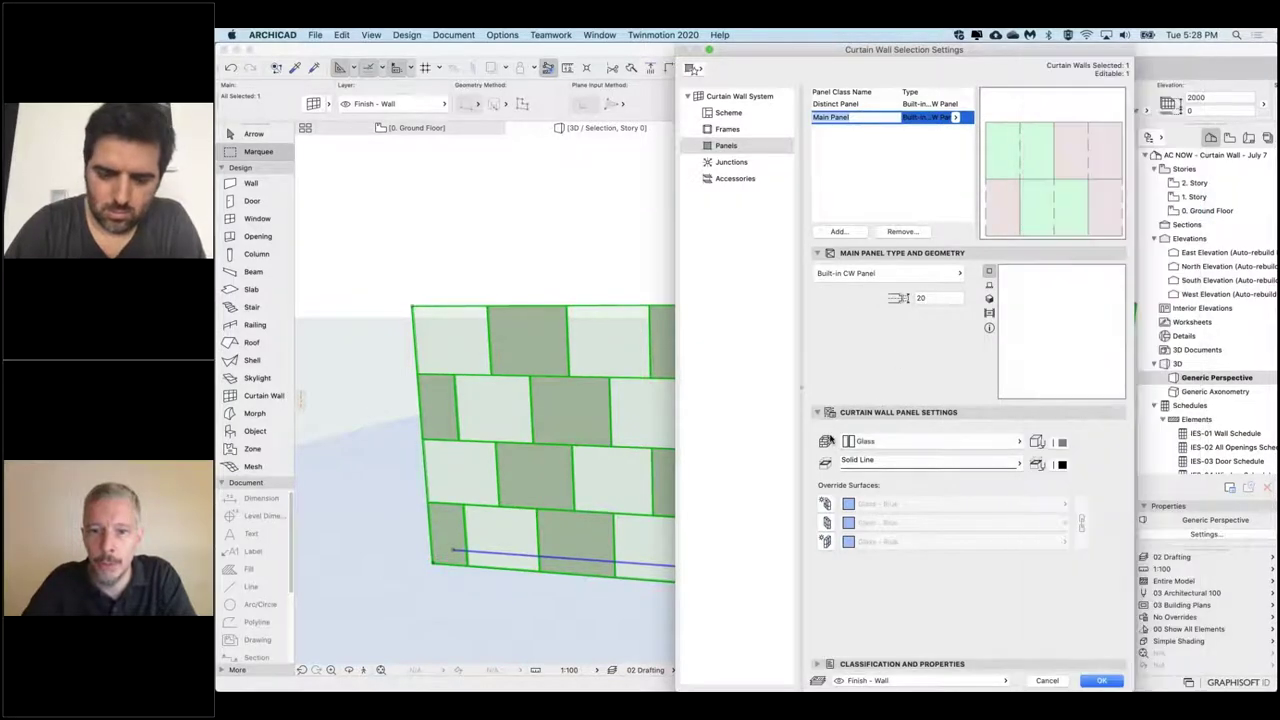
left_click(922, 272)
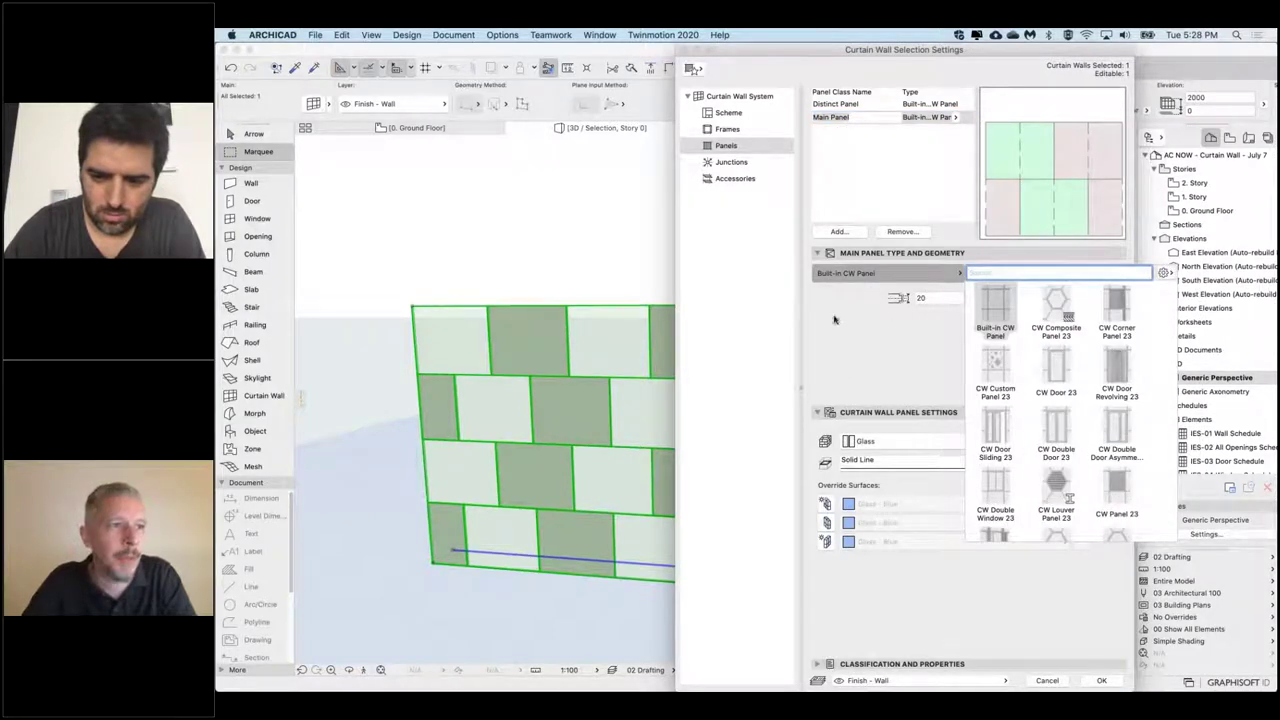
left_click(1056, 304)
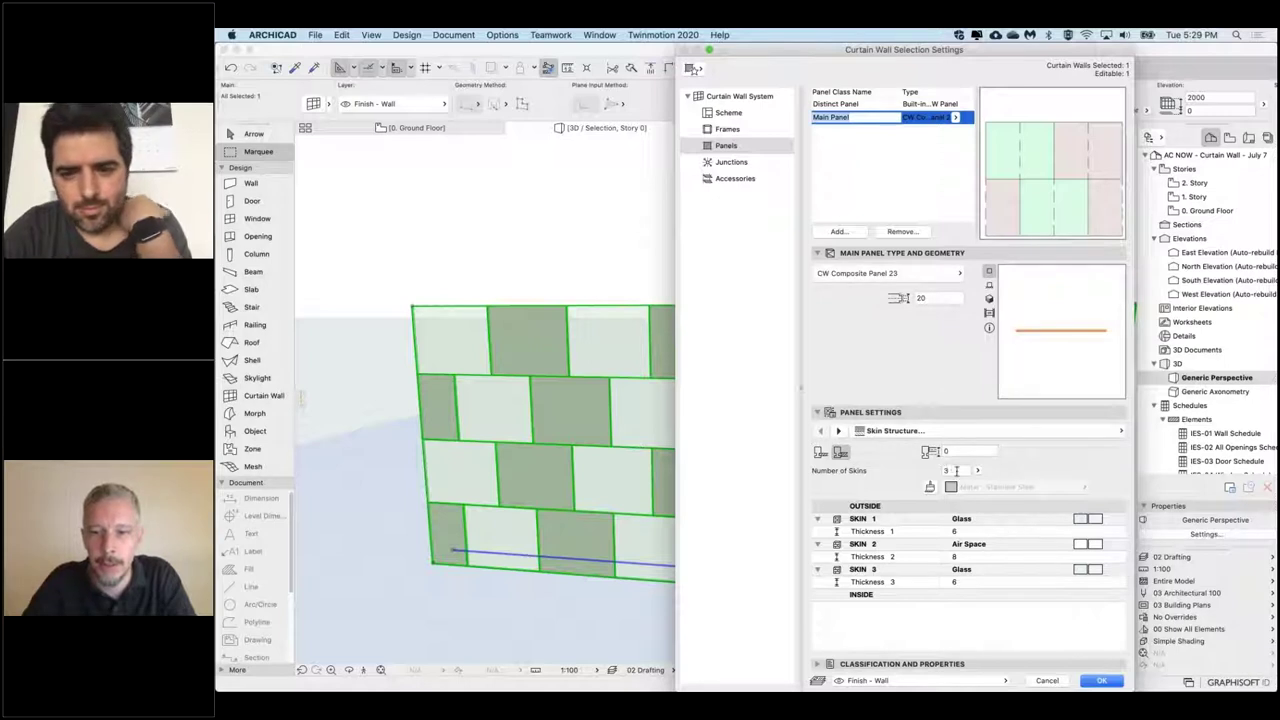
Step: Give the Main Panel's composite a single Plywood skin with a thickness of 50
left_click(956, 470)
type("1")
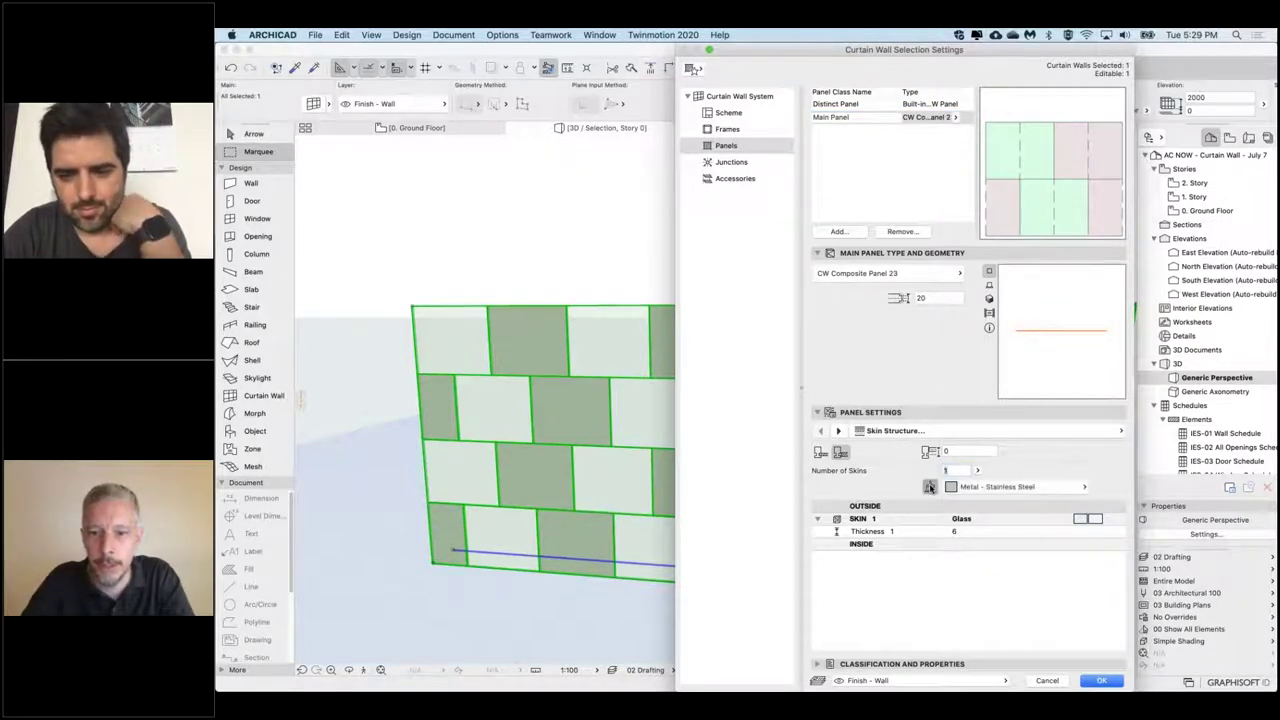
left_click(1090, 521)
left_click(1093, 521)
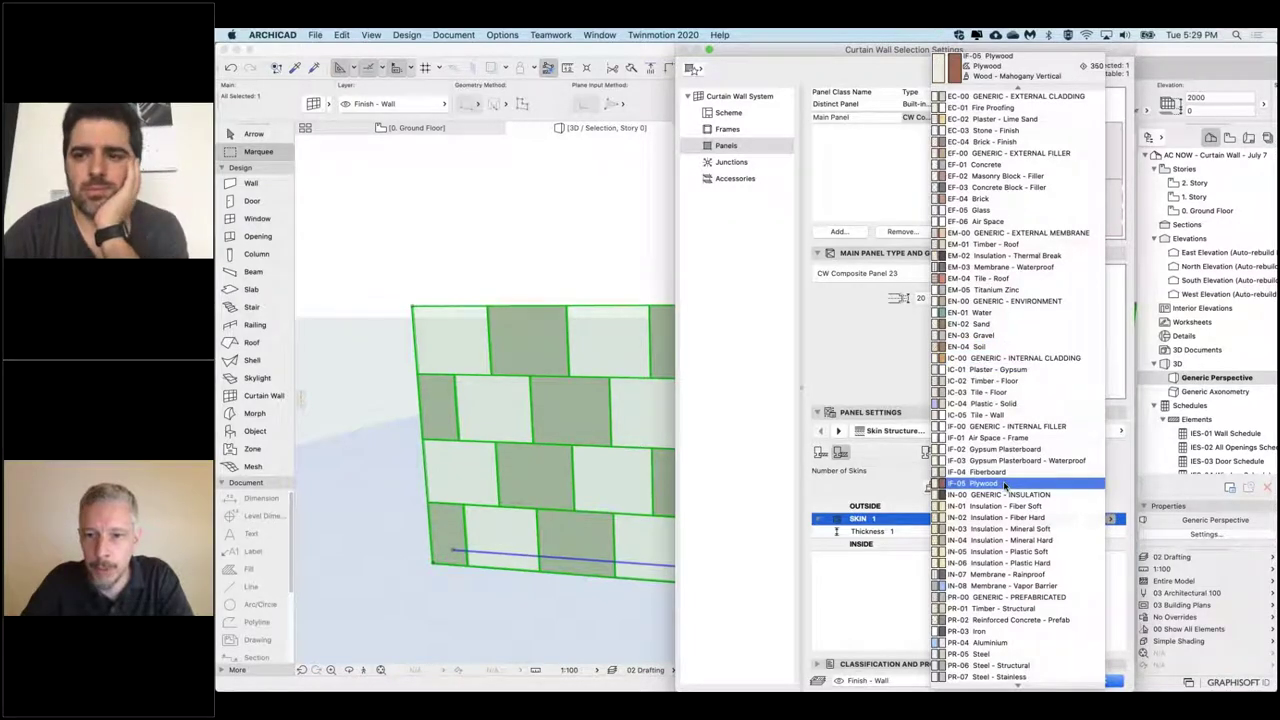
left_click(1005, 485)
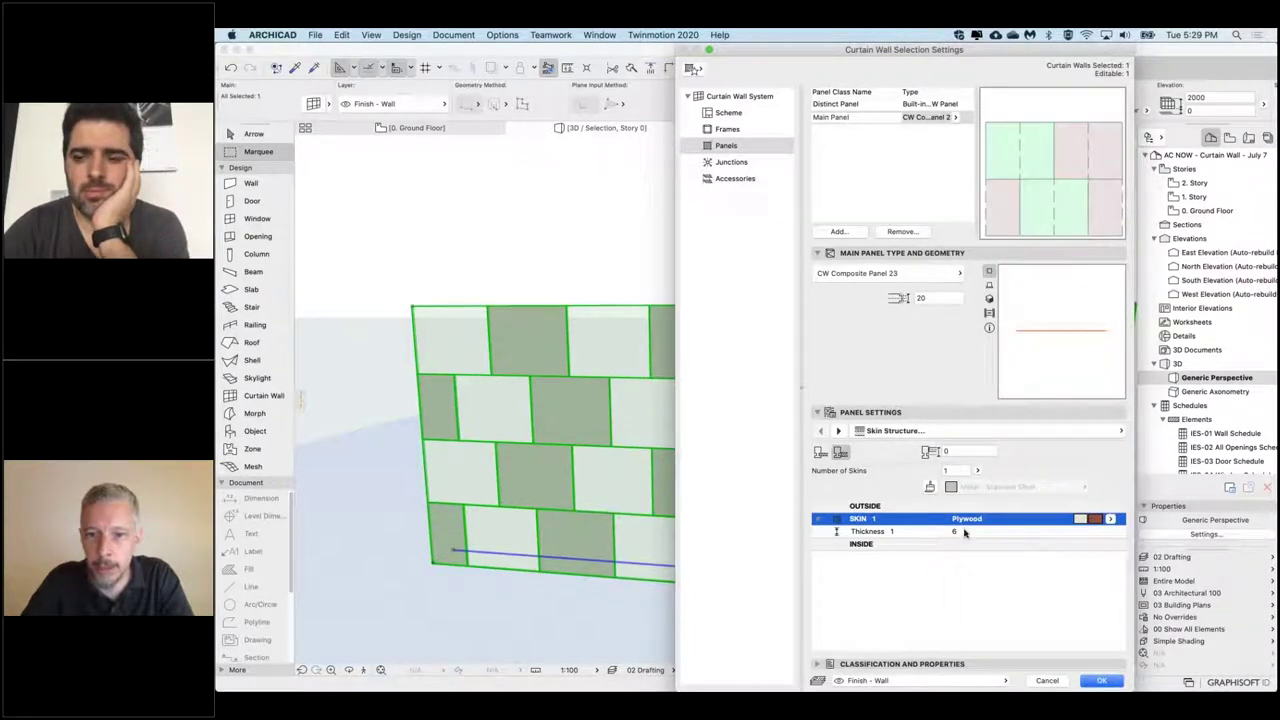
left_click(964, 532)
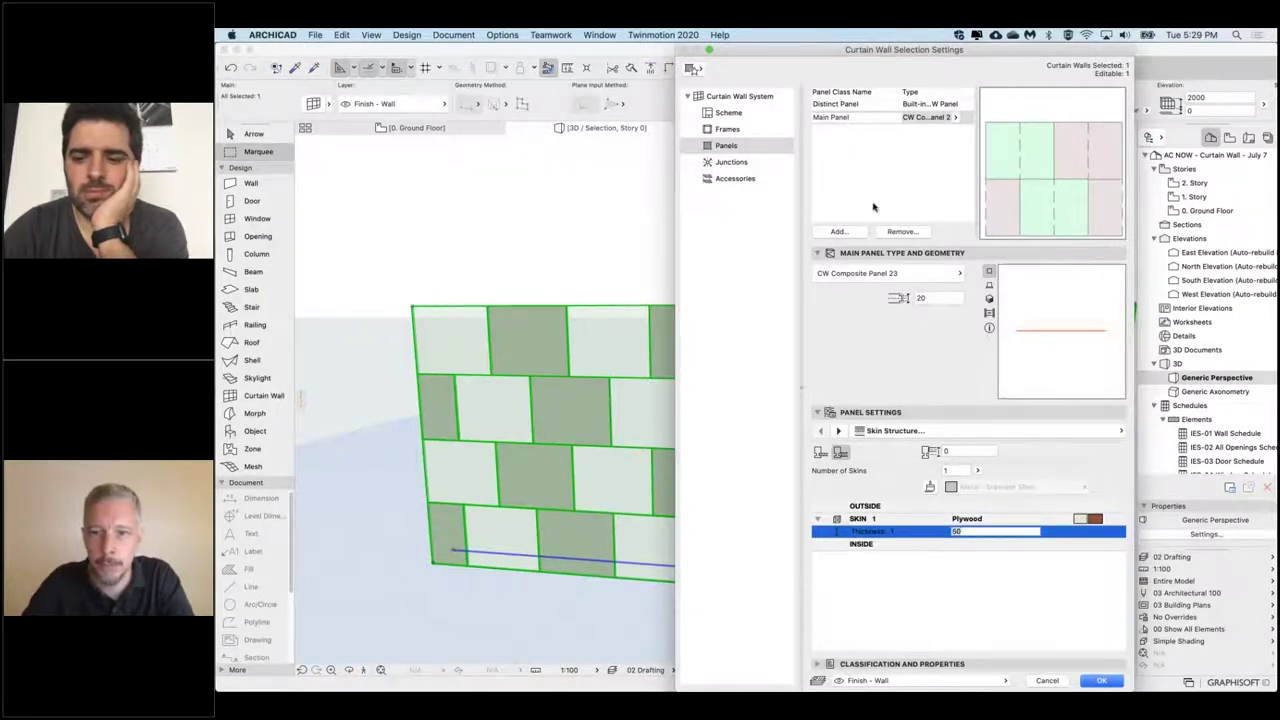
key("Return")
Step: Rename the Main Panel class as Ply Panel
left_click(852, 119)
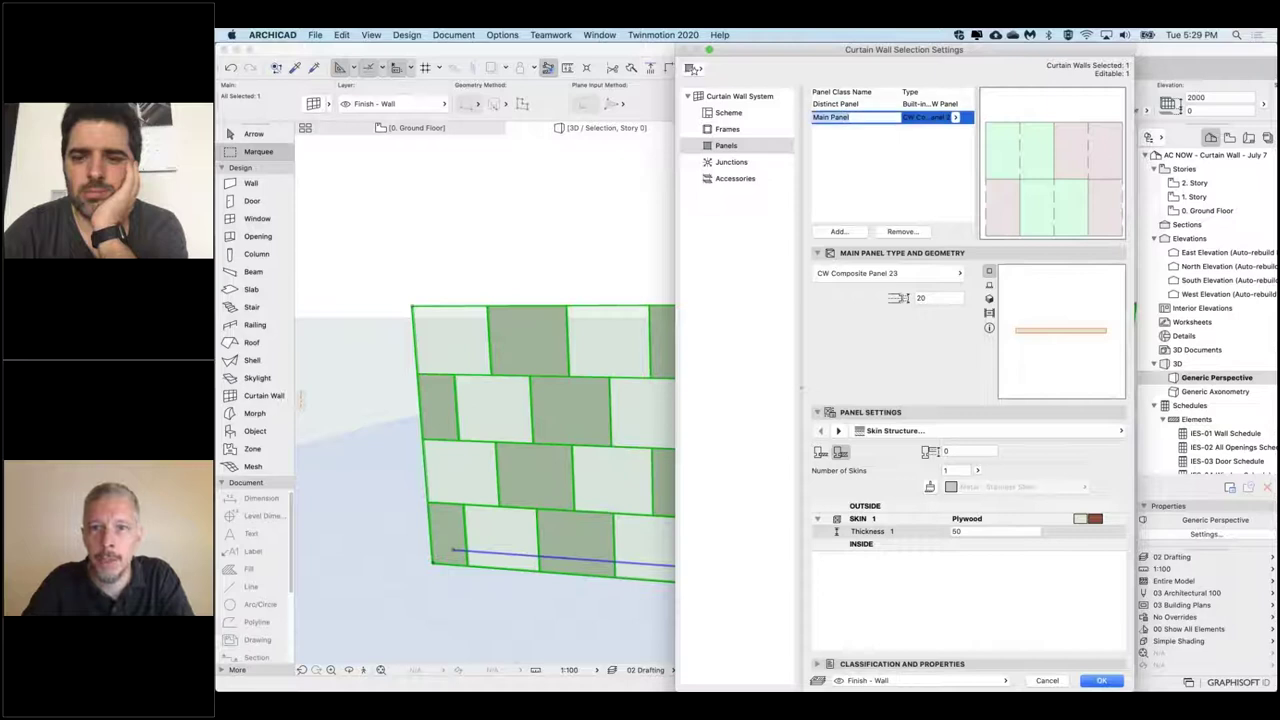
type("Ply P")
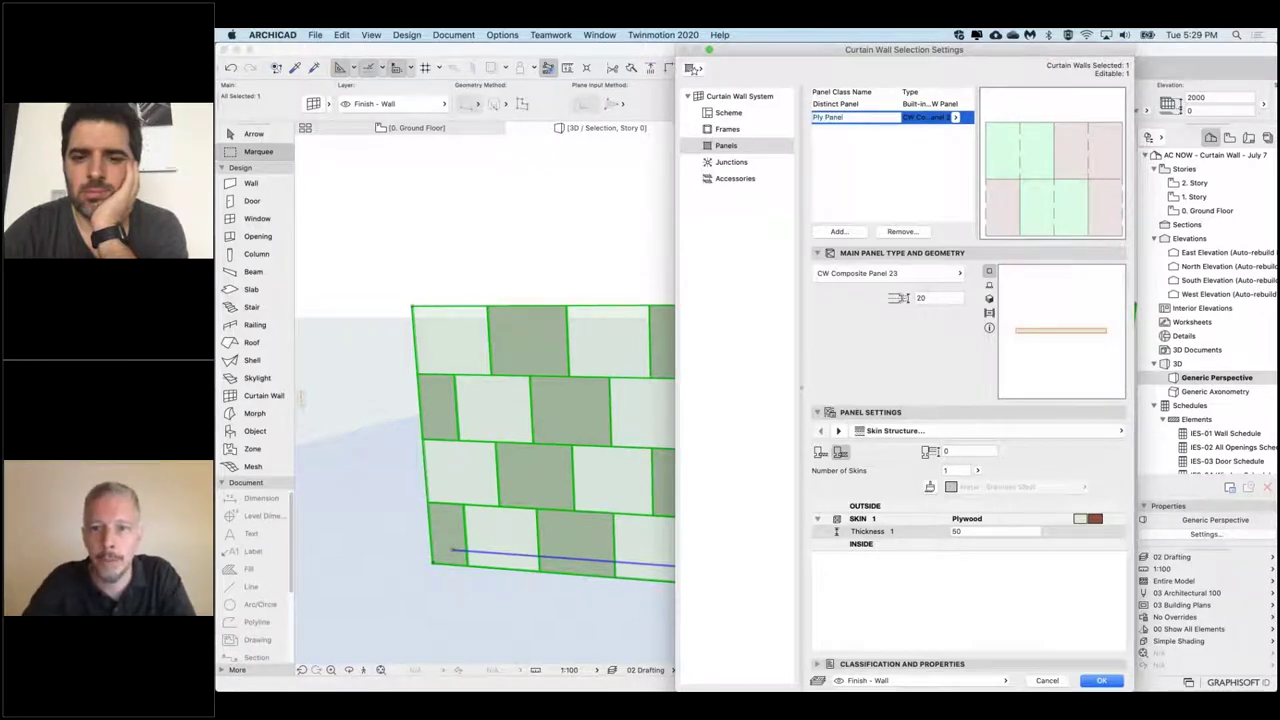
key("Return")
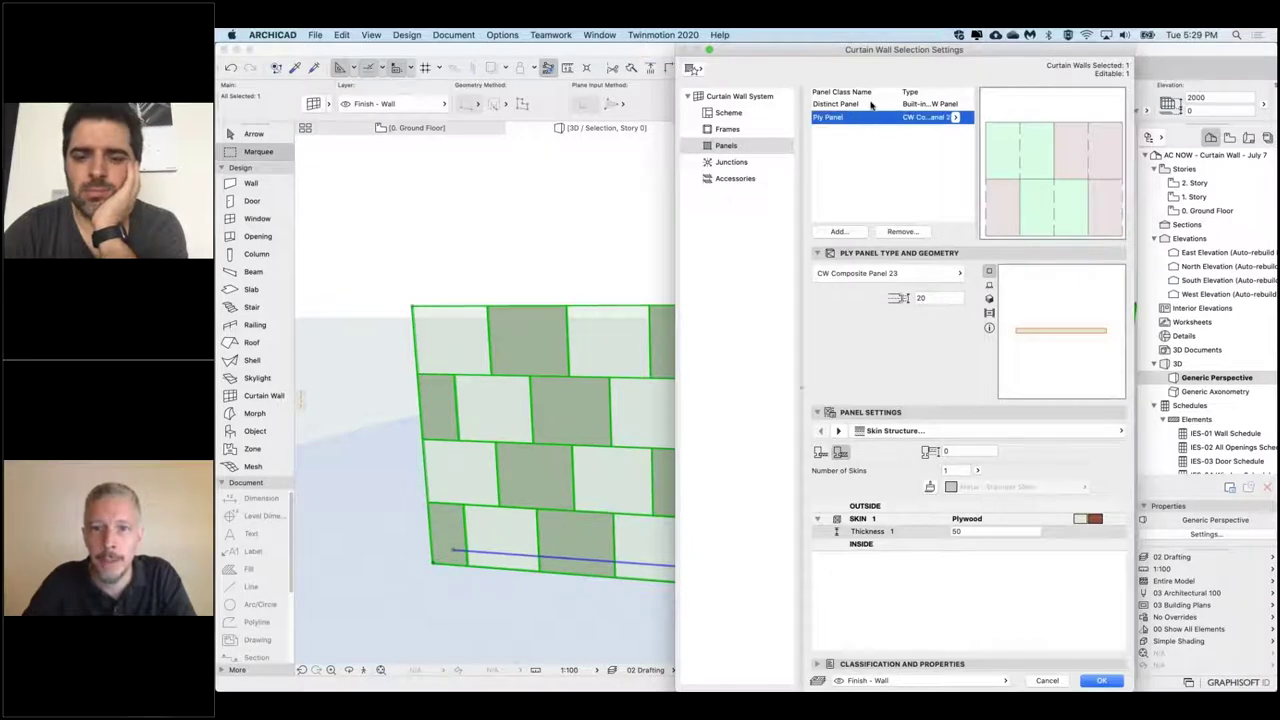
Step: Copy the Ply Panel settings and paste them onto the Distinct Panel class
left_click(870, 105)
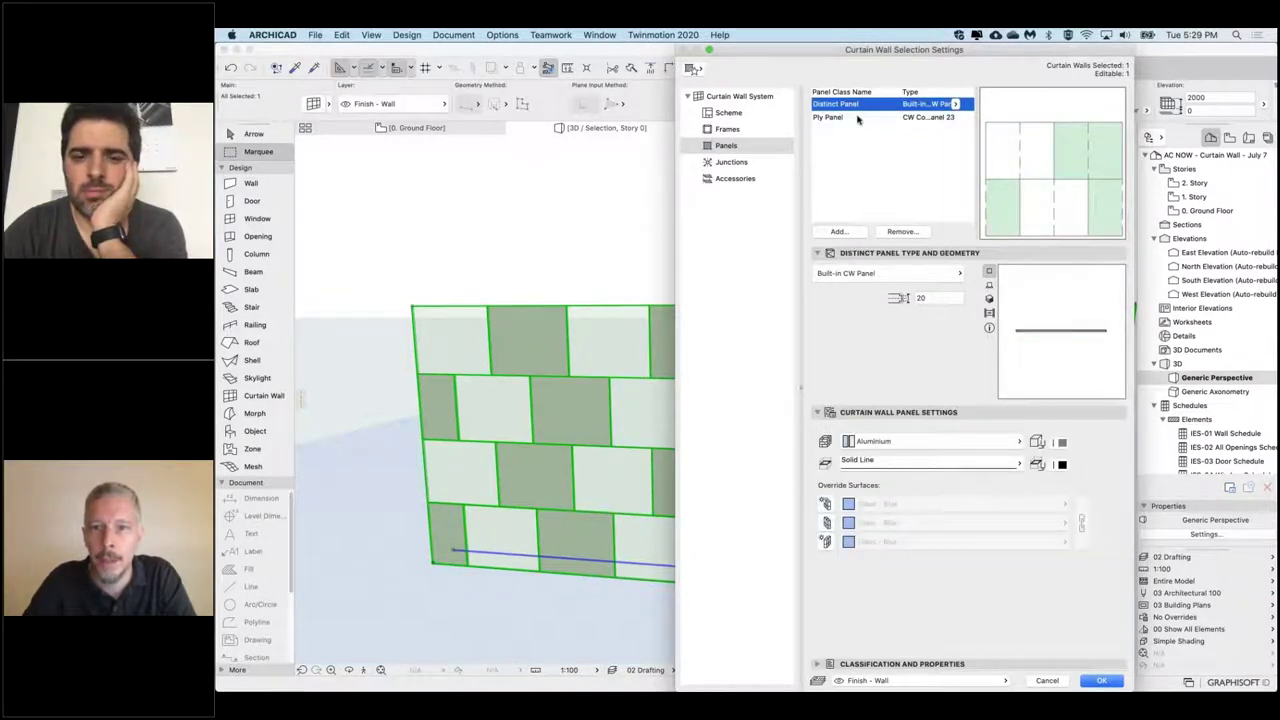
left_click(840, 118)
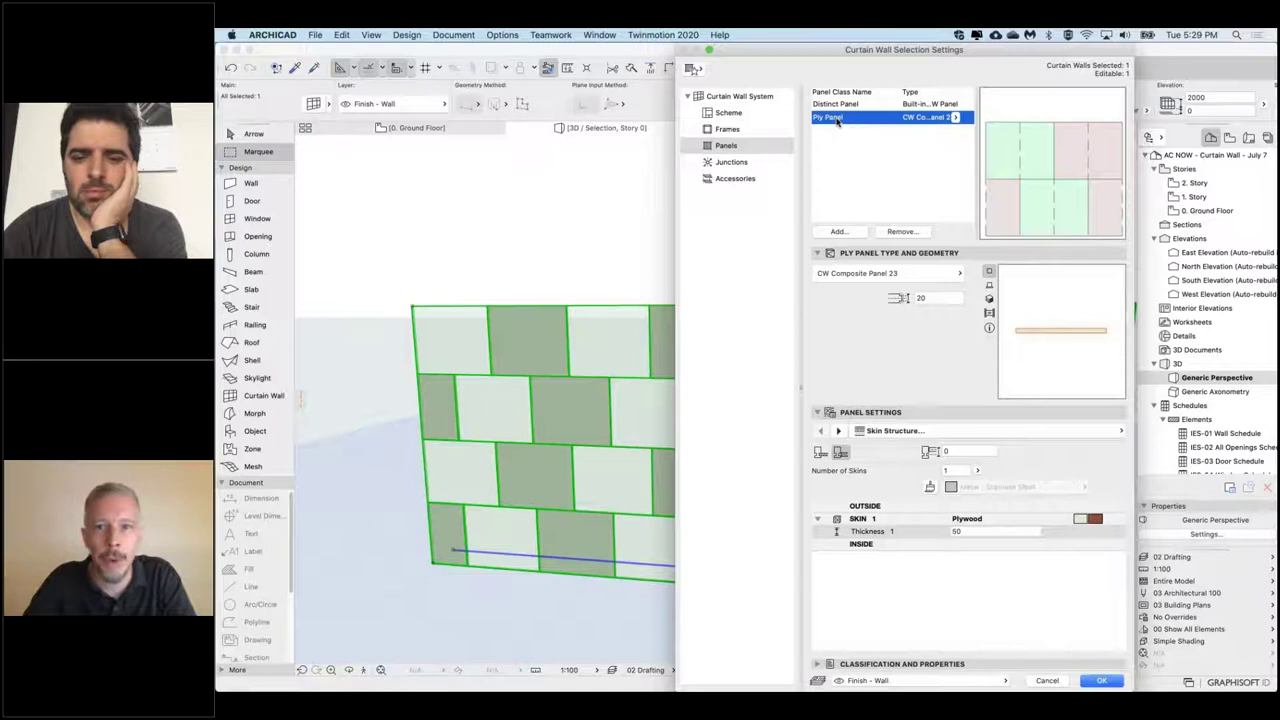
right_click(840, 119)
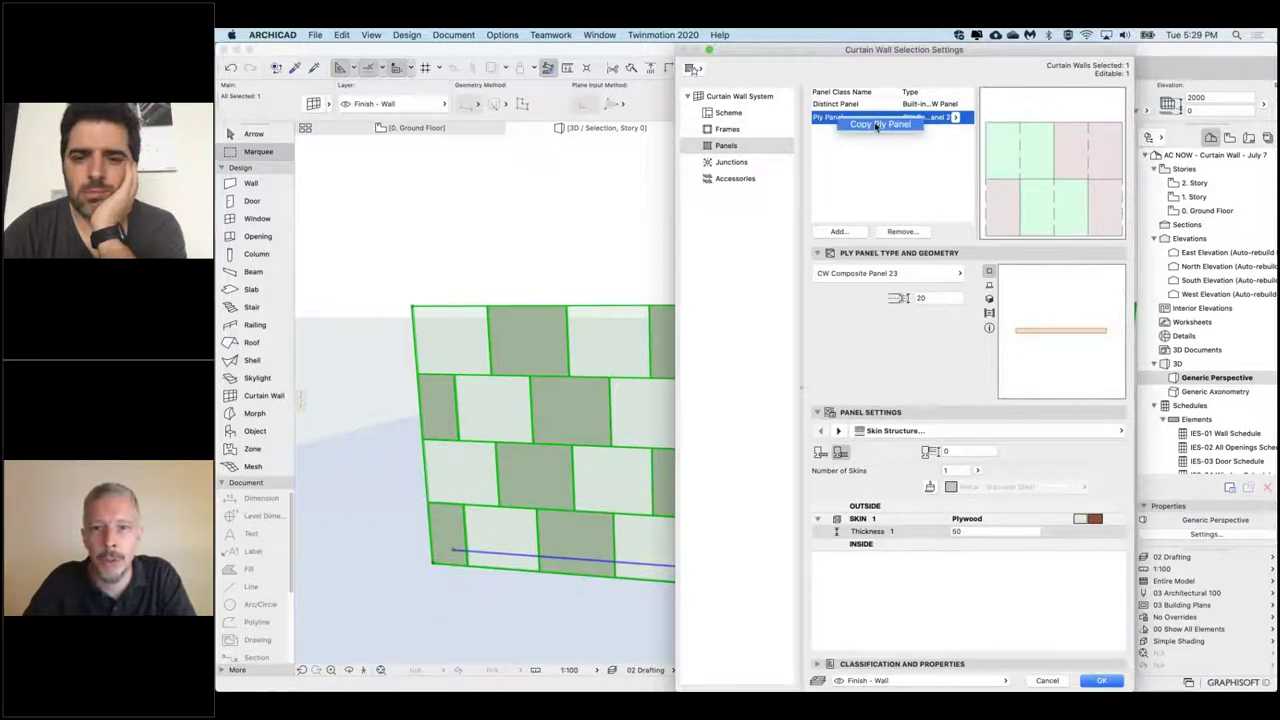
left_click(876, 125)
left_click(876, 104)
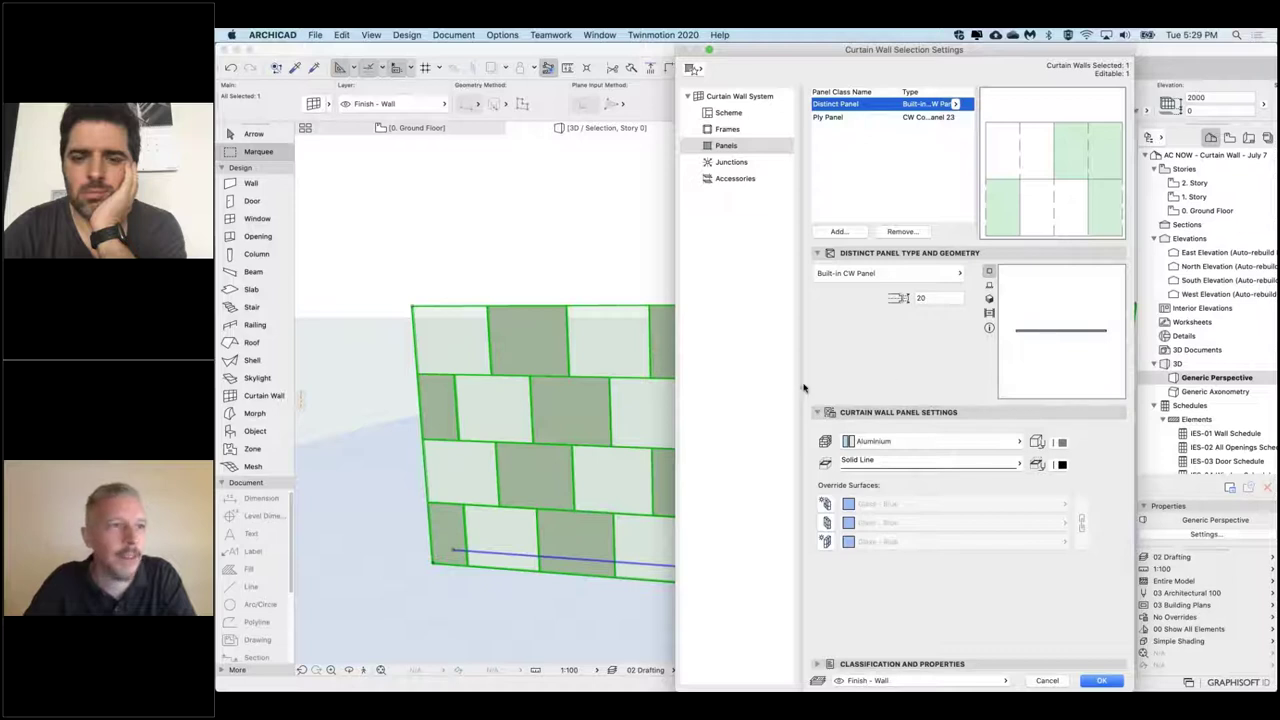
right_click(858, 104)
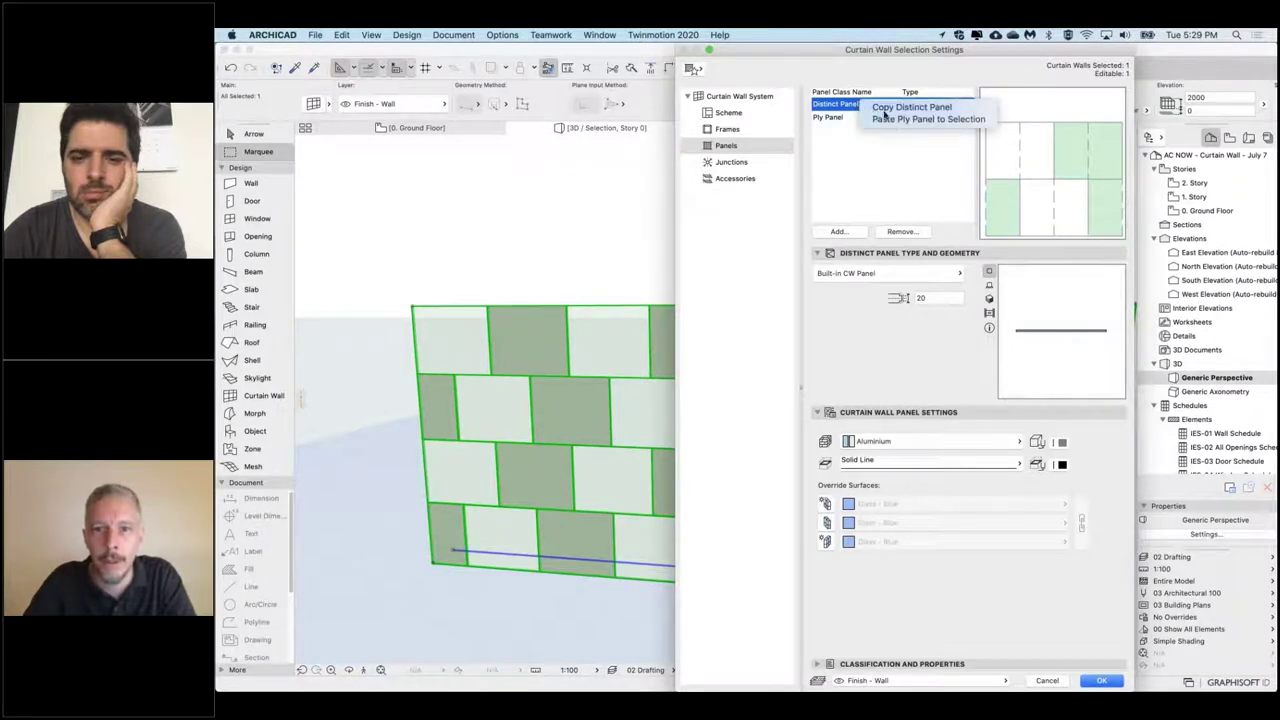
left_click(876, 117)
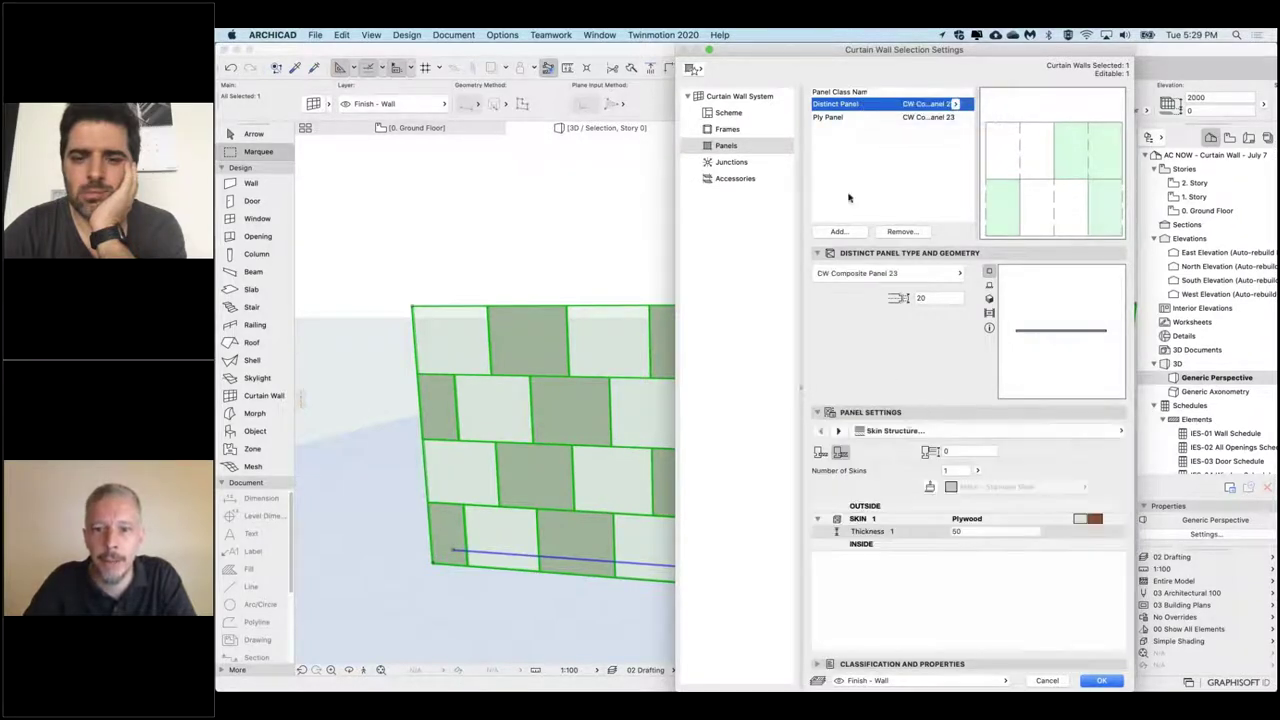
Step: Set the Distinct Panel's skin material to Timber - Structural and rename the class as Timber Panel
left_click(994, 519)
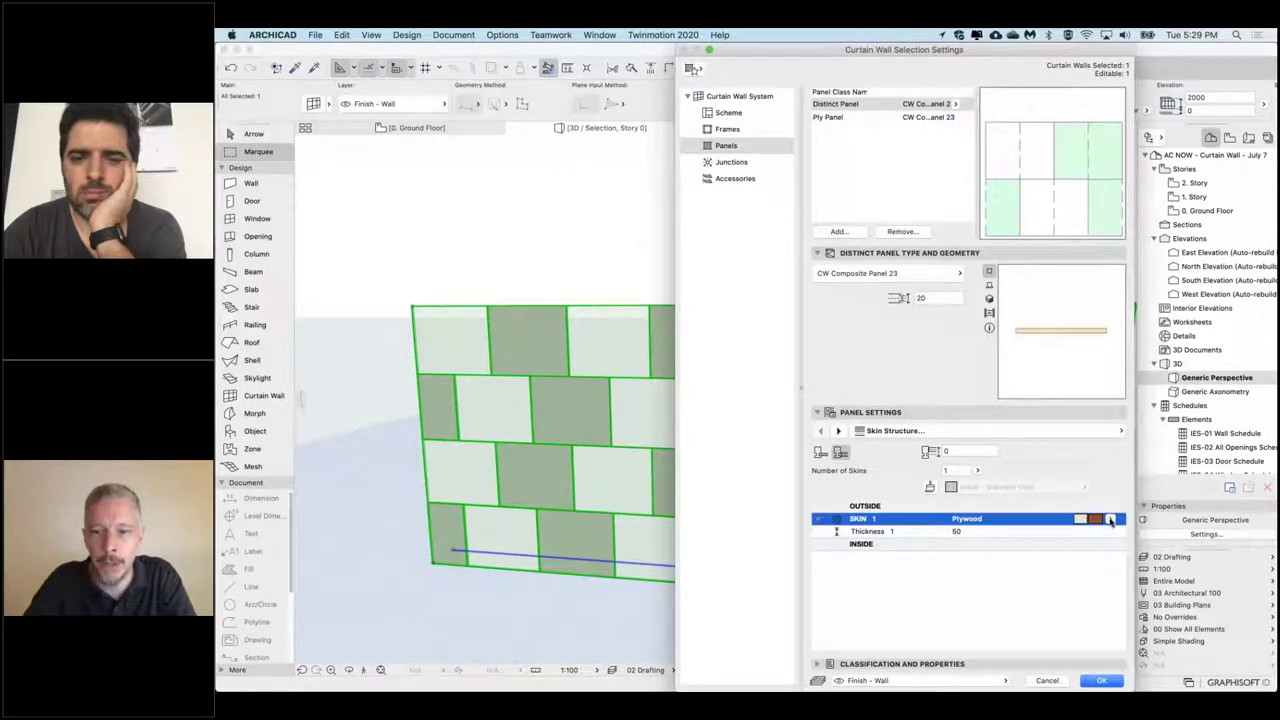
left_click(1110, 520)
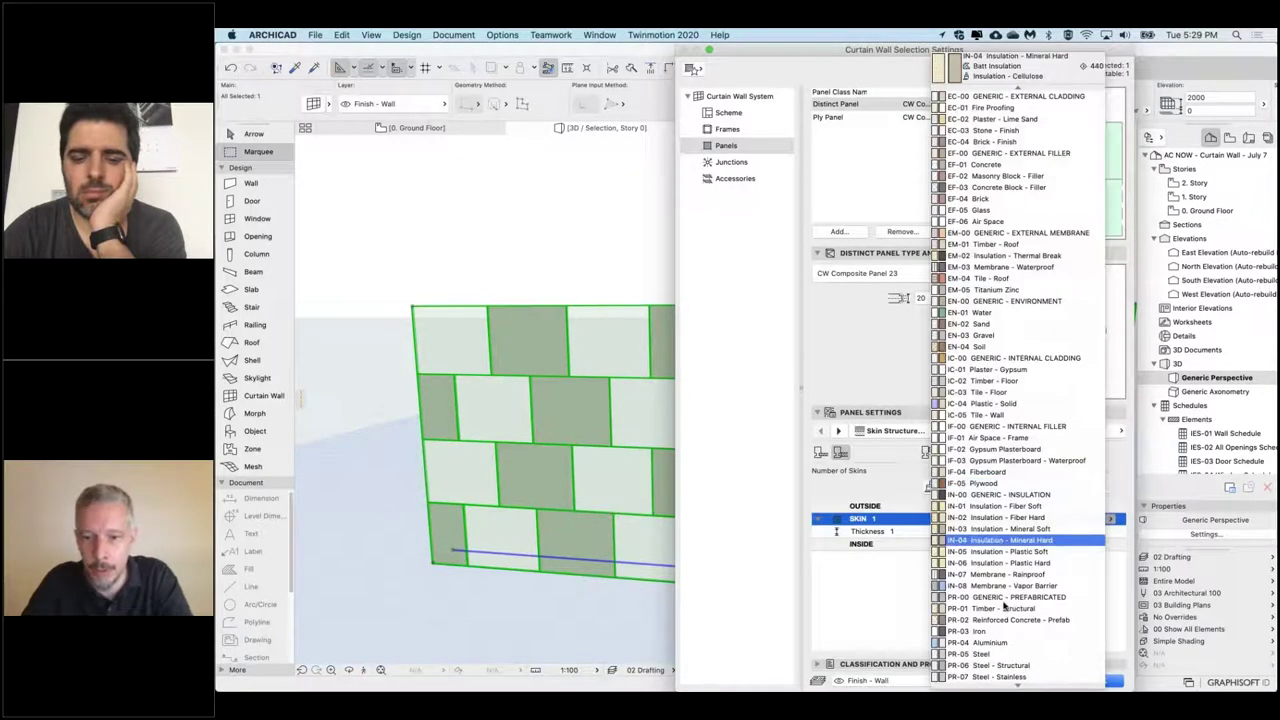
left_click(1004, 609)
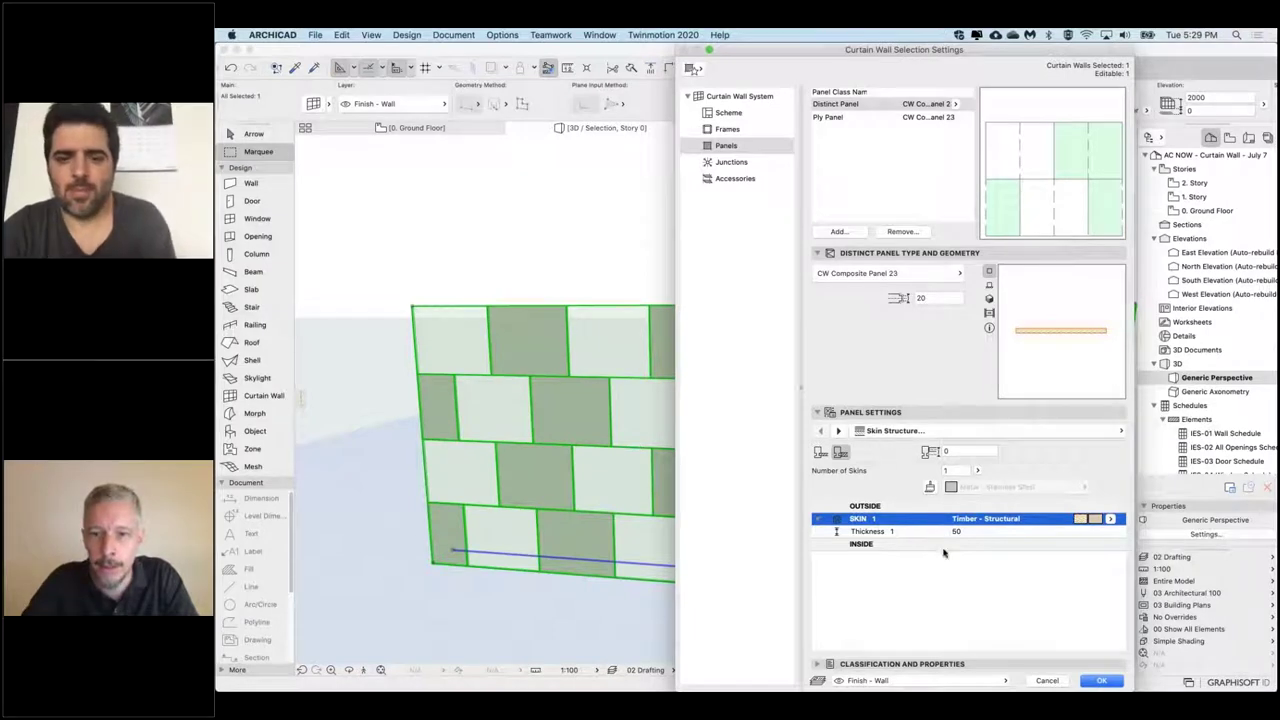
left_click(845, 104)
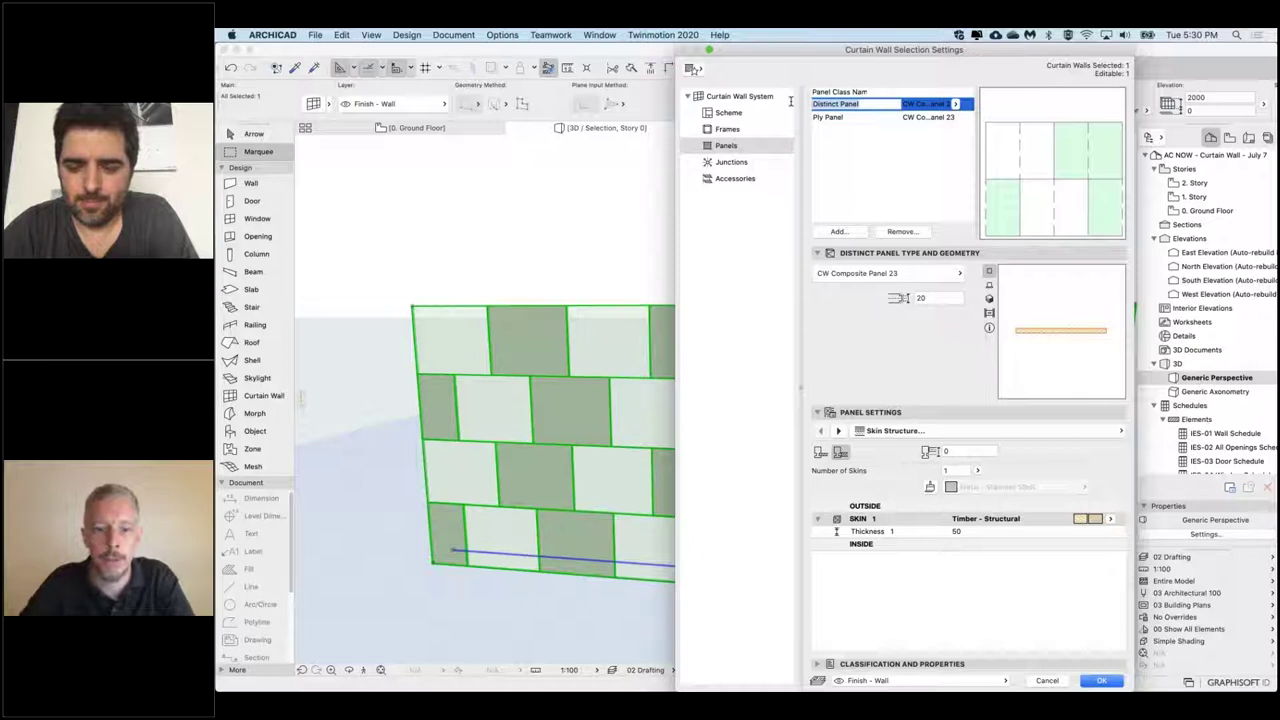
type("Timber Panel")
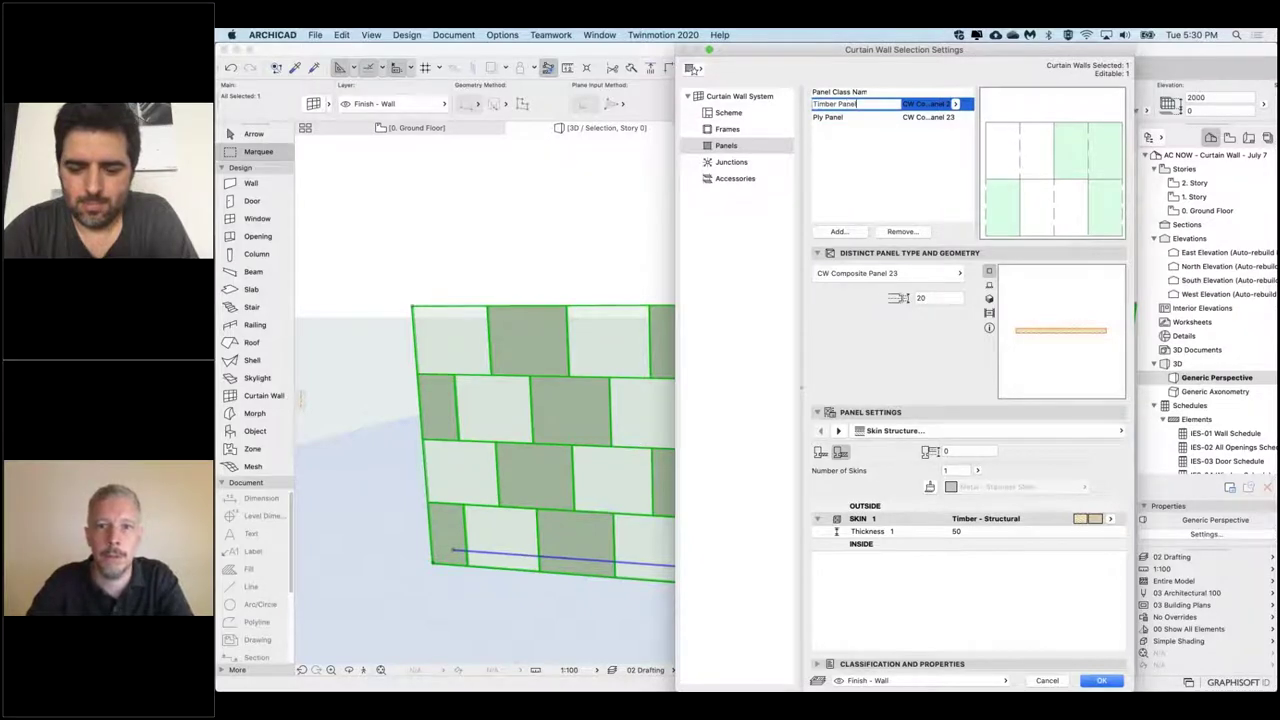
key("Return")
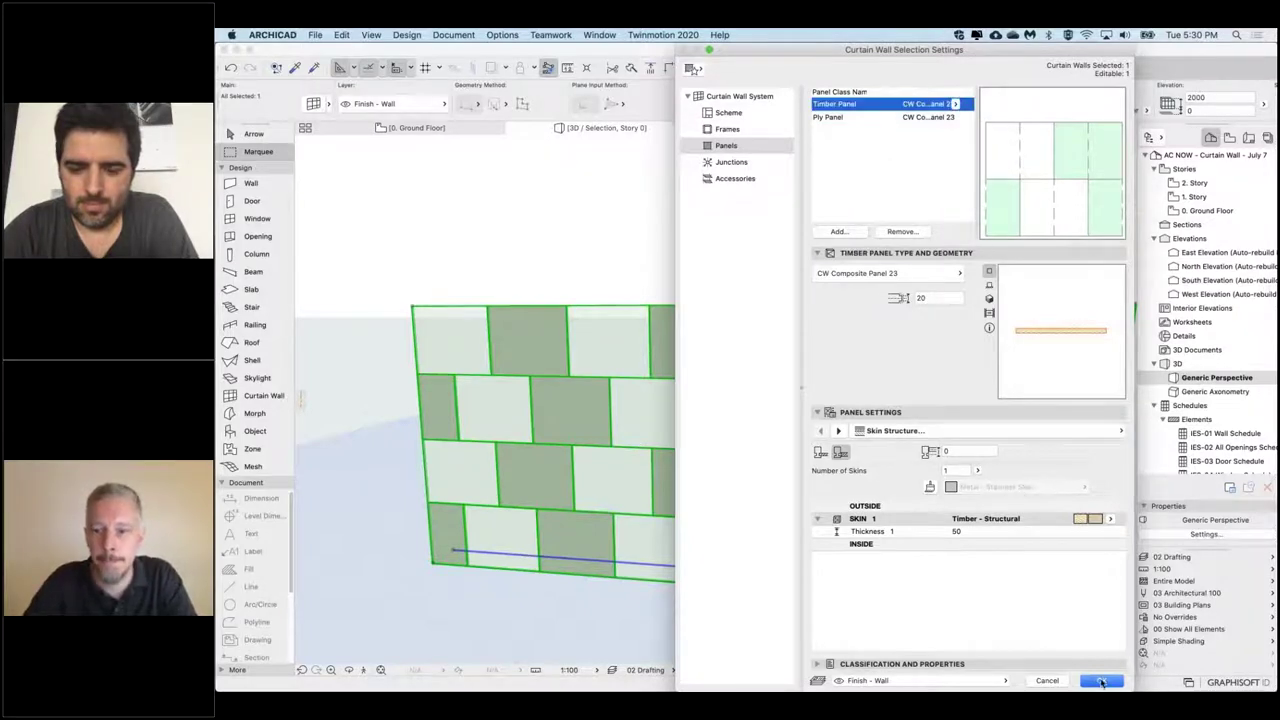
Step: Apply the panel settings to the curtain wall, deselect it and inspect the staggered pattern in 3D
left_click(1101, 681)
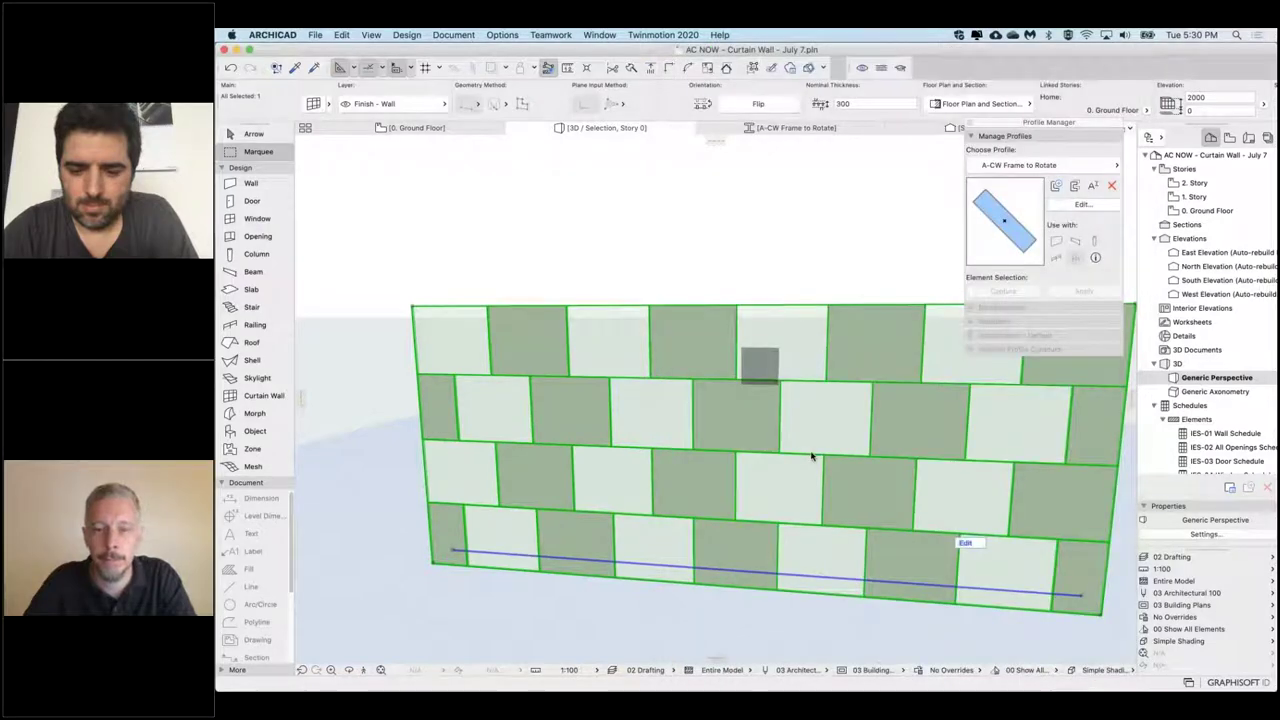
key("Escape")
middle_click_drag(878, 288, 965, 255, "shift")
middle_click_drag(765, 375, 720, 372, "shift")
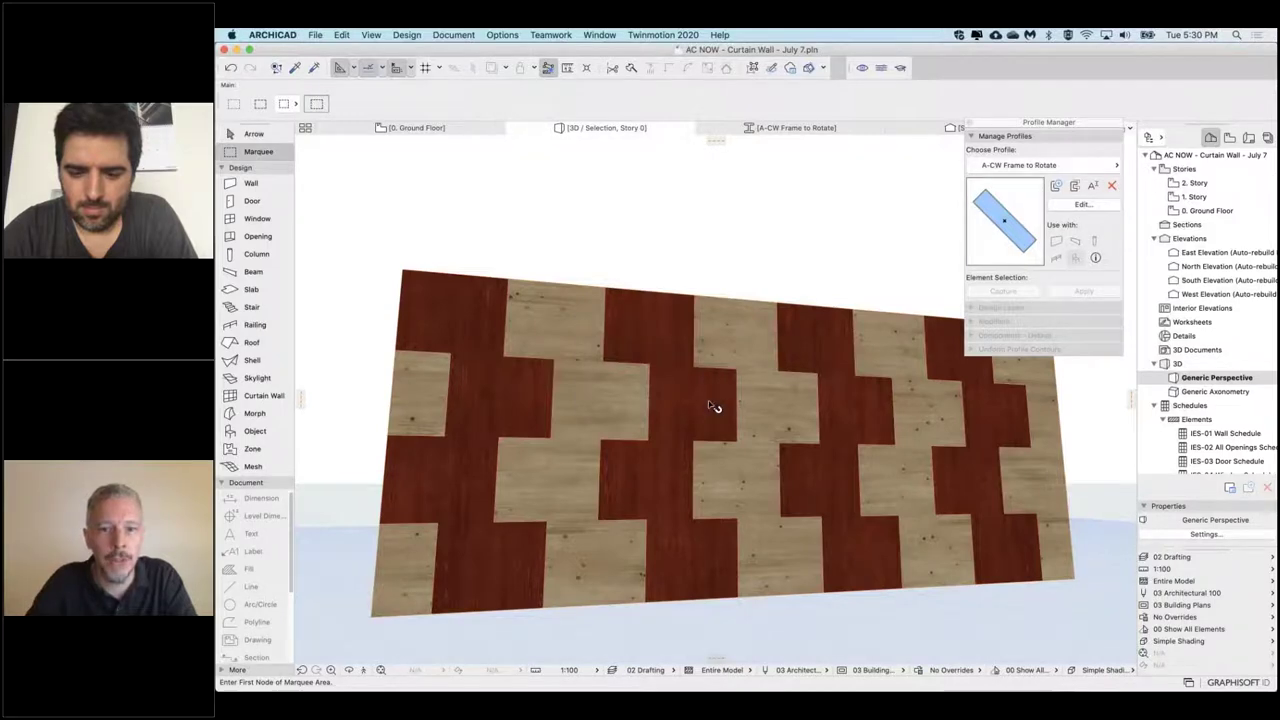
Step: Open the tiled curtain wall's settings and select the row 1 division between columns A and B in the scheme
left_click(740, 365)
middle_click_drag(747, 355, 706, 392, "shift")
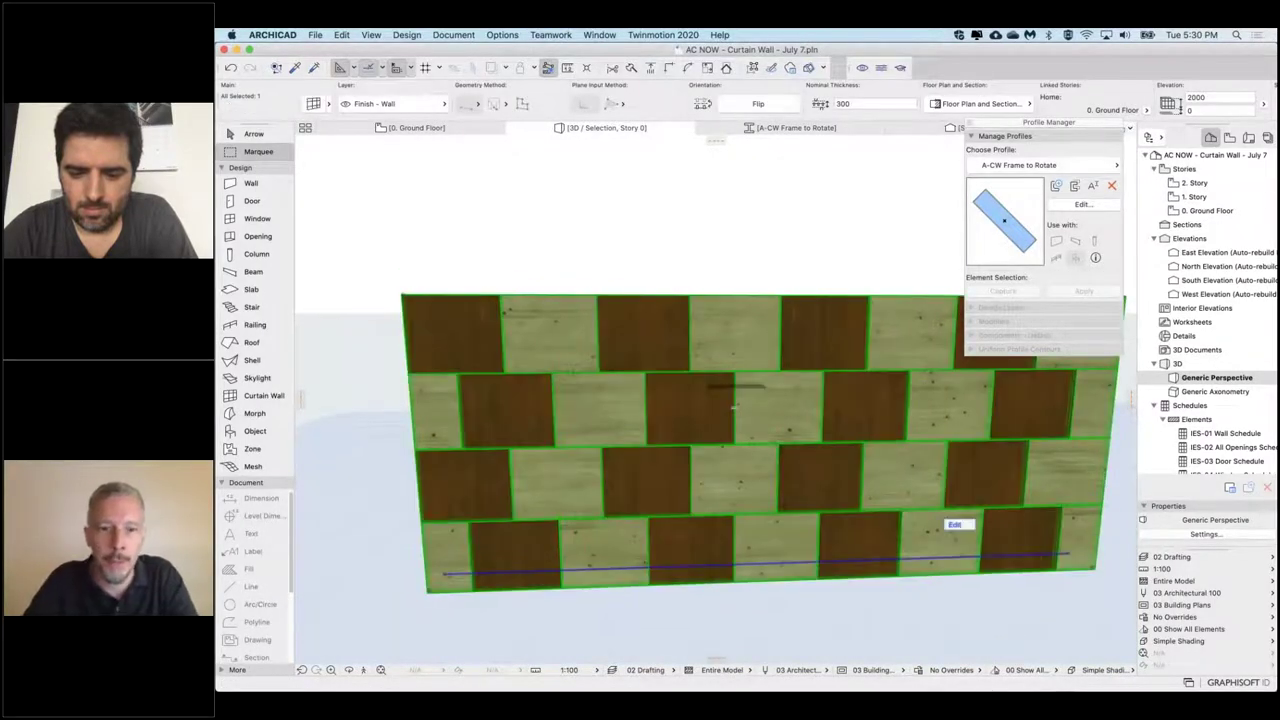
key("super+t")
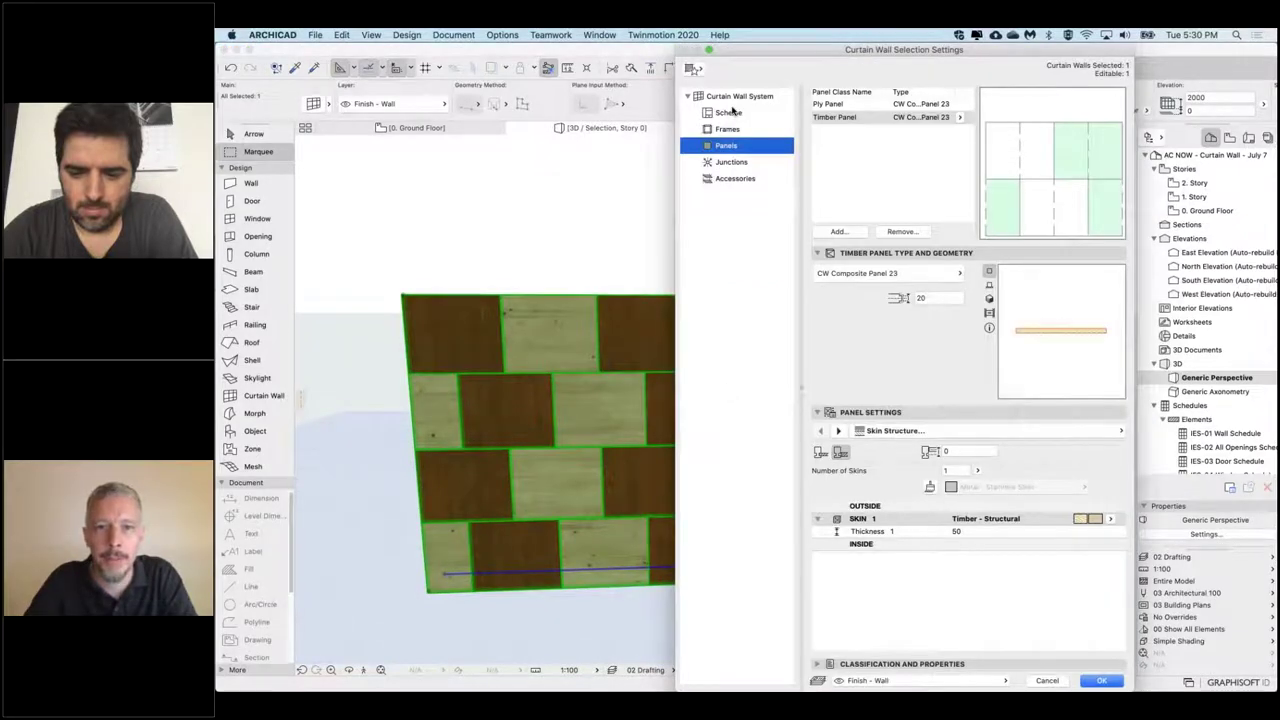
left_click(727, 130)
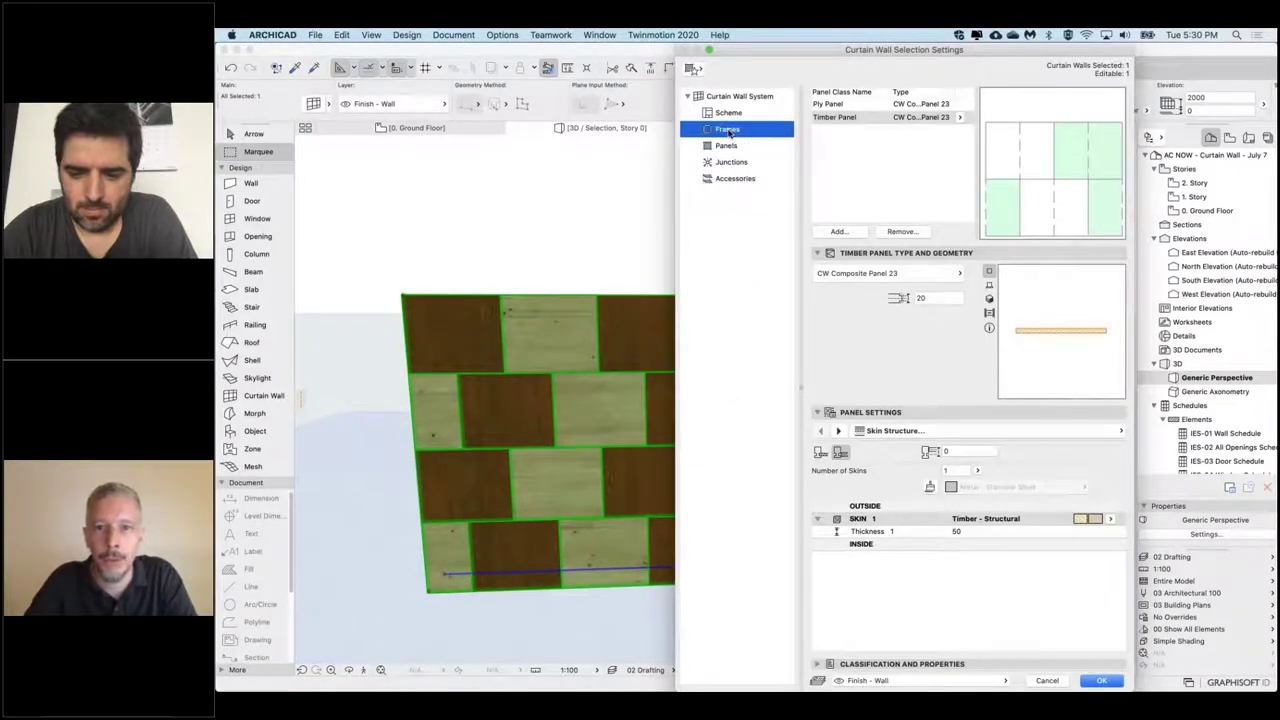
left_click(740, 96)
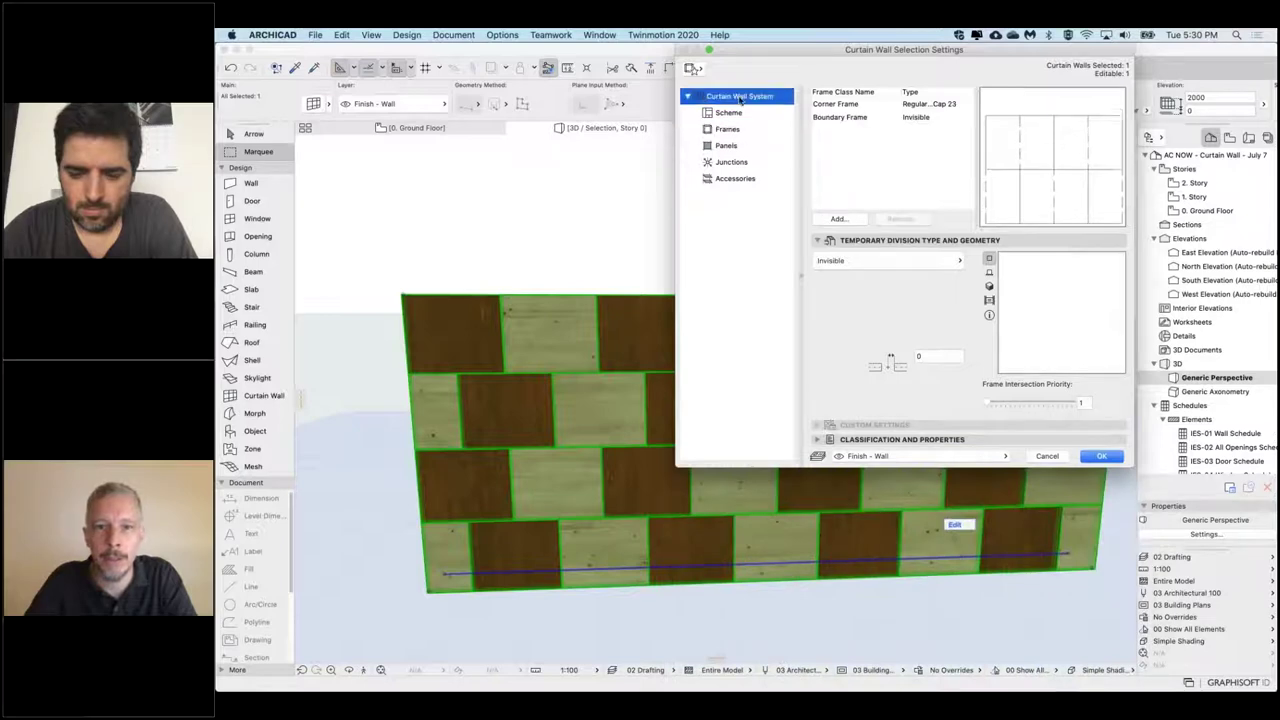
left_click(729, 112)
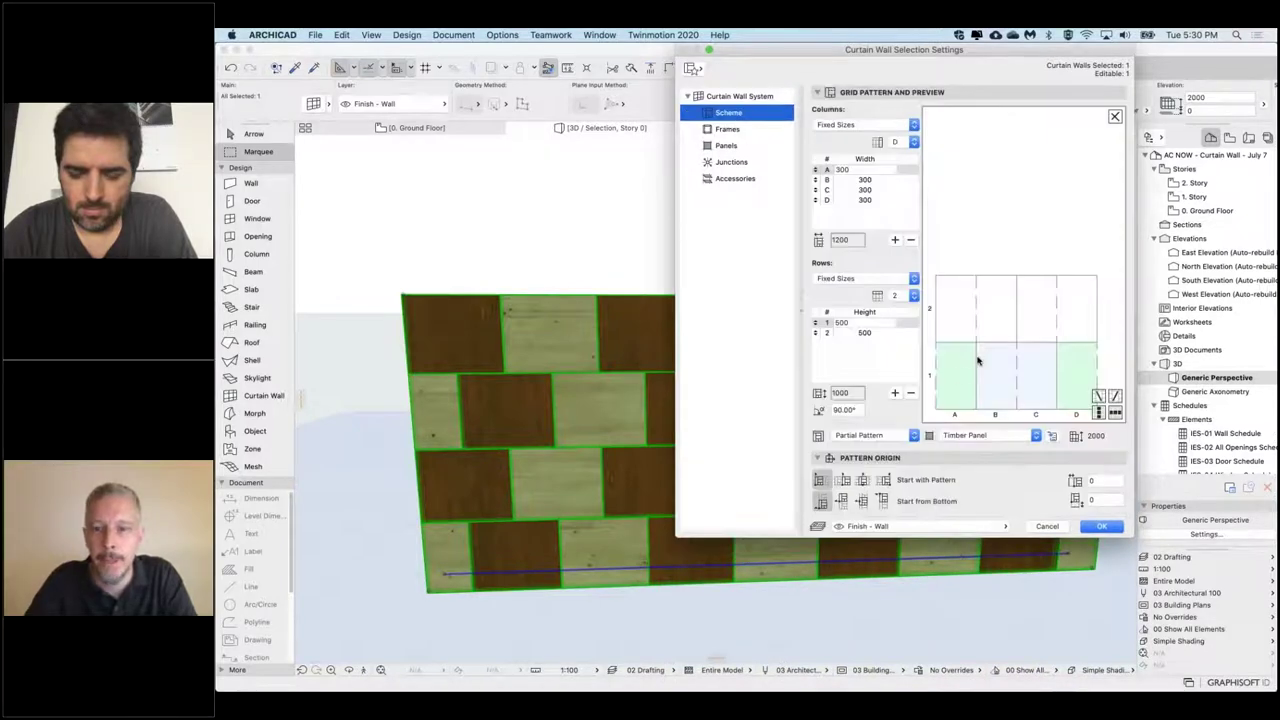
left_click(976, 368)
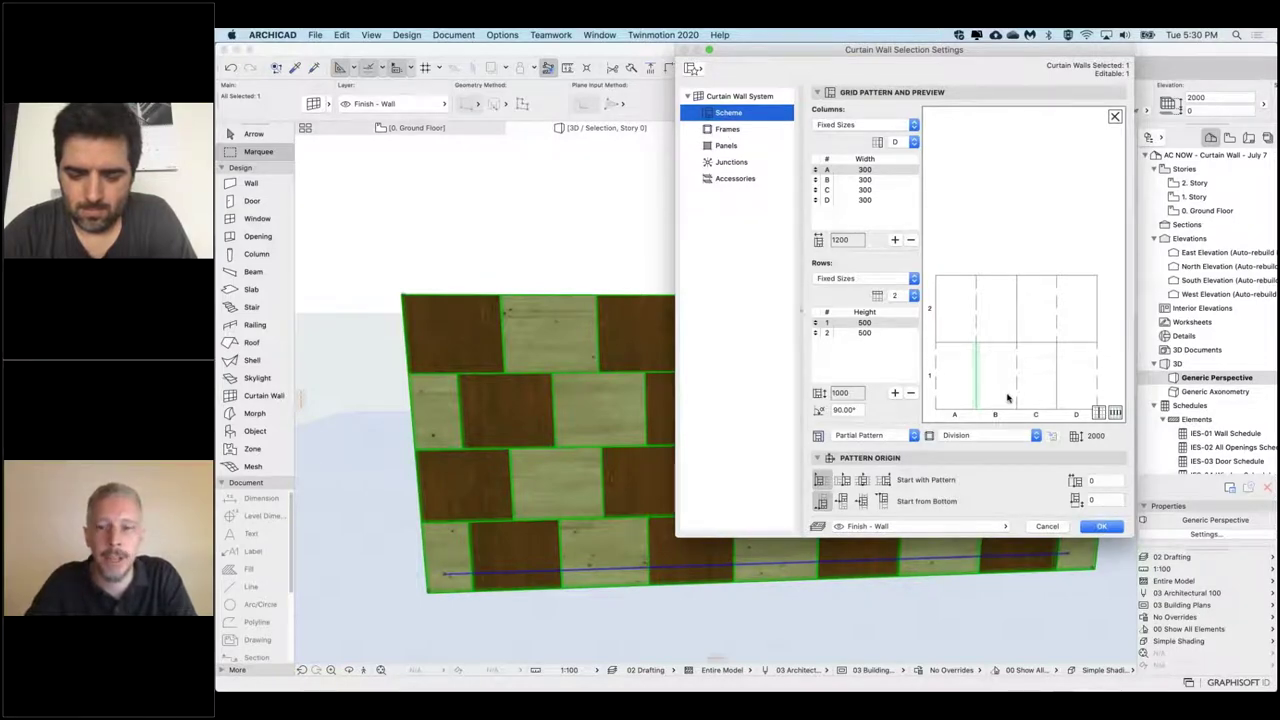
Step: Add a new curtain wall frame class named Gap
left_click(727, 129)
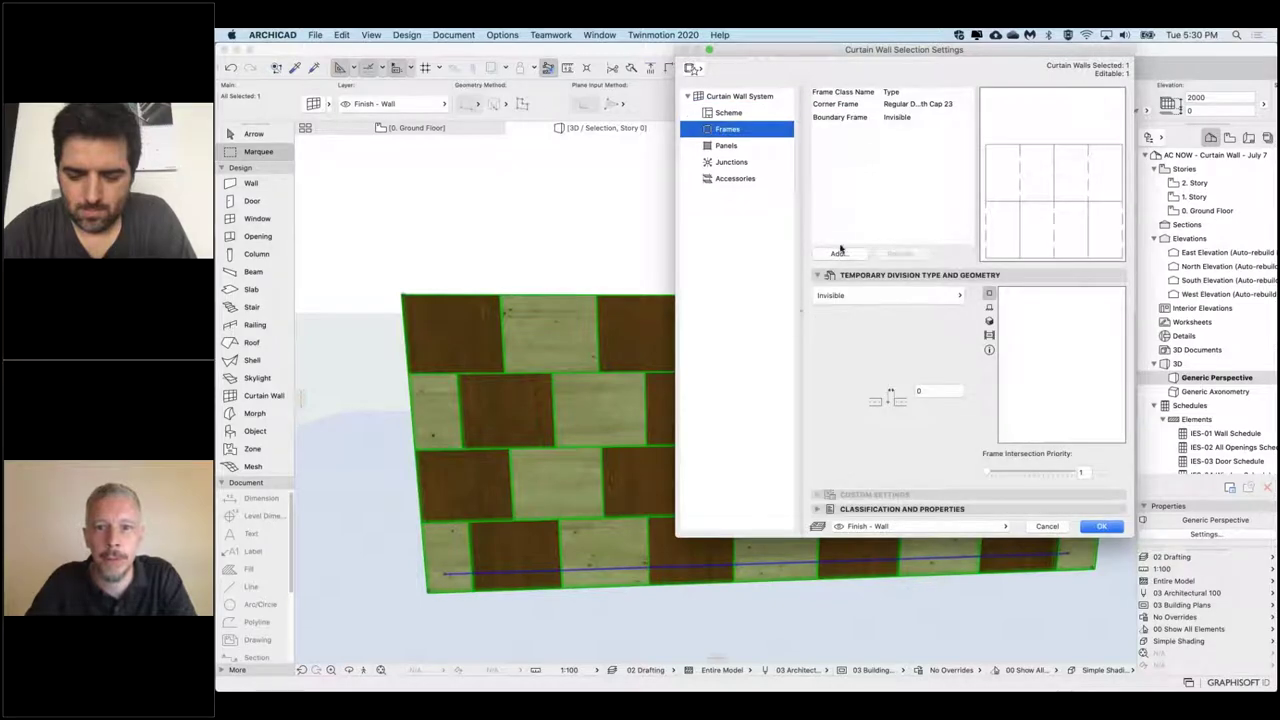
left_click(841, 253)
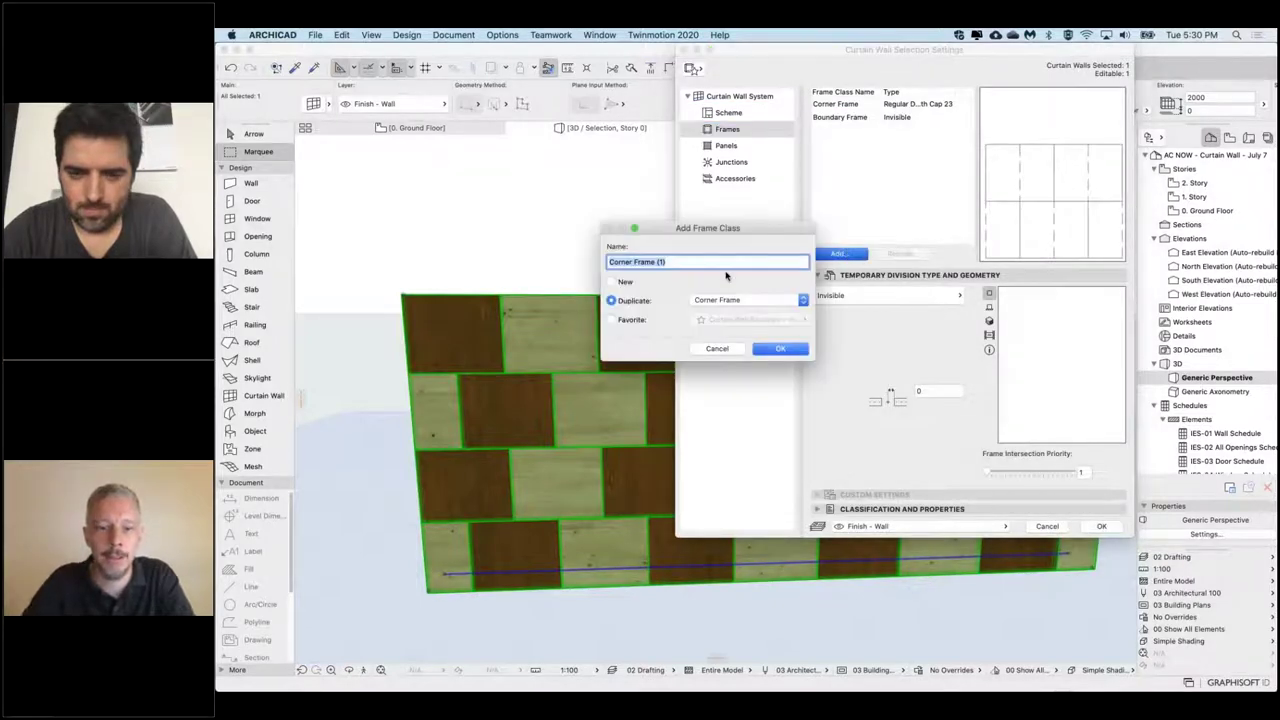
type("Gap")
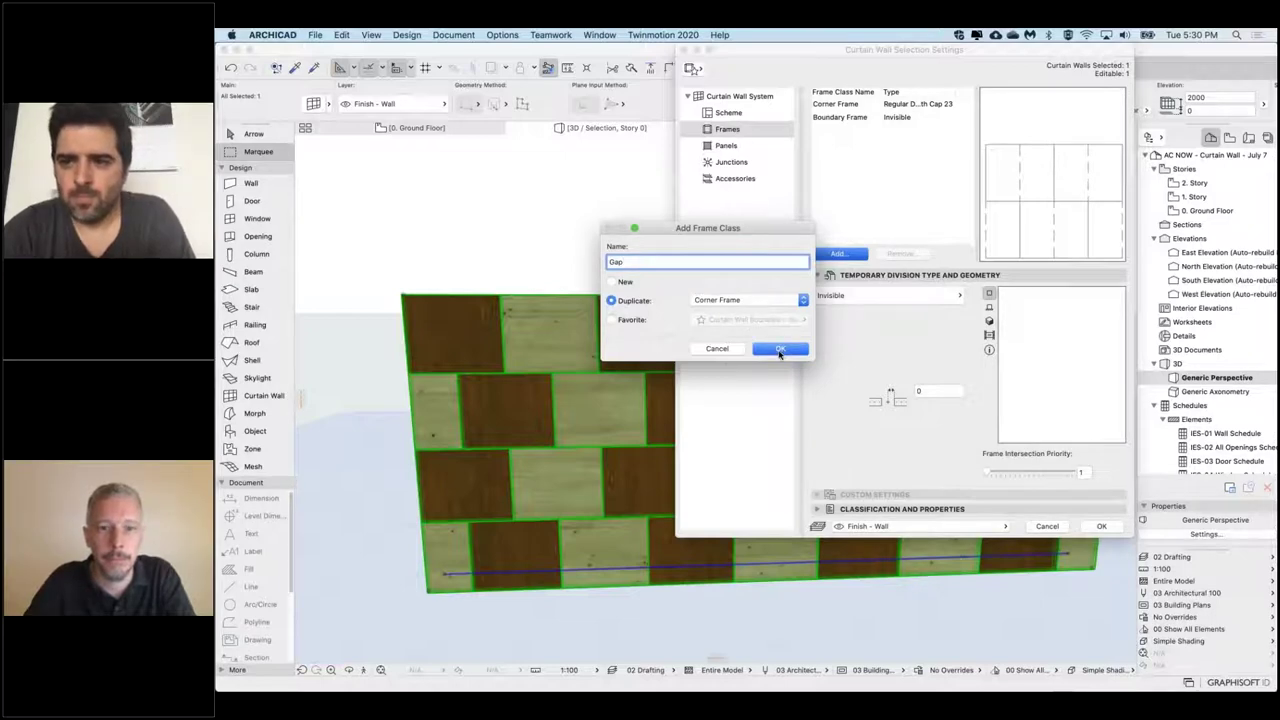
left_click(611, 282)
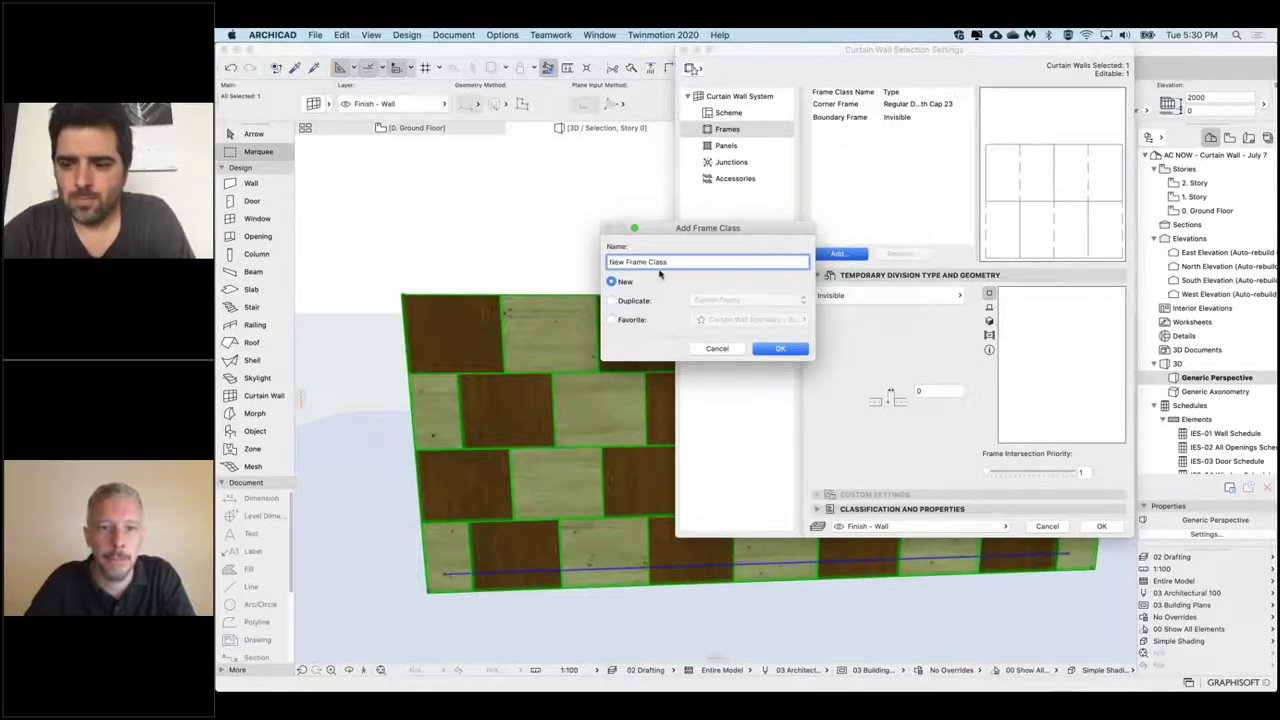
left_click_drag(667, 262, 592, 246)
type("Gap")
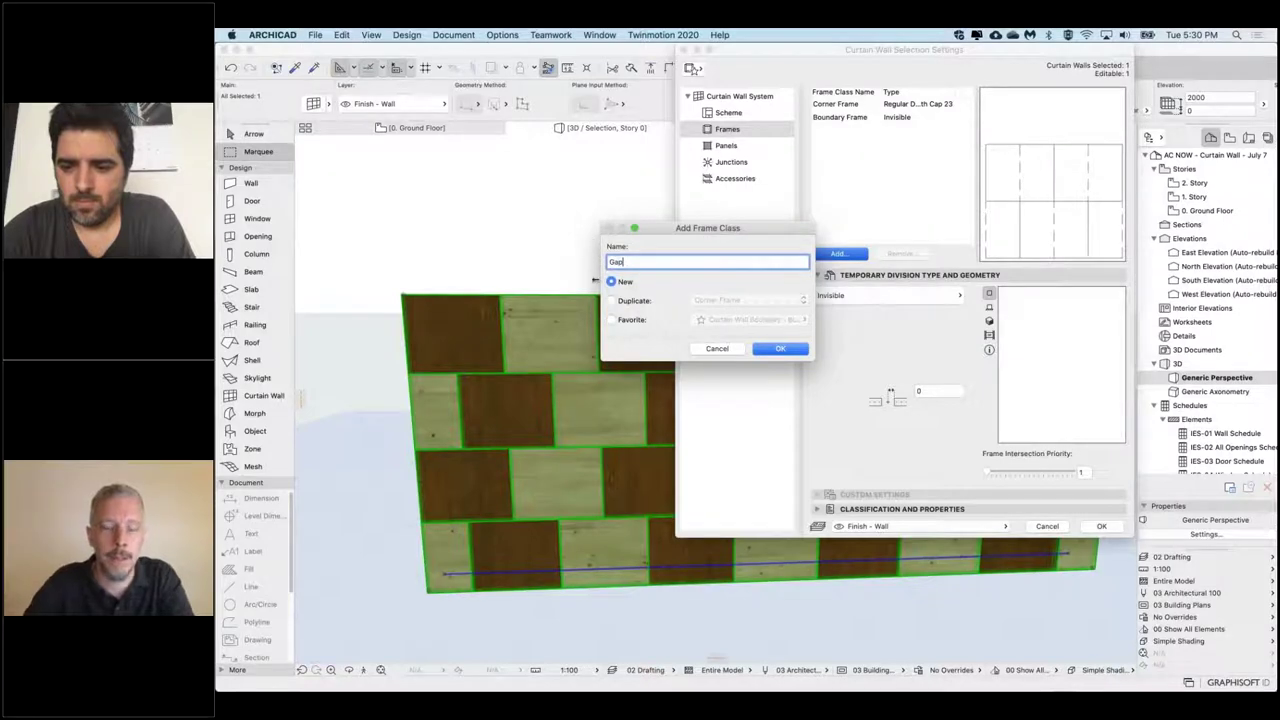
left_click(777, 350)
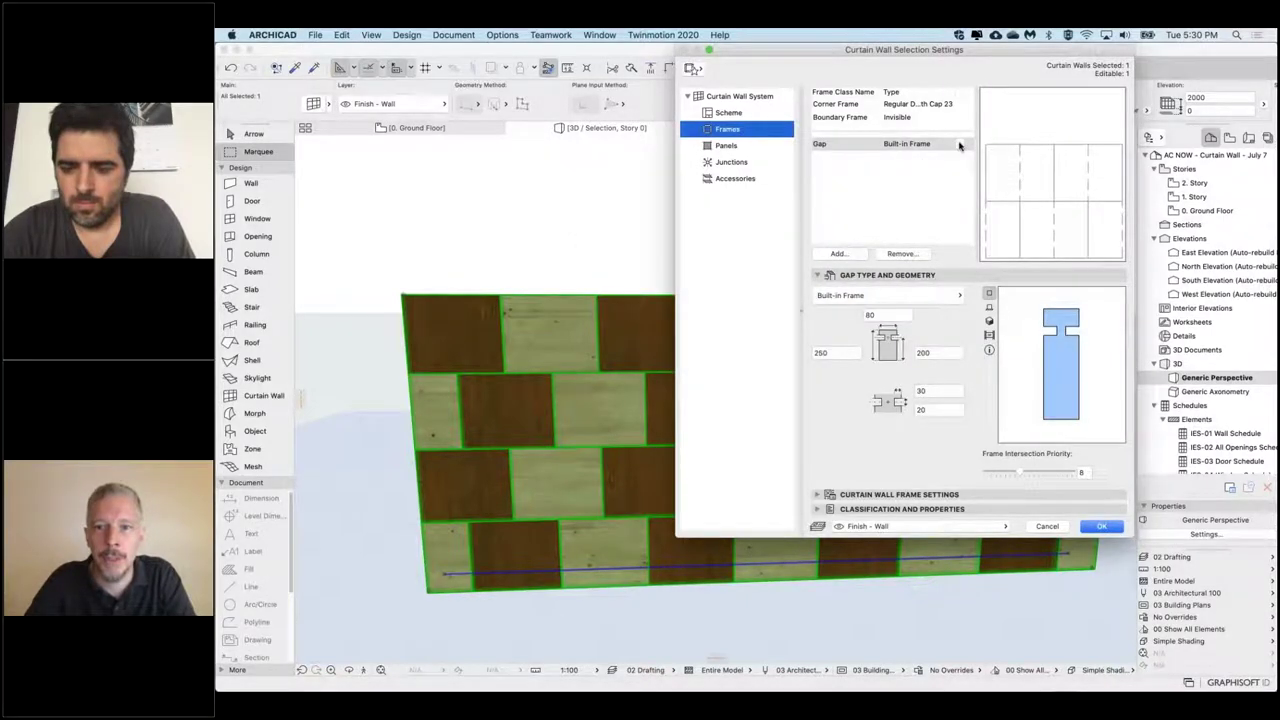
Step: Set the Gap frame class type to Invisible with a width of 20
left_click(959, 145)
left_click(994, 182)
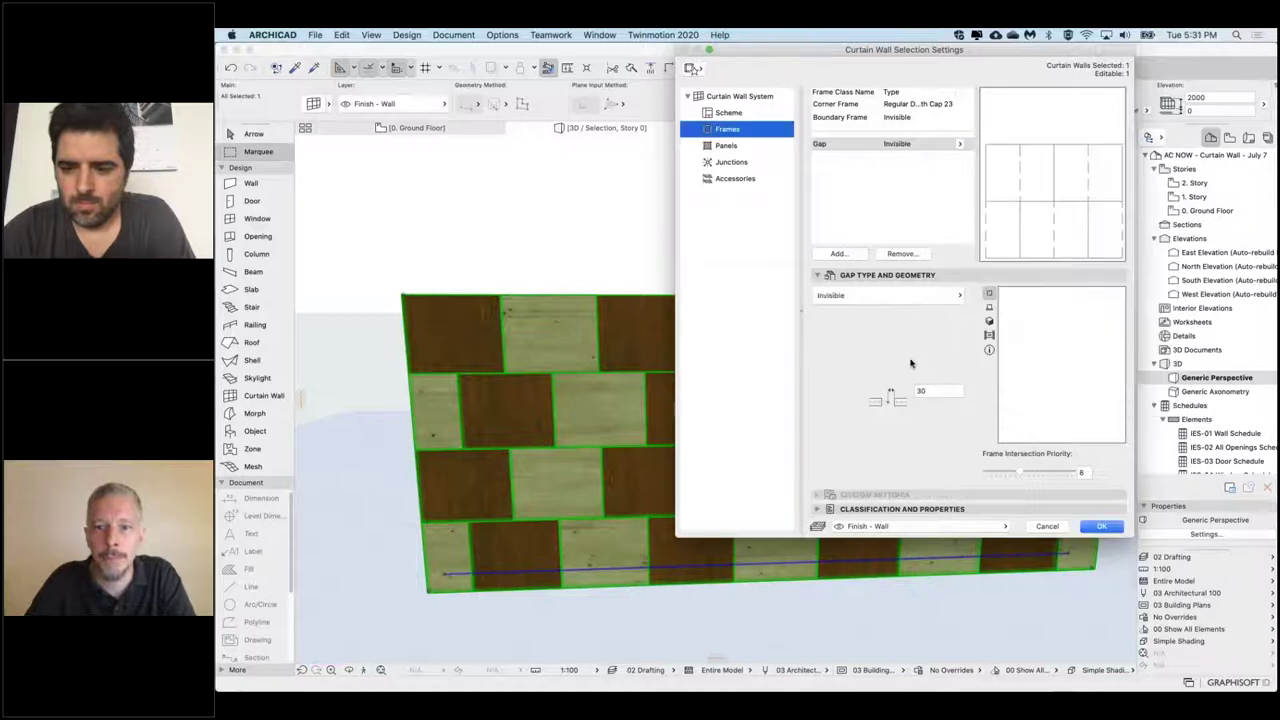
key("Tab")
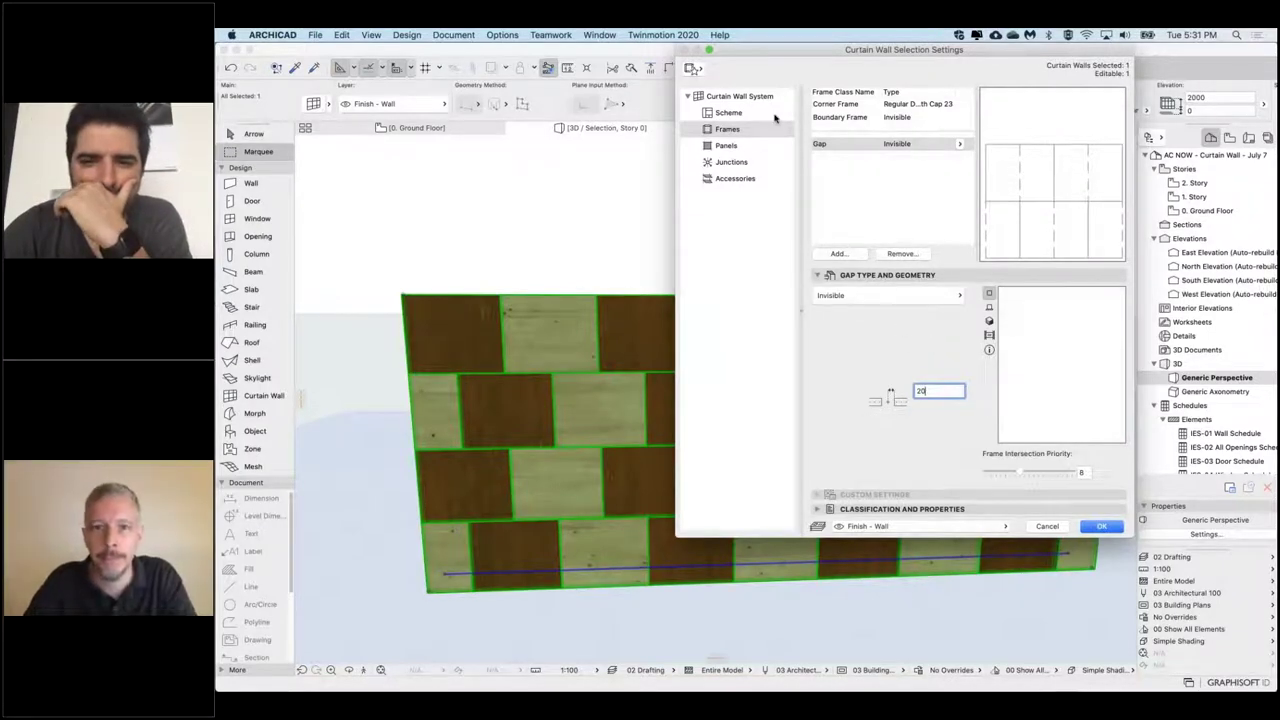
Step: Assign the Gap frame to the horizontal divisions between rows, the A/B division in row 1, and the B/C division in row 2
left_click(730, 113)
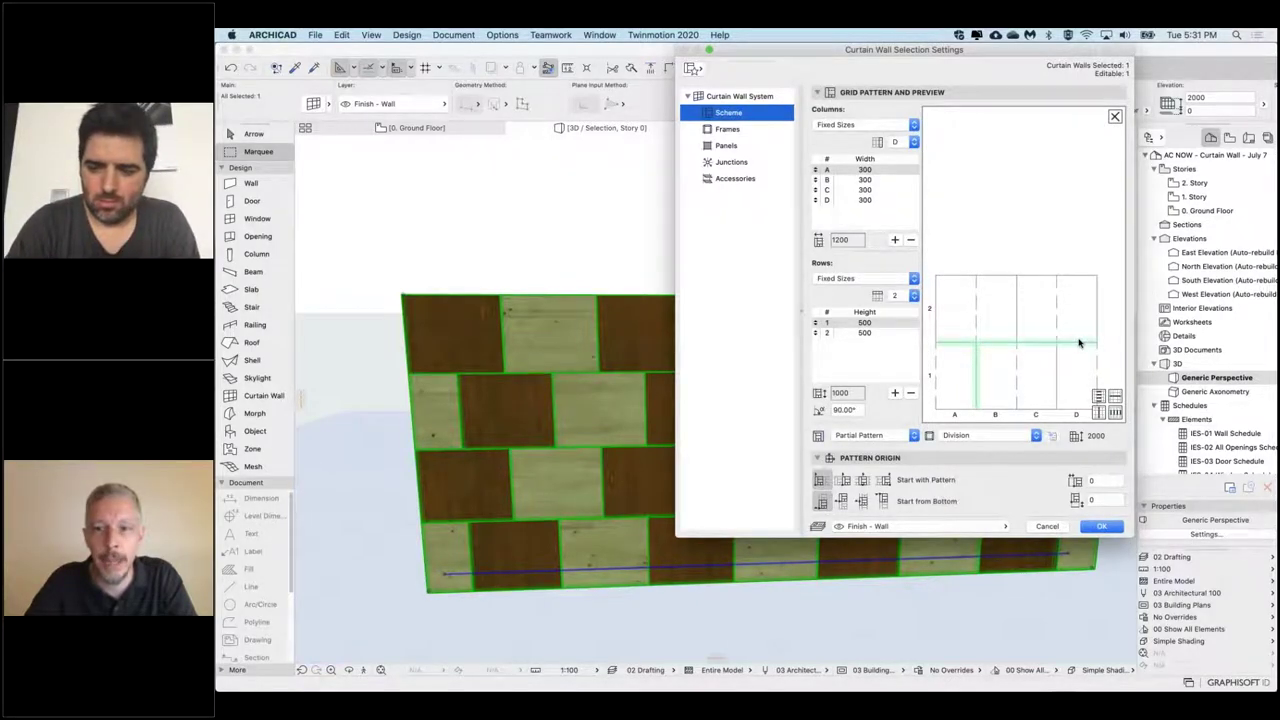
left_click(969, 437)
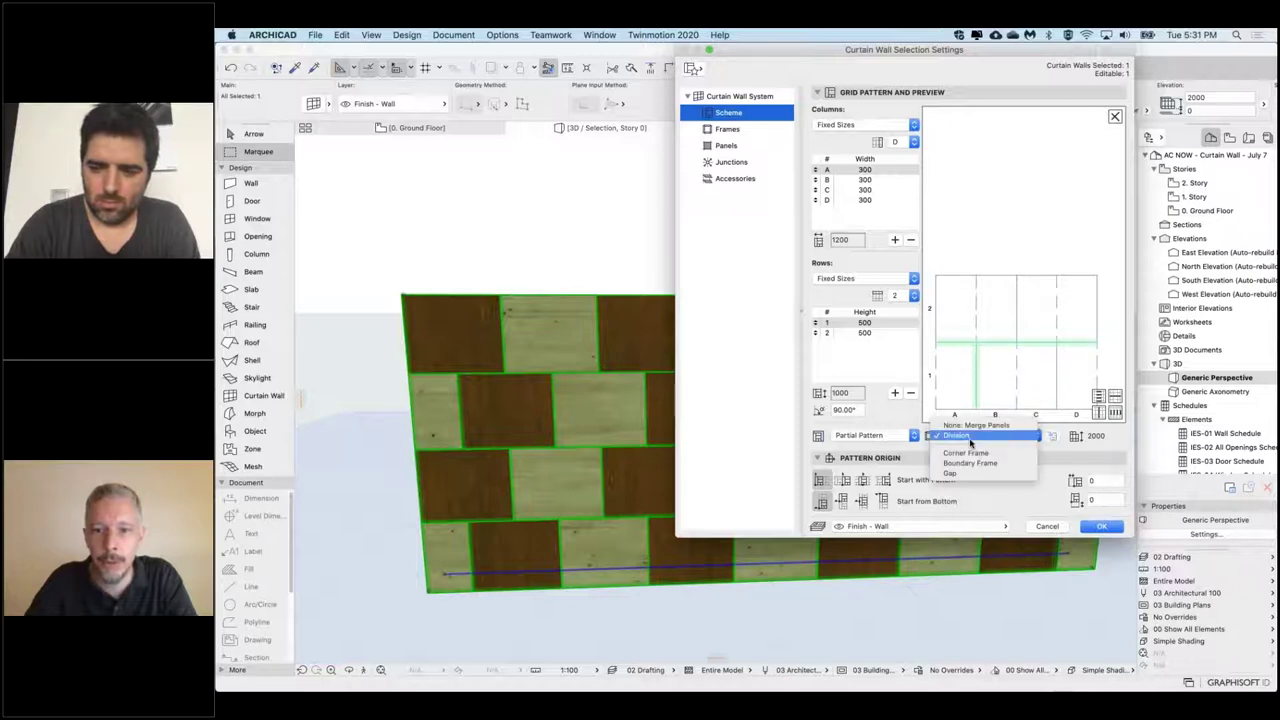
left_click(959, 474)
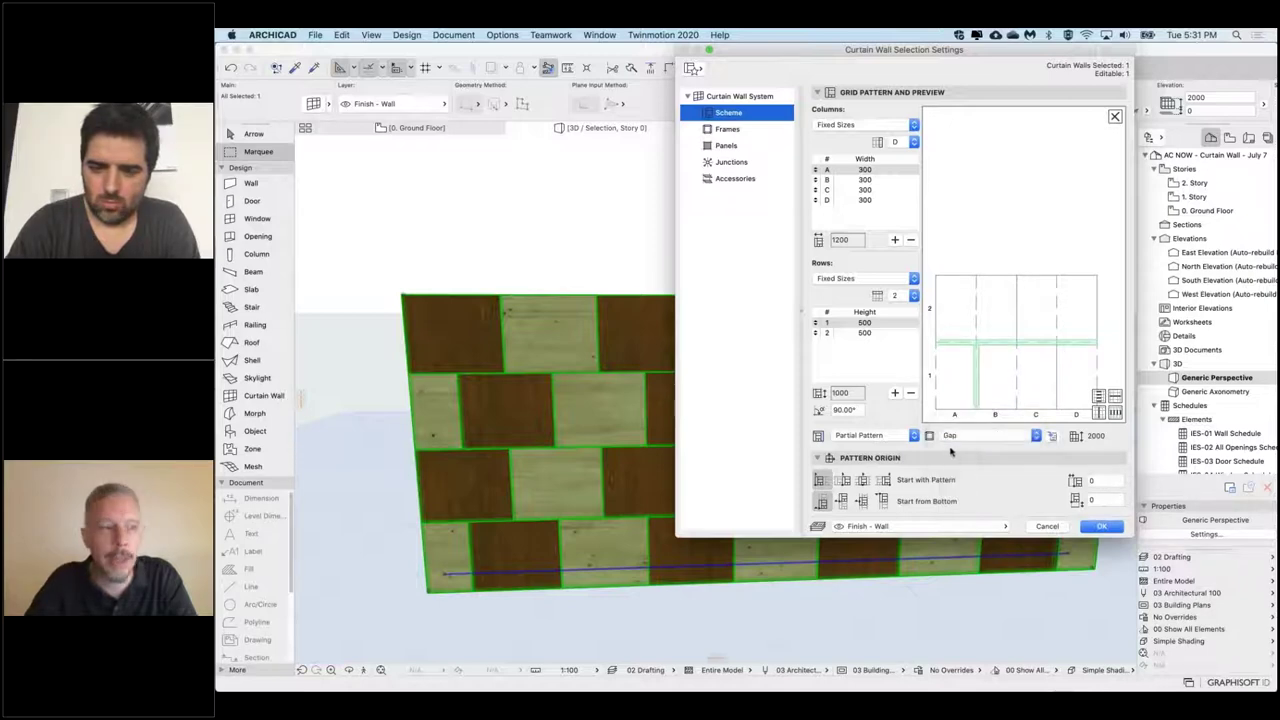
left_click(1017, 314)
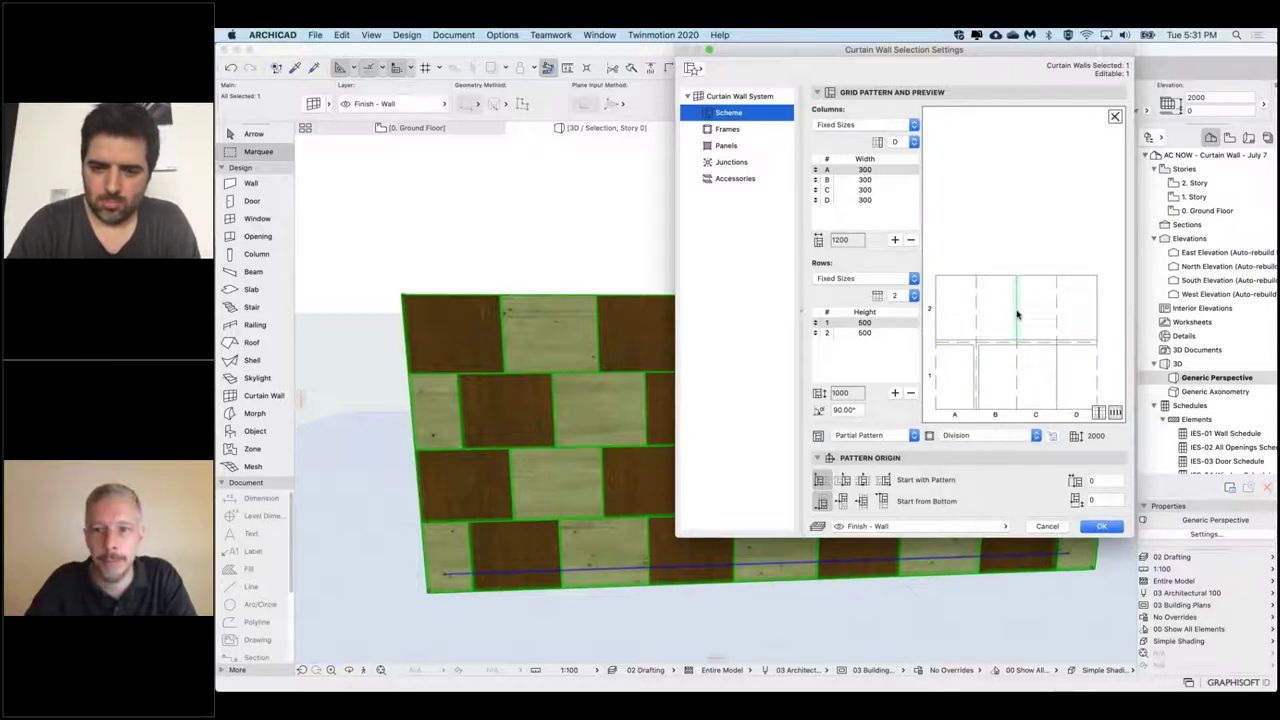
left_click(990, 436)
left_click(976, 473)
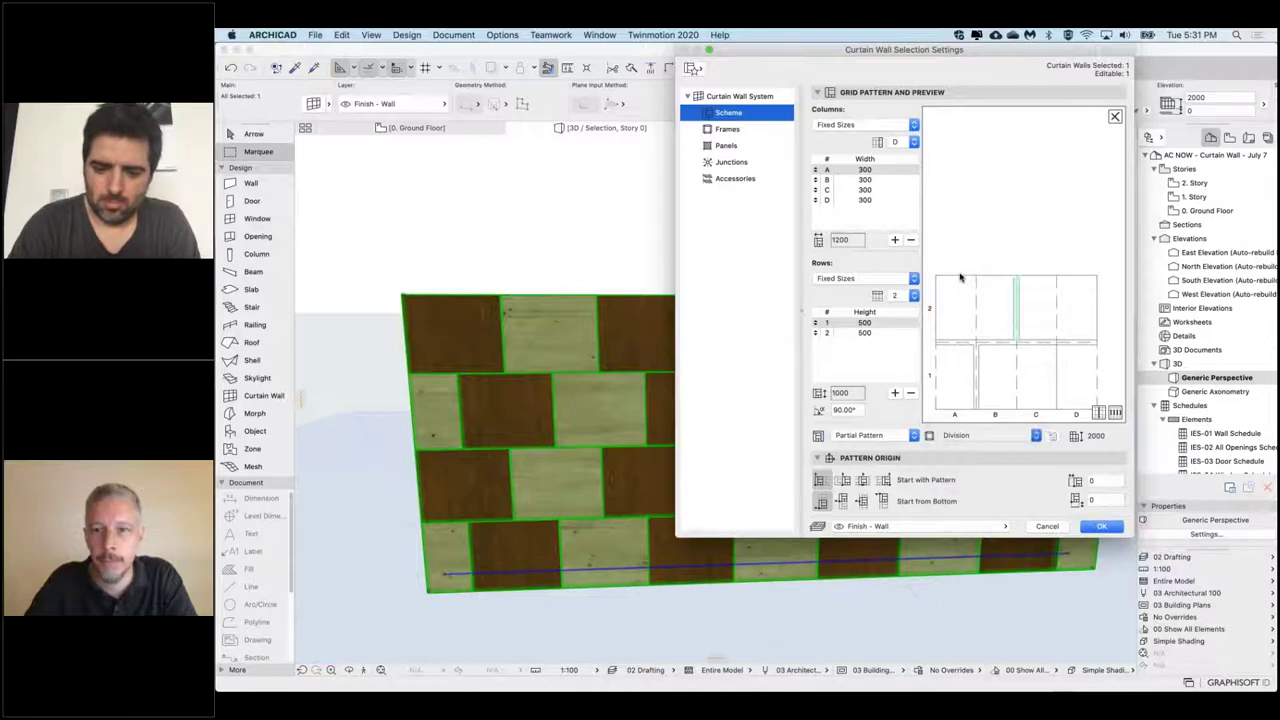
Step: Assign Gap to the pattern's upper edge, the row 2 end division and the row 1 C/D division, and apply the settings
left_click(960, 277)
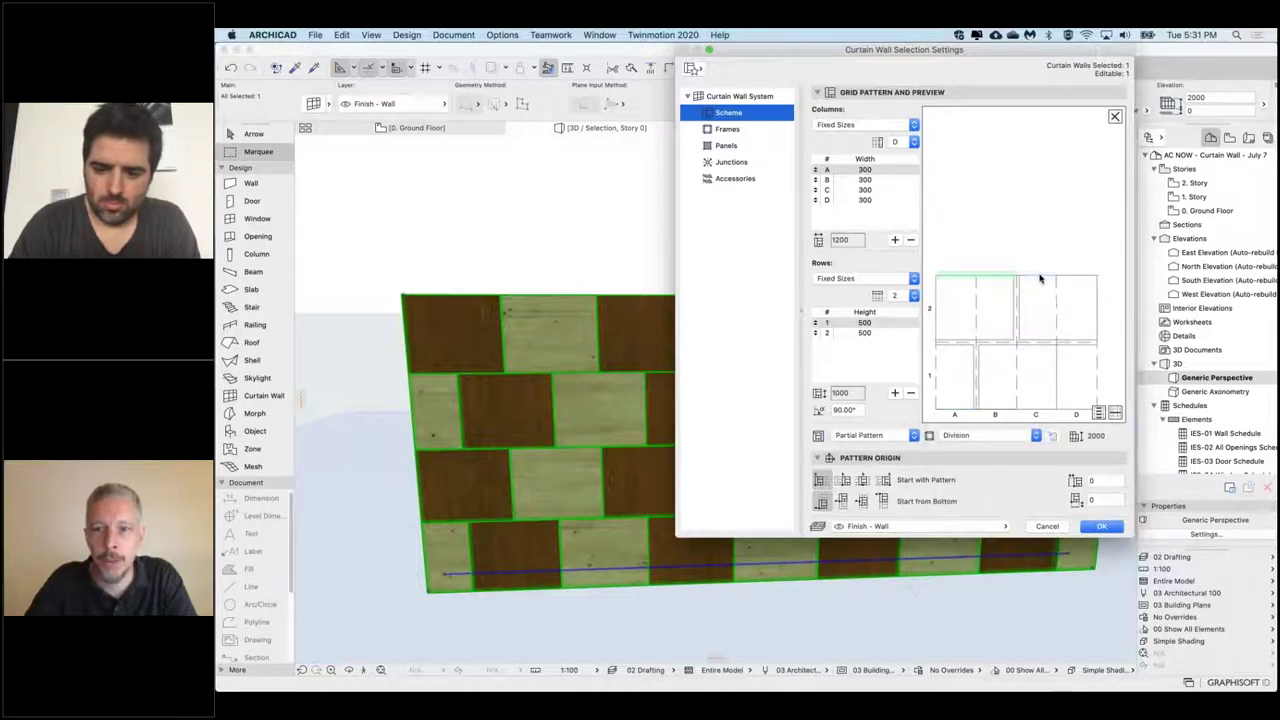
left_click(1097, 298)
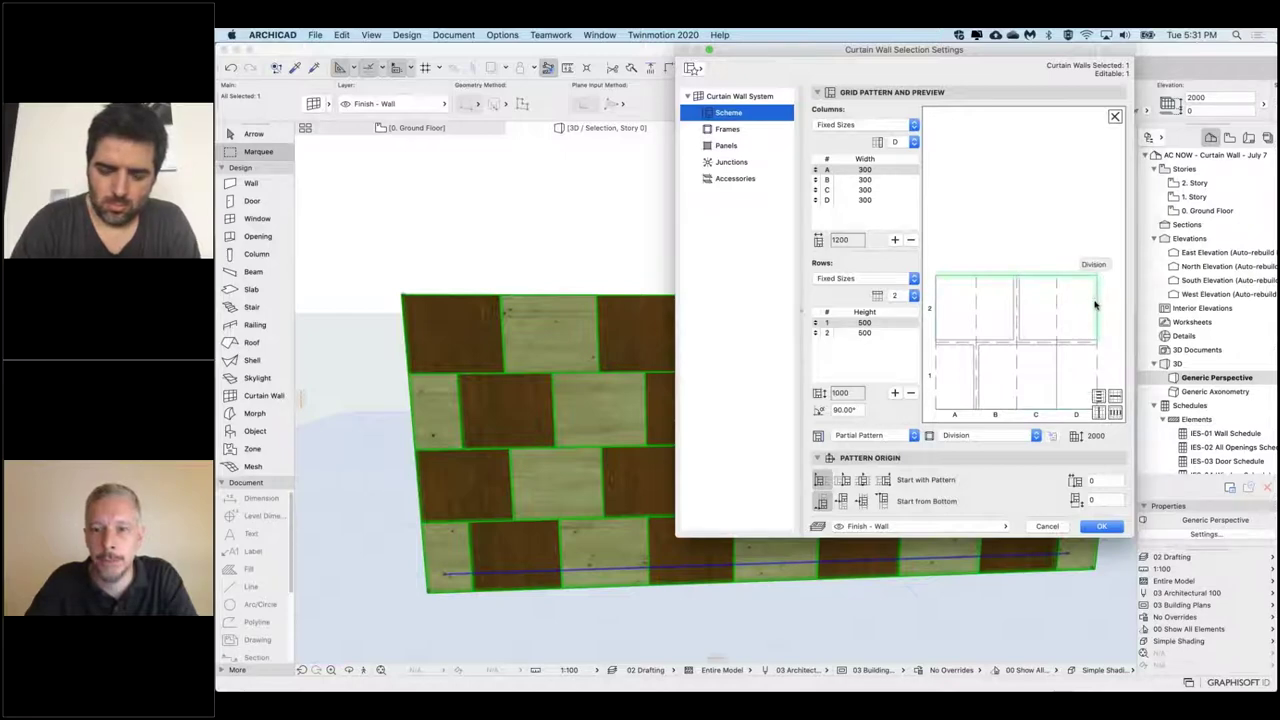
left_click(1057, 378)
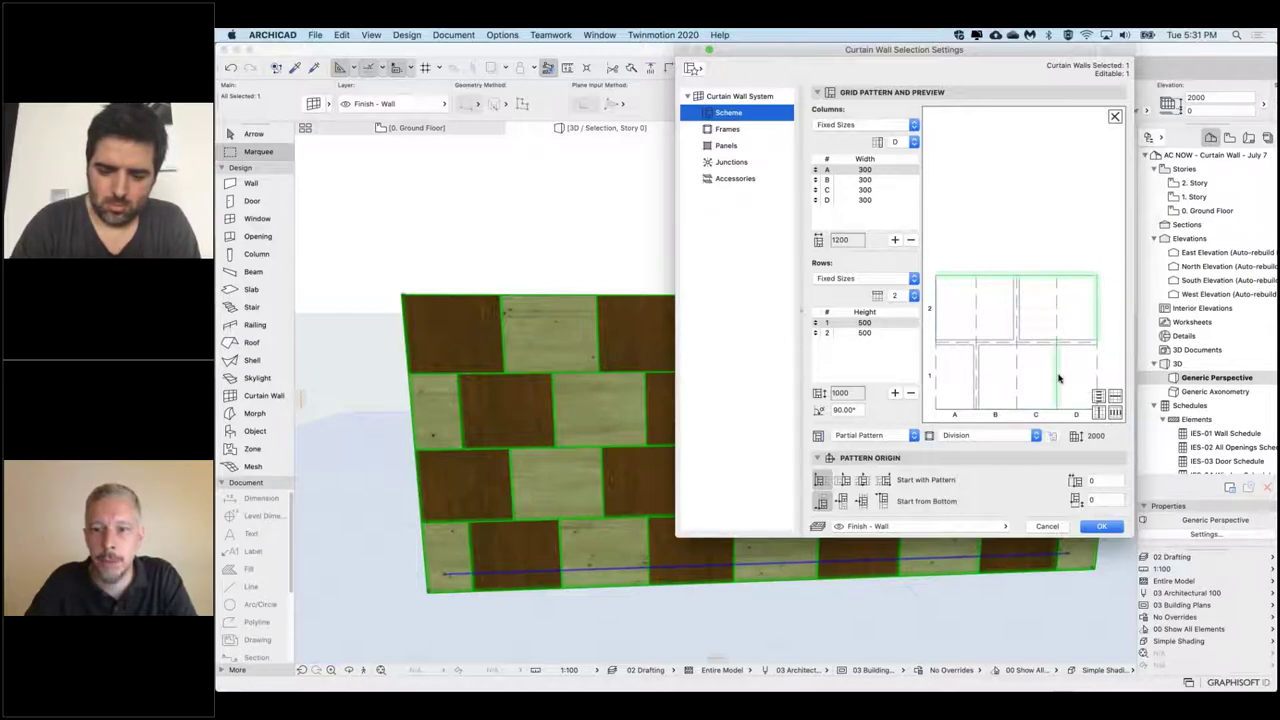
left_click(981, 437)
left_click(979, 470)
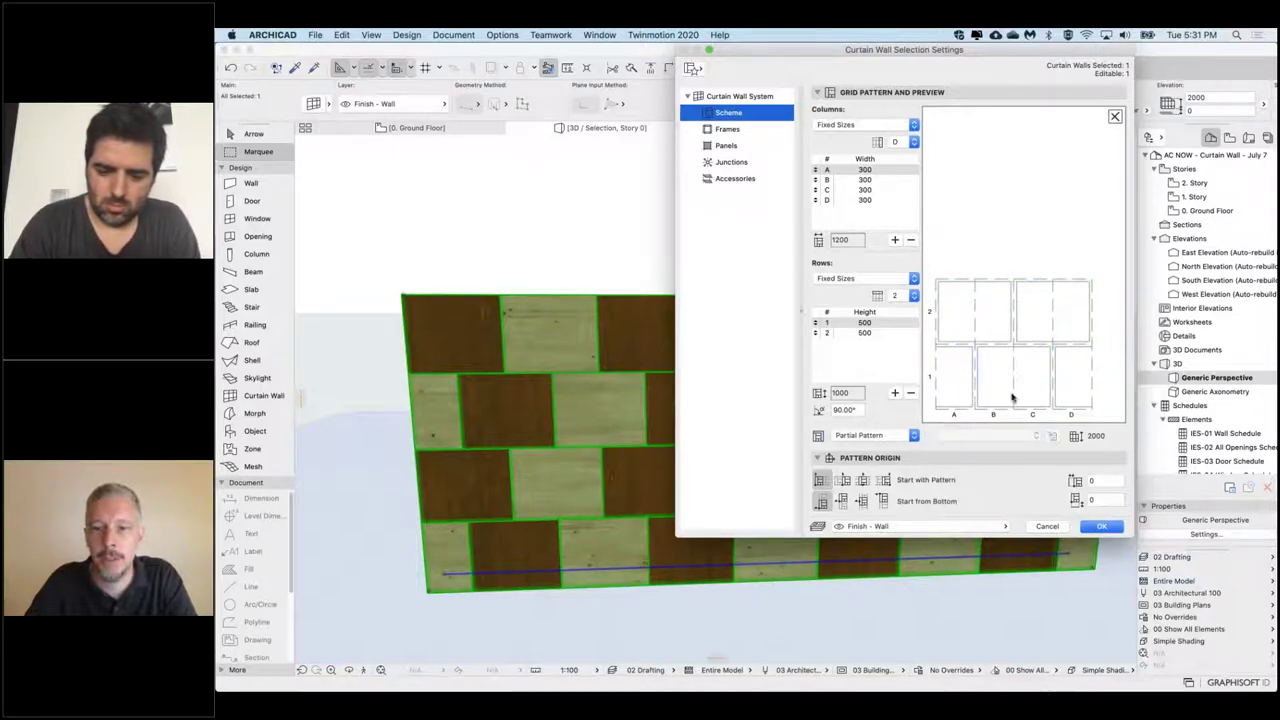
left_click(1102, 527)
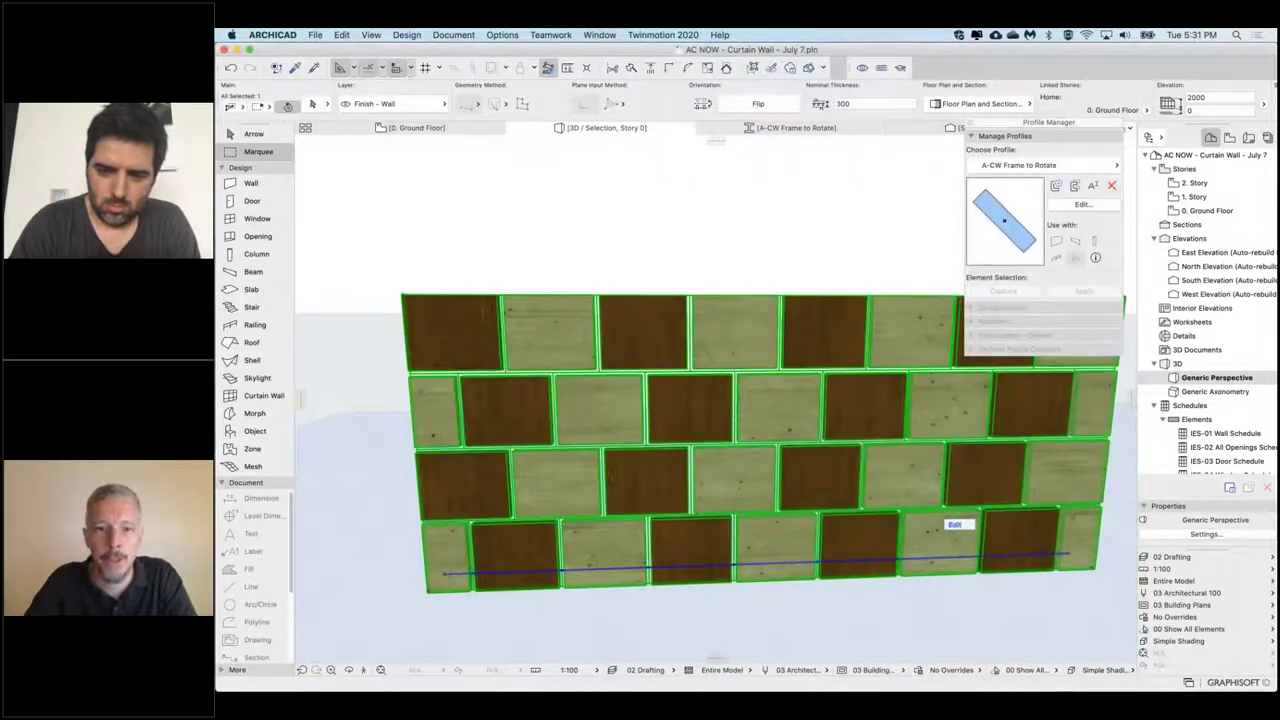
Step: Deselect the curtain wall and inspect the gaps between the panels in 3D
middle_click_drag(860, 590, 720, 598, "shift")
key("Escape")
middle_click_drag(743, 504, 711, 496)
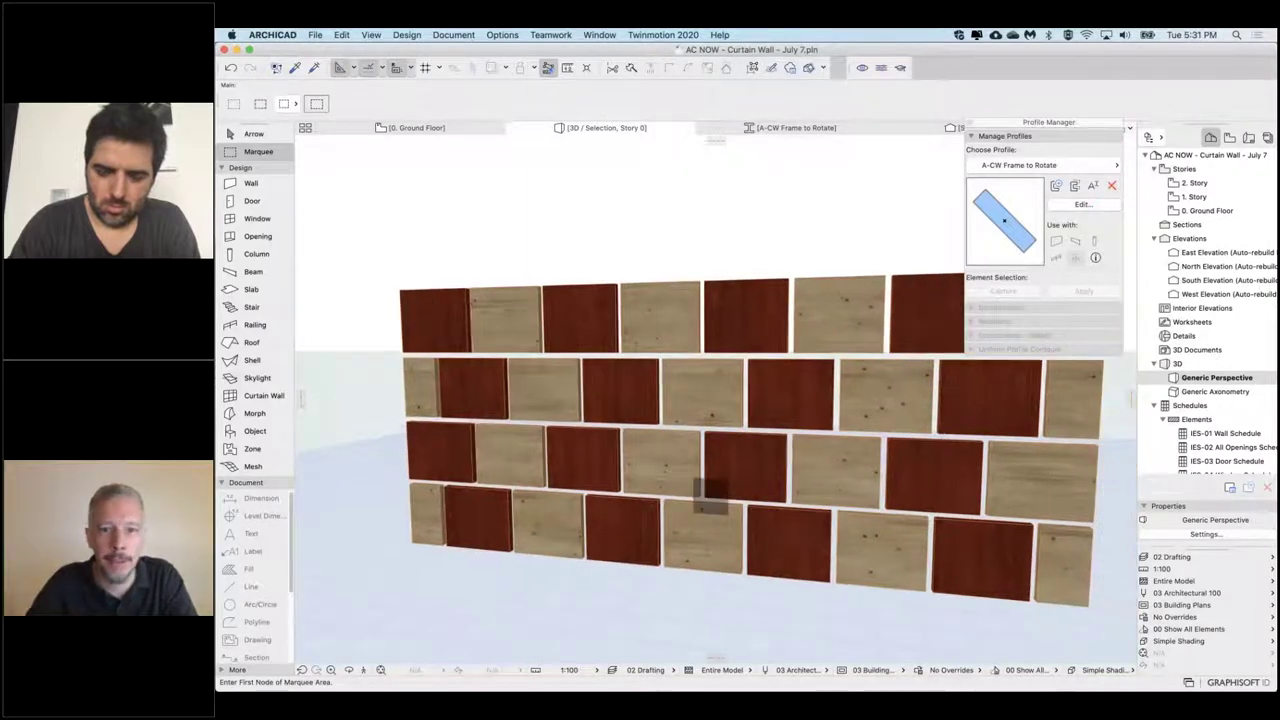
scroll(710, 495, "up", 6)
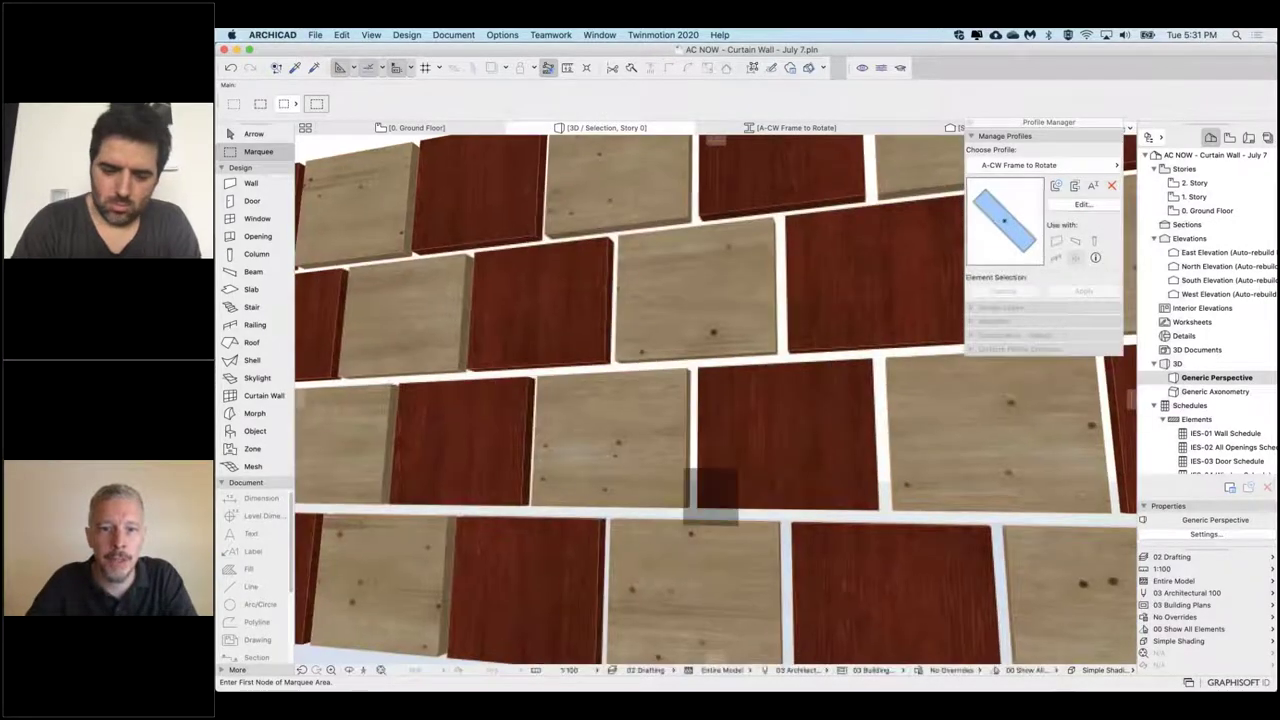
middle_click_drag(710, 495, 745, 455, "shift")
left_click_drag(745, 455, 636, 455, "shift")
scroll(640, 491, "down", 3)
middle_click_drag(636, 455, 706, 491, "shift")
Step: Set the Timber Panel class's skin offset to 100 in the curtain wall's panel settings and apply it
left_click(713, 403, "shift")
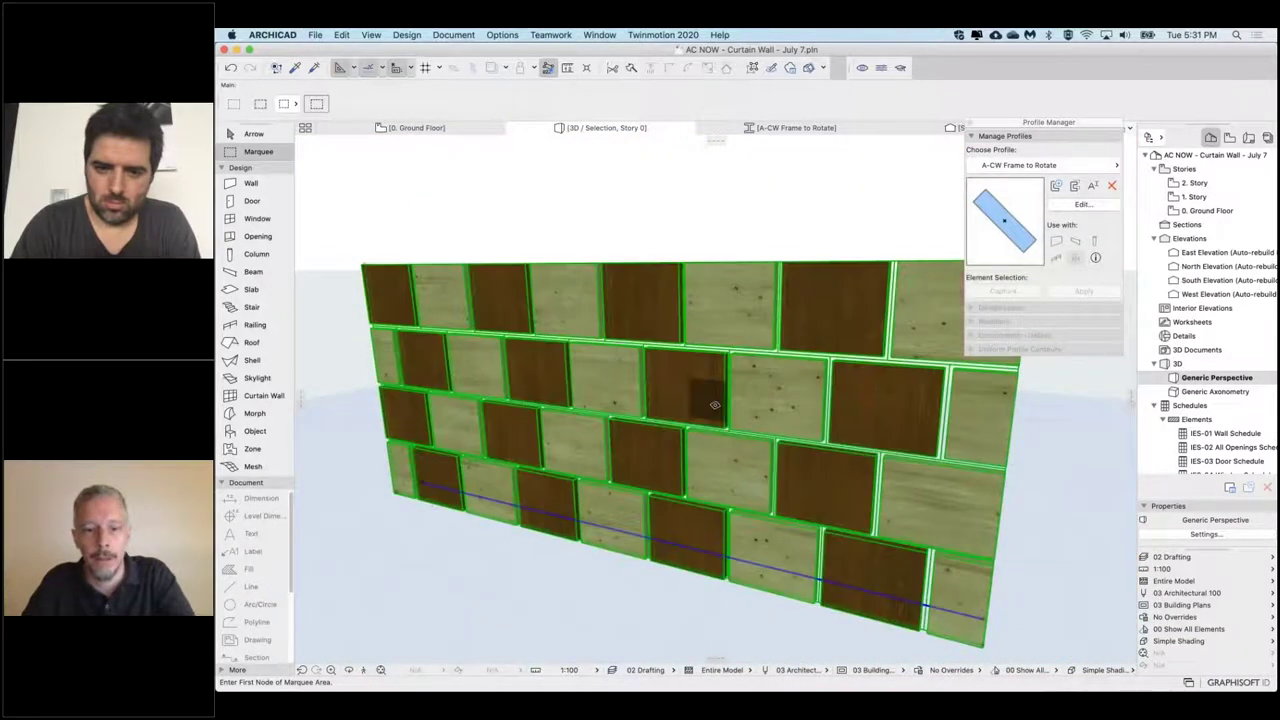
key("super+t")
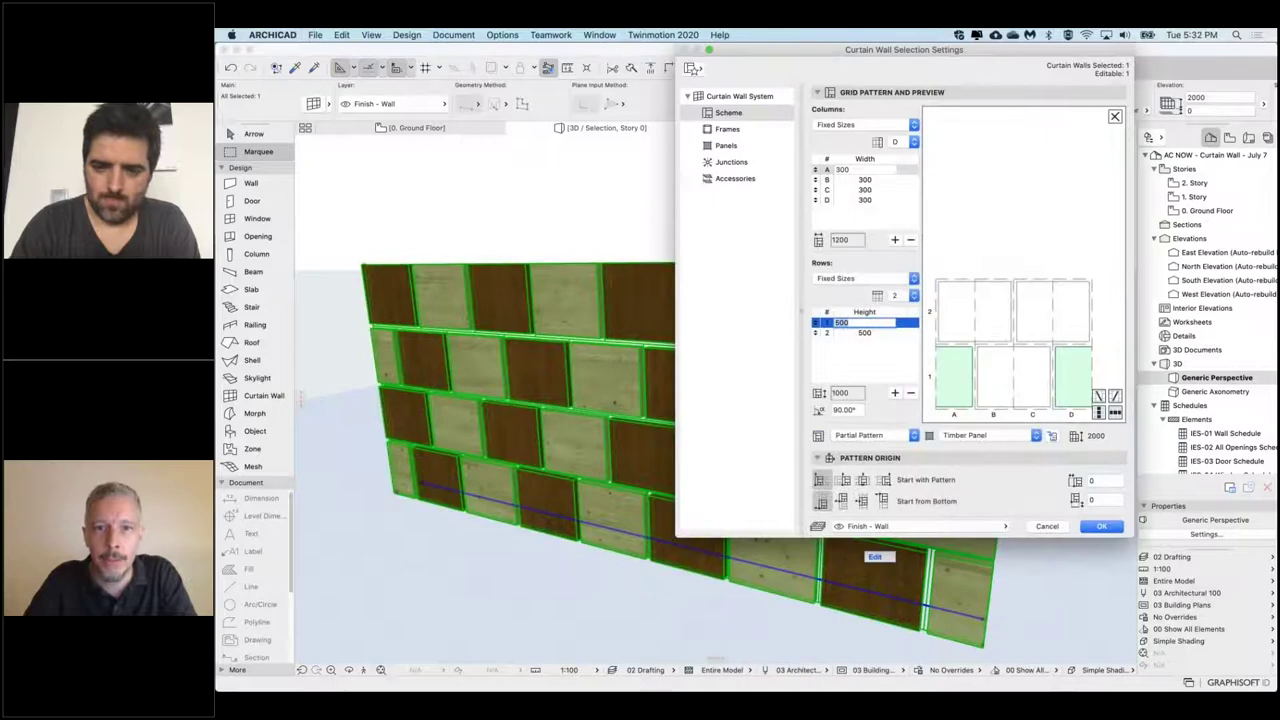
left_click(716, 147)
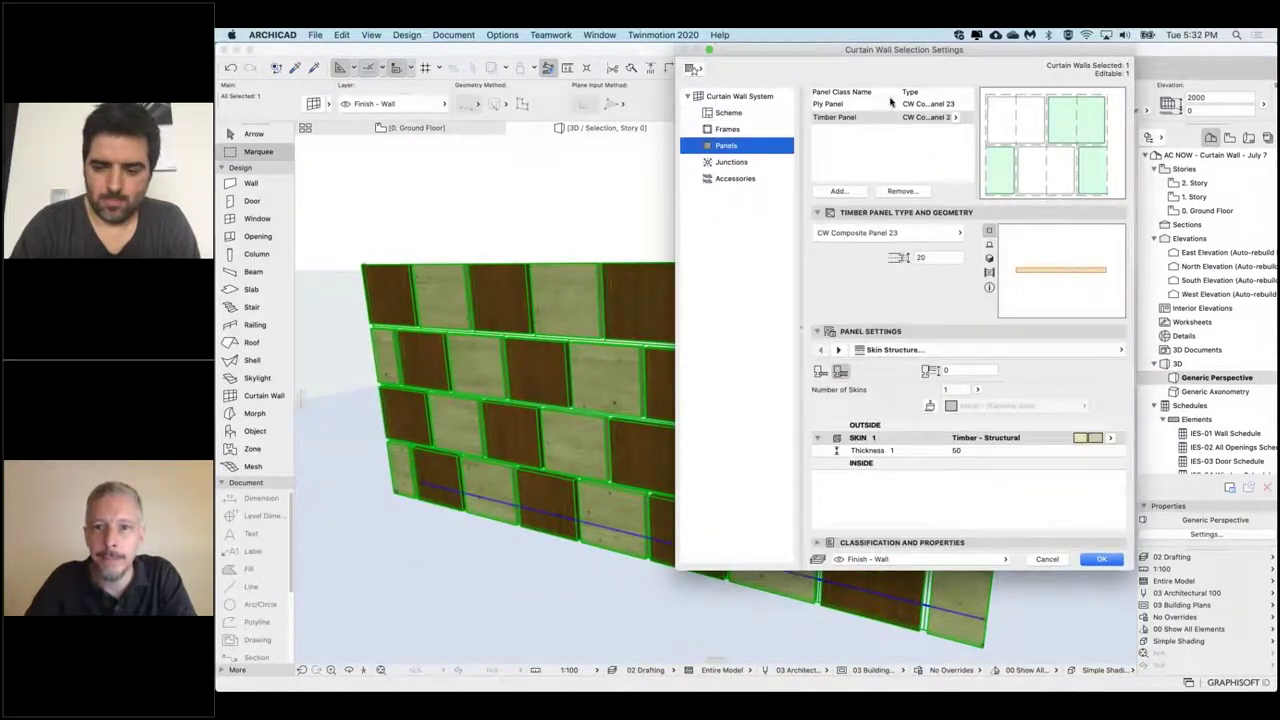
left_click(862, 121)
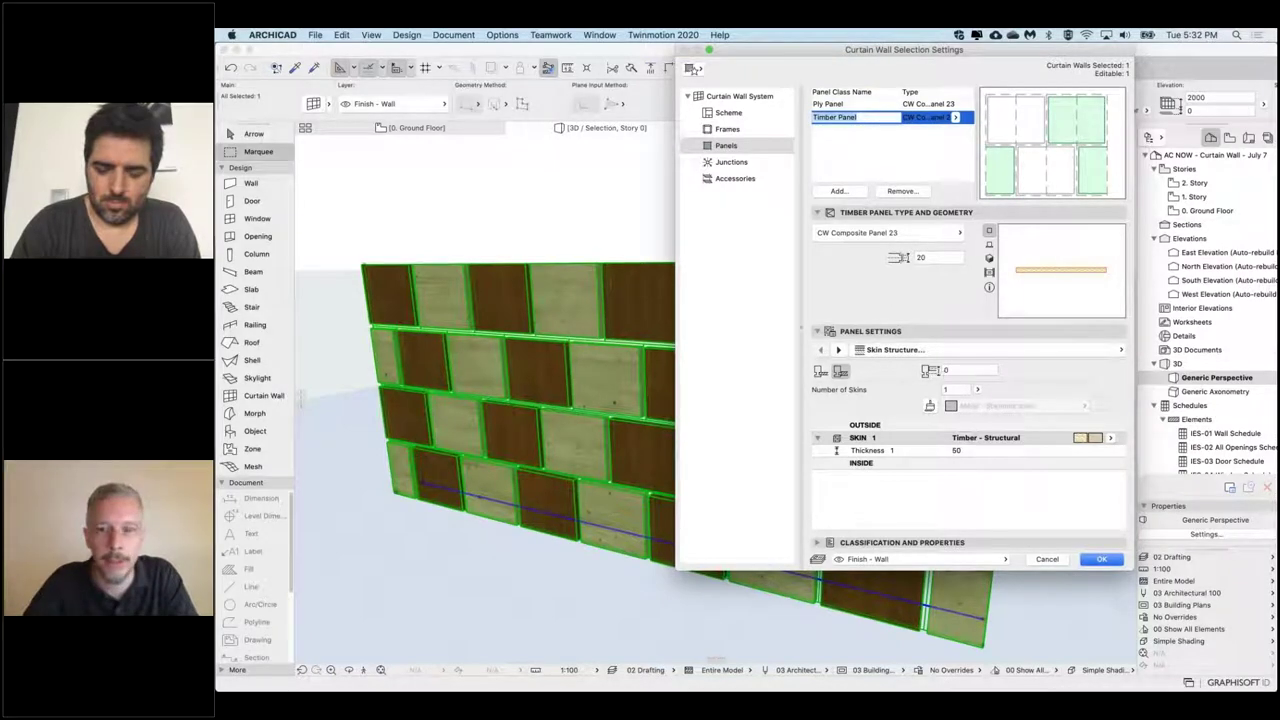
left_click(956, 369)
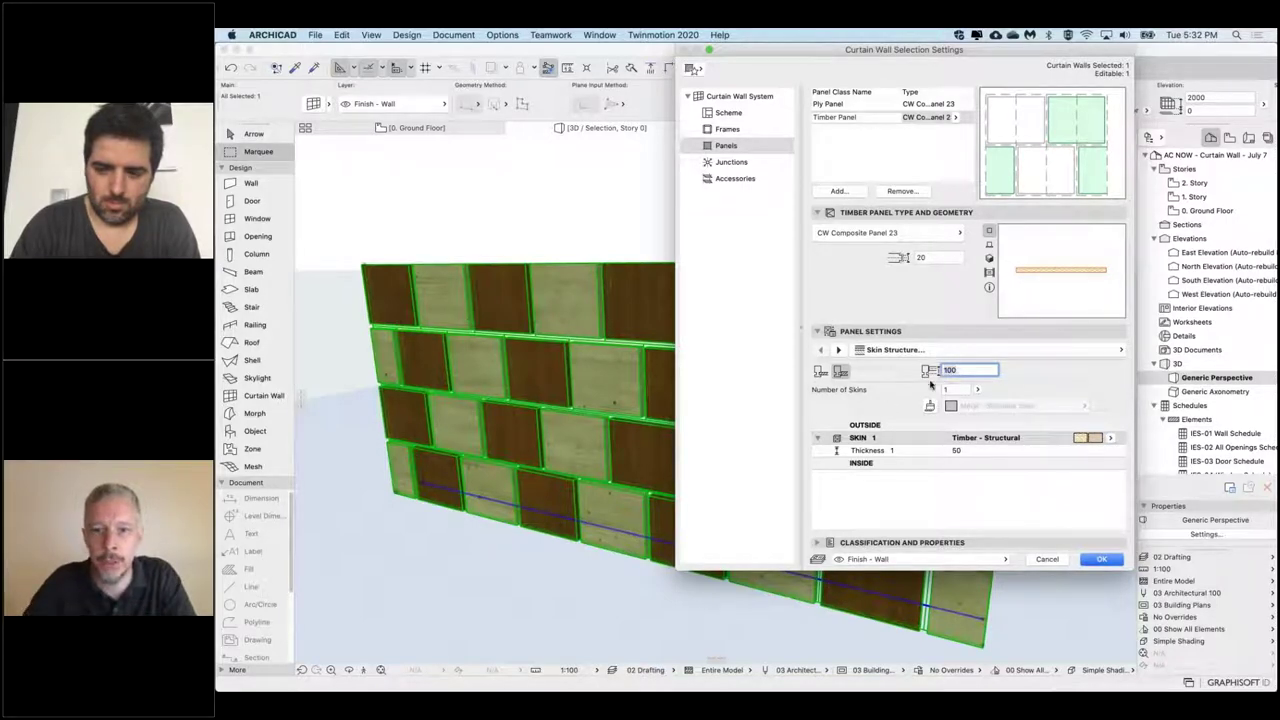
left_click(1100, 559)
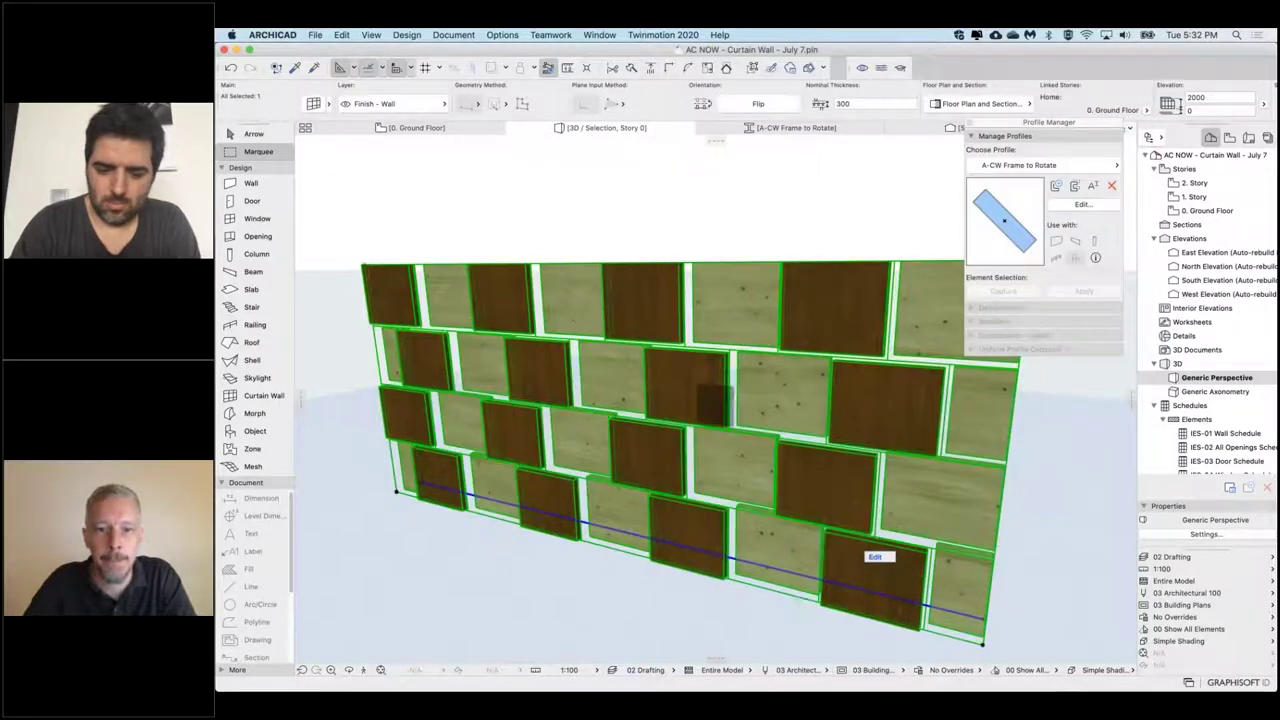
Step: Deselect the curtain wall, inspect the offset panels from several angles in 3D, and return to the Ground Floor plan
key("Escape")
middle_click_drag(850, 400, 745, 400, "shift")
middle_click_drag(718, 630, 915, 610, "shift")
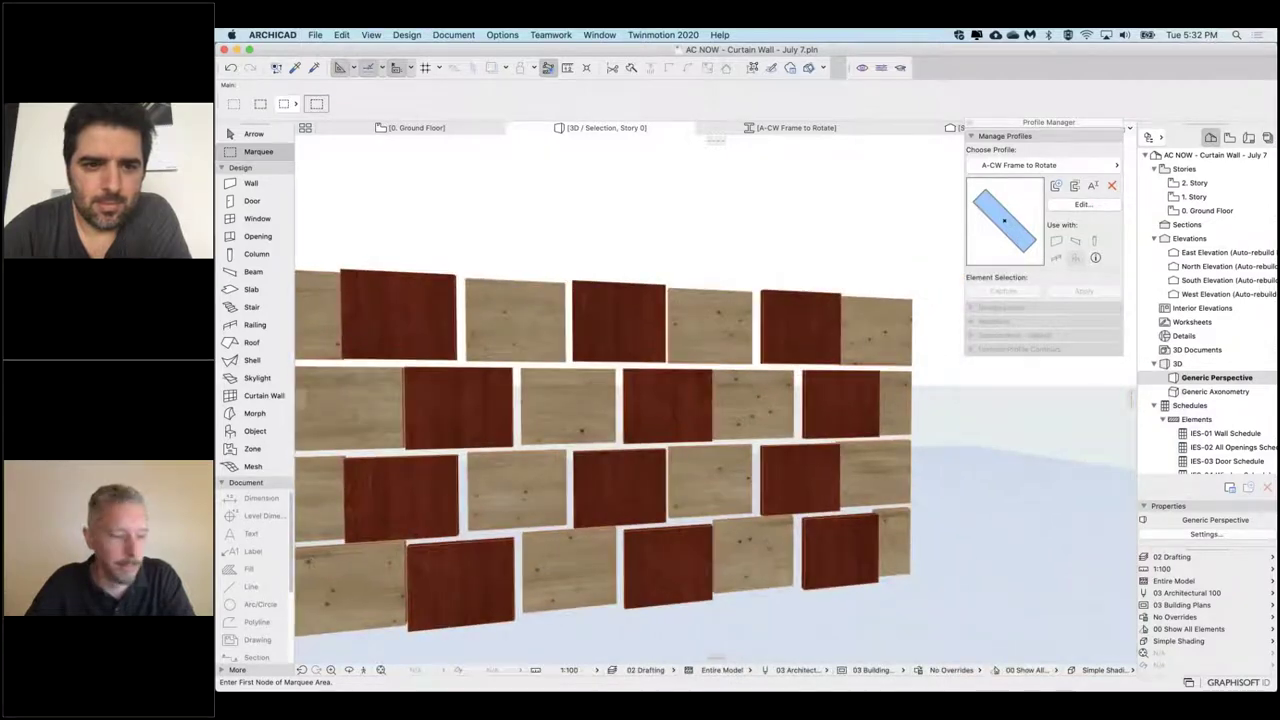
key("Right")
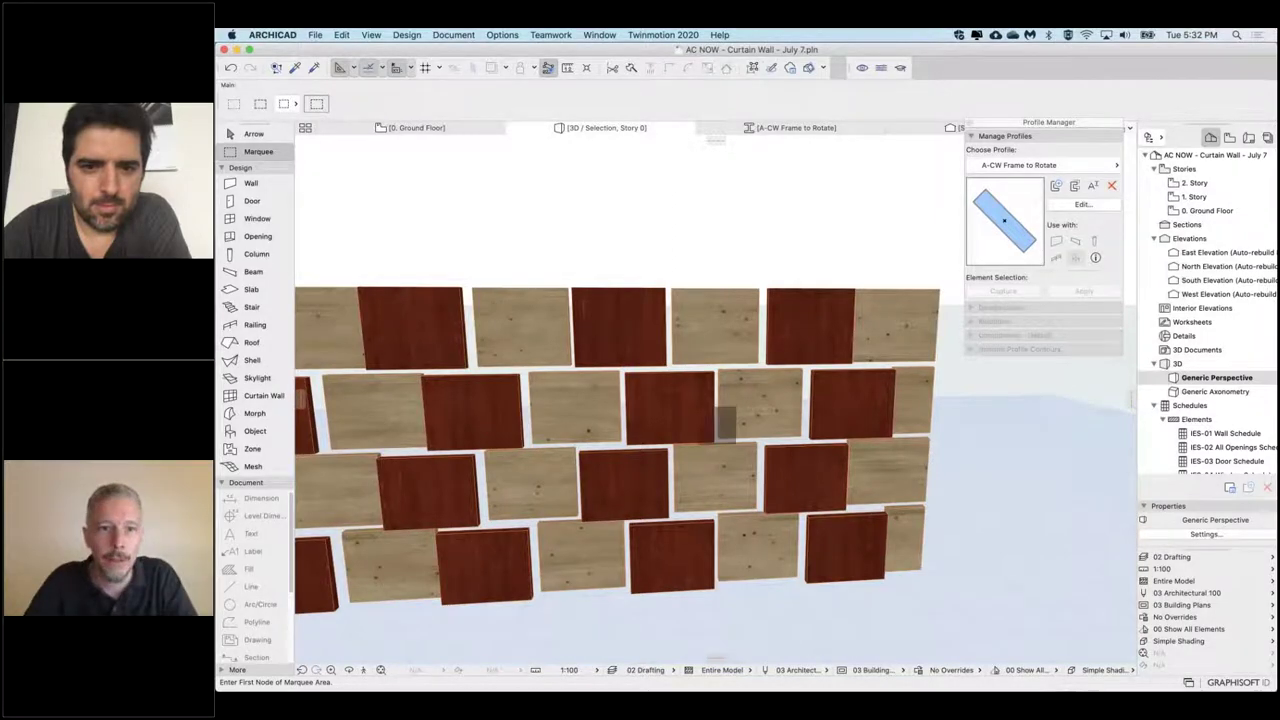
middle_click_drag(702, 412, 842, 405)
left_click(392, 130)
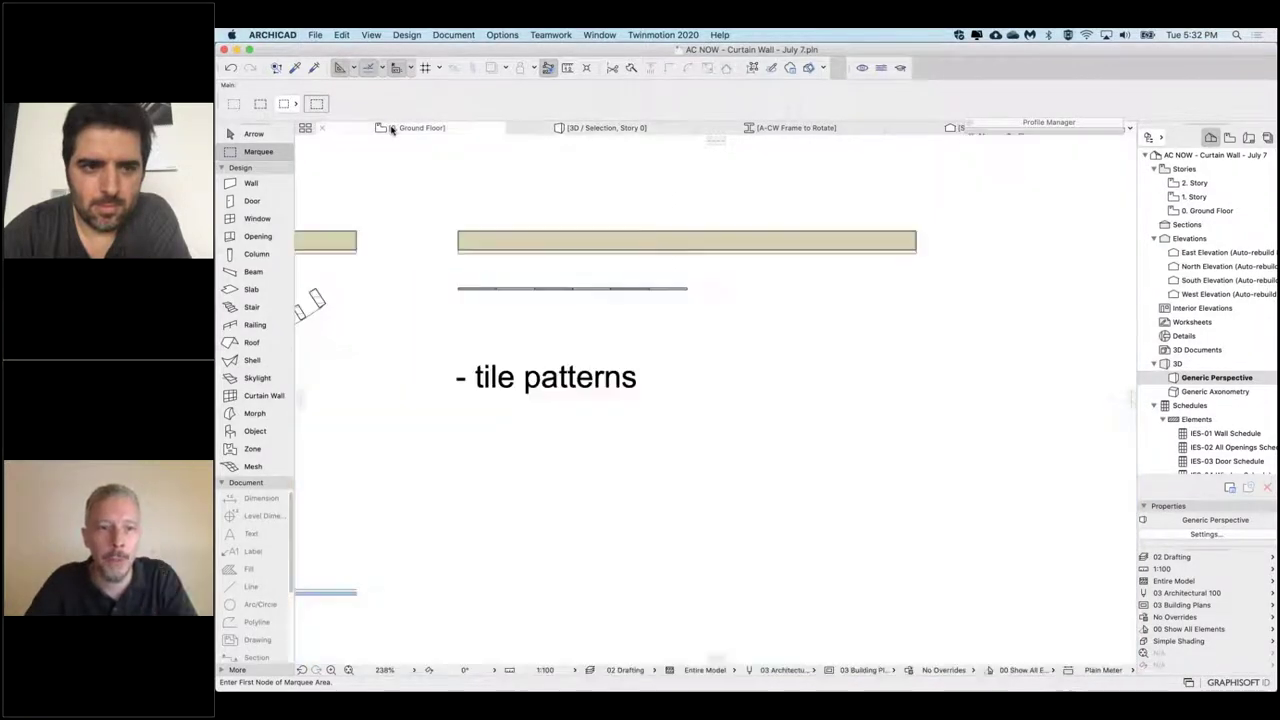
Step: Replace the existing marquee with one enclosing the shading and tile pattern examples on the plan, and show that area in 3D
scroll(591, 431, "down", 2)
mouse_move(591, 431)
middle_mouse_down()
mouse_move(780, 428)
mouse_move(814, 406)
middle_mouse_up()
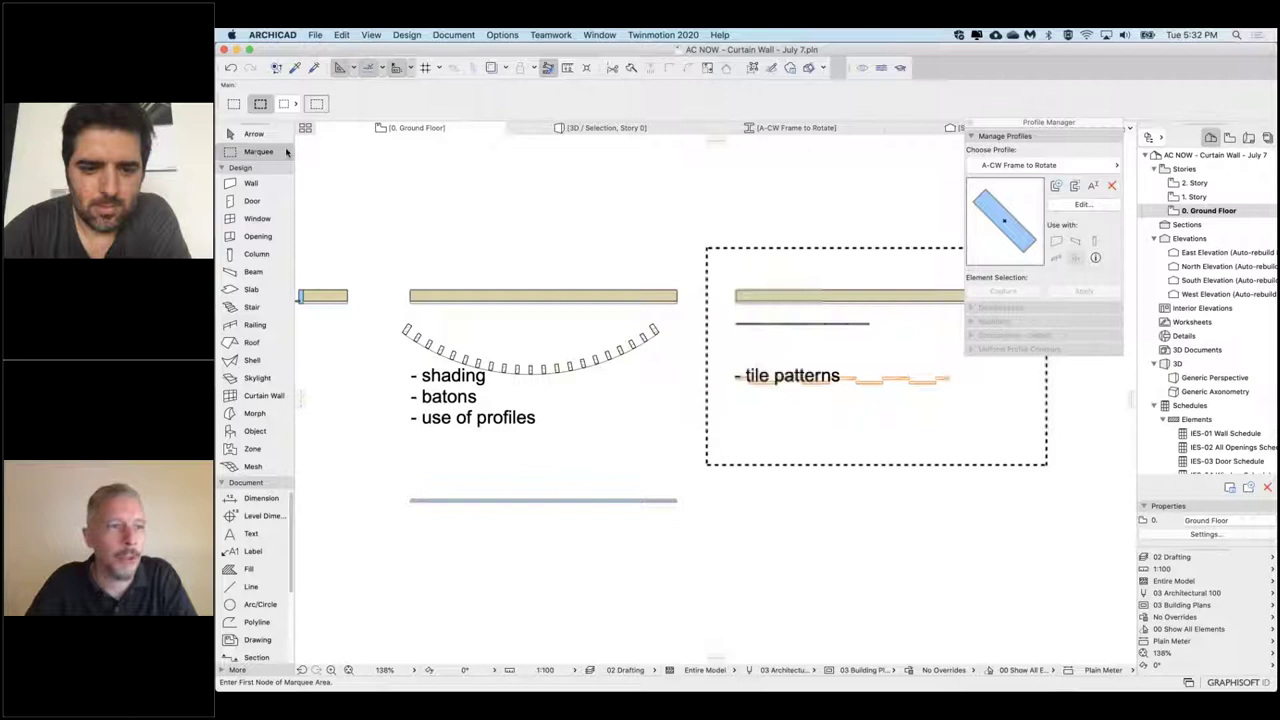
double_click(618, 457)
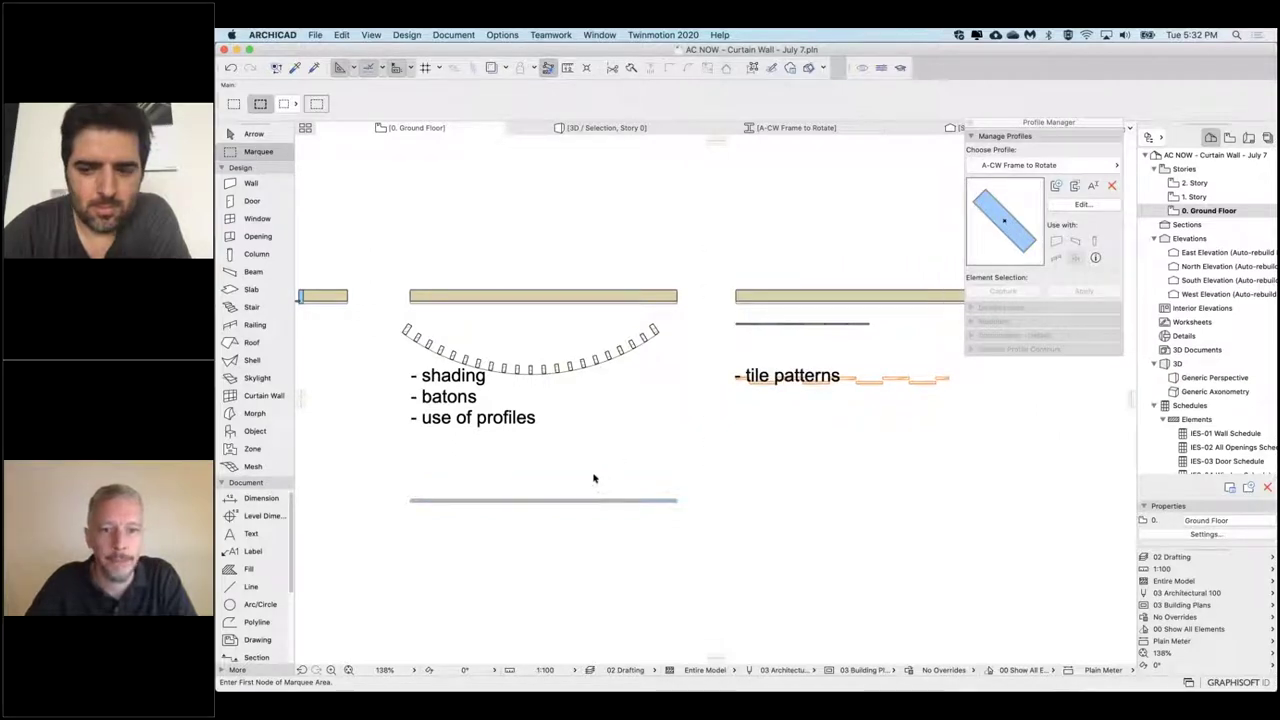
left_click(367, 233)
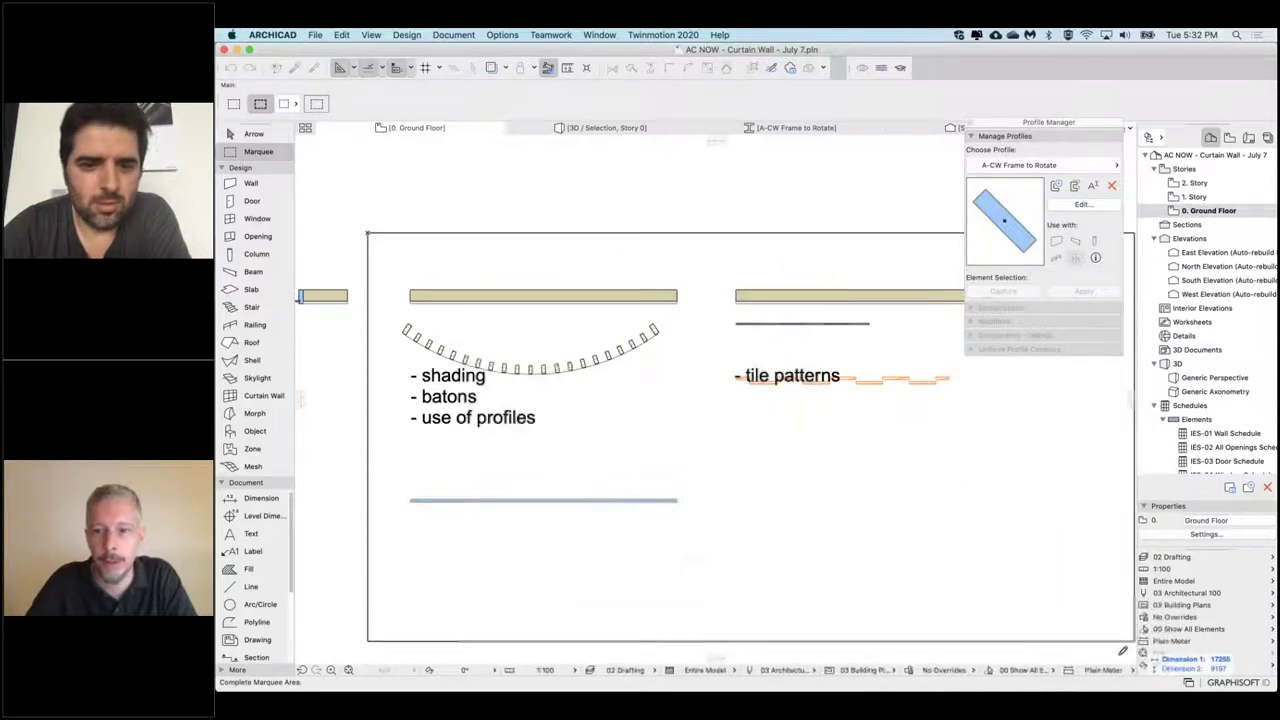
left_click(1126, 647)
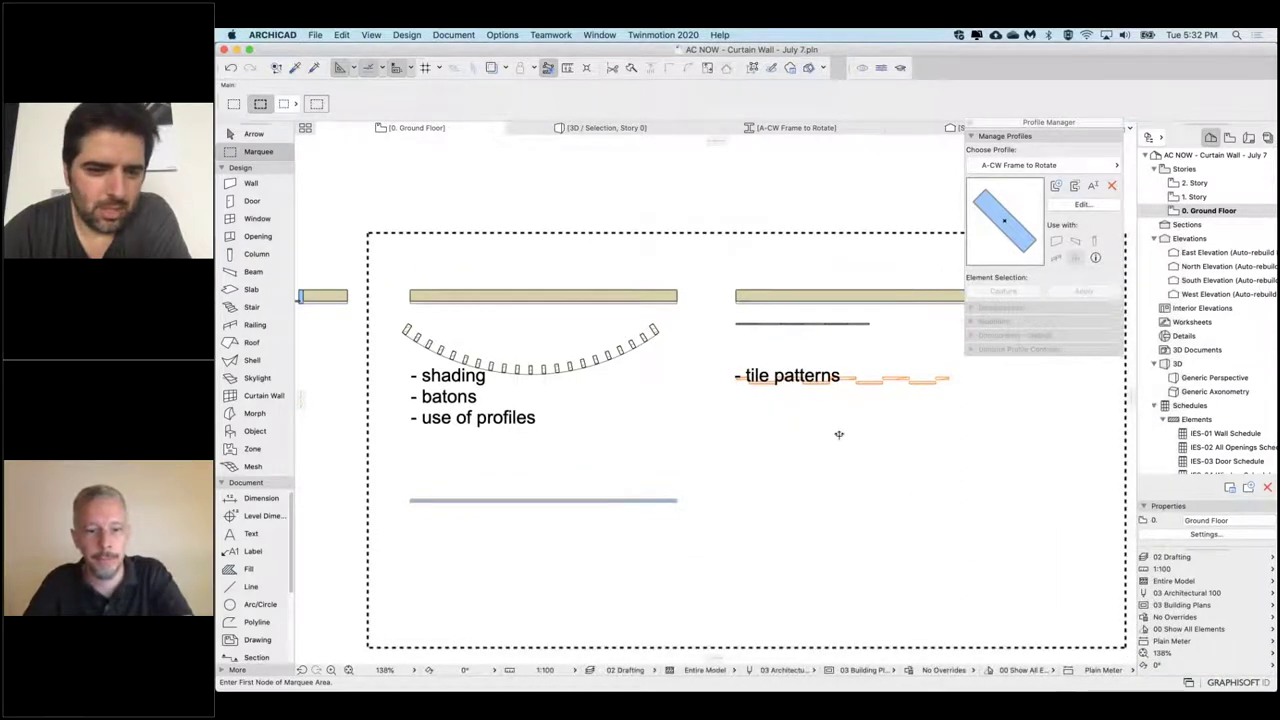
key("F3")
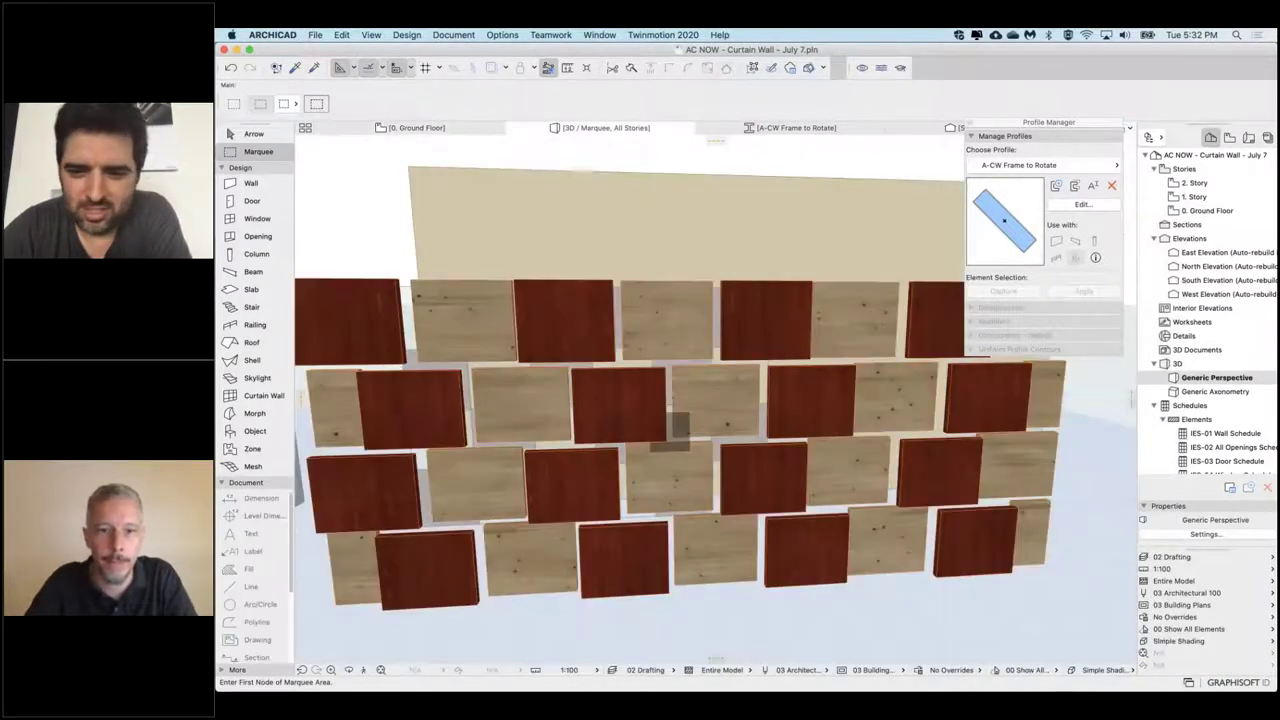
middle_click_drag(700, 410, 610, 460, "shift")
middle_click_drag(400, 400, 545, 428)
scroll(680, 405, "down", 3)
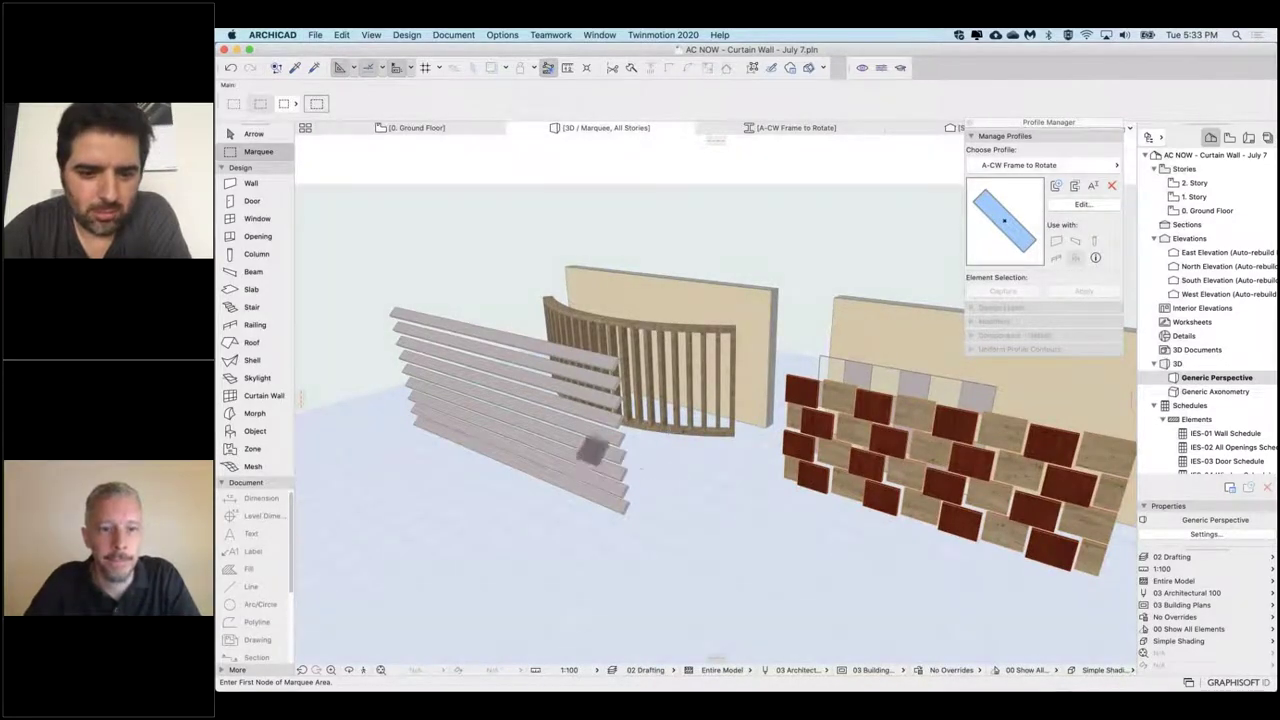
Step: Select the curtain wall with horizontal angled slats in 3D and examine its slats from several angles
left_click(251, 137)
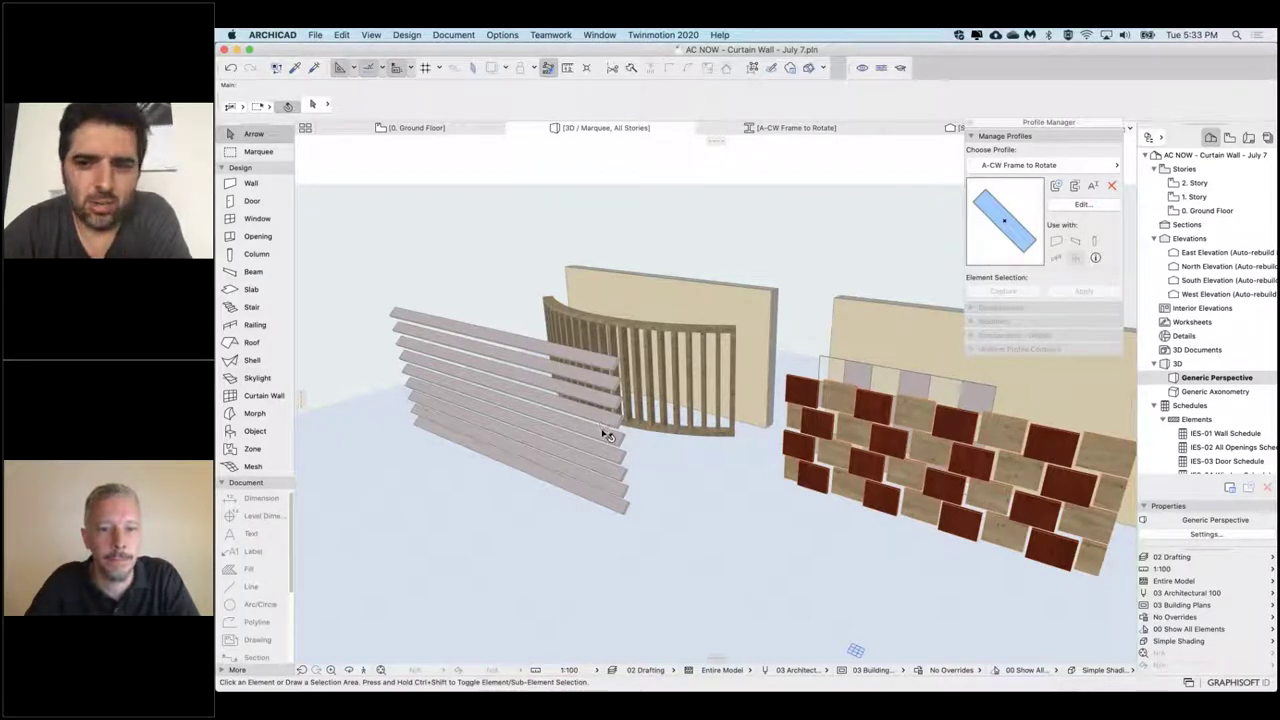
left_click(605, 432)
scroll(605, 434, "up", 5)
mouse_move(605, 434)
middle_mouse_down("shift")
mouse_move(490, 408)
mouse_move(605, 434)
middle_mouse_up("shift")
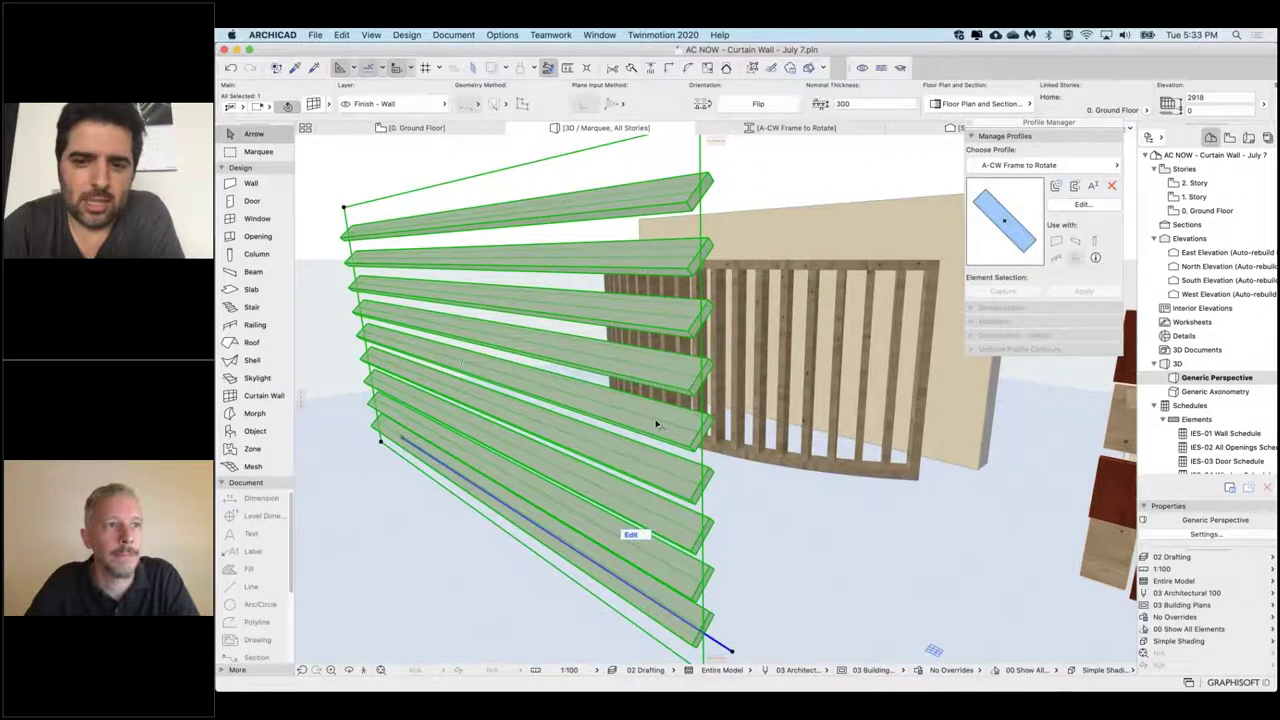
scroll(657, 424, "down", 4)
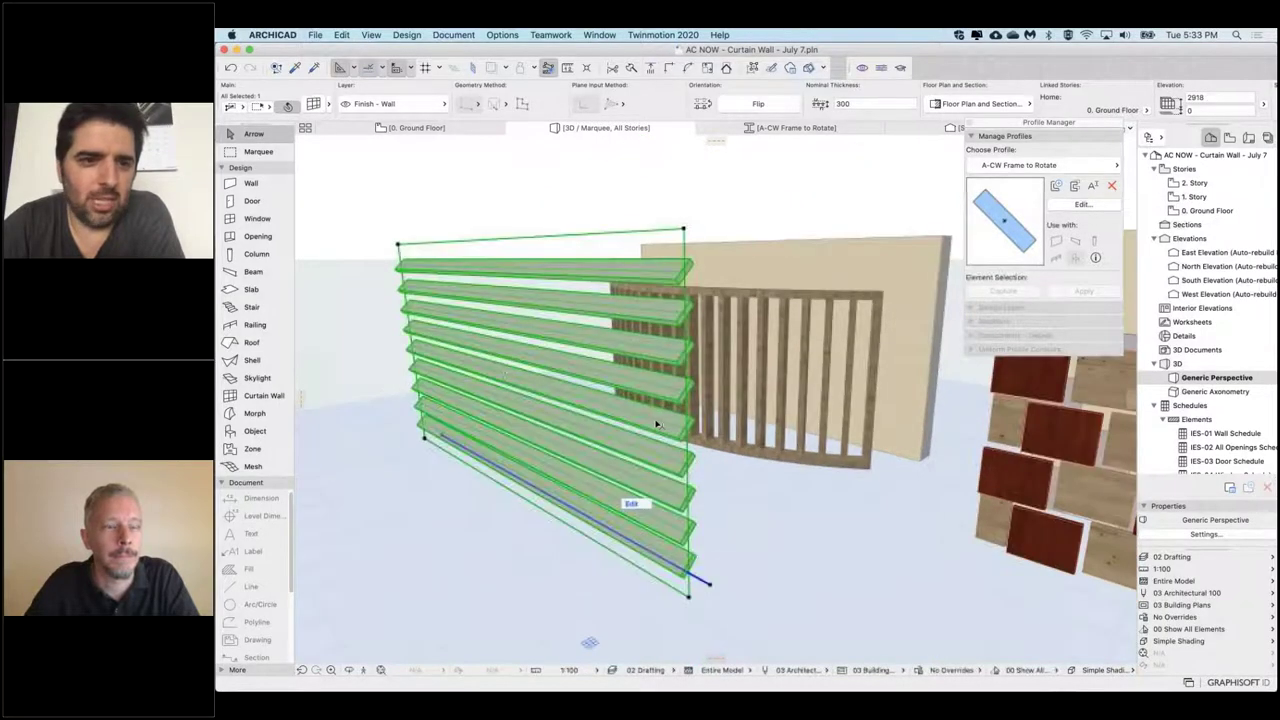
middle_click_drag(657, 424, 645, 425, "shift")
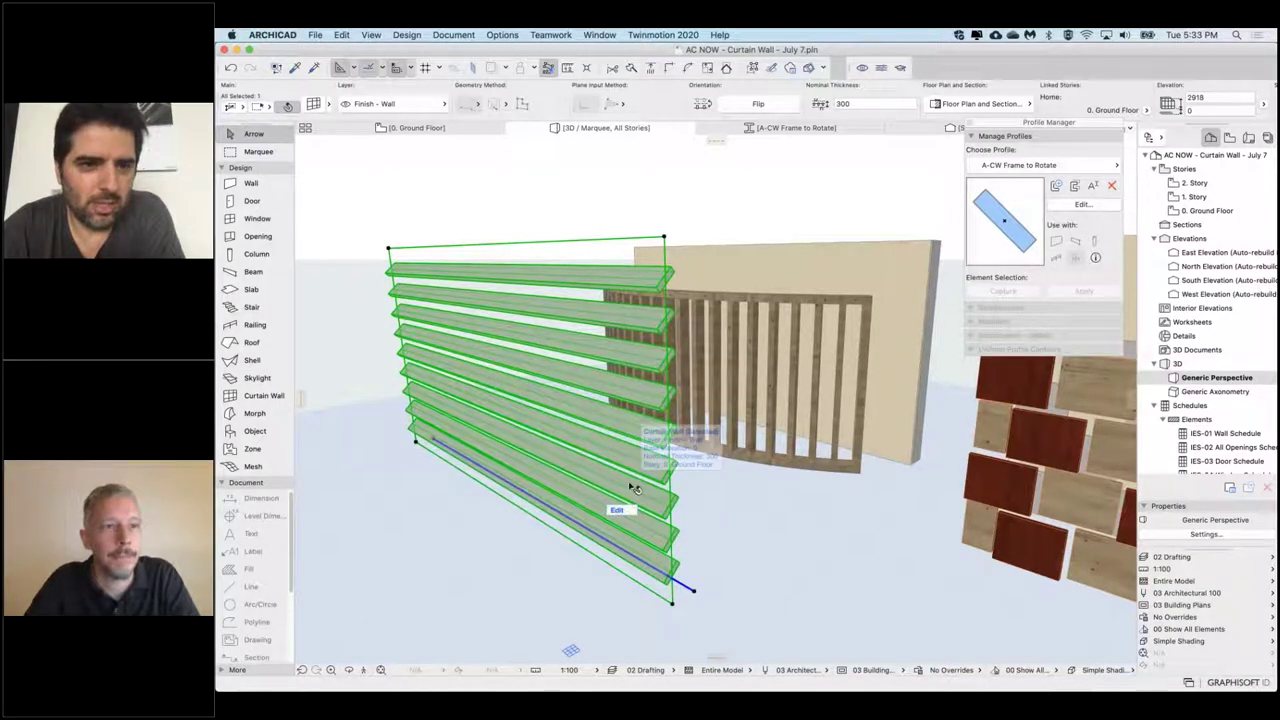
Step: Review the grid scheme settings of the selected slatted curtain wall, leaving them unmodified, and deselect it
key("super+t")
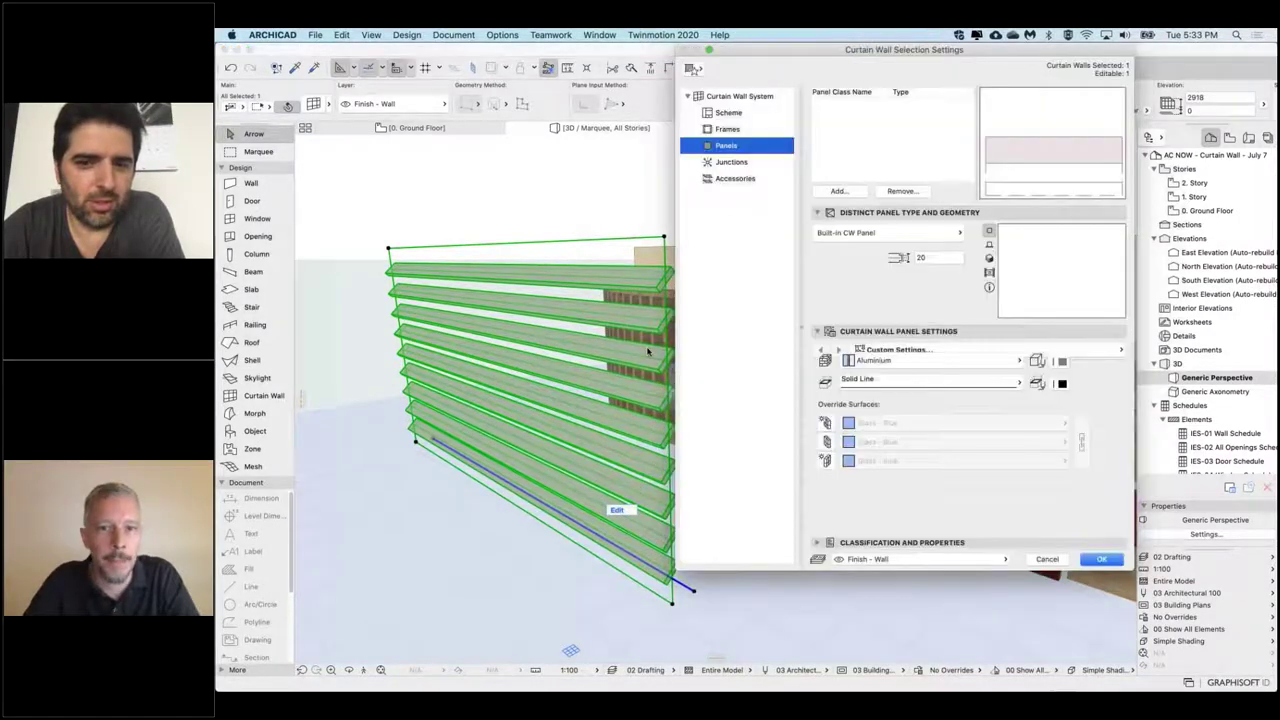
left_click(731, 113)
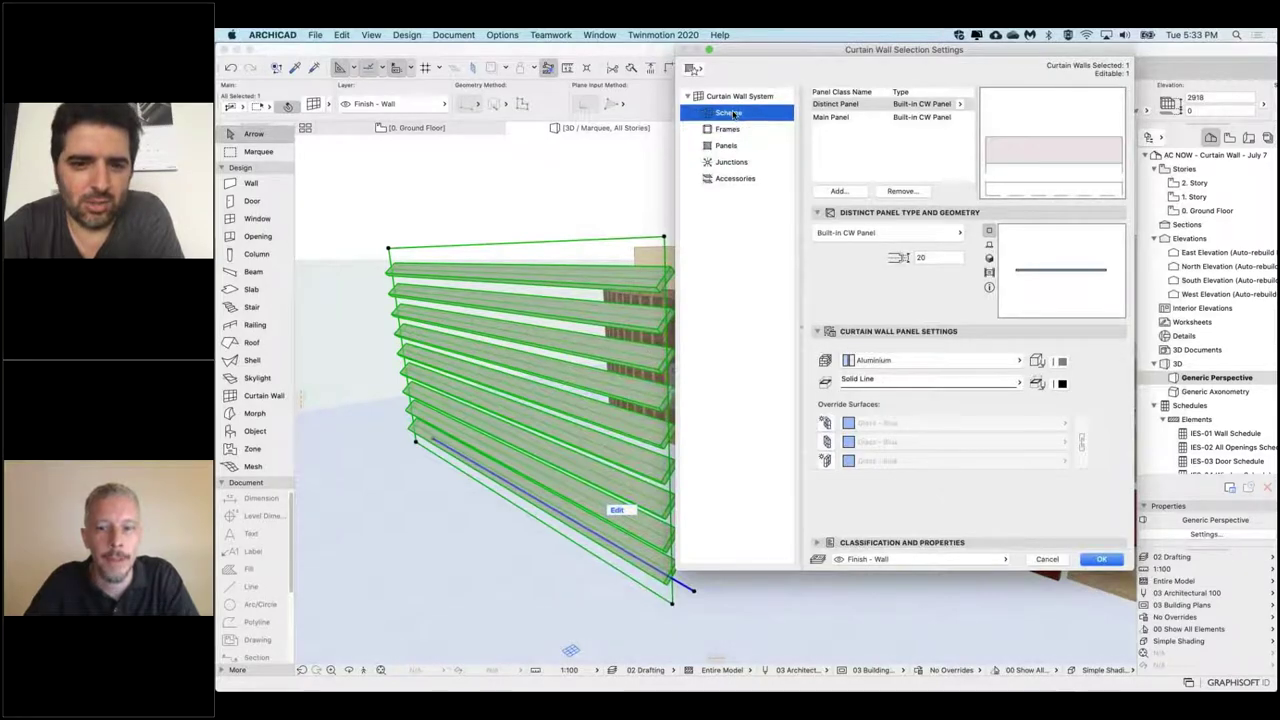
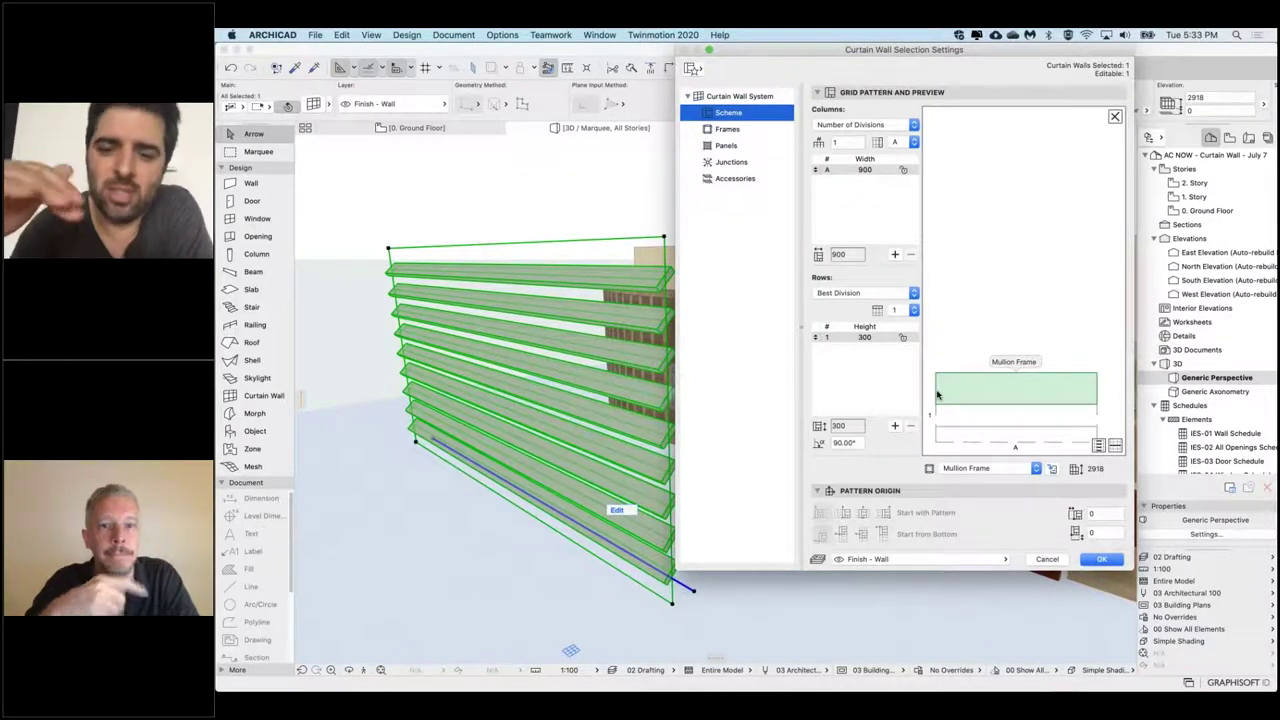
left_click(1047, 558)
left_click(773, 520)
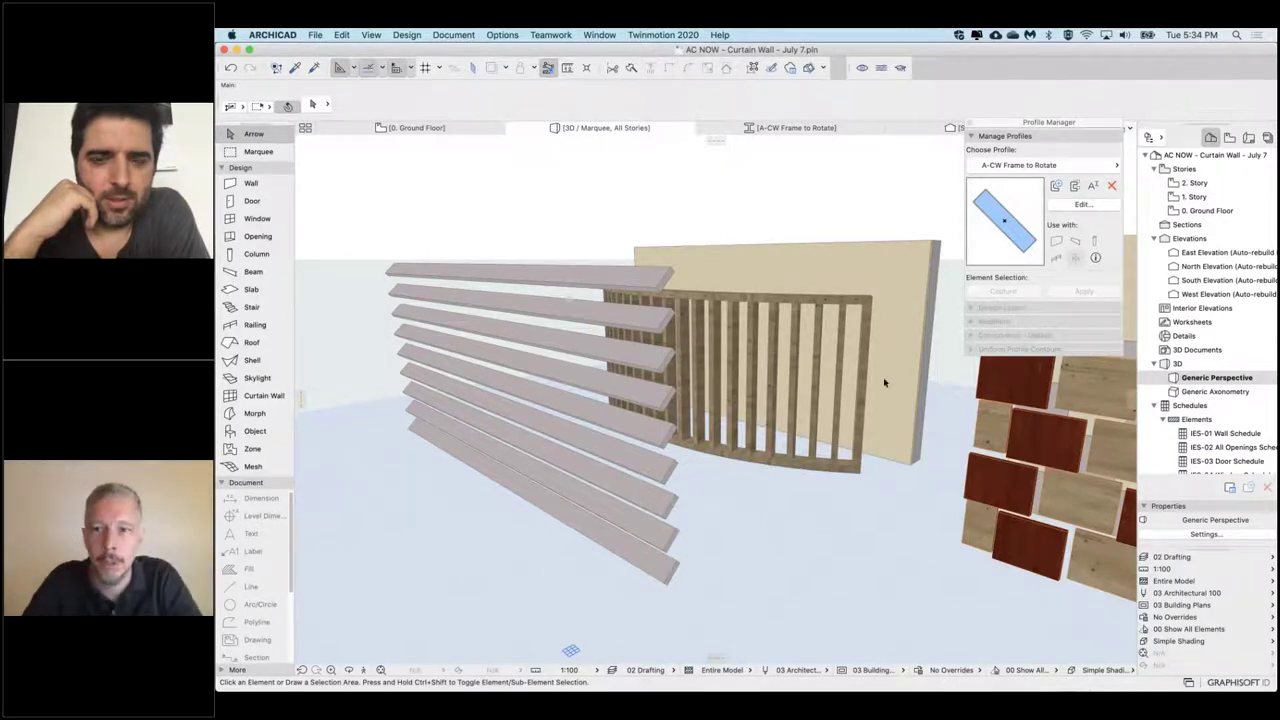
left_click(1074, 187)
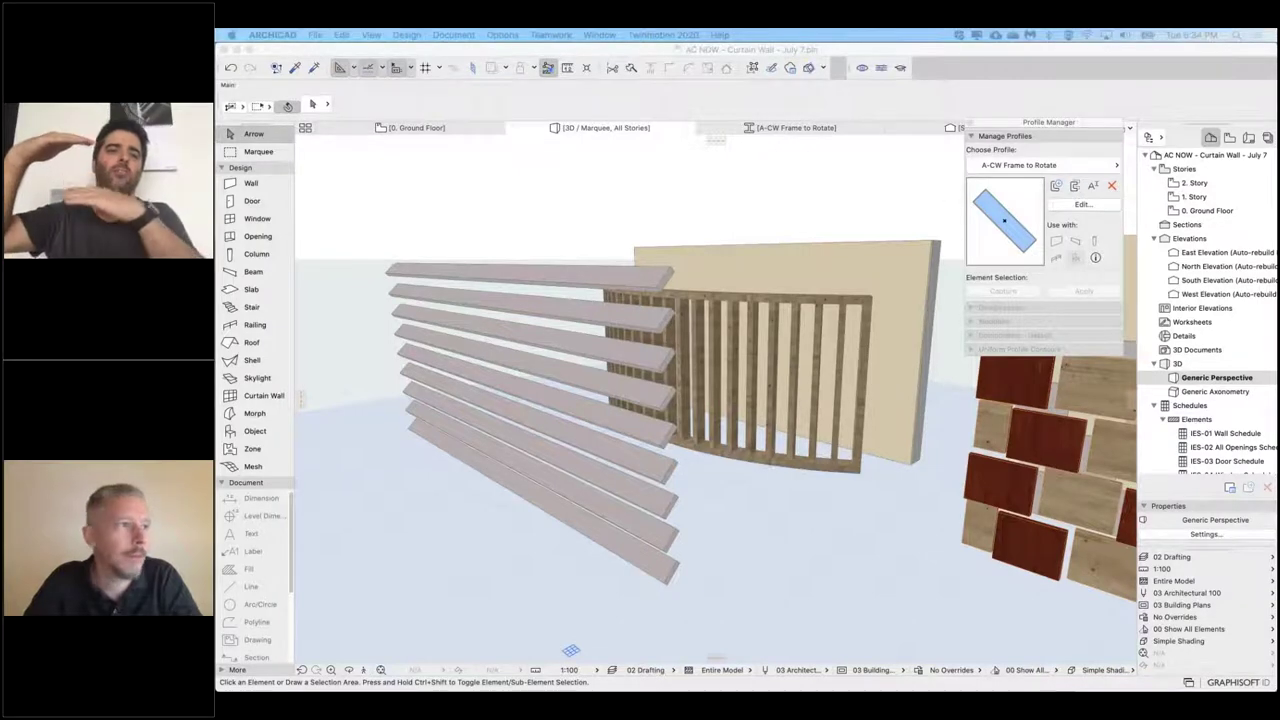
left_click_drag(521, 385, 719, 359)
left_click(689, 413)
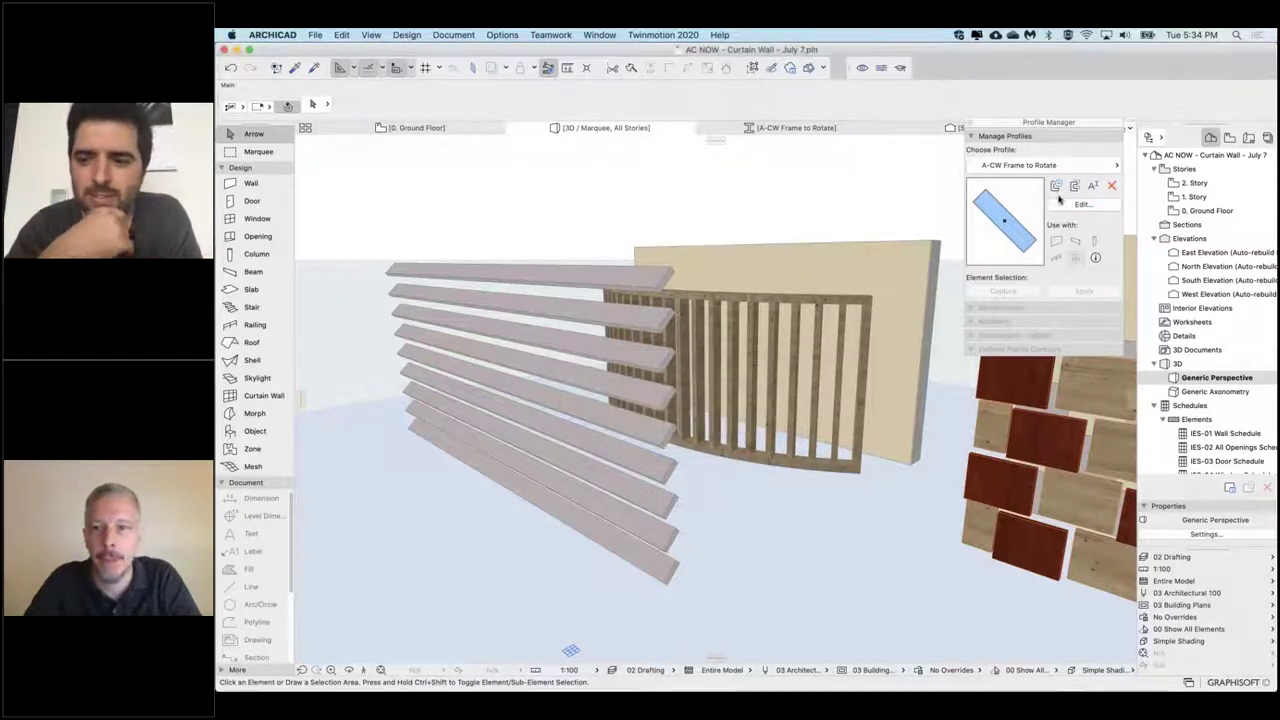
Step: Rename the A-CW Frame to Rotate profile as A-CW Frame 45
left_click(1093, 186)
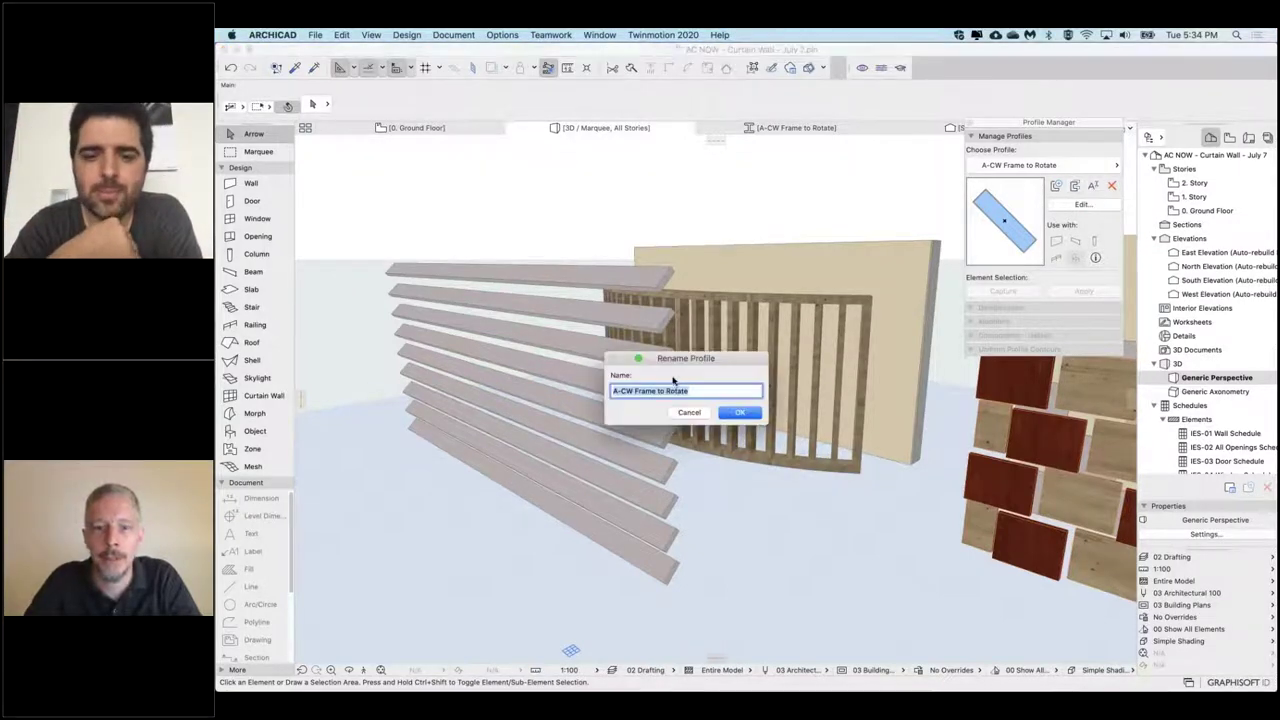
left_click(690, 391)
left_click_drag(645, 391, 657, 391, "shift")
type("45")
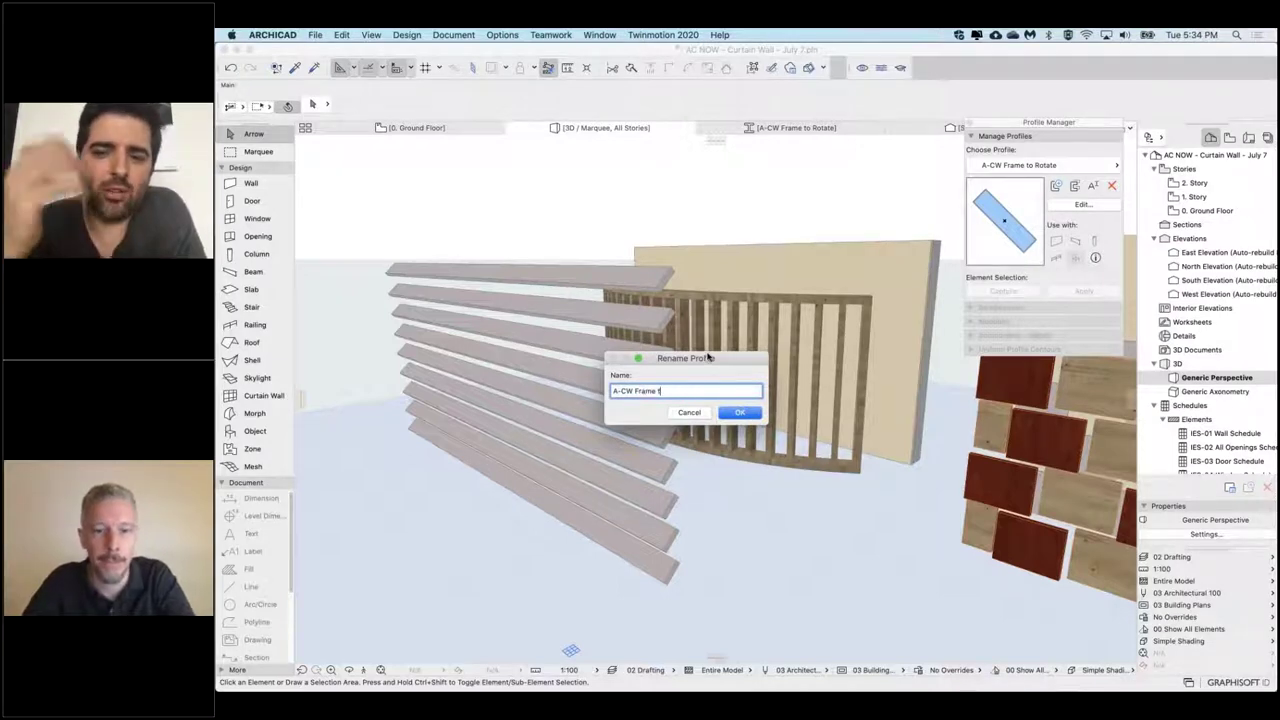
left_click(732, 412)
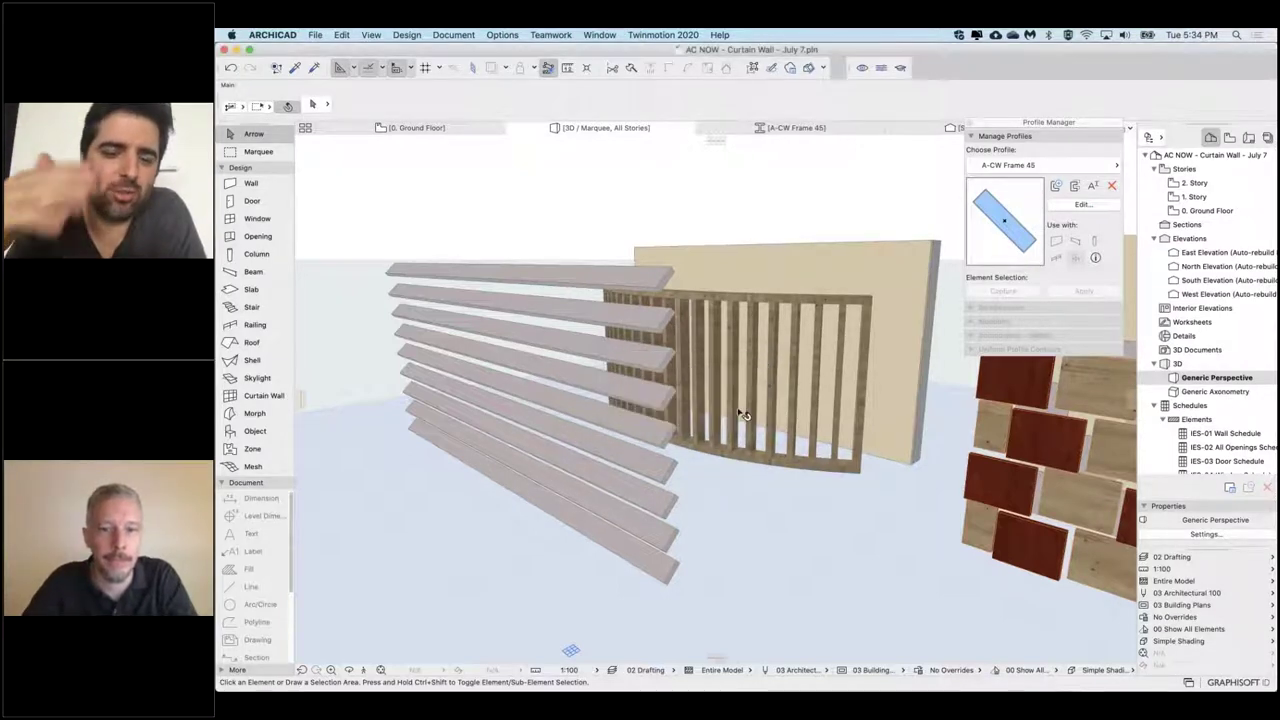
Step: Duplicate the A-CW Frame 45 profile under the name A-CW Frame 90
left_click(1075, 185)
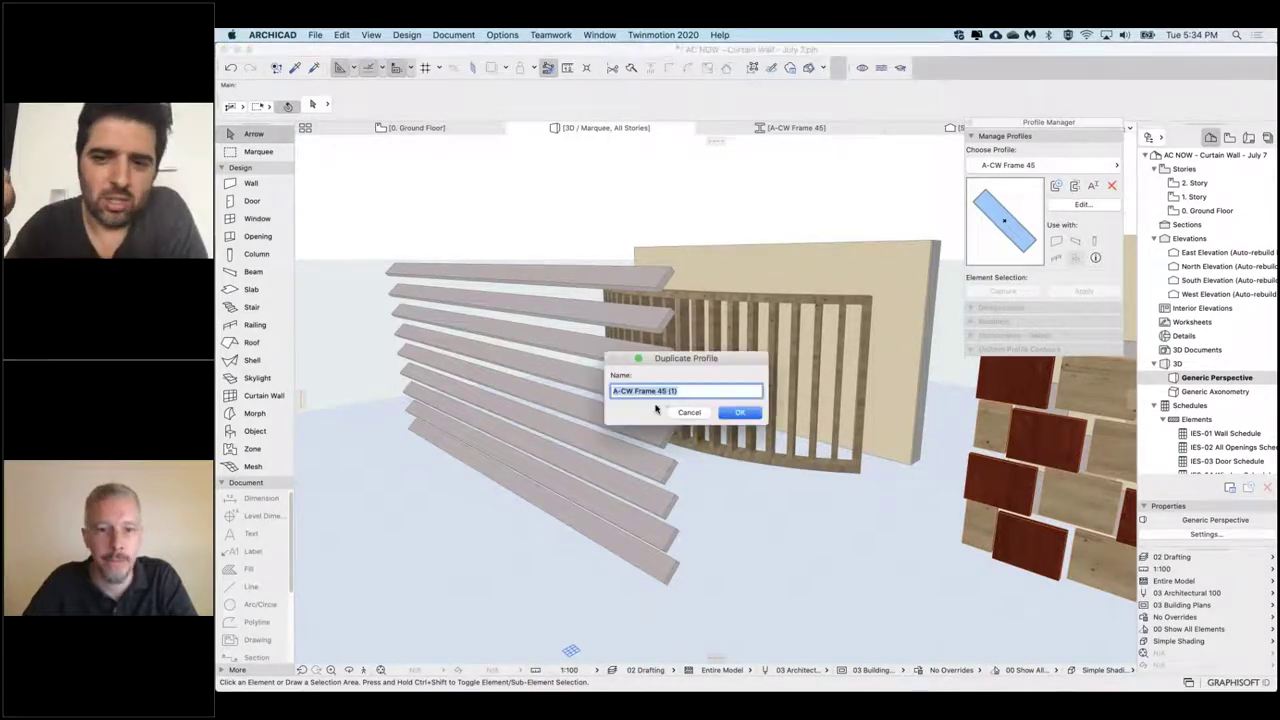
left_click(657, 391)
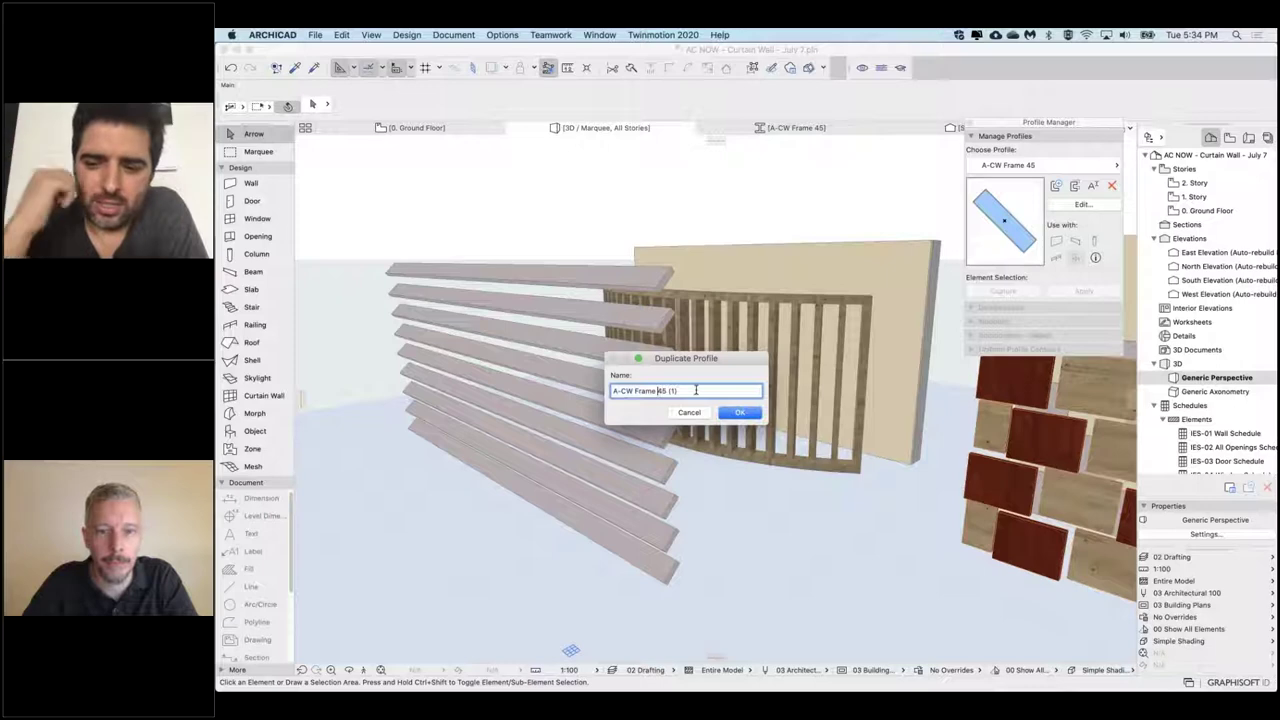
left_click_drag(657, 391, 700, 391)
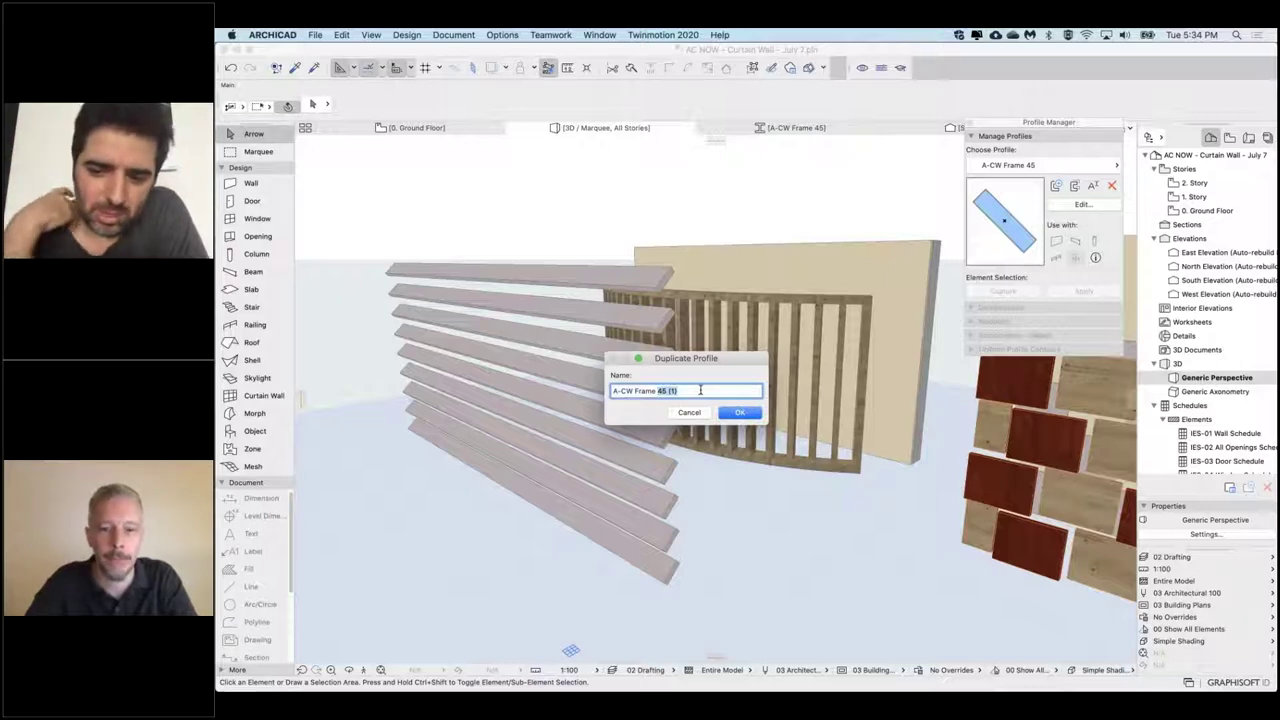
type("90")
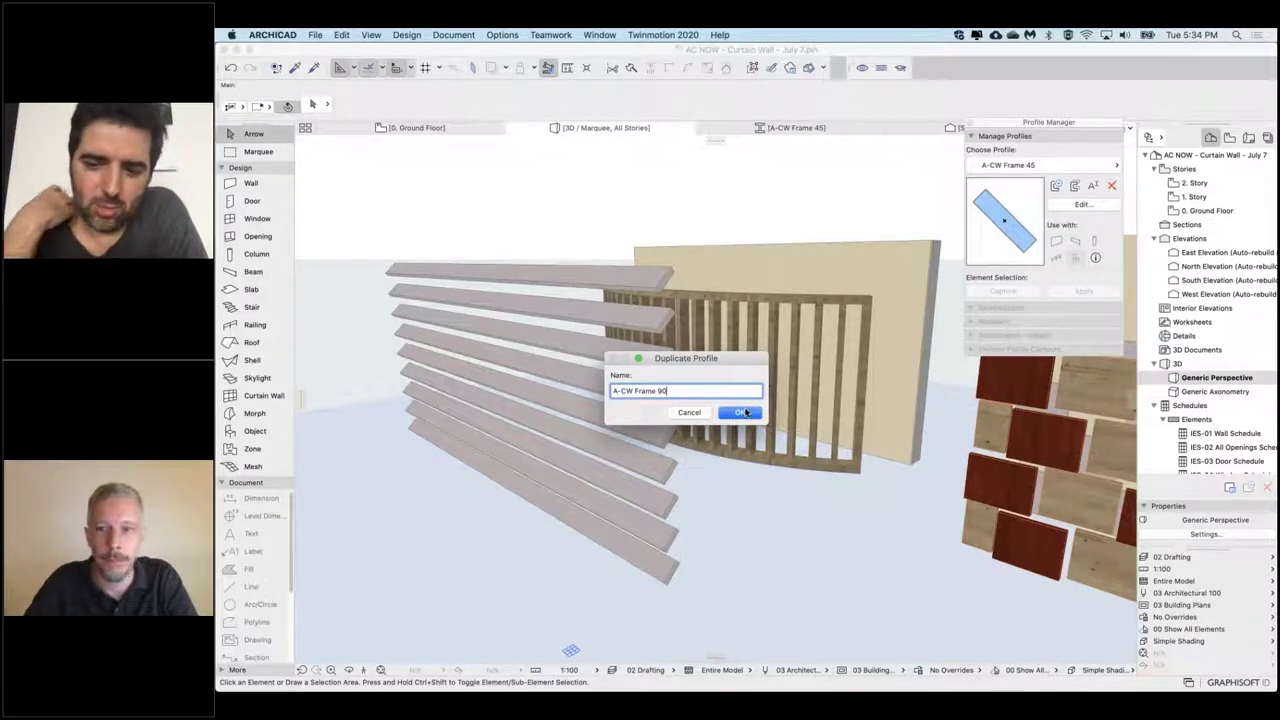
left_click(744, 412)
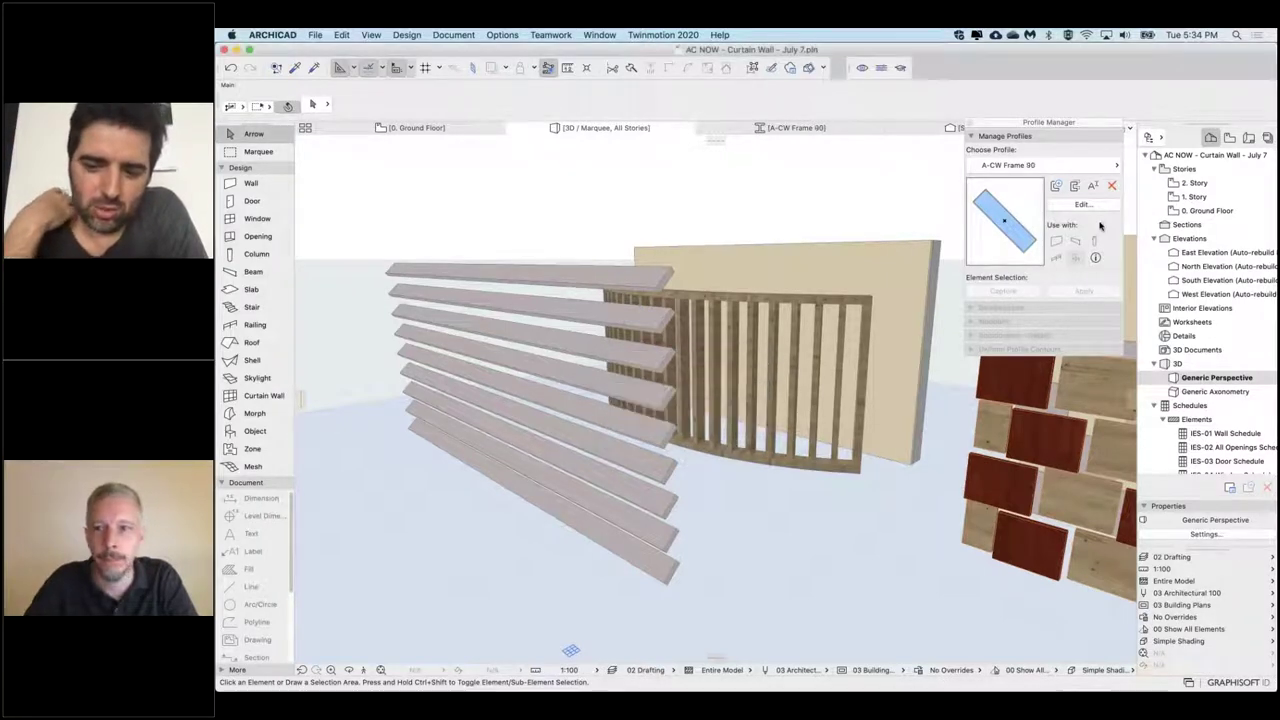
Step: Edit the A-CW Frame 90 profile by rotating its fill about the centre point until its long side is horizontal, and save it
left_click(1083, 205)
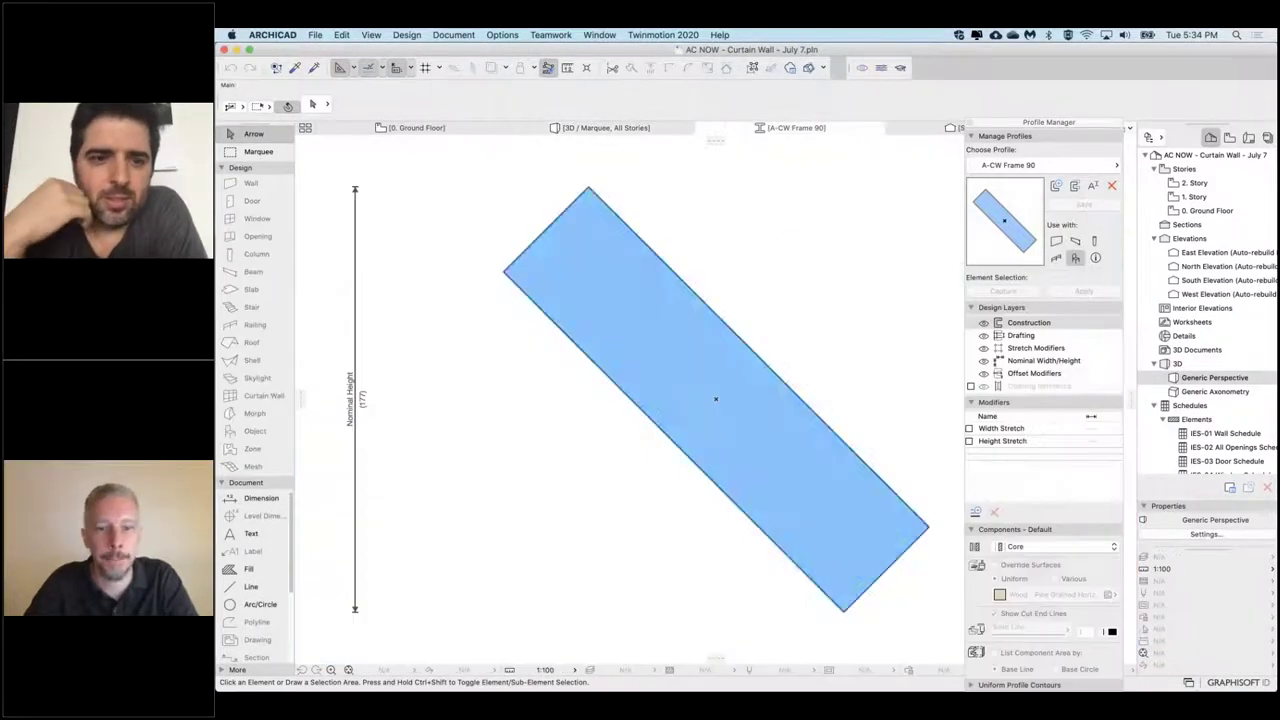
left_click(712, 396)
key("ctrl+e")
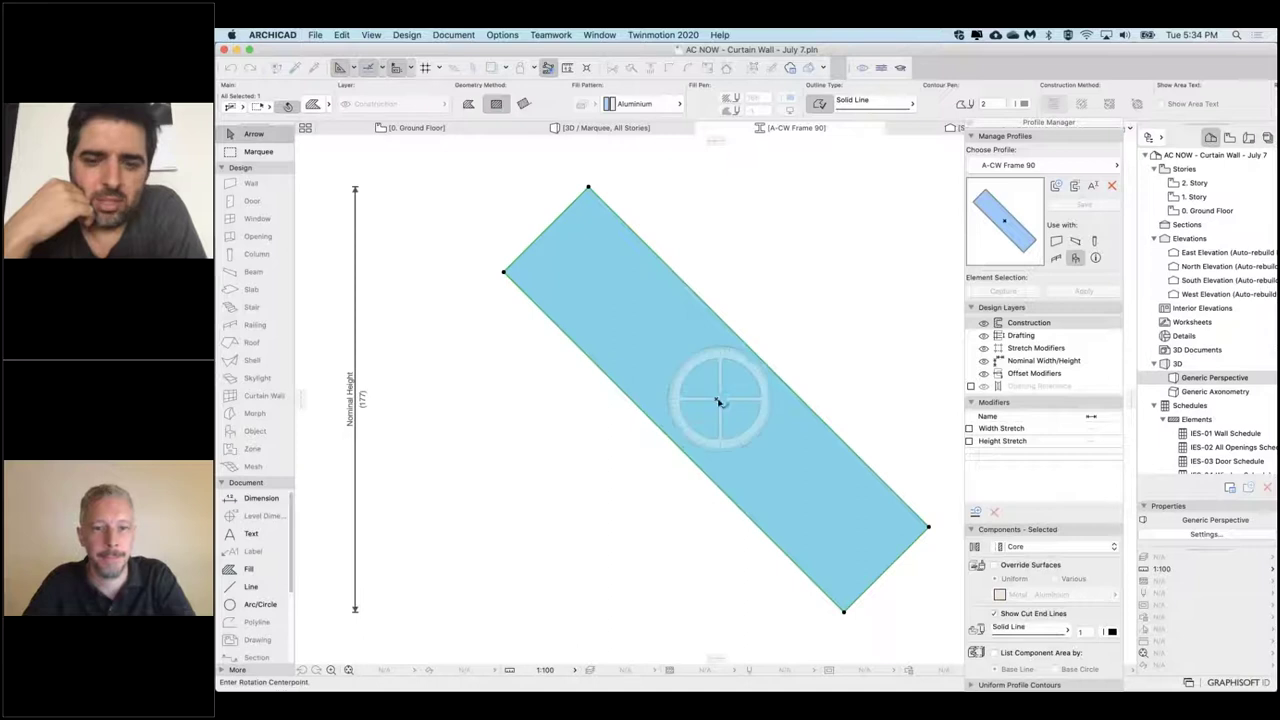
left_click(716, 400)
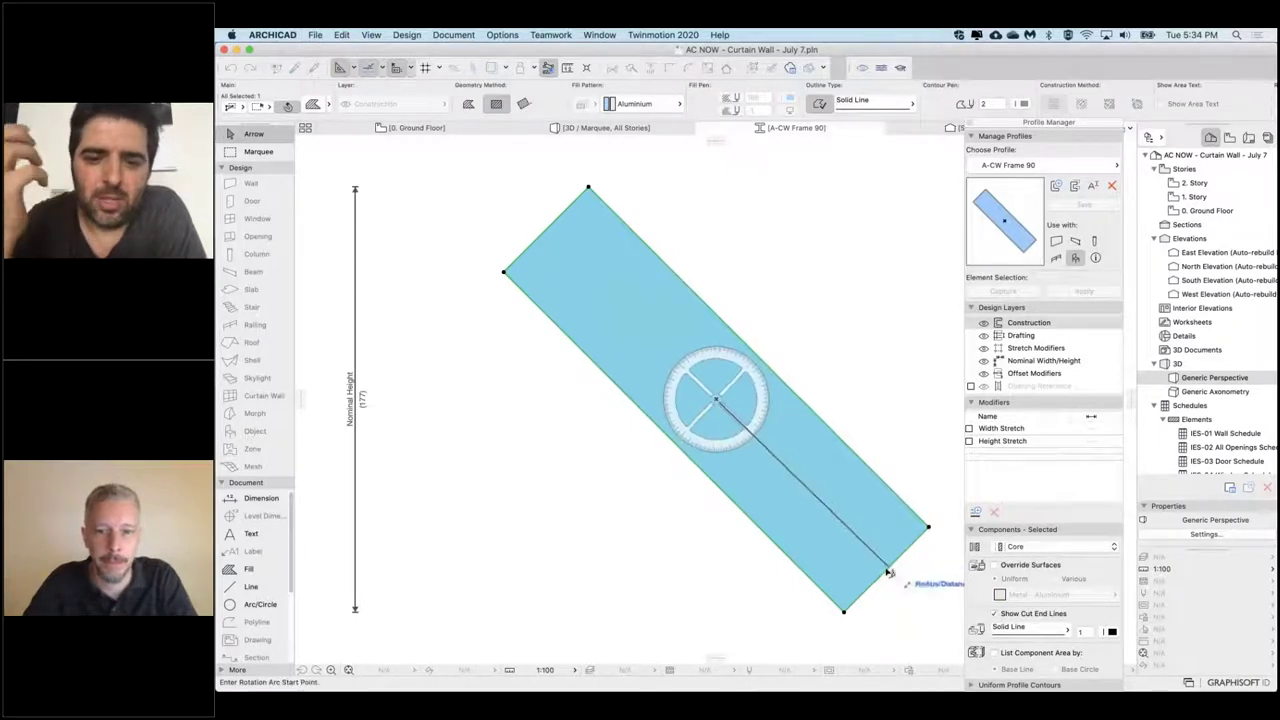
left_click(888, 572)
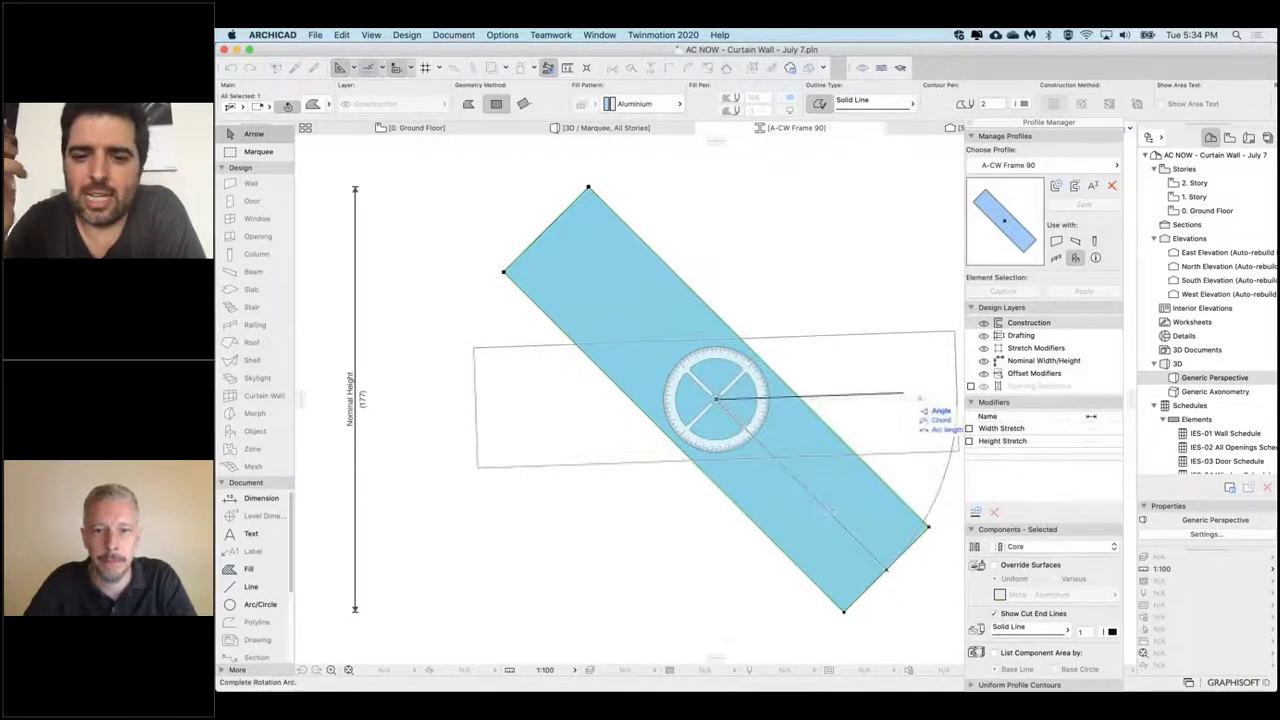
left_click(918, 400)
left_click(1085, 205)
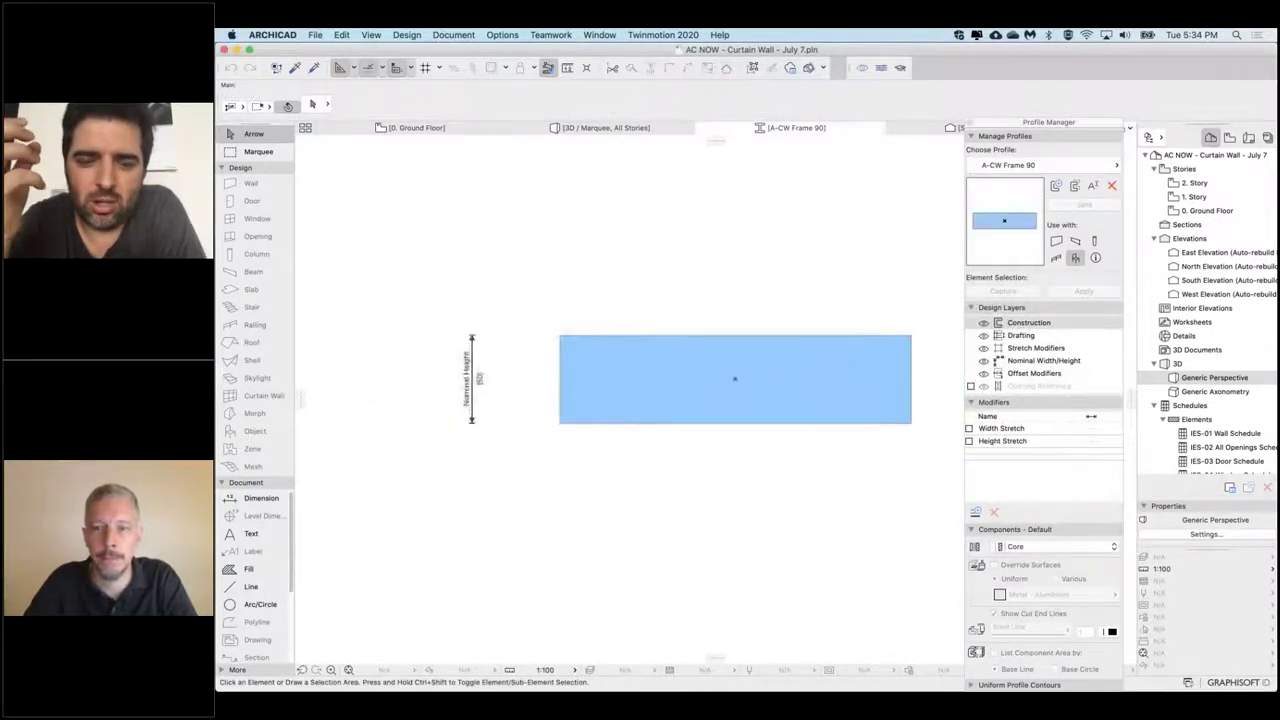
Step: Duplicate the A-CW Frame 90 profile under the name A-CW Frame 30
left_click(1075, 186)
left_click(696, 390)
left_click_drag(657, 391, 716, 388)
type("30")
left_click(740, 412)
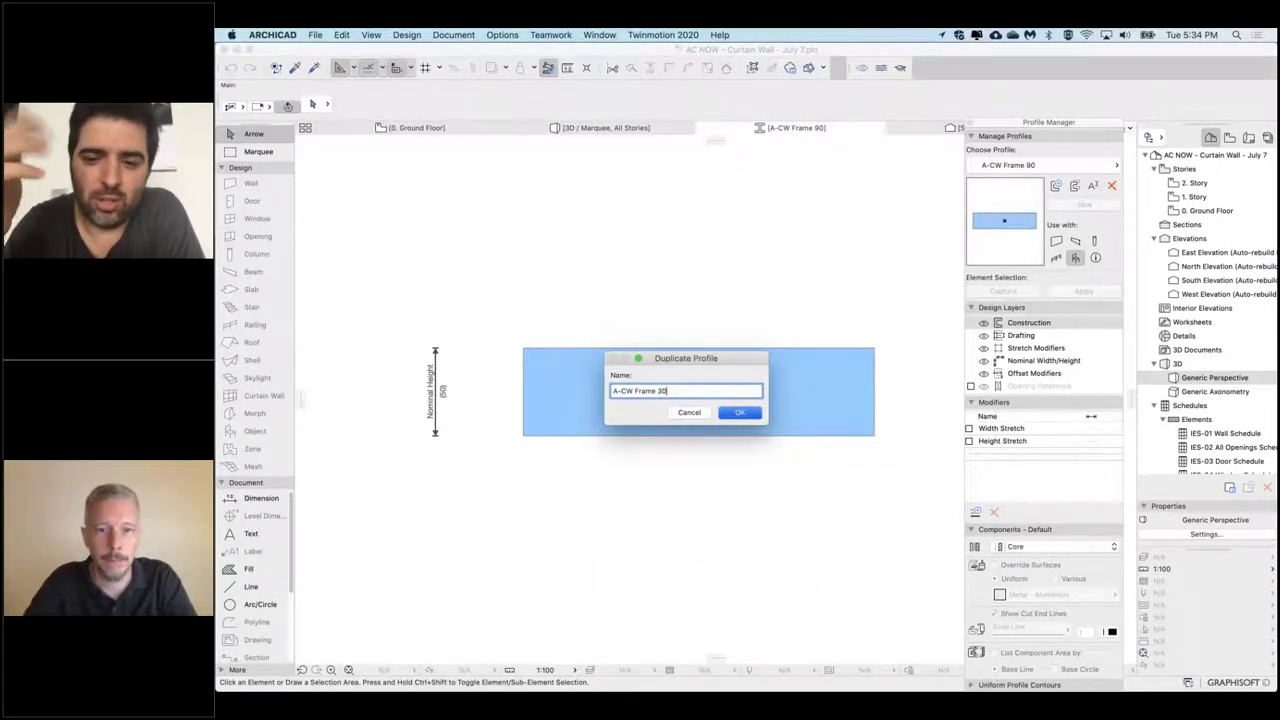
Step: Rotate the A-CW Frame 30 fill 30° counterclockwise about its centre point and save the profile
left_click(700, 392)
key("super+e")
left_click(700, 392)
left_click(850, 404)
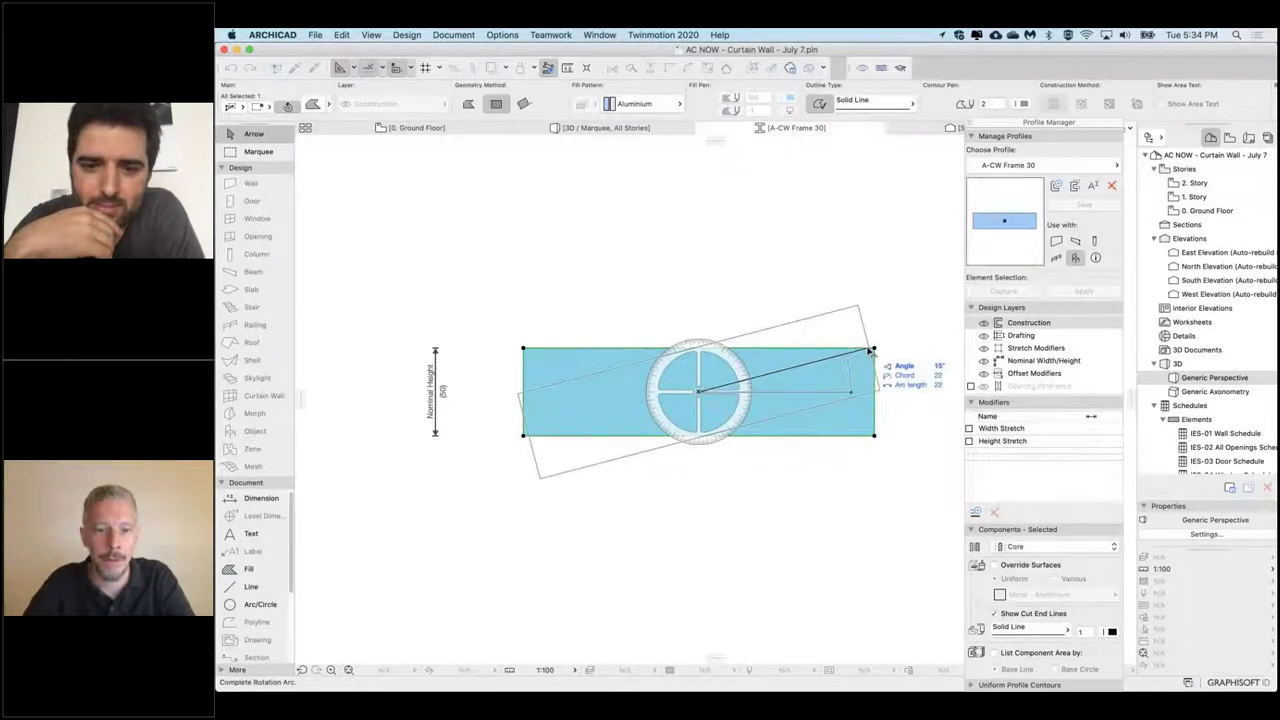
key("Tab")
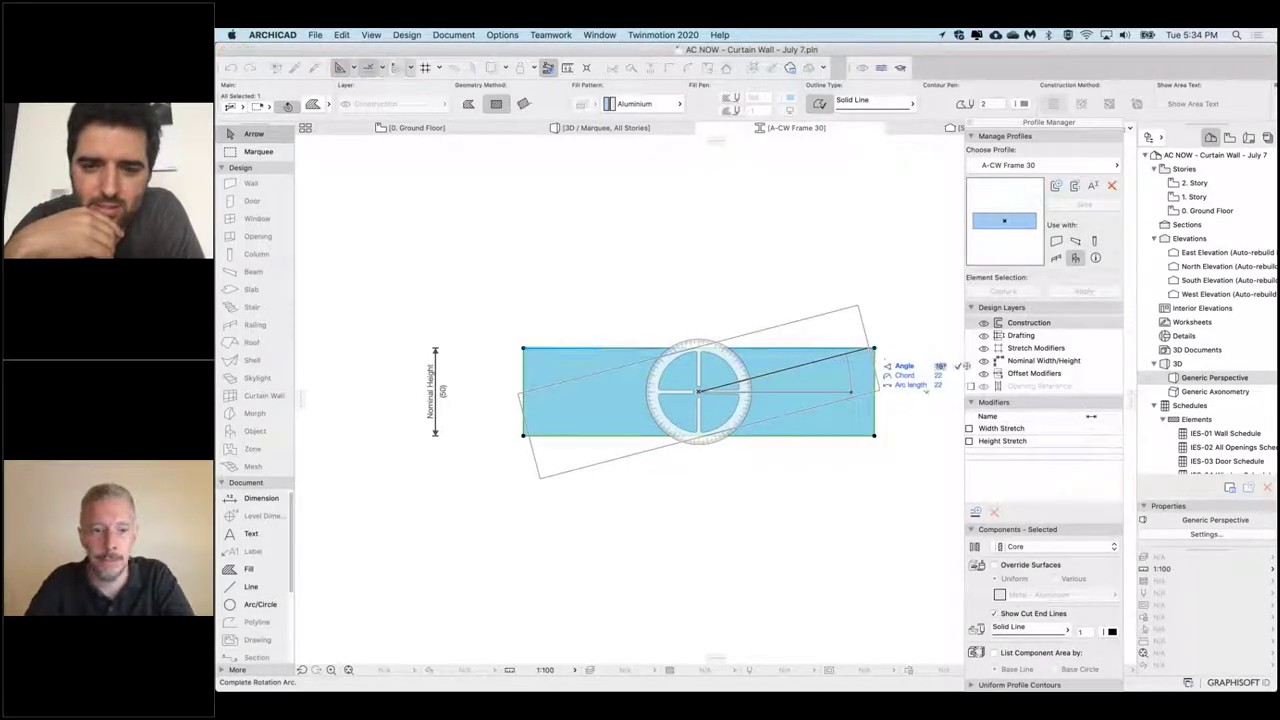
key("Return")
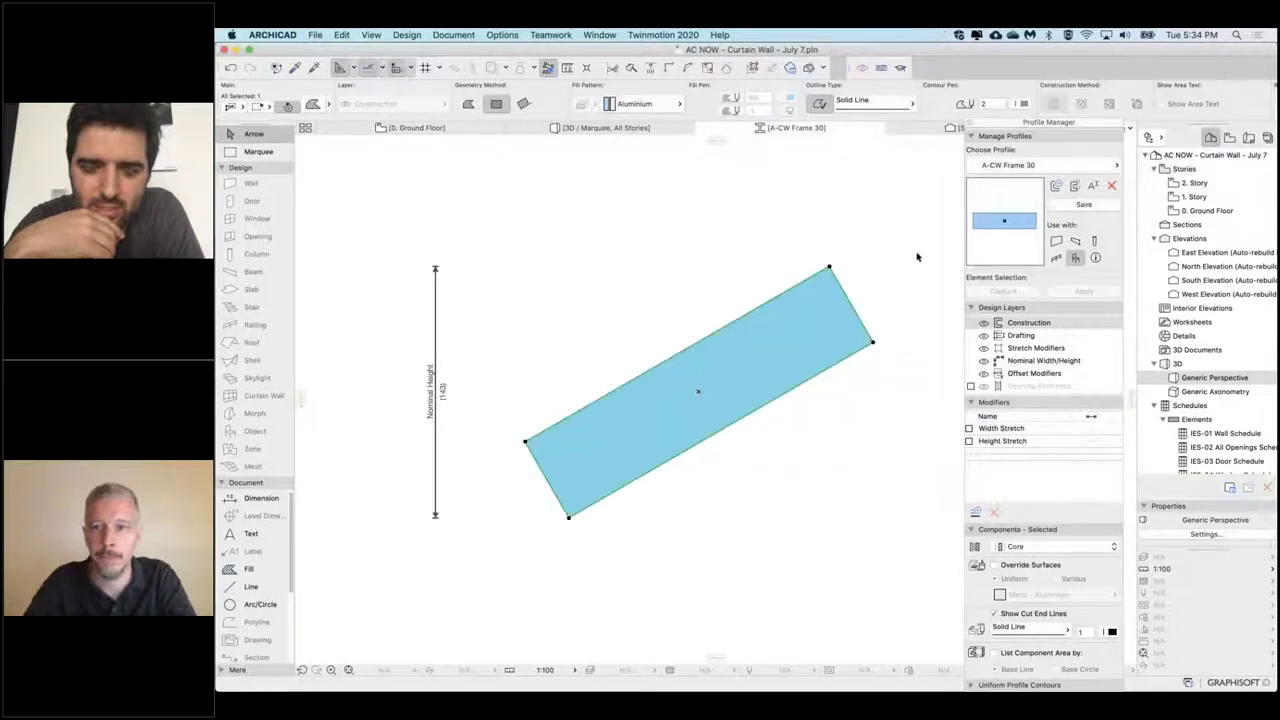
left_click(1084, 204)
Step: Duplicate the A-CW Frame 30 profile under the name A-CW Frame 60
left_click(1074, 186)
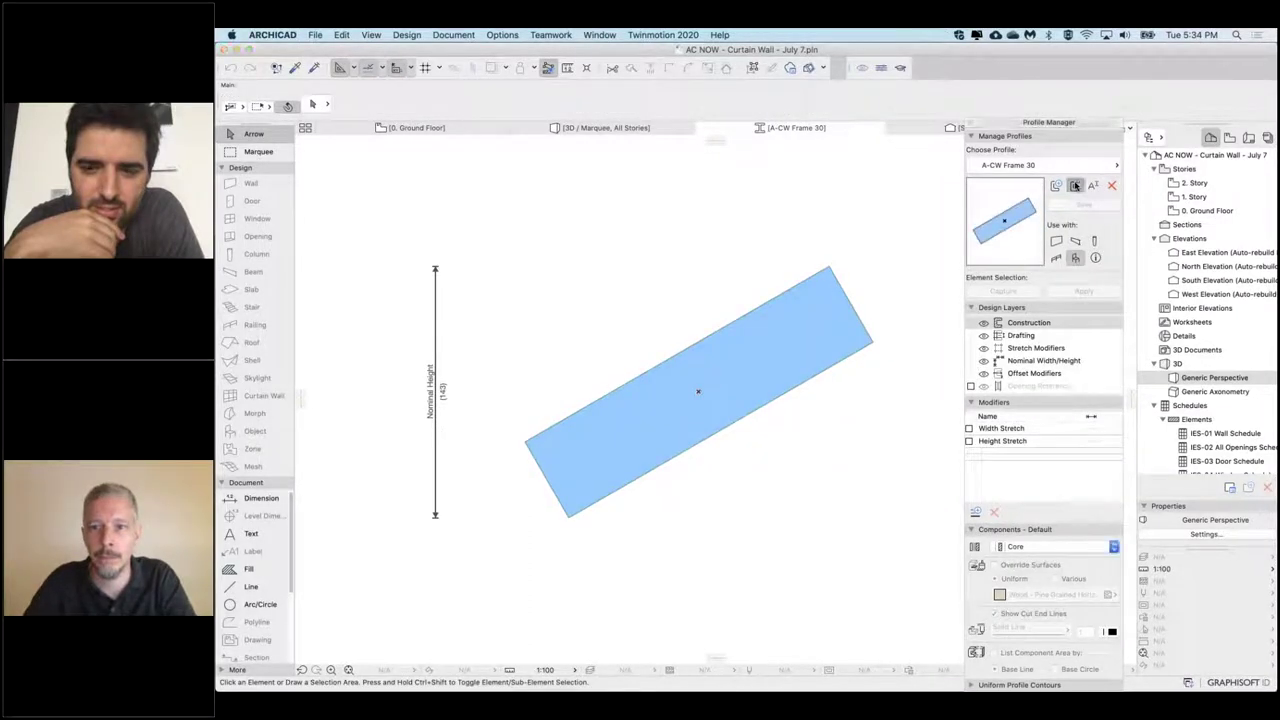
left_click(658, 391)
left_click(696, 389, "shift")
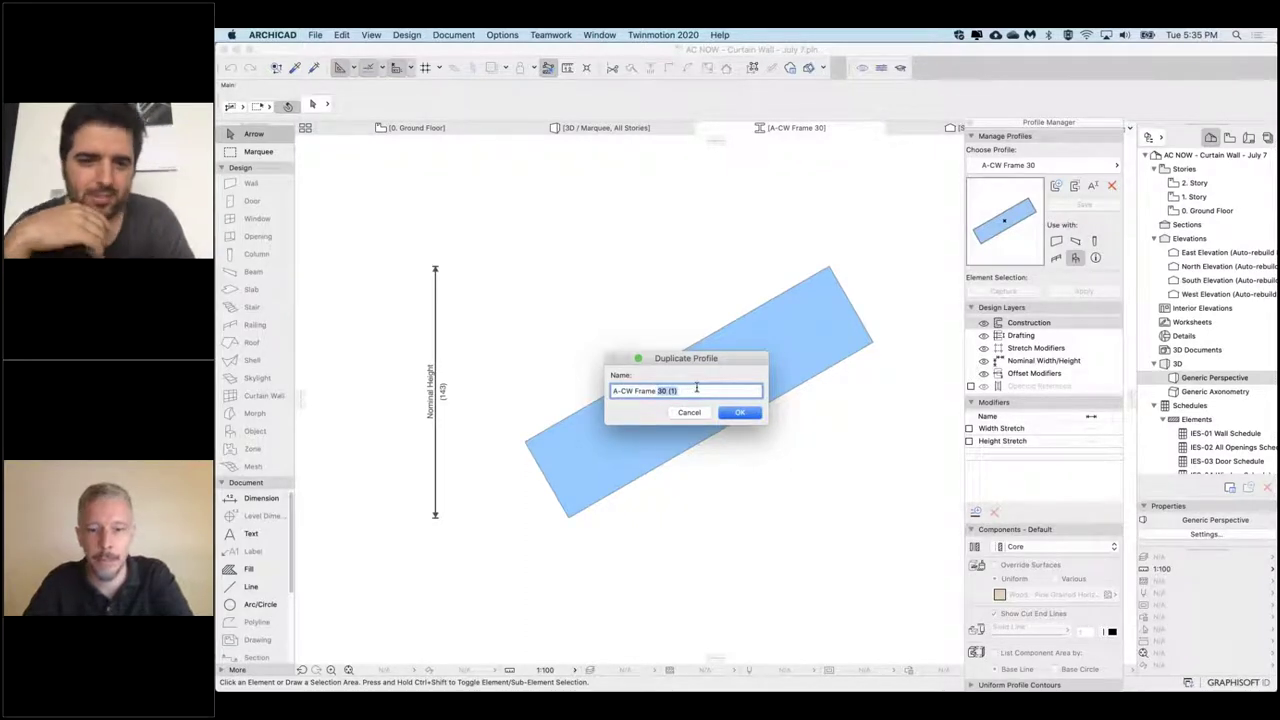
type("60")
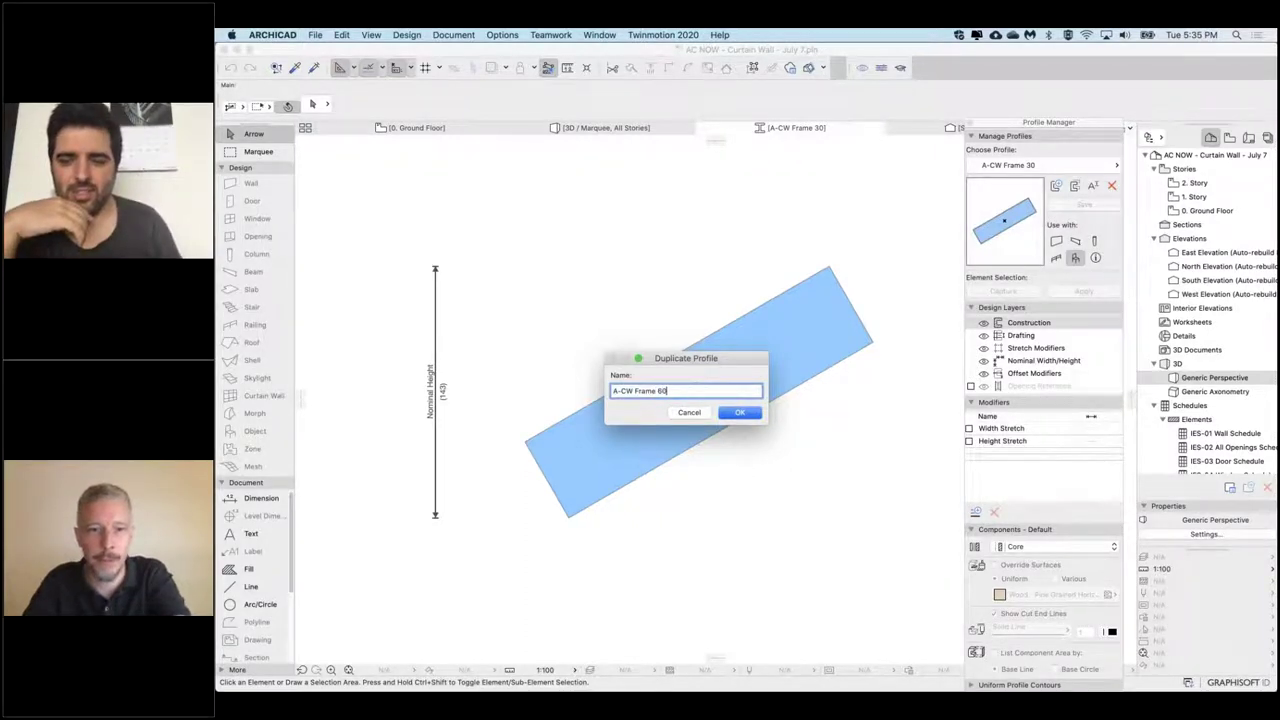
left_click(740, 413)
Step: Mirror the A-CW Frame 60 fill across a horizontal axis through its centre point and save the profile
left_click(743, 394)
key("super+m")
left_click(701, 393)
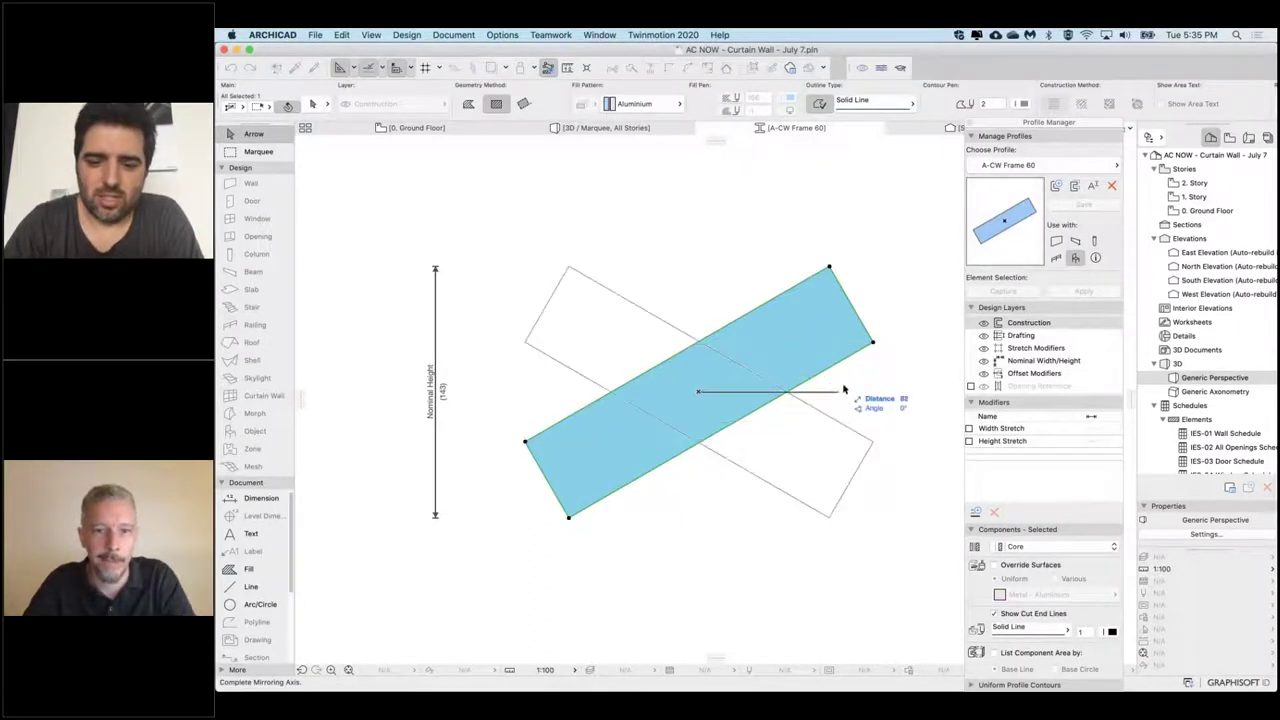
left_click(851, 390)
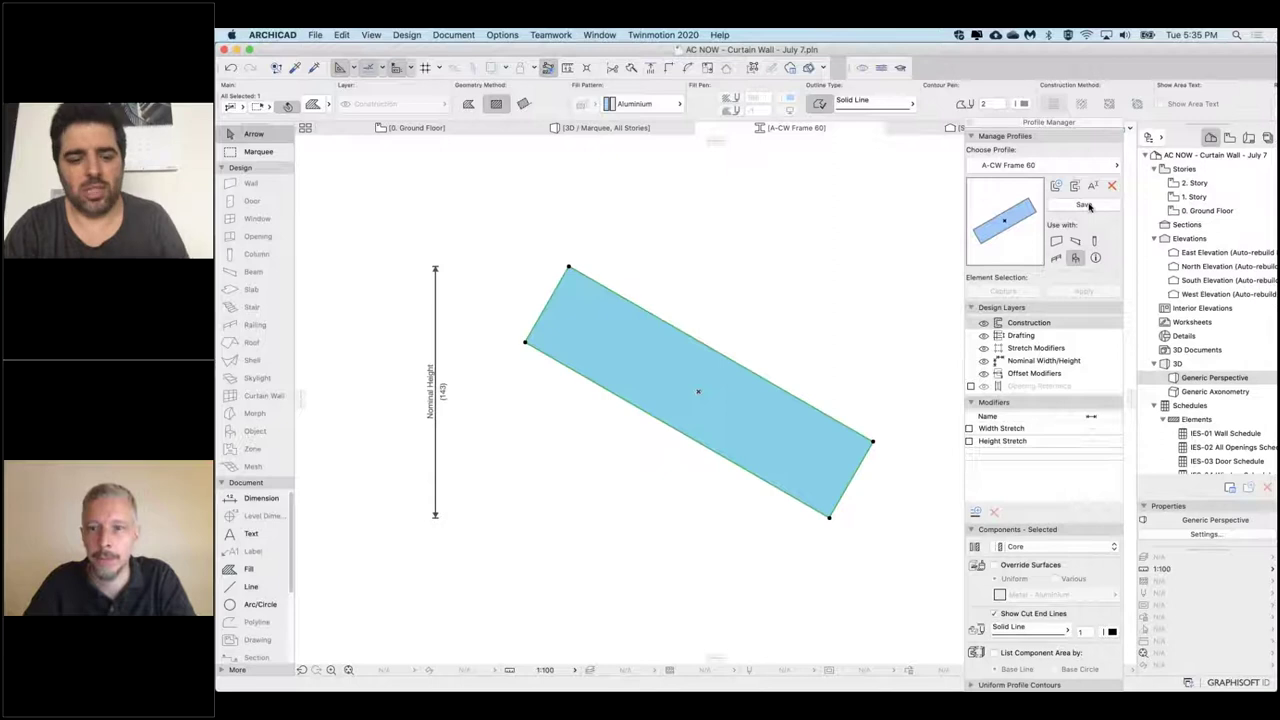
left_click(1086, 205)
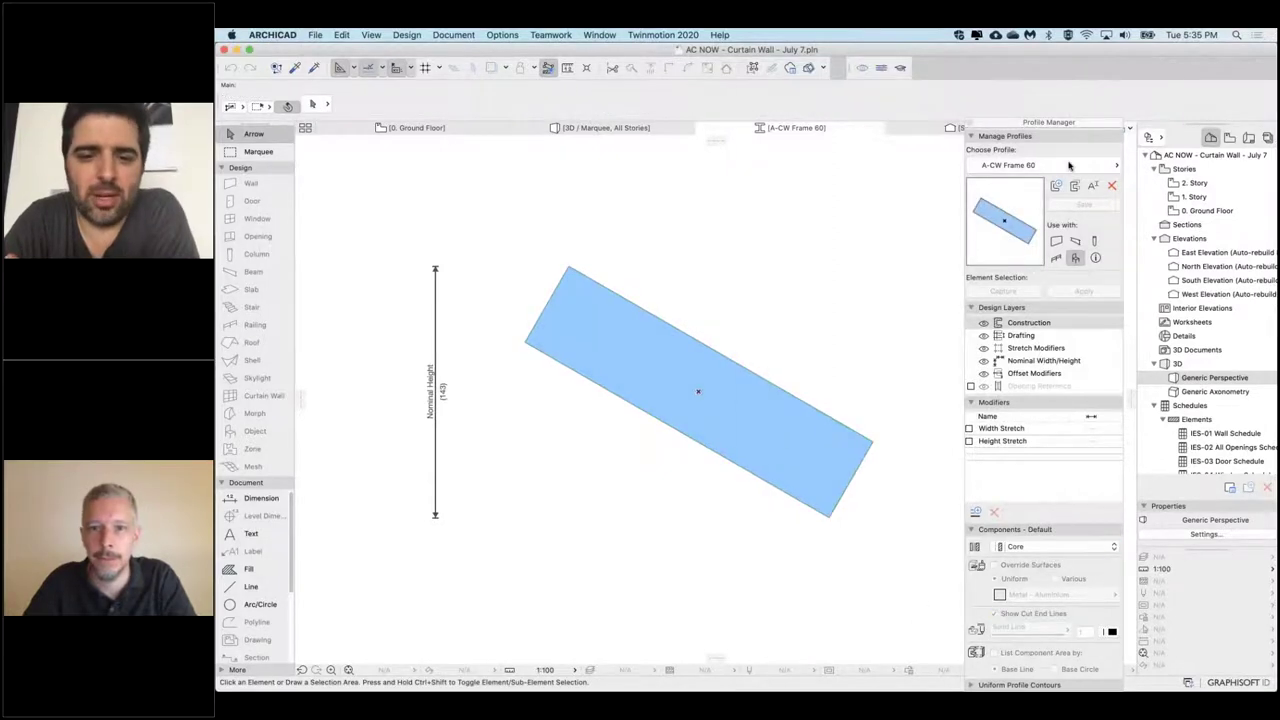
Step: Duplicate the A-CW Frame 45 profile under the name A-CW Frame 45 (up)
left_click(1069, 165)
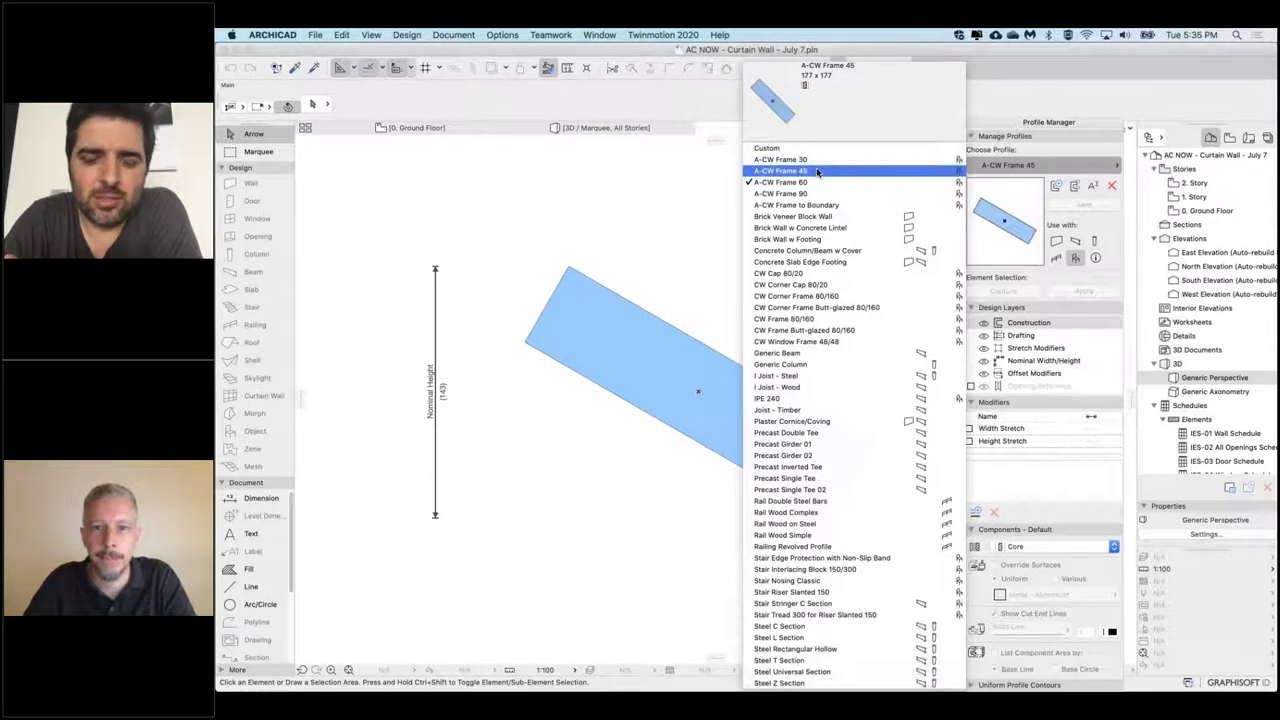
left_click(817, 172)
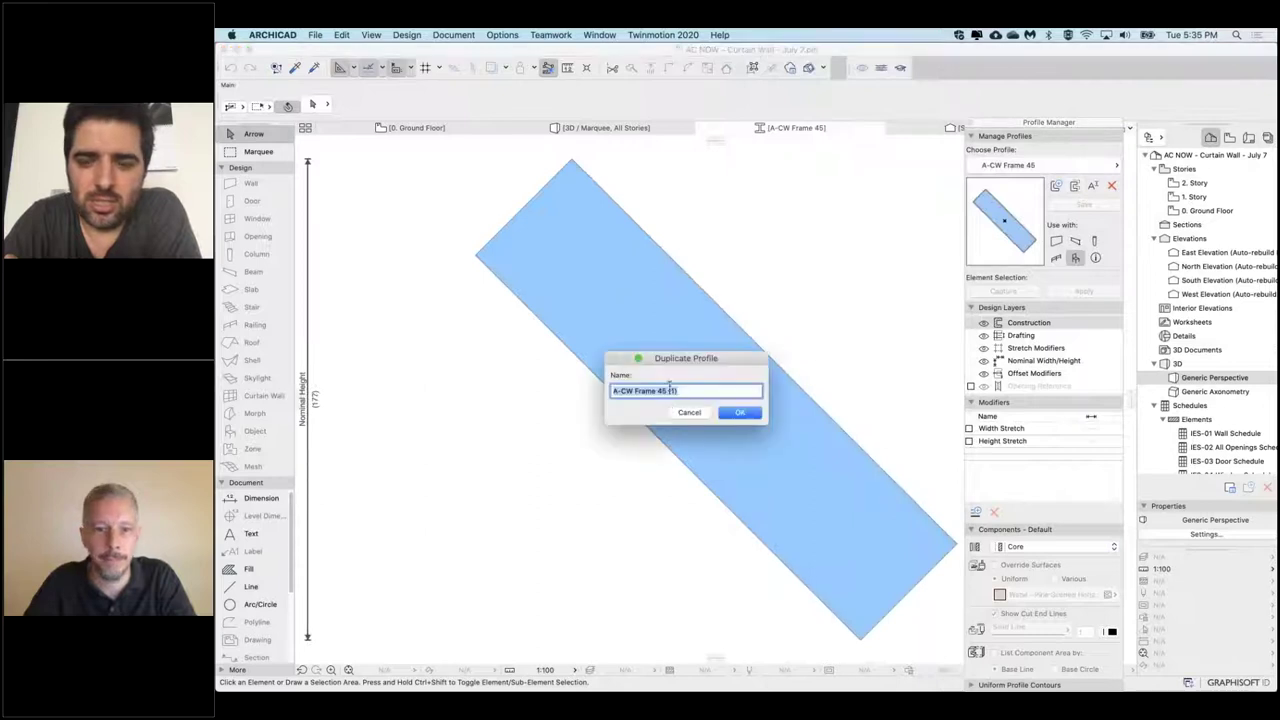
left_click(677, 390)
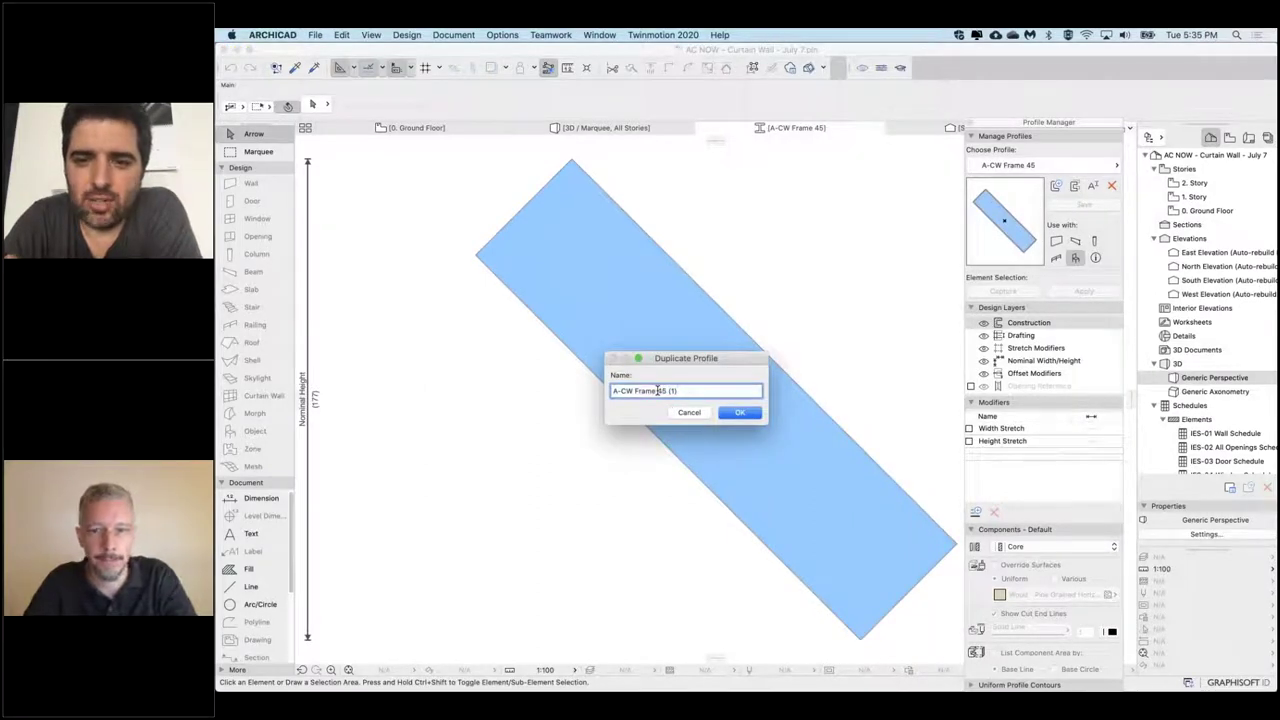
left_click_drag(659, 391, 675, 388)
key("BackSpace")
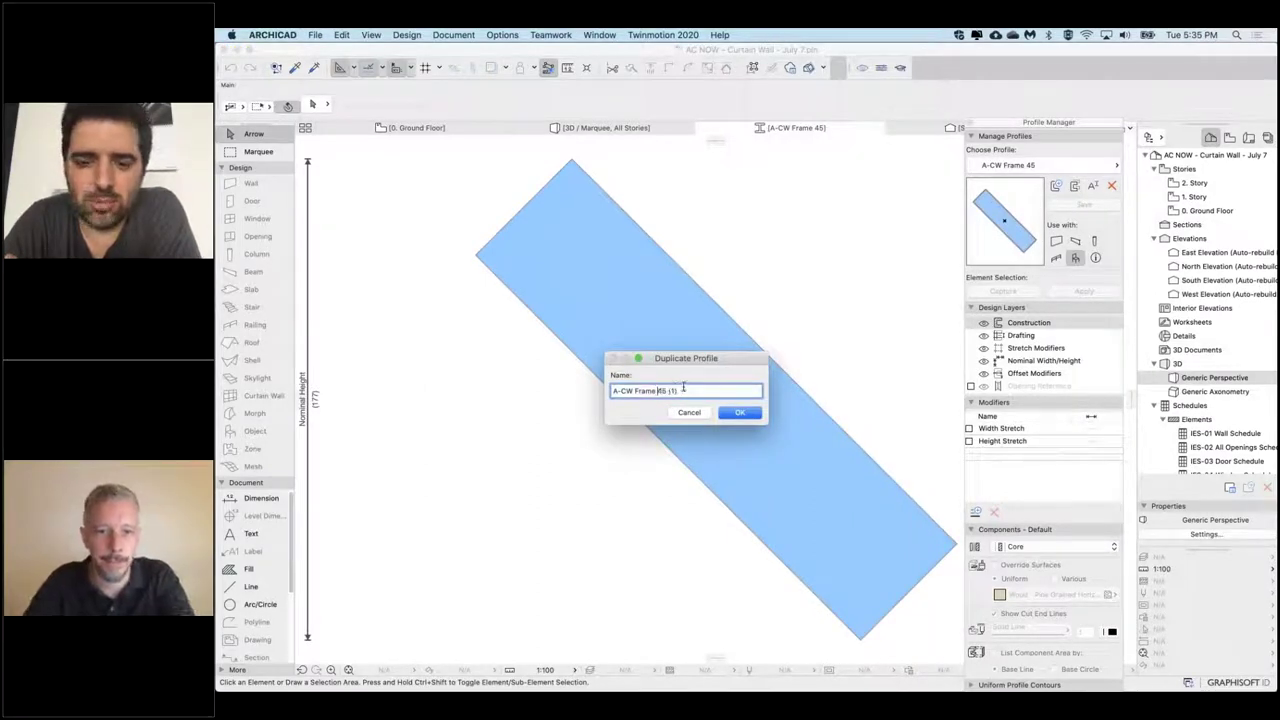
type("45")
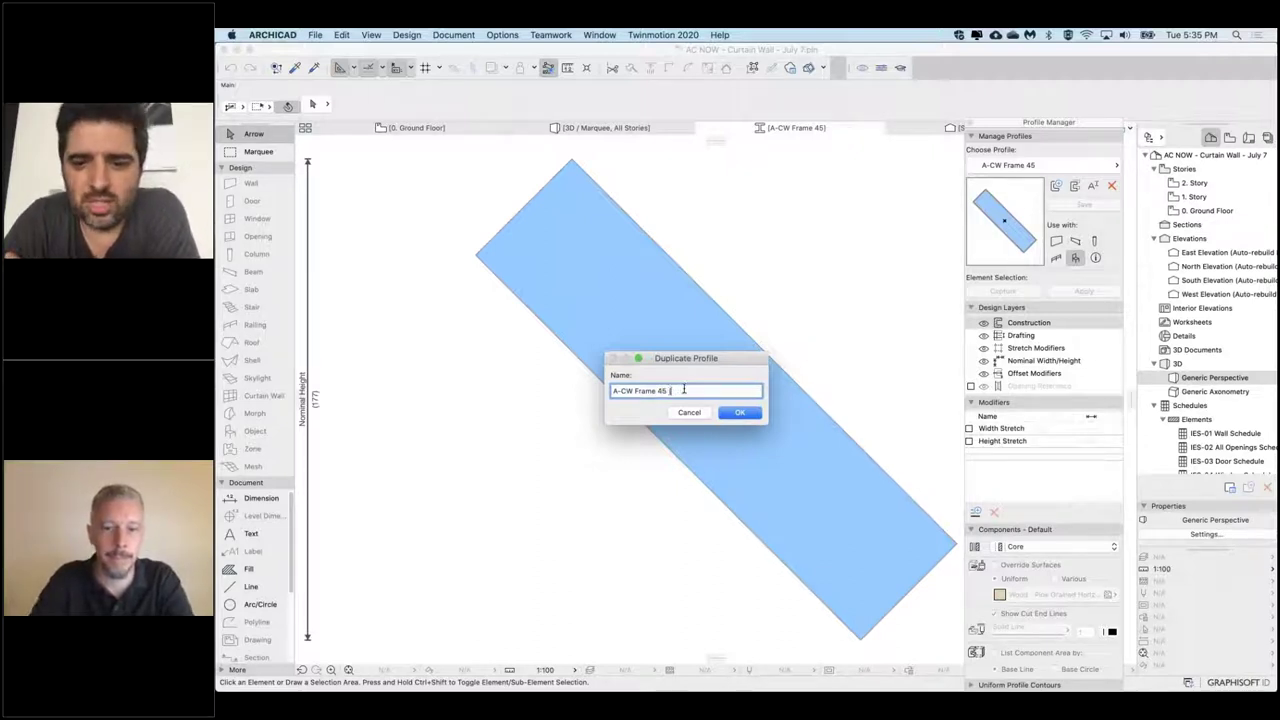
key("BackSpace")
key("BackSpace")
type("c")
type(")")
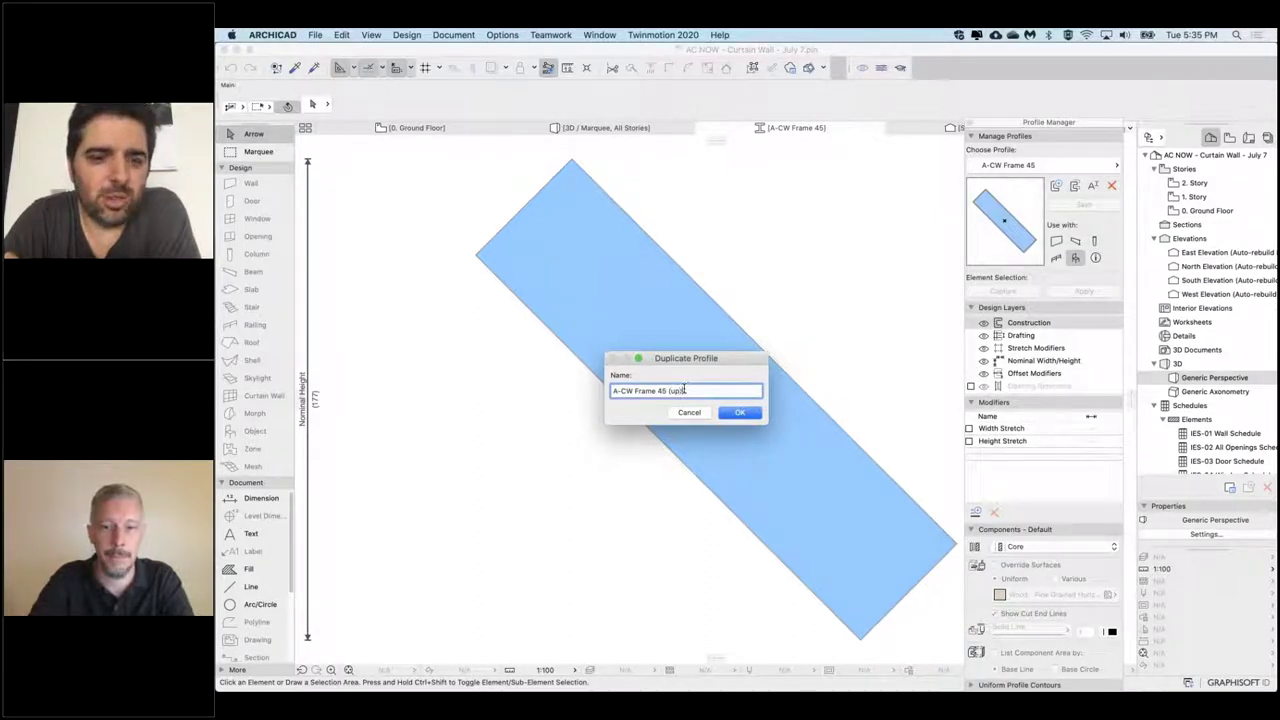
left_click(734, 415)
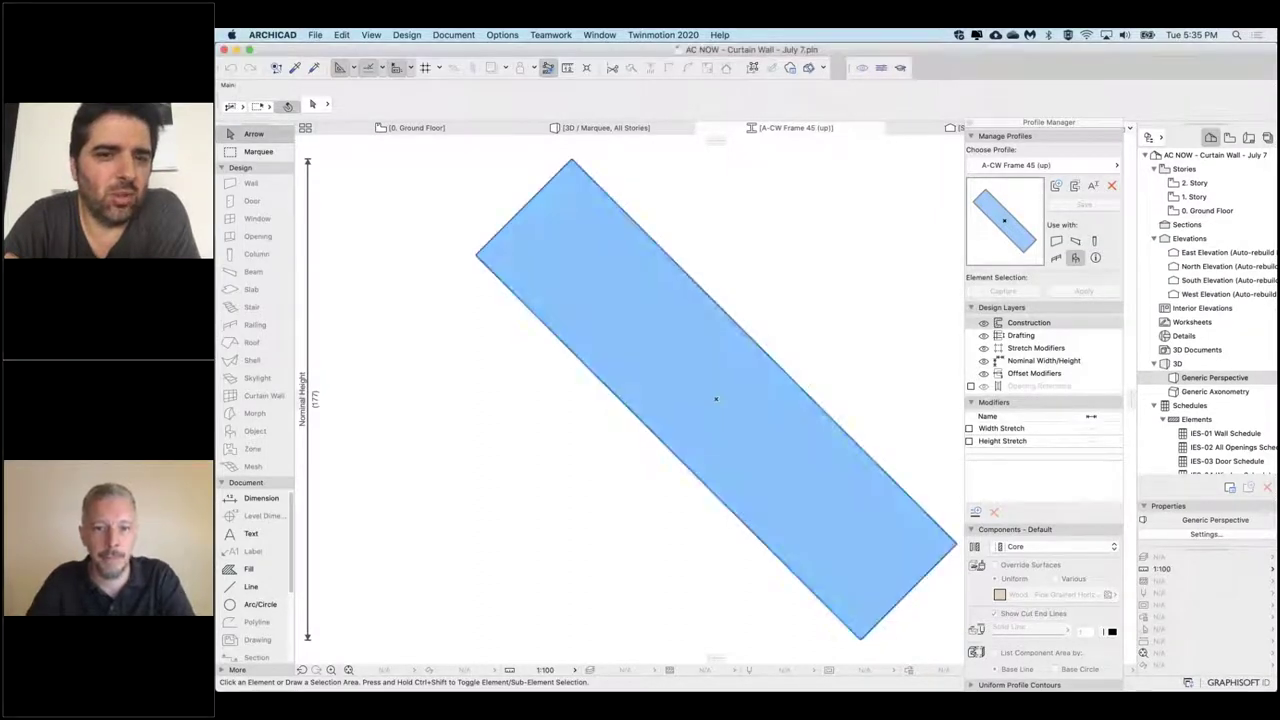
Step: Mirror the A-CW Frame 45 (up) fill across a horizontal axis through its centre point and save the profile
left_click(756, 366)
key("super+m")
left_click(718, 401)
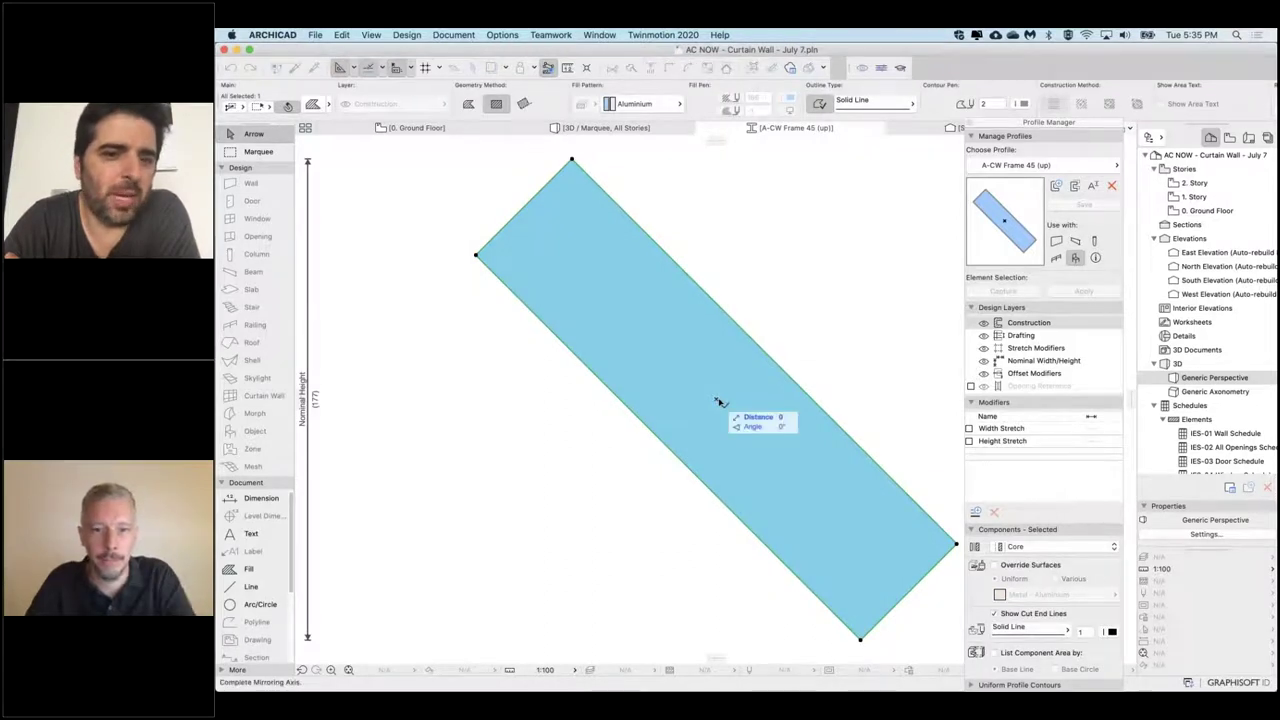
left_click(902, 367)
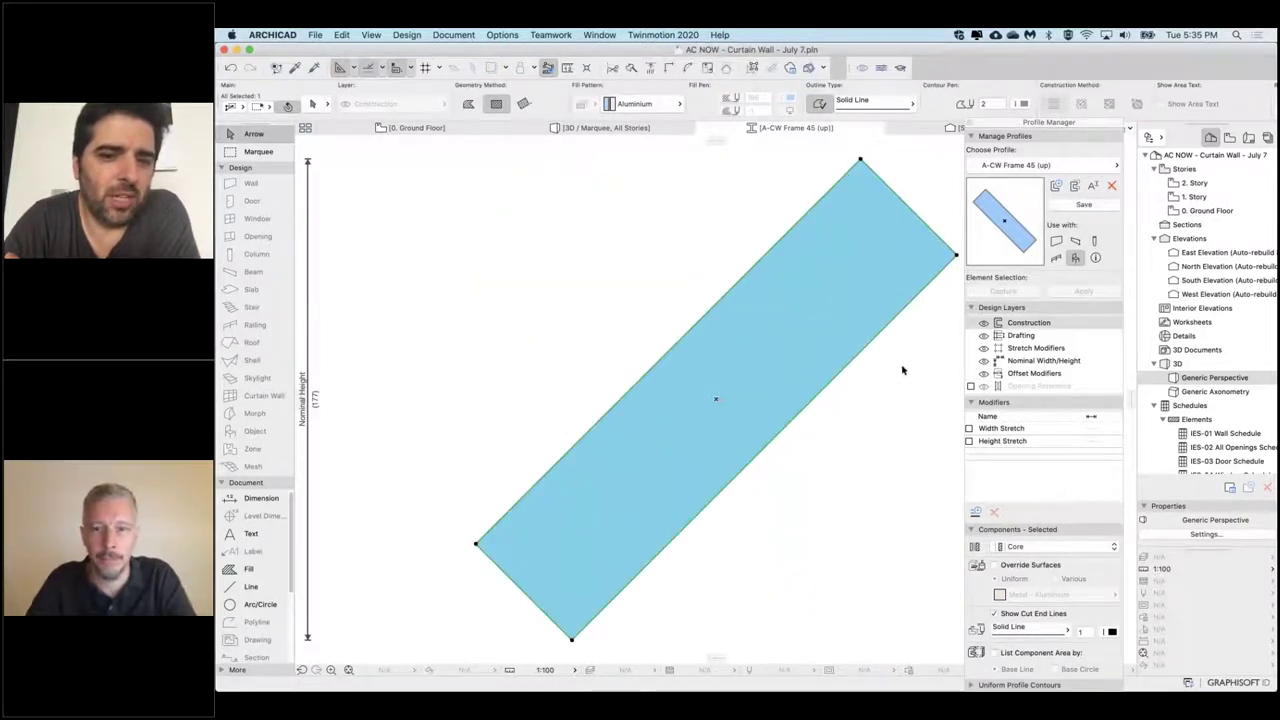
left_click(1084, 205)
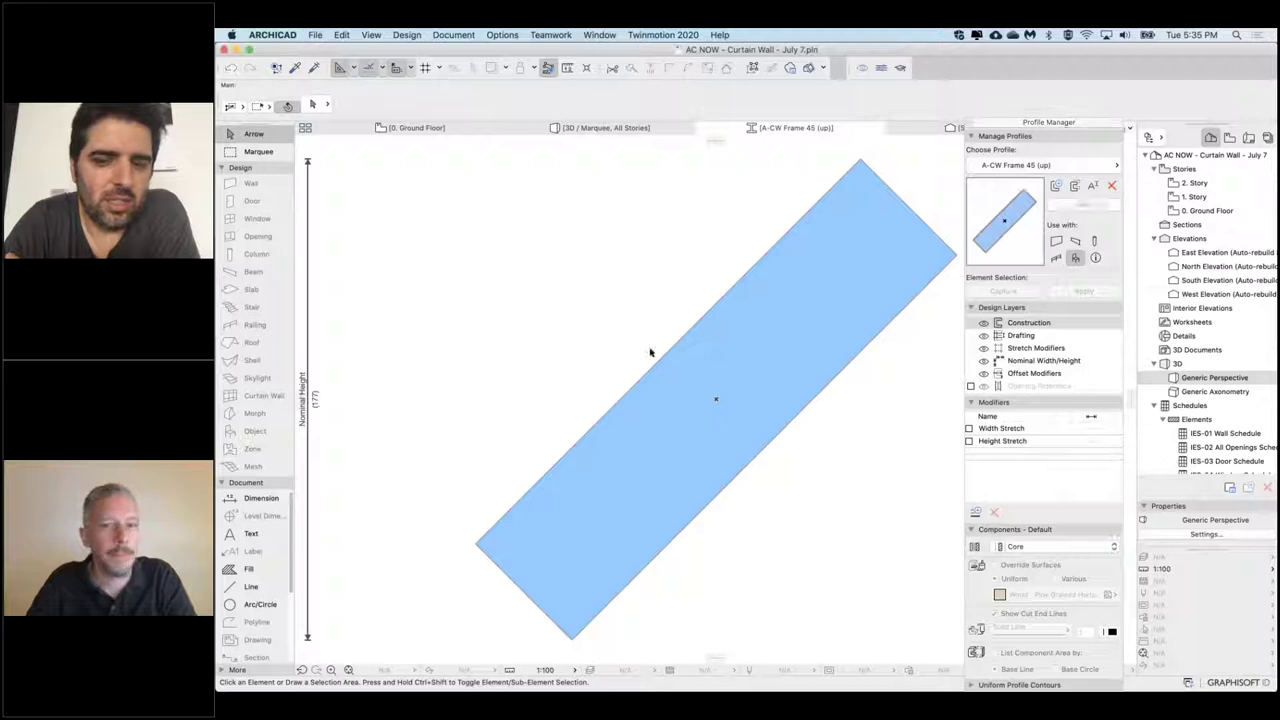
Step: Open the settings of the louvered curtain wall in the 3D view and rename its Mullion Frame class to 45 down
scroll(650, 352, "down", 3)
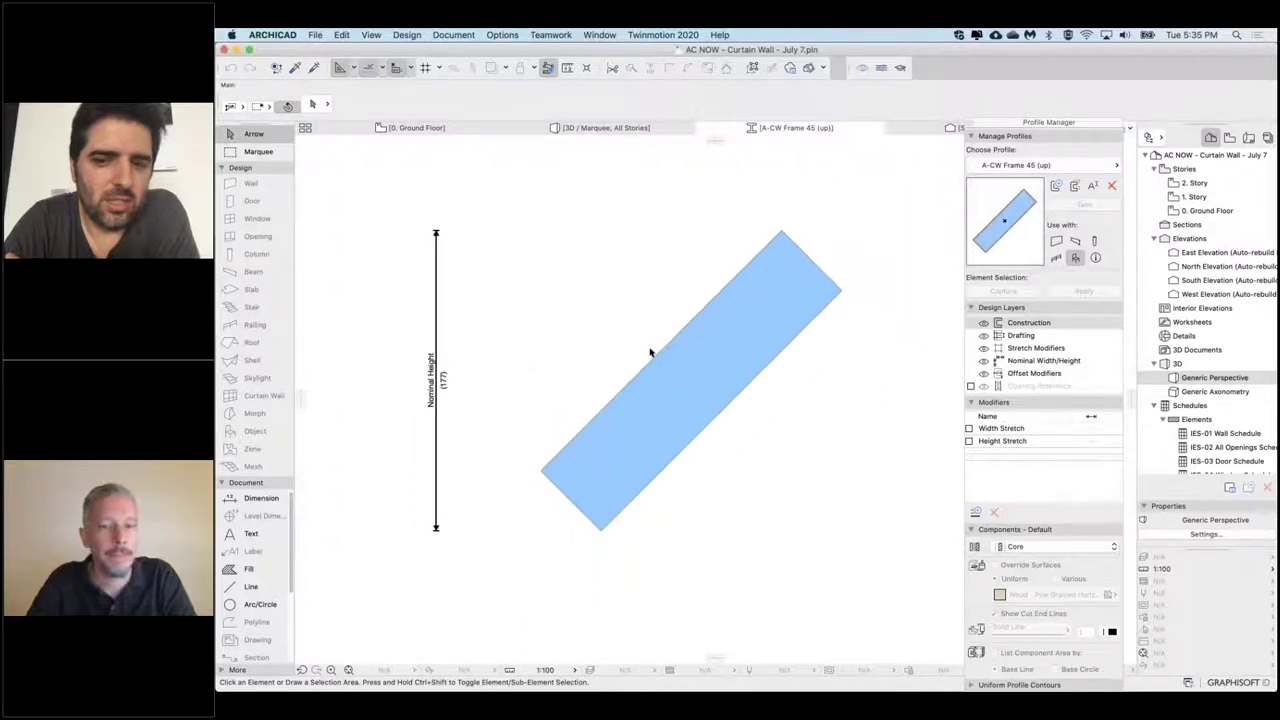
left_click(587, 128)
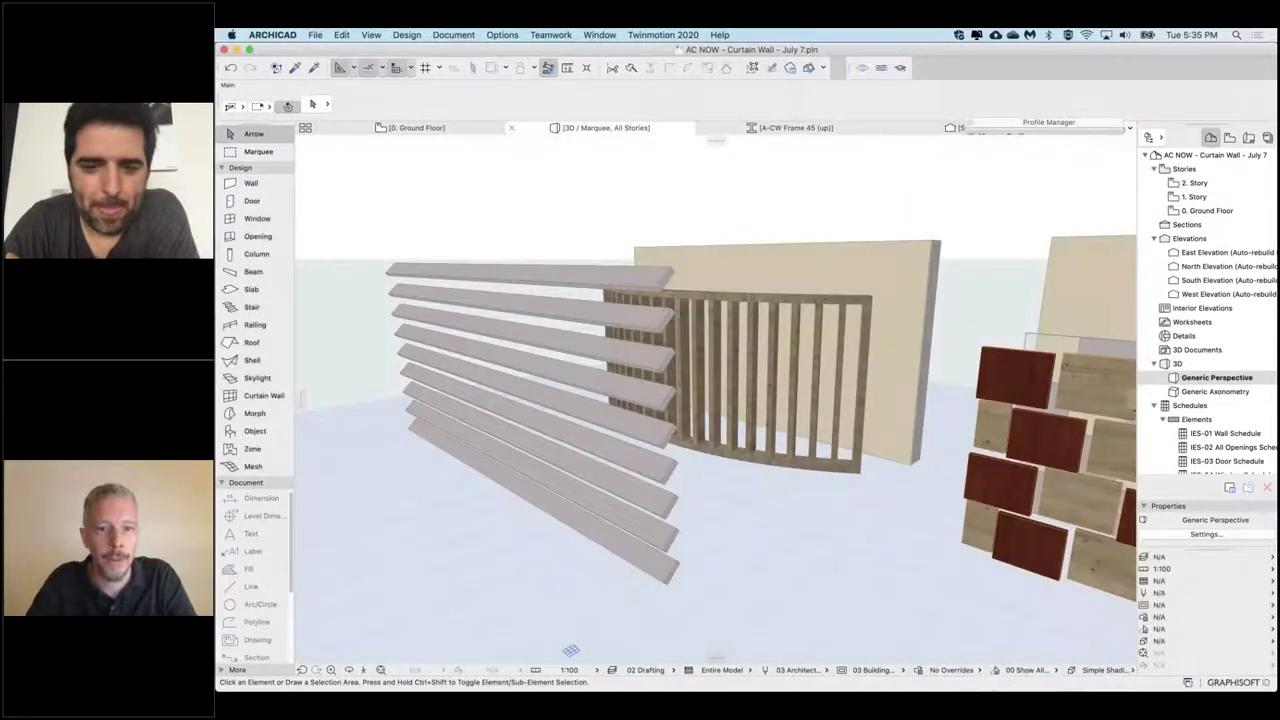
left_click(628, 398)
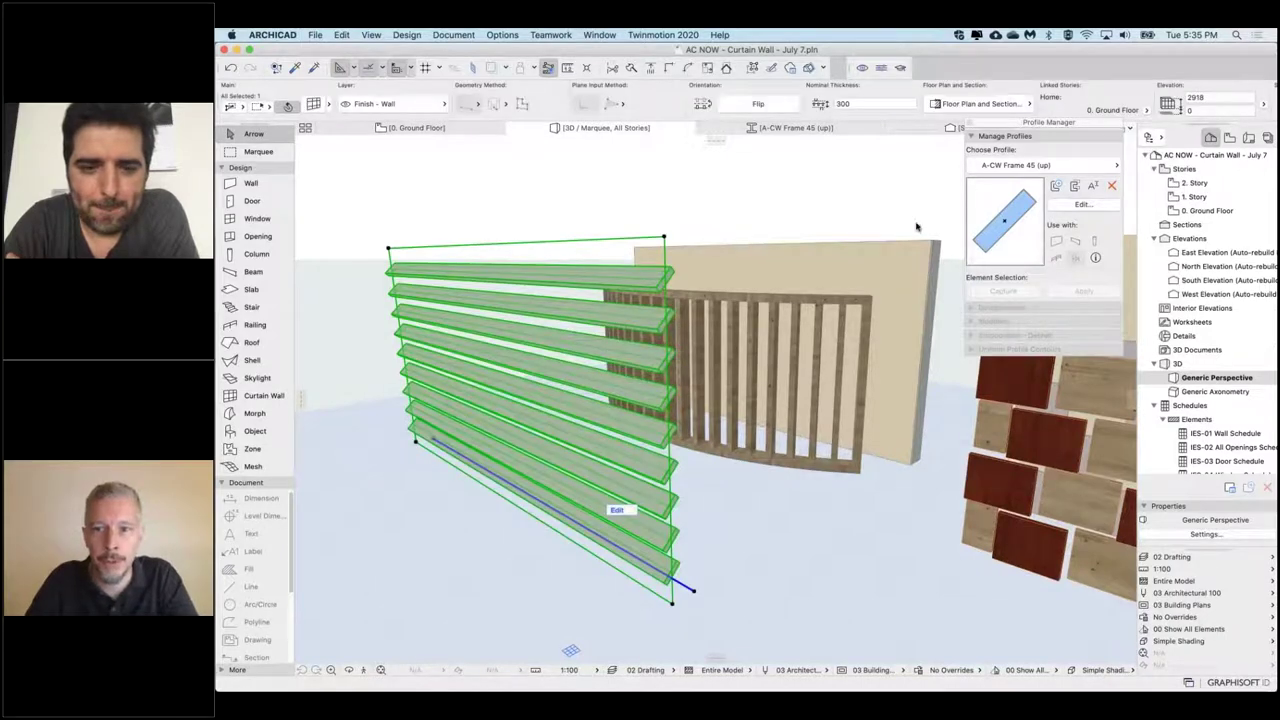
key("super+t")
left_click_drag(934, 100, 697, 138)
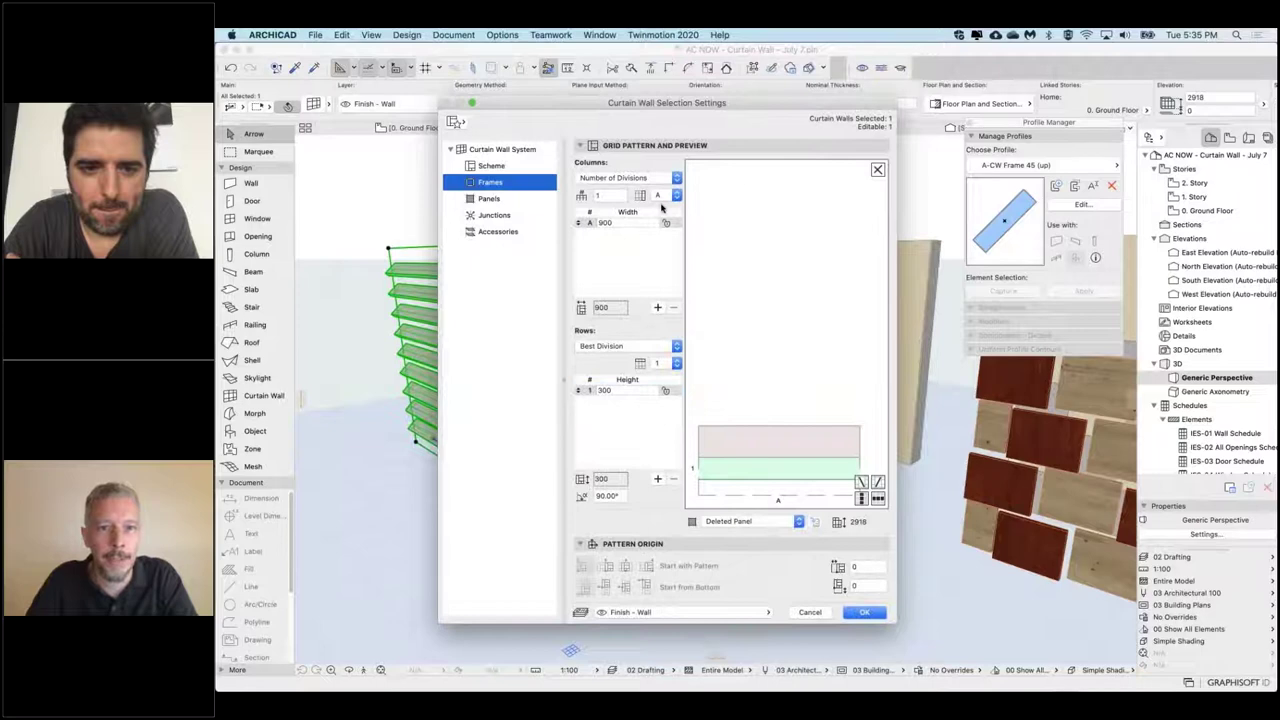
double_click(628, 197)
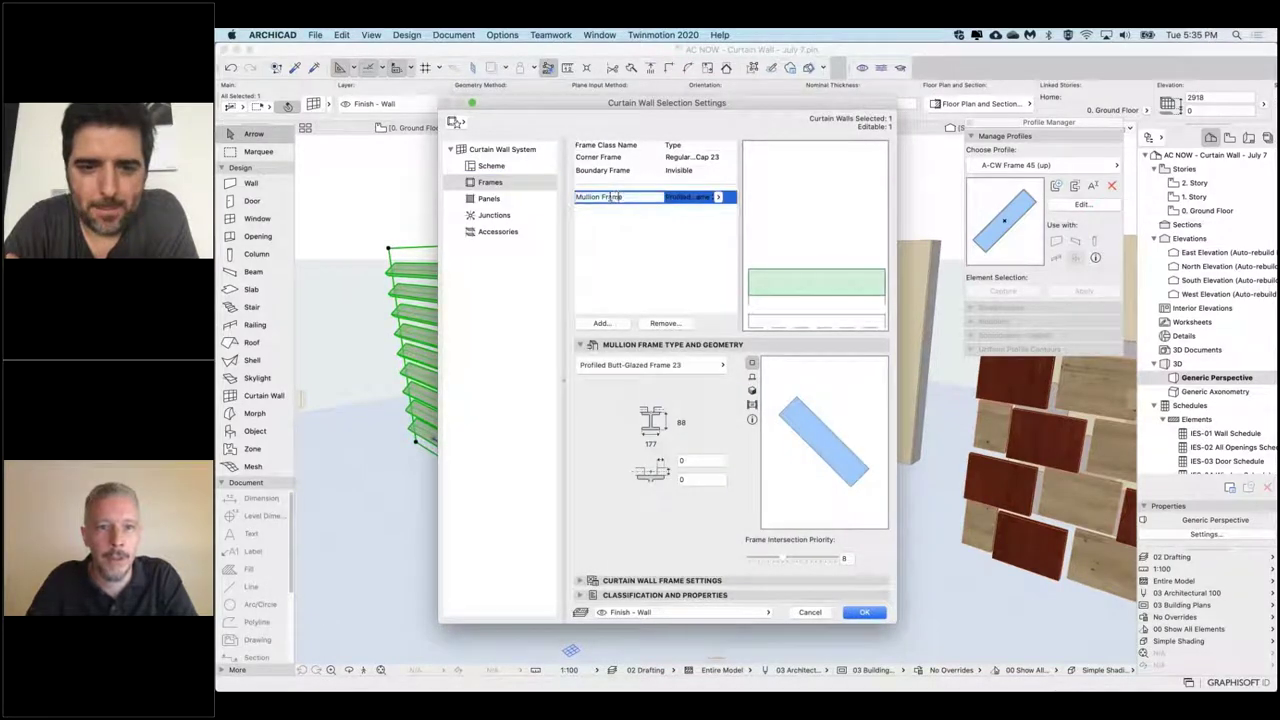
type("45 down")
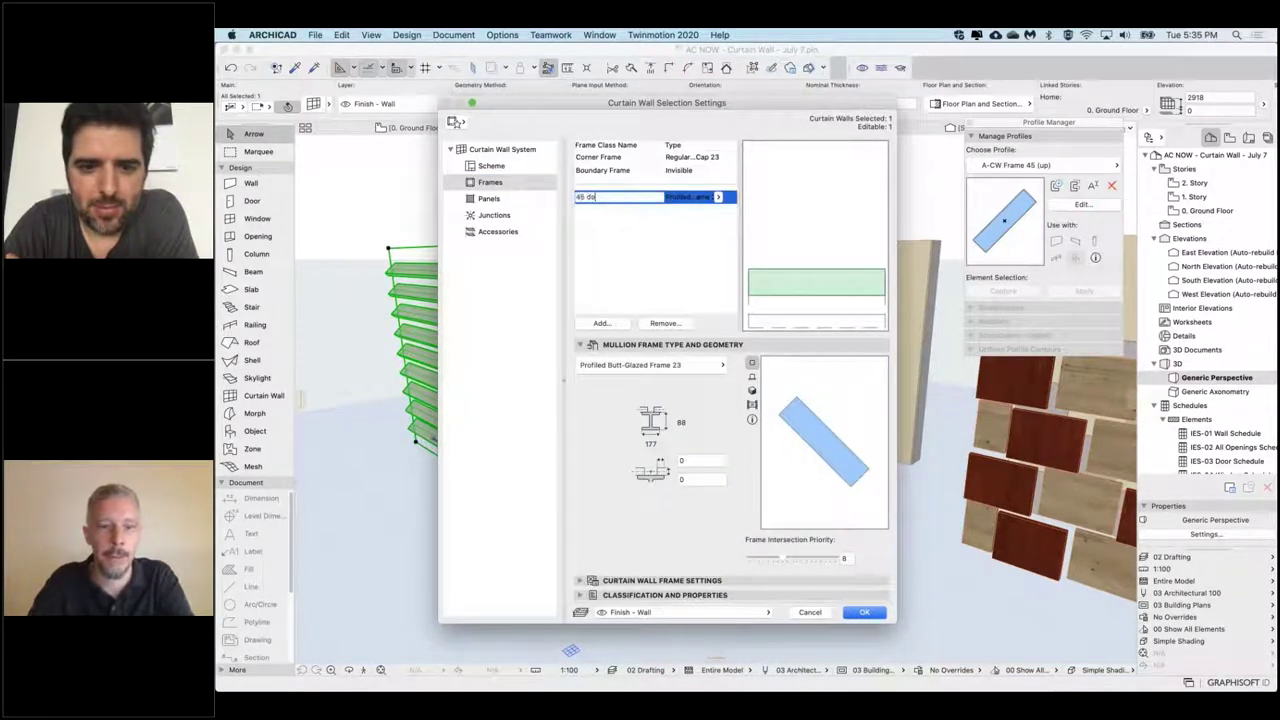
left_click(623, 313)
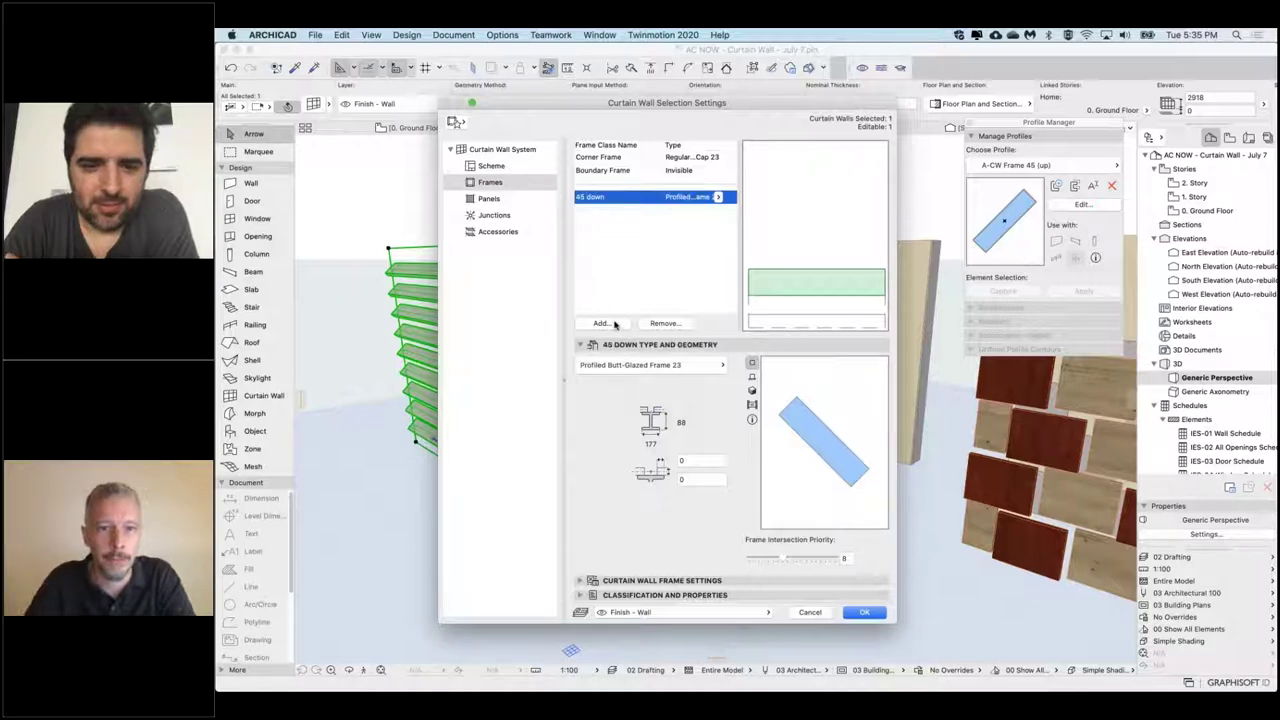
Step: Add a frame class named 45 up and set its frame type to the A-CW Frame 45 (up) profile
left_click(601, 323)
type("45 up")
key("Return")
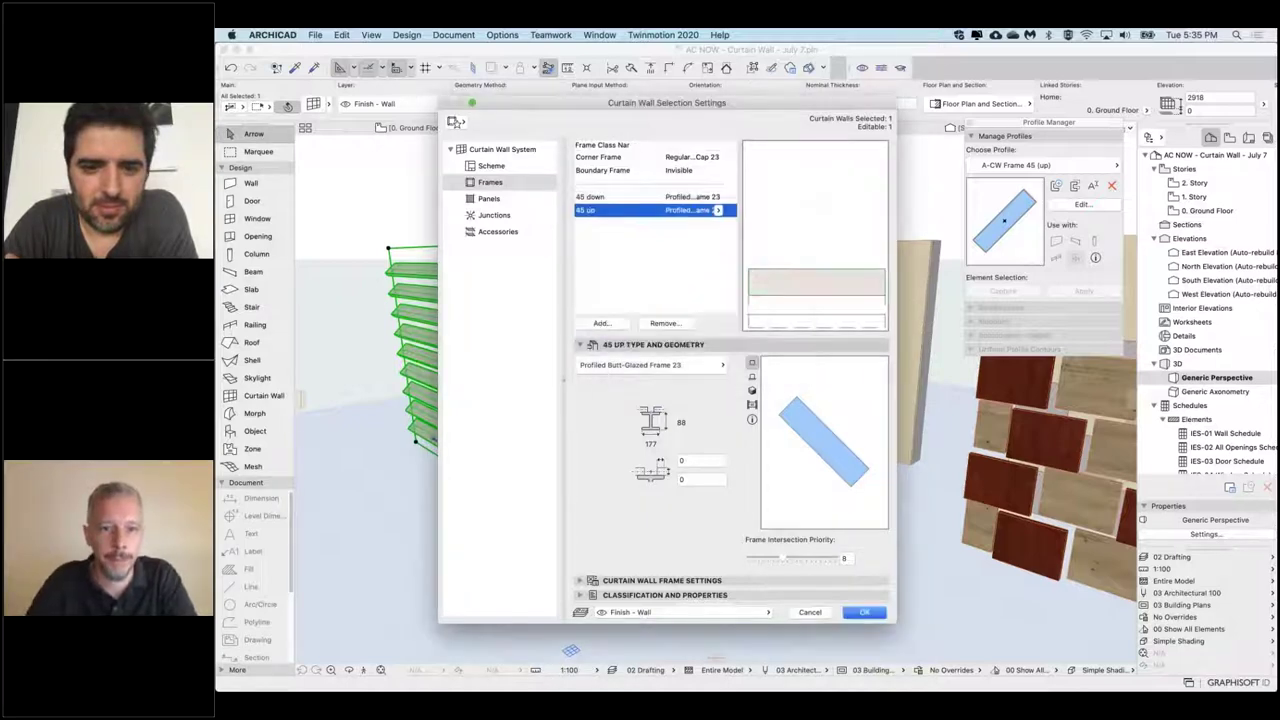
left_click(685, 580)
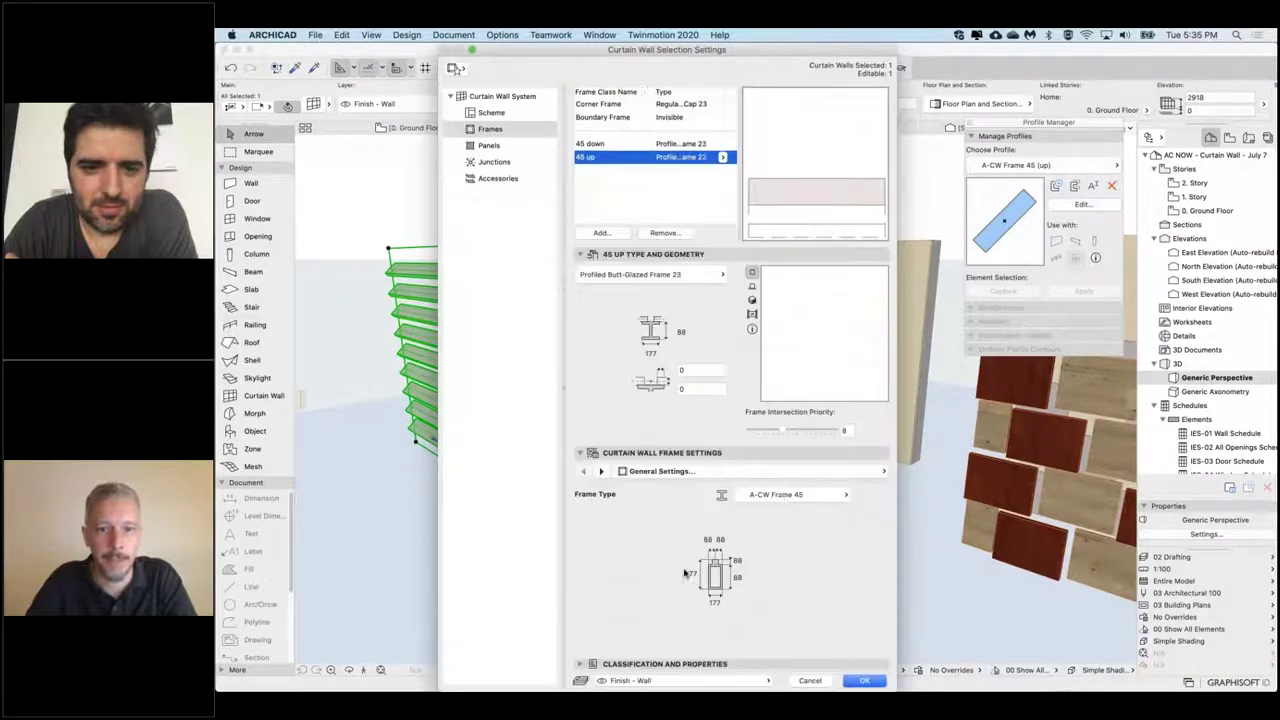
left_click(788, 495)
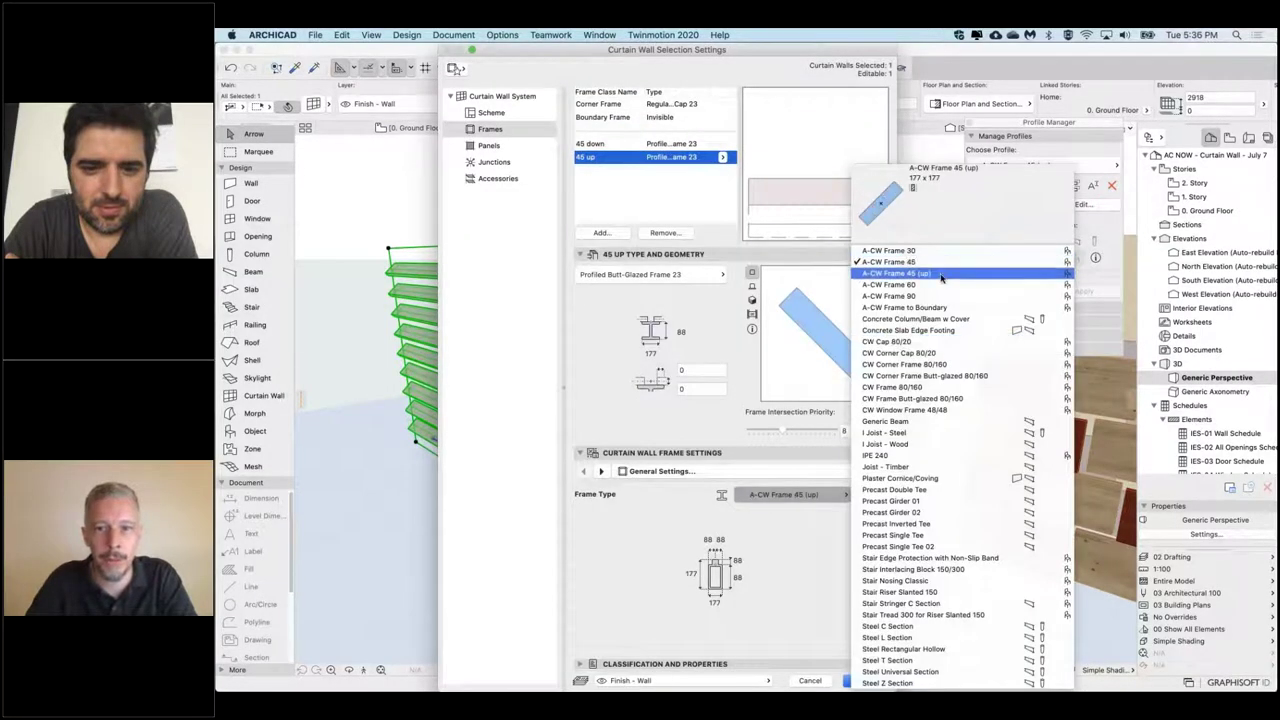
left_click(905, 273)
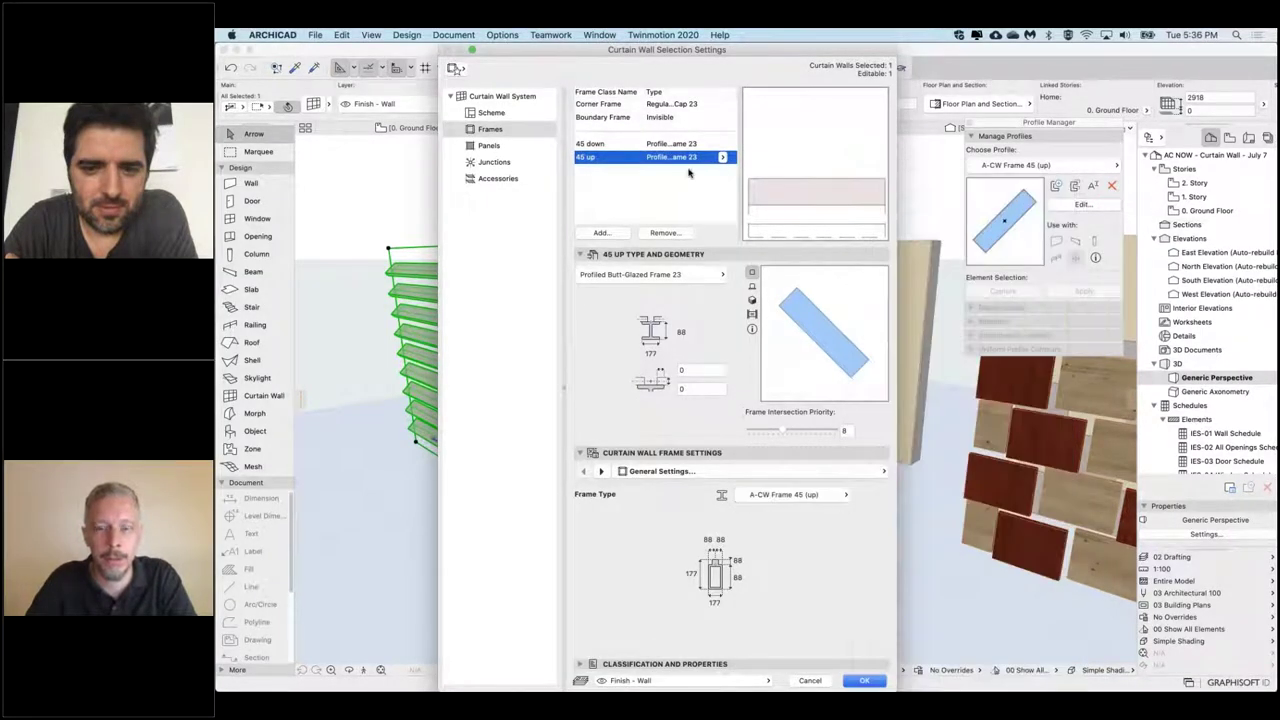
Step: Add a frame class named 30 as a duplicate of 45 up and assign it the A-CW Frame 30 profile
left_click(611, 232)
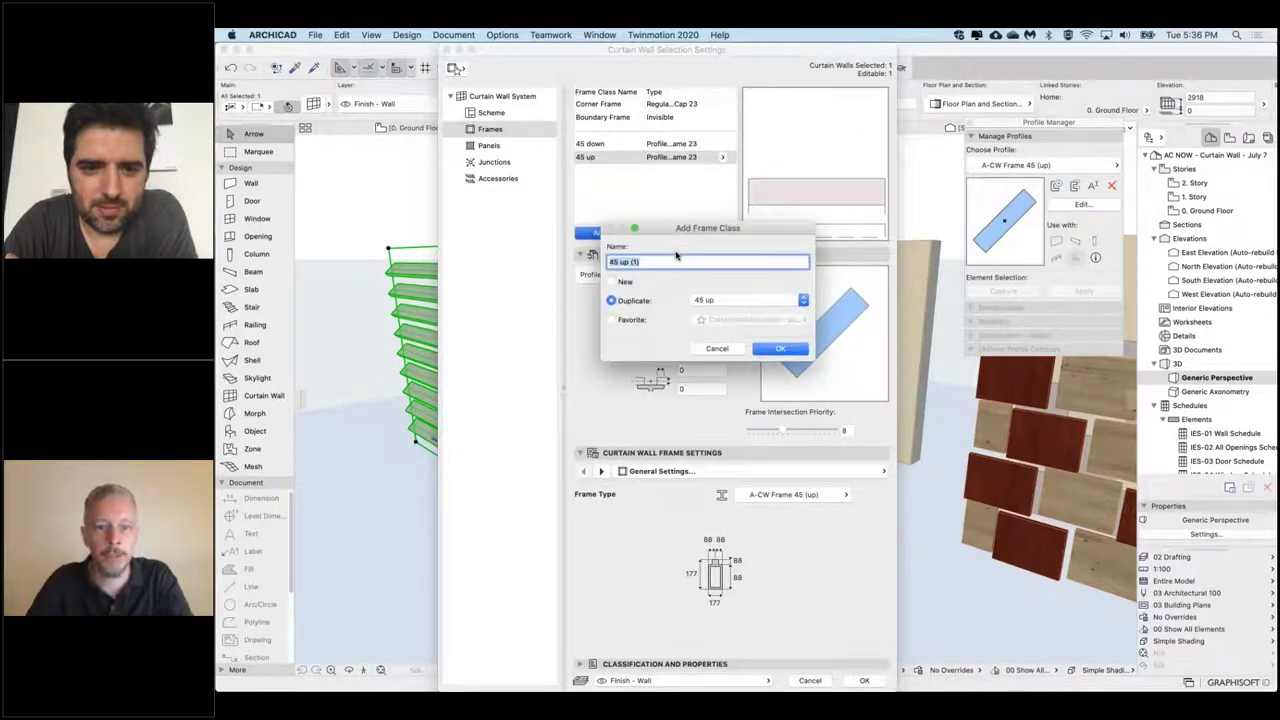
type("30")
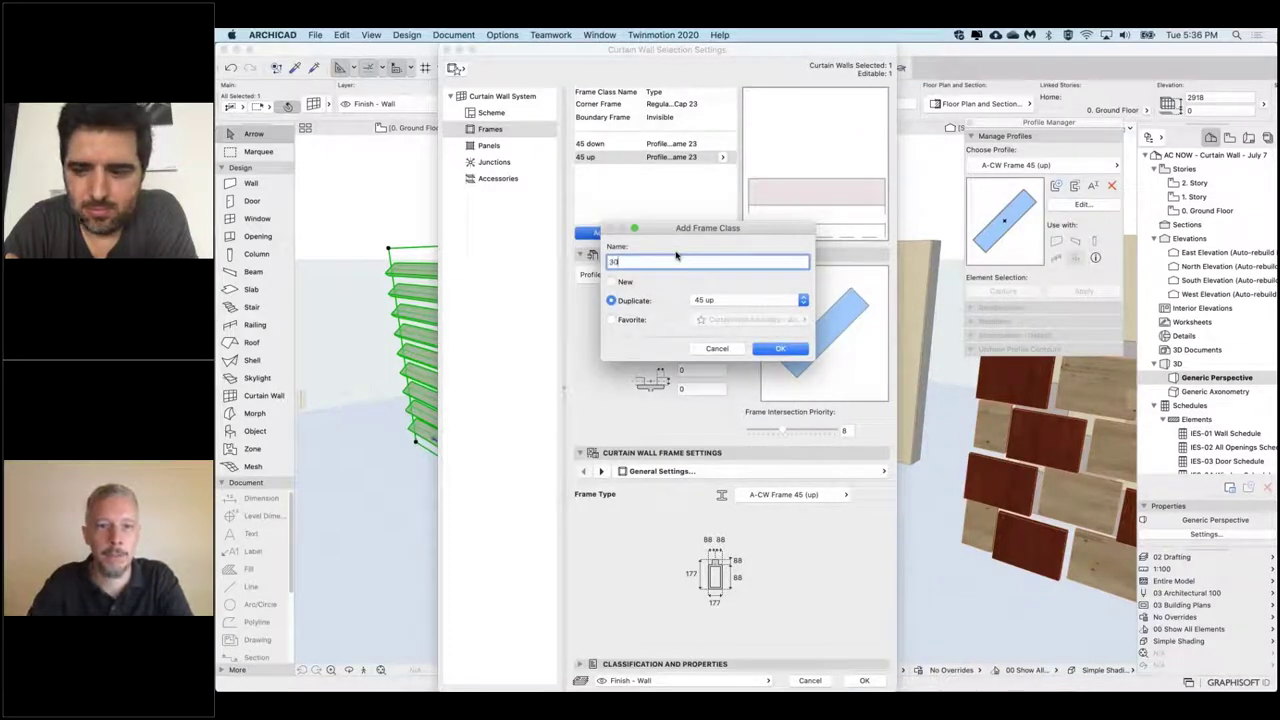
key("Return")
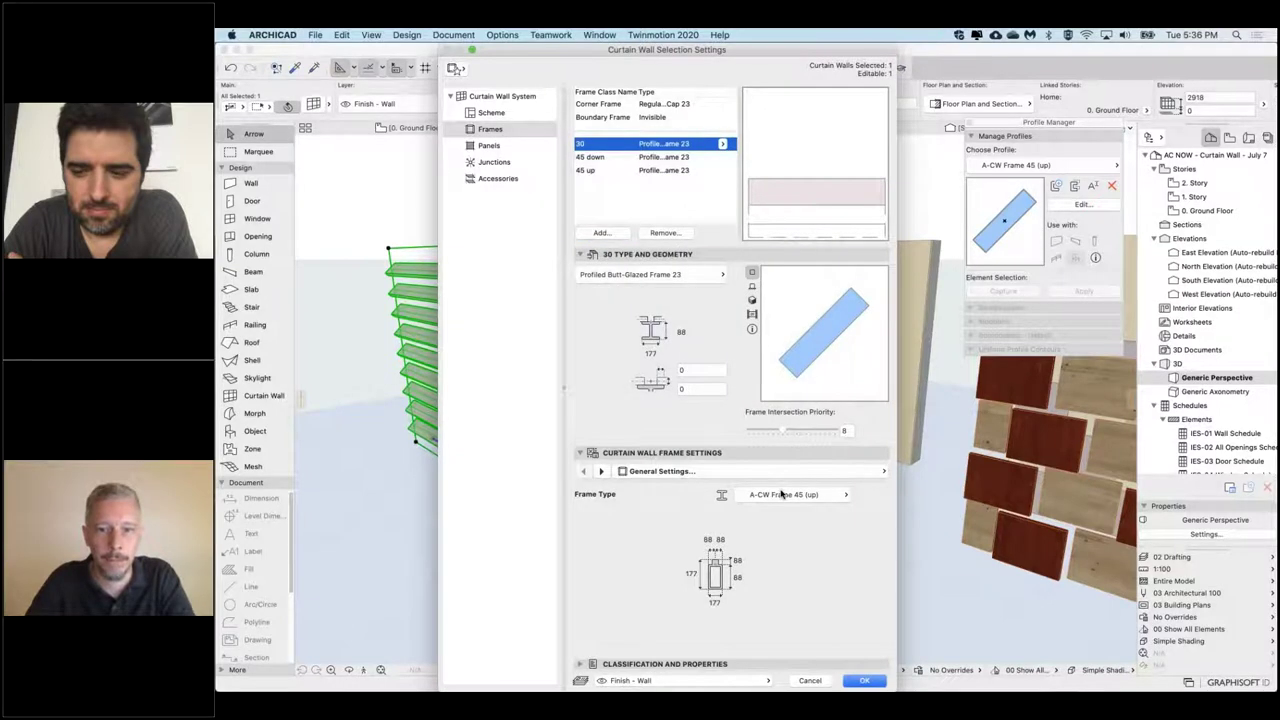
left_click(782, 494)
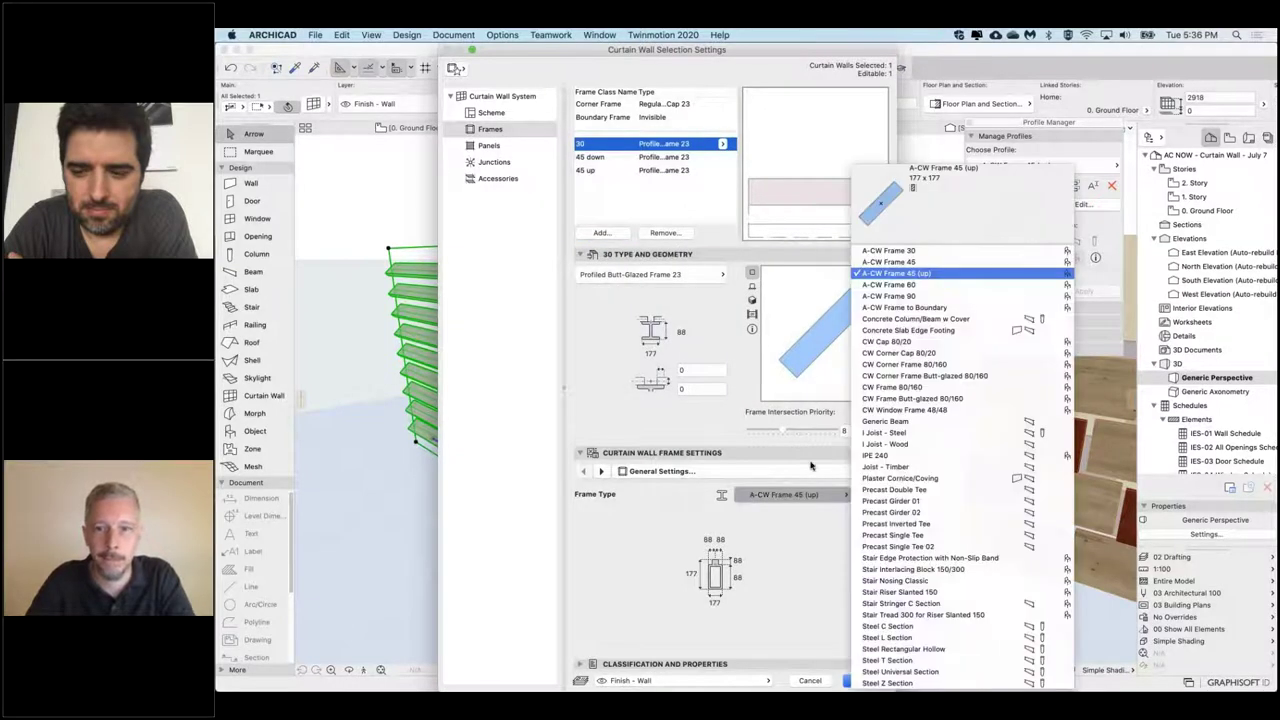
left_click(930, 255)
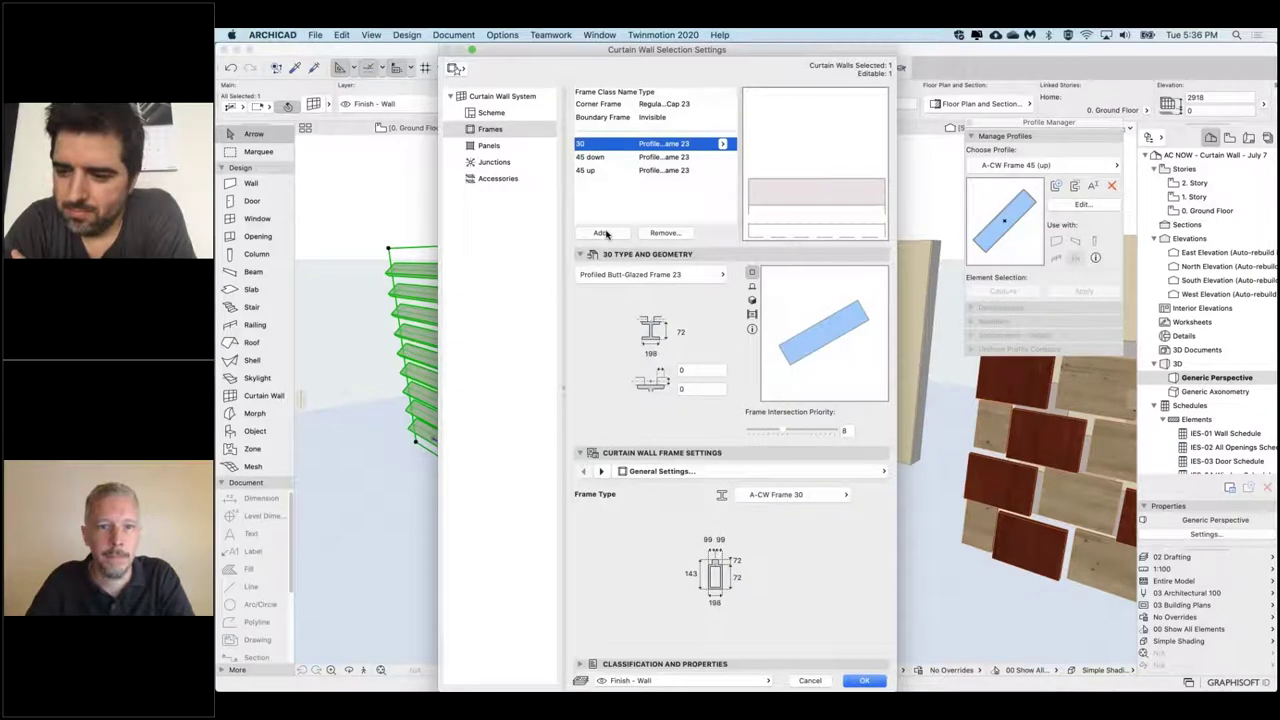
Step: Add a frame class named 60 as a duplicate of 30 and assign it the A-CW Frame 60 profile
left_click(601, 233)
type("80")
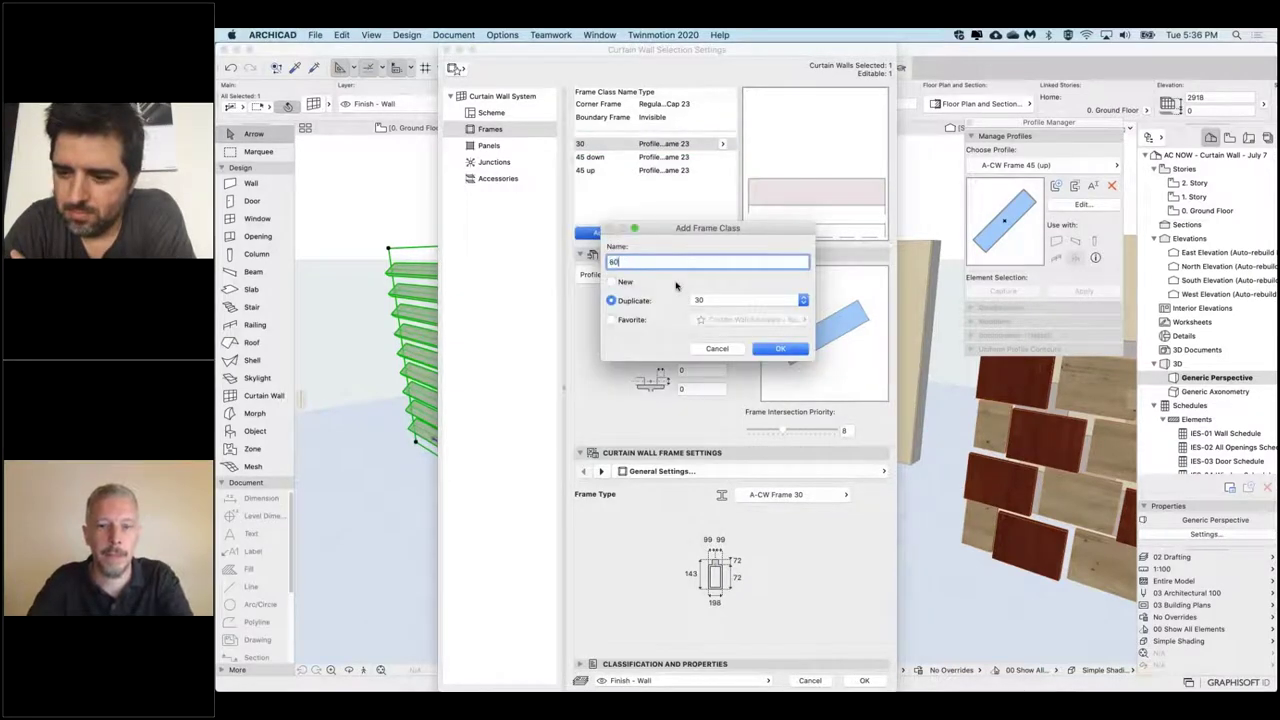
key("Return")
left_click(785, 494)
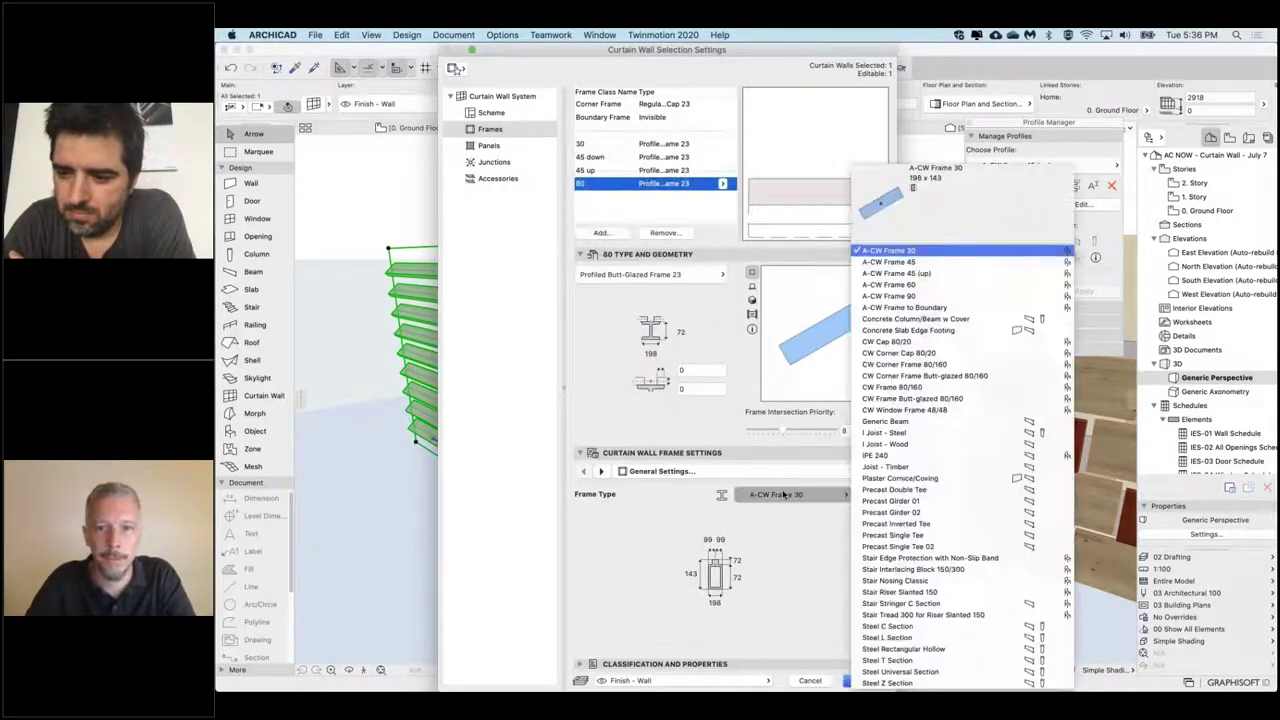
left_click(928, 284)
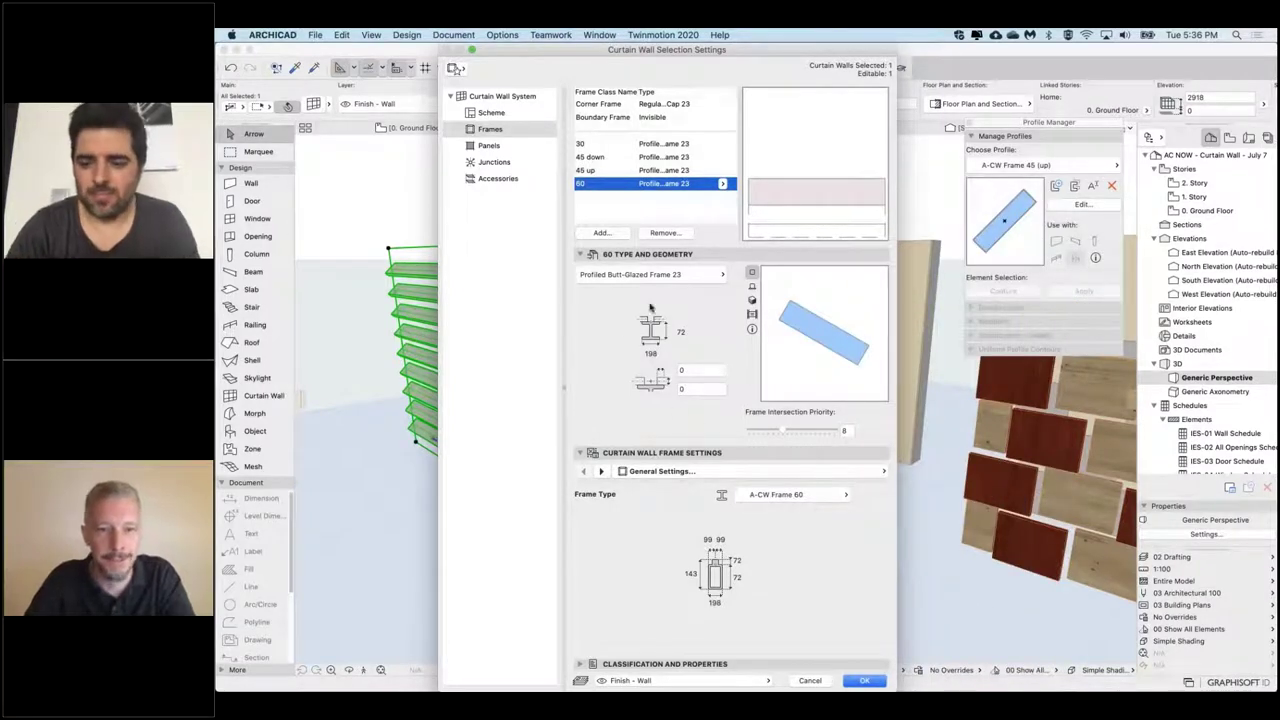
Step: Add a frame class named horziontal as a duplicate of 60 and assign it the A-CW Frame 90 profile
left_click(600, 233)
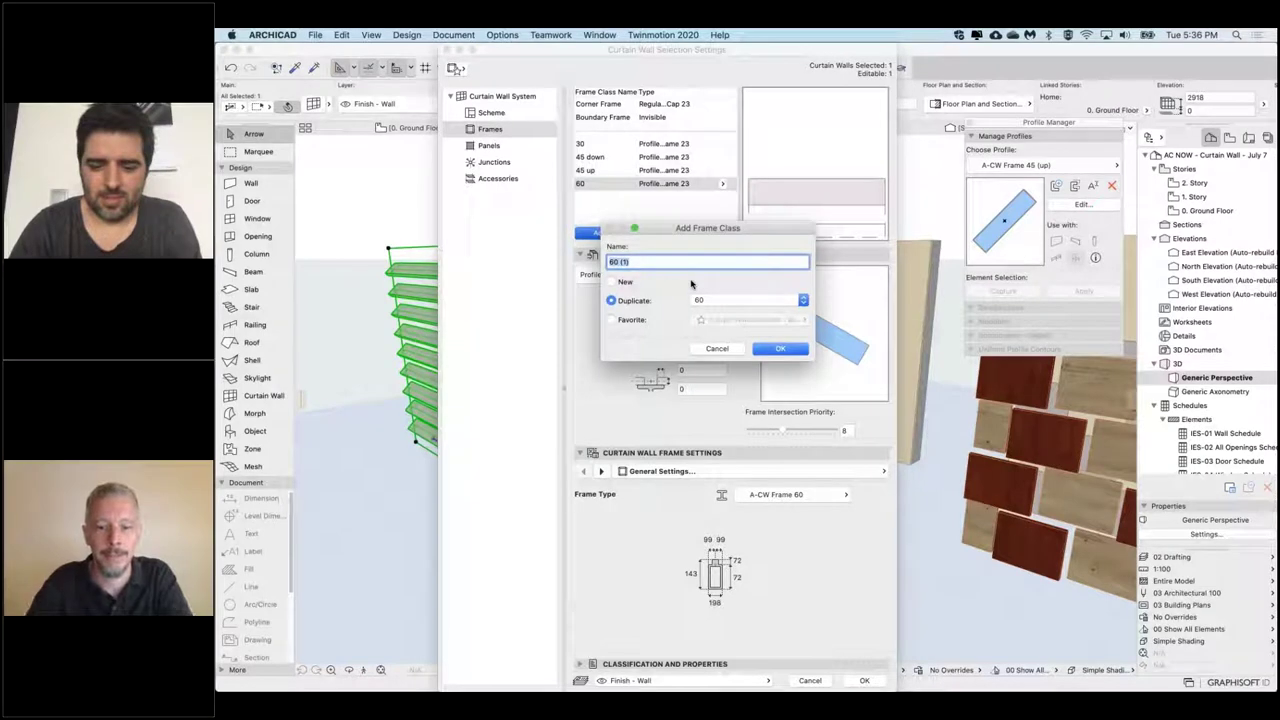
key("BackSpace")
type("horziontal")
key("Return")
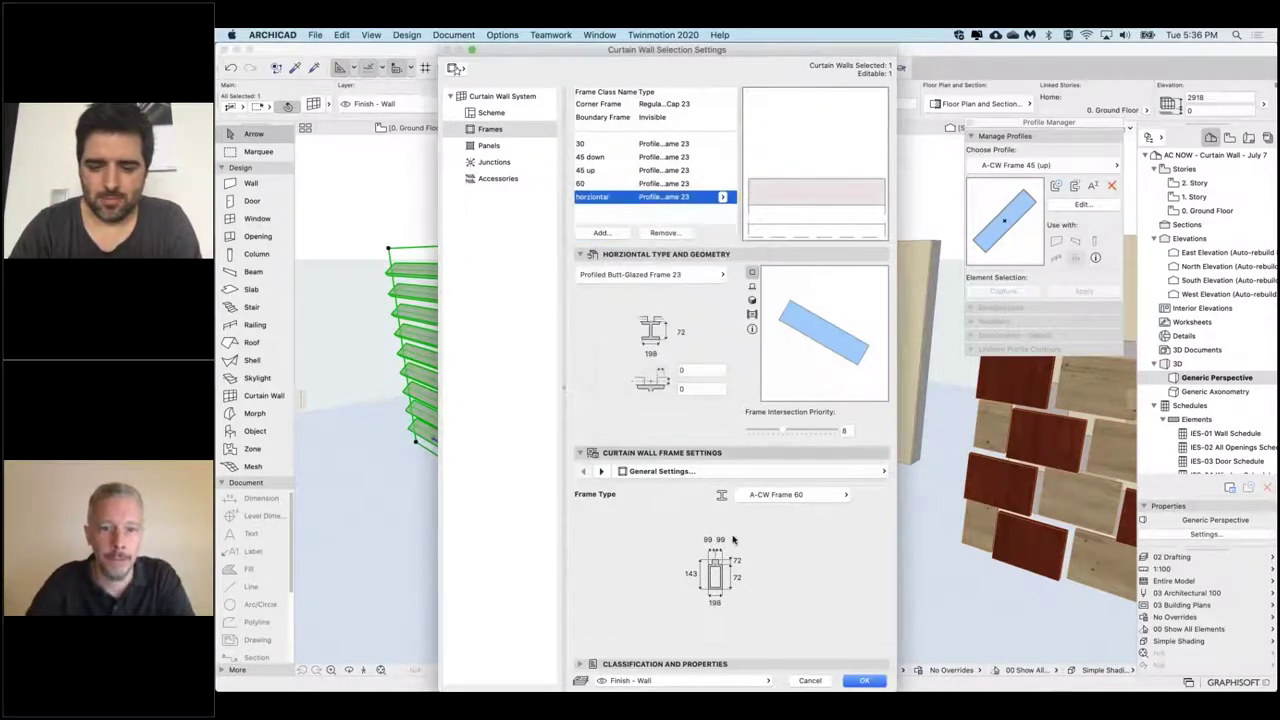
left_click(771, 497)
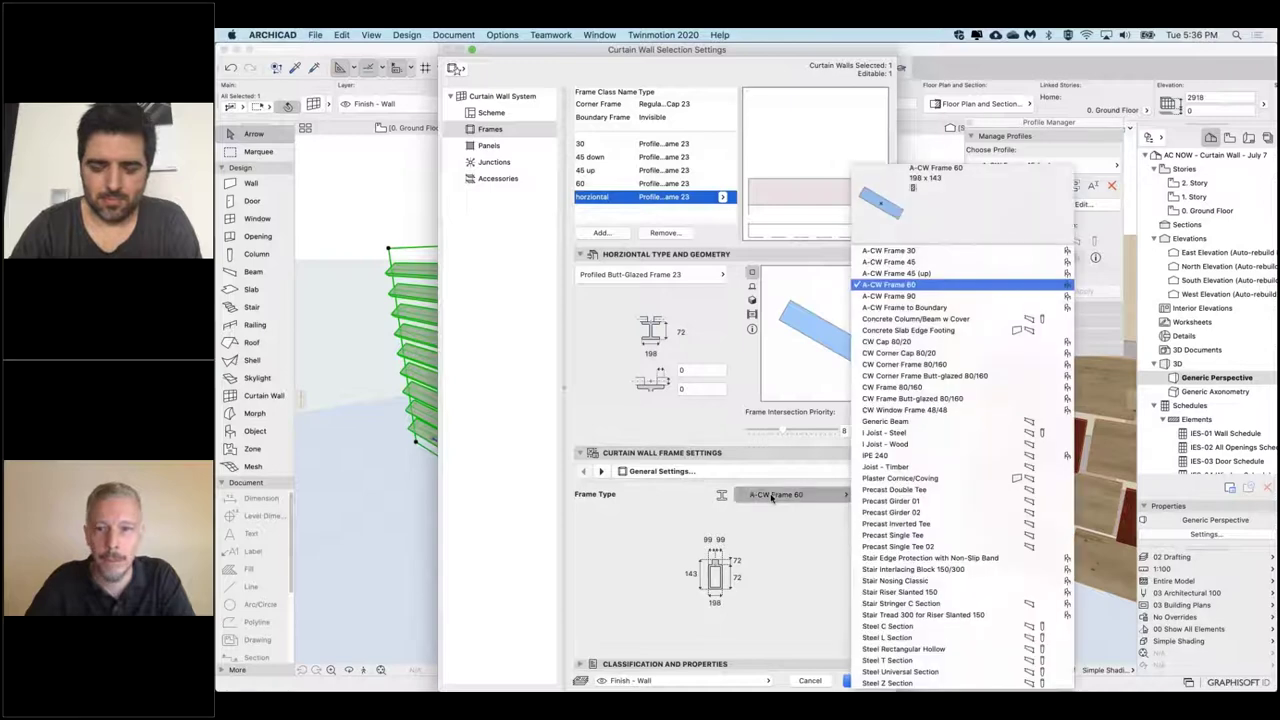
left_click(928, 296)
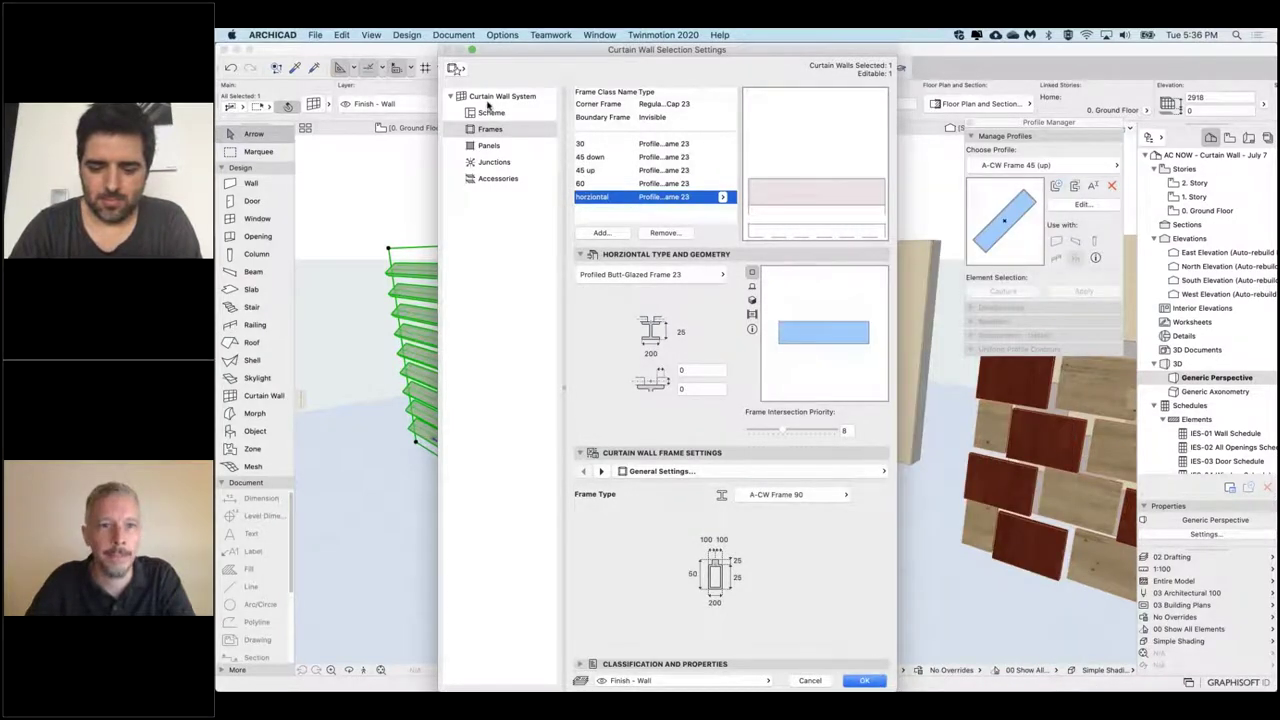
Step: Add five rows of 300 height to the curtain wall scheme's grid pattern, making six rows
left_click(489, 114)
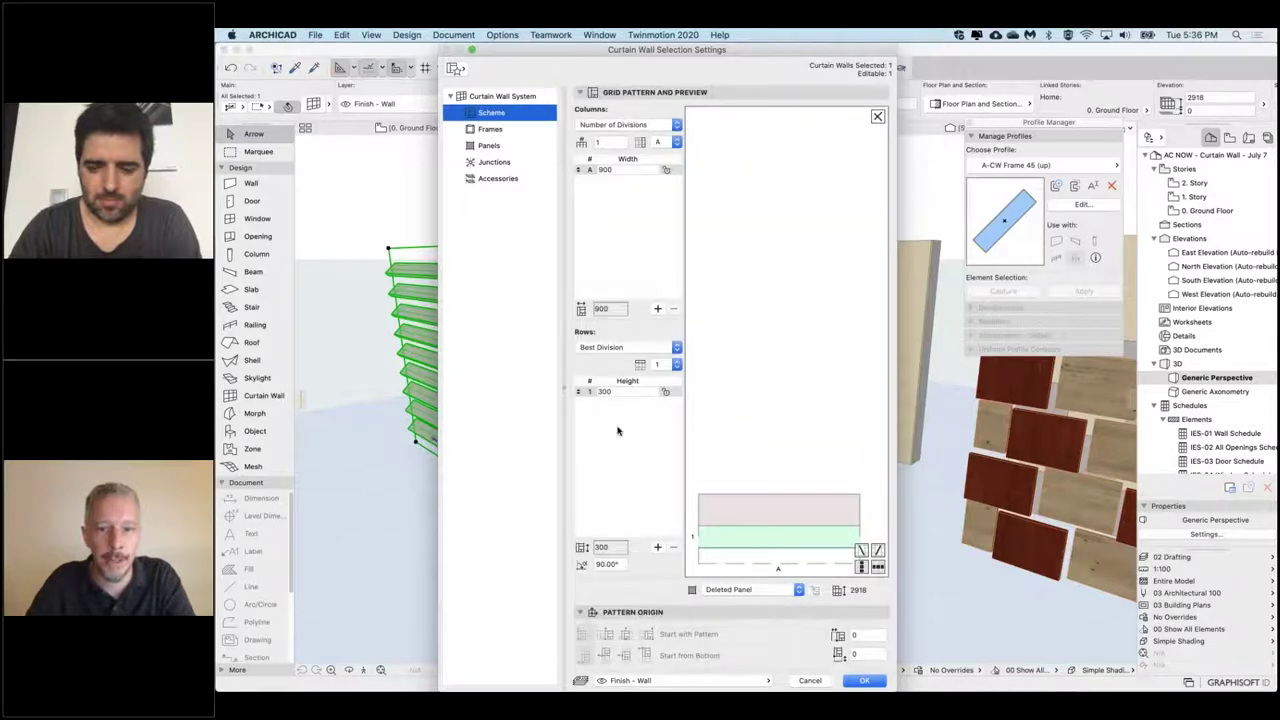
left_click(657, 547)
left_click(657, 547)
left_click(657, 547)
left_click(657, 547)
left_click(657, 547)
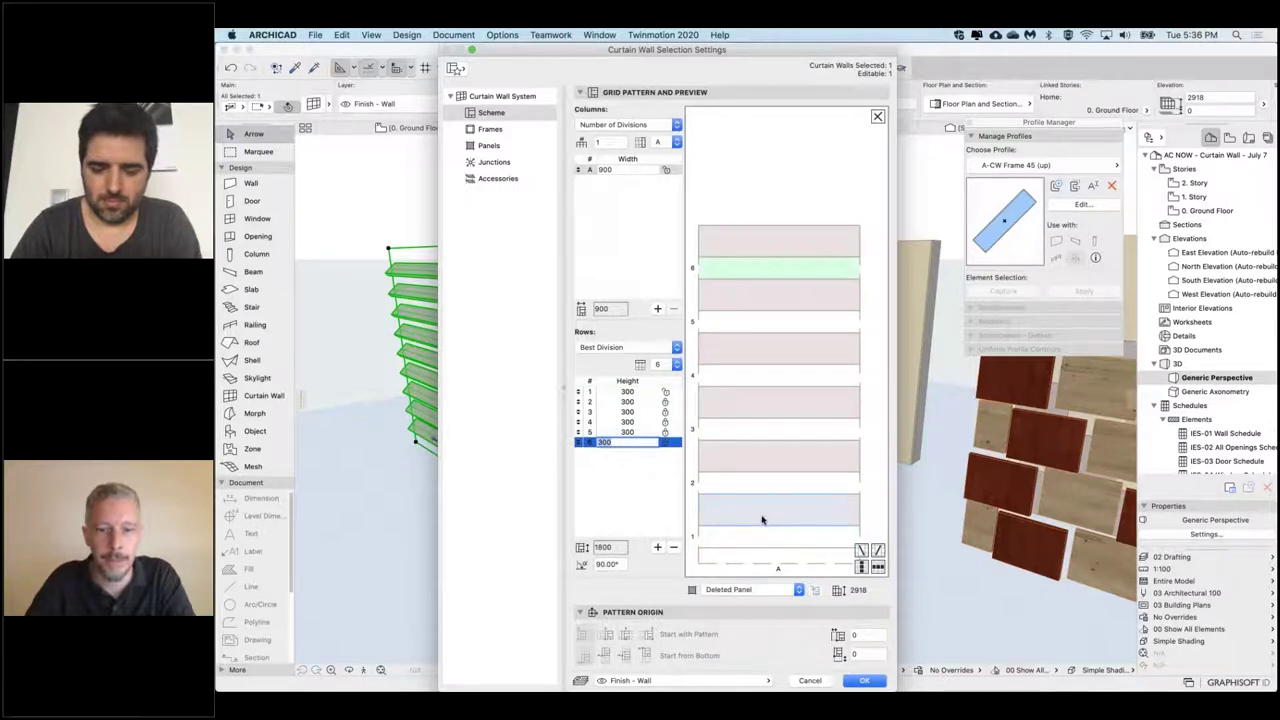
Step: Assign the 60 frame class to the frame above row 2 in the scheme's grid pattern
left_click(764, 522)
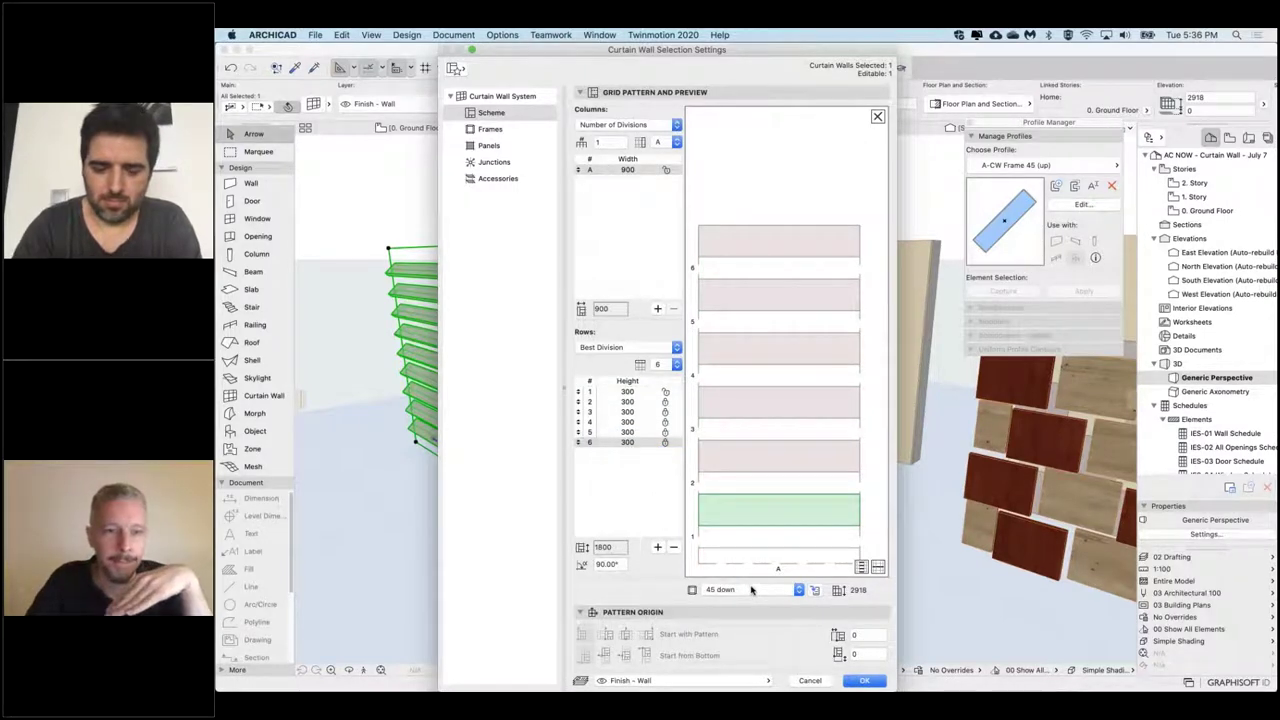
left_click(760, 458)
left_click(743, 590)
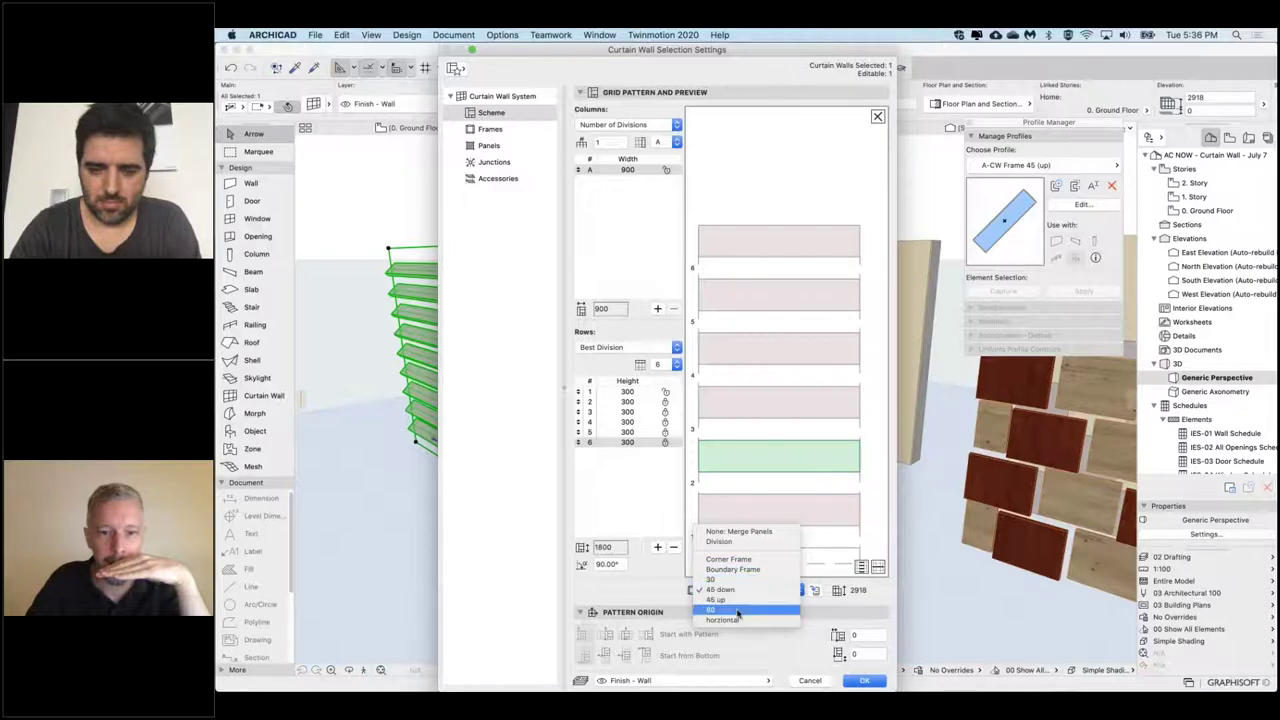
left_click(738, 611)
Step: Assign the horziontal frame class to the frame above row 3 in the scheme's grid pattern
left_click(769, 412)
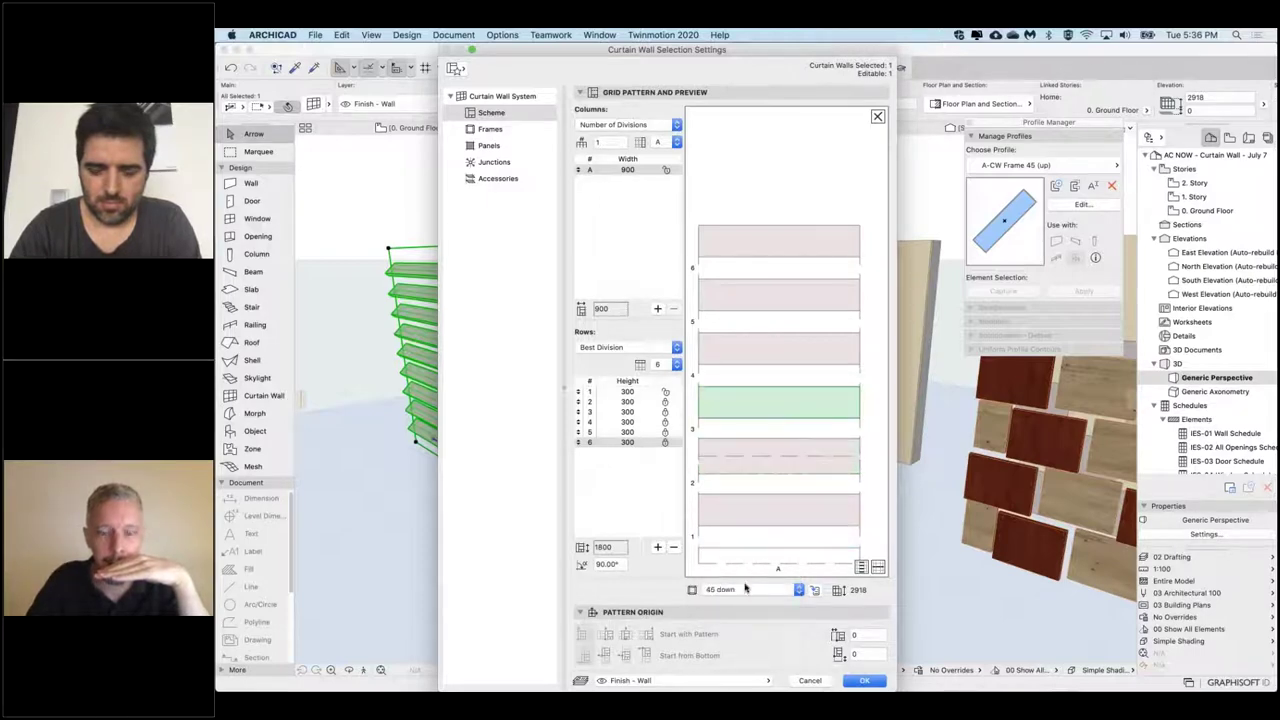
left_click(758, 512)
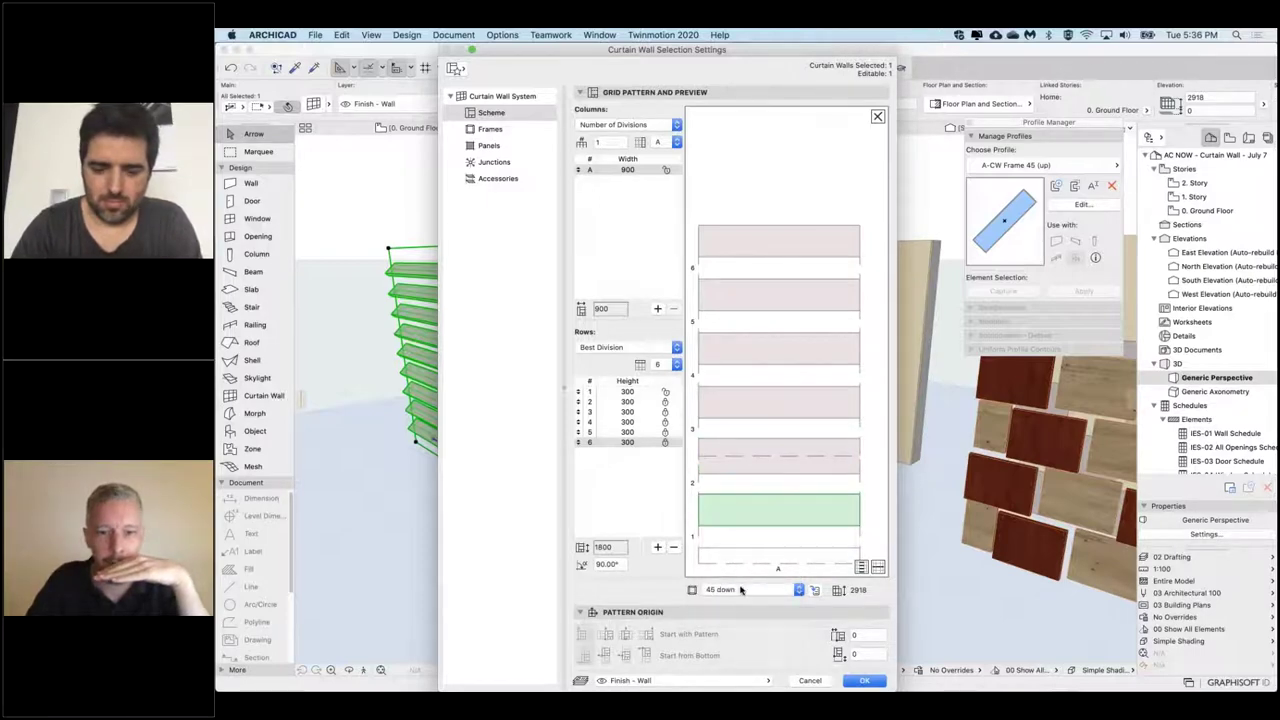
left_click(775, 445)
left_click(763, 412)
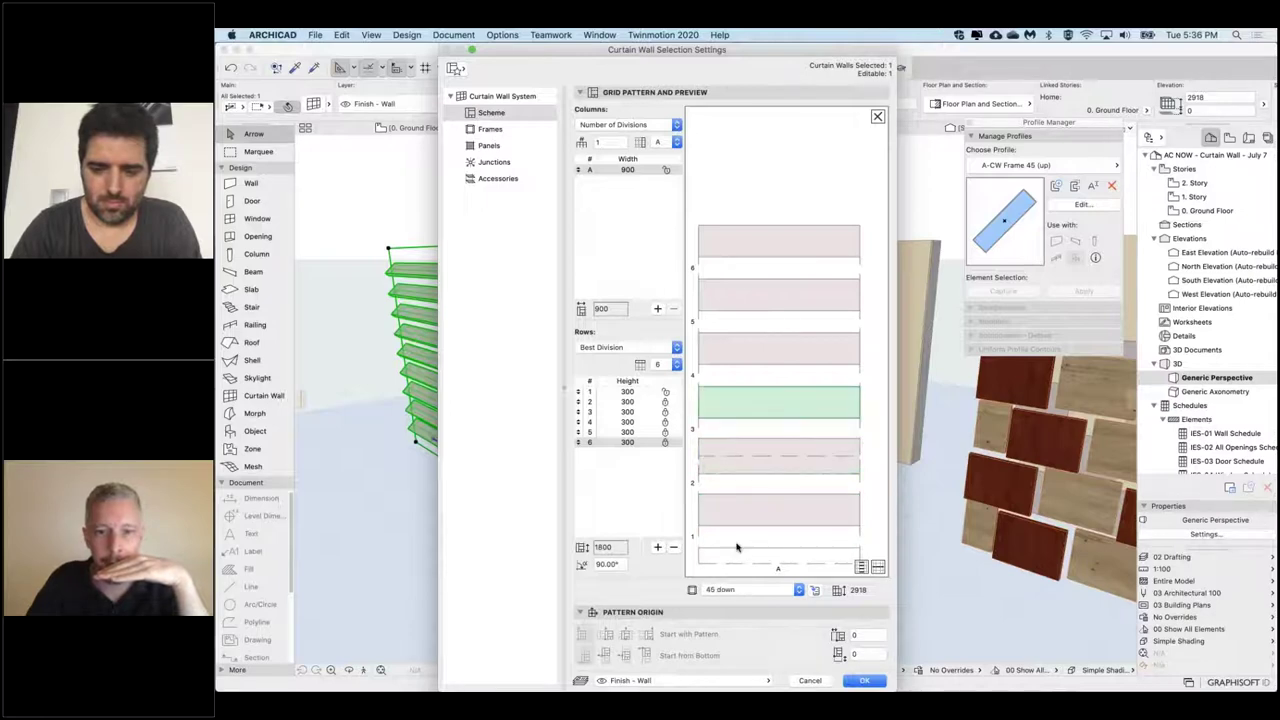
left_click(736, 590)
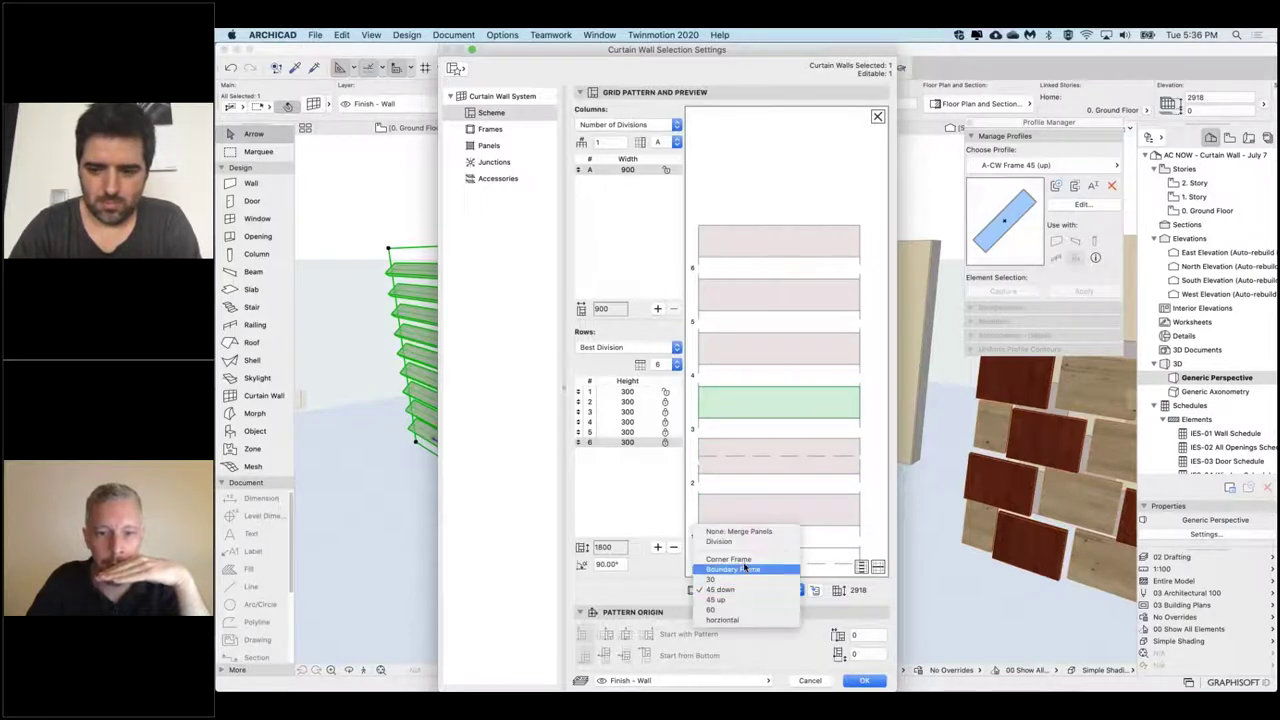
left_click(738, 620)
Step: Choose the frame classes for the frames above rows 4 and 5 in the grid pattern
left_click(771, 342)
left_click(743, 589)
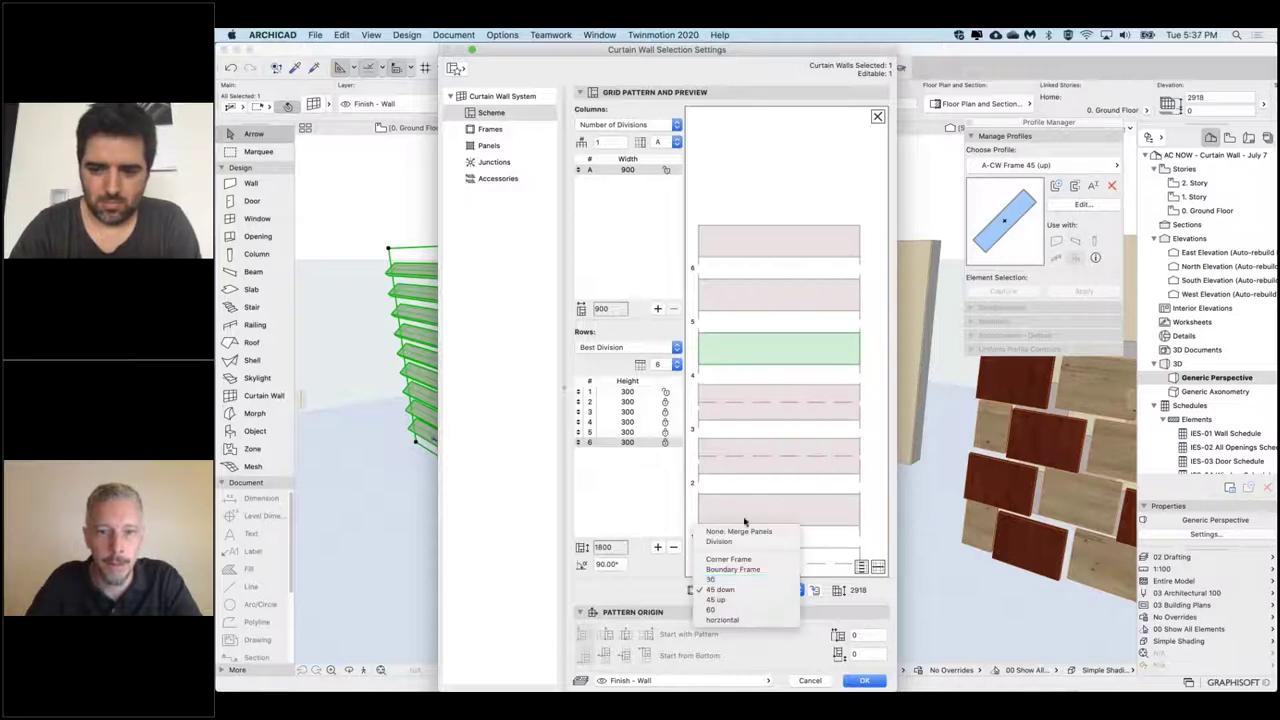
left_click(735, 589)
left_click(769, 292)
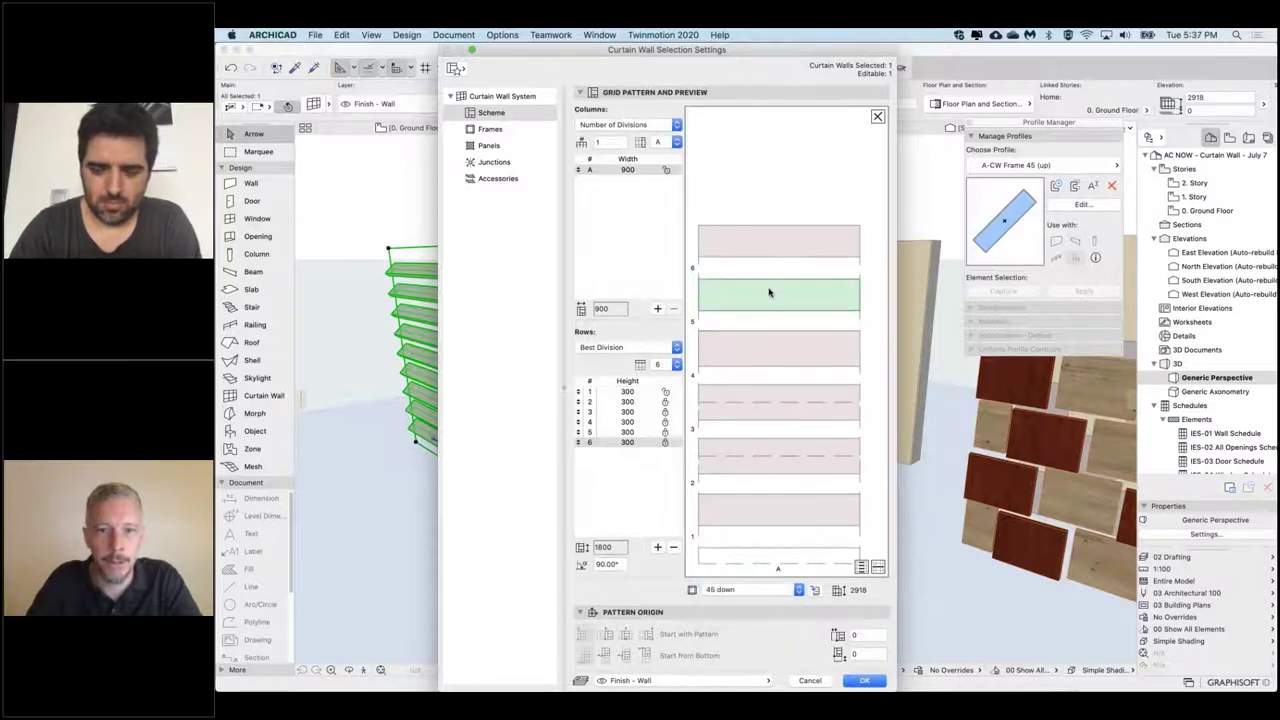
left_click(737, 589)
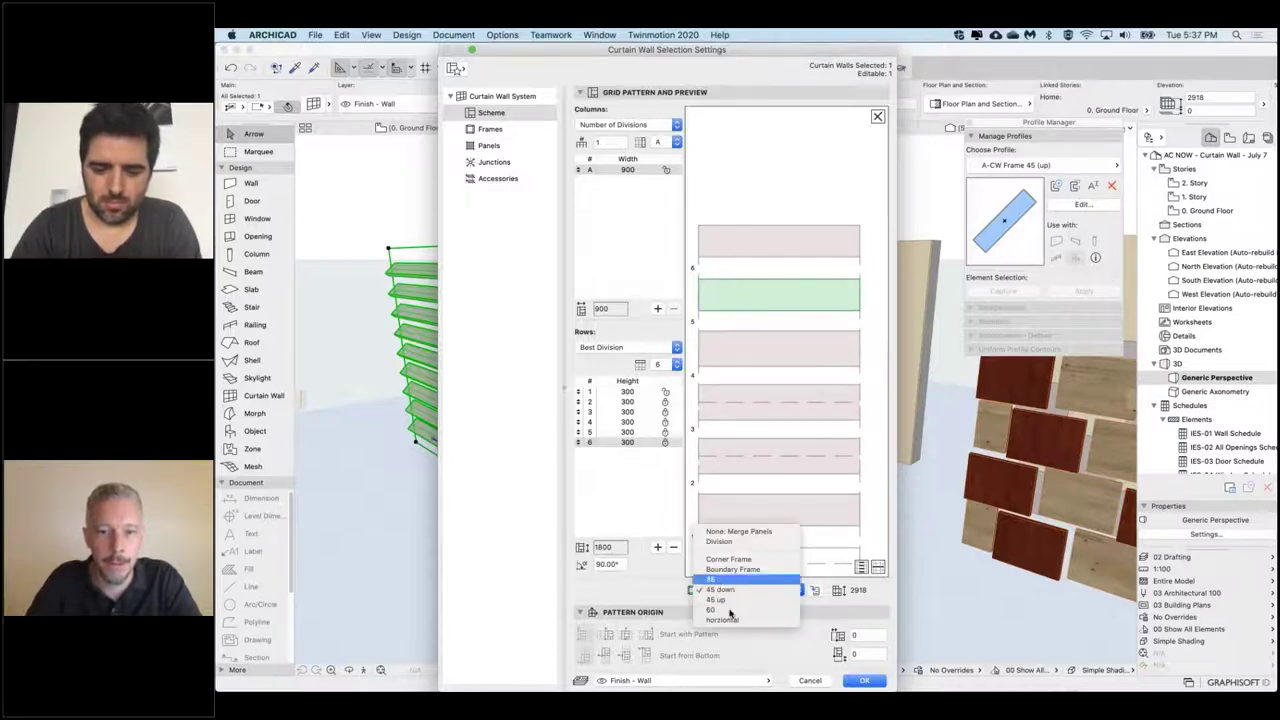
left_click(751, 323)
Step: Remove row 6 from the scheme's grid pattern and apply the curtain wall settings
left_click(778, 244)
left_click(606, 444)
left_click(673, 547)
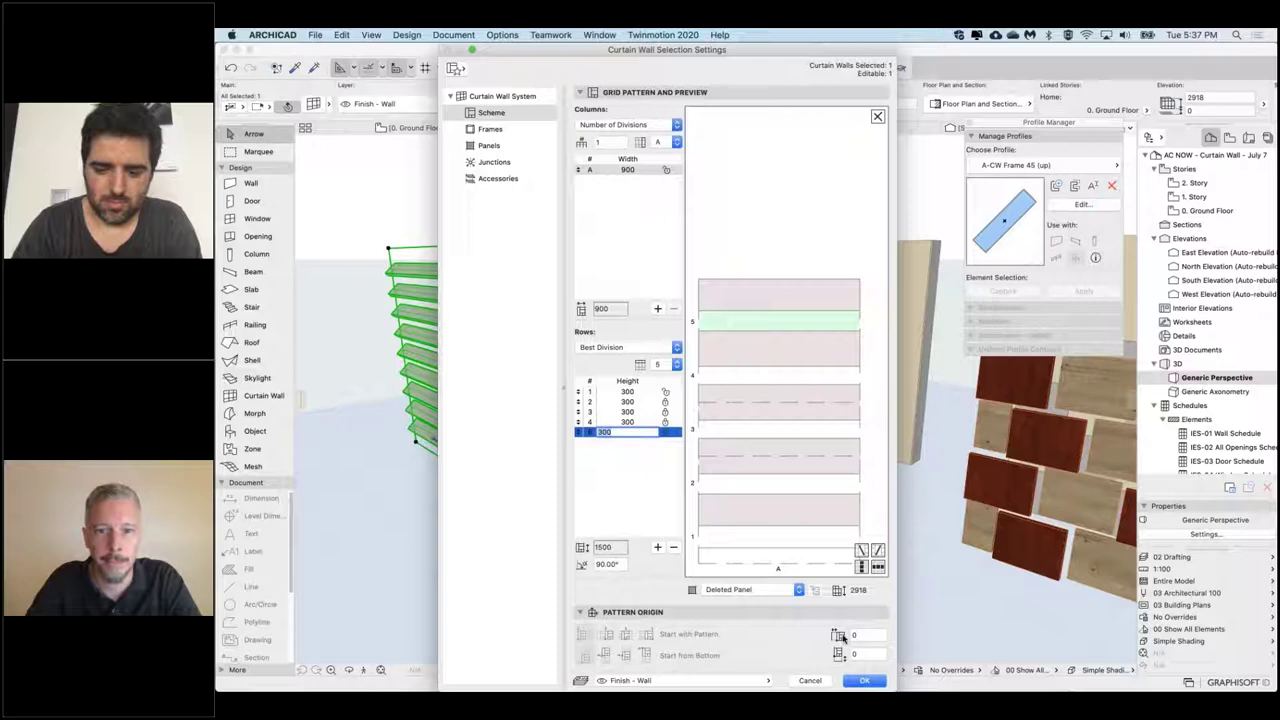
left_click(866, 681)
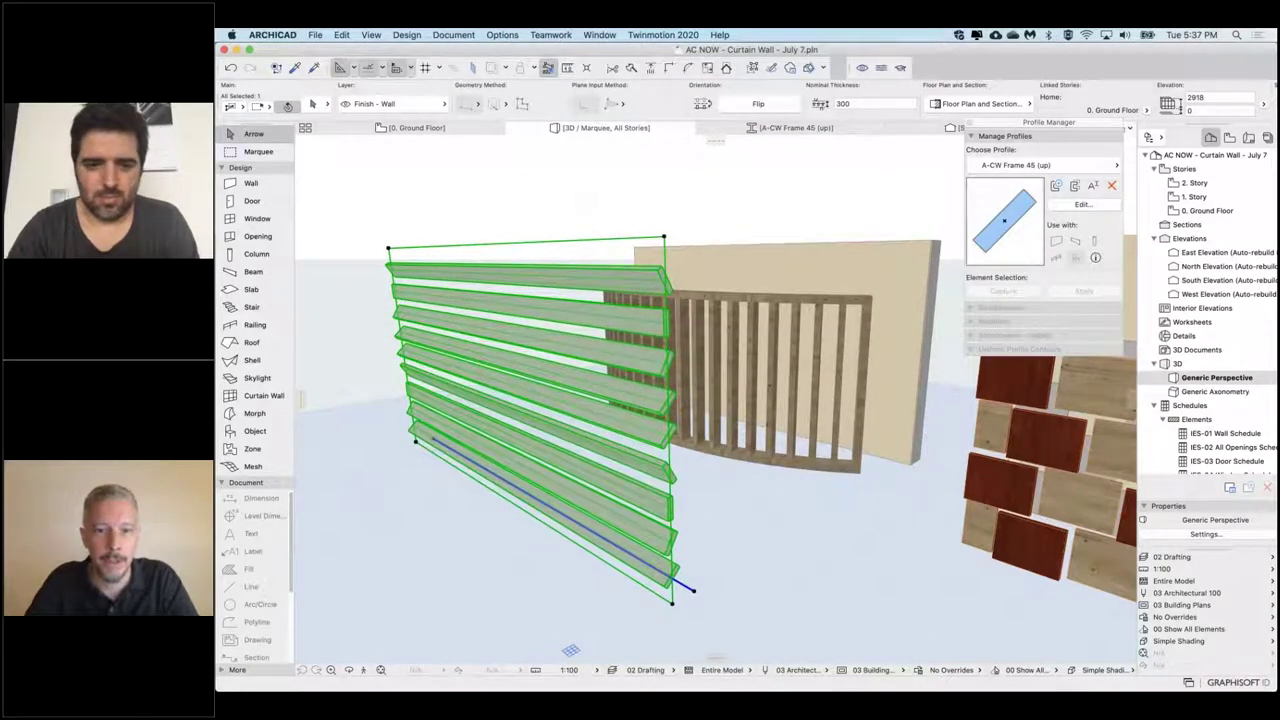
Step: Stretch the top edge of the louvered curtain wall upward to a height of about 4702
scroll(617, 385, "up", 10)
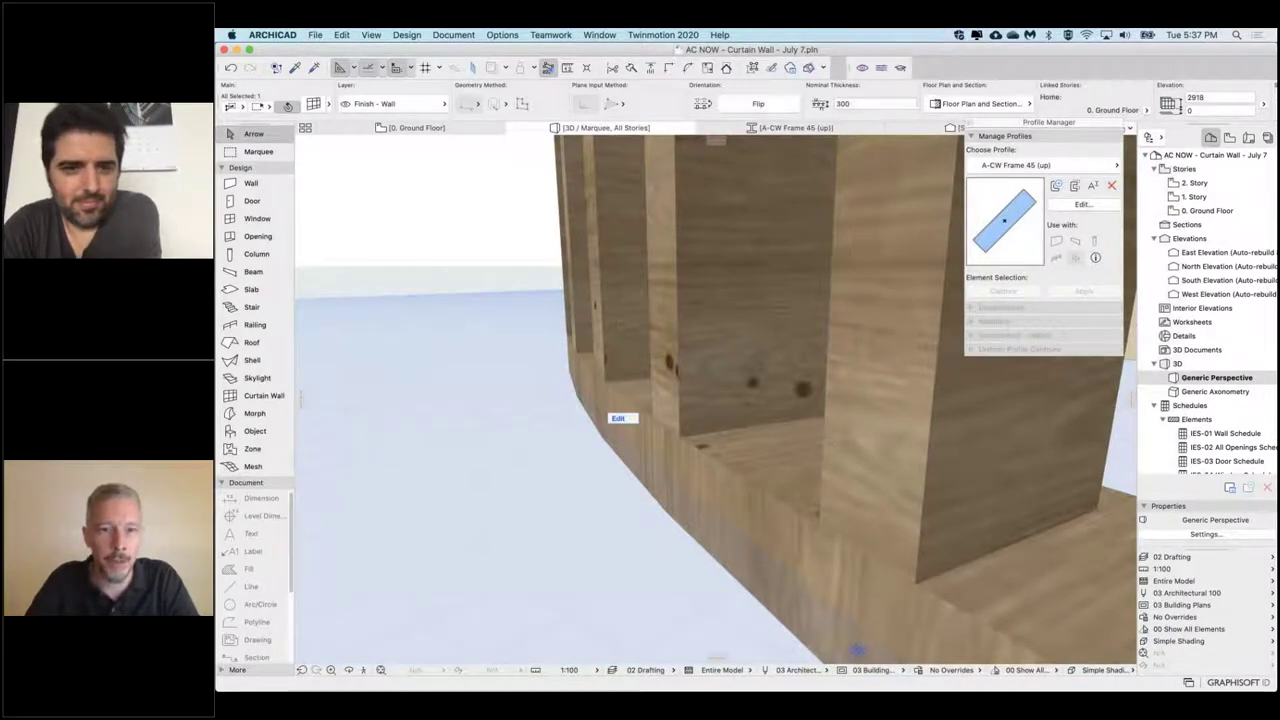
scroll(489, 460, "down", 10)
mouse_move(489, 460)
middle_mouse_down("shift")
mouse_move(590, 435)
mouse_move(650, 400)
mouse_move(435, 460)
mouse_move(487, 470)
middle_mouse_up("shift")
left_click(491, 473)
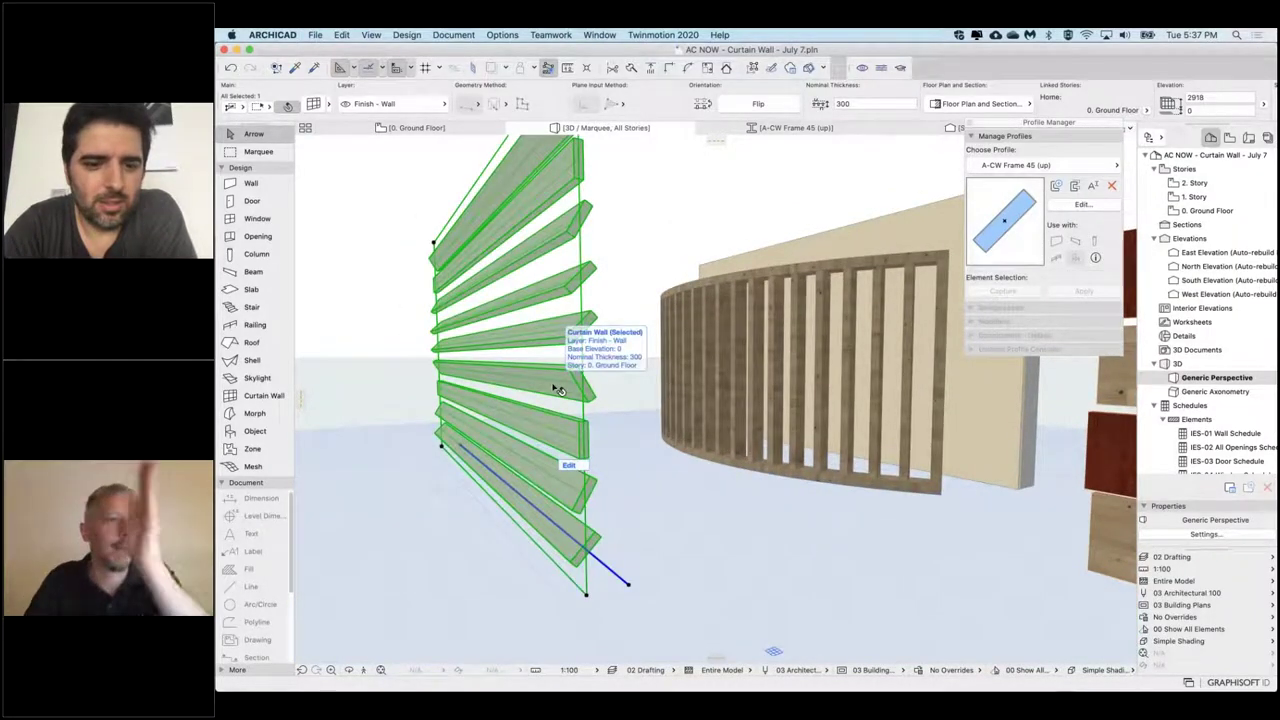
scroll(556, 389, "down", 4)
middle_click_drag(556, 389, 584, 488)
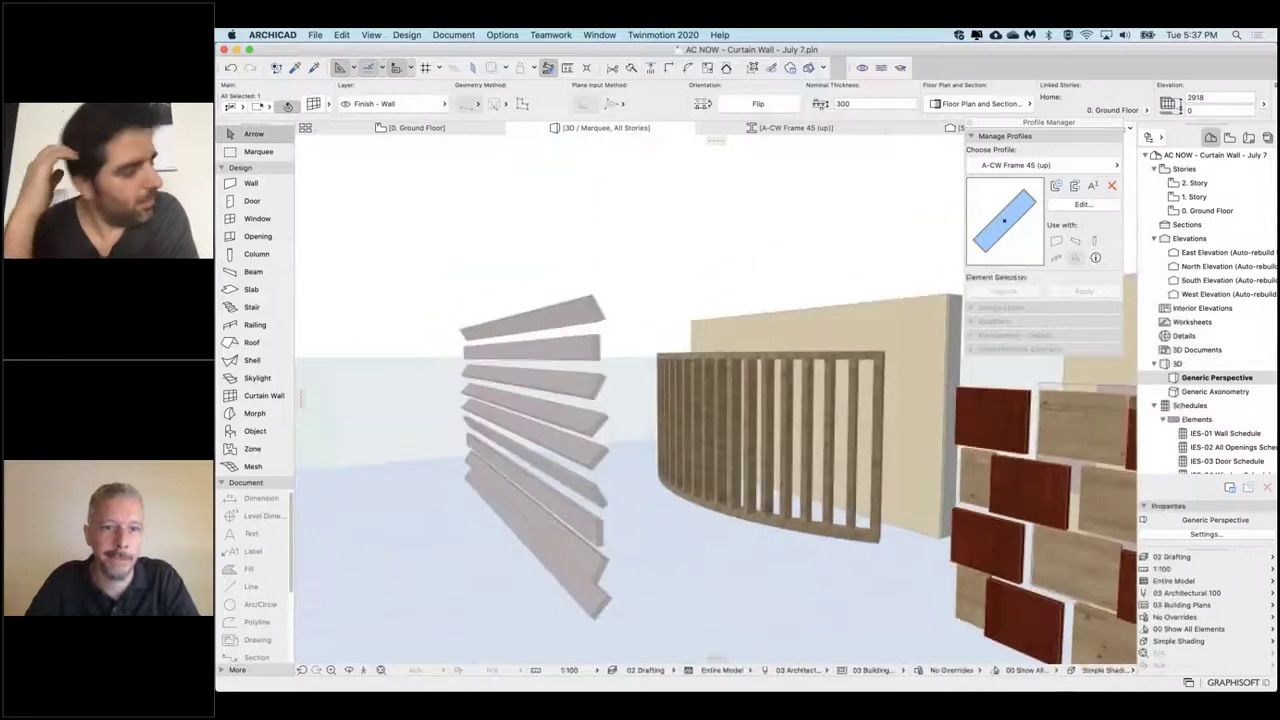
left_click(592, 336)
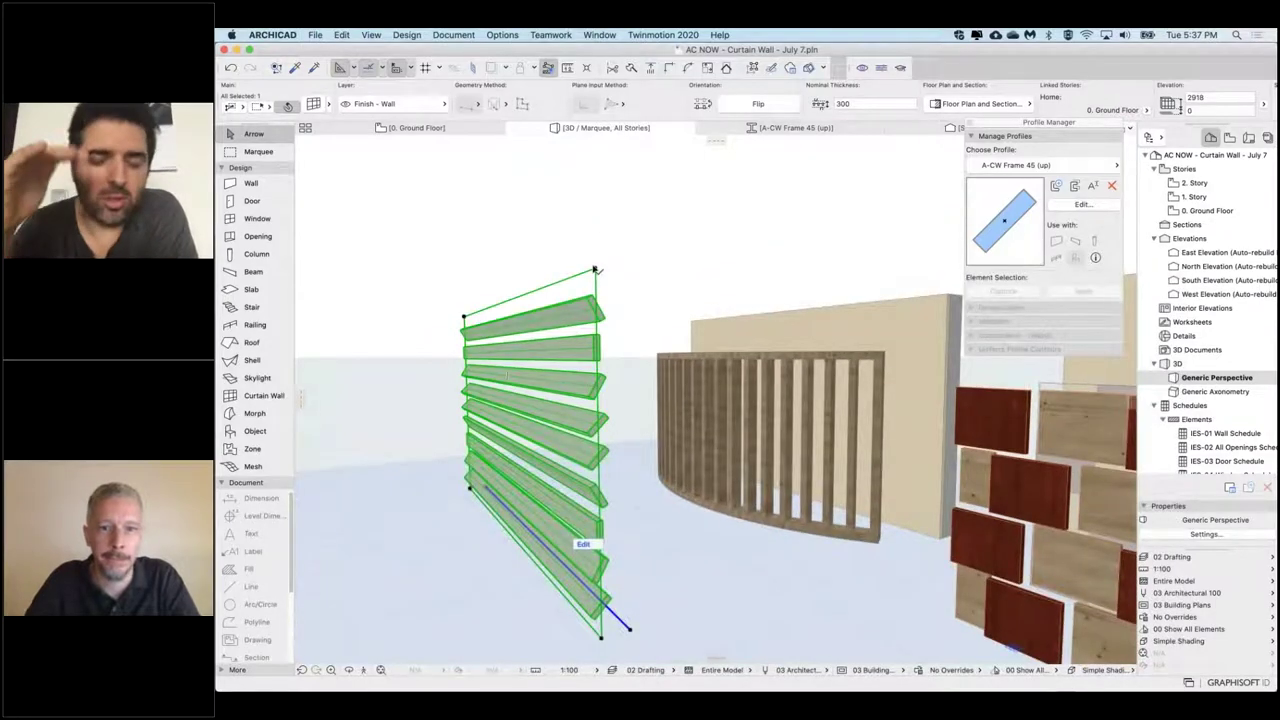
left_click(595, 270)
left_click(620, 282)
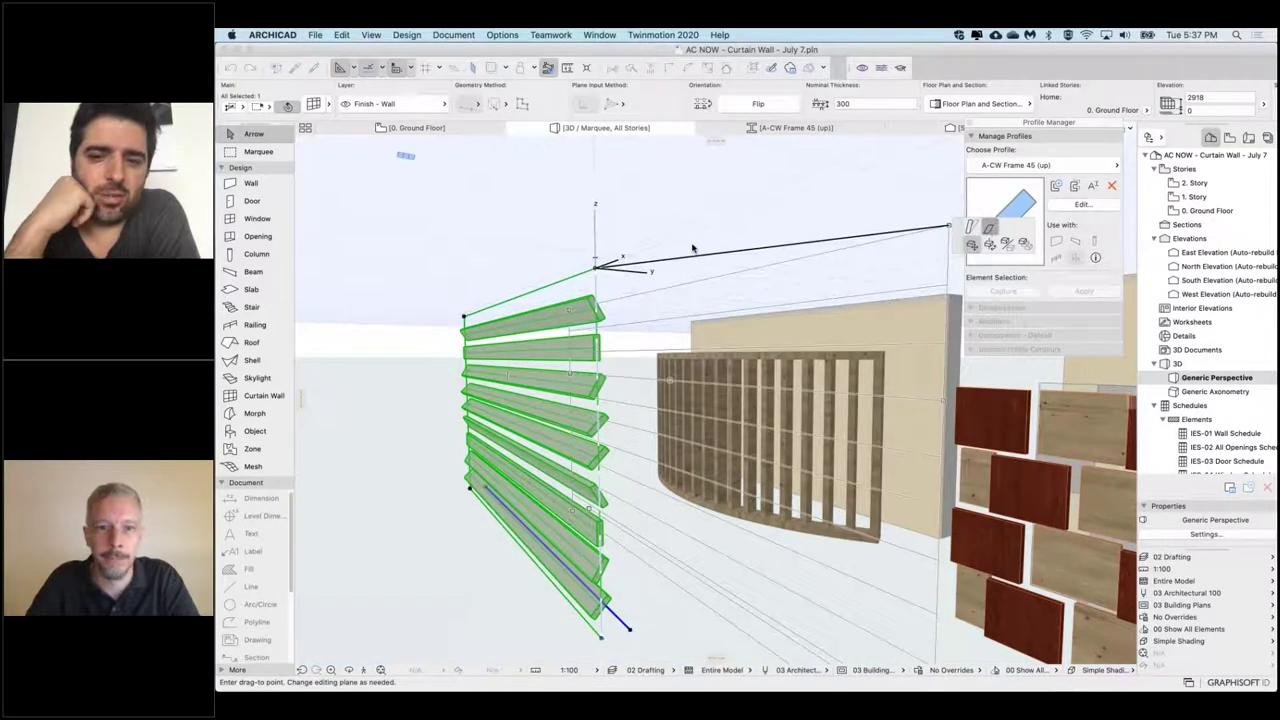
middle_click_drag(599, 146, 595, 220)
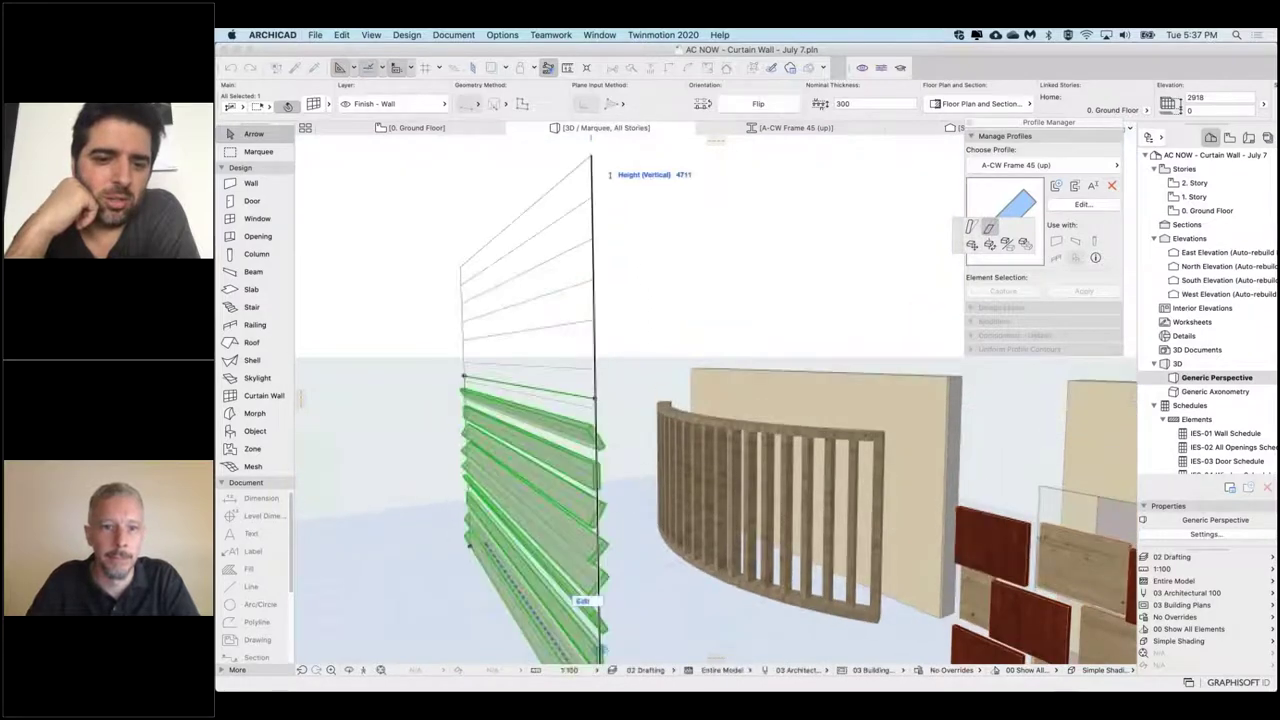
left_click(591, 157)
left_click(646, 260)
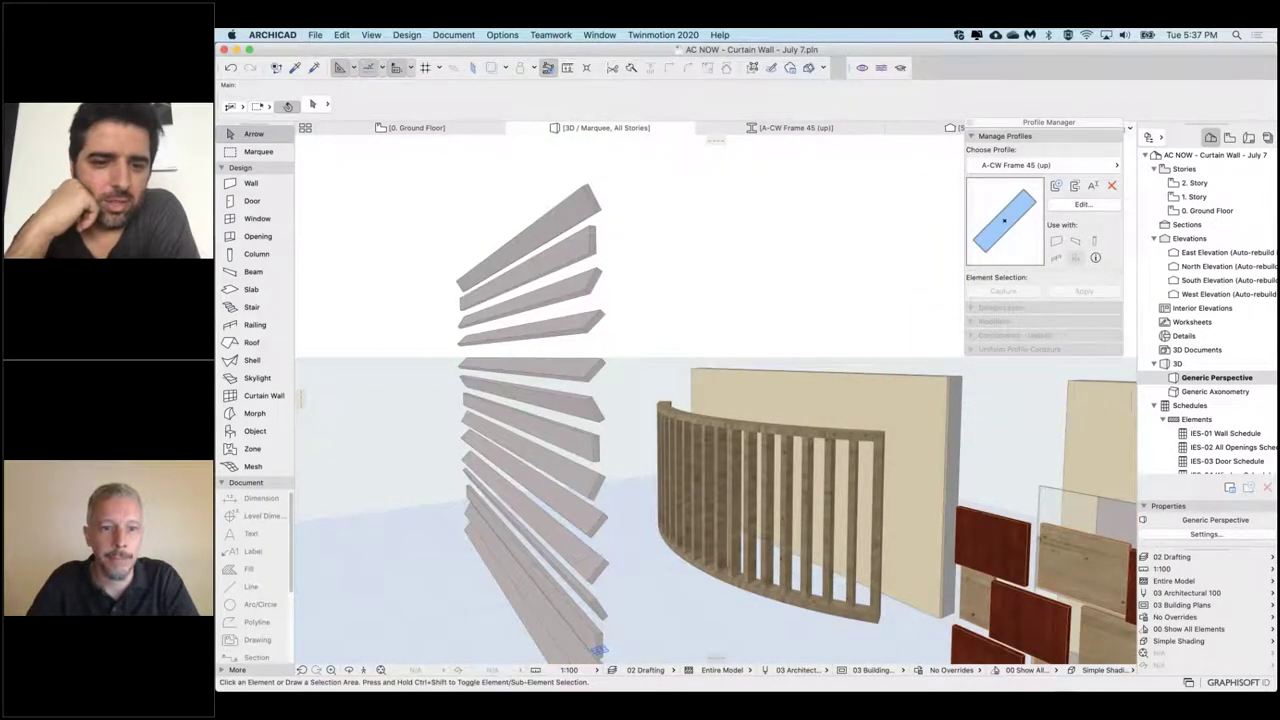
Step: Examine the repeating slat rotations of the louvered curtain wall from several angles
middle_click_drag(620, 440, 645, 418, "shift")
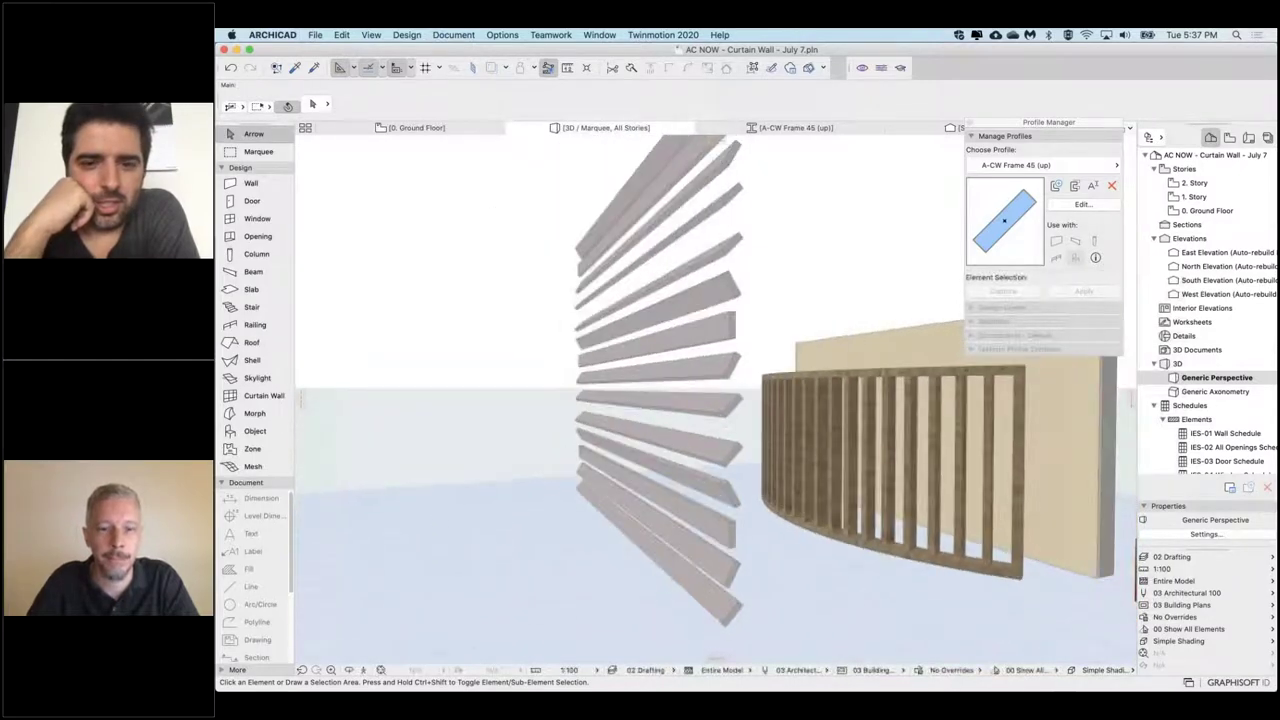
middle_click_drag(475, 402, 552, 398, "shift")
left_click(551, 398)
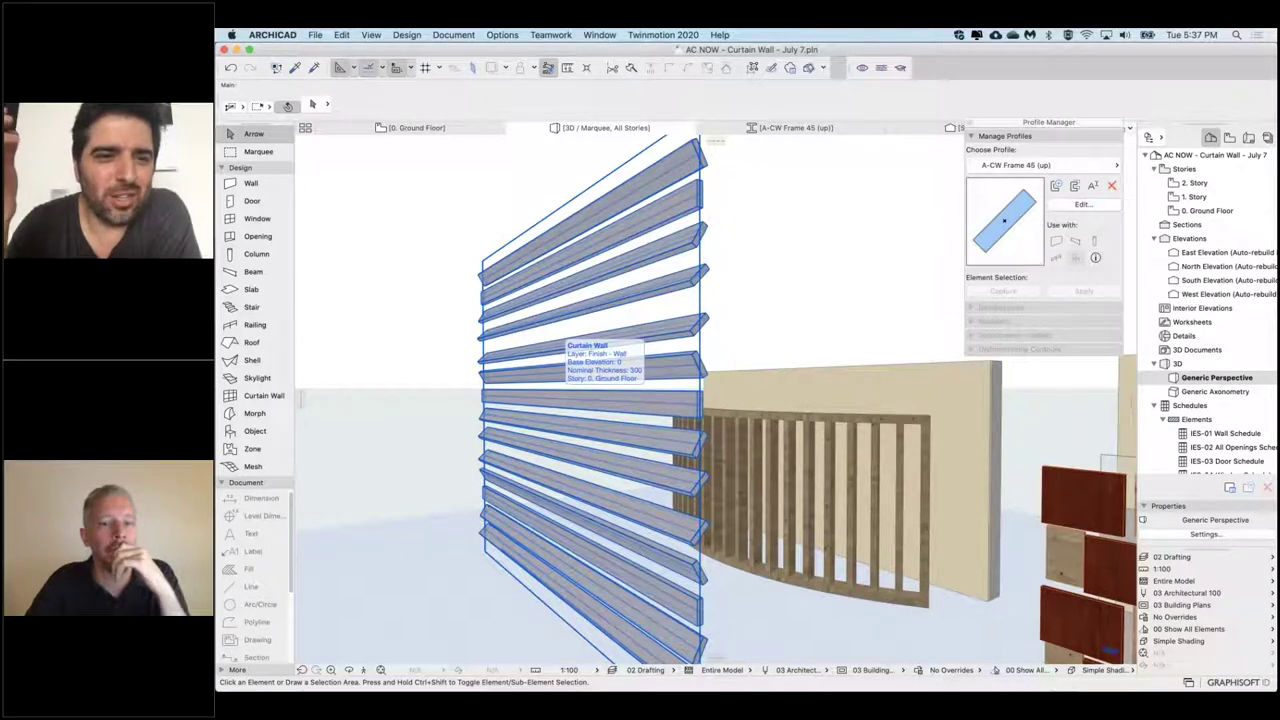
middle_click_drag(551, 398, 539, 357)
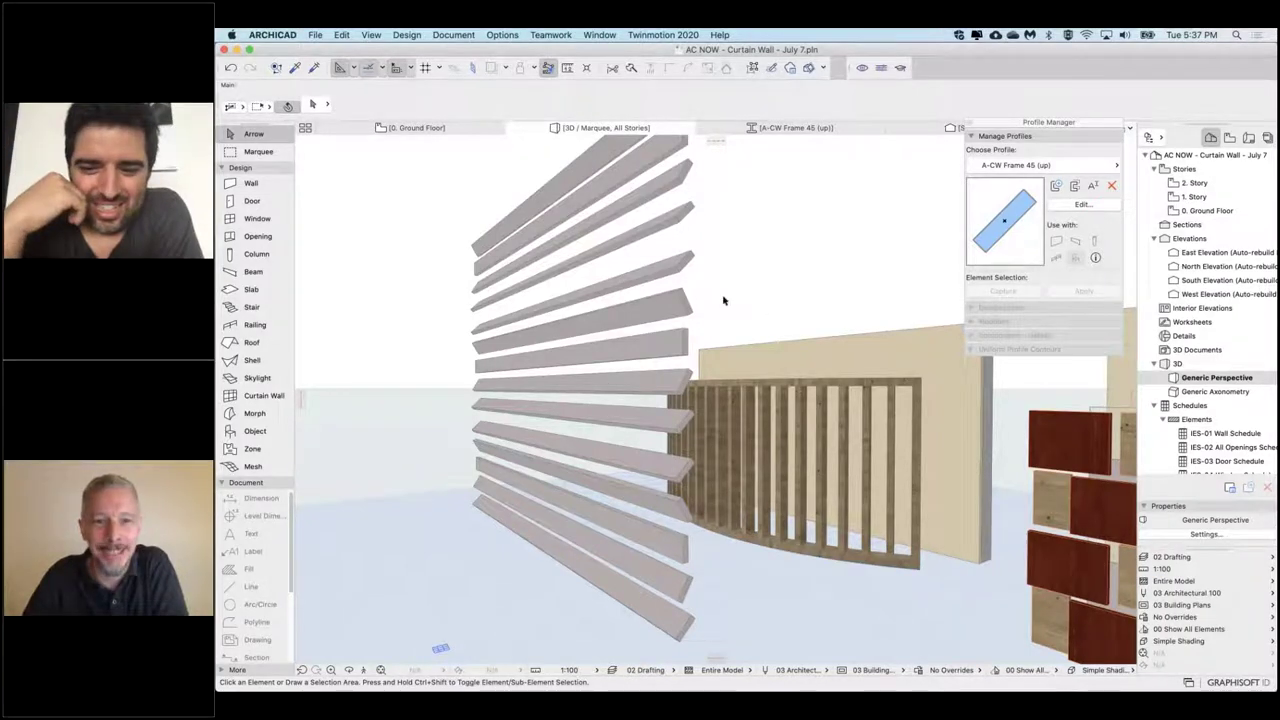
middle_click_drag(724, 300, 670, 305, "shift")
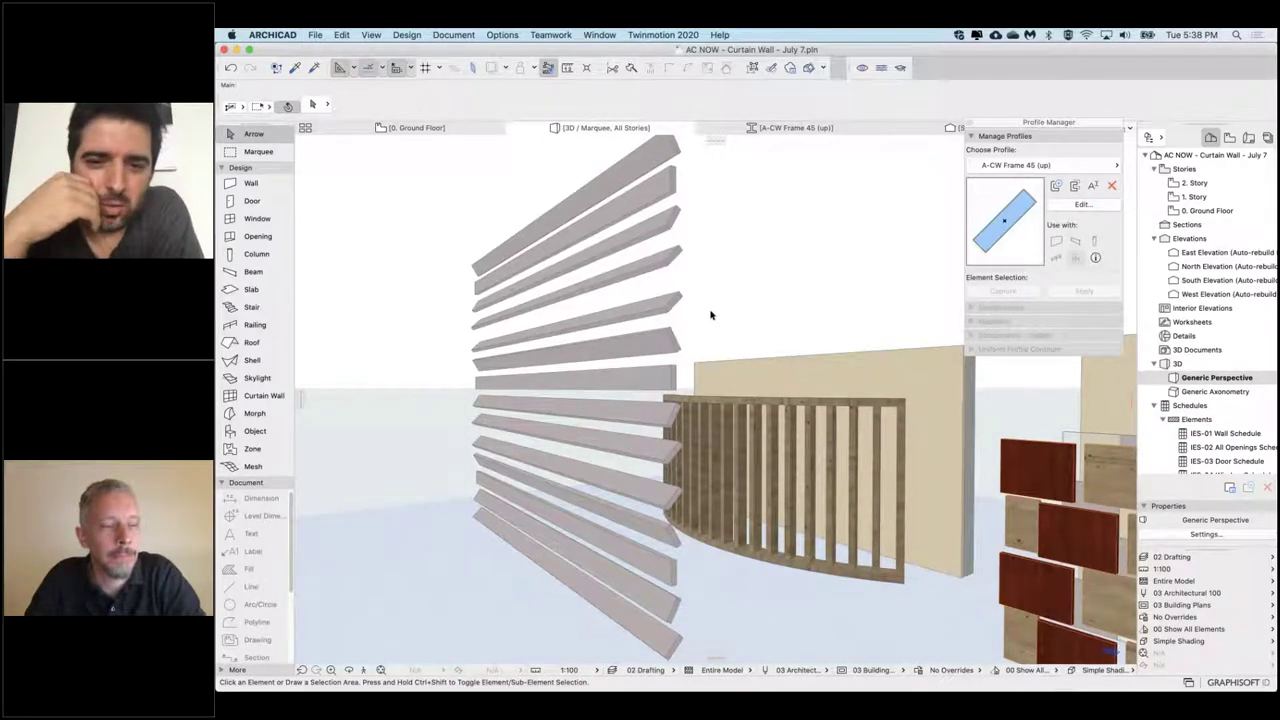
Step: Select the louvered curtain wall and review the available A-CW Frame profiles, keeping A-CW Frame 45 (up) chosen
left_click(597, 352)
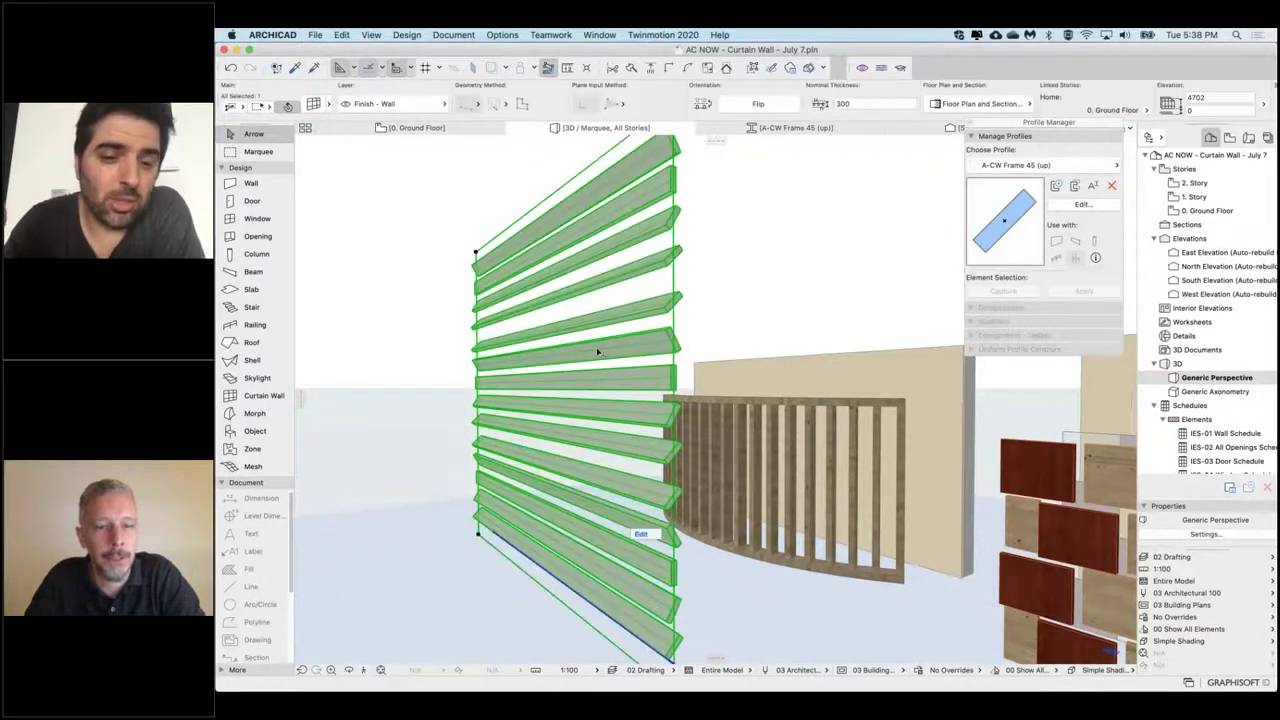
left_click(1027, 167)
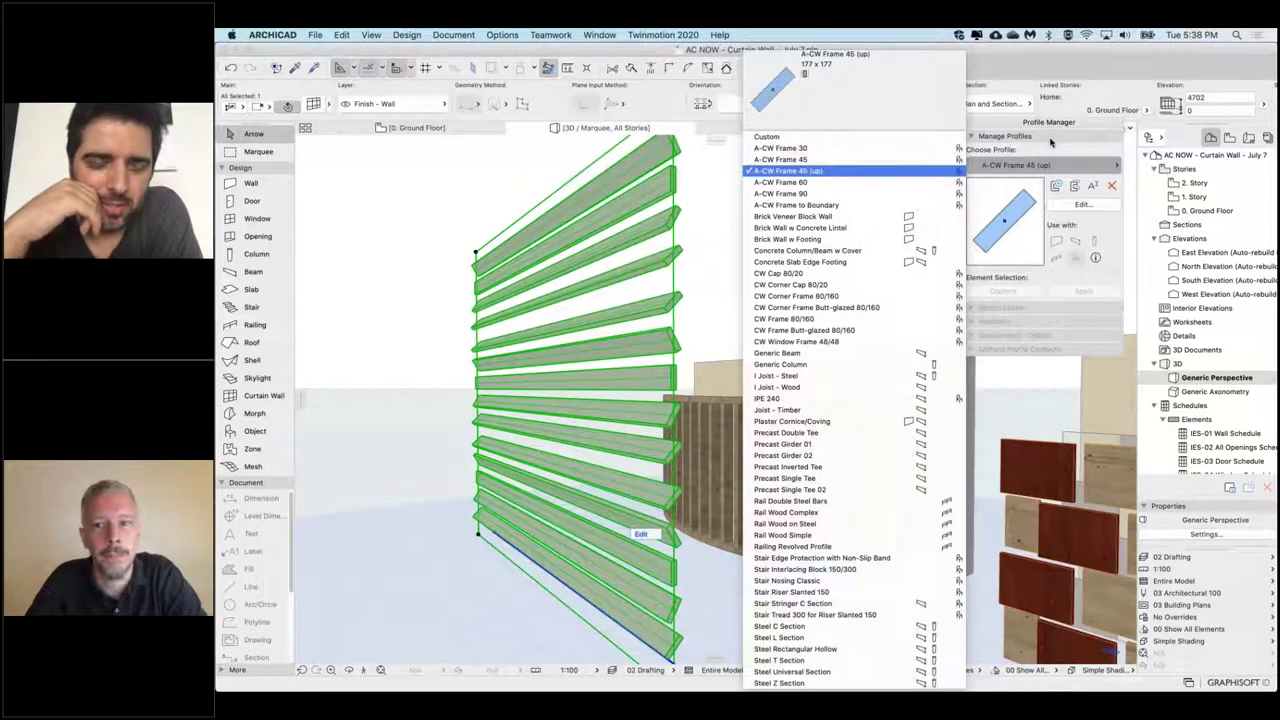
left_click(1008, 158)
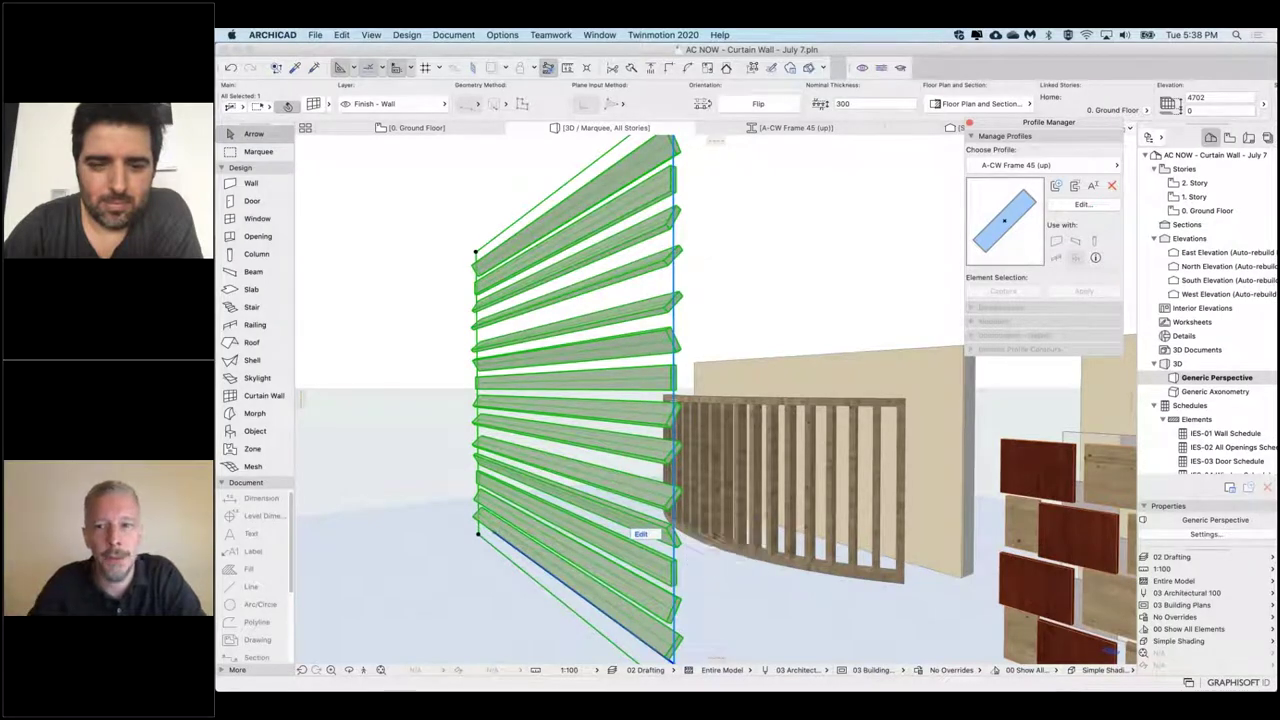
left_click(1024, 168)
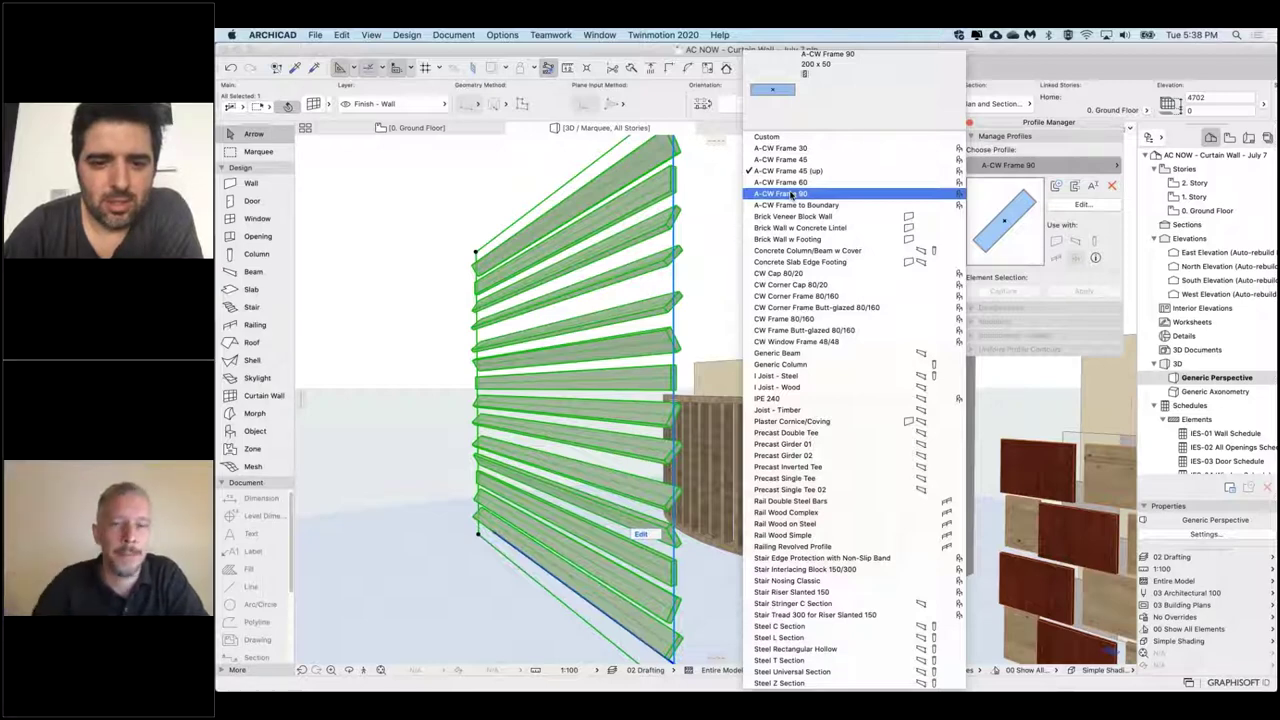
key("Up")
key("Up")
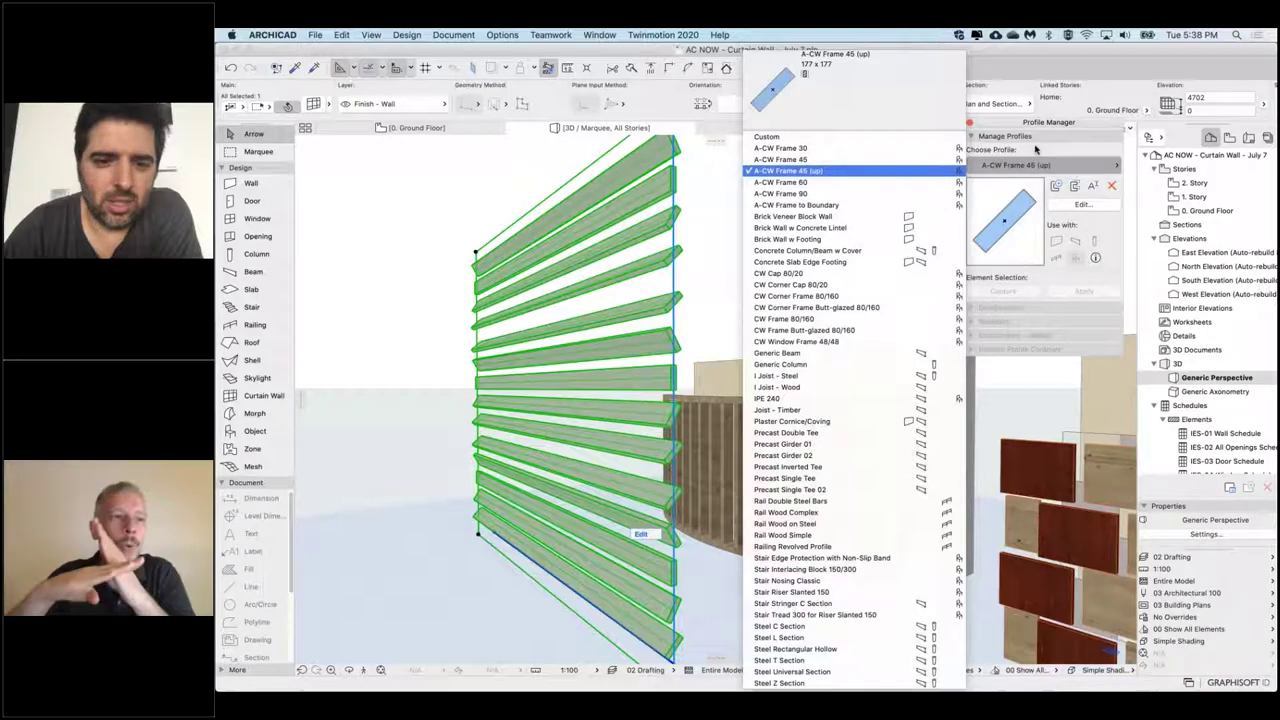
key("Return")
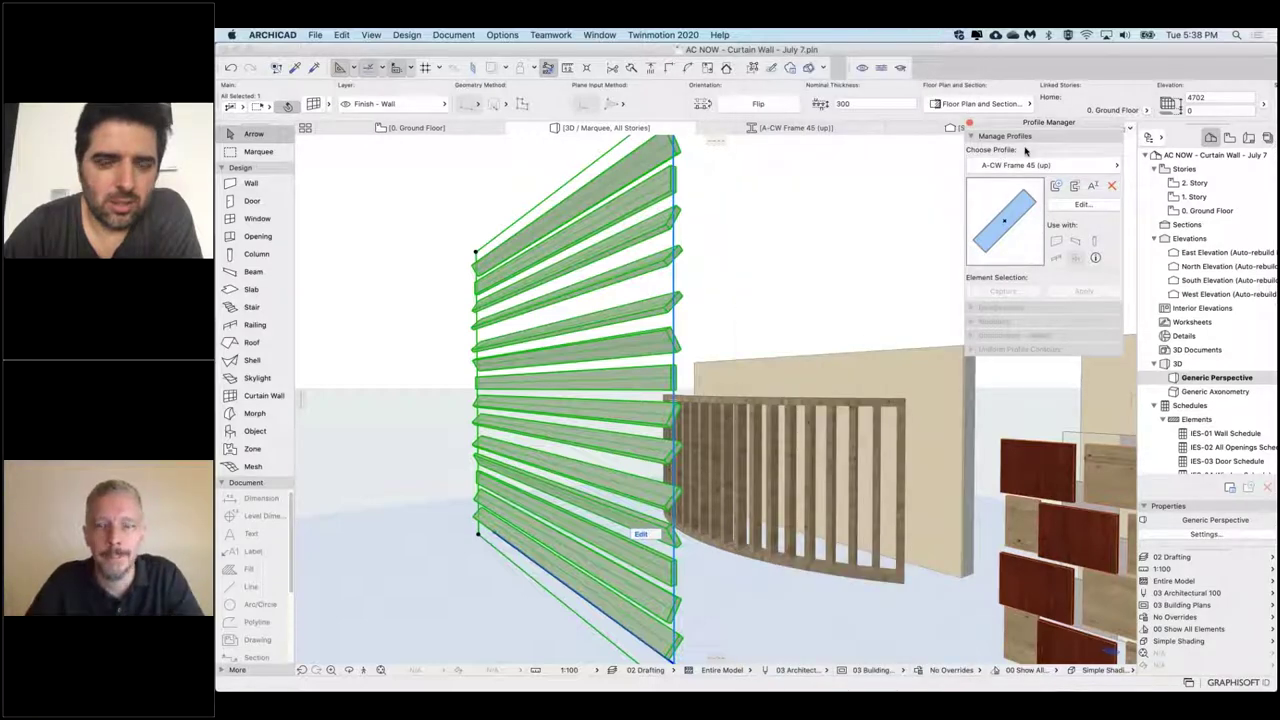
middle_click_drag(648, 408, 700, 450, "shift")
middle_click_drag(541, 649, 508, 650, "shift")
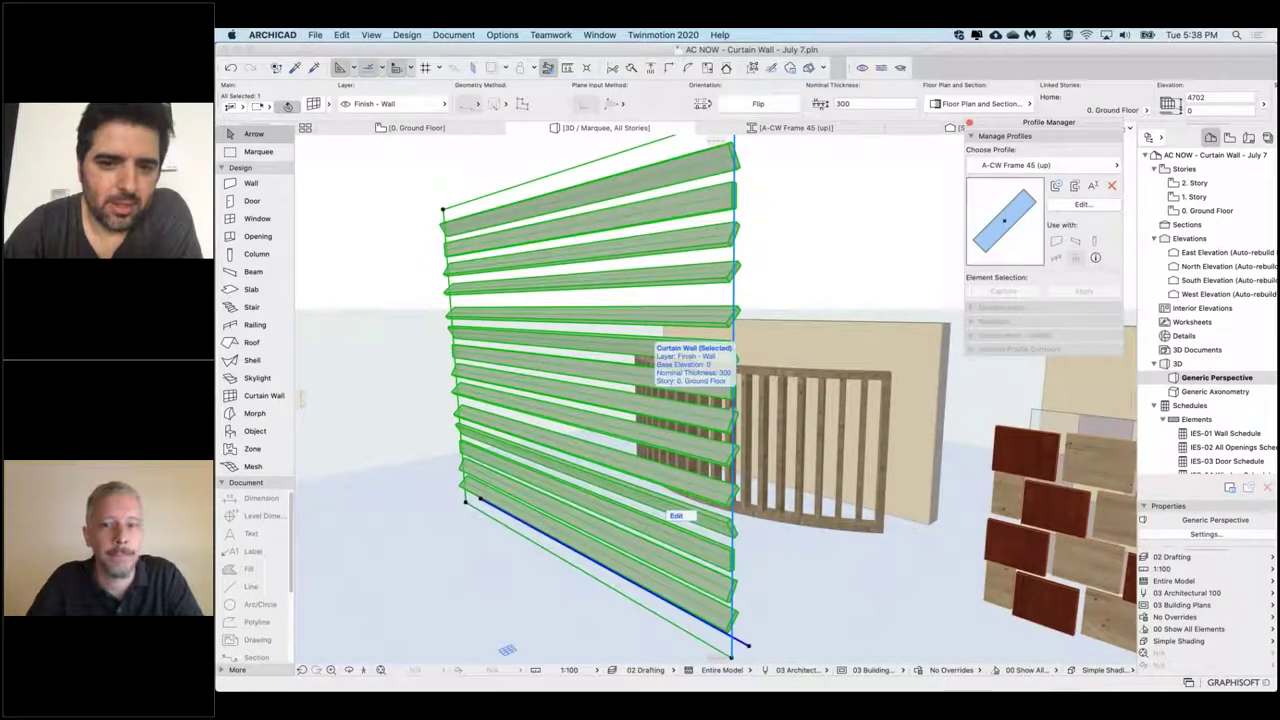
left_click(1049, 166)
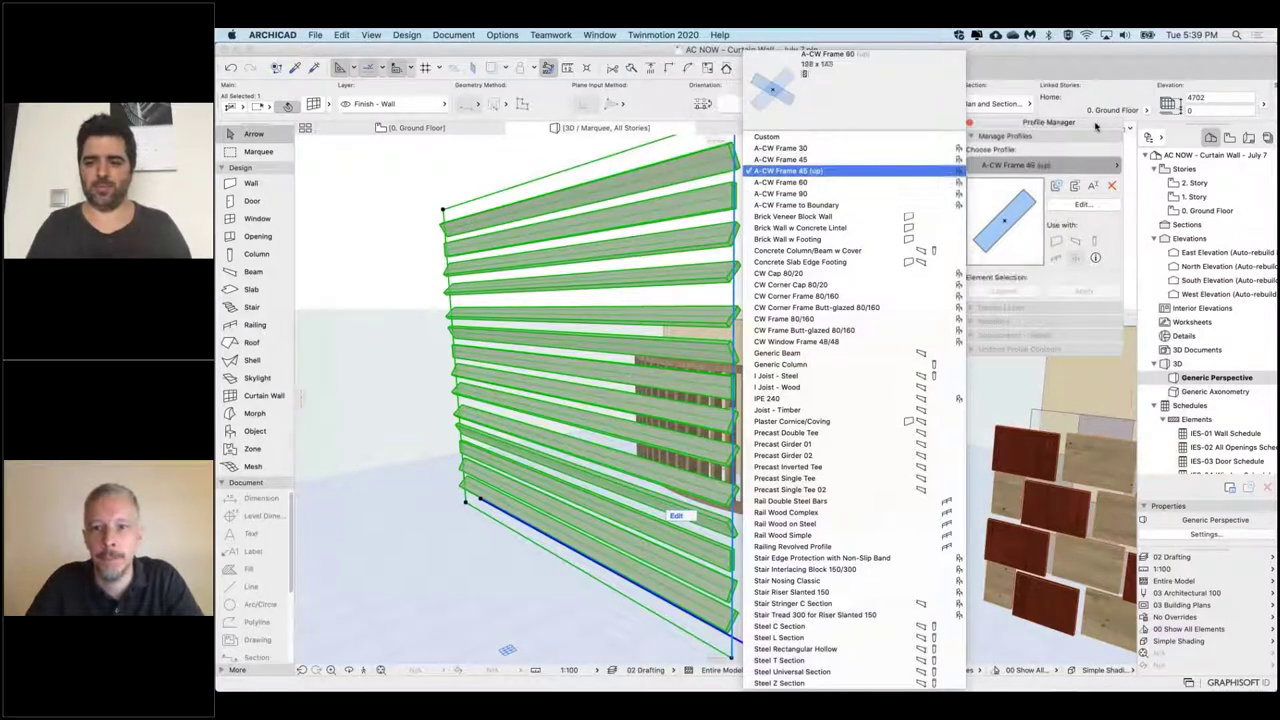
left_click(785, 171)
Step: Drag a copy of the louvered curtain wall about 1600 in front of the original and open the copy's settings
middle_click_drag(880, 332, 896, 257)
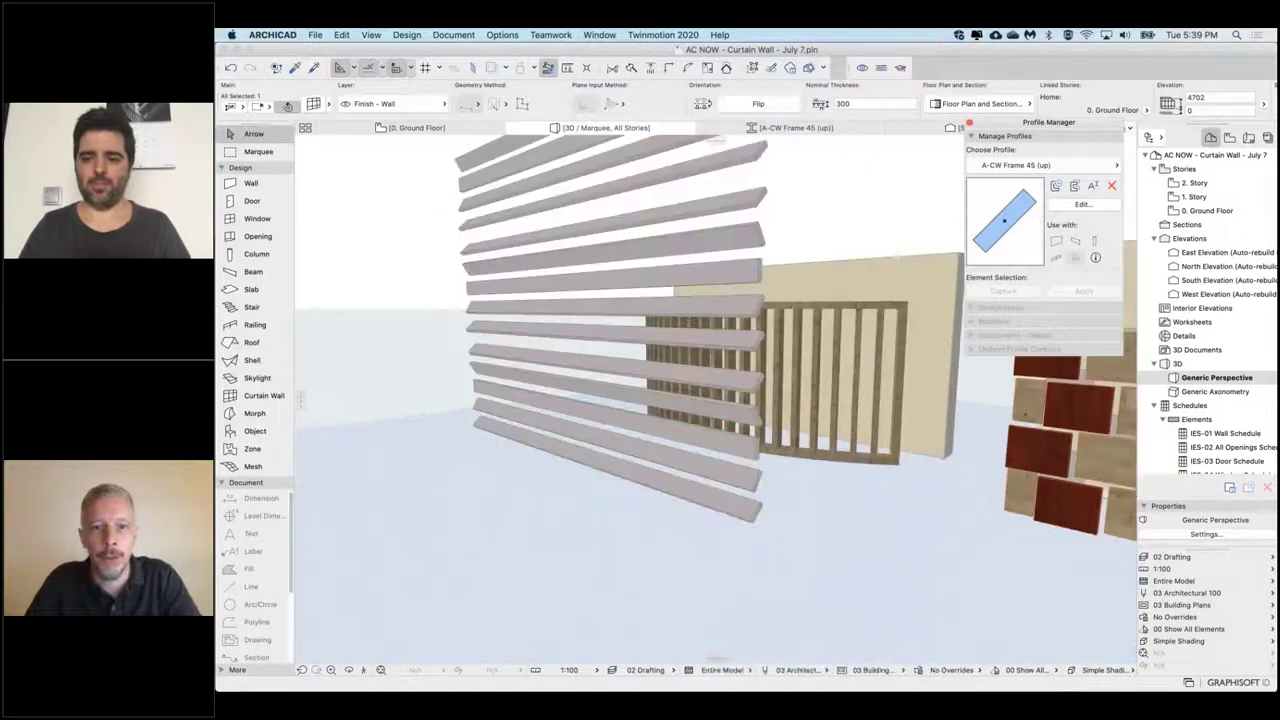
middle_click_drag(716, 660, 733, 651, "shift")
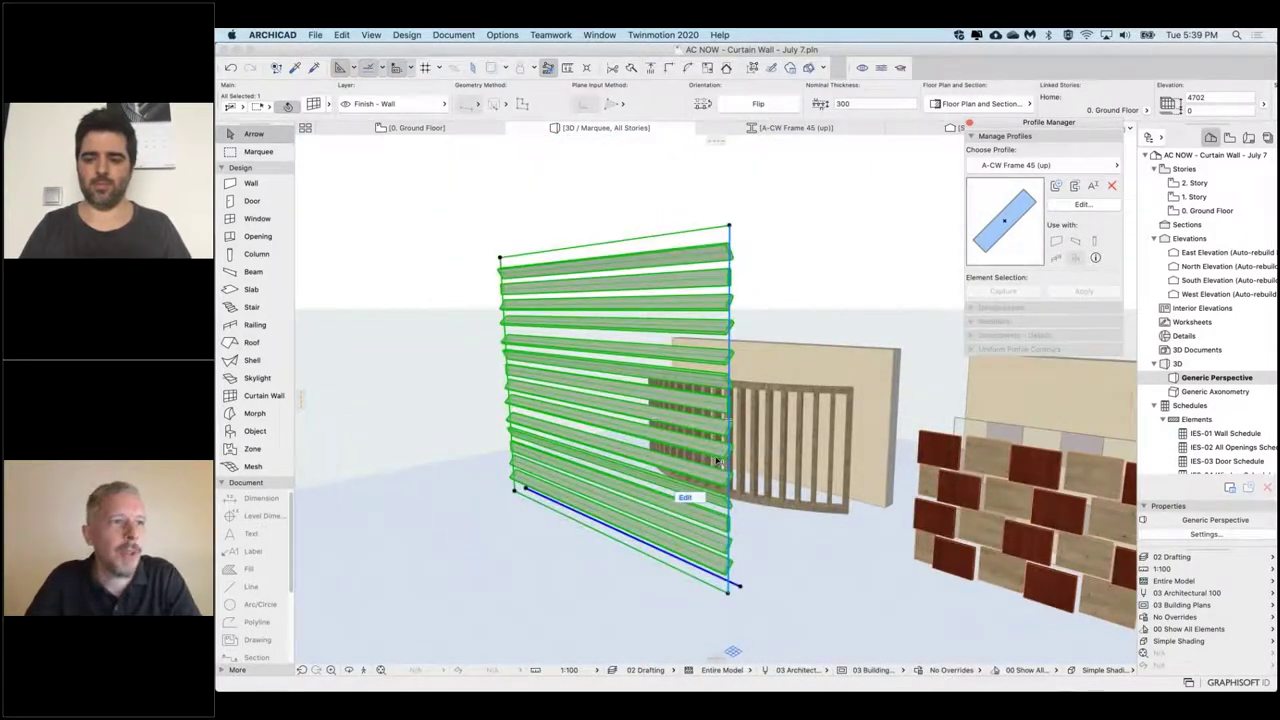
key("shift+super+d")
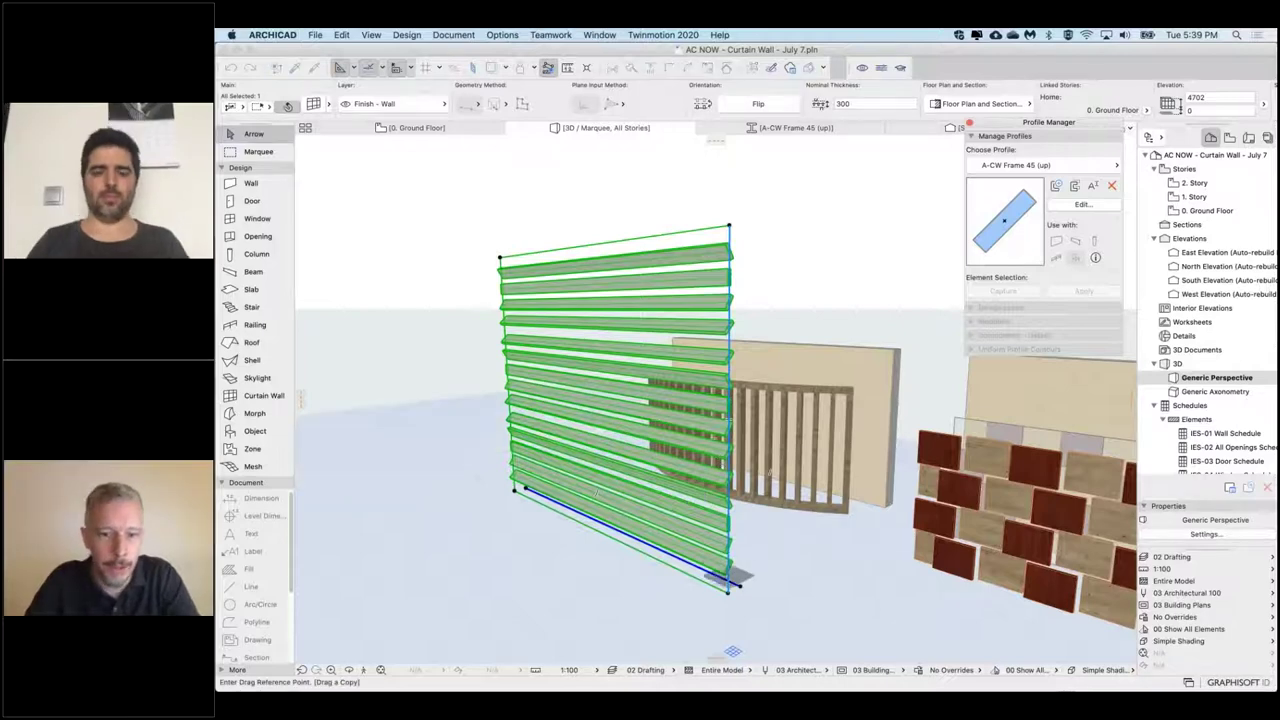
left_click(736, 578)
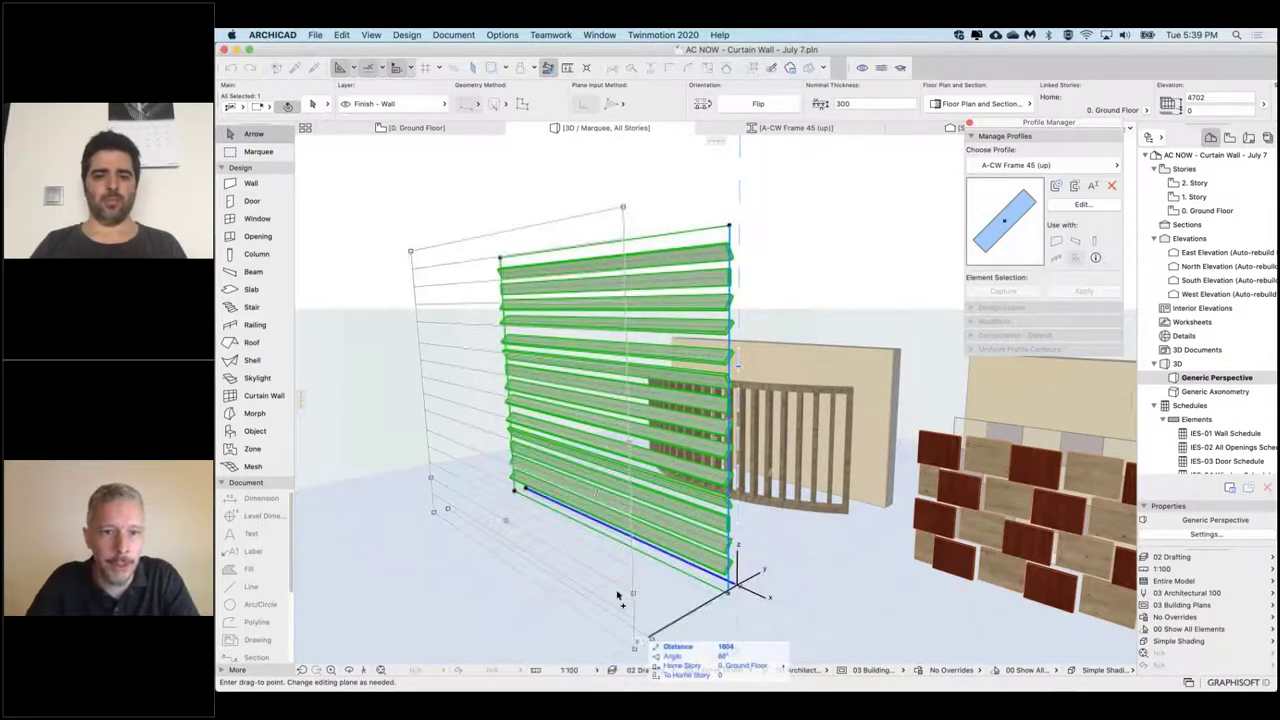
left_click(594, 546)
key("super+t")
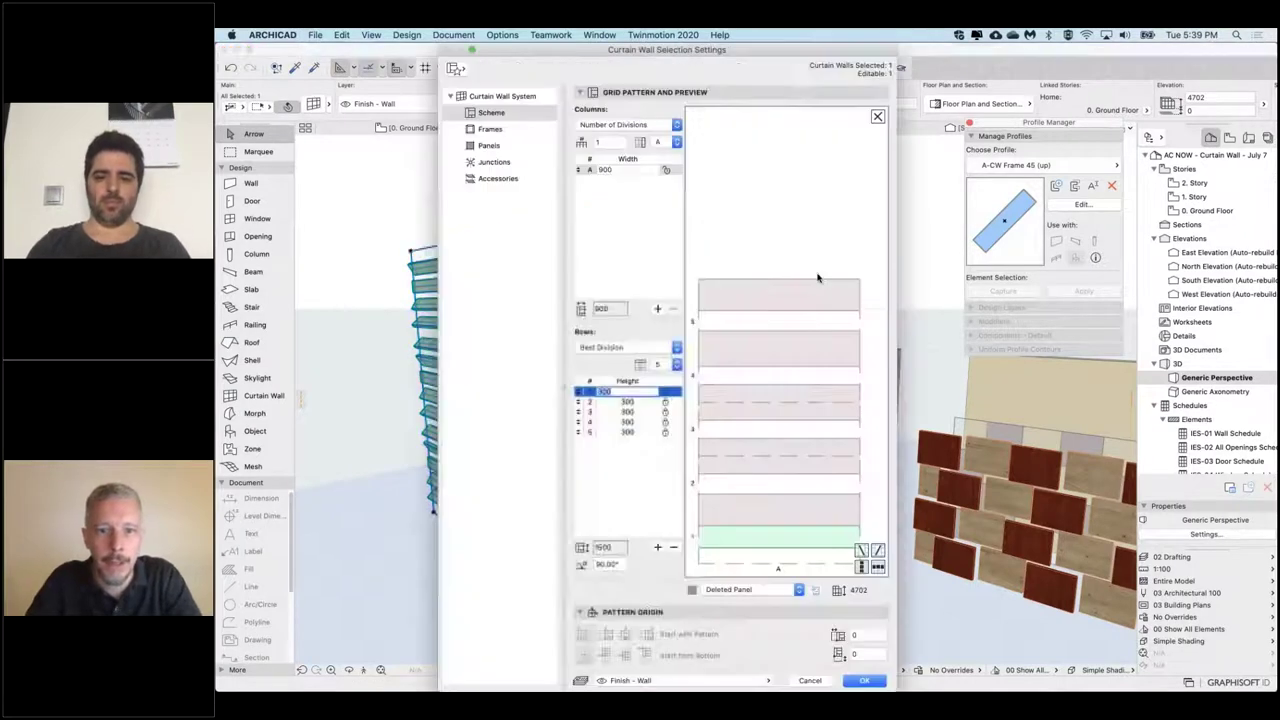
Step: Clear the copied curtain wall's grid pattern to one 1000 column and one 1000 row, and open its frame class settings
left_click(608, 433)
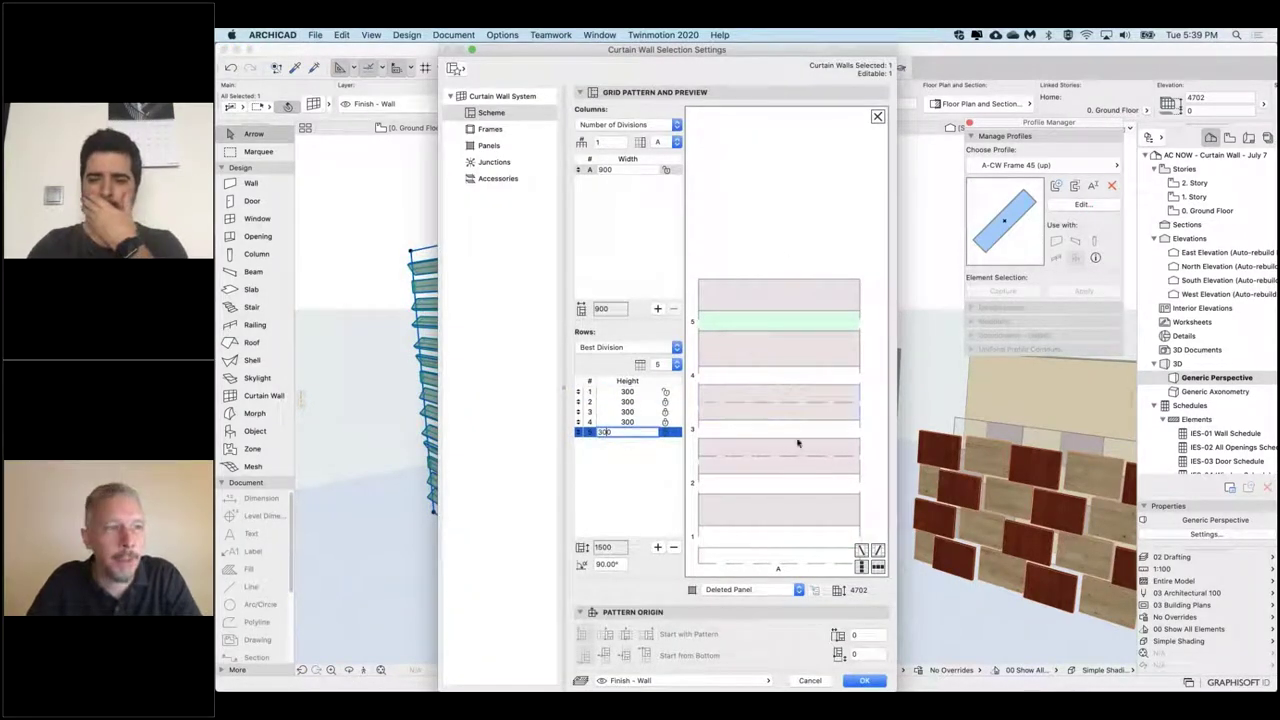
left_click(877, 117)
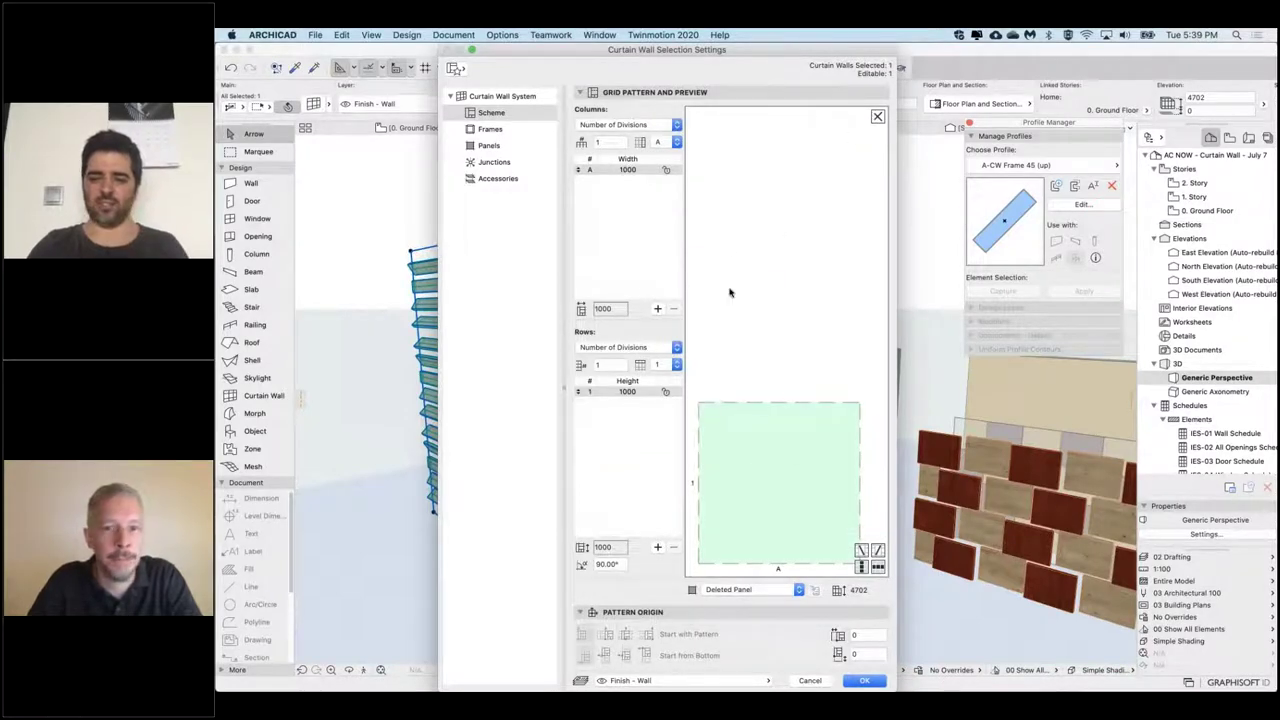
left_click(489, 130)
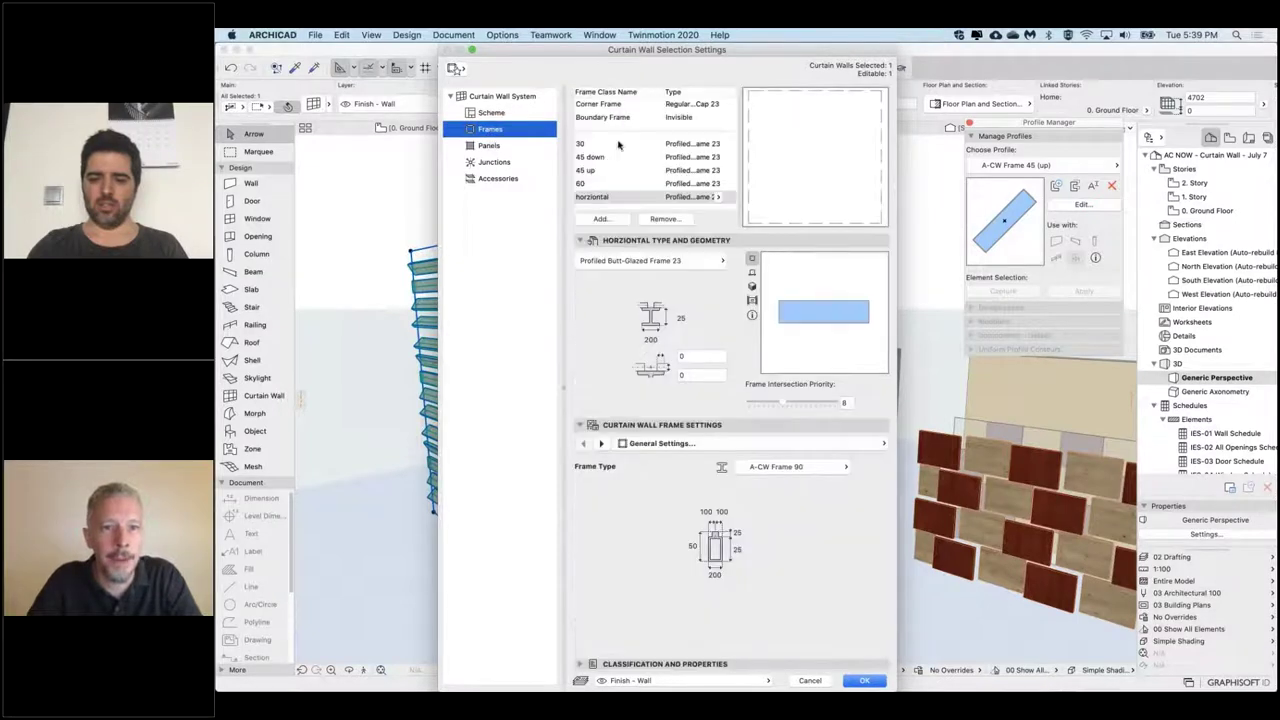
left_click(665, 219)
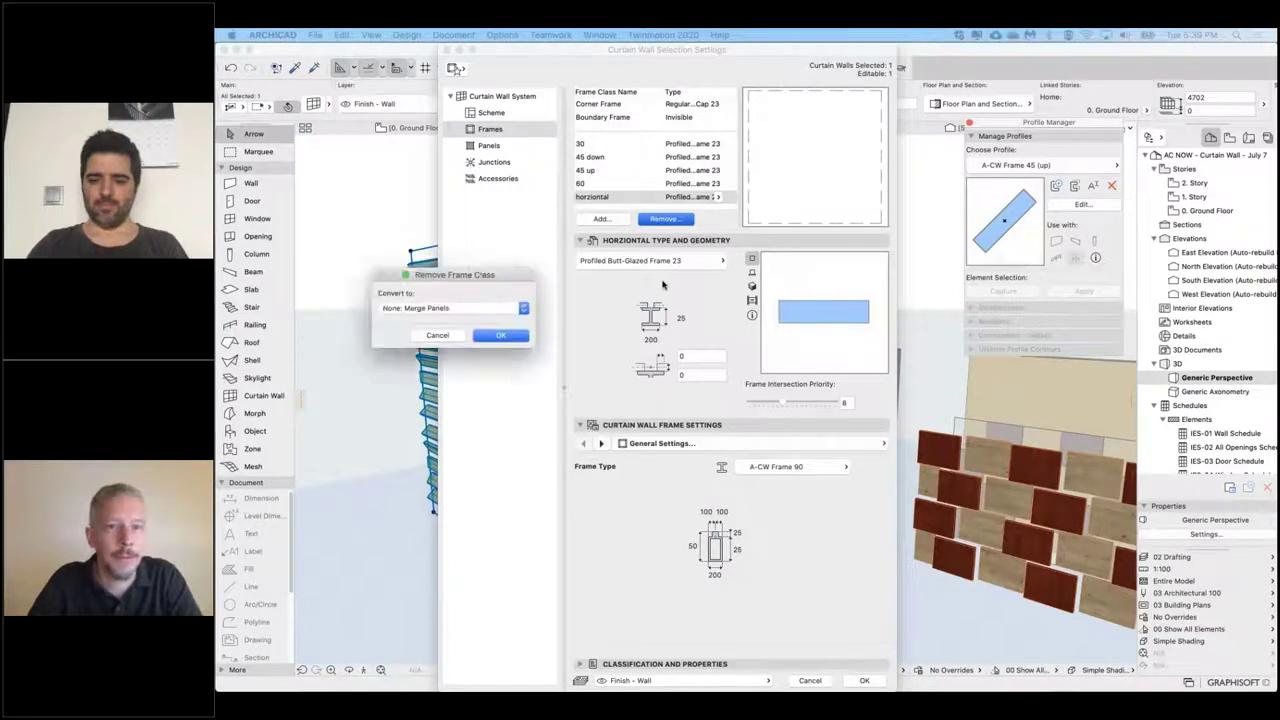
left_click_drag(468, 281, 695, 284)
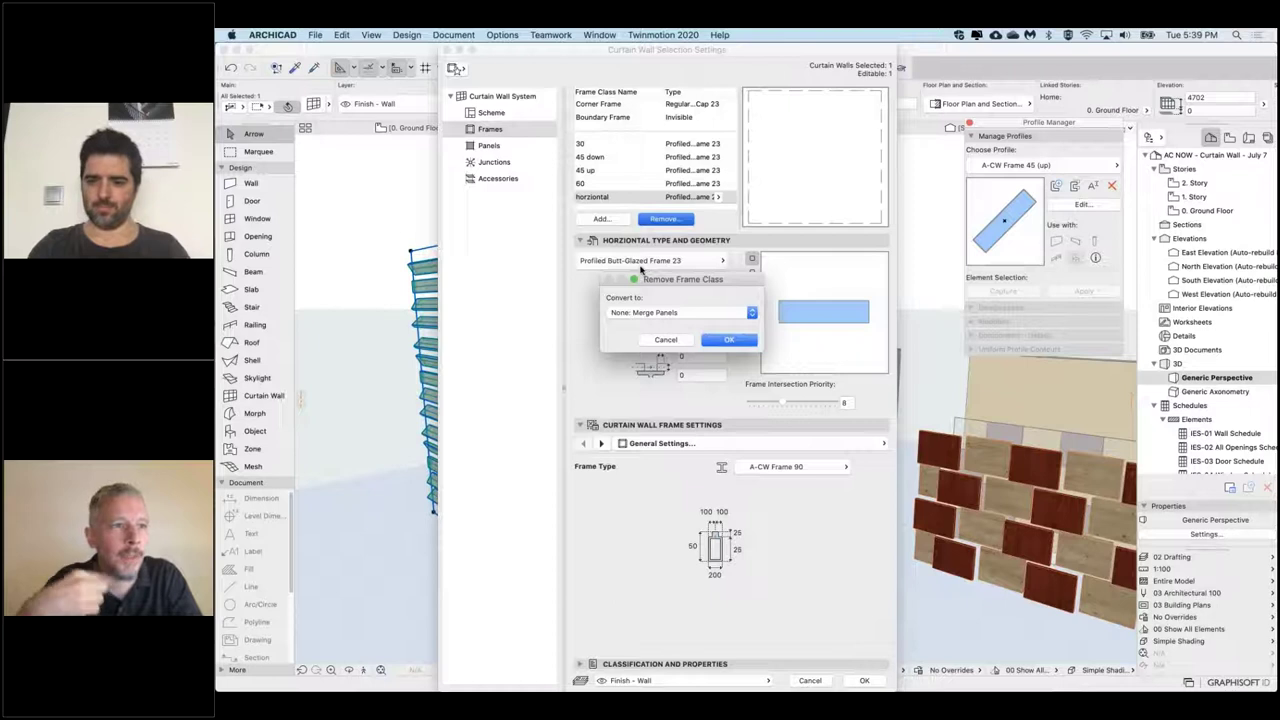
left_click(665, 340)
Step: Remove all five slat frame classes (30, 45 down, 45 up, 60 and horizontal) from the copy, merging the panels
left_click(588, 183, "shift")
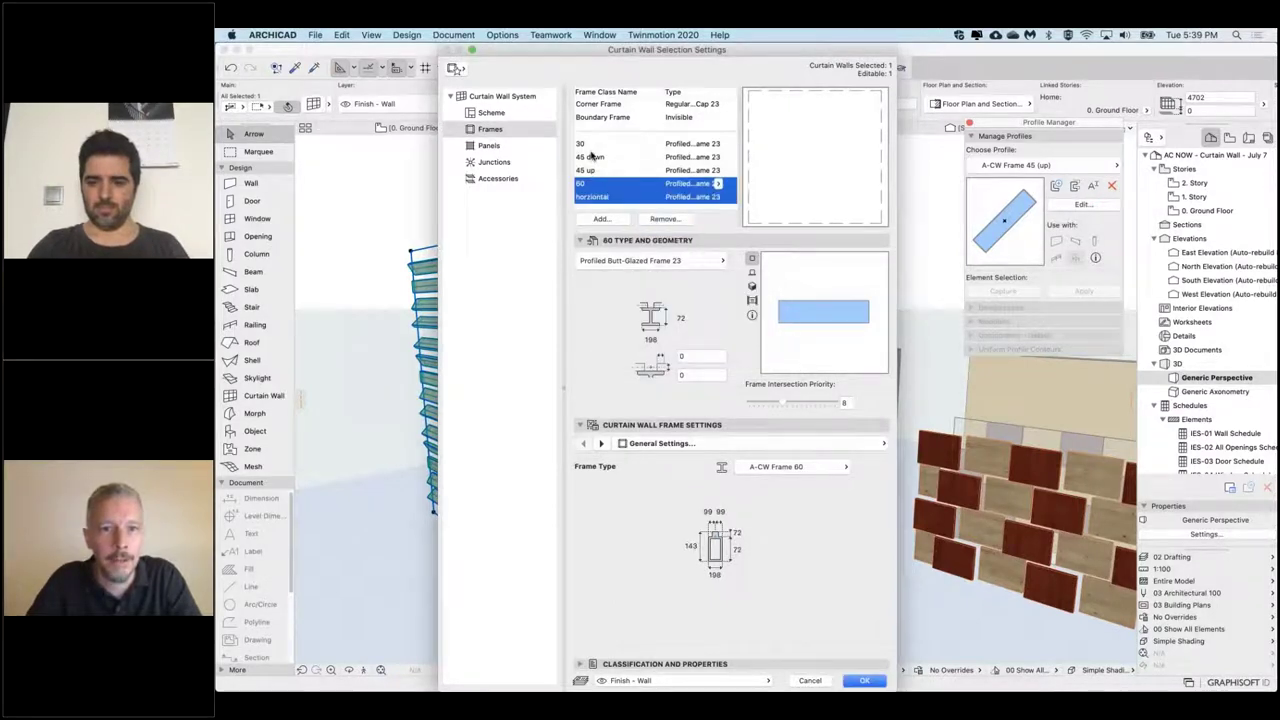
left_click(591, 157, "shift")
left_click(586, 144, "shift")
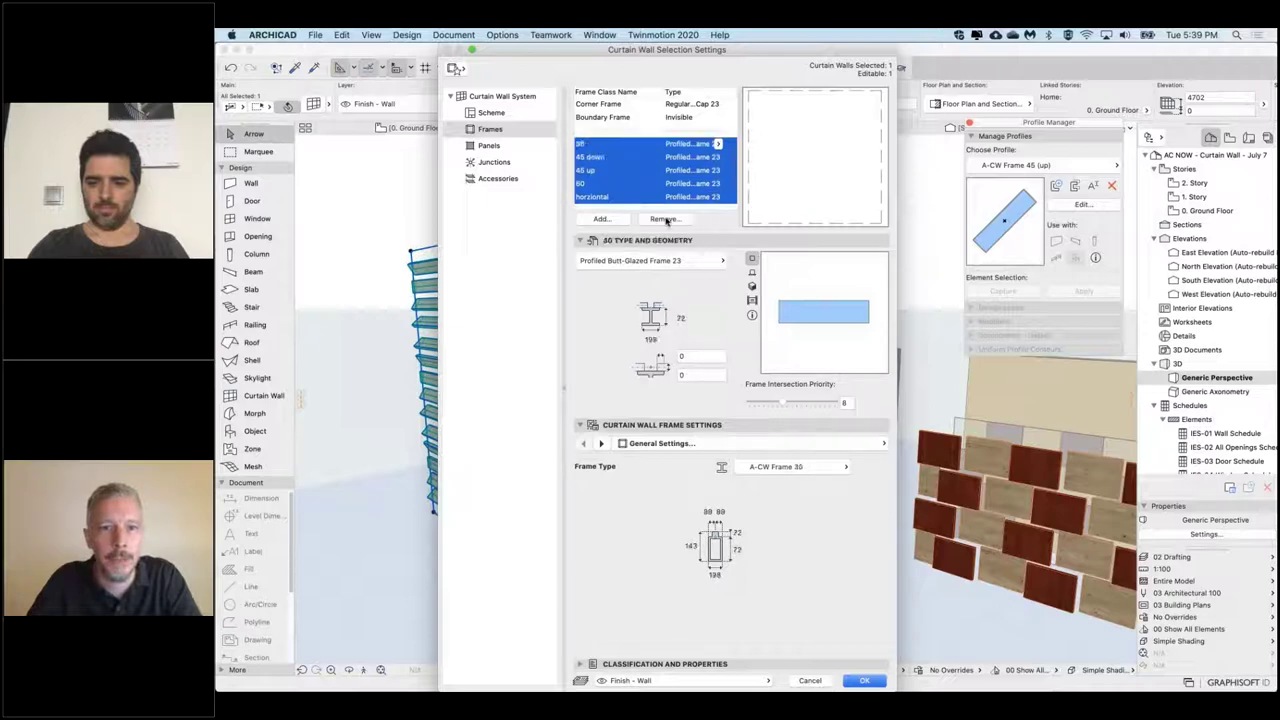
left_click(665, 219)
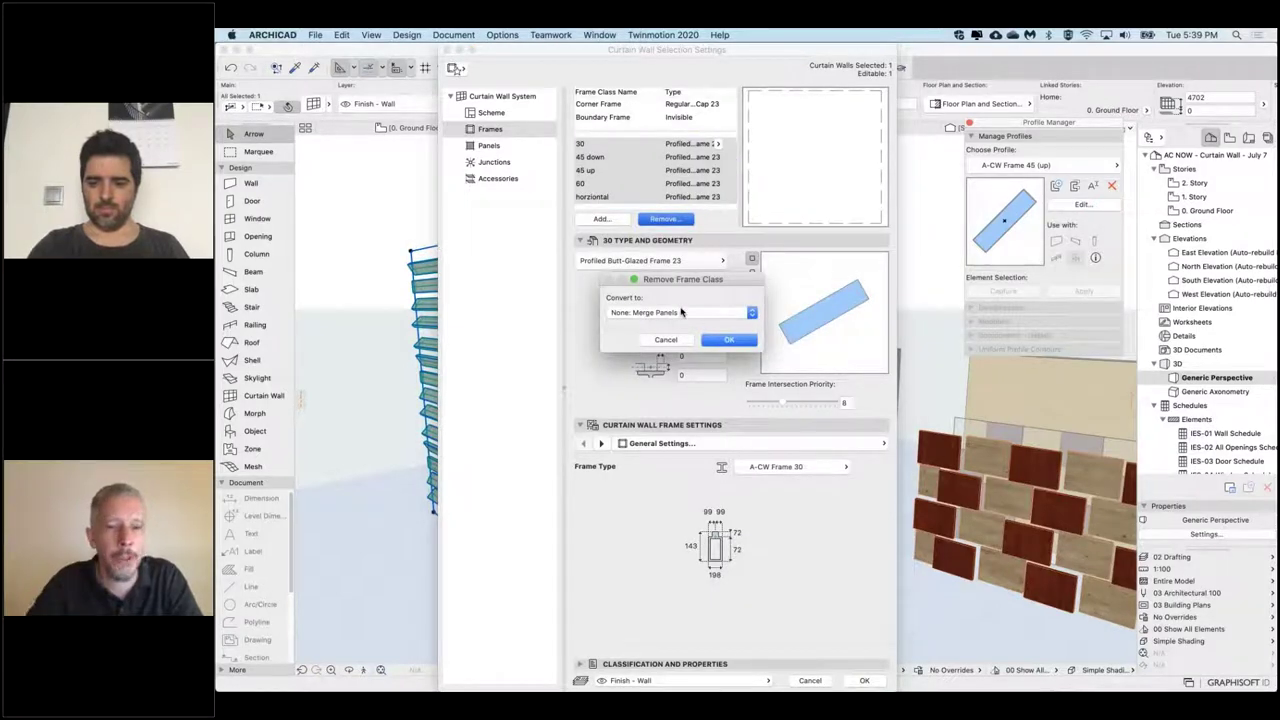
left_click(695, 313)
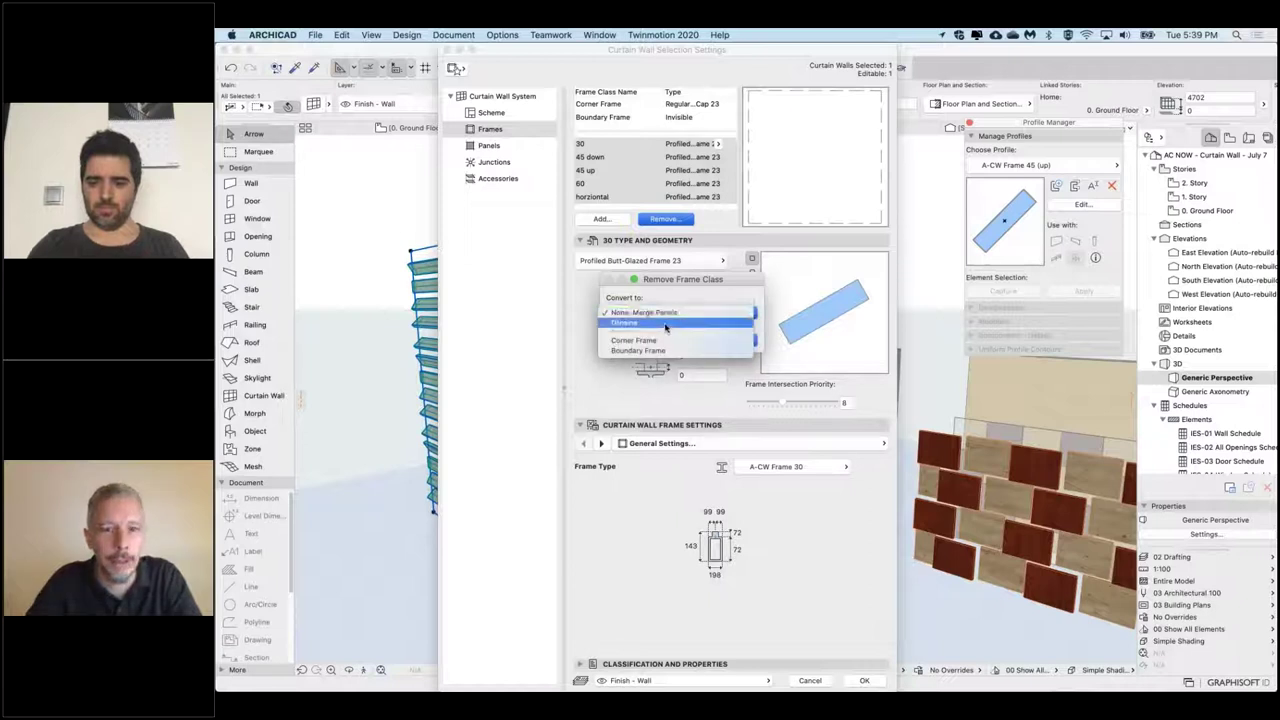
left_click(668, 328)
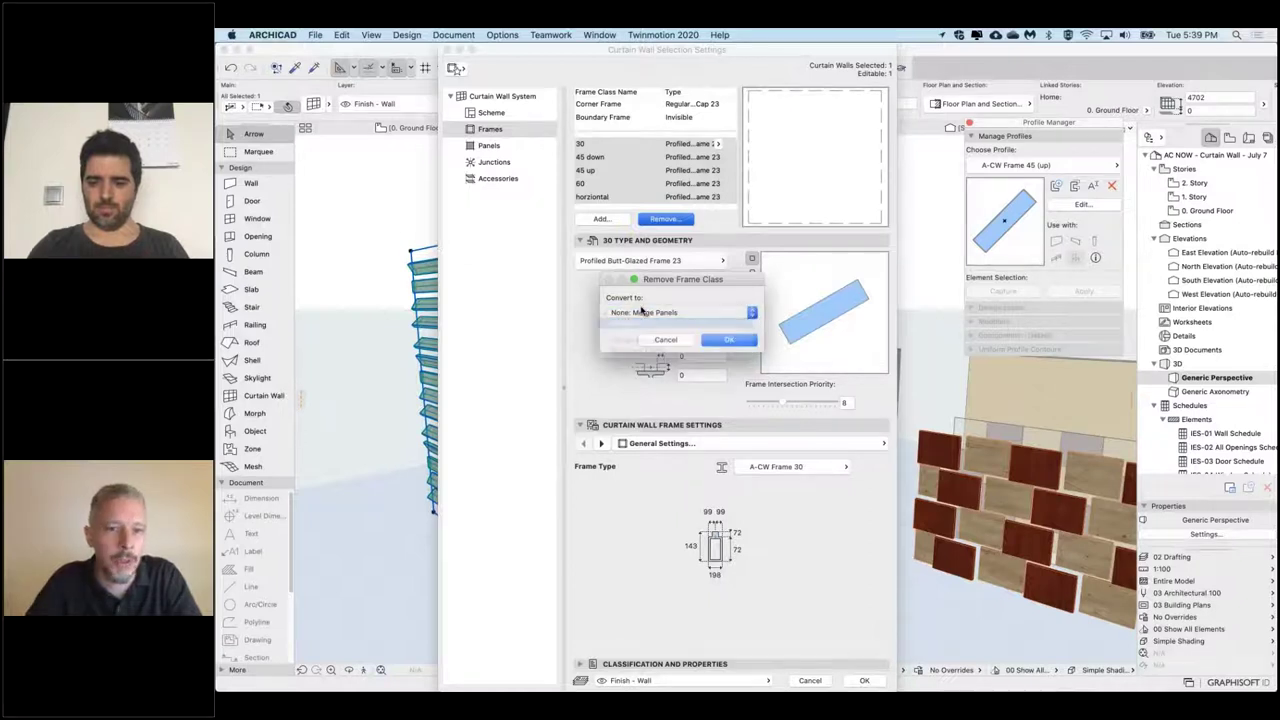
left_click(729, 340)
Step: Set the boundary frame to Profiled Butt-Glazed Frame 23 with the A-CW Frame to Boundary profile
left_click(615, 118)
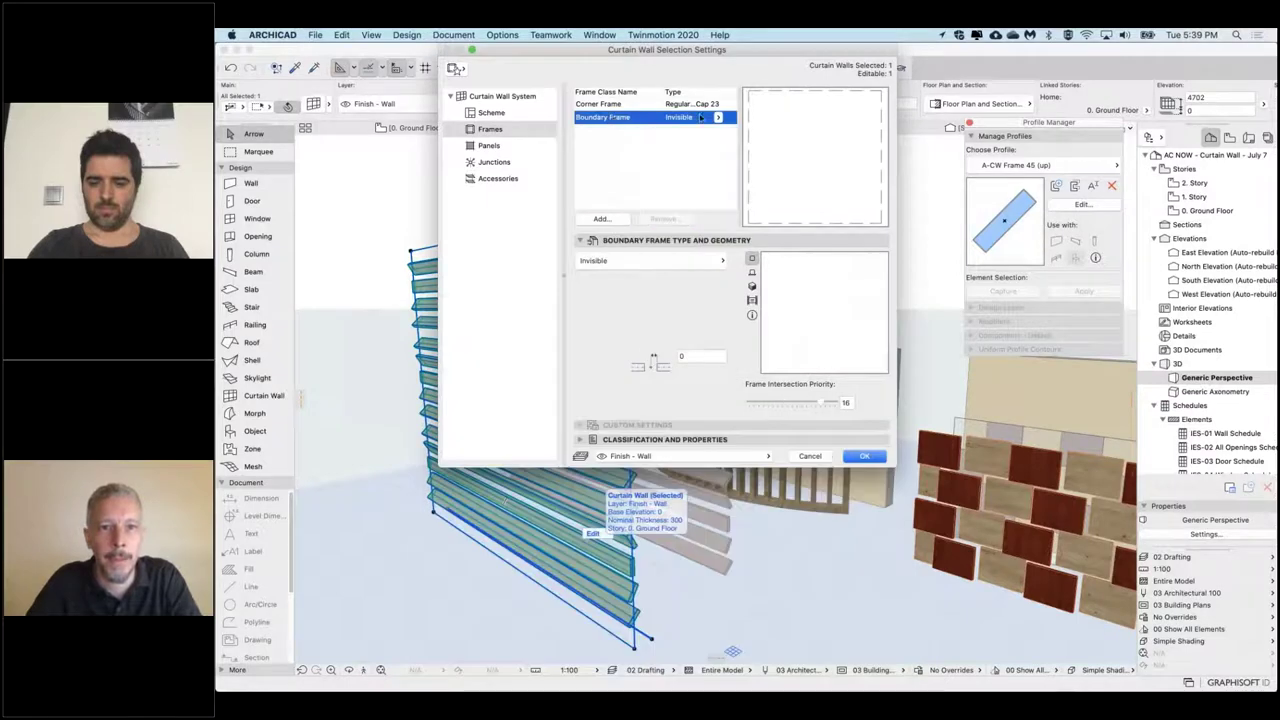
left_click(718, 118)
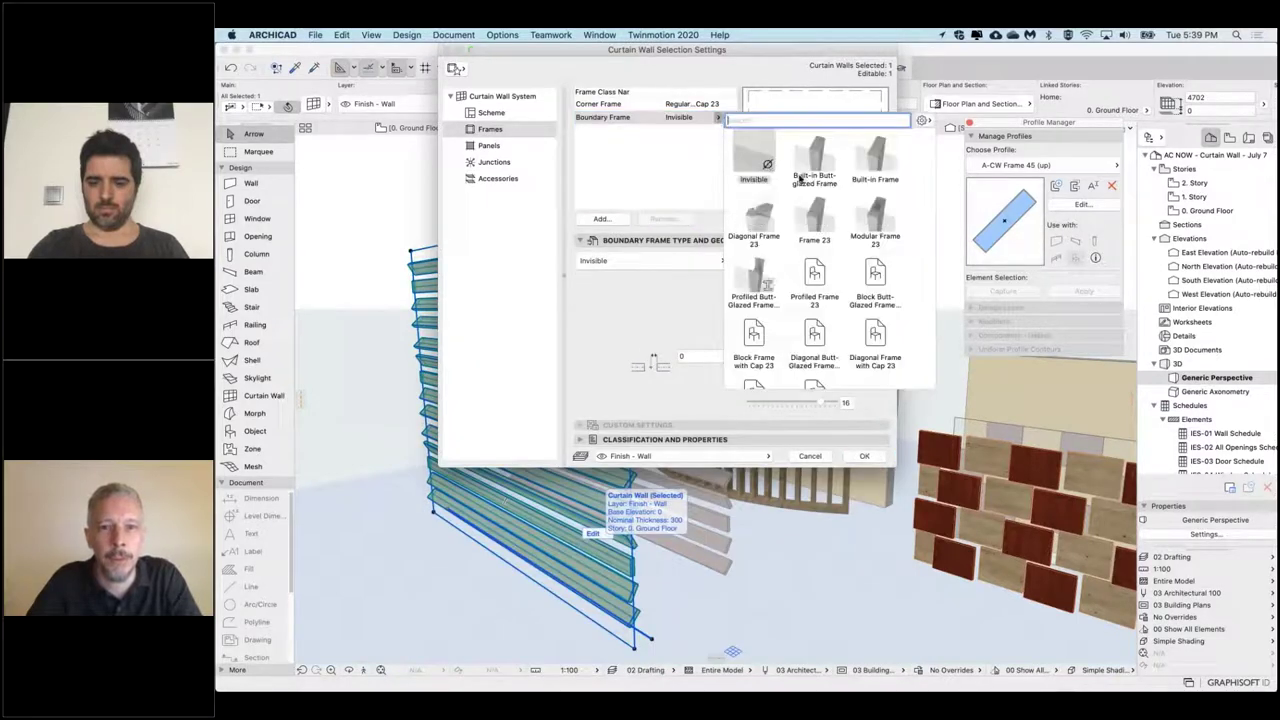
left_click(762, 277)
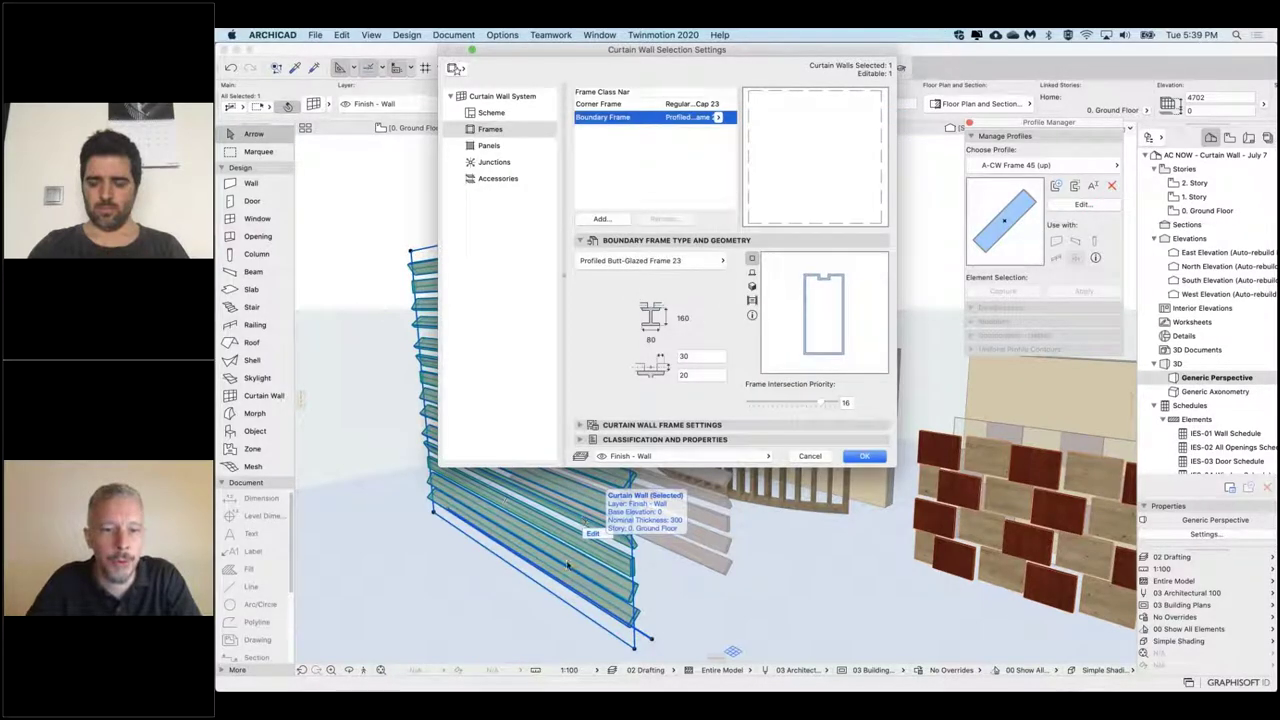
left_click(705, 426)
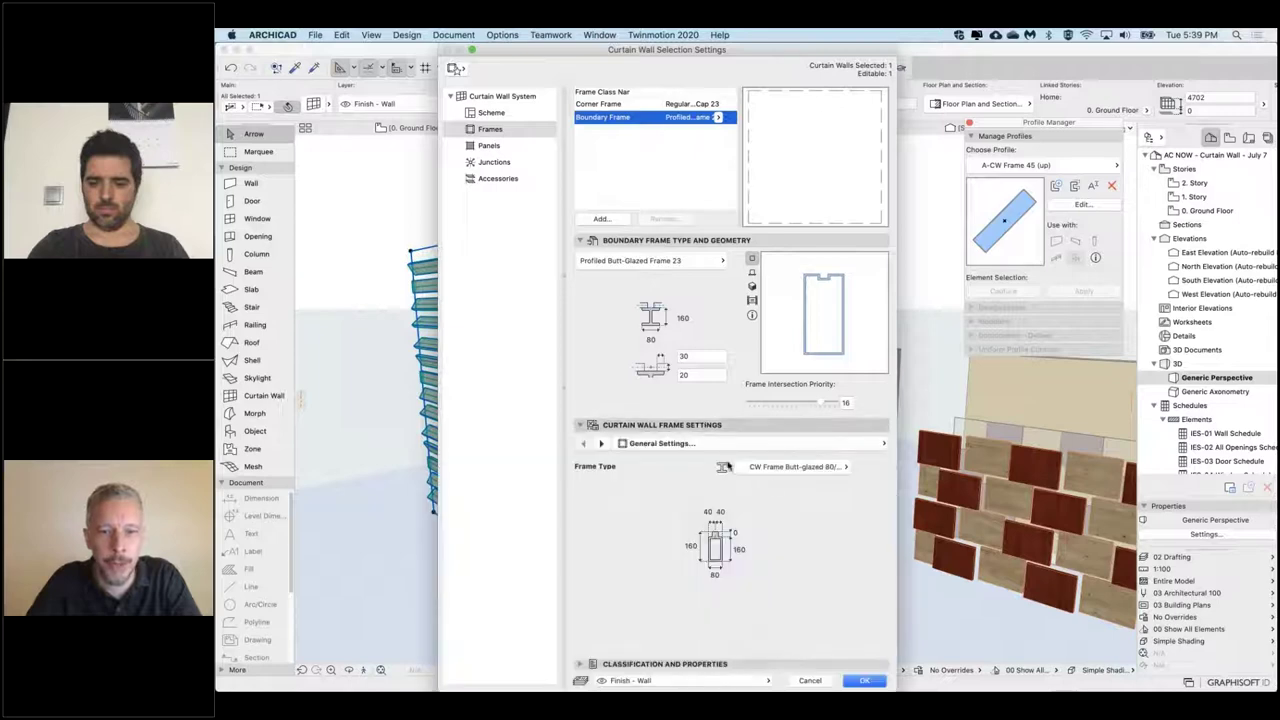
left_click(823, 467)
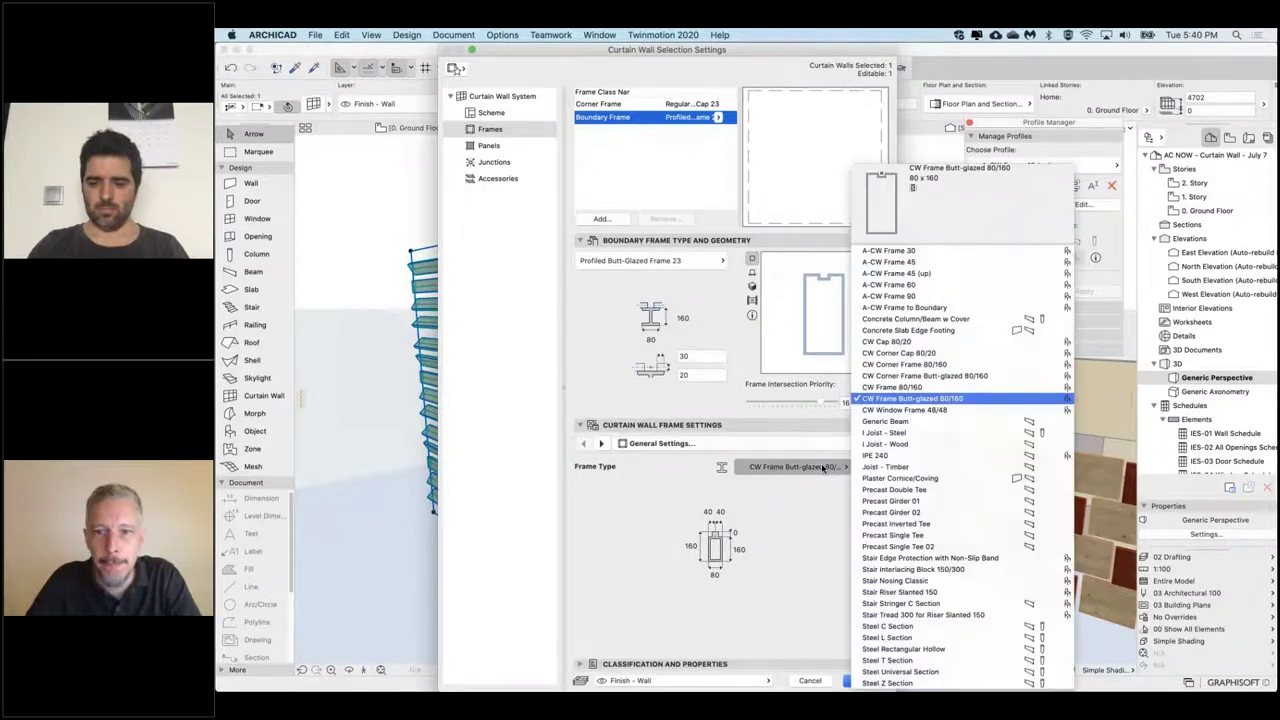
left_click(877, 308)
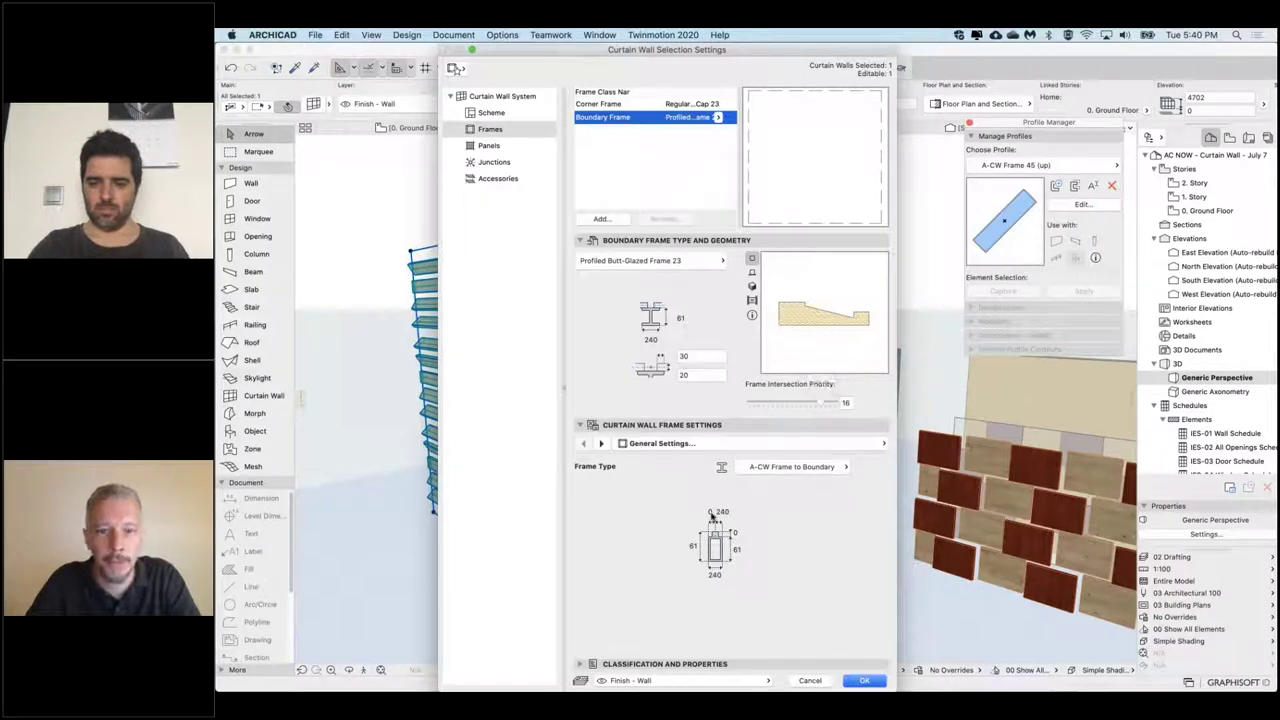
Step: Set the copied curtain wall's height to 3000 and apply the settings
left_click(498, 96)
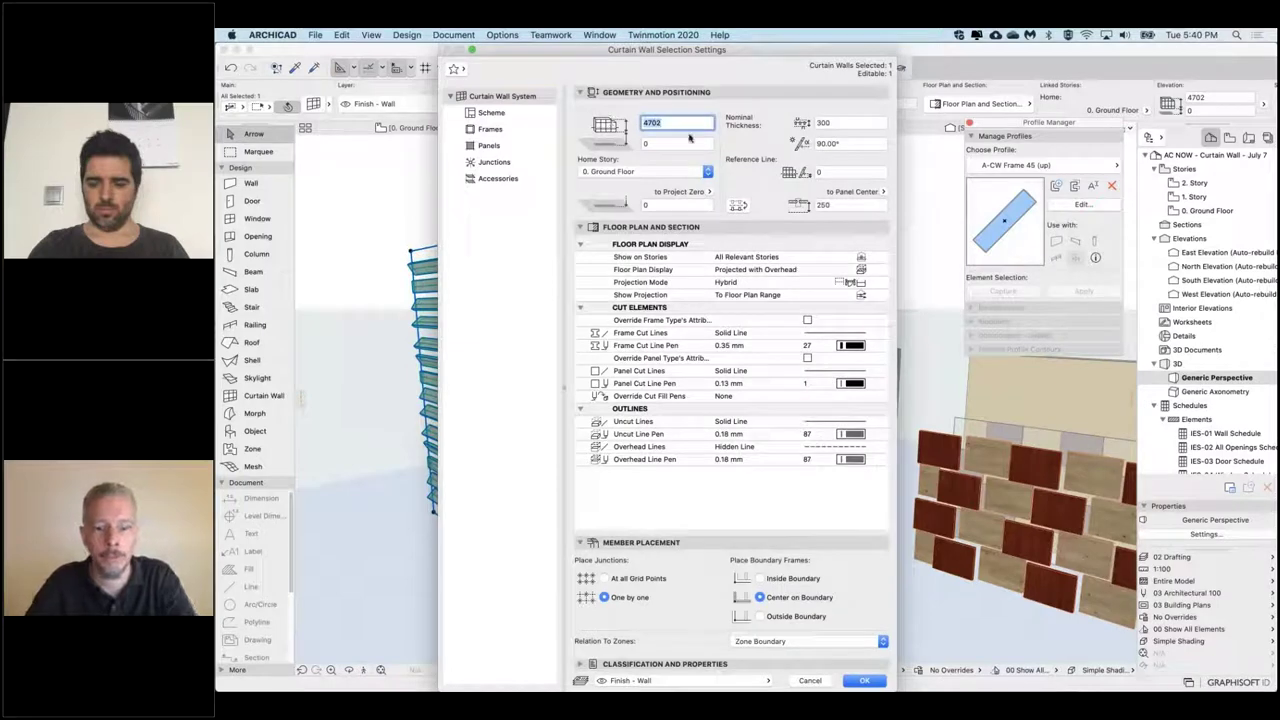
type("5000")
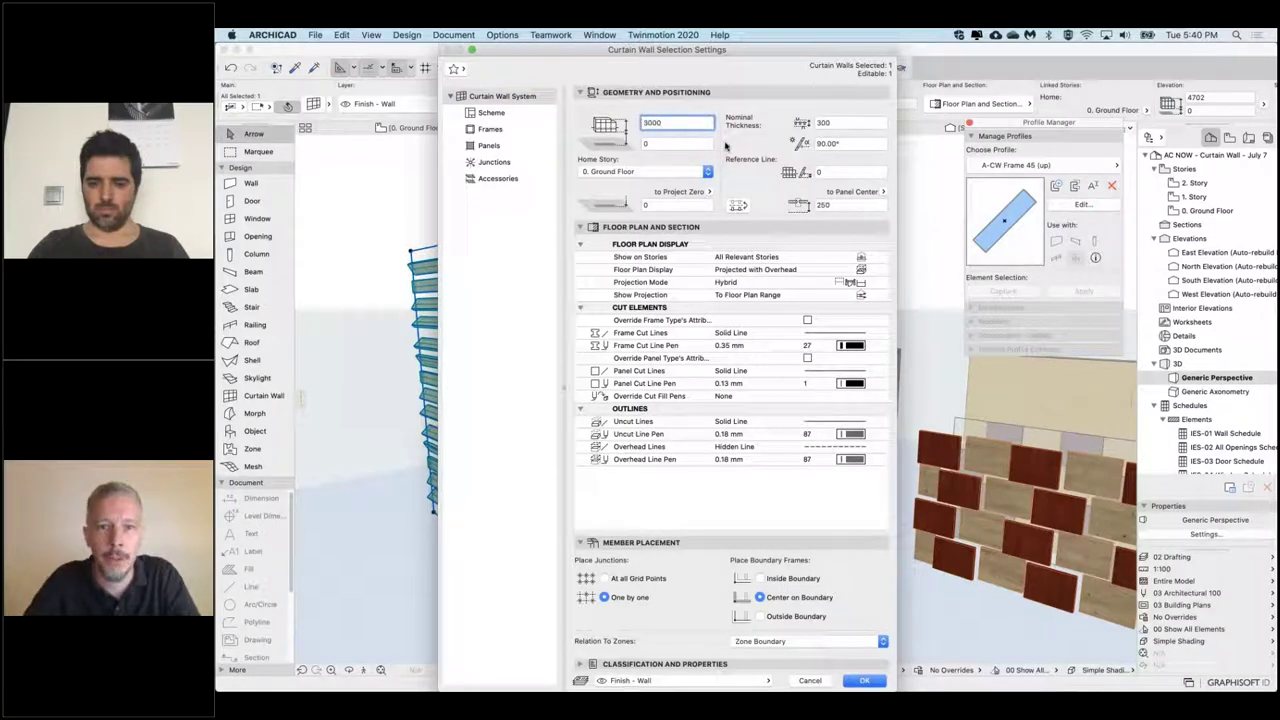
left_click(864, 681)
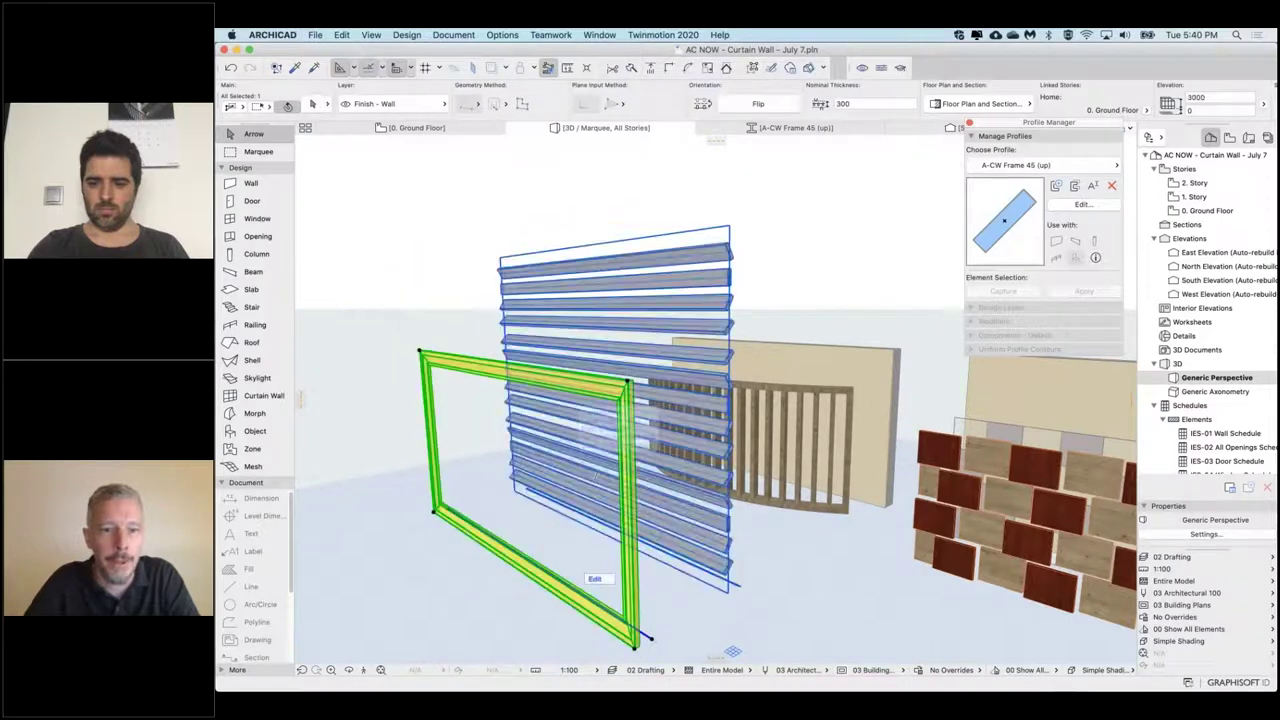
Step: View the new boundary frame in 3D and open the A-CW Frame to Boundary profile for editing
middle_click_drag(568, 398, 742, 366, "shift")
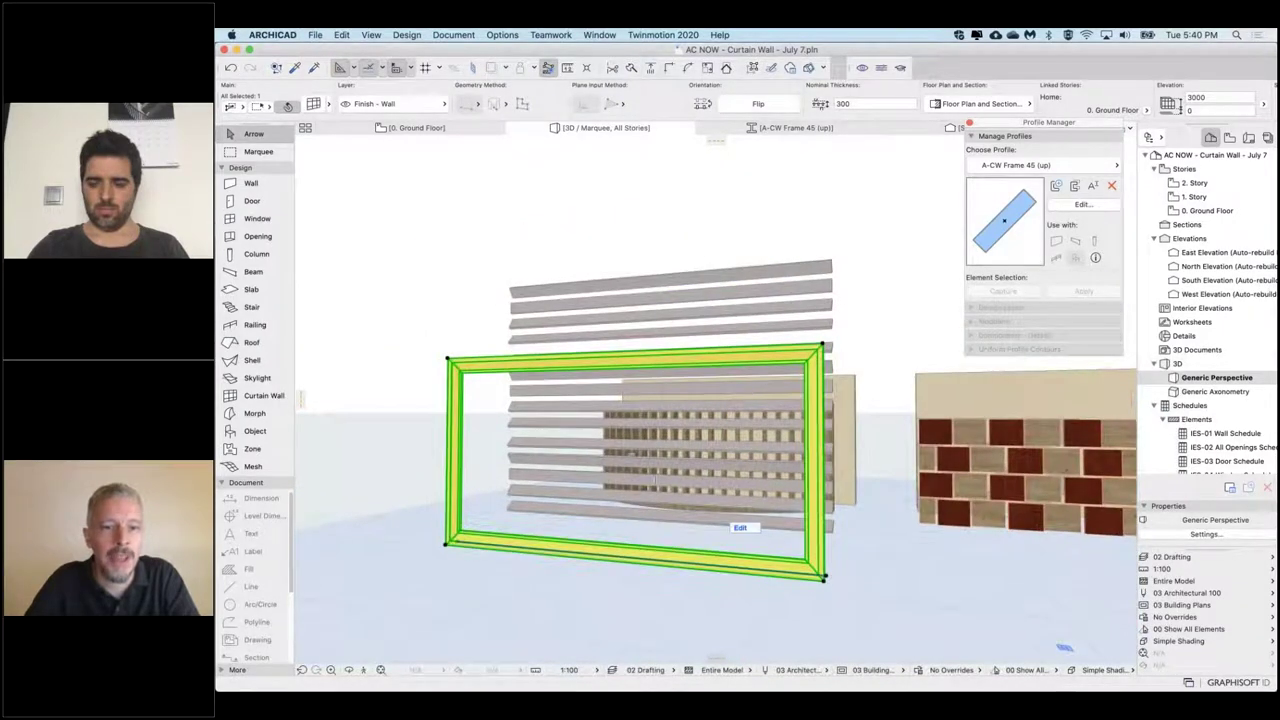
scroll(654, 481, "up", 3)
middle_click_drag(654, 481, 662, 520, "shift")
middle_click_drag(900, 560, 760, 648, "shift")
left_click(1065, 165)
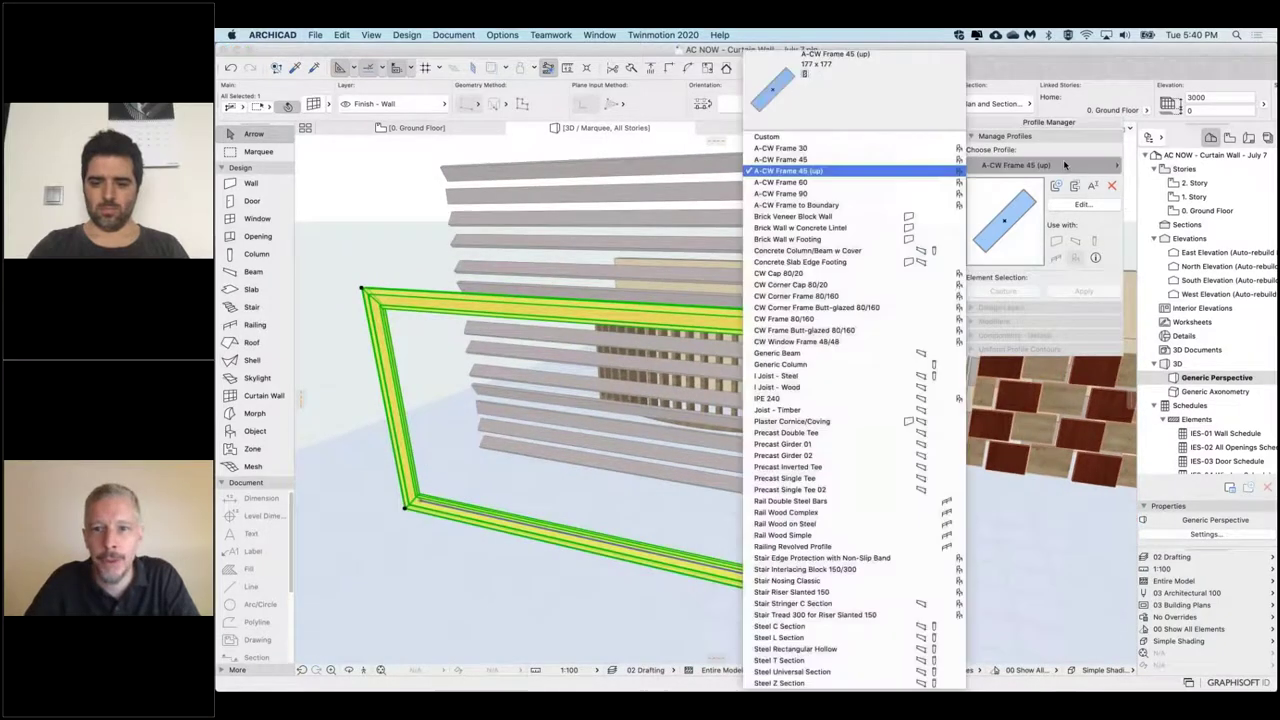
left_click(850, 205)
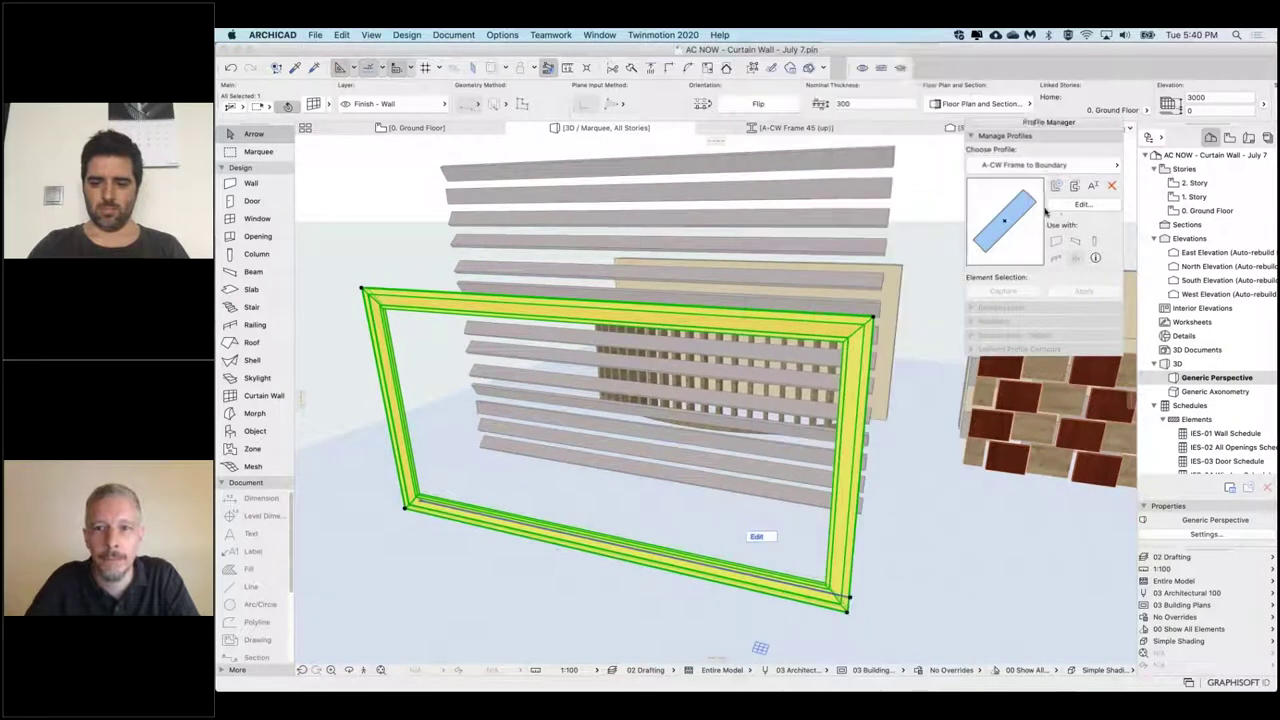
left_click(1088, 206)
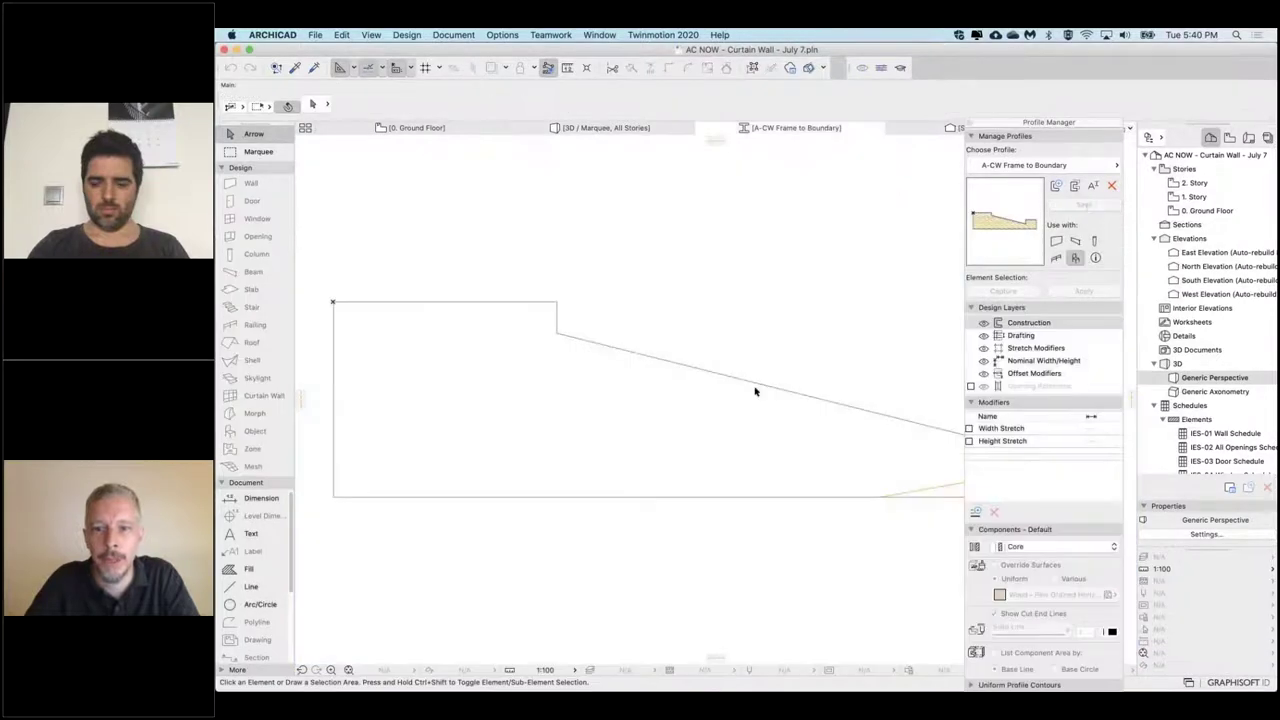
Step: Examine the shape and origin of the A-CW Frame to Boundary profile, and return to the 3D view
scroll(741, 393, "down", 3)
left_click(534, 363)
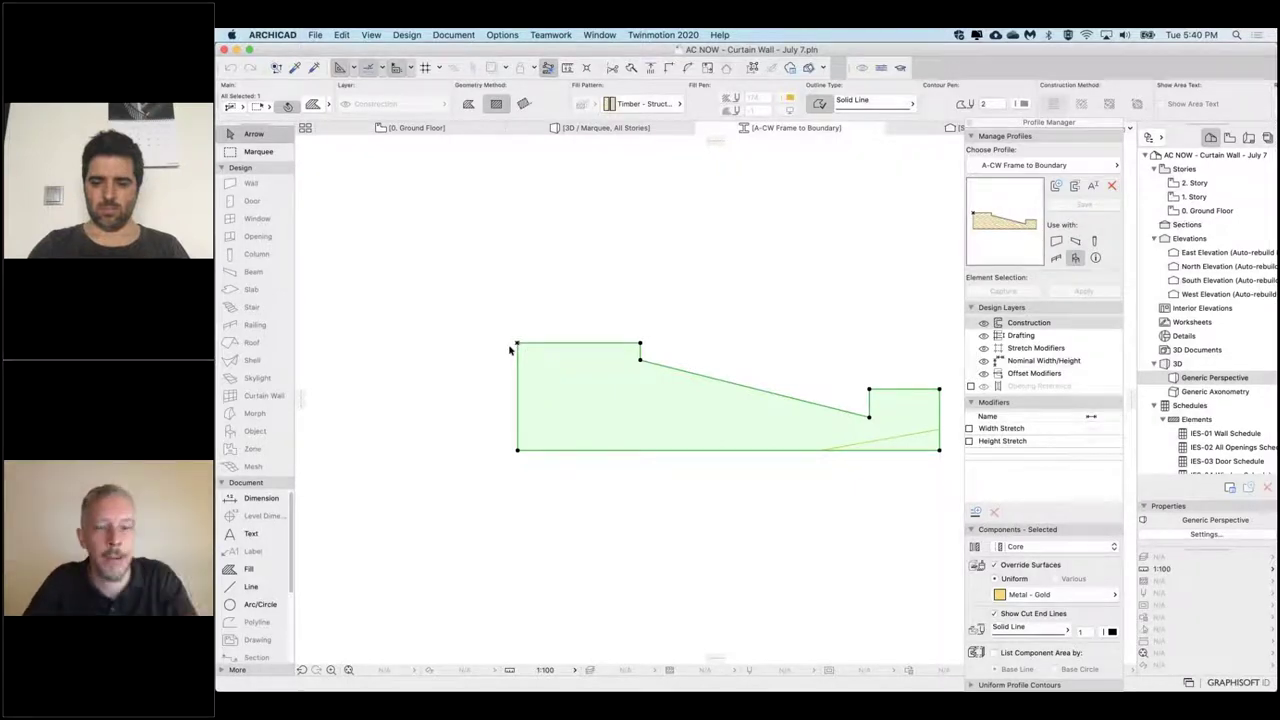
key("Escape")
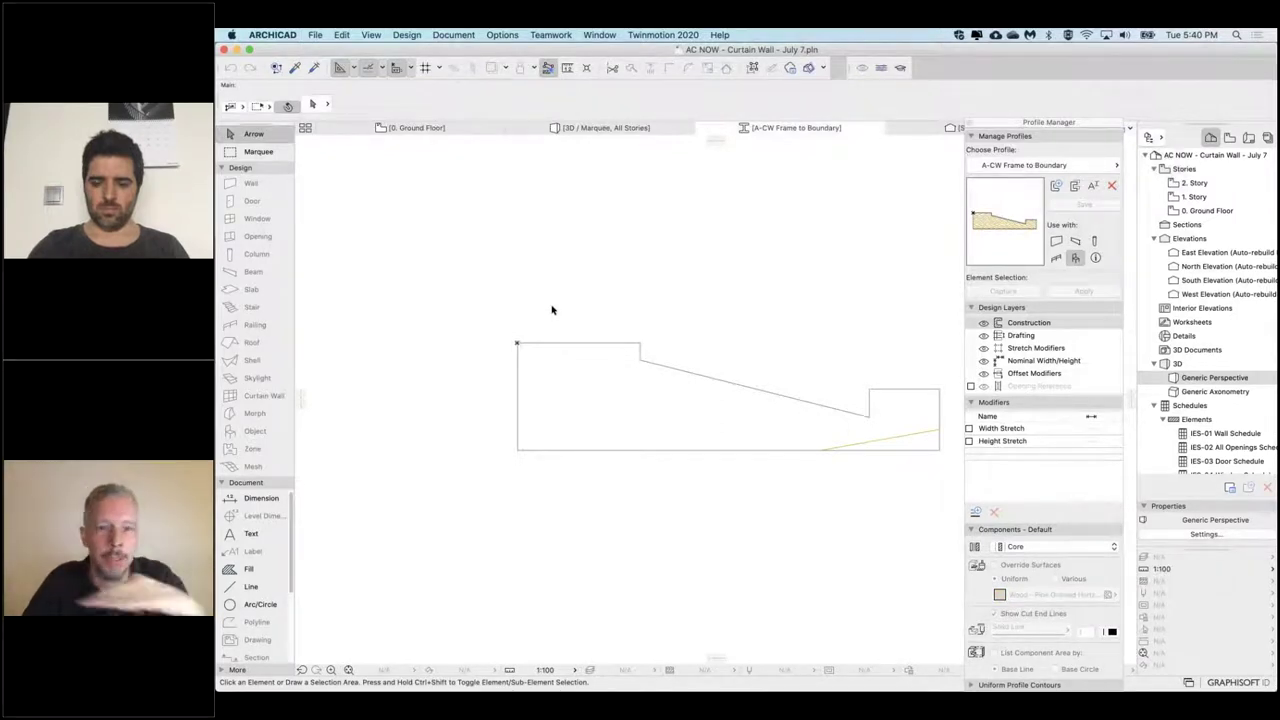
left_click(634, 404)
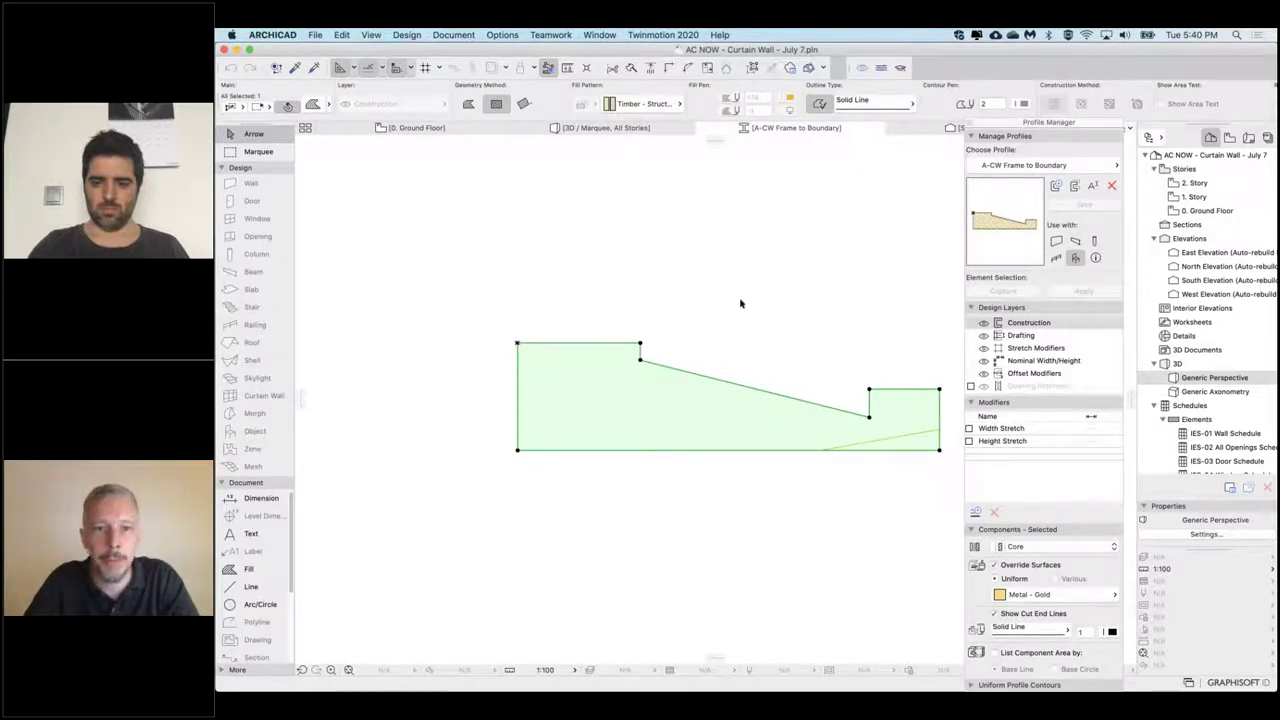
key("Escape")
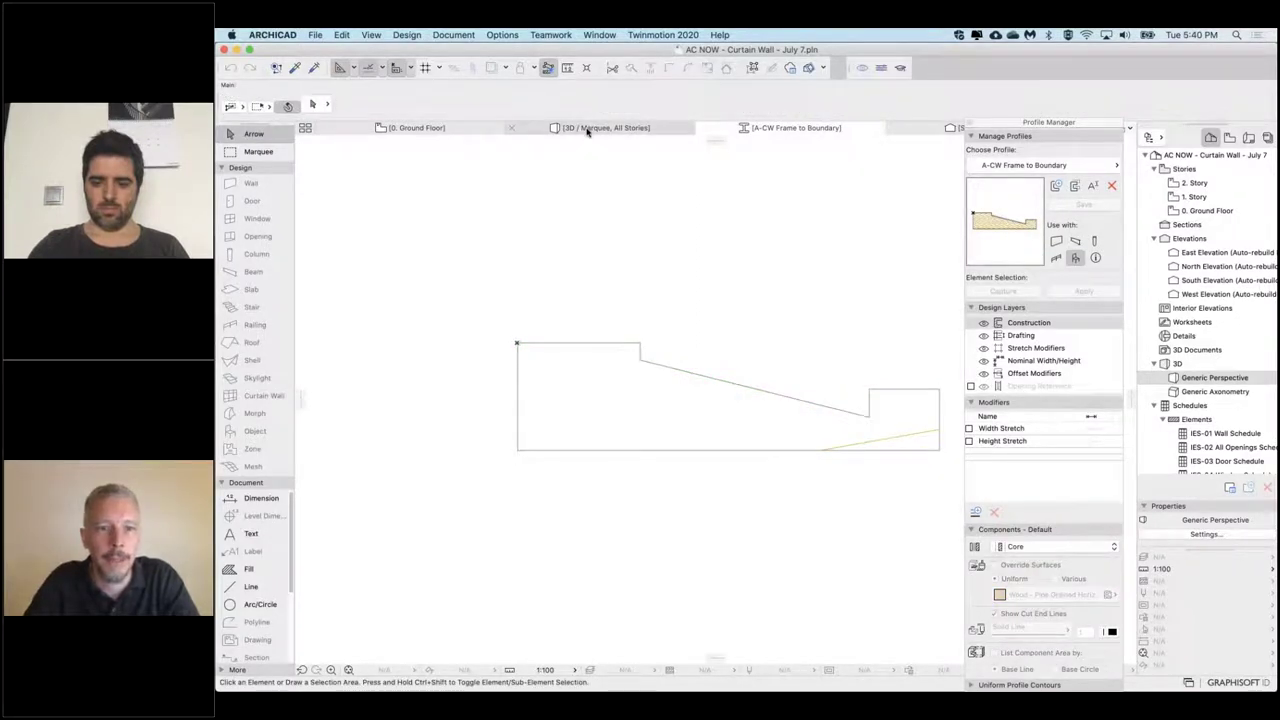
left_click(588, 128)
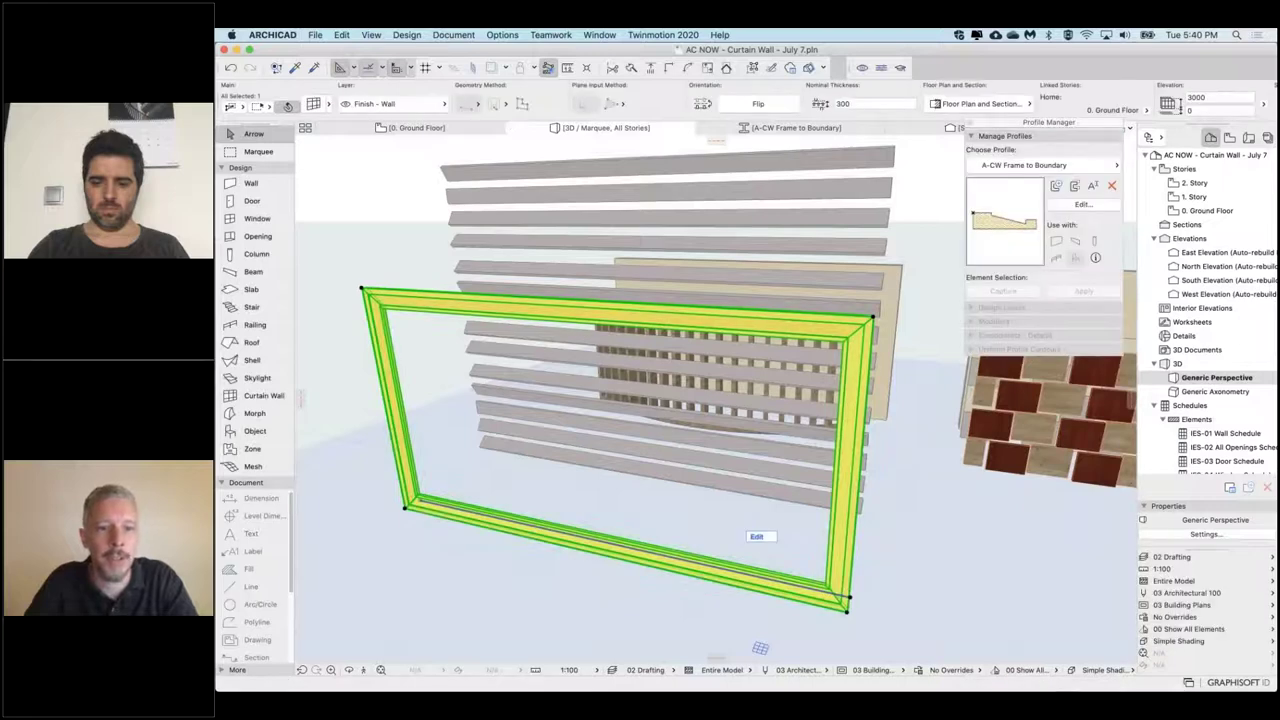
Step: Delete the bottom boundary frame member in the curtain wall's edit mode and exit the edit mode
scroll(414, 470, "up", 5)
middle_click_drag(560, 450, 420, 489, "shift")
mouse_move(827, 471)
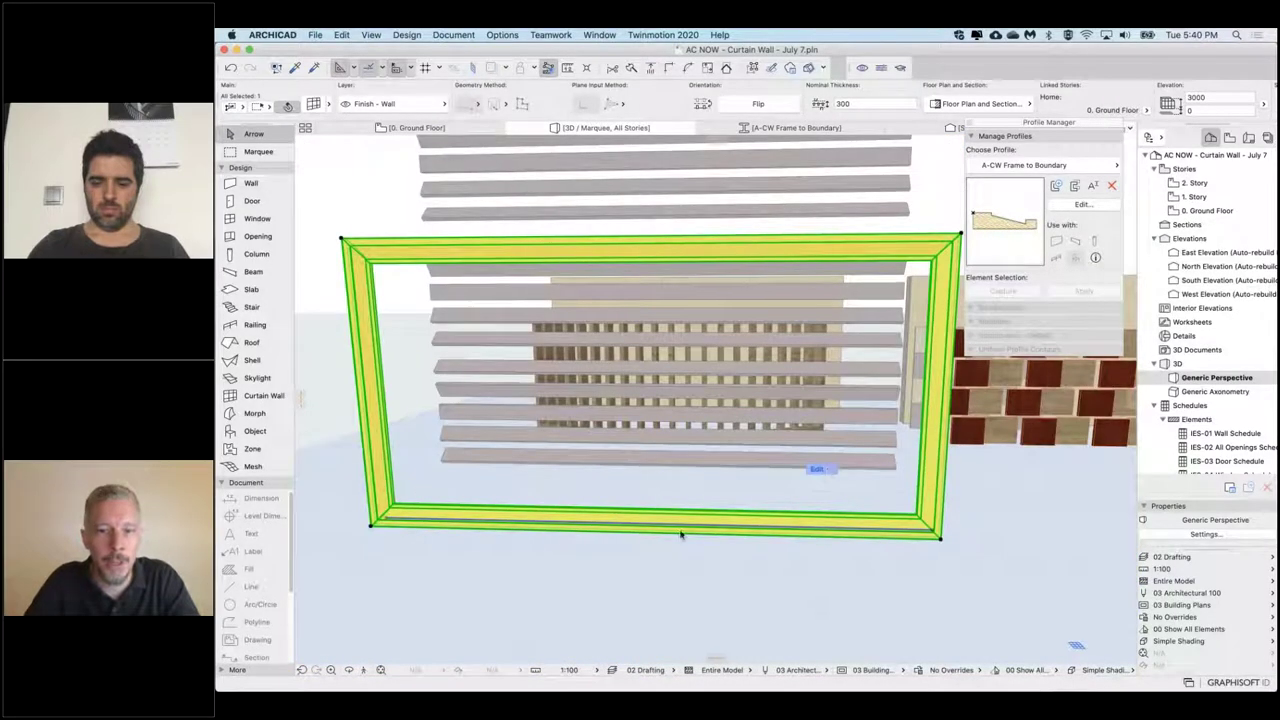
double_click(601, 513)
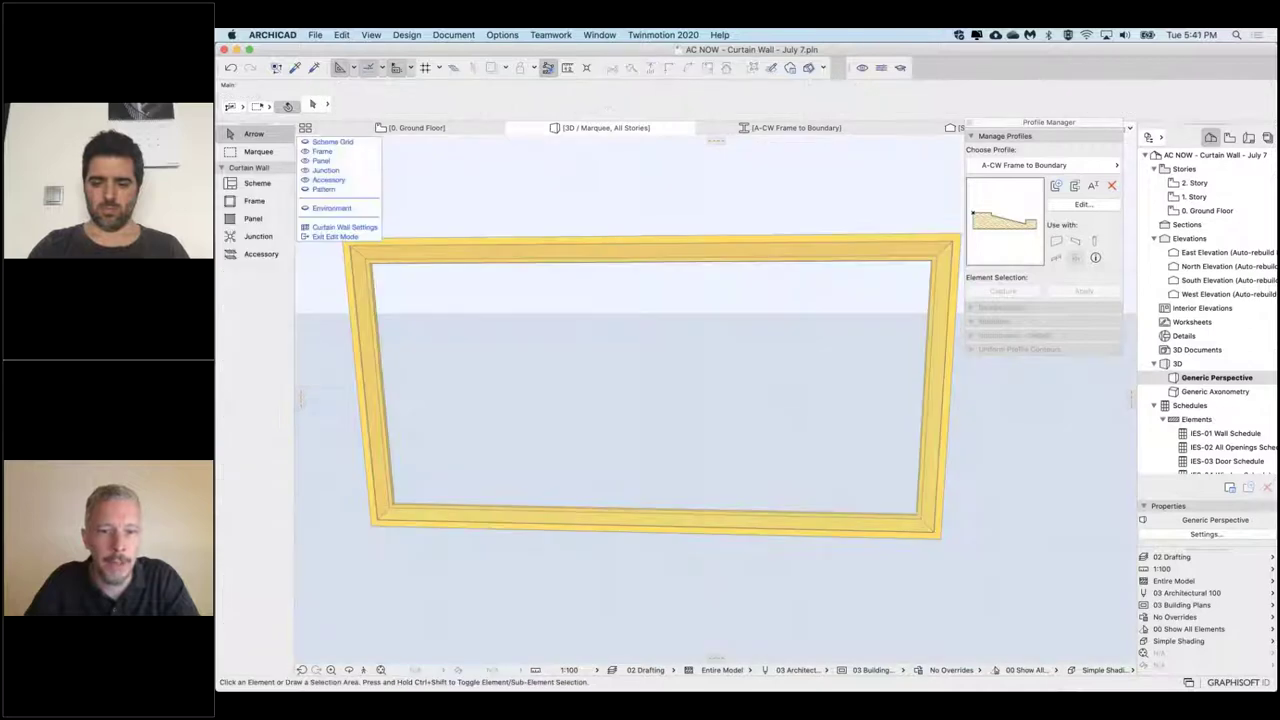
left_click(635, 520)
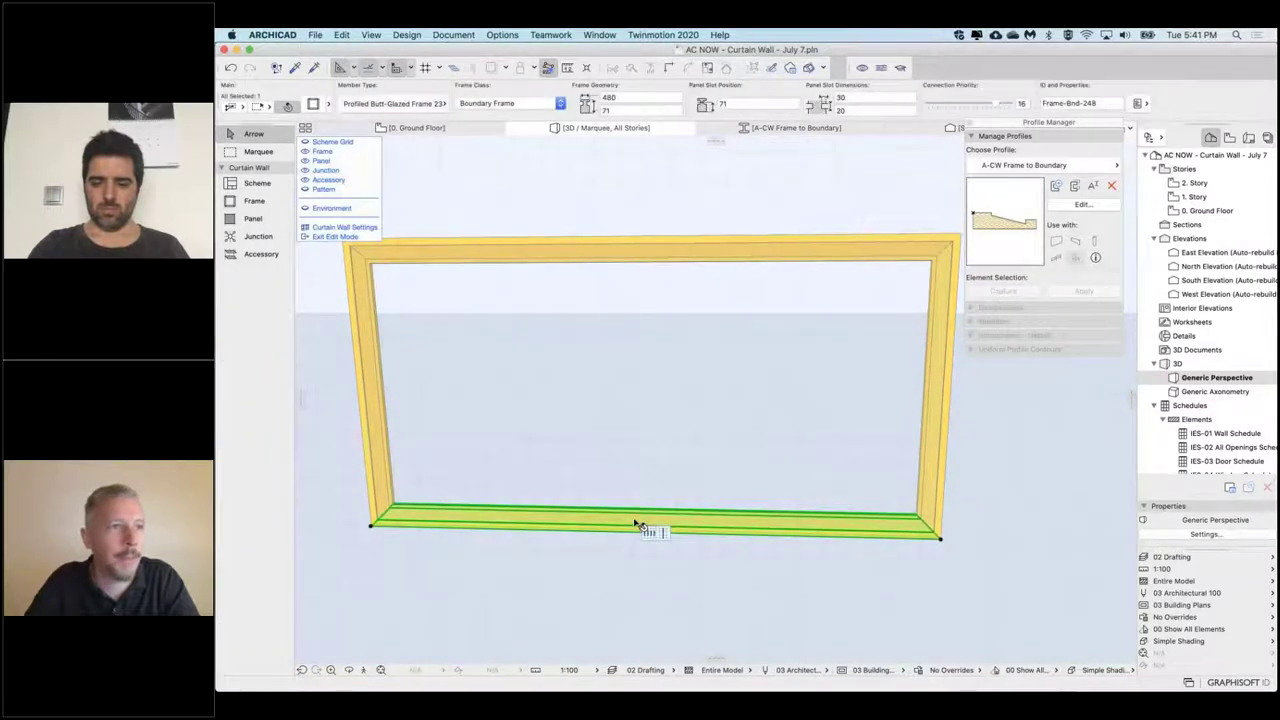
key("Delete")
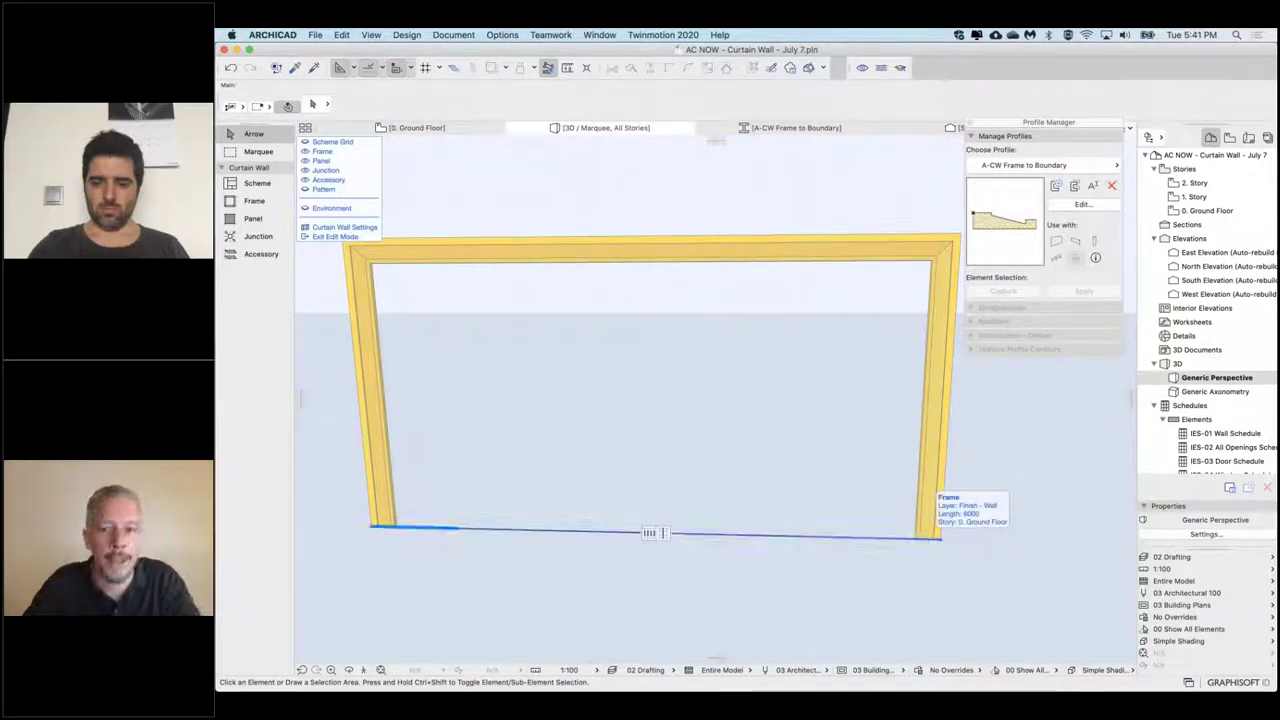
left_click(340, 237)
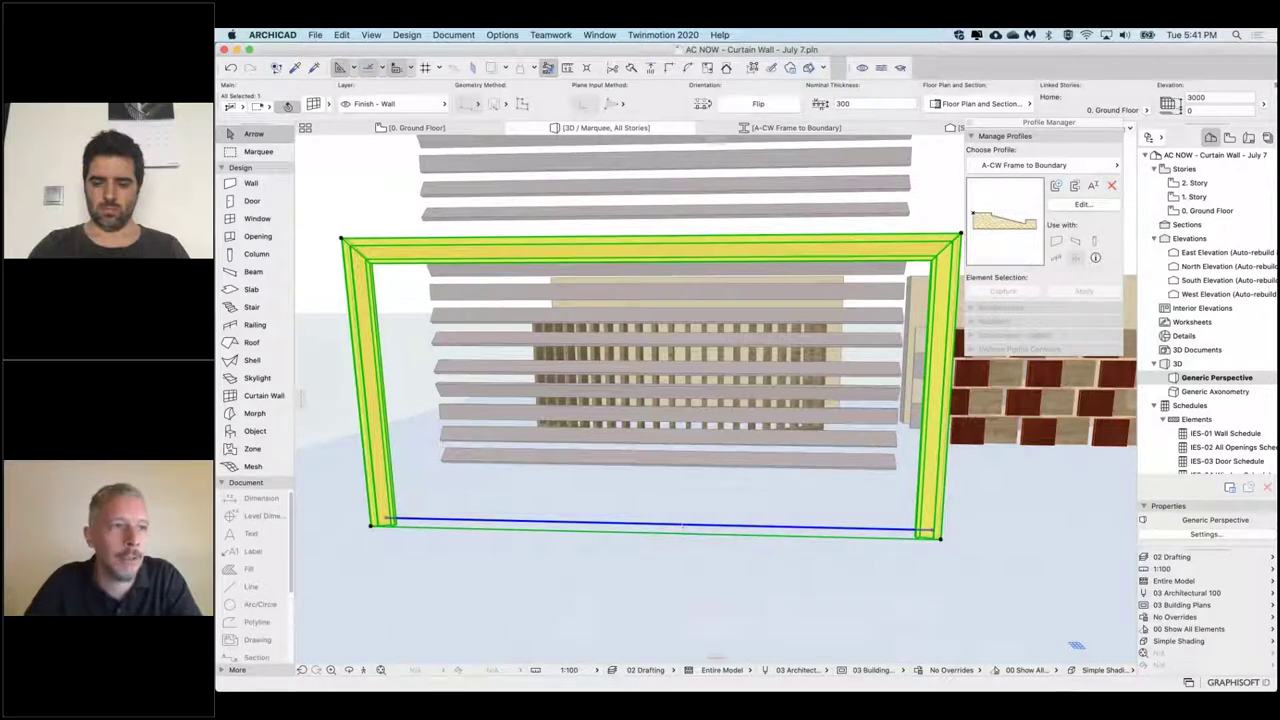
scroll(681, 525, "up", 3)
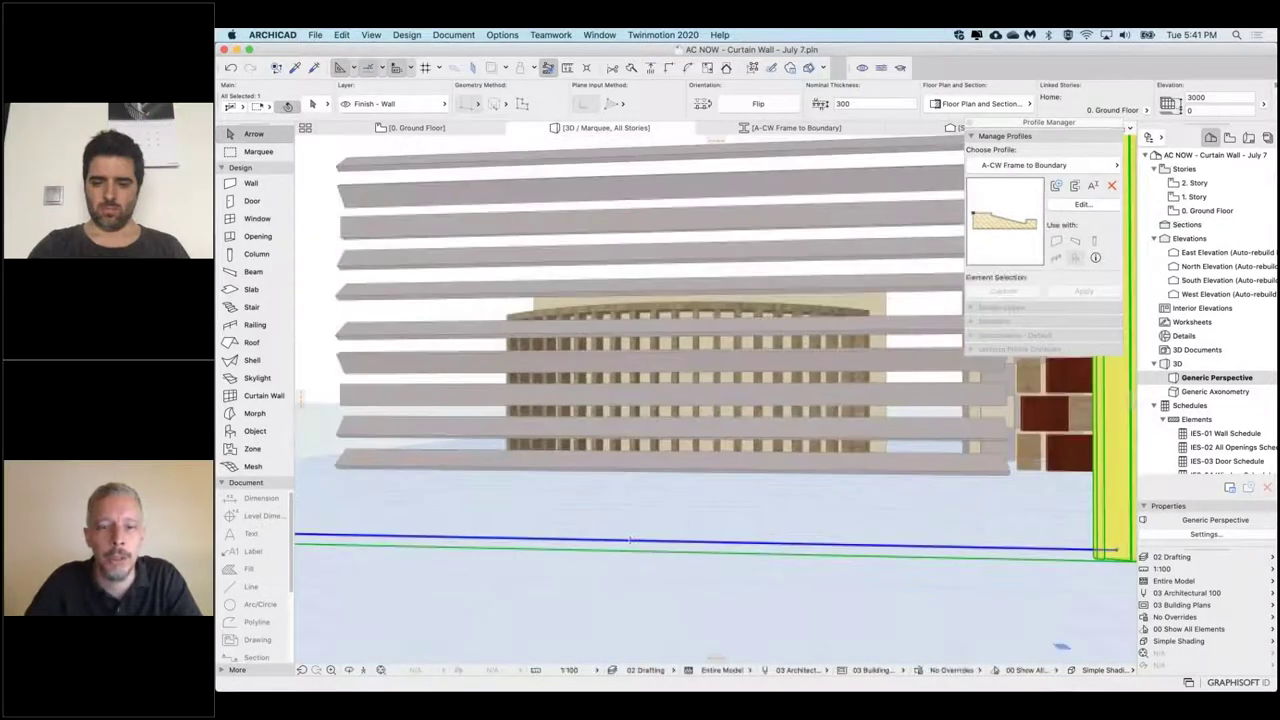
scroll(777, 491, "down", 5)
middle_click_drag(777, 491, 745, 520, "shift")
left_click(673, 521)
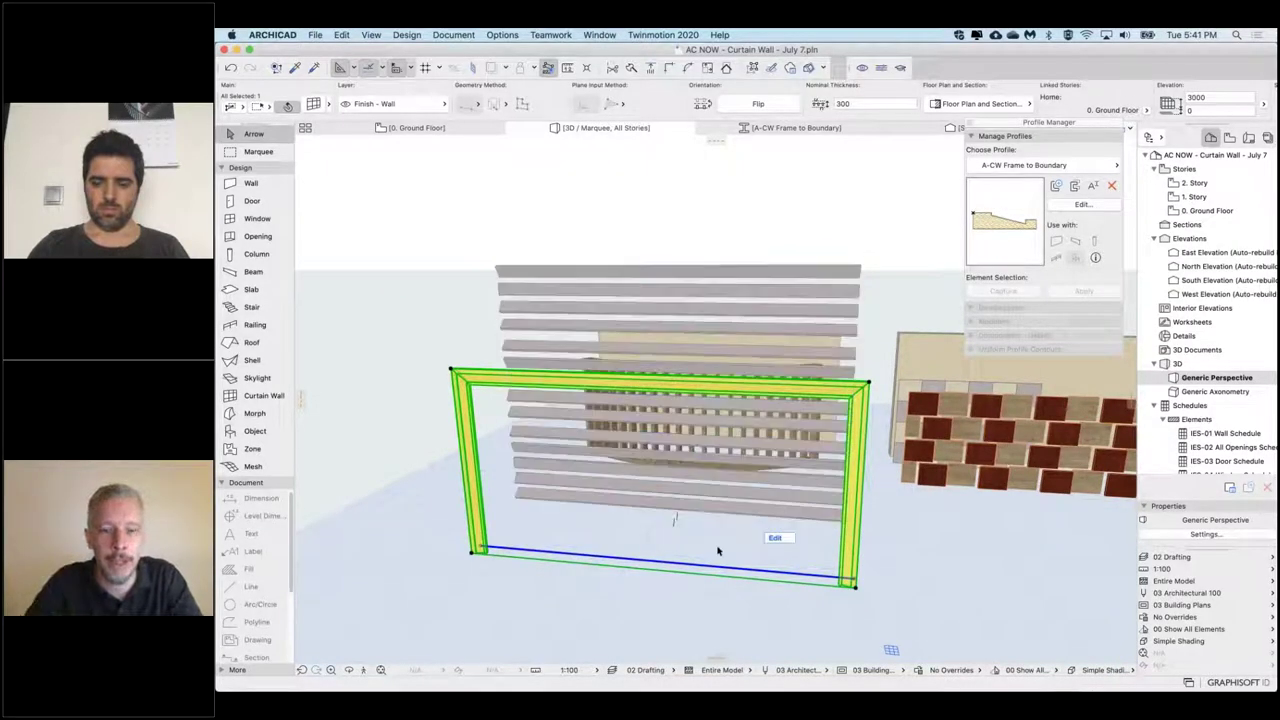
Step: Shorten the three-sided boundary frame to door-opening proportions by repositioning its reference line end node, and deselect it
scroll(717, 550, "up", 5)
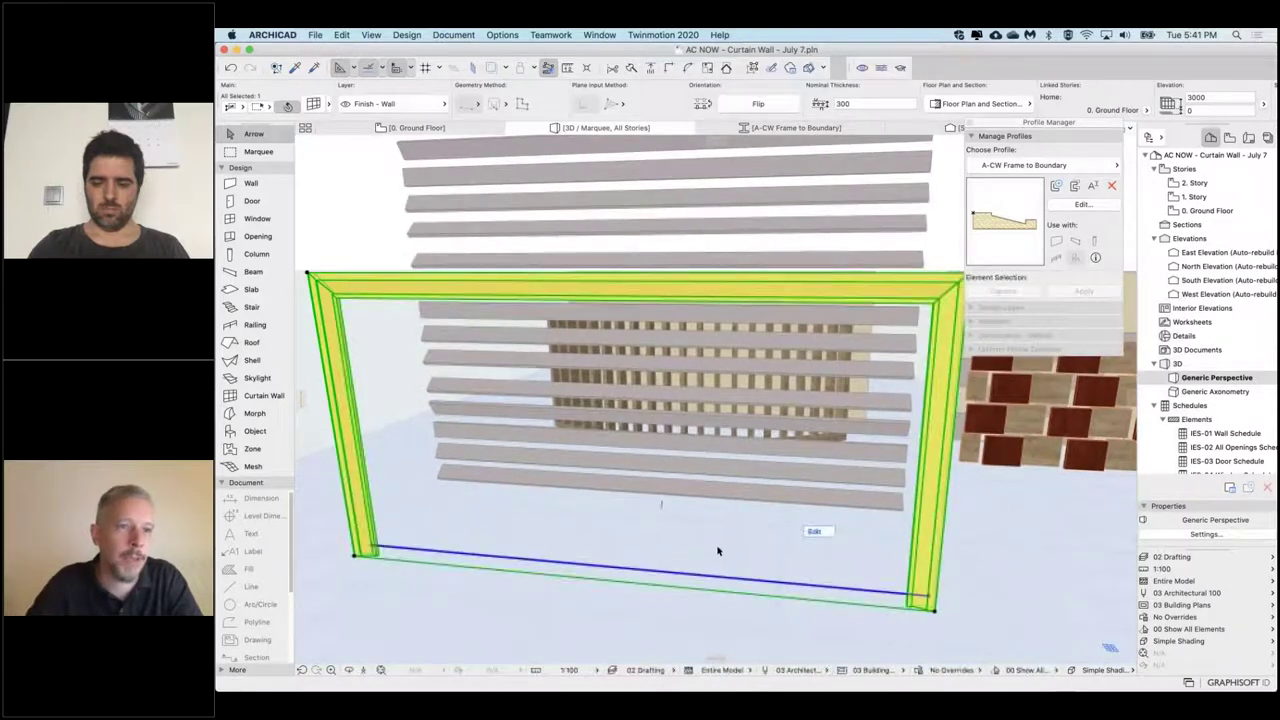
middle_click_drag(661, 505, 595, 518, "shift")
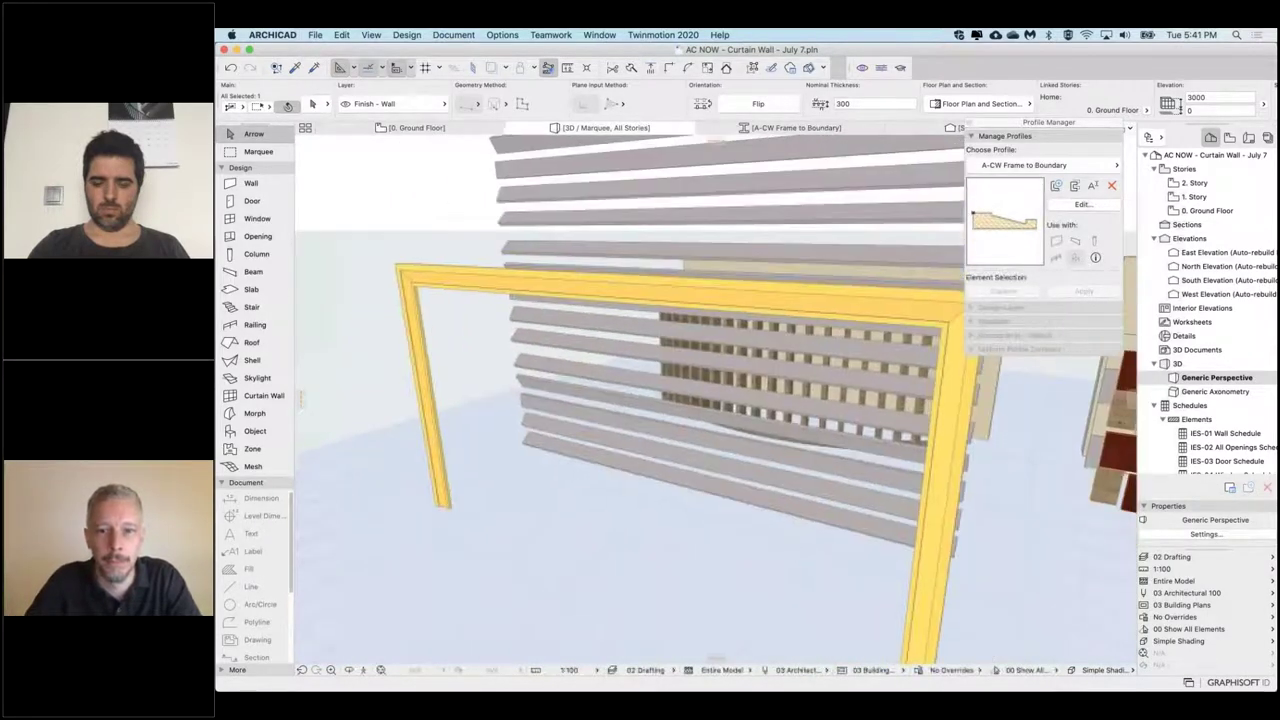
scroll(868, 618, "down", 5)
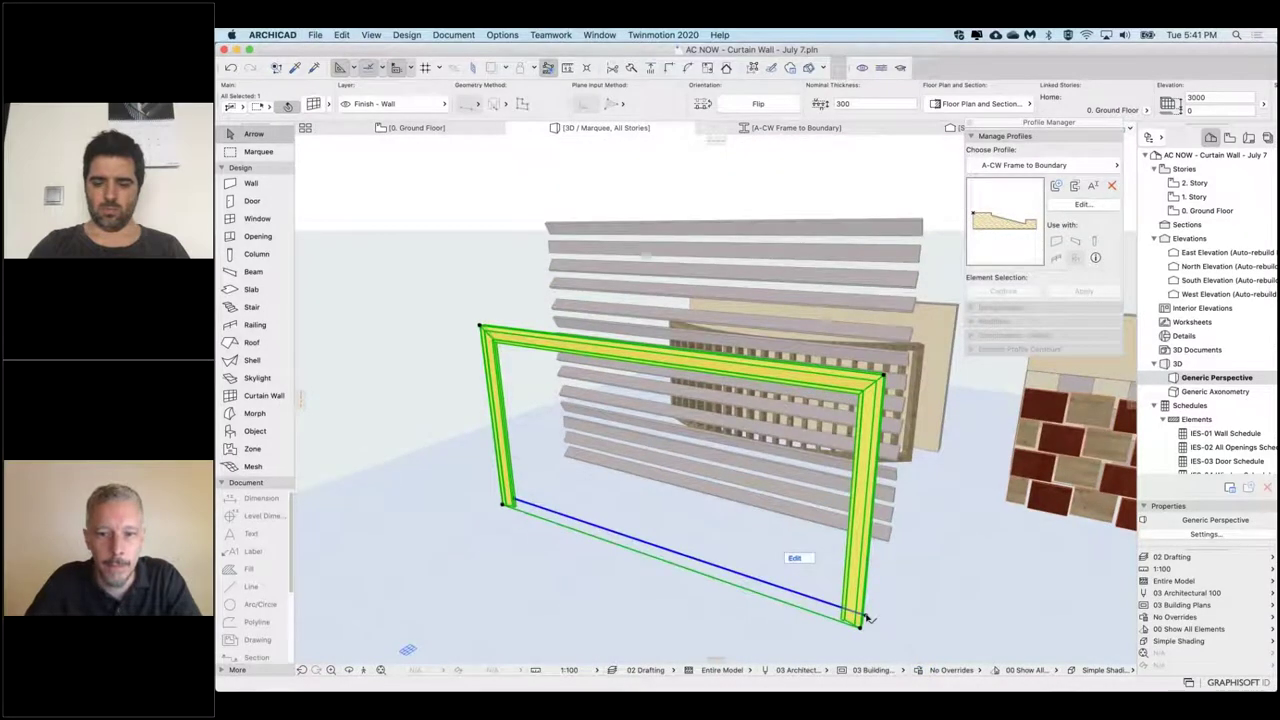
left_click(862, 620)
left_click(925, 548)
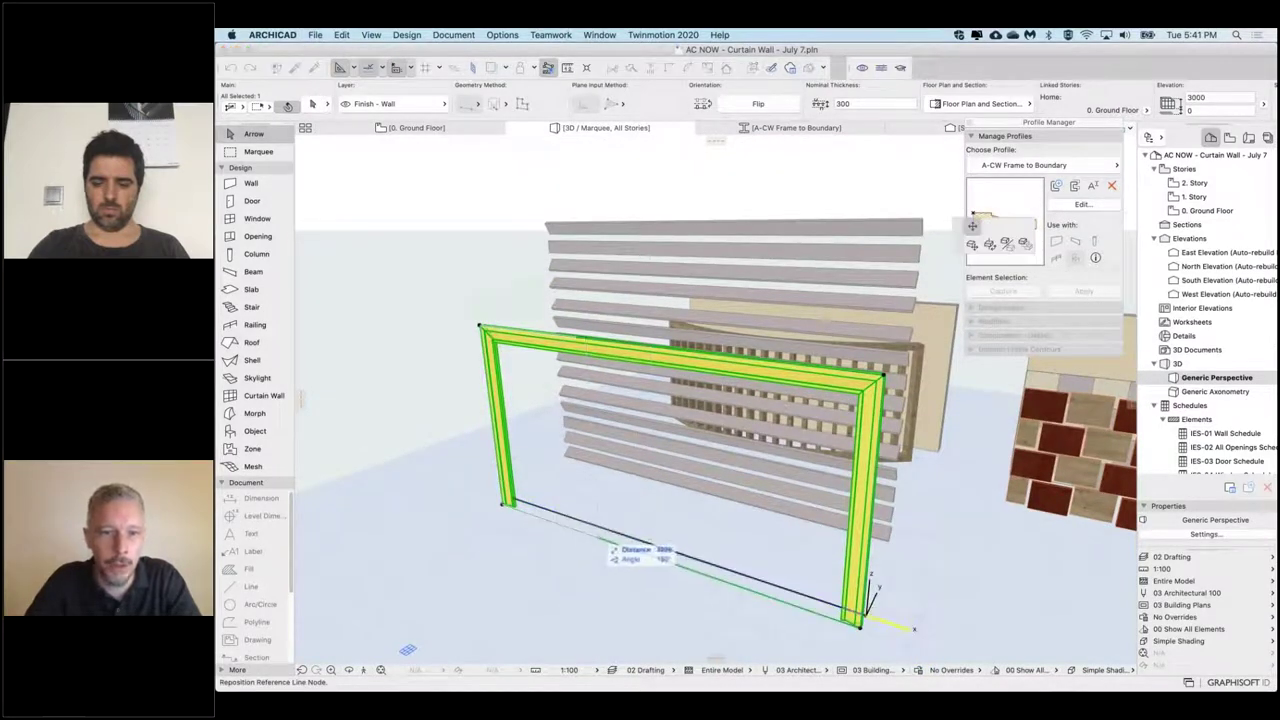
left_click(590, 530)
scroll(530, 482, "up", 5)
middle_click_drag(530, 482, 662, 570)
scroll(662, 570, "down", 4)
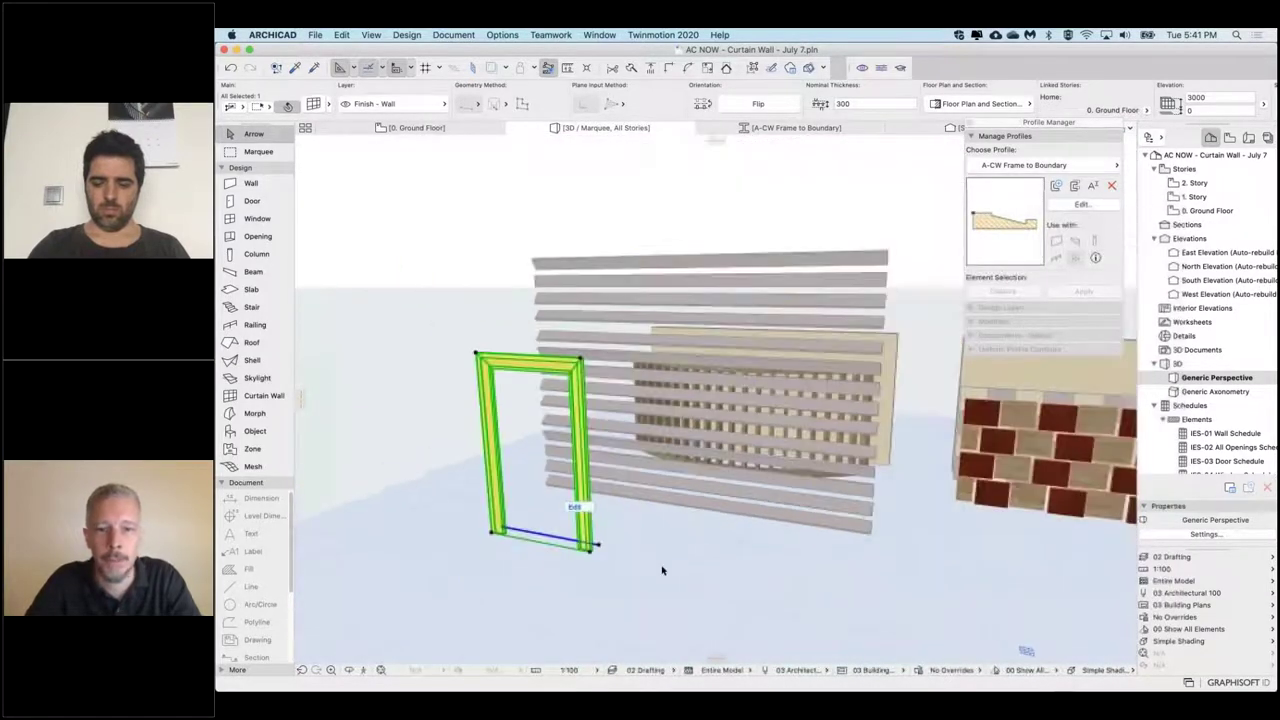
key("Escape")
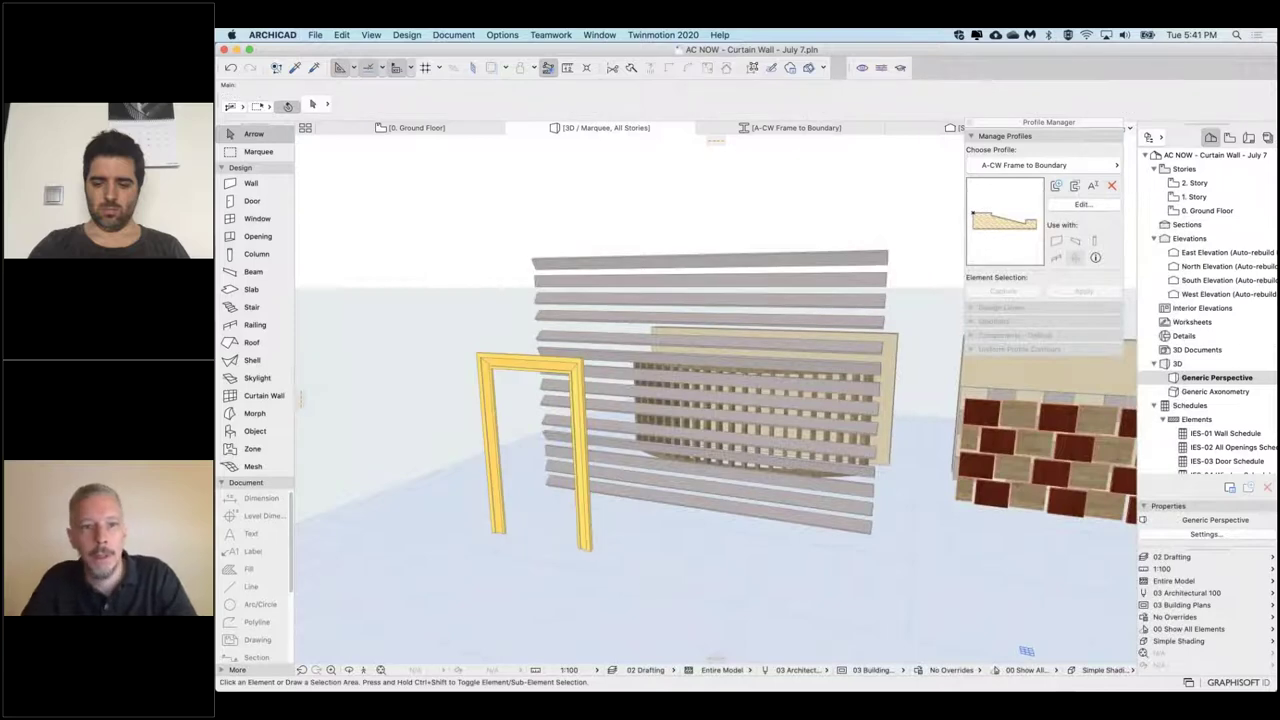
Step: Switch to the ground floor plan, go to the ceiling panels outline, and clear the existing marquee
left_click(415, 128)
scroll(715, 400, "down", 2)
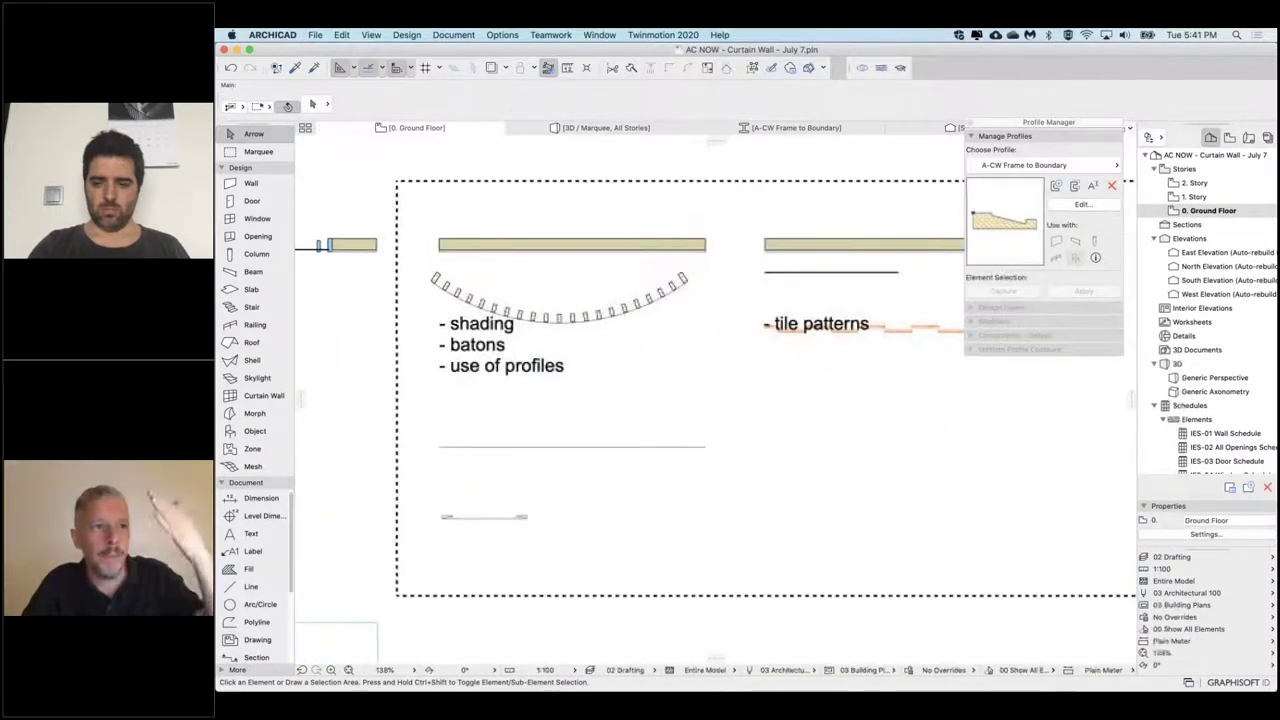
scroll(603, 455, "down", 3)
scroll(640, 420, "down", 2)
middle_click_drag(640, 400, 733, 322)
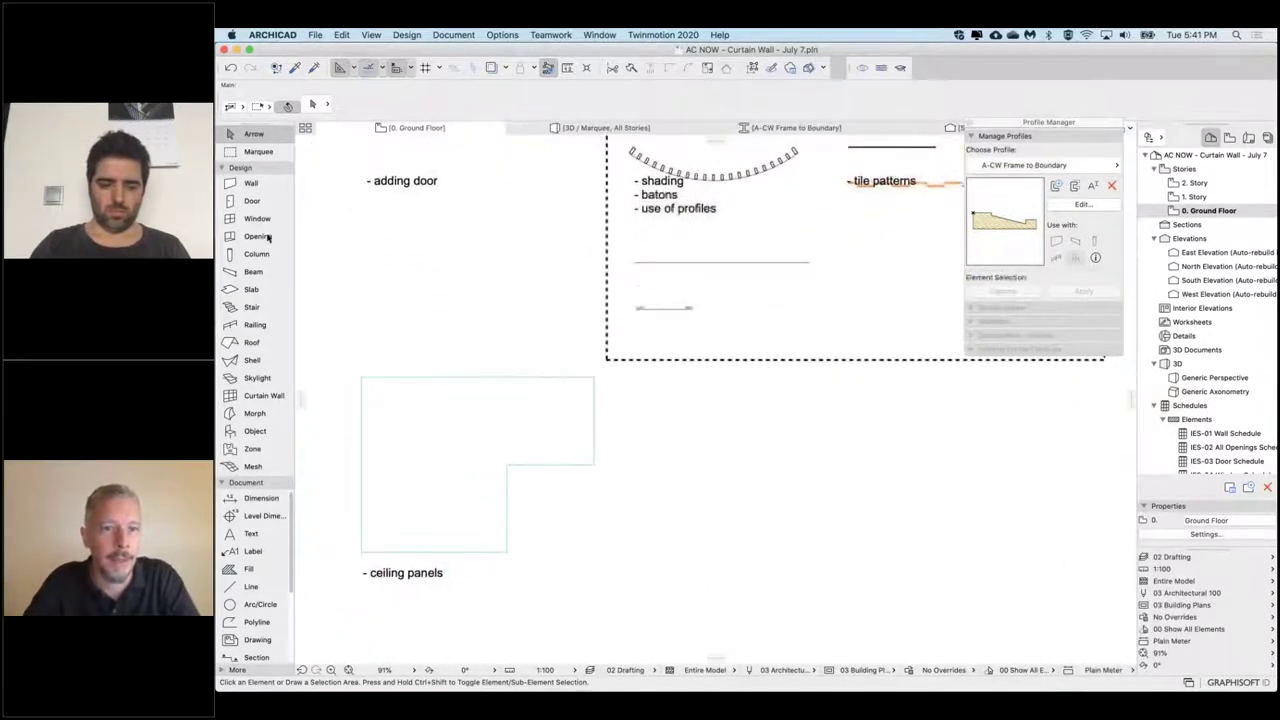
left_click(258, 151)
double_click(461, 337)
scroll(461, 337, "left", 2)
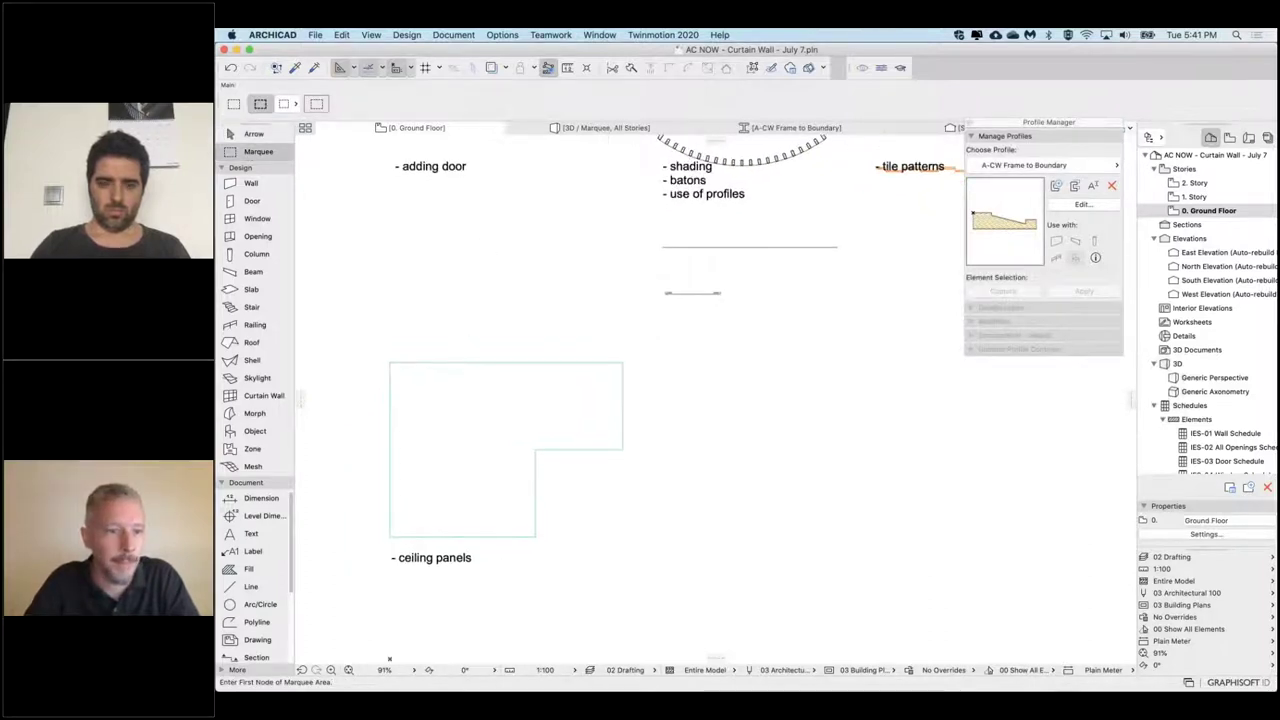
Step: Draw a curtain wall with the Boundary geometry method, tracing the corners of the L-shaped ceiling panels outline
left_click(230, 398)
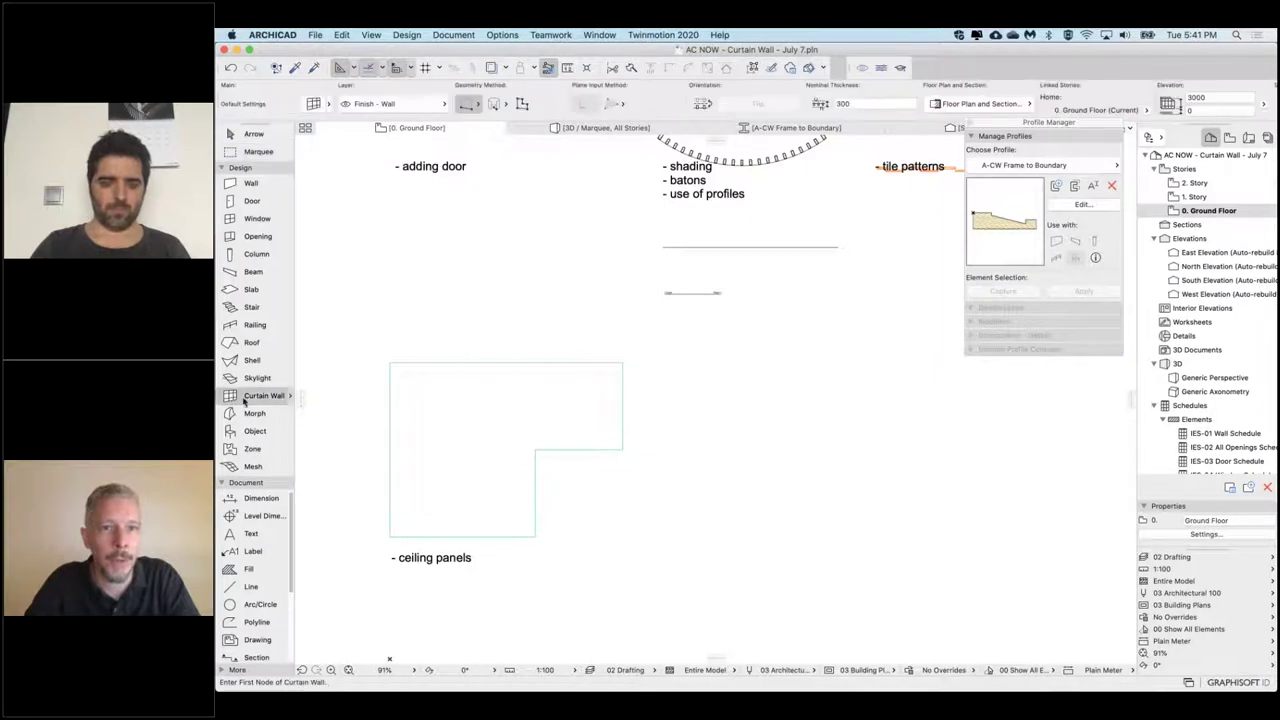
left_click(521, 103)
left_click(464, 104)
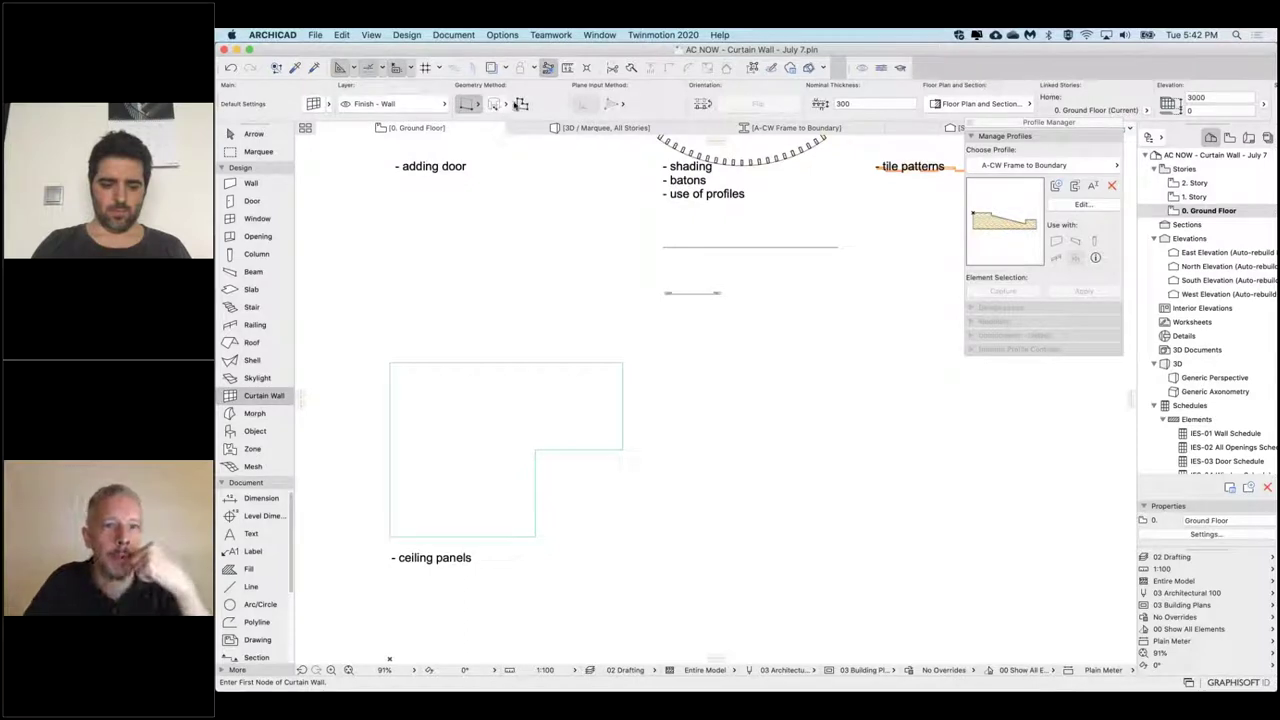
left_click(521, 104)
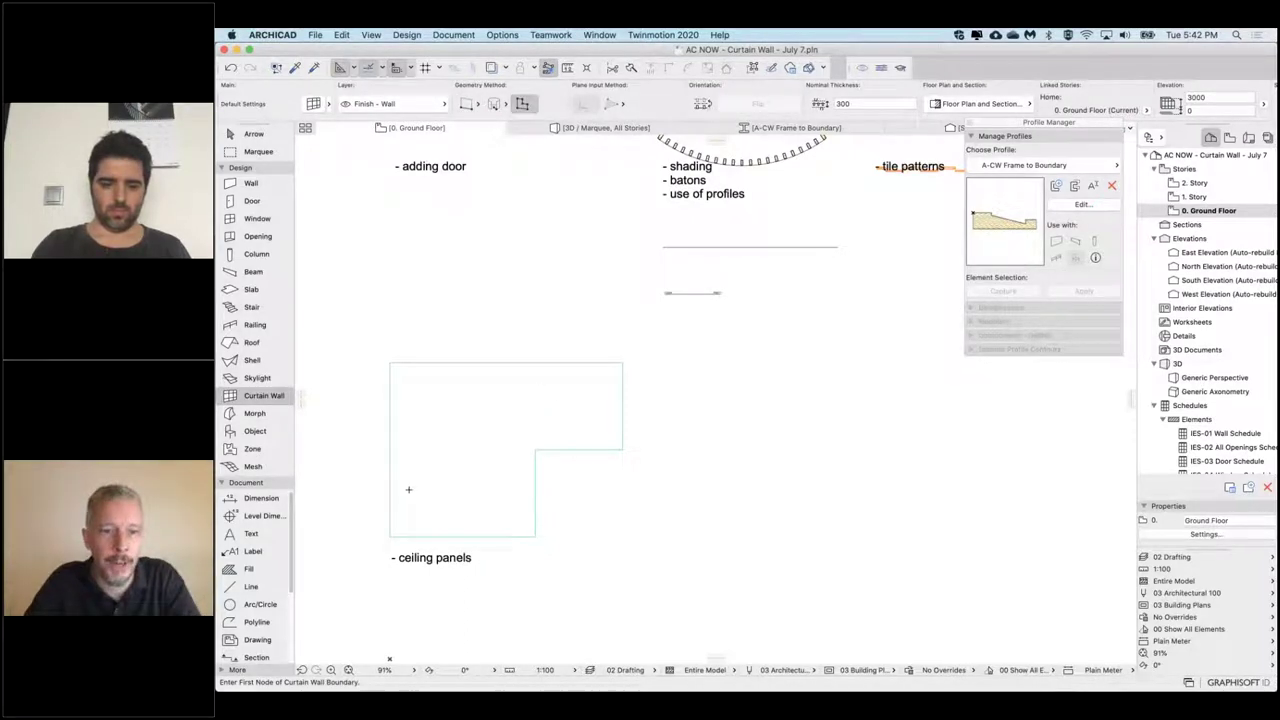
left_click(390, 536)
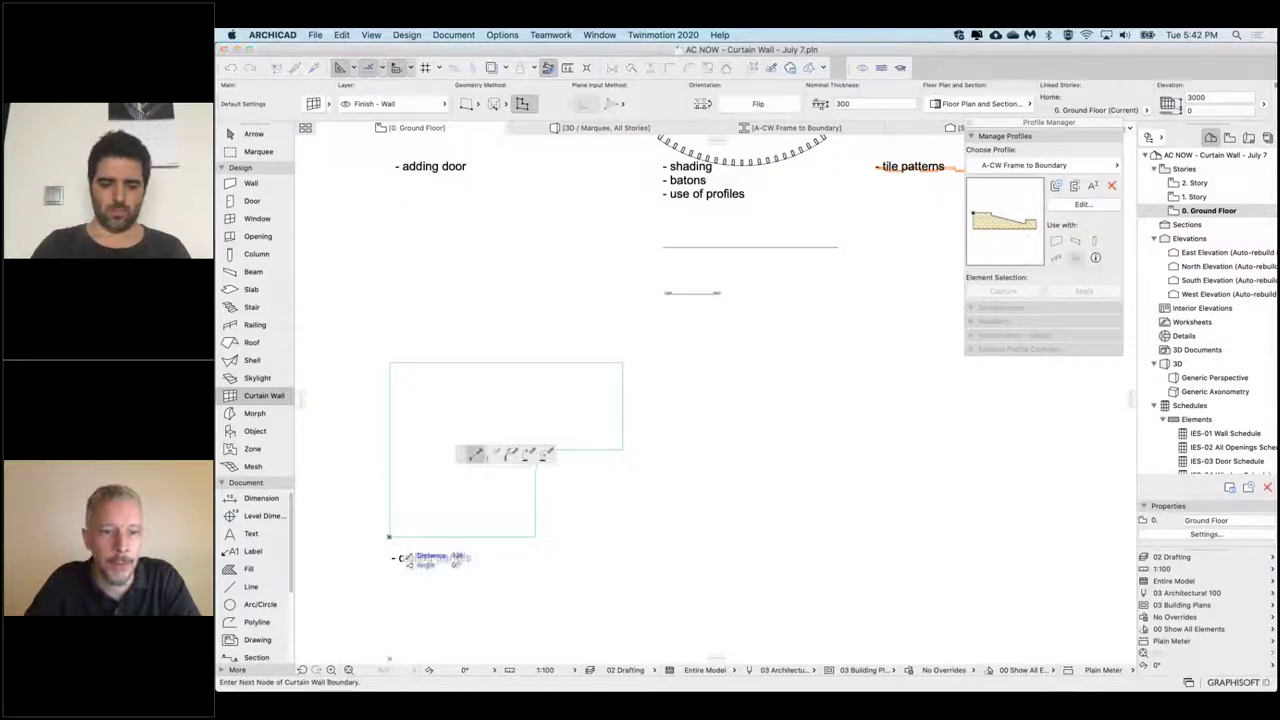
left_click(535, 536)
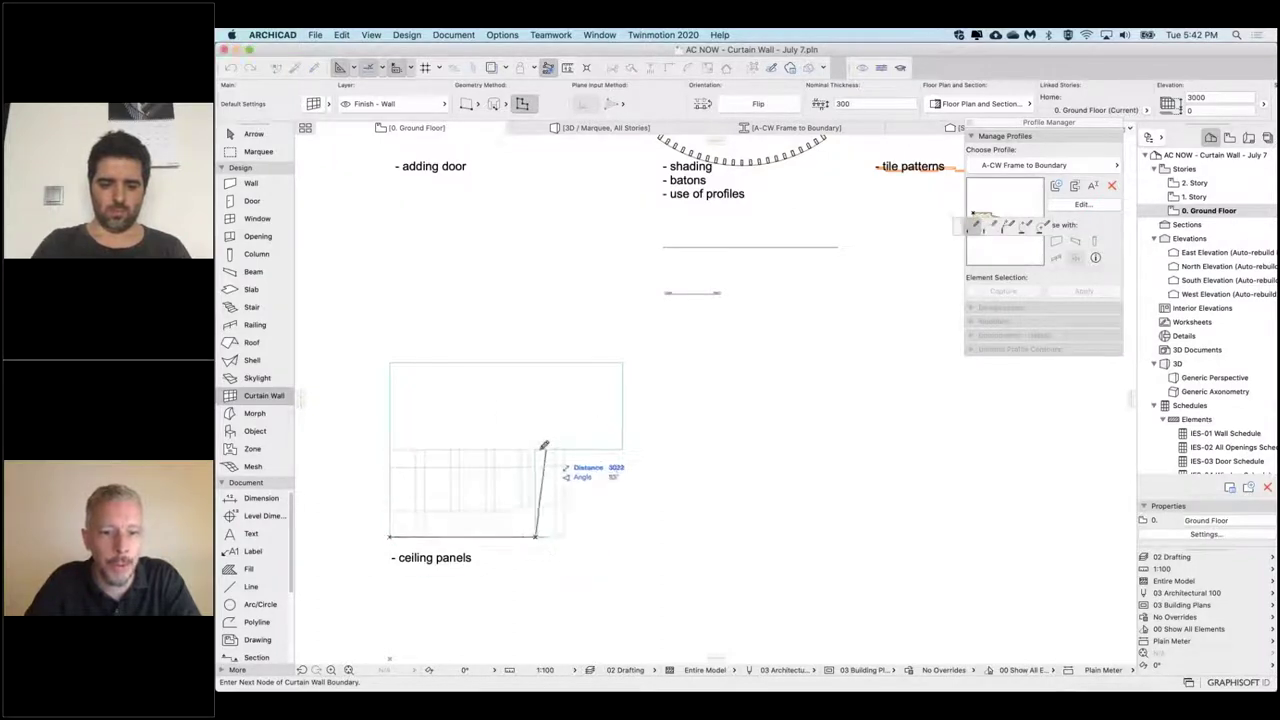
left_click(535, 449)
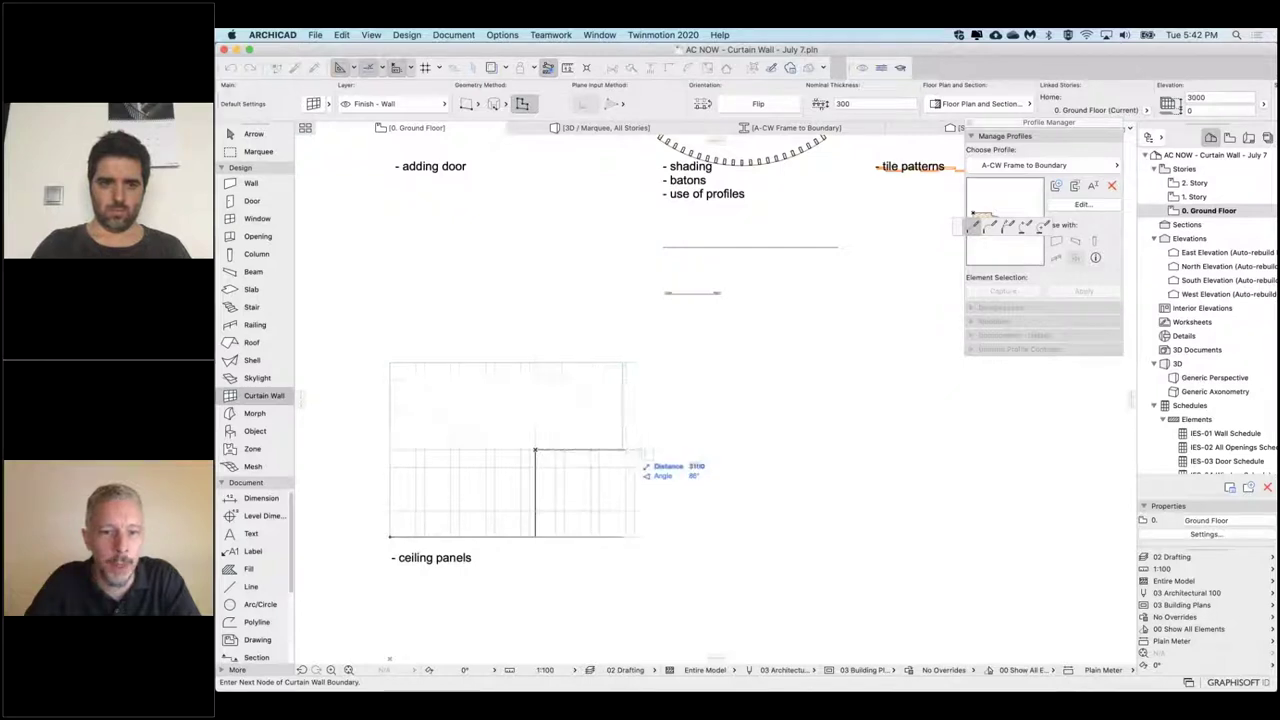
left_click(622, 450)
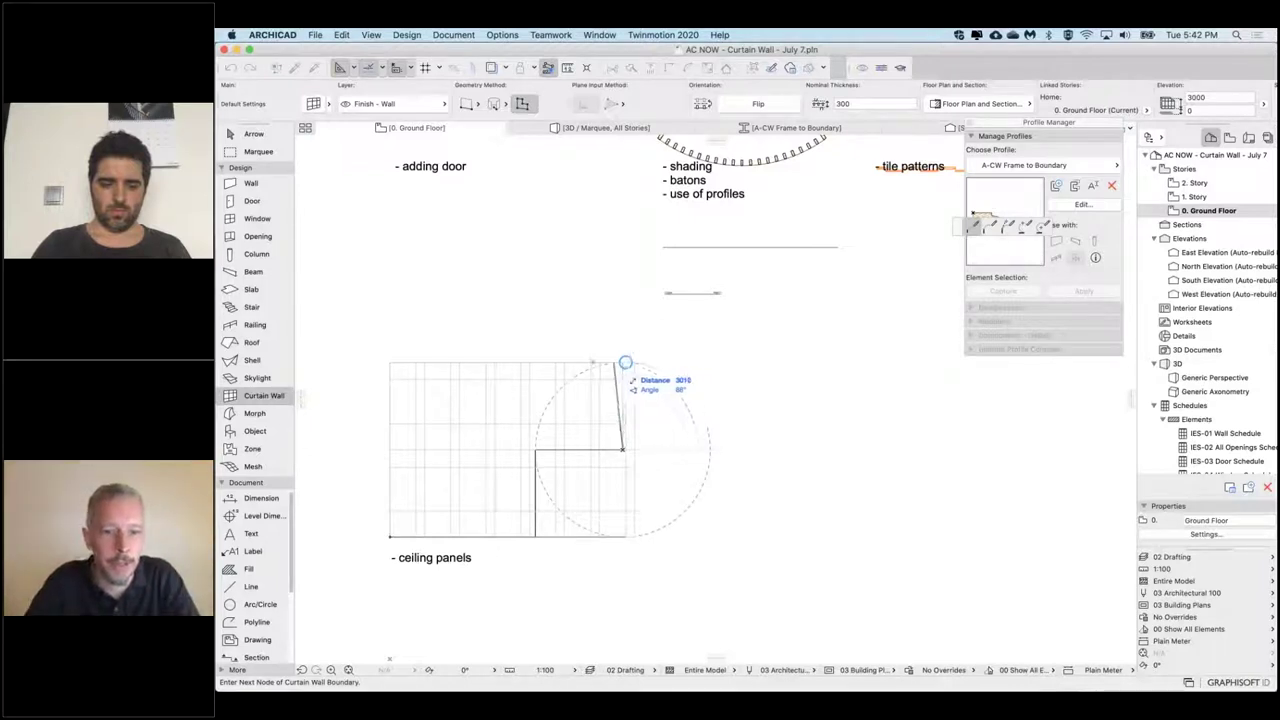
left_click(624, 361)
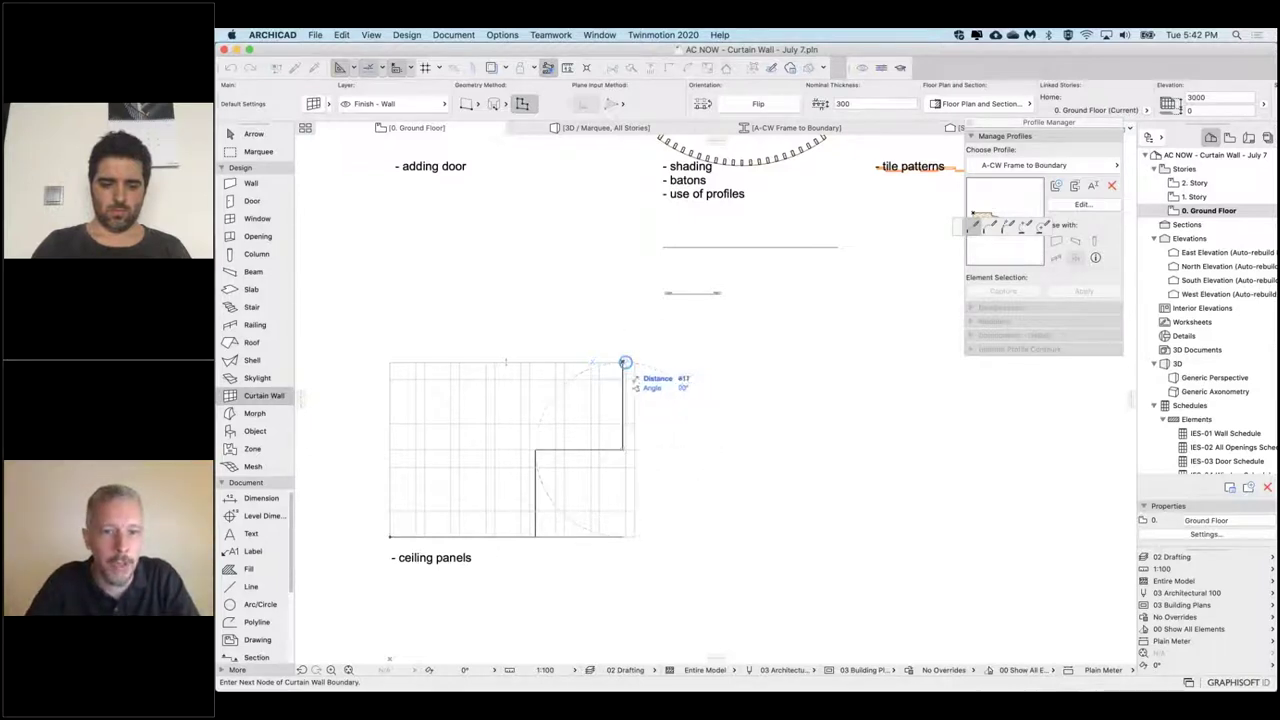
left_click(390, 362)
left_click(390, 537)
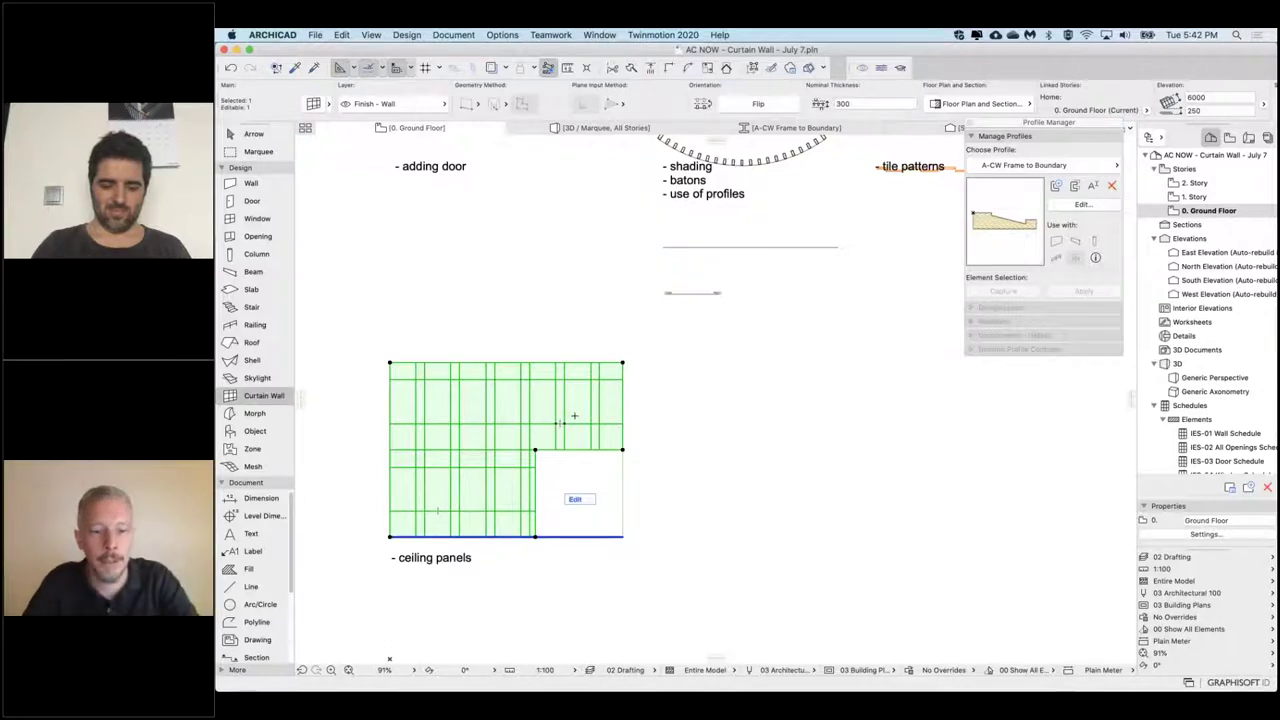
Step: Show only the new L-shaped curtain wall in 3D and examine it from below and above
key("F5")
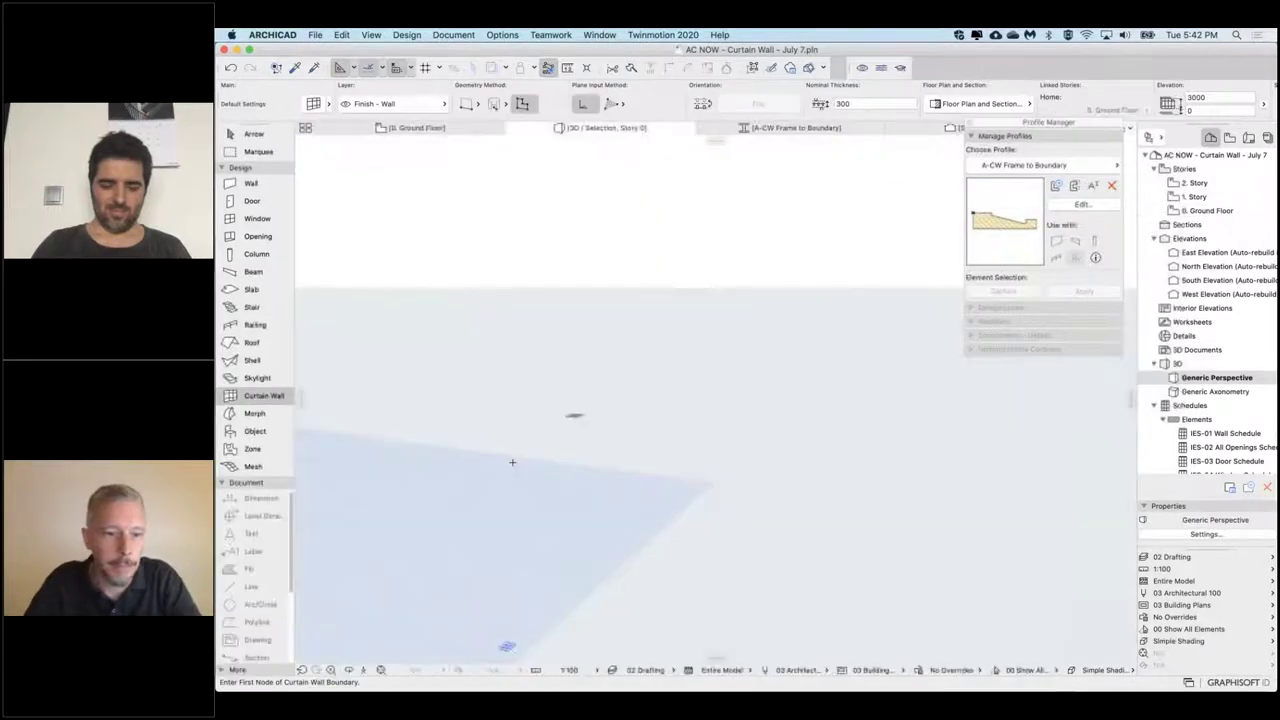
left_click(379, 671)
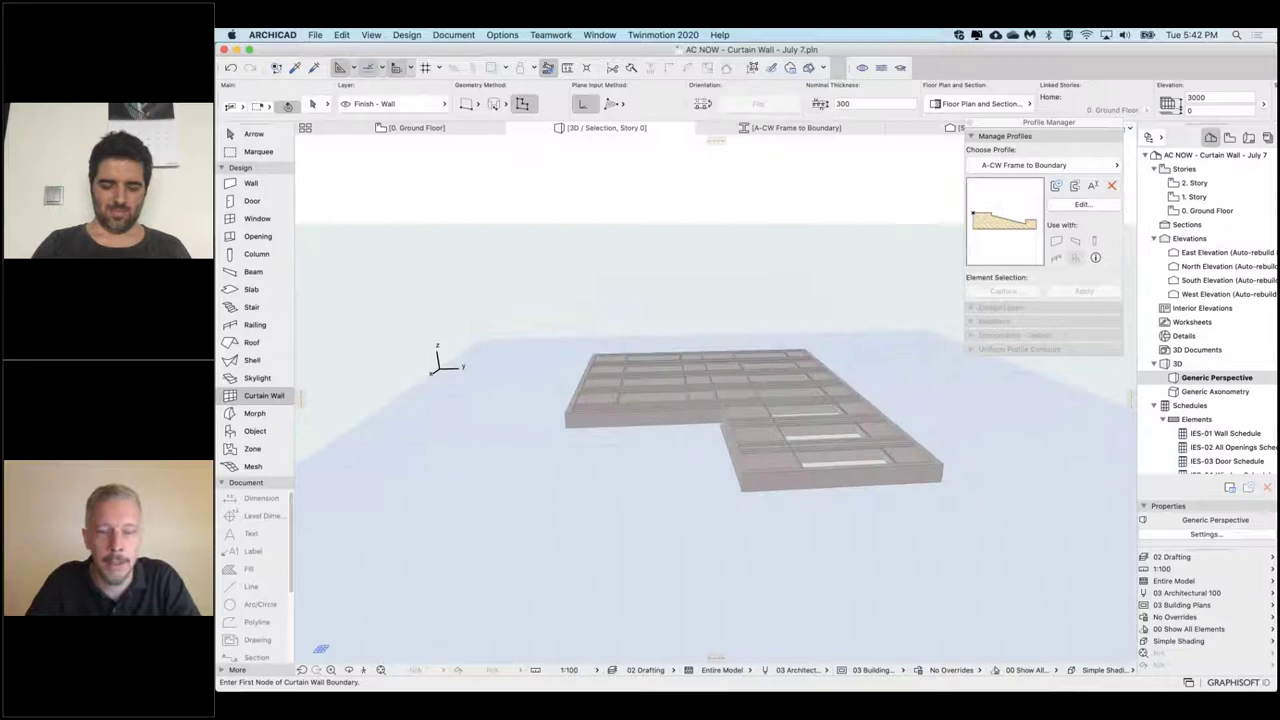
middle_click_drag(690, 450, 695, 325, "shift")
scroll(720, 404, "up", 5)
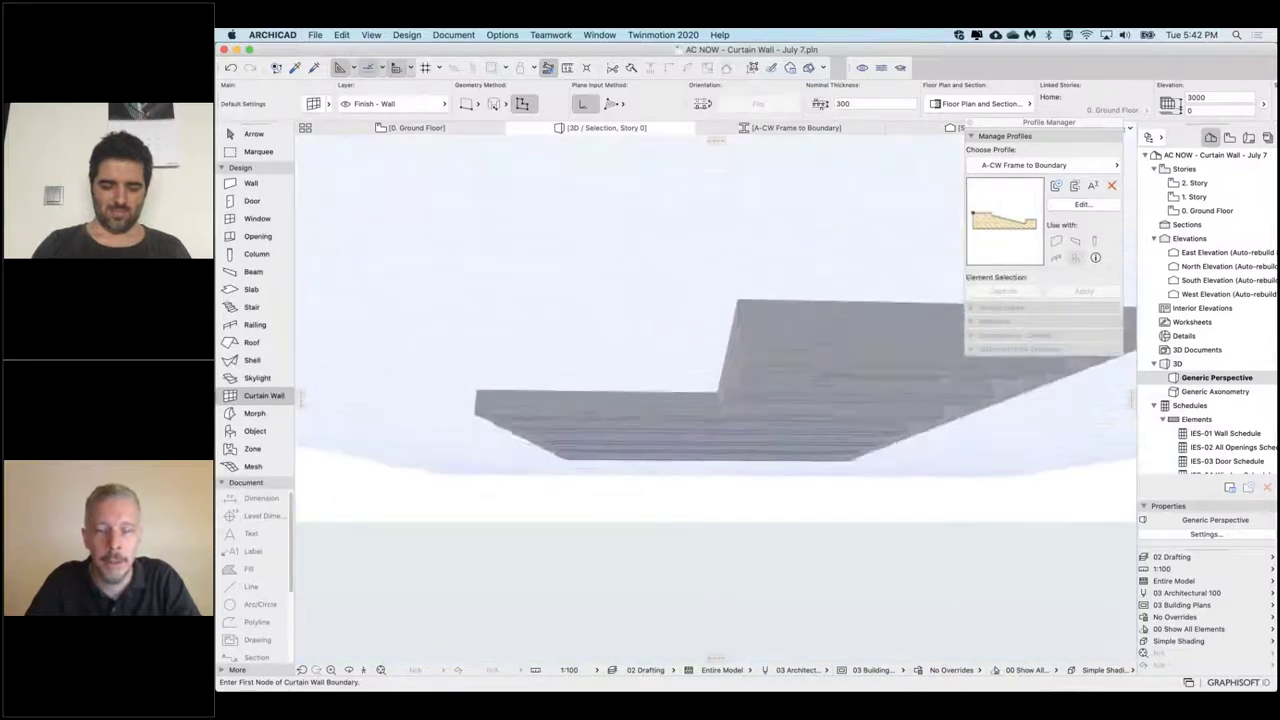
middle_click_drag(720, 404, 775, 368, "shift")
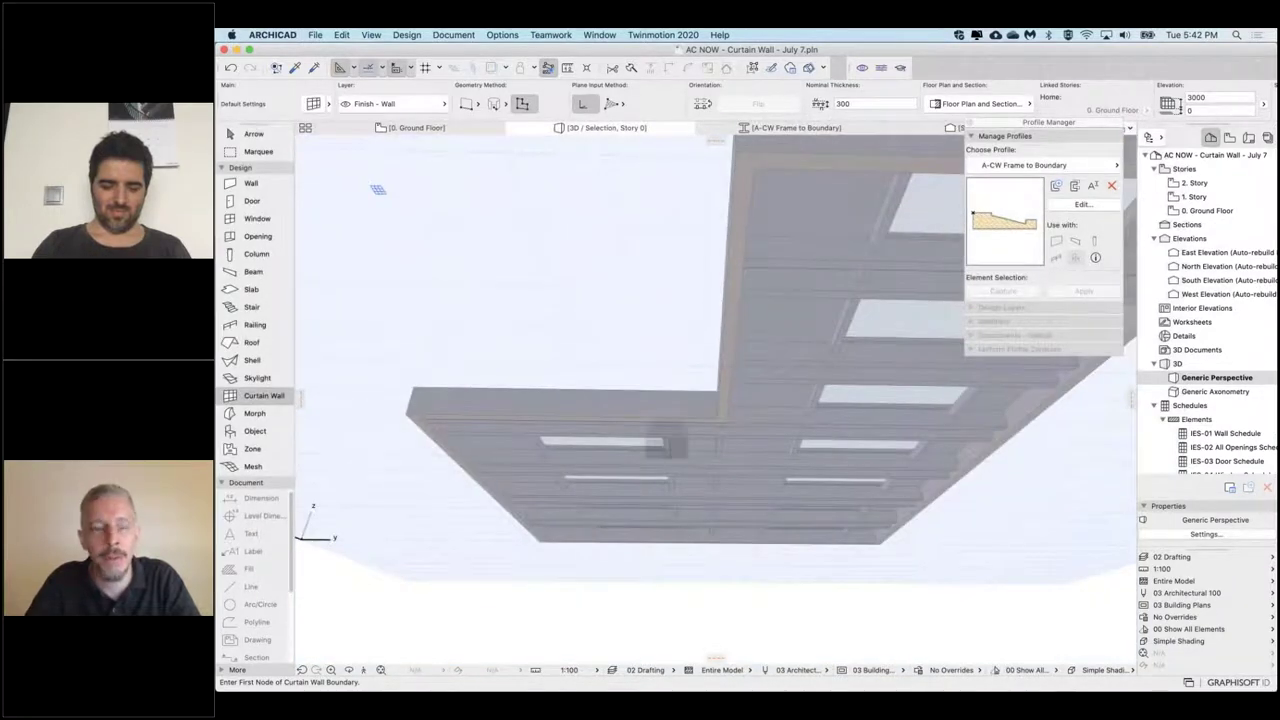
middle_click_drag(684, 444, 625, 458, "shift")
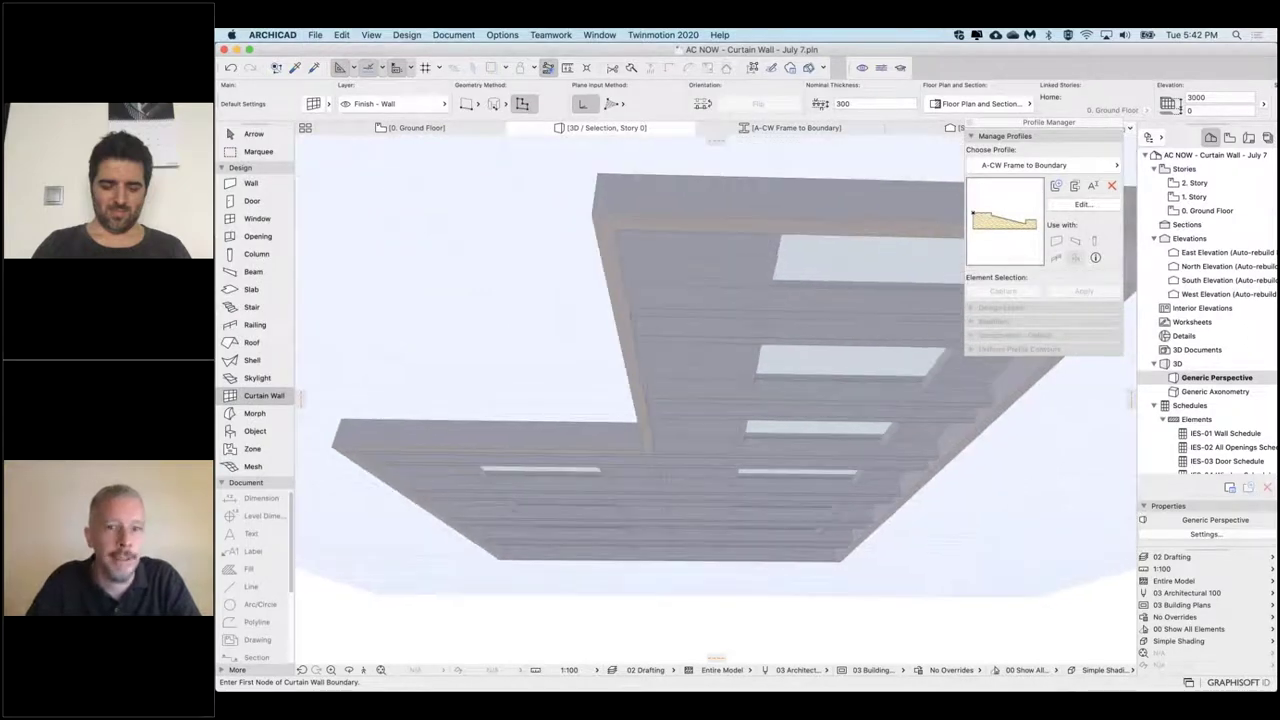
middle_click_drag(690, 350, 721, 462, "shift")
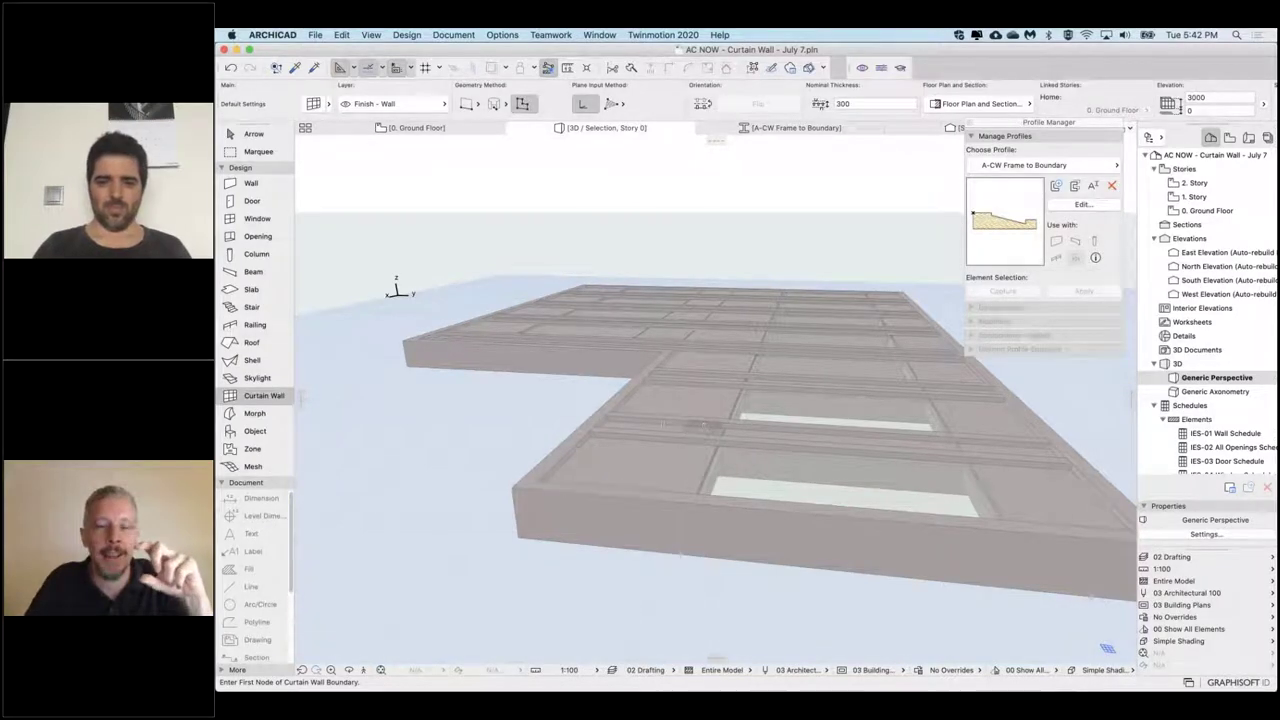
Step: Flip the orientation of the L-shaped ceiling curtain wall and view its underside
key("shift")
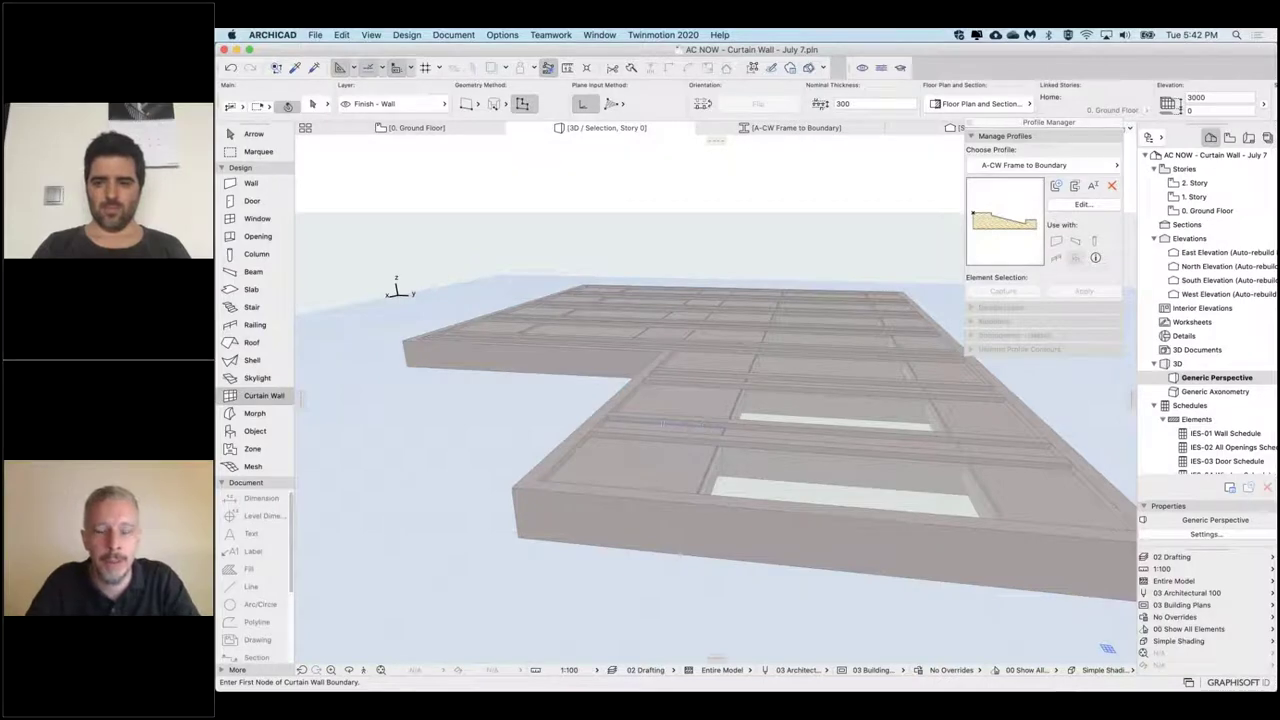
left_click(709, 391, "shift")
middle_click_drag(709, 391, 648, 318, "shift")
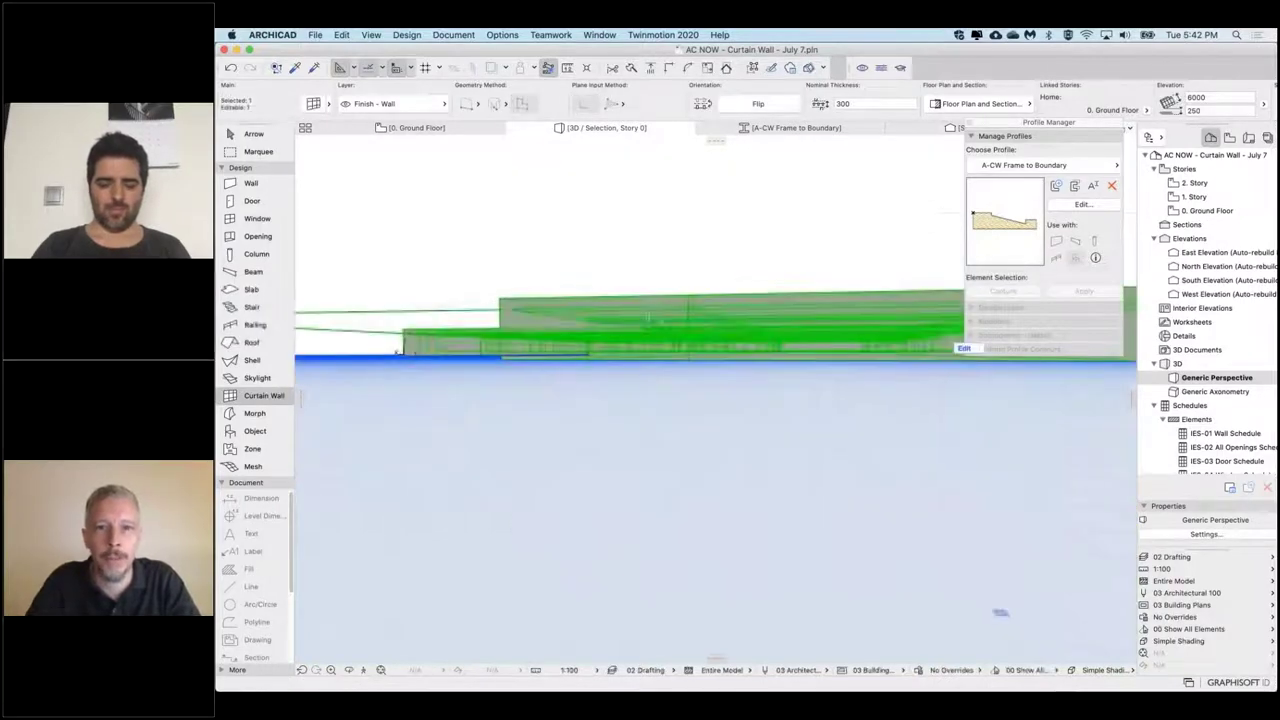
left_click(730, 105)
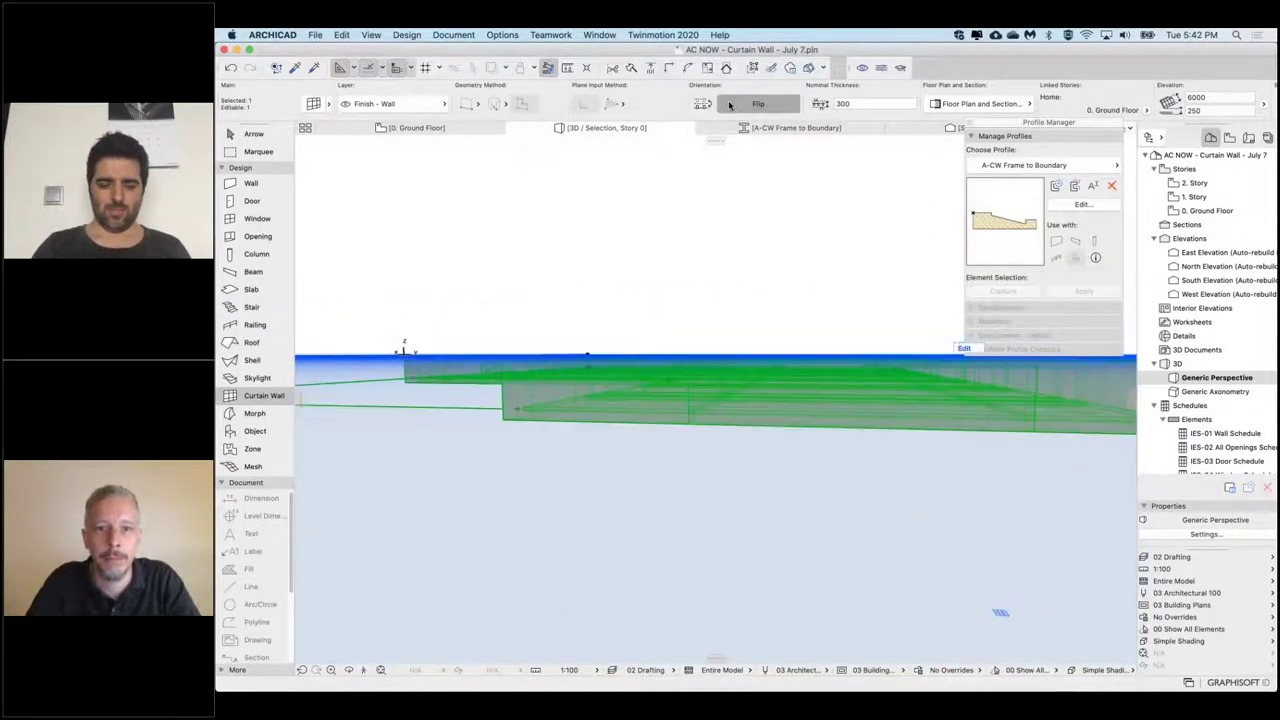
middle_click_drag(672, 395, 657, 274, "shift")
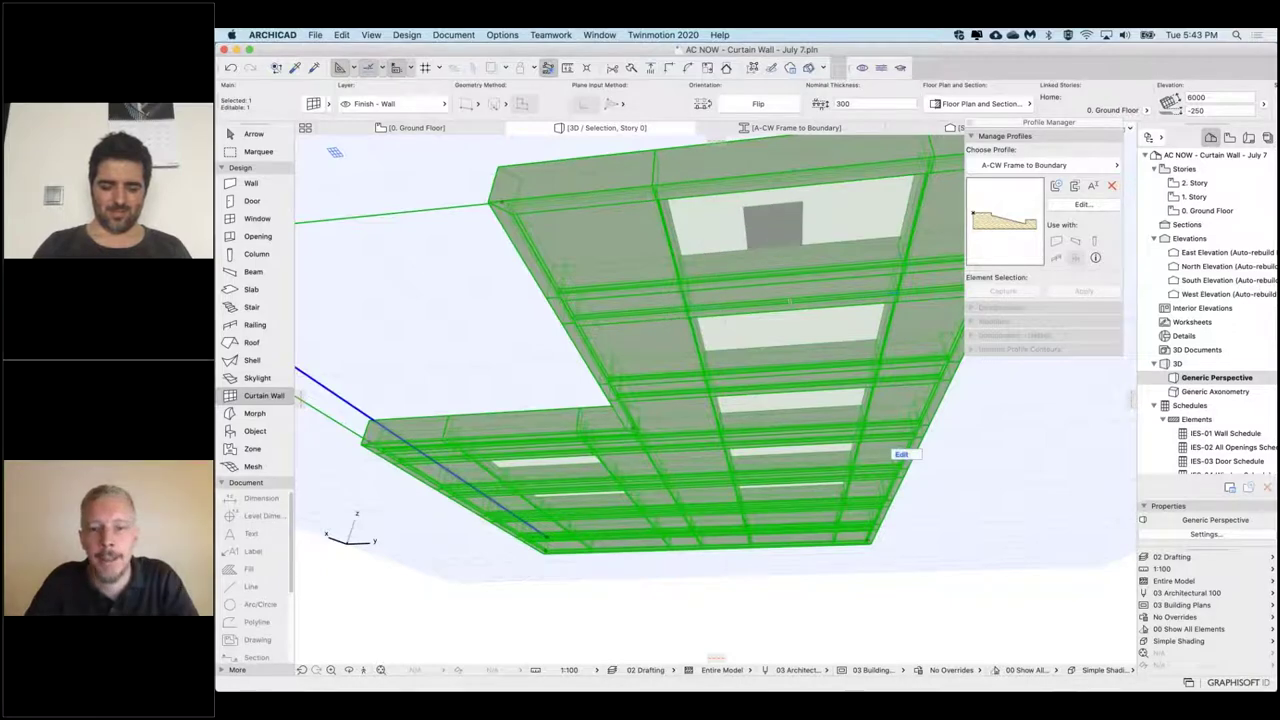
key("shift")
middle_click_drag(728, 196, 731, 163, "shift")
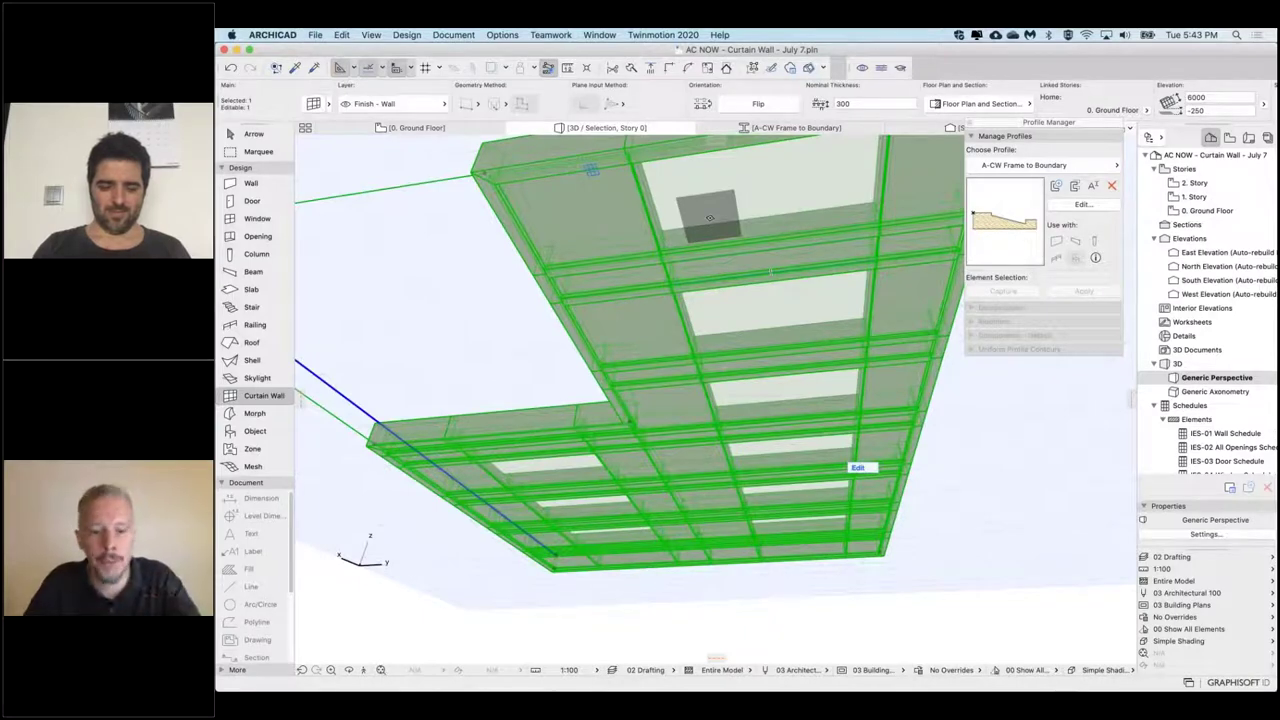
Step: In the ceiling curtain wall's settings, change the Boundary Frame type to Invisible and set its panel gap to 0
key("super+t")
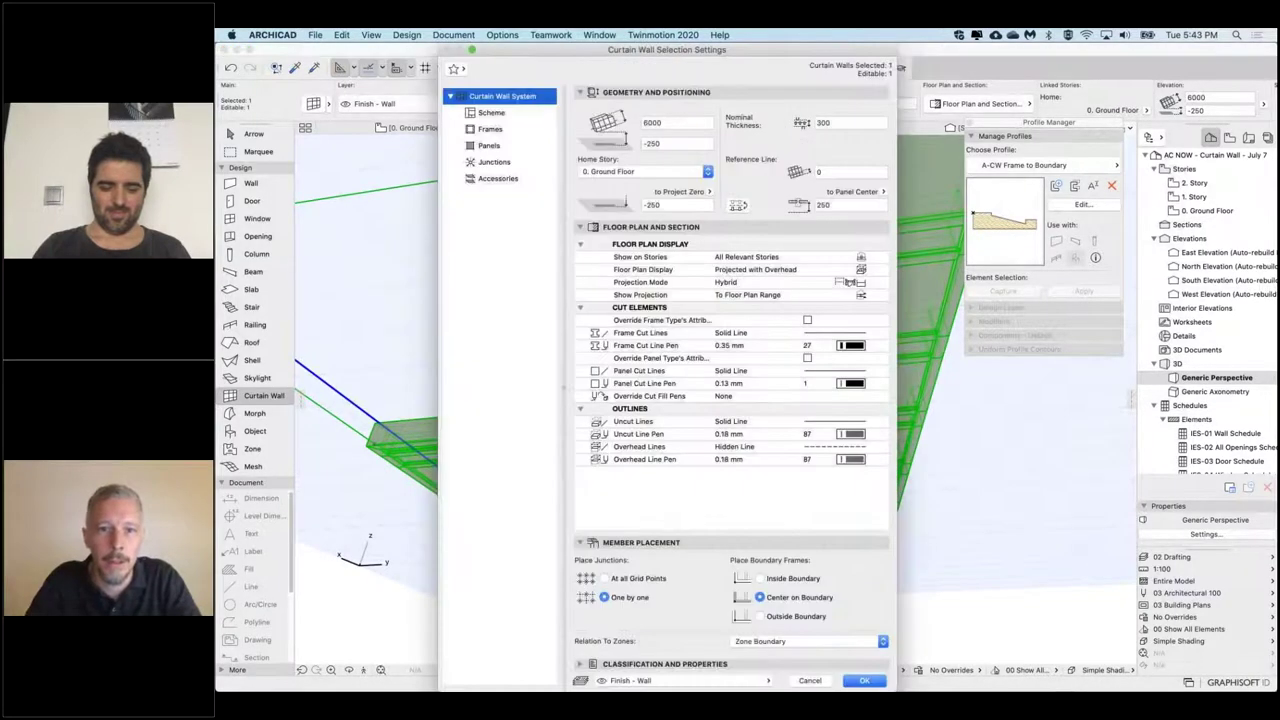
left_click(476, 112)
left_click(480, 129)
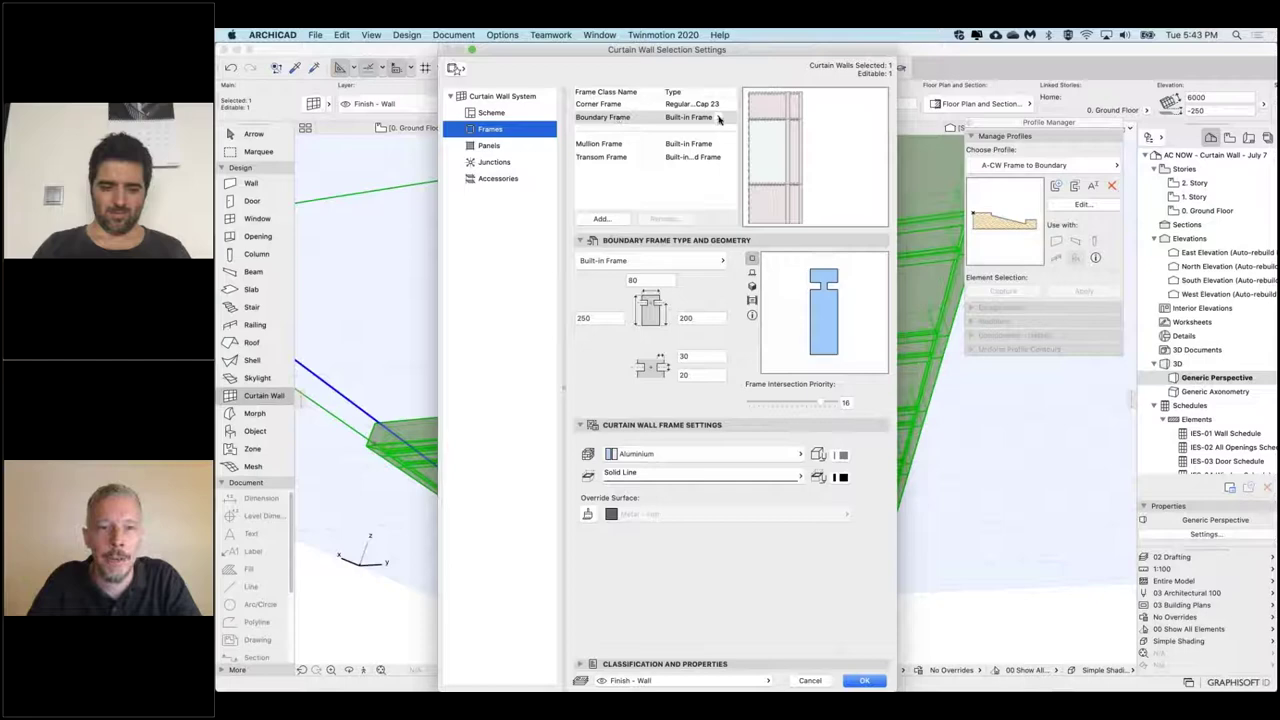
left_click(722, 118)
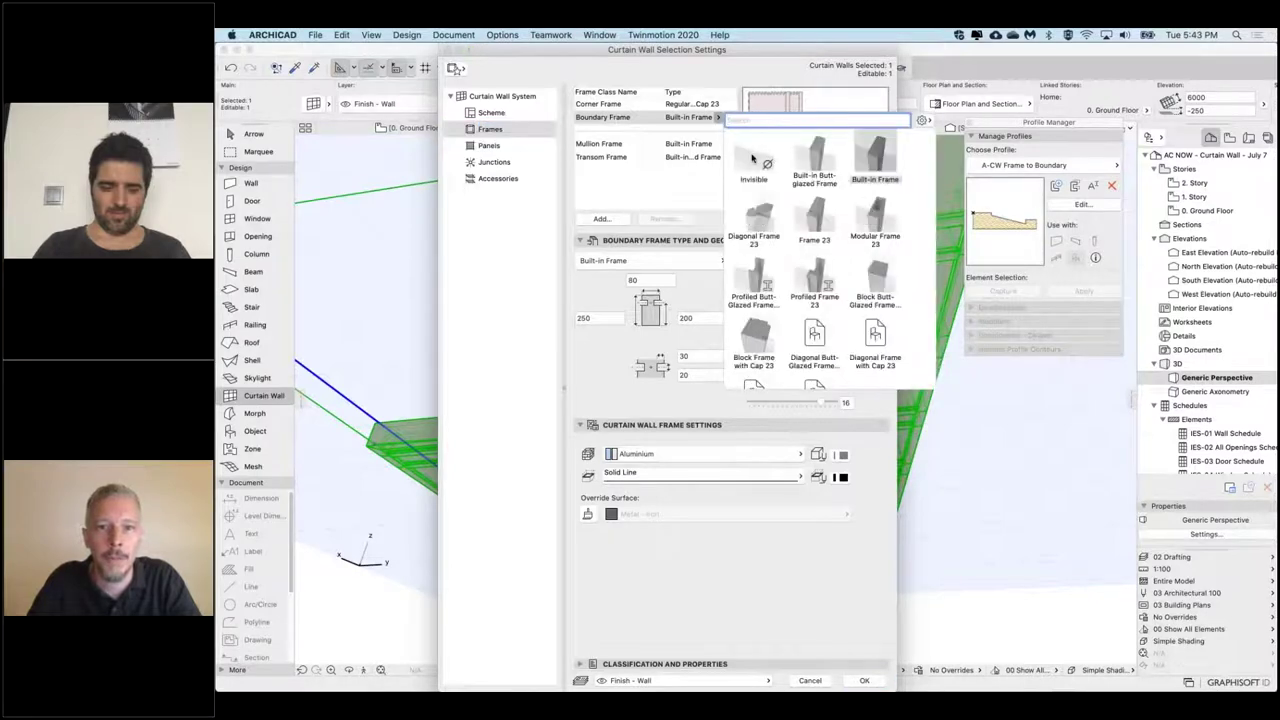
left_click(750, 160)
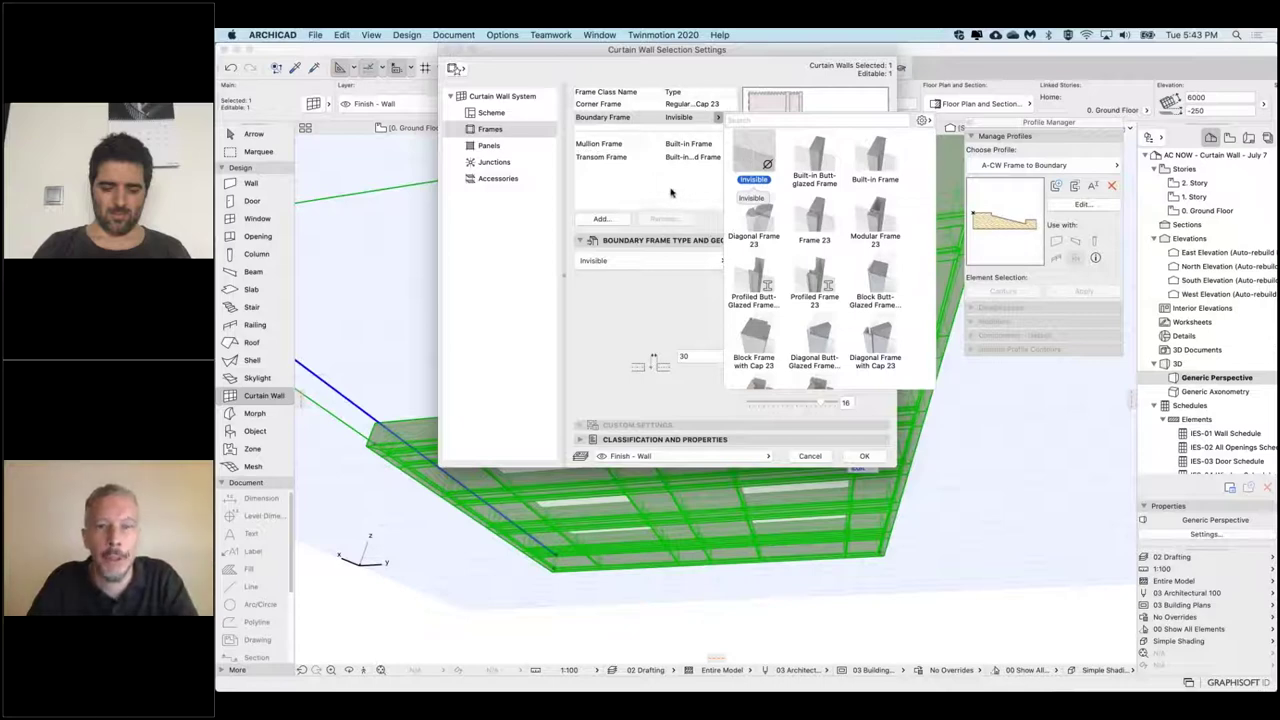
left_click(620, 118)
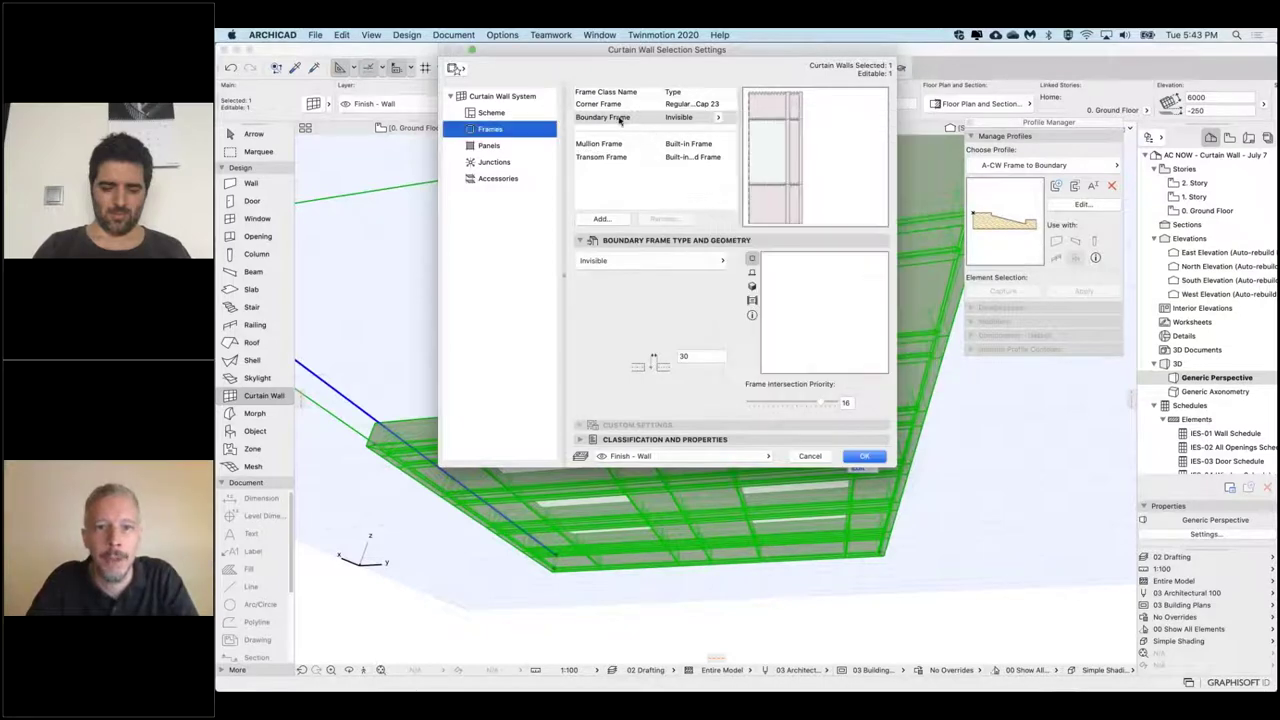
left_click(690, 356)
type("0")
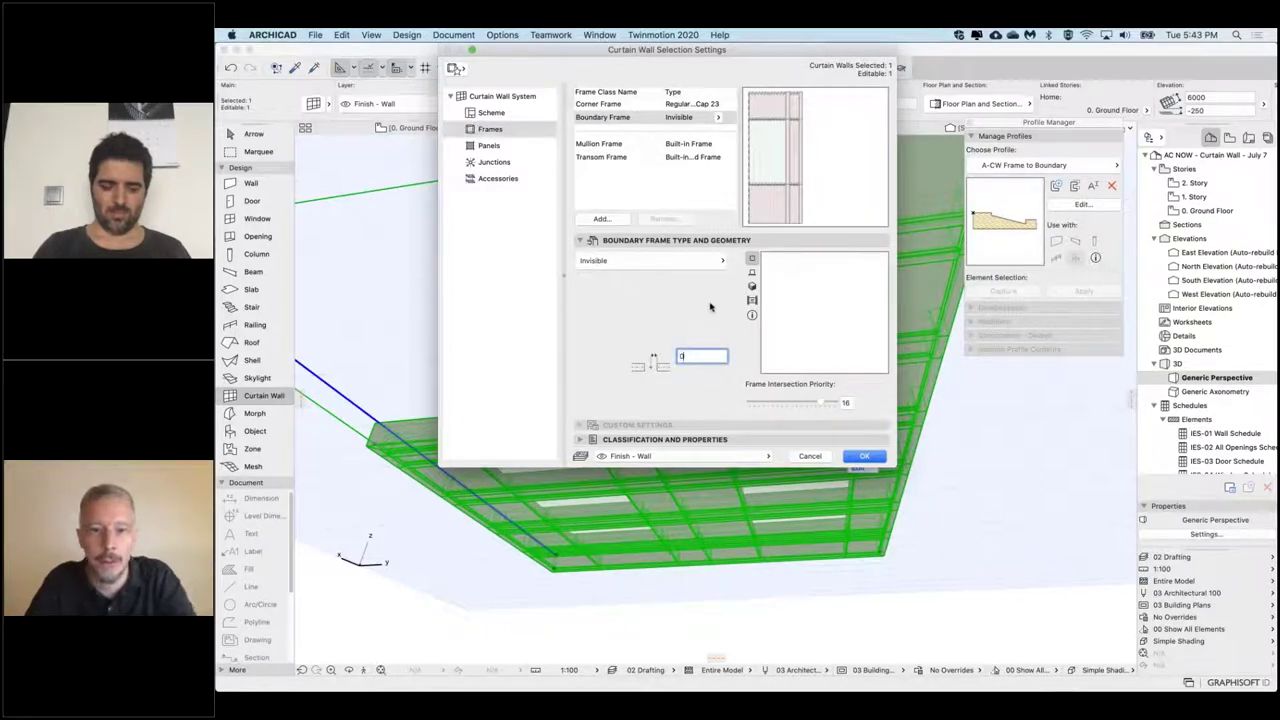
Step: Remove the Mullion Frame class from the ceiling curtain wall, converting its frames to Transom Frame
left_click(640, 147)
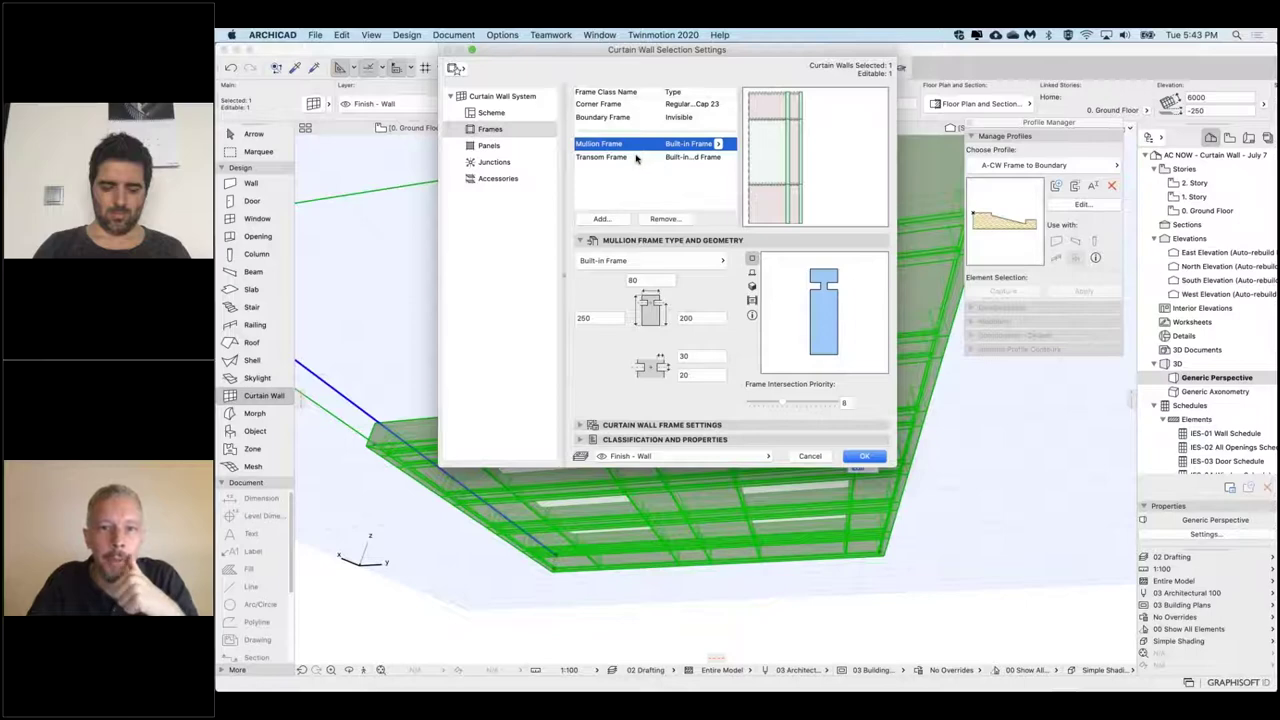
left_click(636, 158)
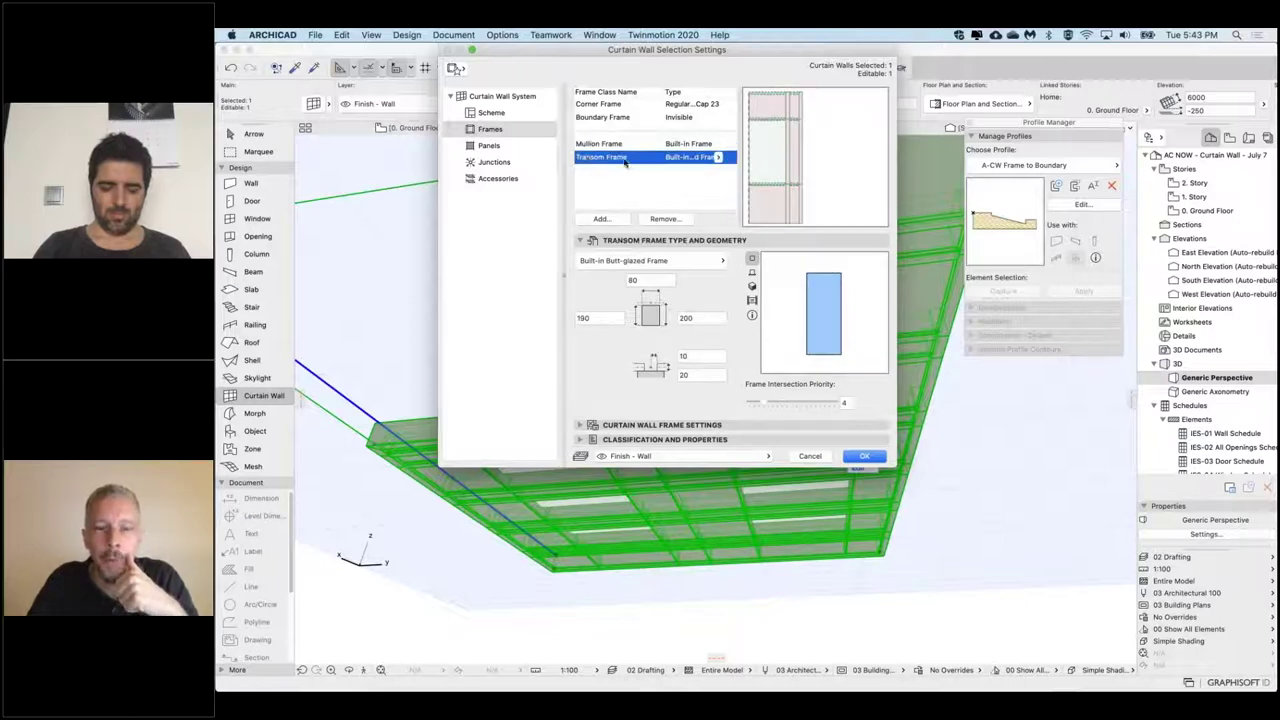
left_click(637, 146)
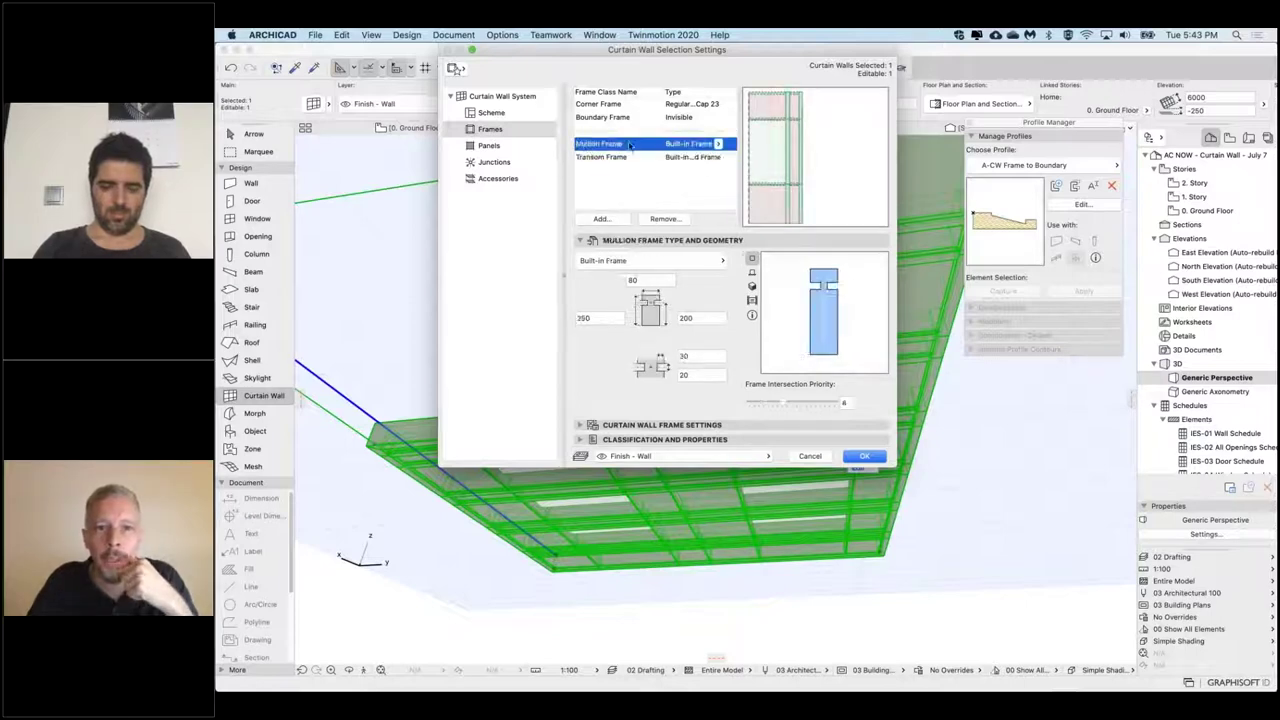
left_click(664, 220)
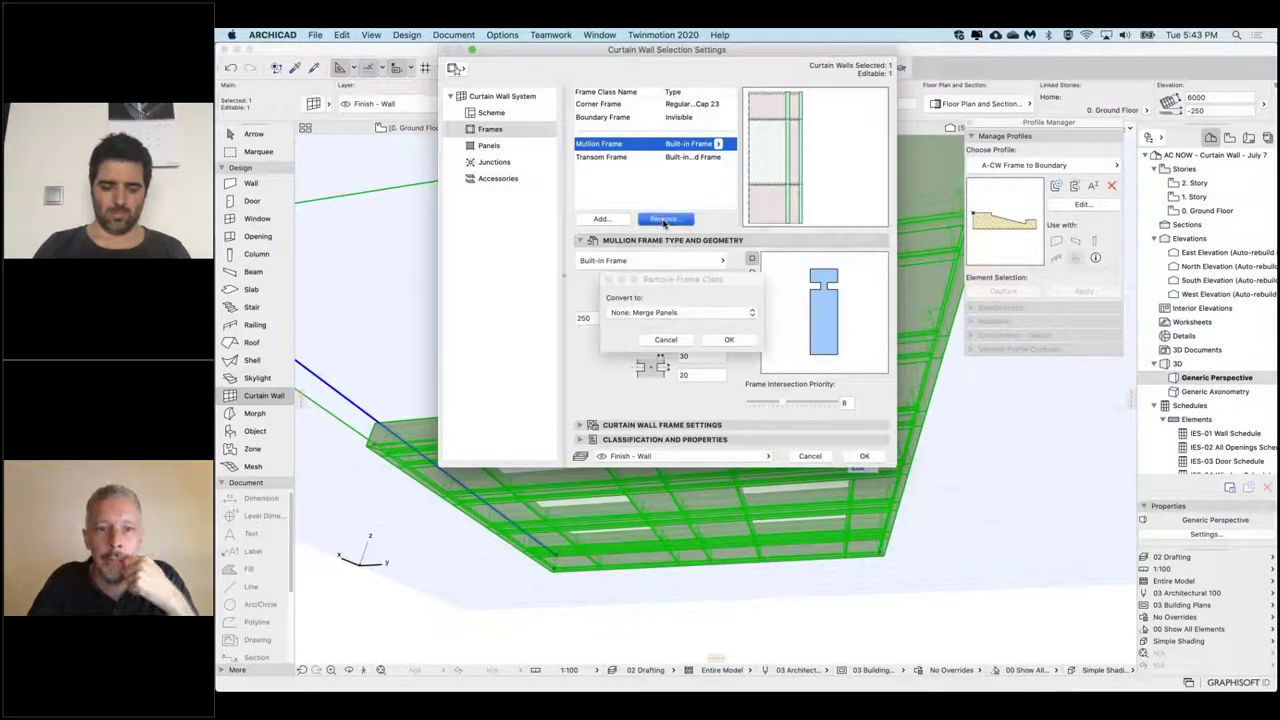
left_click(654, 312)
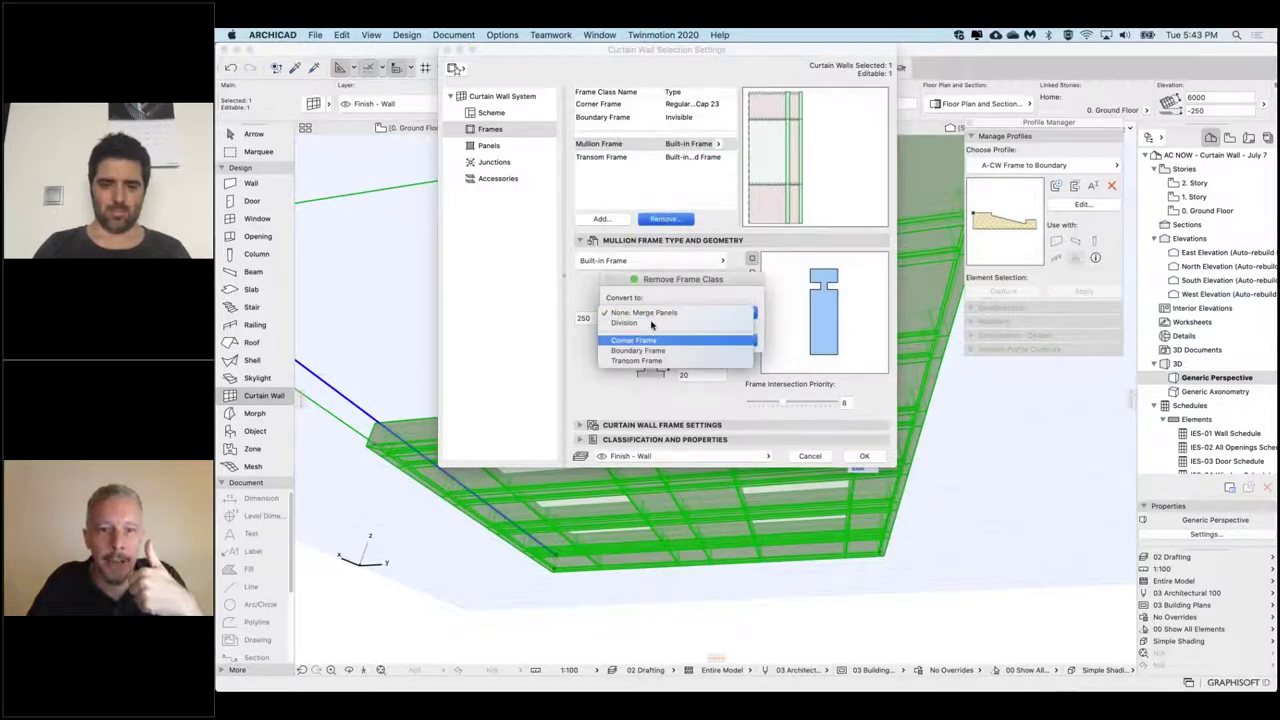
left_click(654, 362)
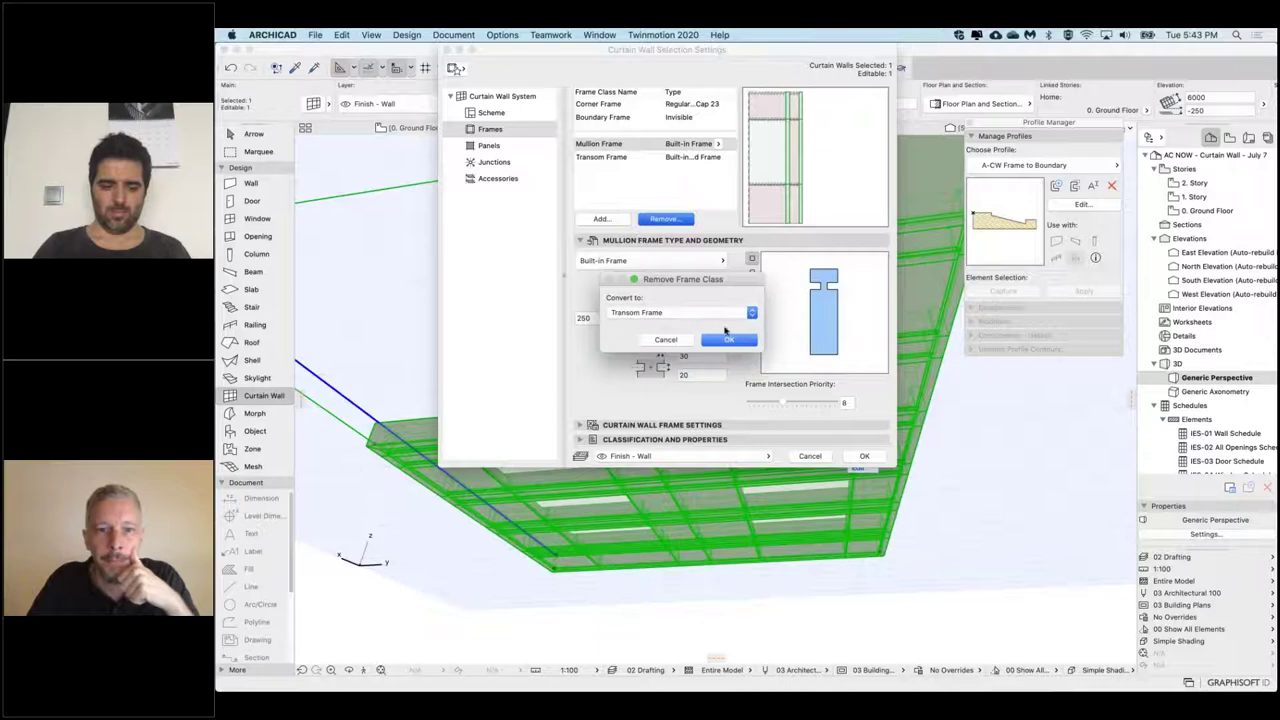
left_click(730, 341)
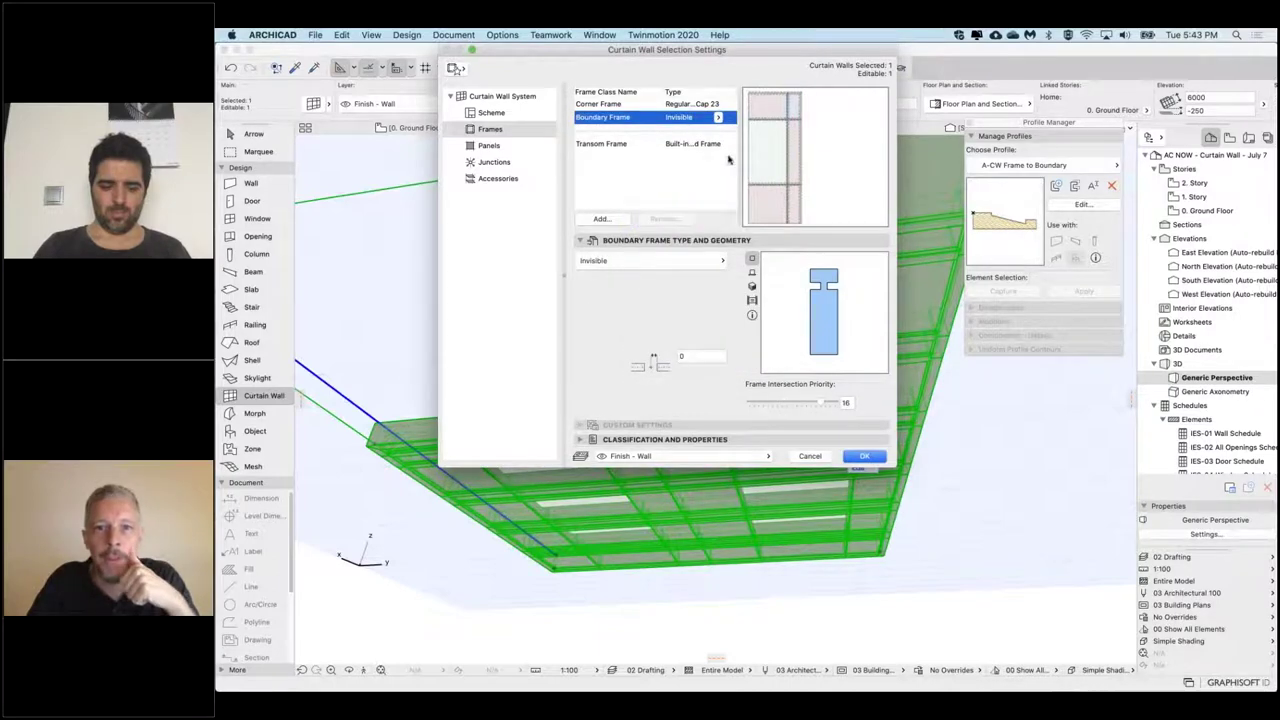
Step: In the curtain wall's scheme, set the widths of pattern columns A and B to 700
left_click(490, 114)
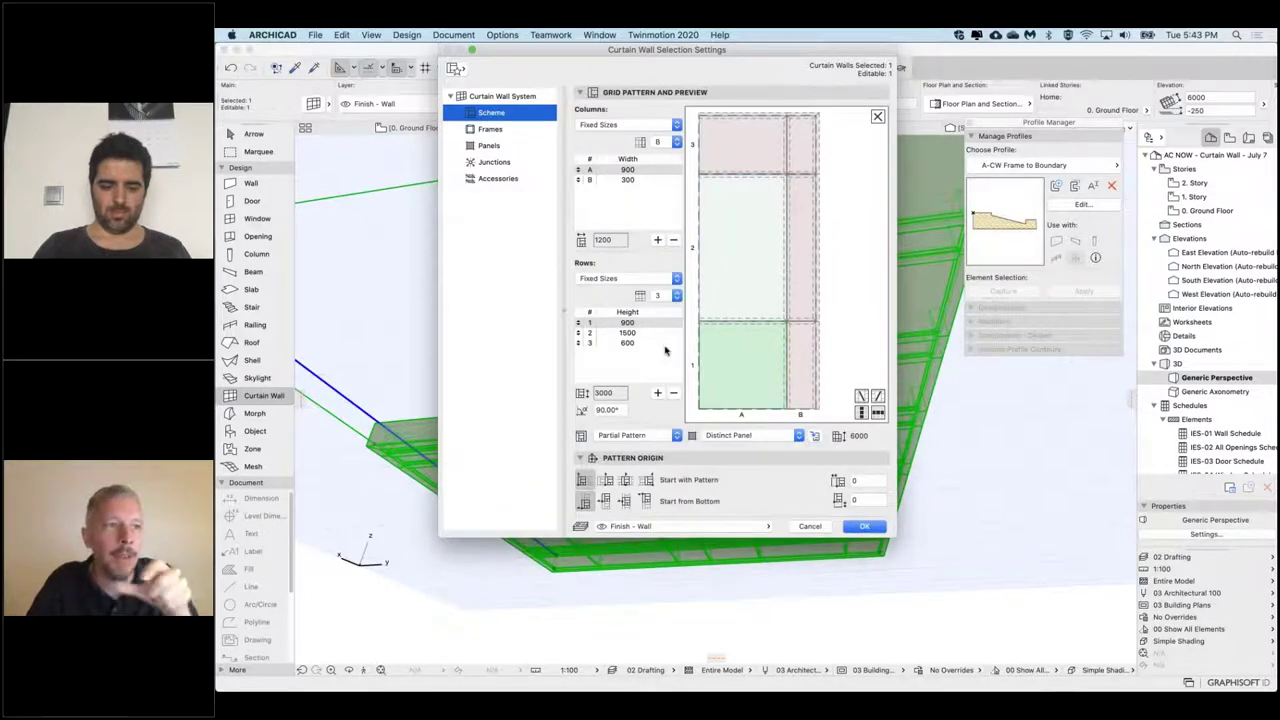
left_click(620, 171)
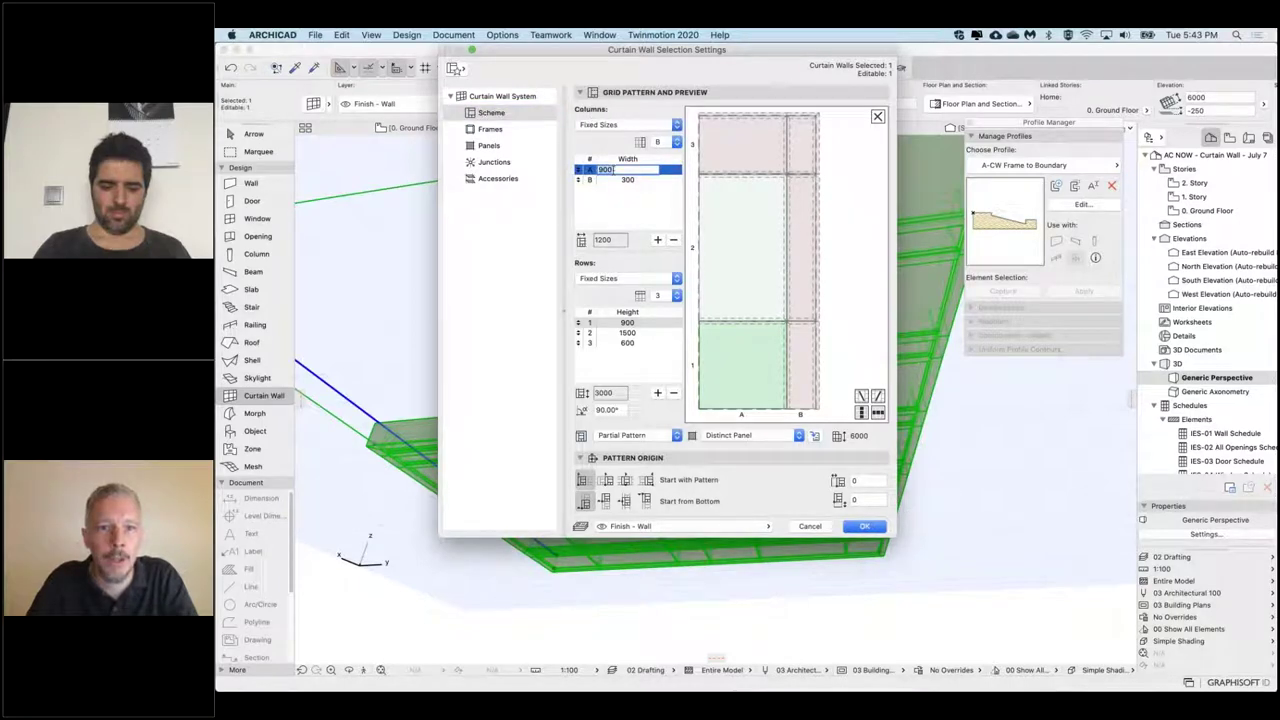
type("700")
key("Tab")
type("70")
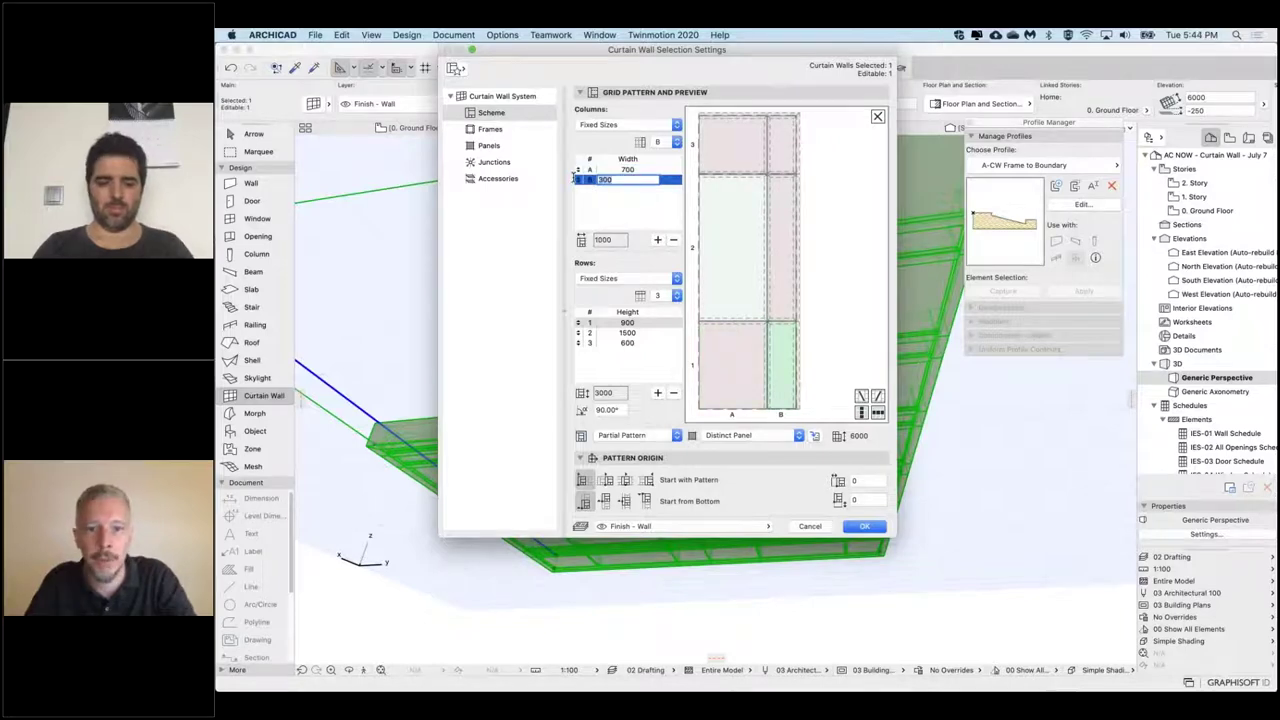
type("0")
key("Return")
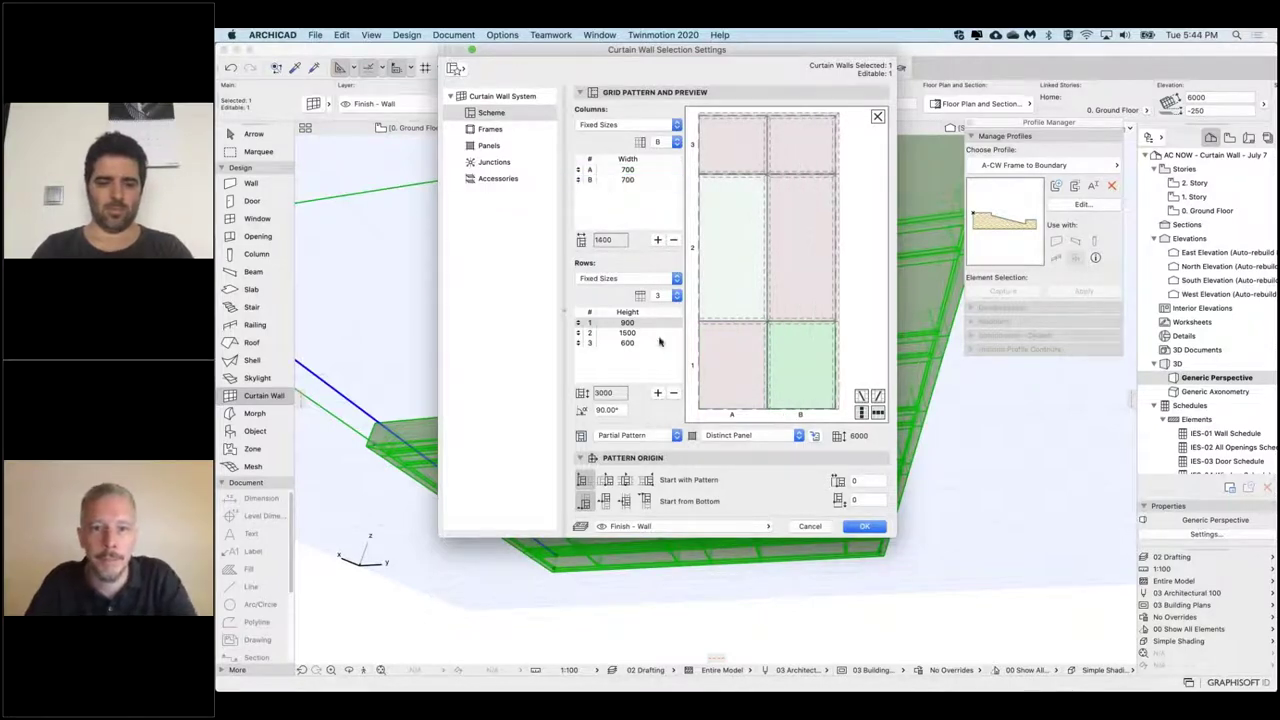
Step: Delete the third row of the grid pattern and set the height of row 2 to 900
left_click(606, 343)
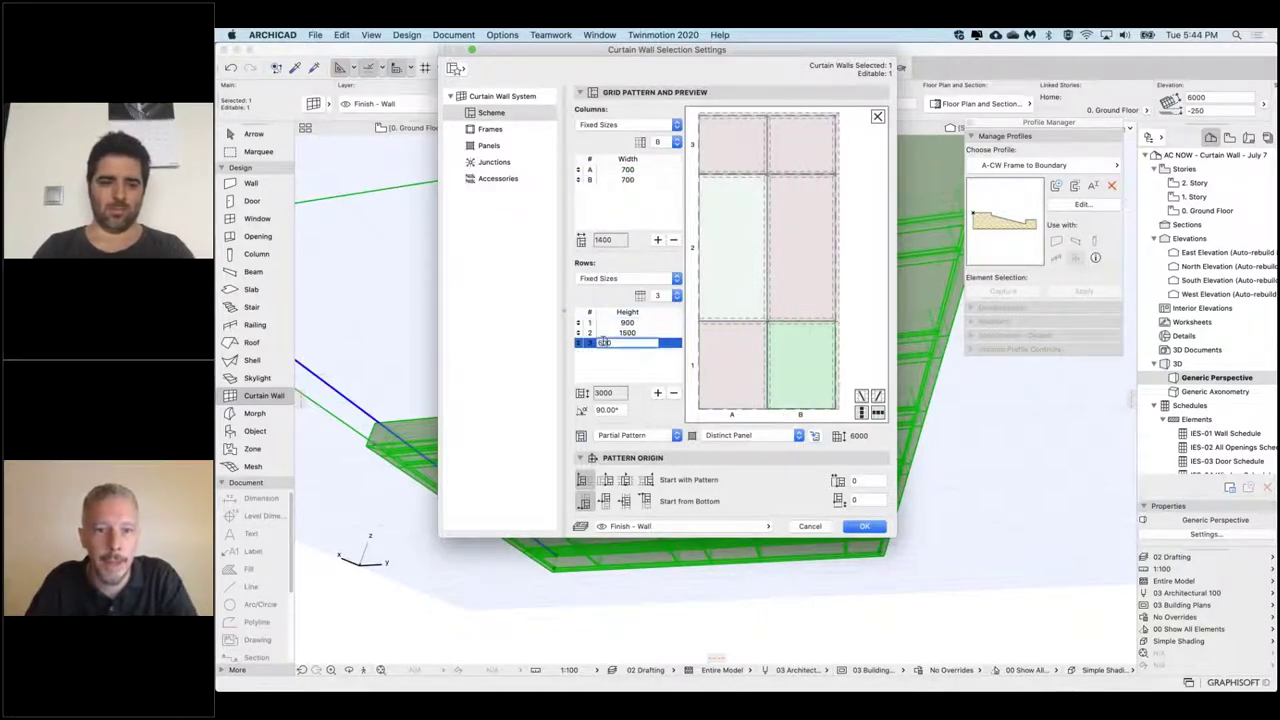
left_click(673, 393)
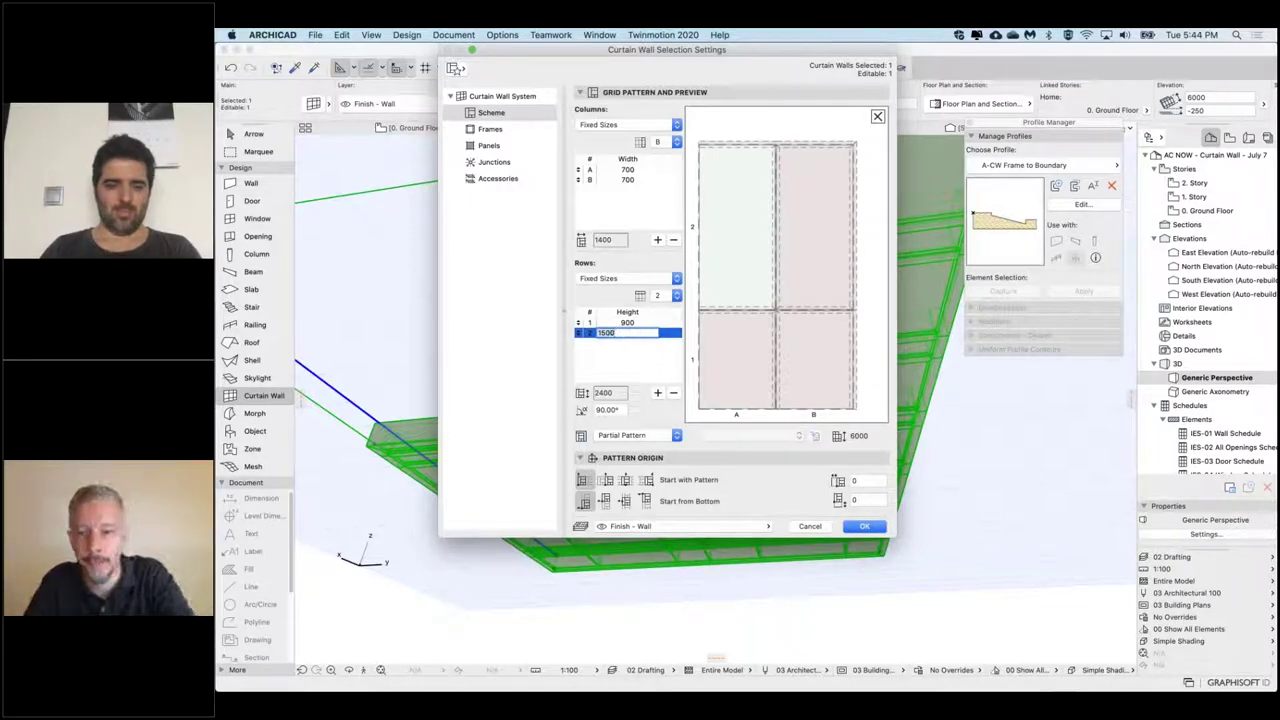
type("900")
left_click(623, 346)
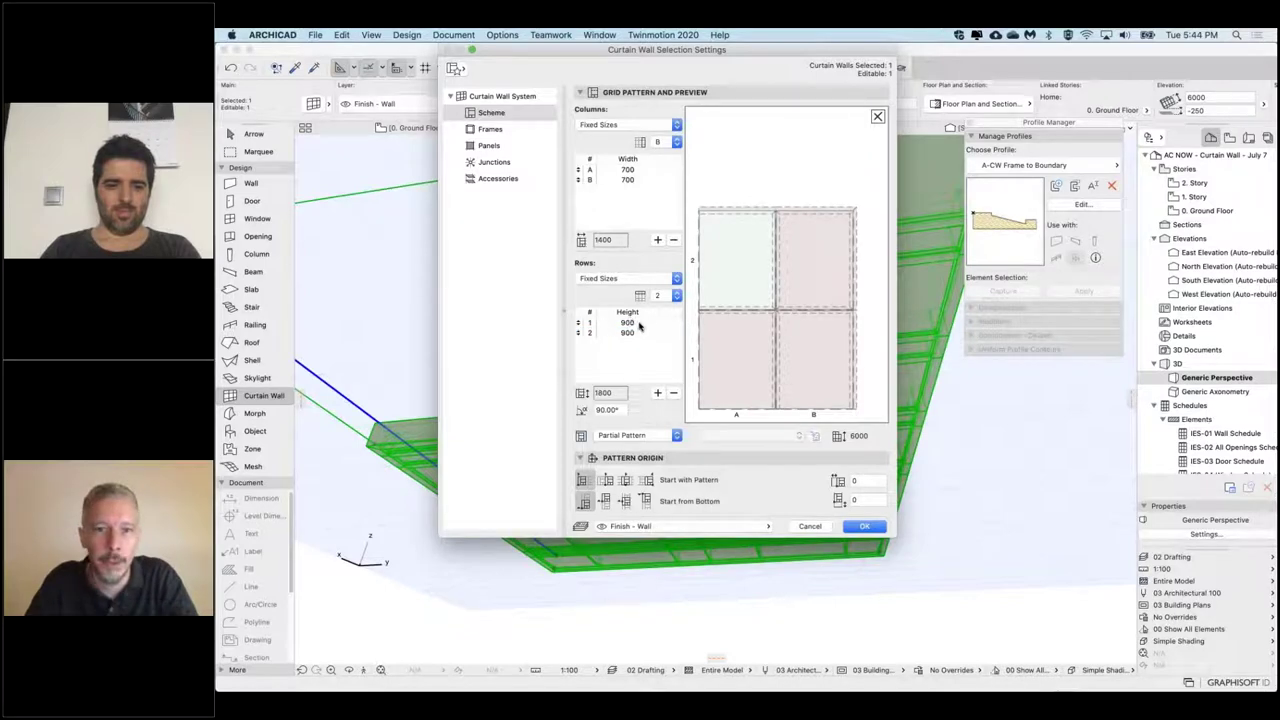
left_click(626, 322)
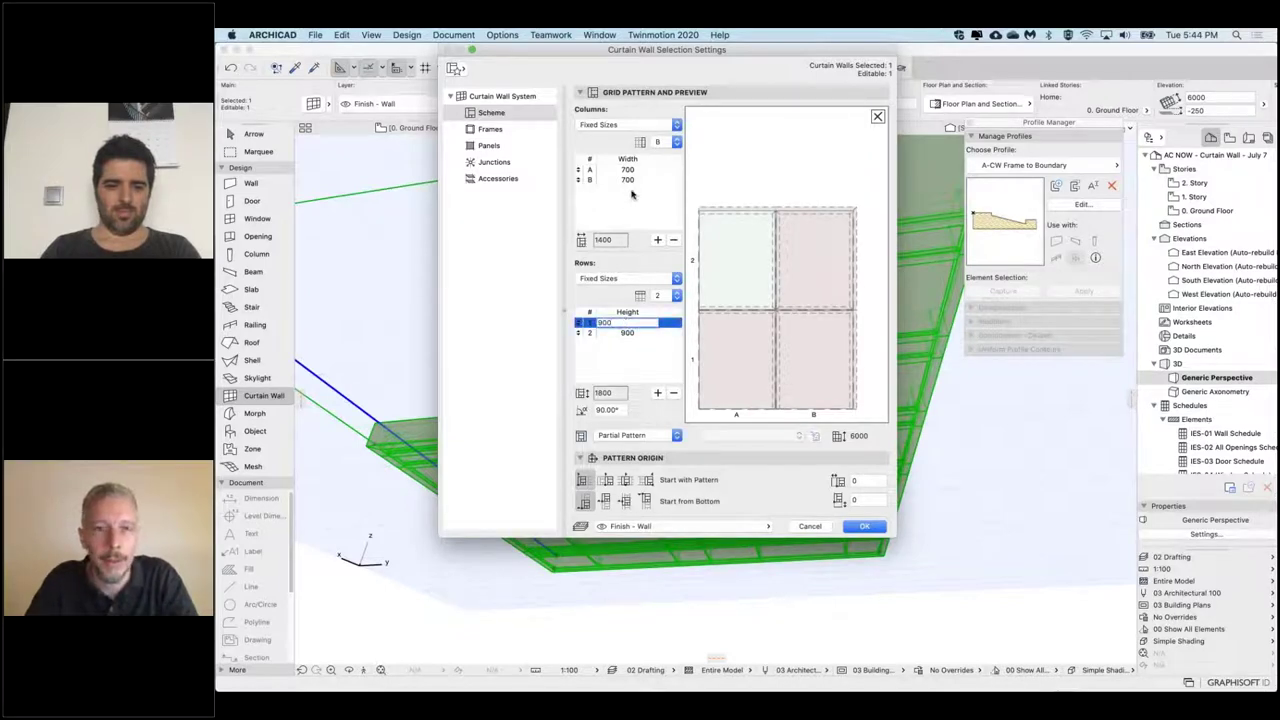
Step: Assign Main Panel to pattern cell B2 and Distinct Panel to cell A2, and apply the scheme to the ceiling
left_click(805, 268)
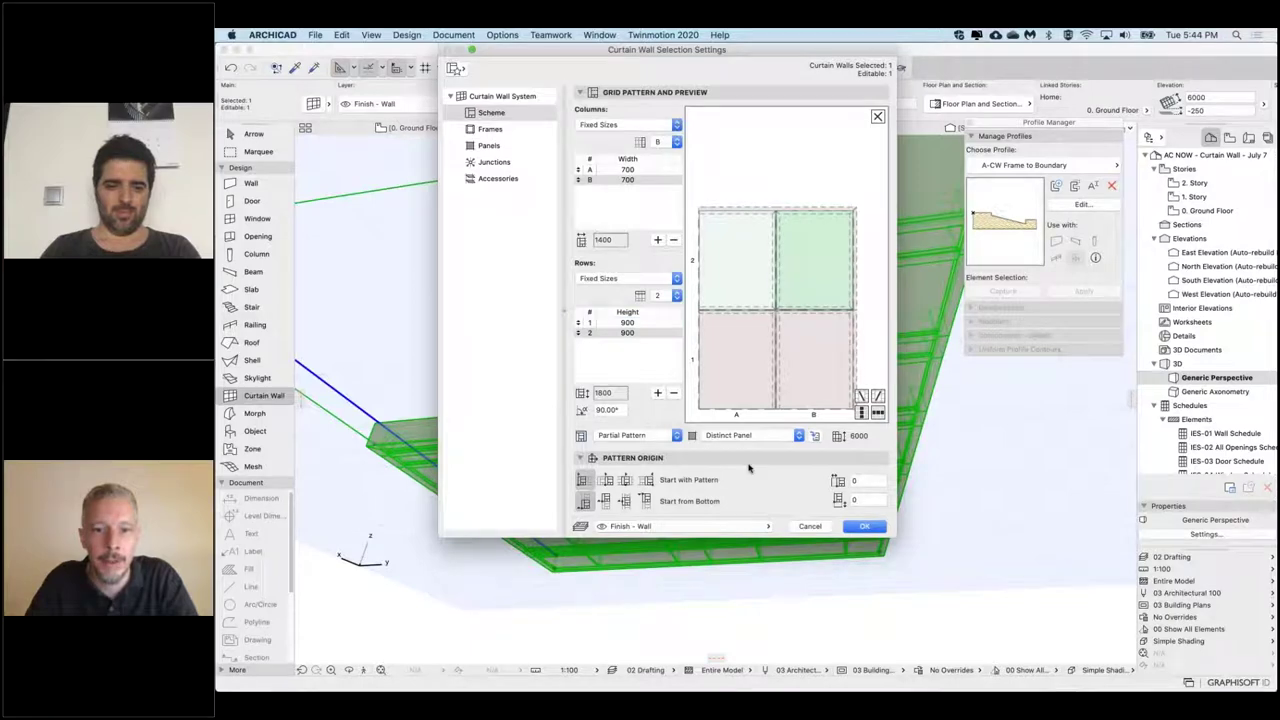
left_click(748, 436)
left_click(724, 445)
left_click(757, 243)
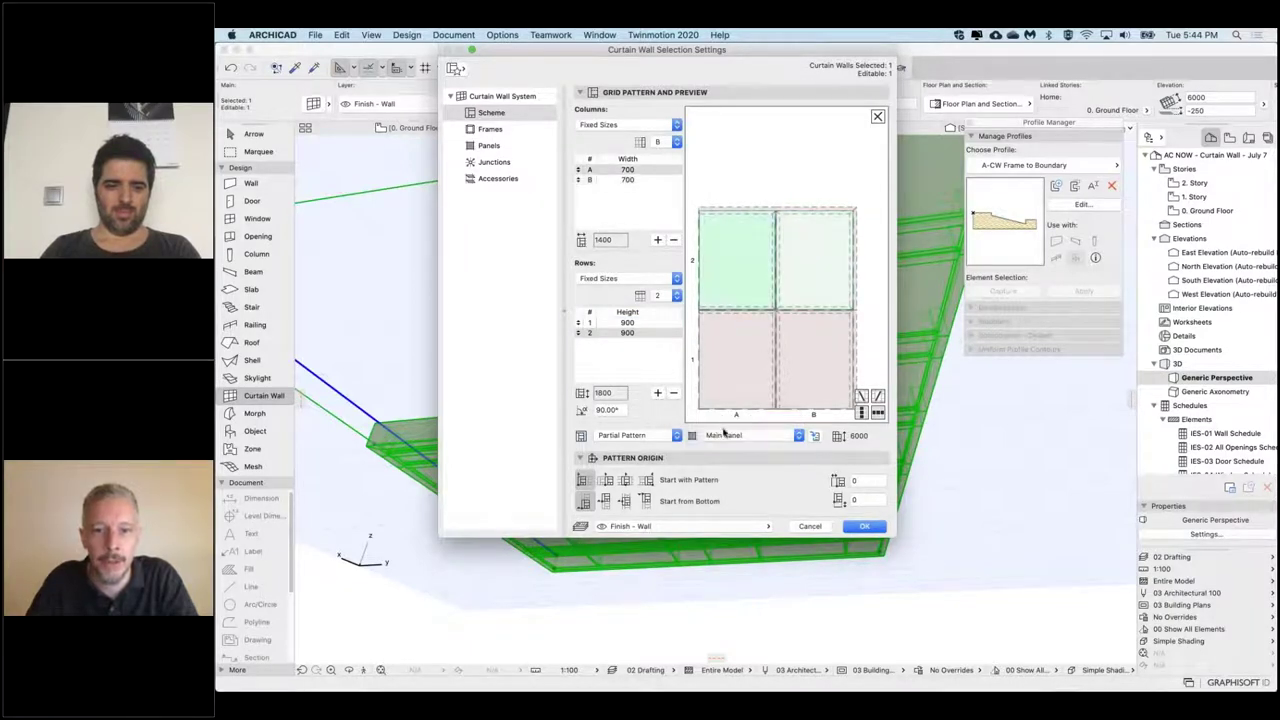
left_click(745, 436)
left_click(738, 420)
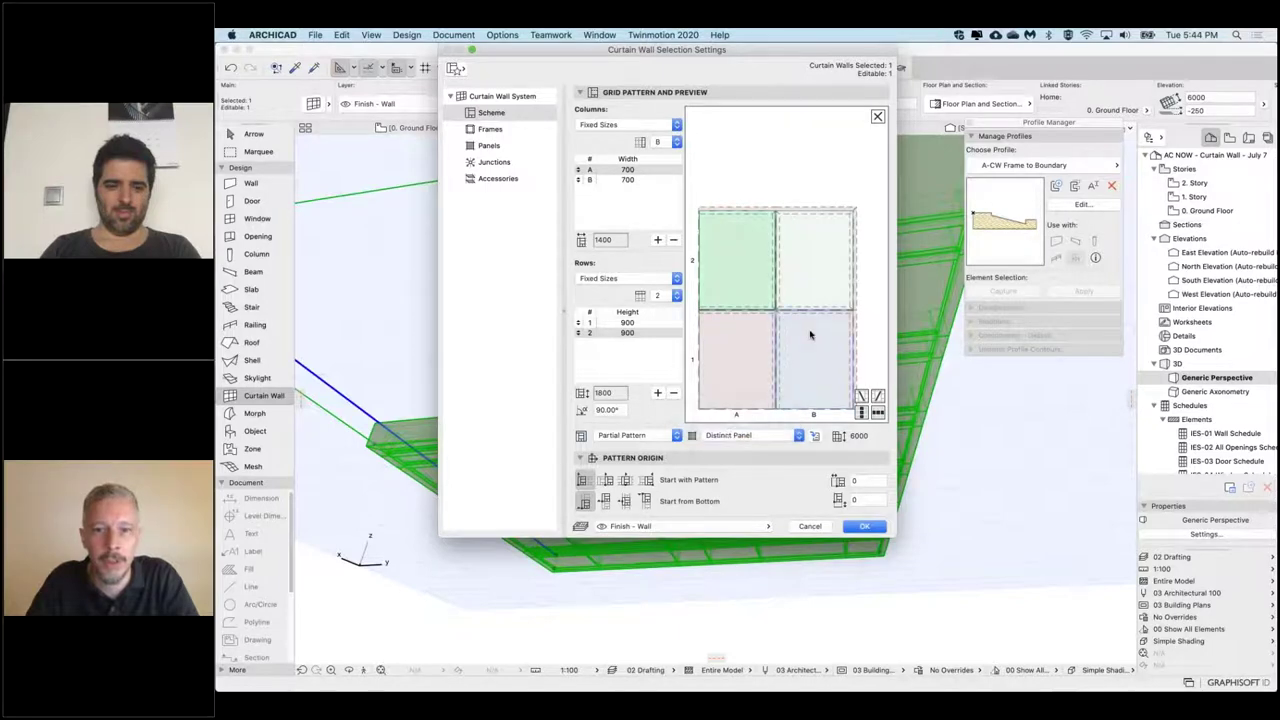
left_click(810, 335)
left_click(745, 338)
left_click(740, 280)
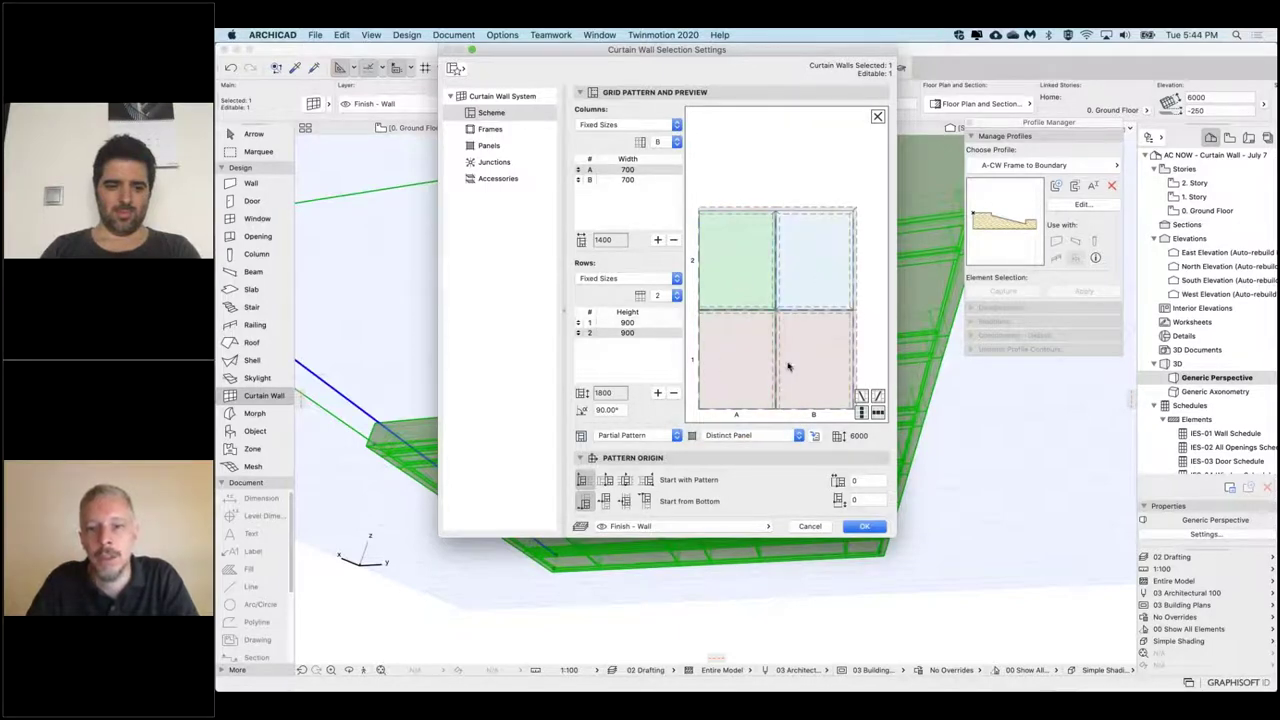
left_click(866, 526)
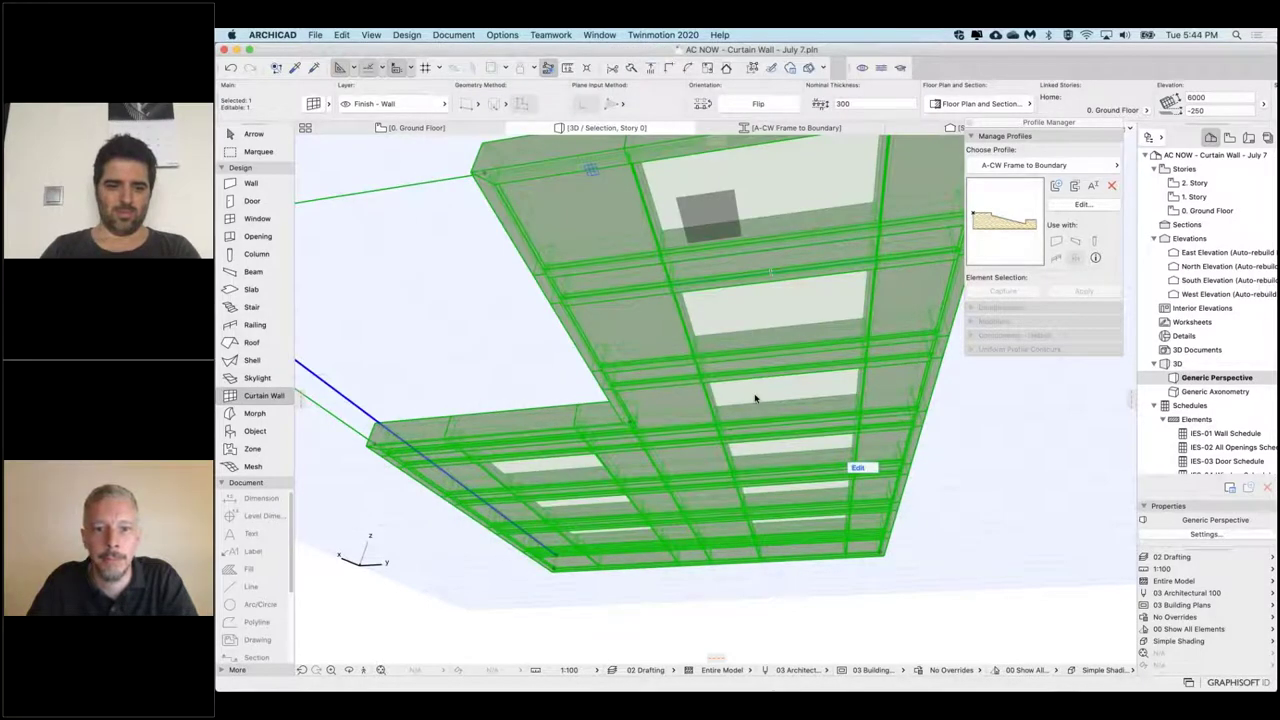
Step: In the ceiling curtain wall's panel settings, rename the Distinct Panel class as "Solid PAnel" and the Main Panel class as "Lighting PAnel"
key("shift")
mouse_move(700, 400)
middle_mouse_down("shift")
mouse_move(655, 362)
mouse_move(775, 385)
mouse_move(785, 405)
mouse_move(770, 410)
middle_mouse_up("shift")
middle_click_drag(535, 384, 592, 348, "shift")
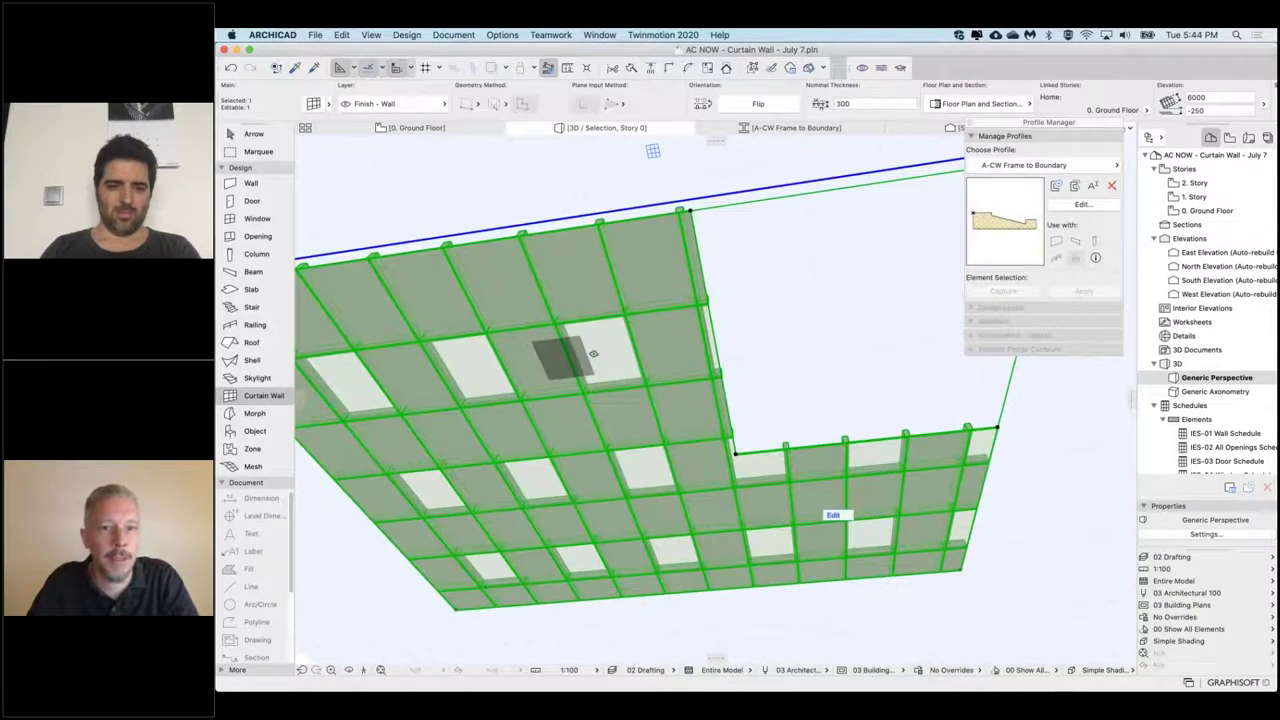
middle_click_drag(602, 350, 545, 362, "shift")
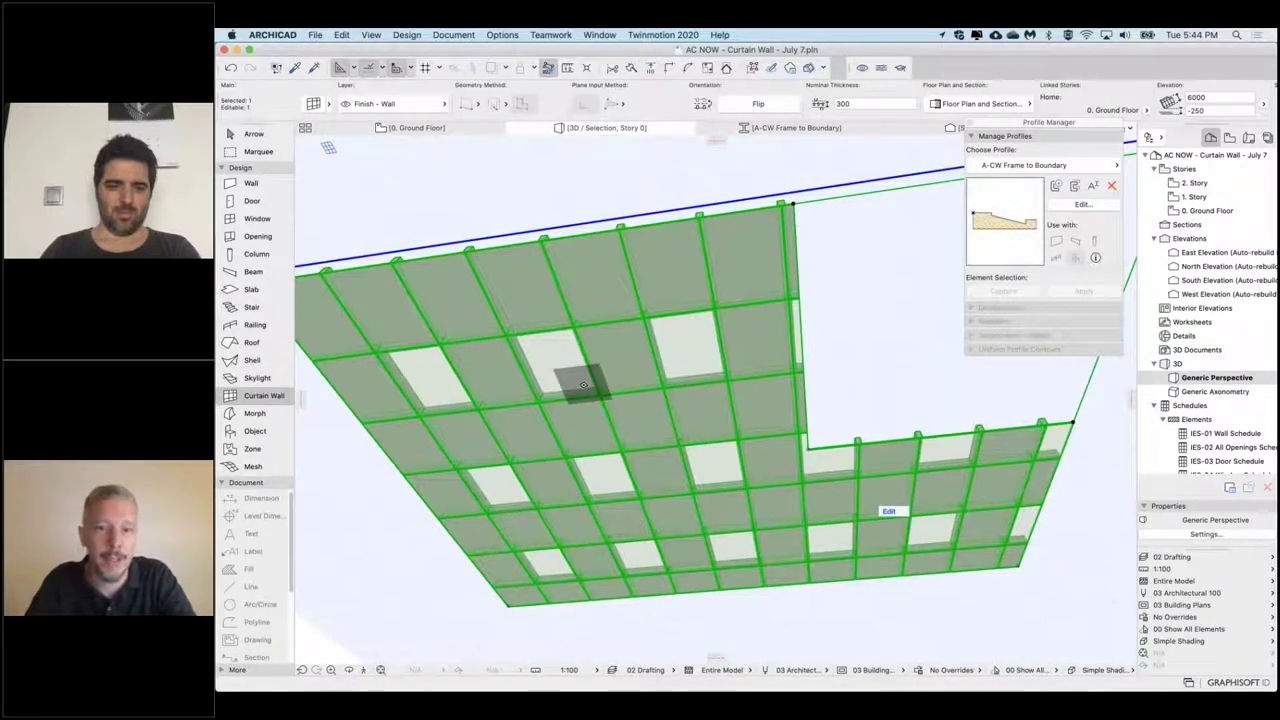
double_click(584, 385)
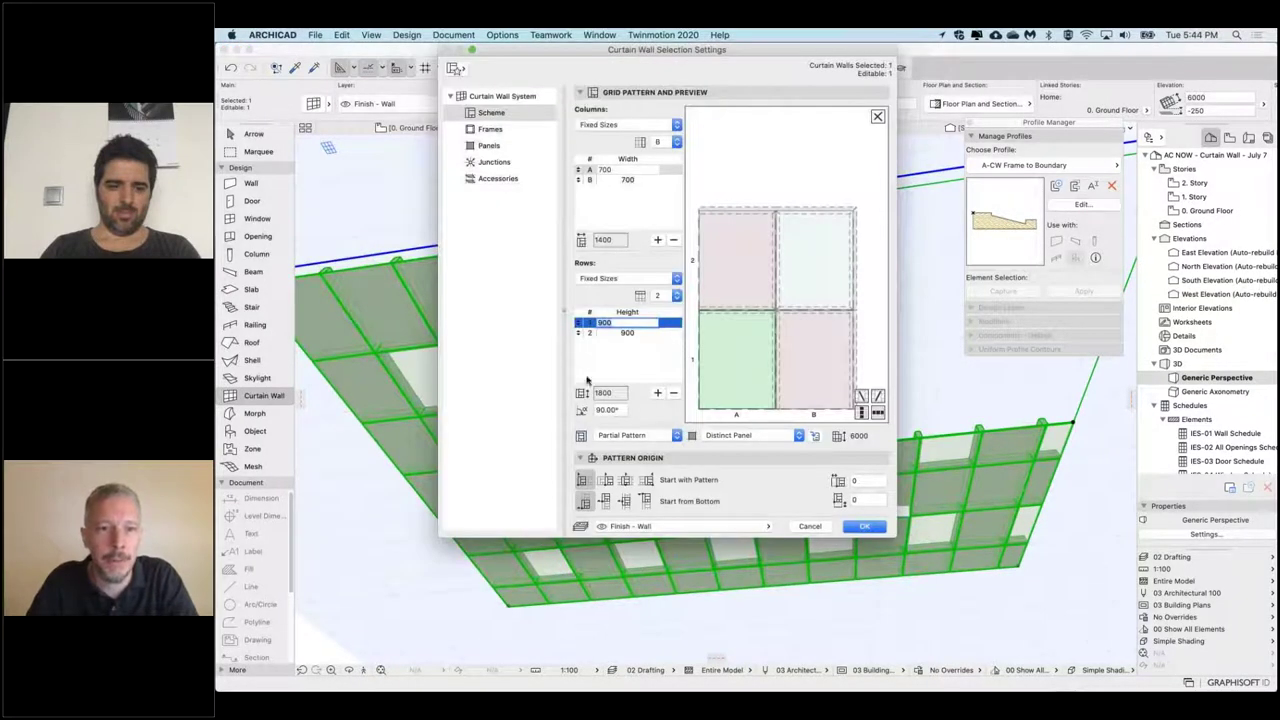
left_click(484, 145)
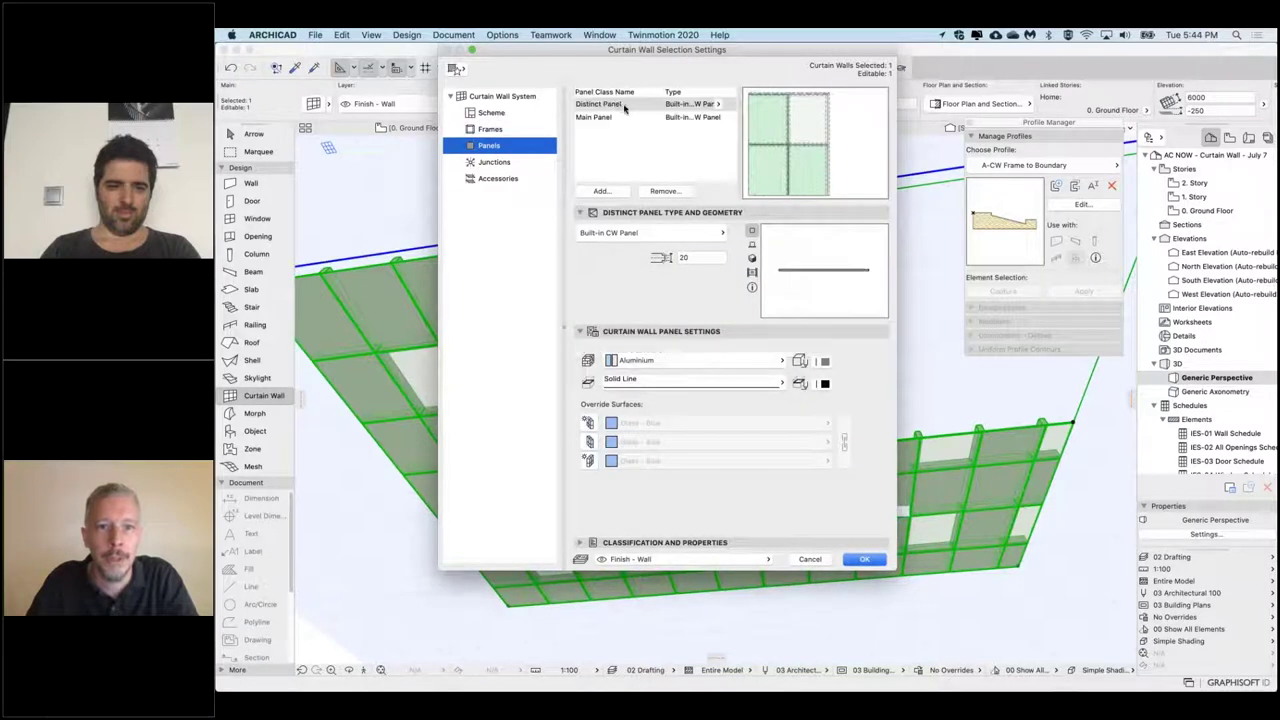
left_click(627, 106)
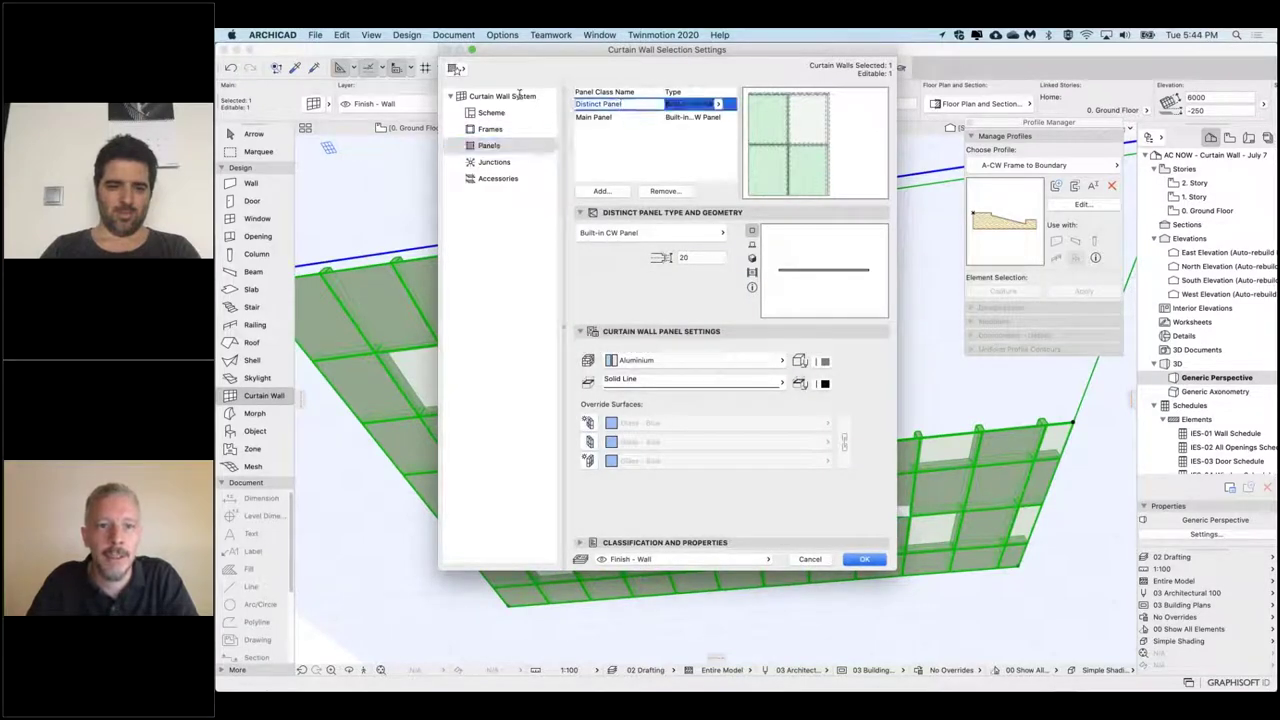
type("S")
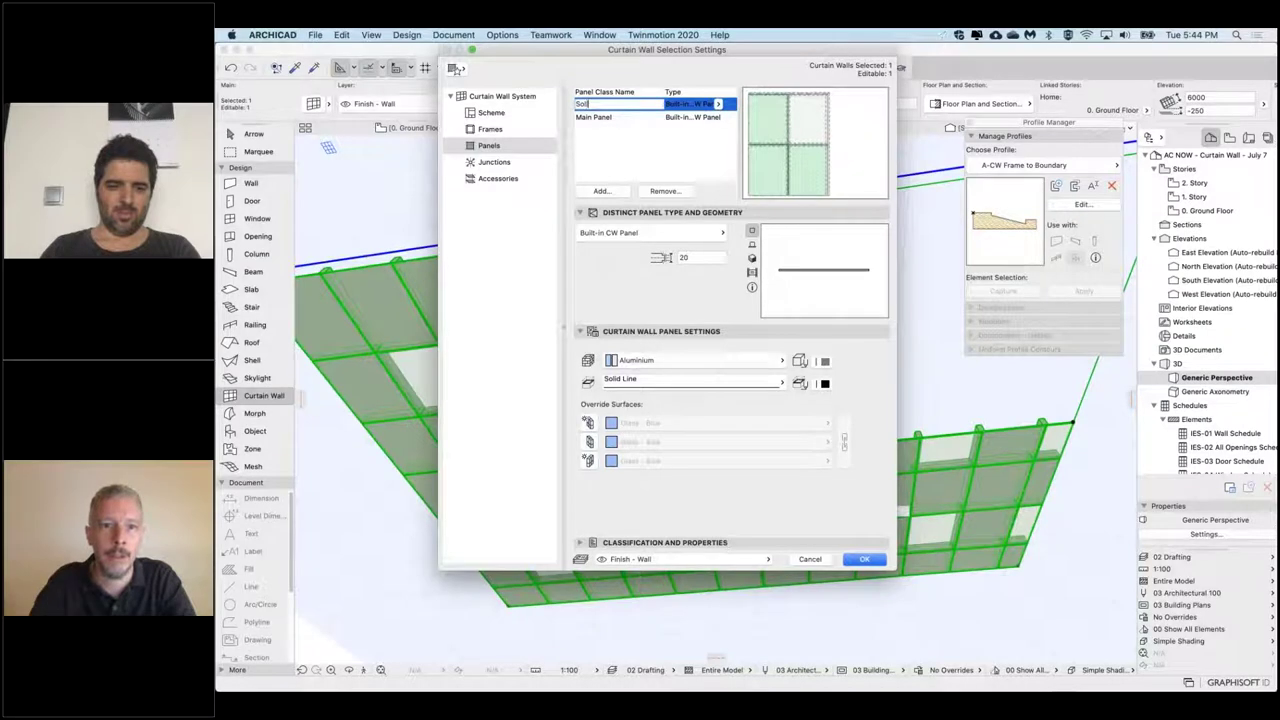
type("olid PAnel")
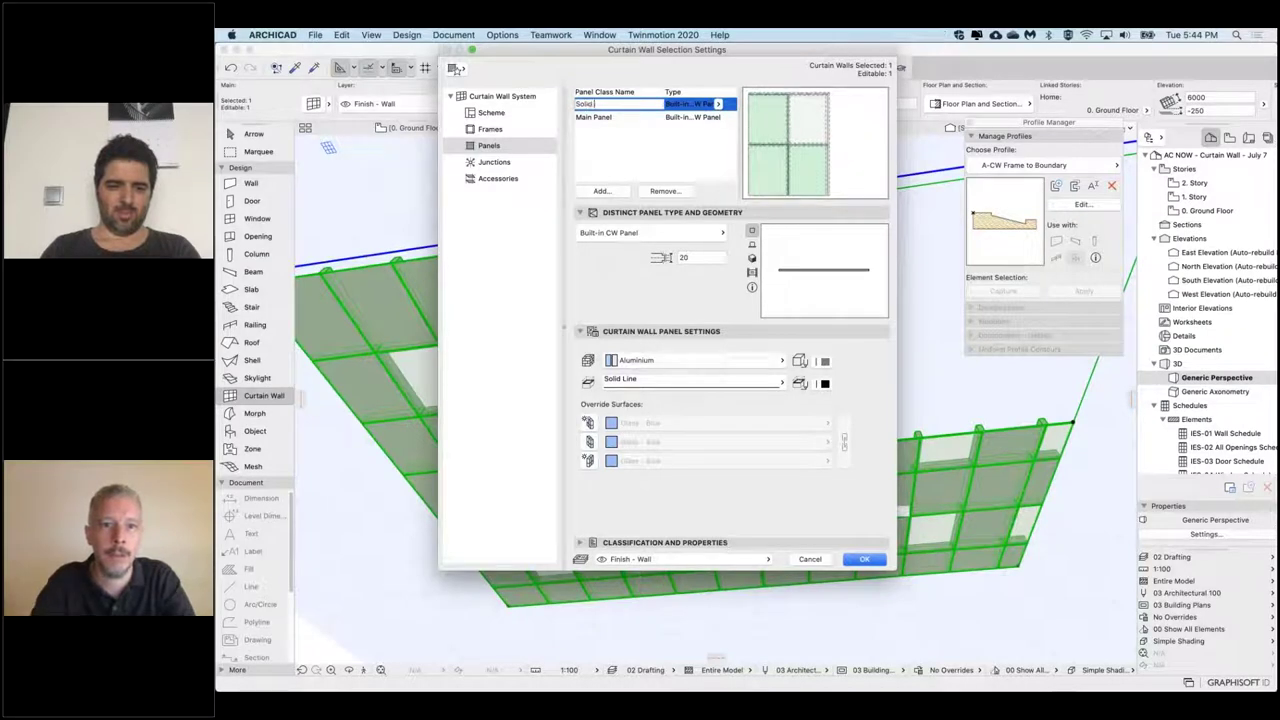
double_click(600, 118)
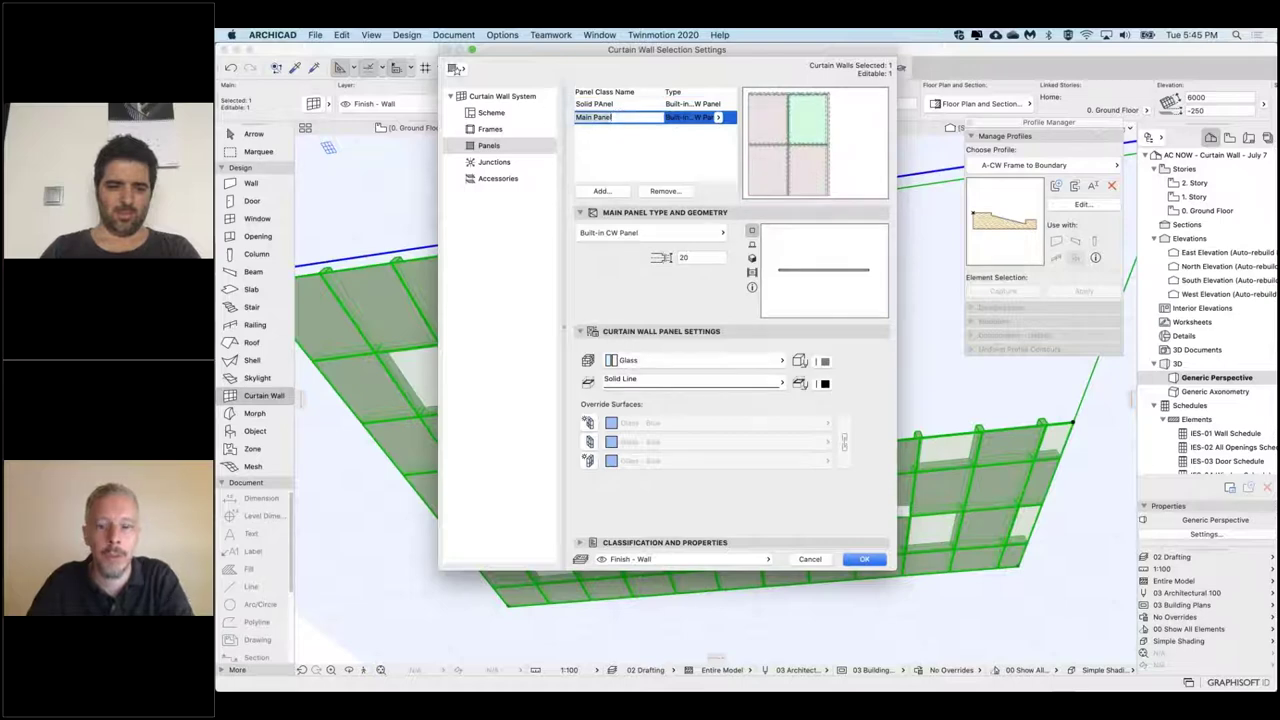
type("Lighting")
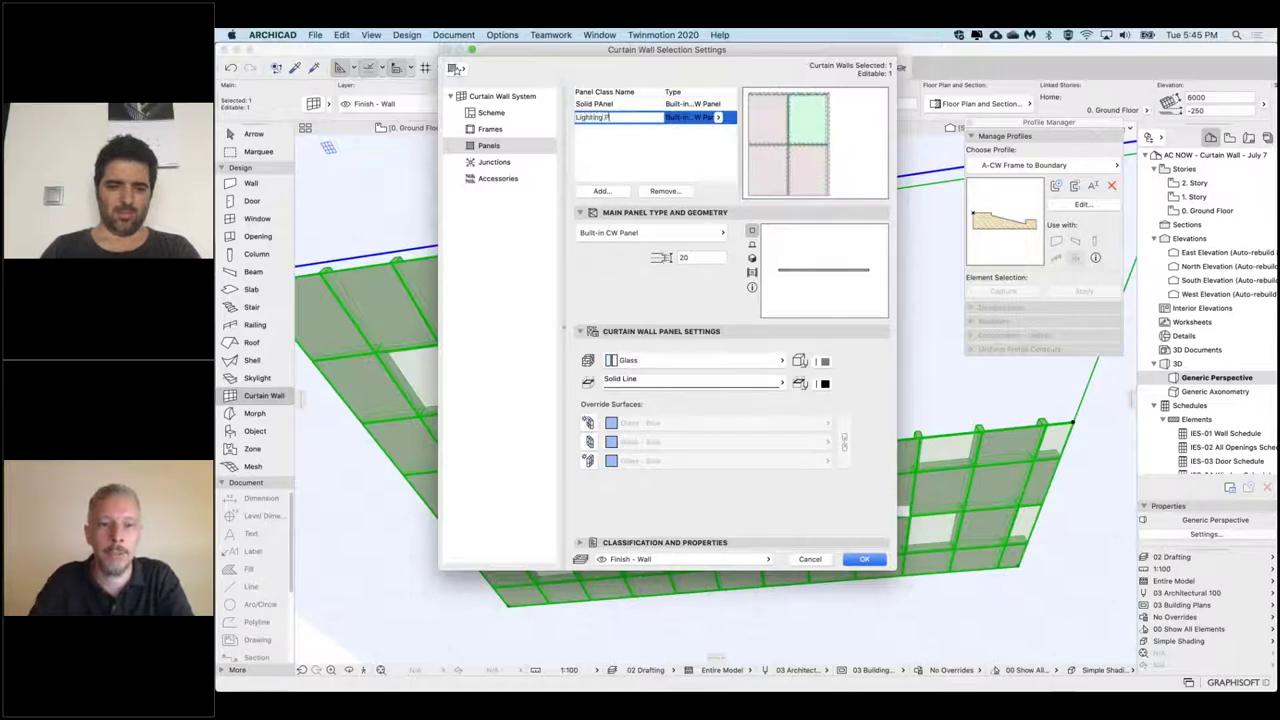
key("Return")
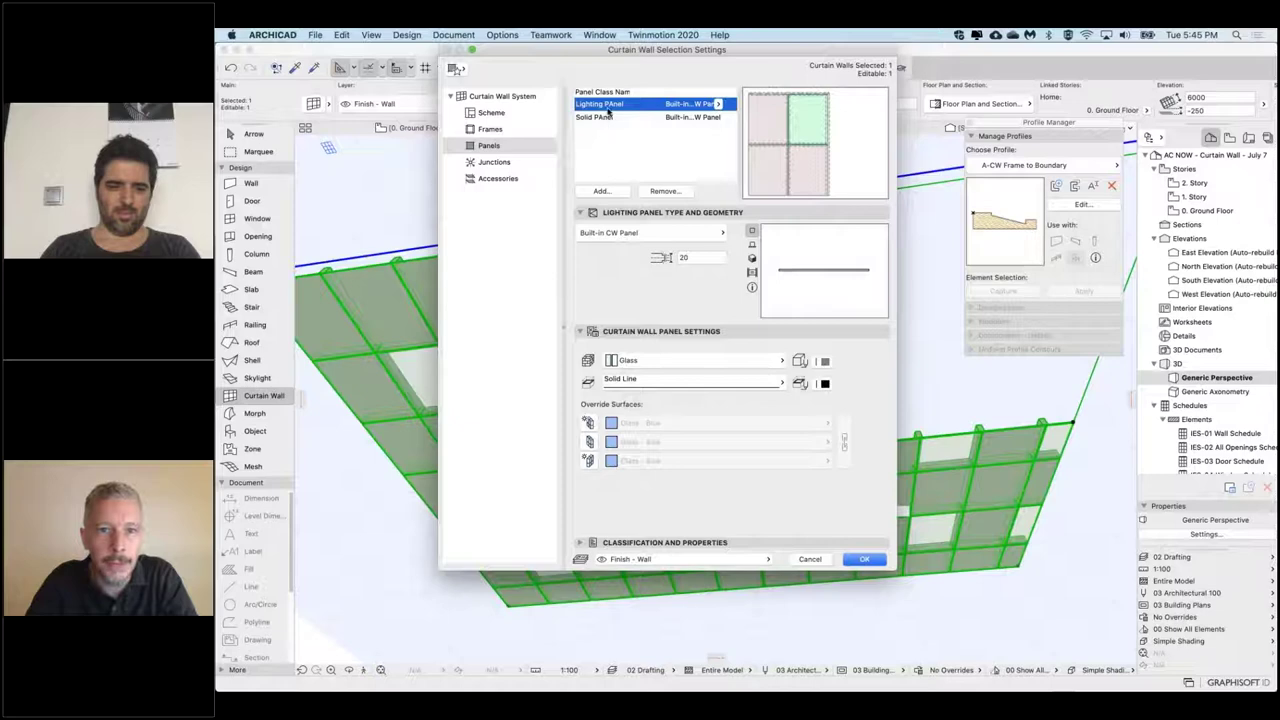
Step: Set the lighting panel class's building material to IC-04 Plastic - Solid and apply the settings to the ceiling
left_click(639, 364)
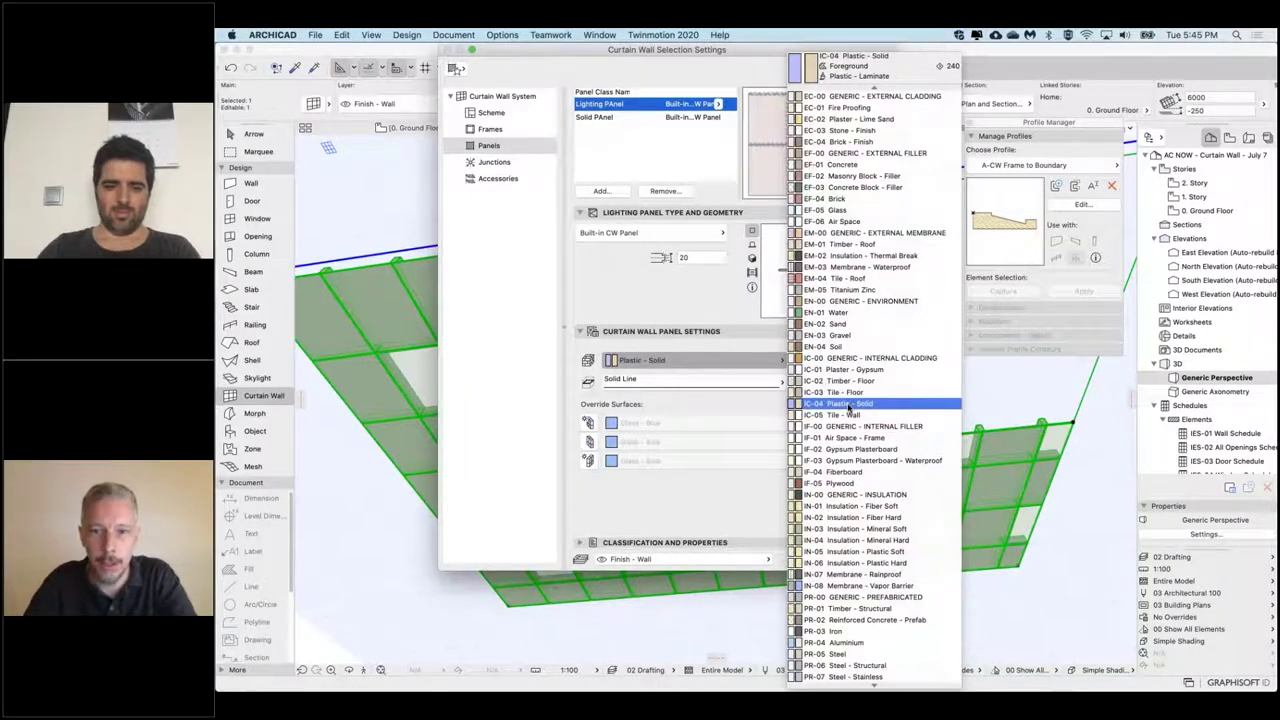
type("pla")
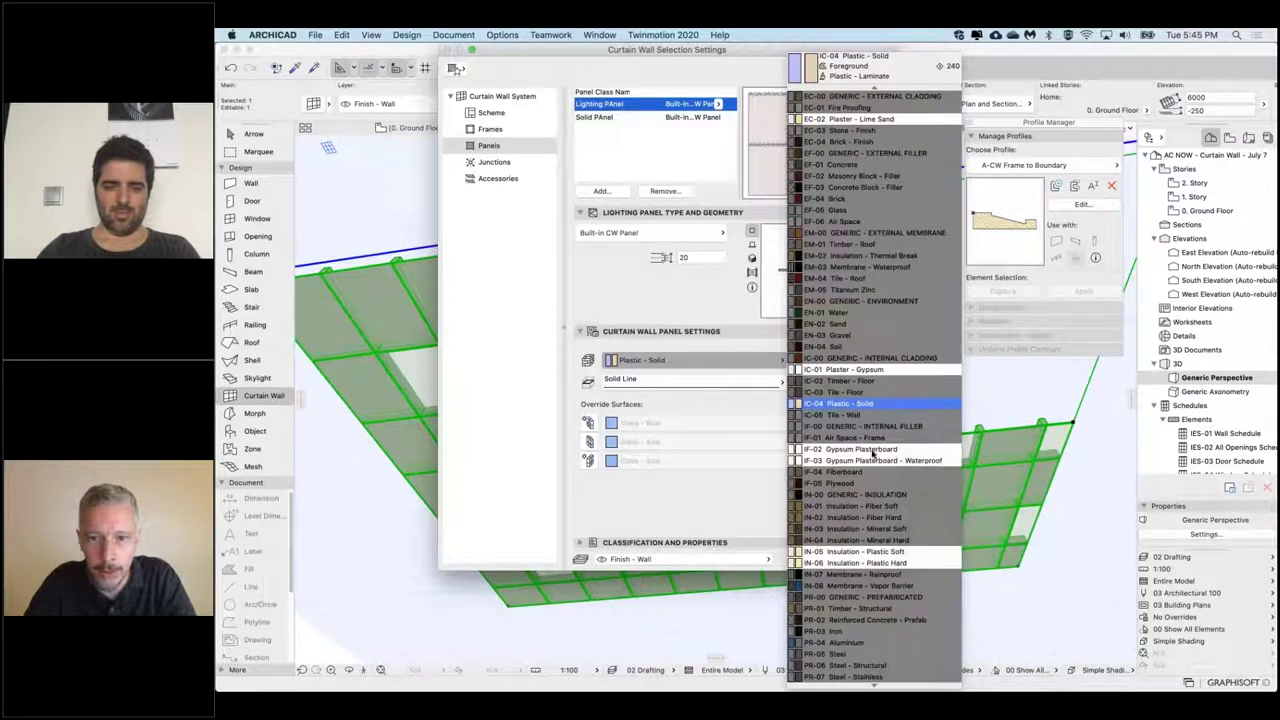
left_click(876, 412)
left_click(874, 404)
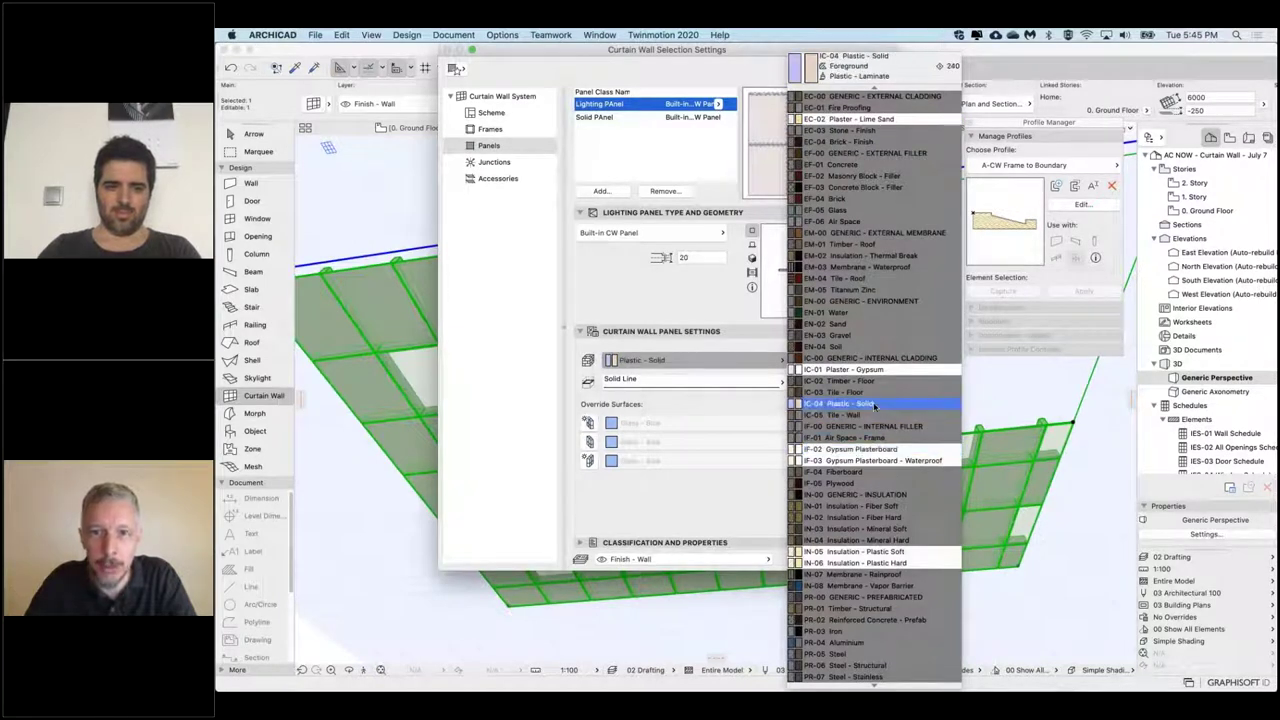
left_click(874, 404)
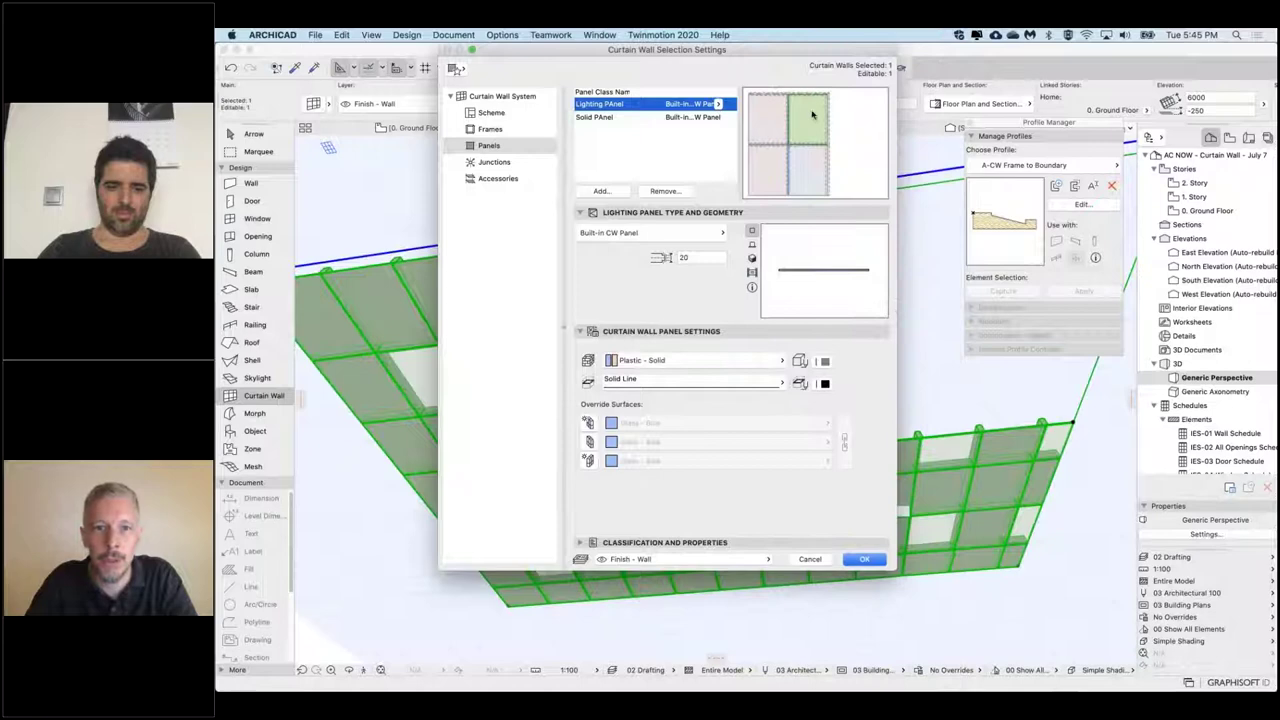
left_click(864, 559)
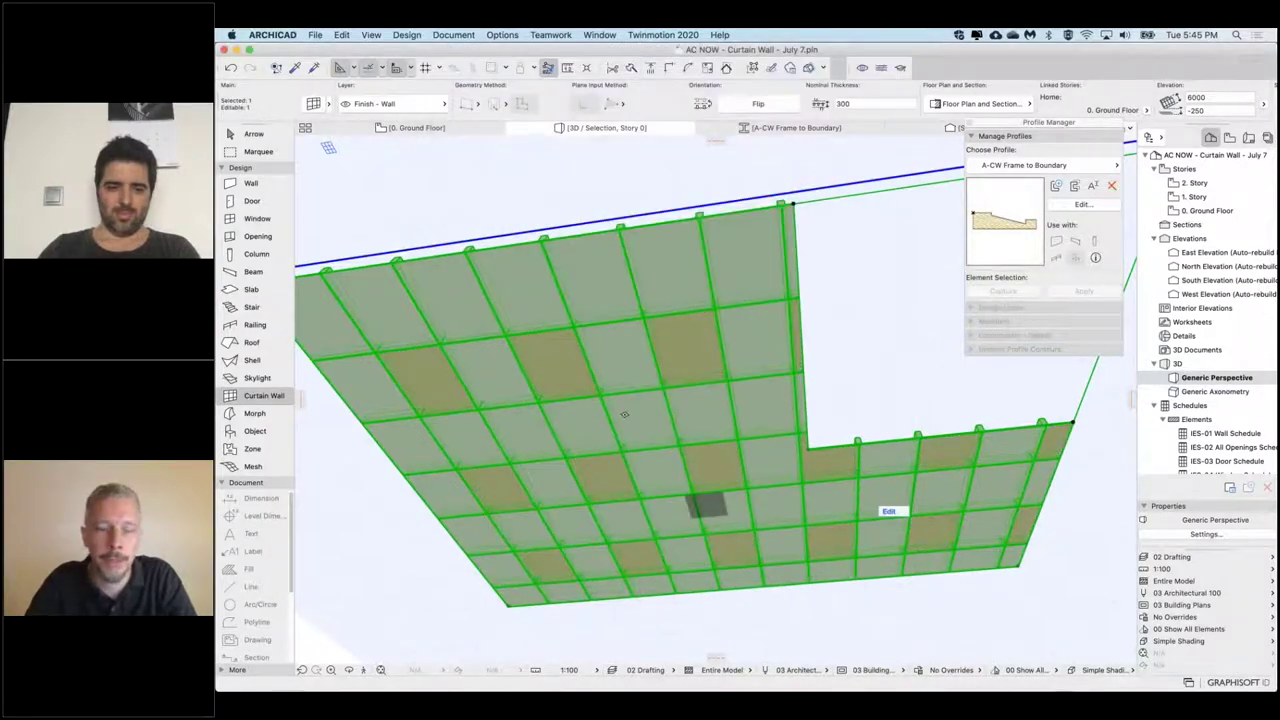
Step: Open the L-shaped ceiling curtain wall for editing on the ground floor plan and show its scheme grid
middle_click_drag(722, 345, 688, 366, "shift")
scroll(688, 370, "down", 3)
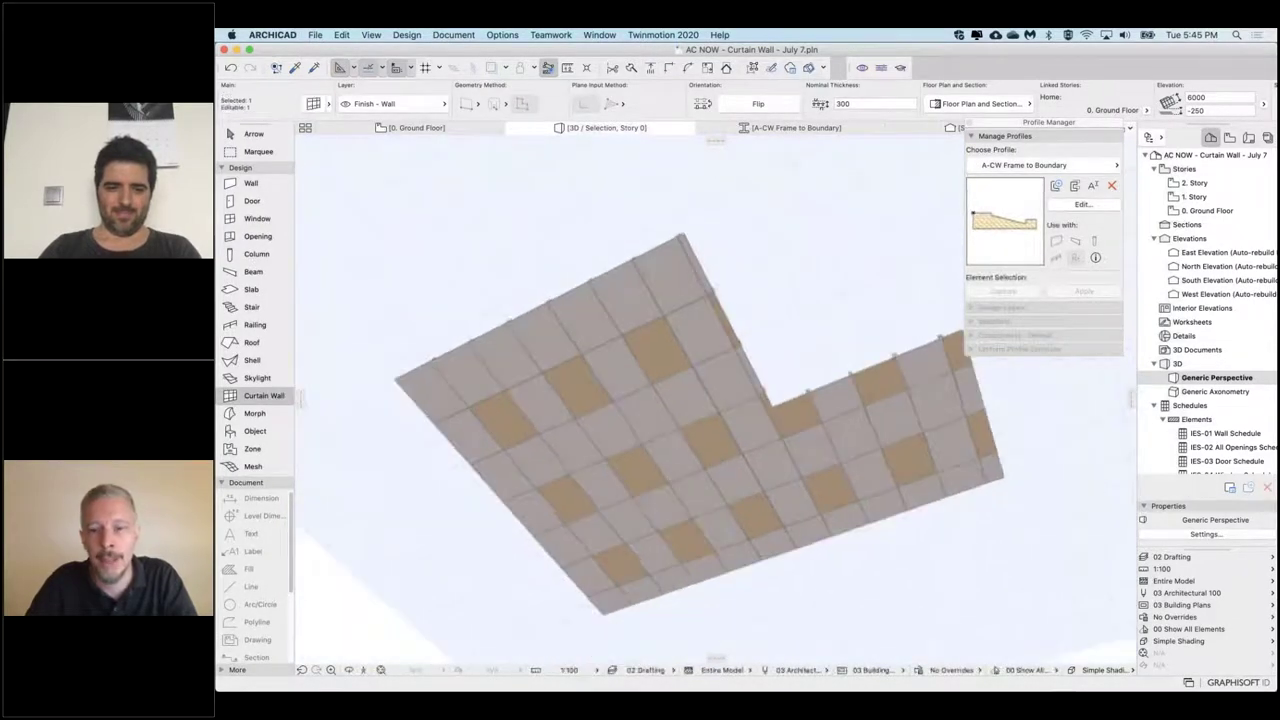
middle_click_drag(770, 348, 690, 348, "shift")
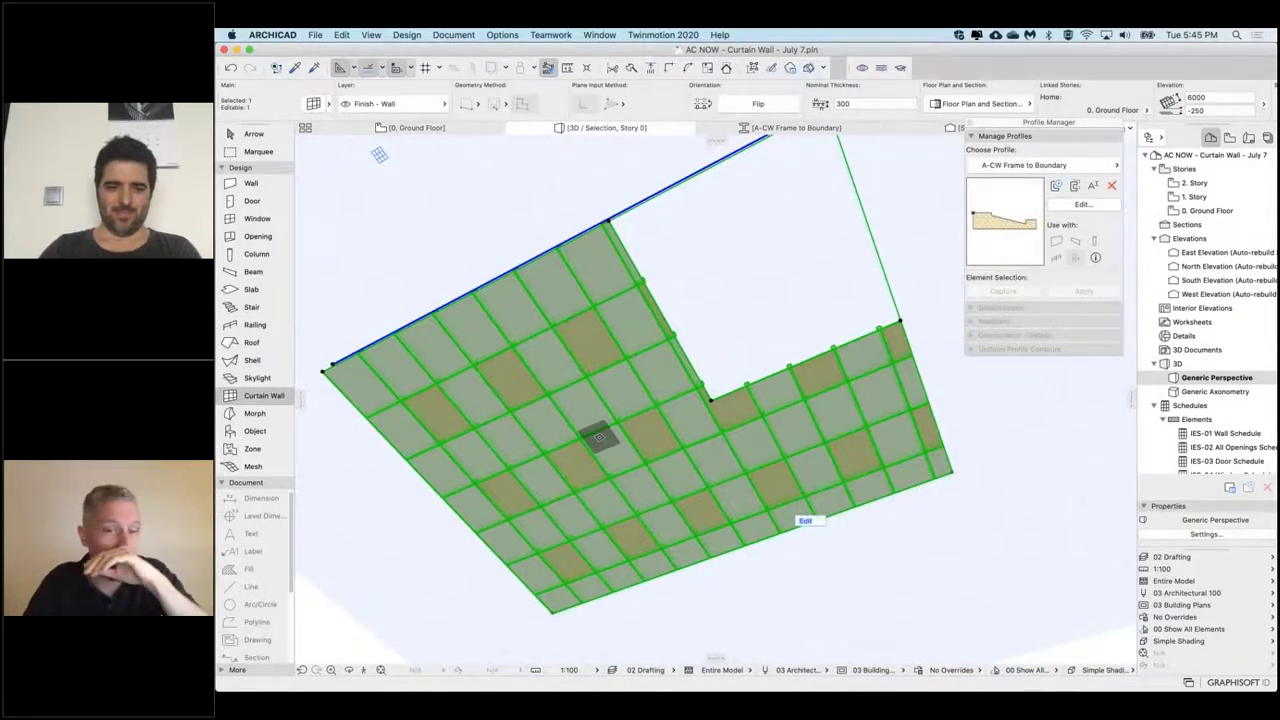
middle_click_drag(494, 234, 480, 335, "shift")
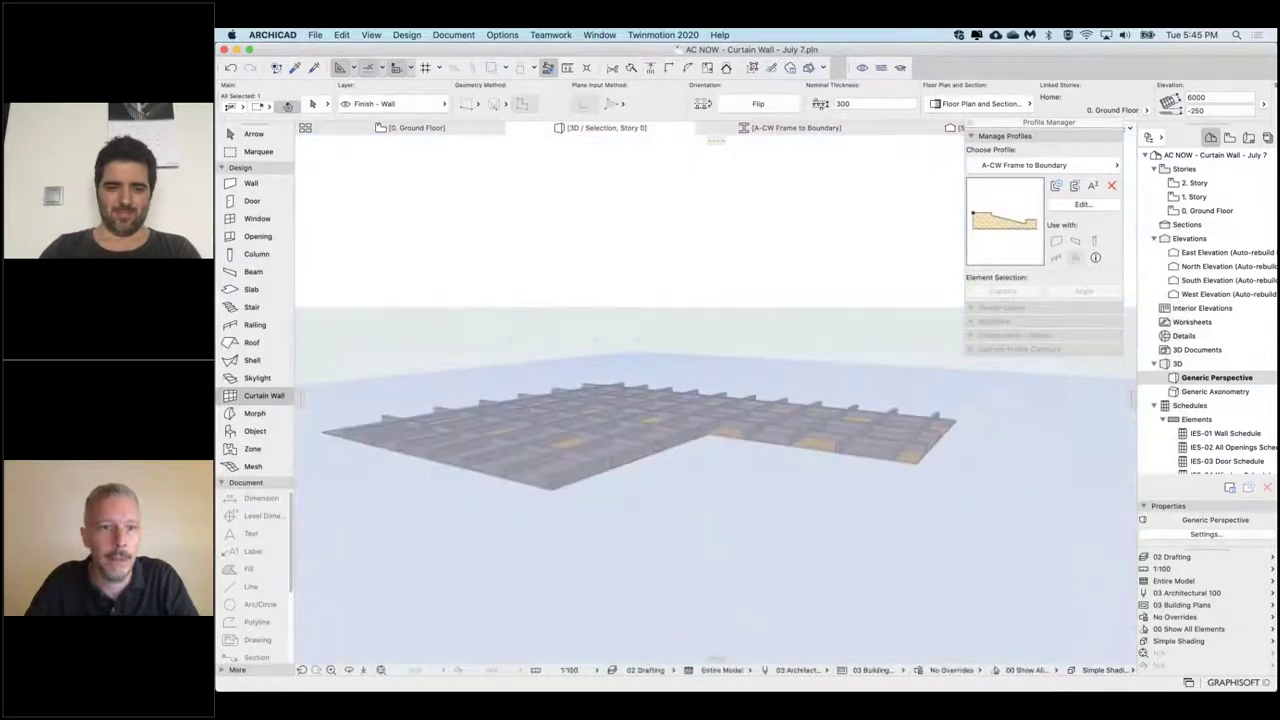
key("super+a")
left_click(417, 133)
middle_click_drag(462, 502, 533, 502)
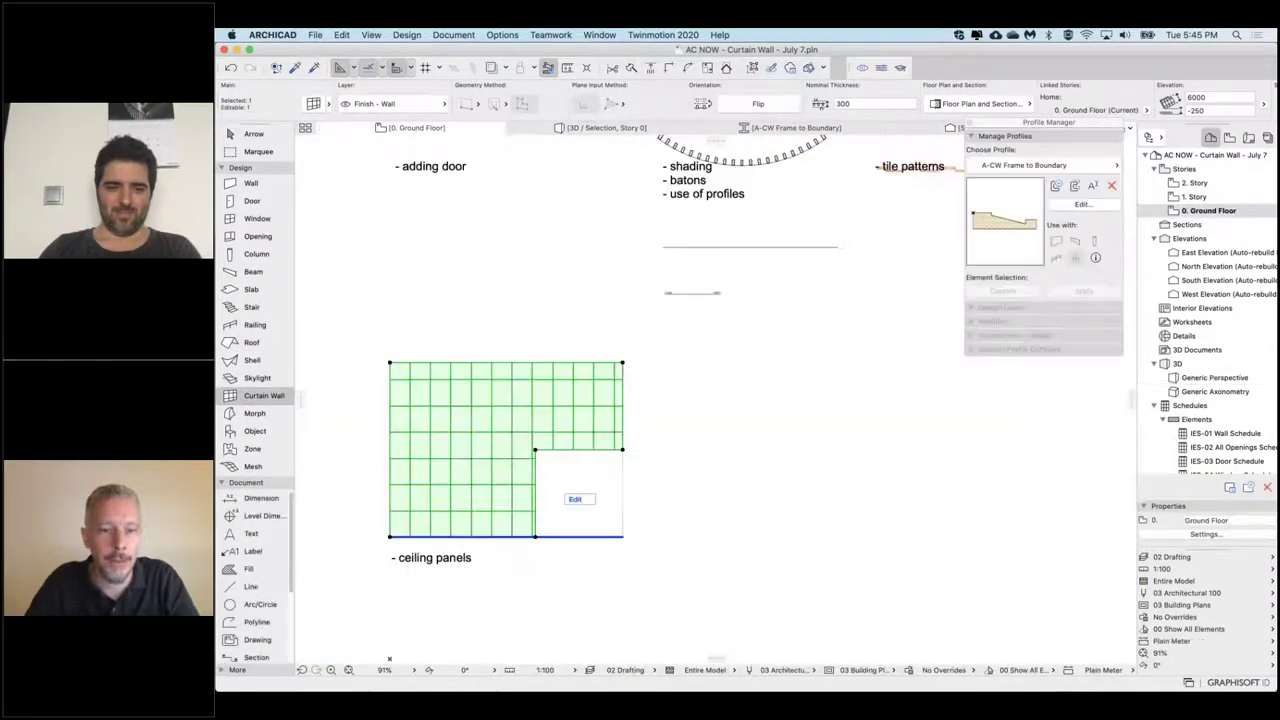
scroll(533, 502, "up", 5)
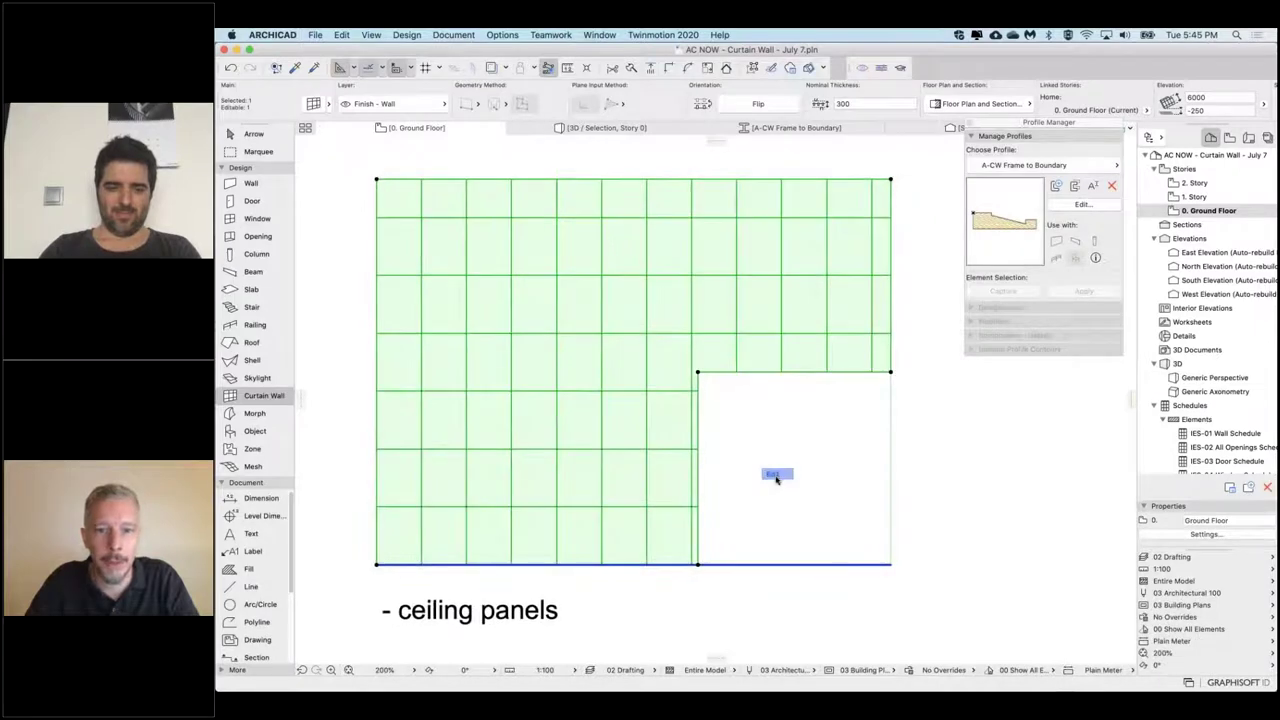
left_click(777, 475)
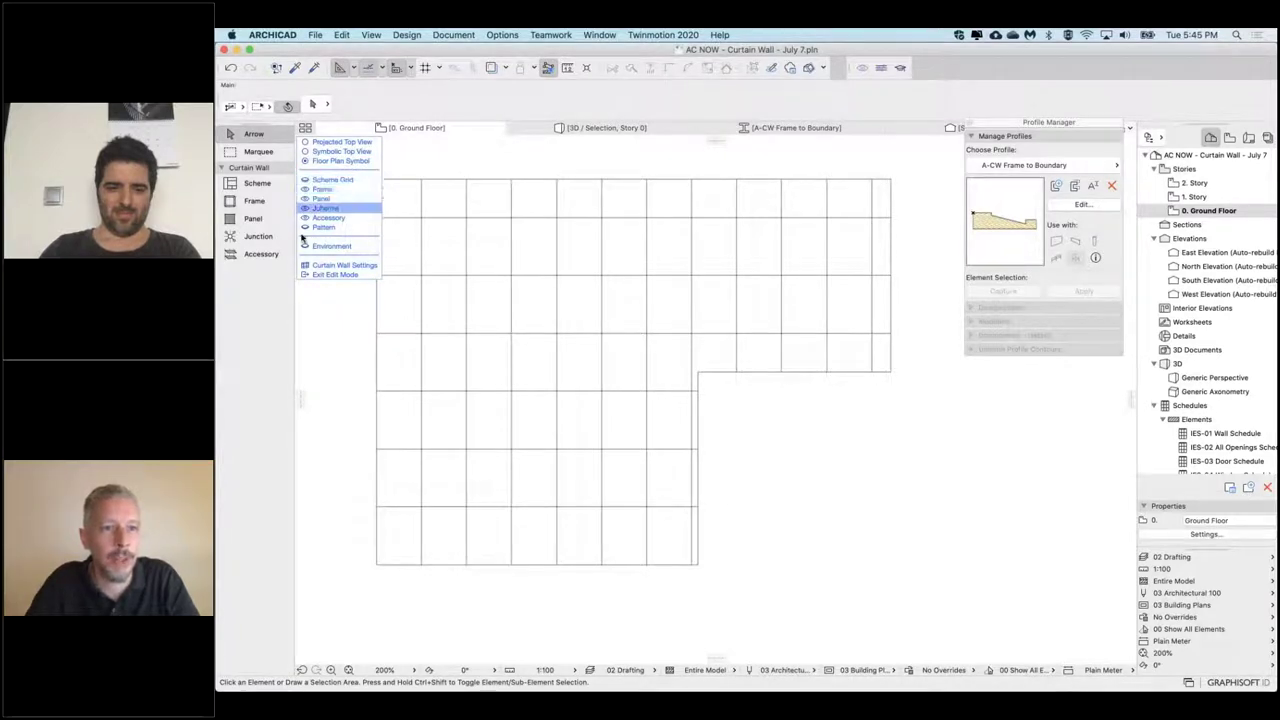
left_click(337, 180)
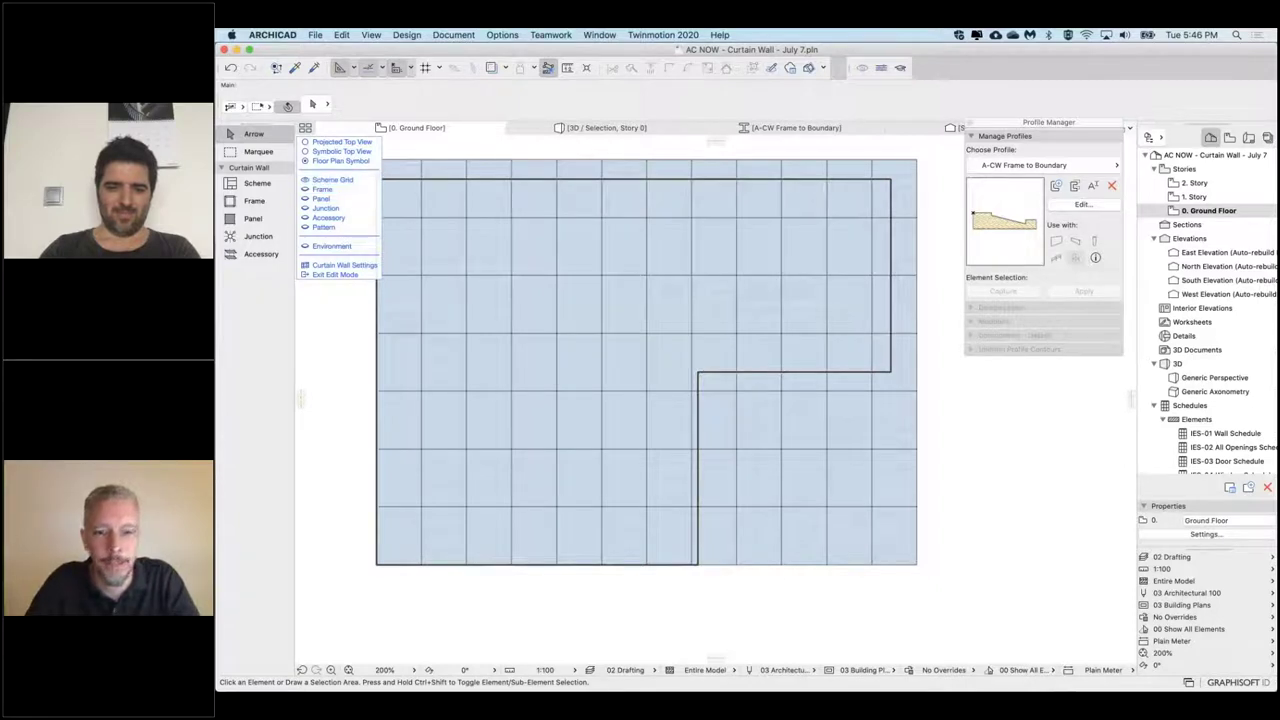
Step: Rotate the scheme grid 90° about the lower-left corner of the ceiling
left_click(806, 531)
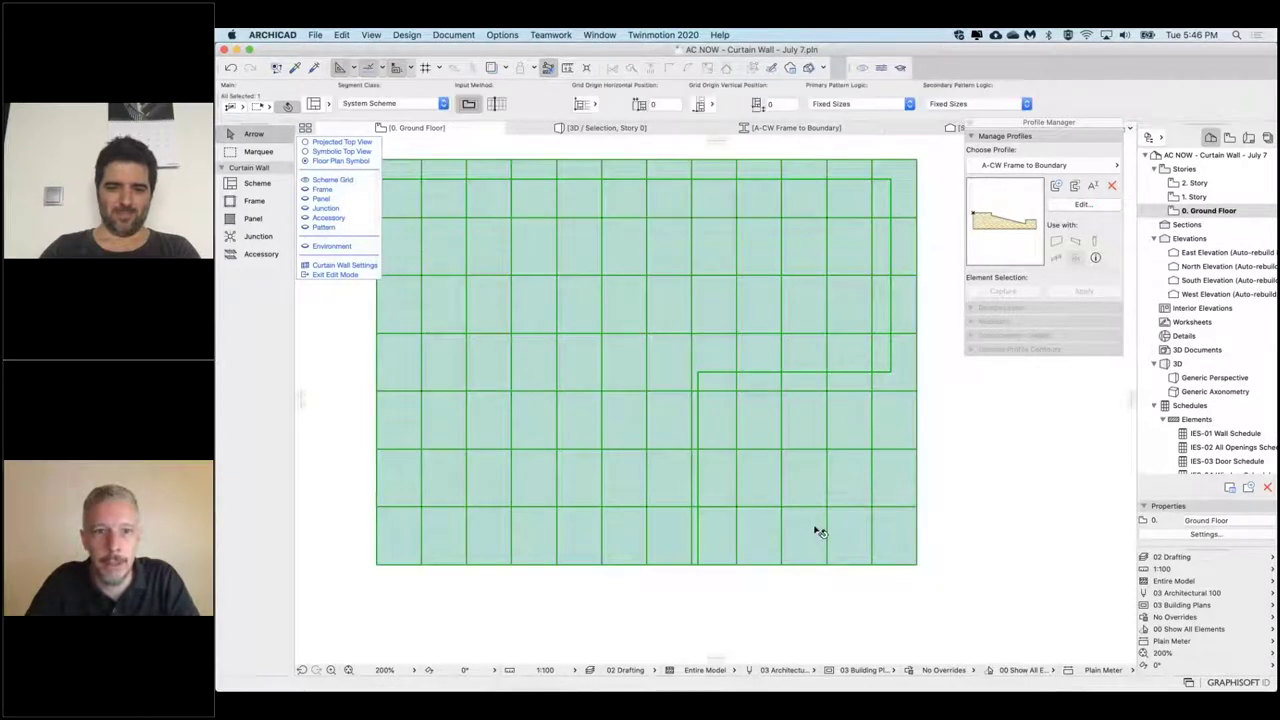
left_click(917, 565)
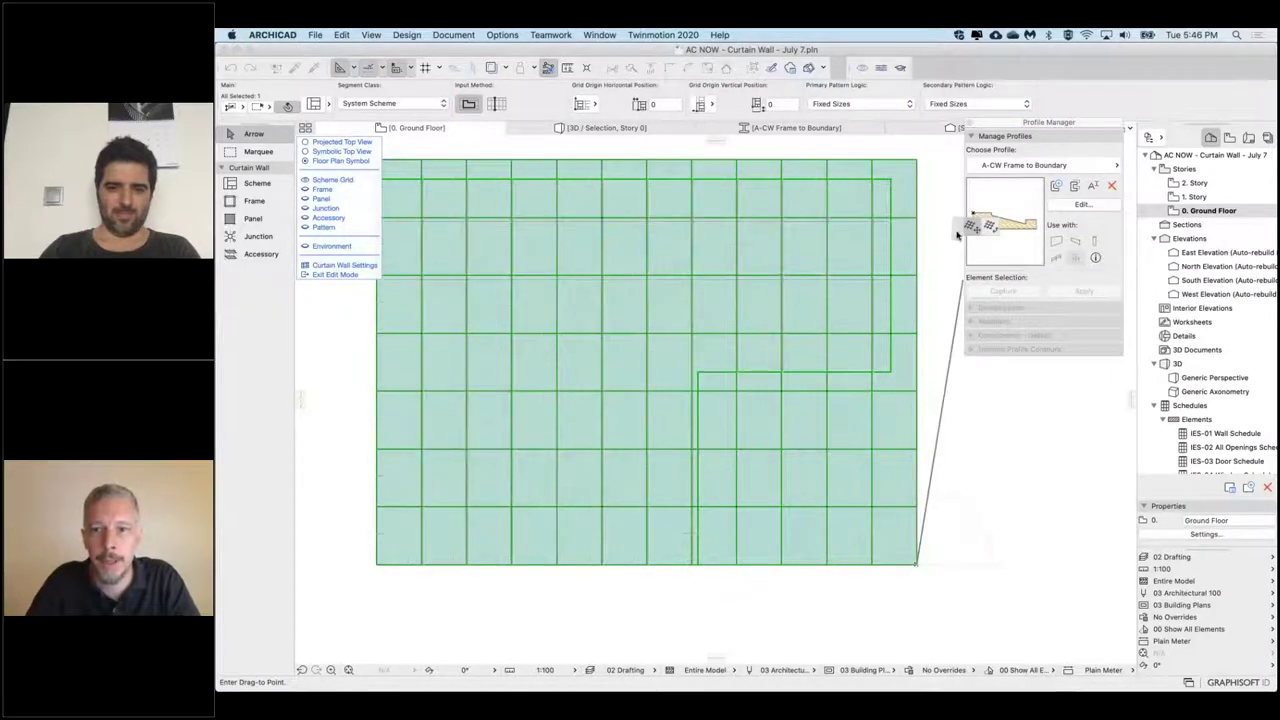
left_click(903, 347)
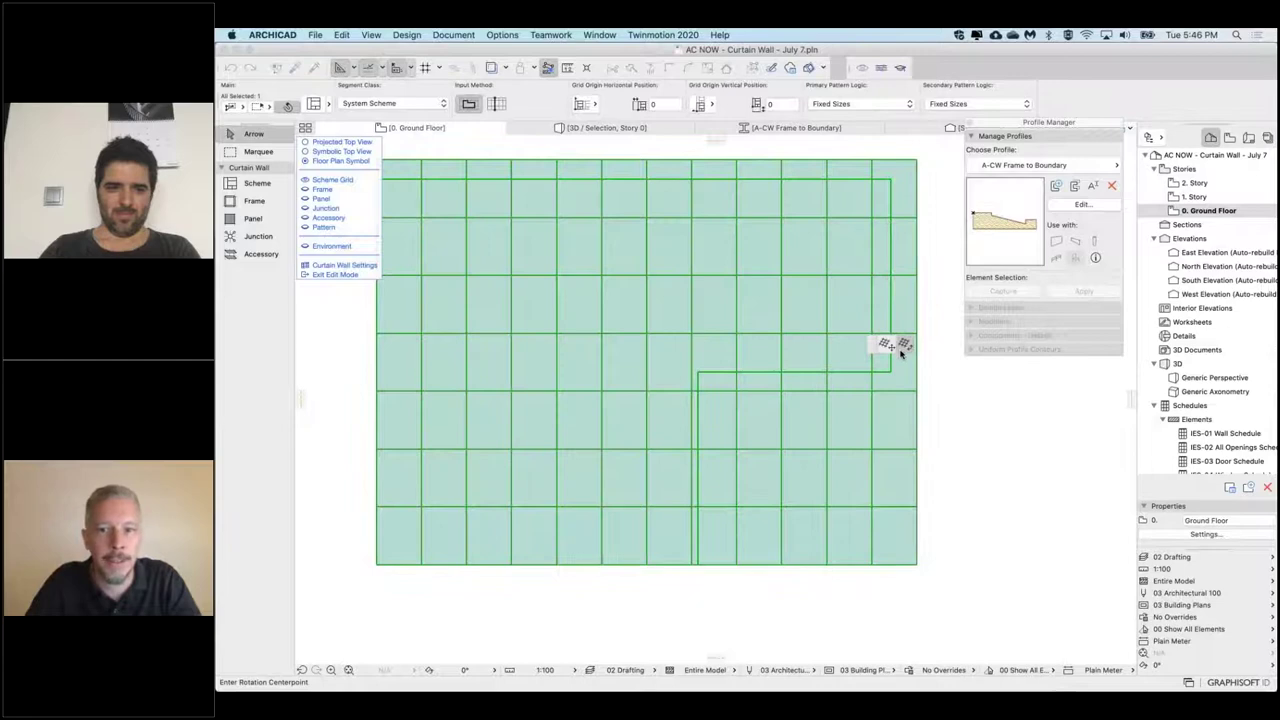
left_click(377, 565)
left_click(576, 565)
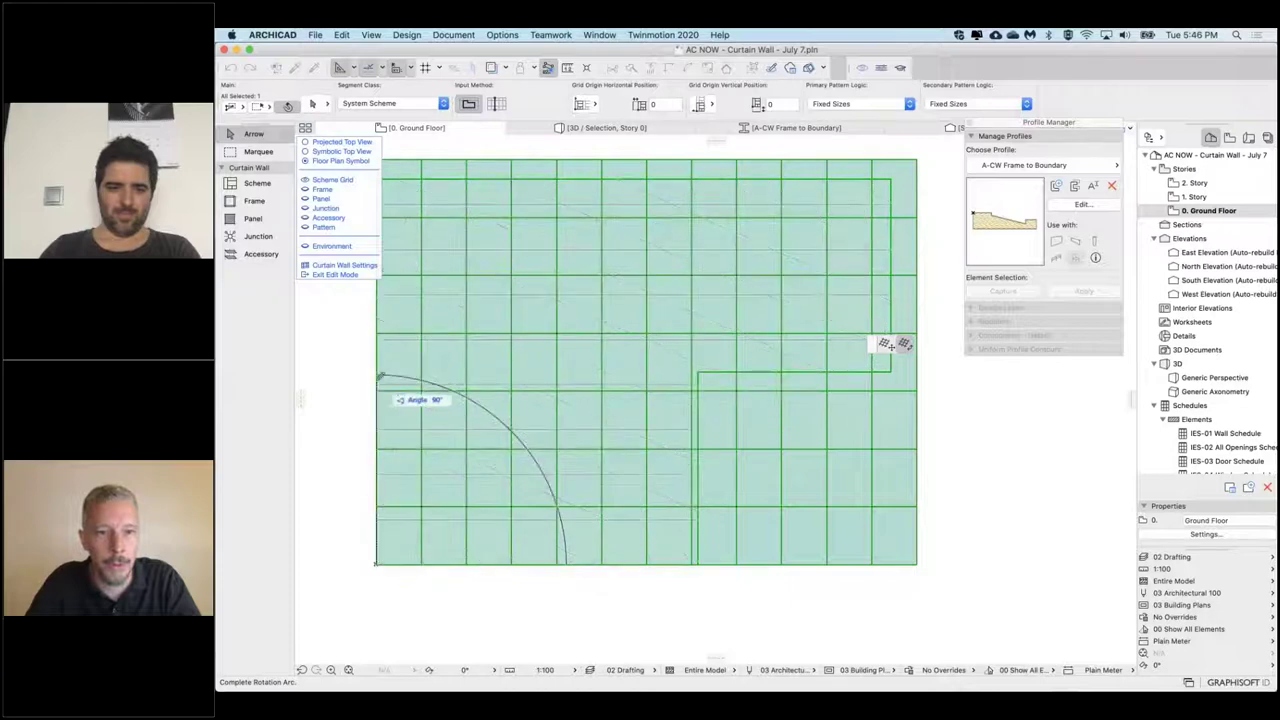
left_click(379, 376)
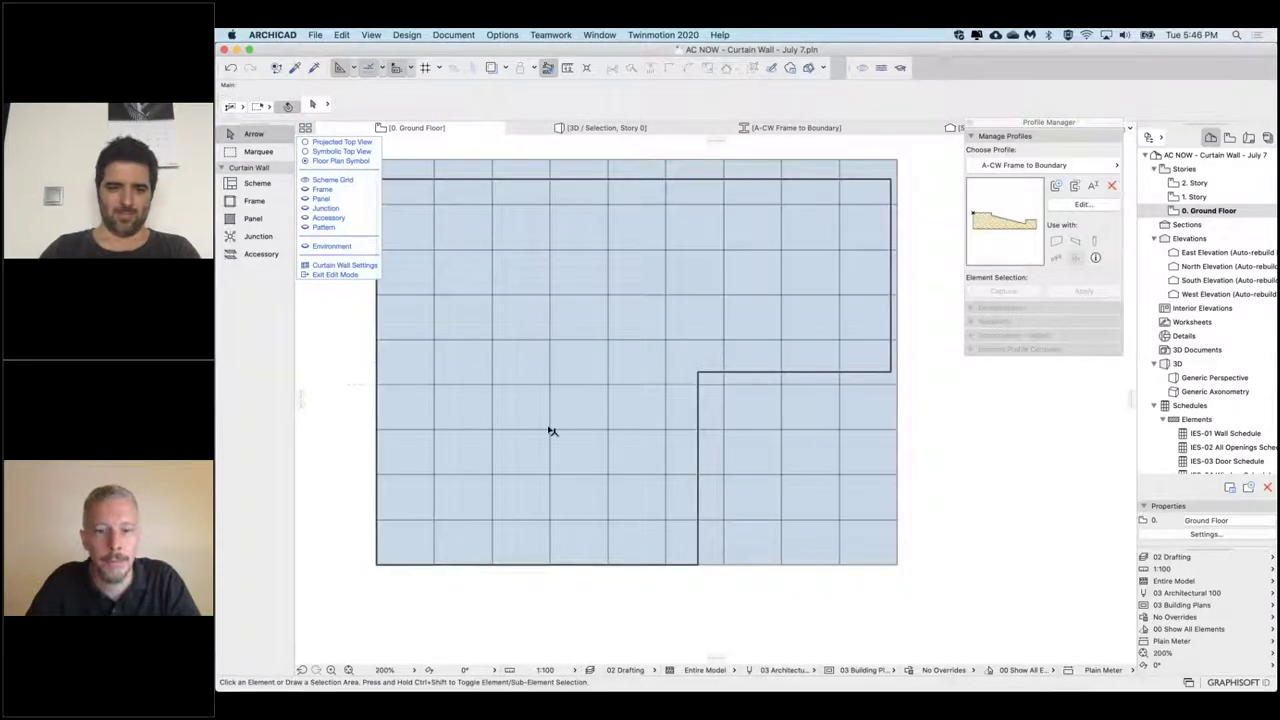
Step: Move the rotated scheme grid horizontally to the left by about 2400 mm and finish editing the curtain wall
middle_click_drag(610, 388, 639, 419)
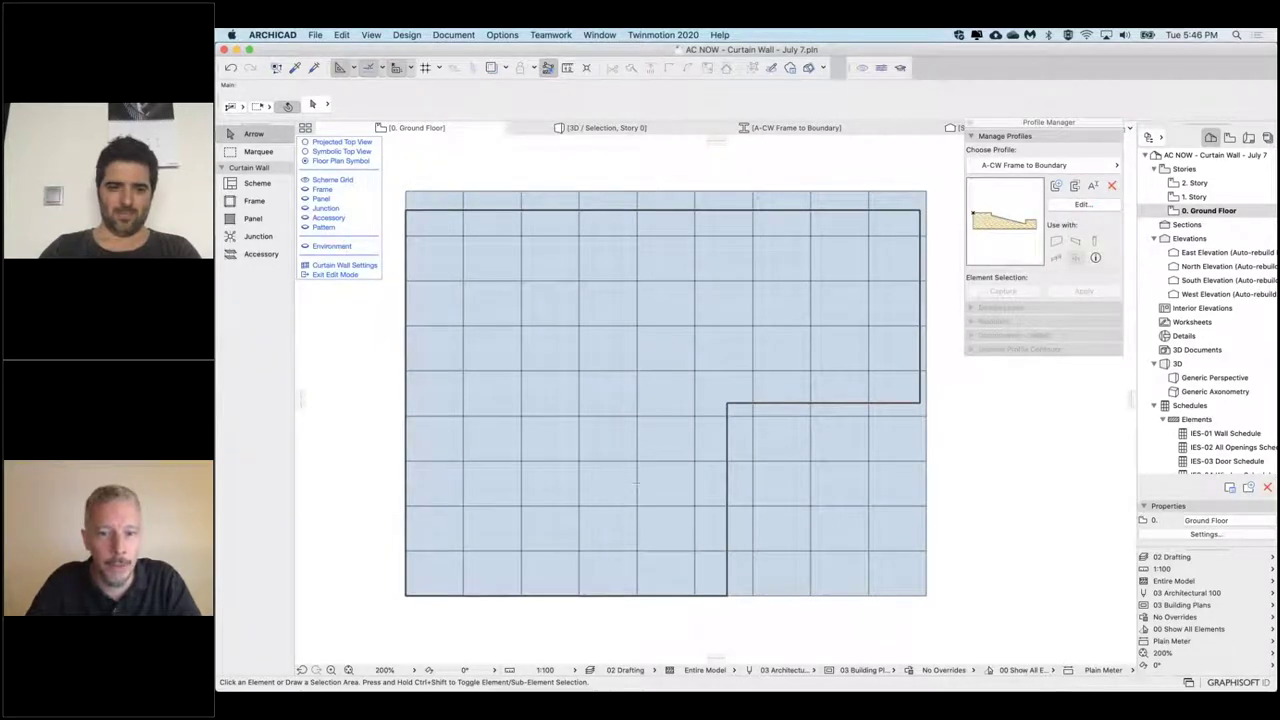
left_click(926, 595)
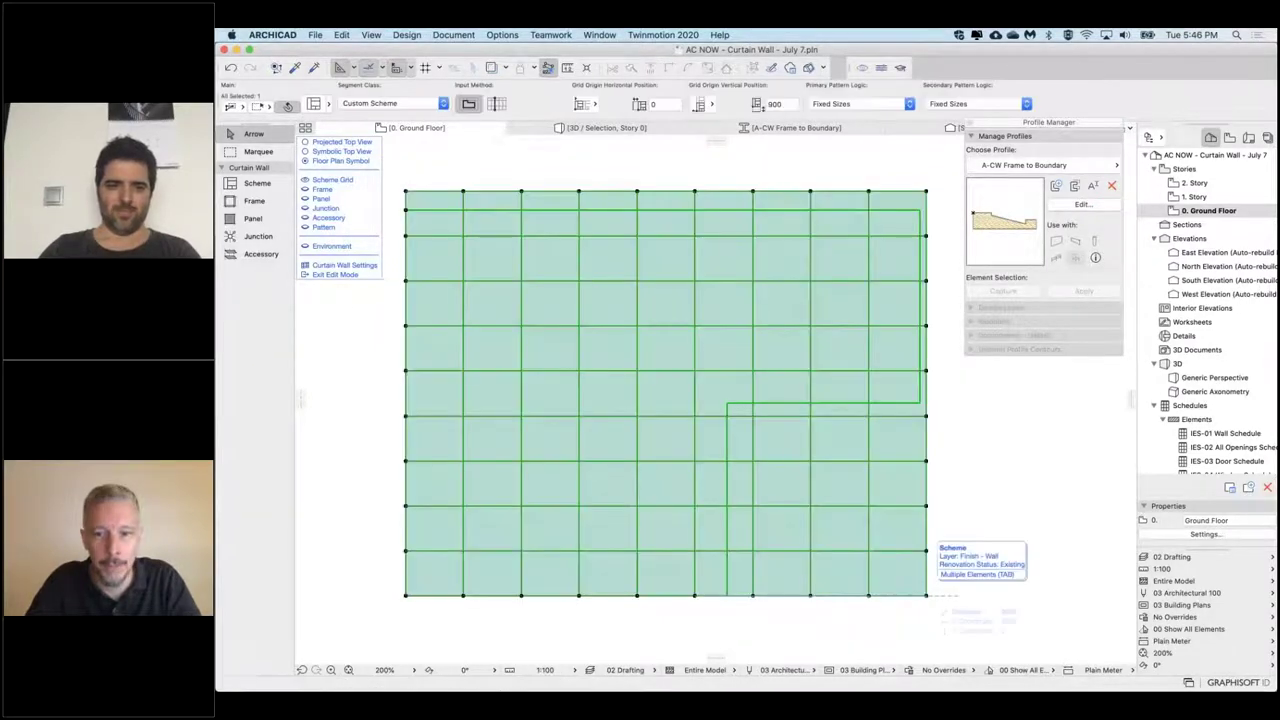
left_click(926, 596)
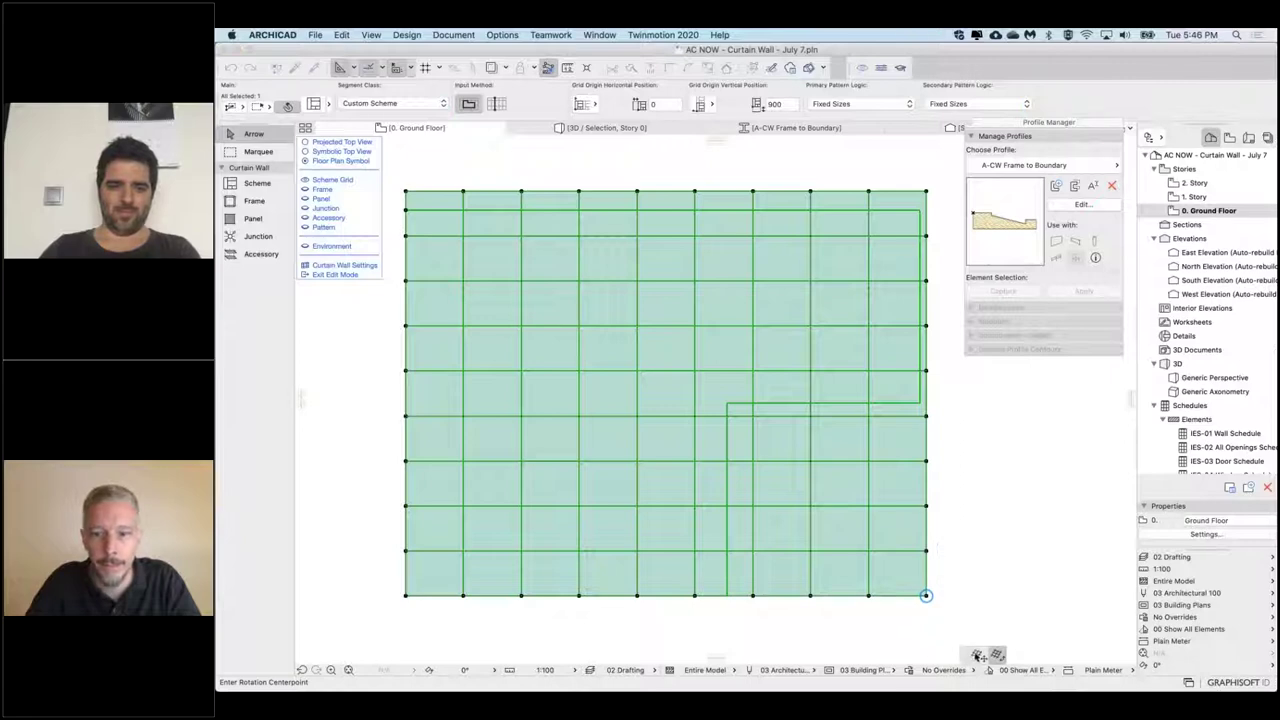
left_click(926, 595)
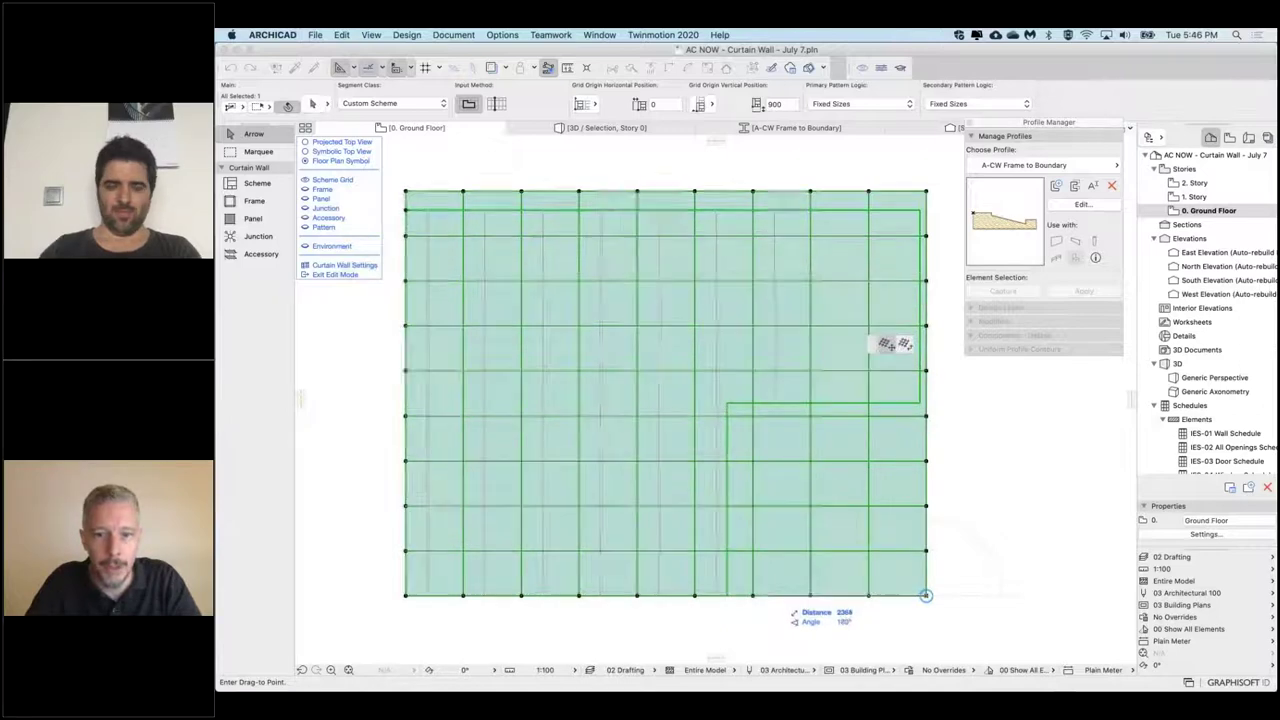
left_click(776, 596)
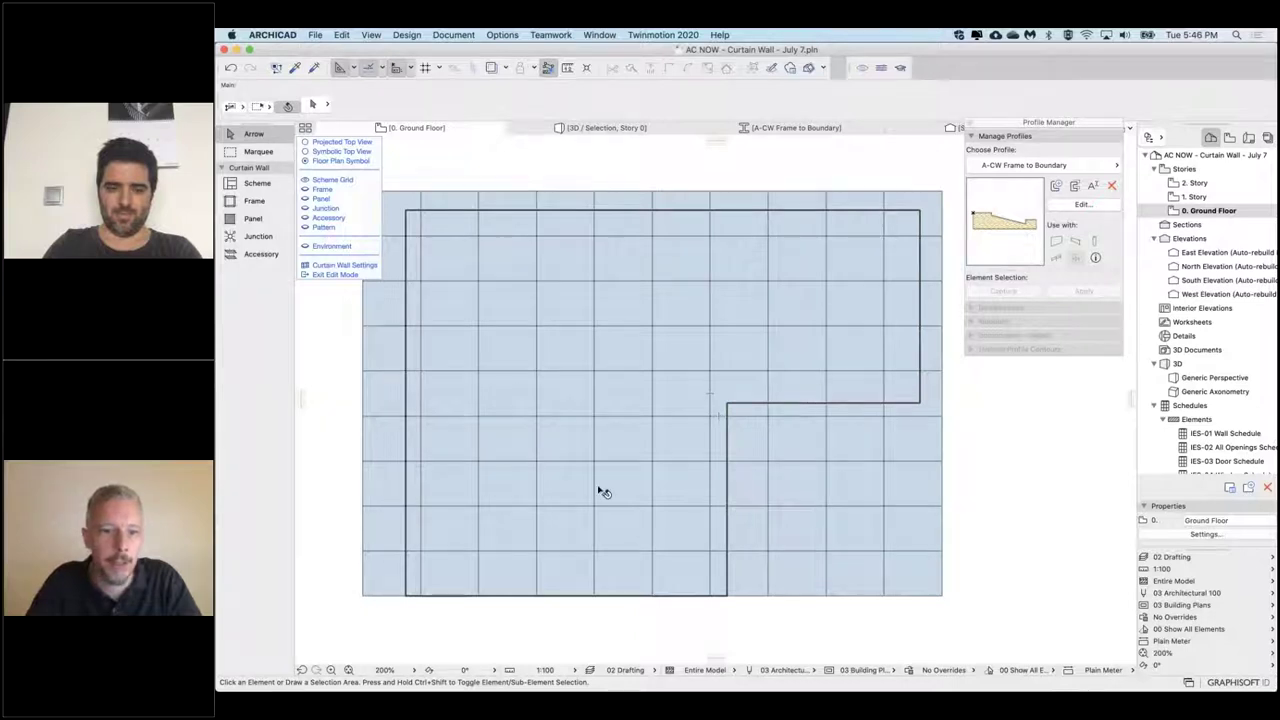
left_click(333, 276)
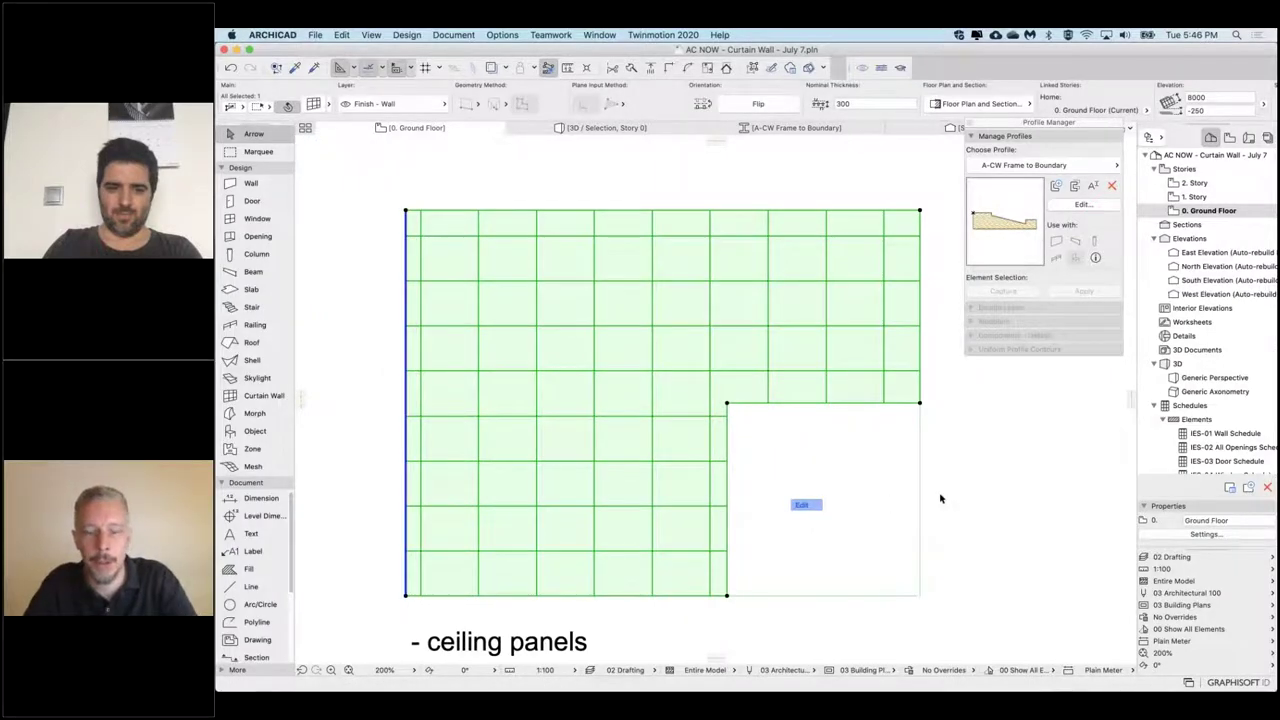
Step: Examine the revised ceiling panel layout from below in 3D
key("F5")
middle_click_drag(718, 455, 668, 262, "shift")
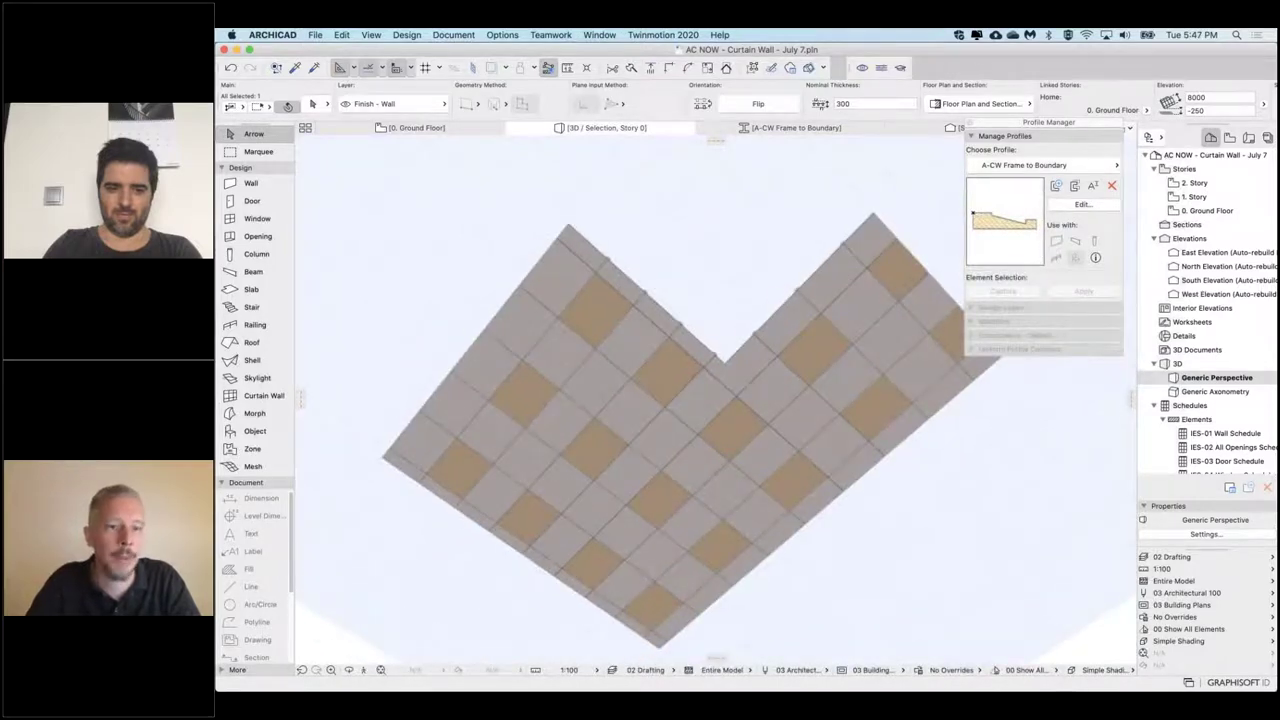
middle_click_drag(729, 416, 925, 600, "shift")
left_click(815, 567)
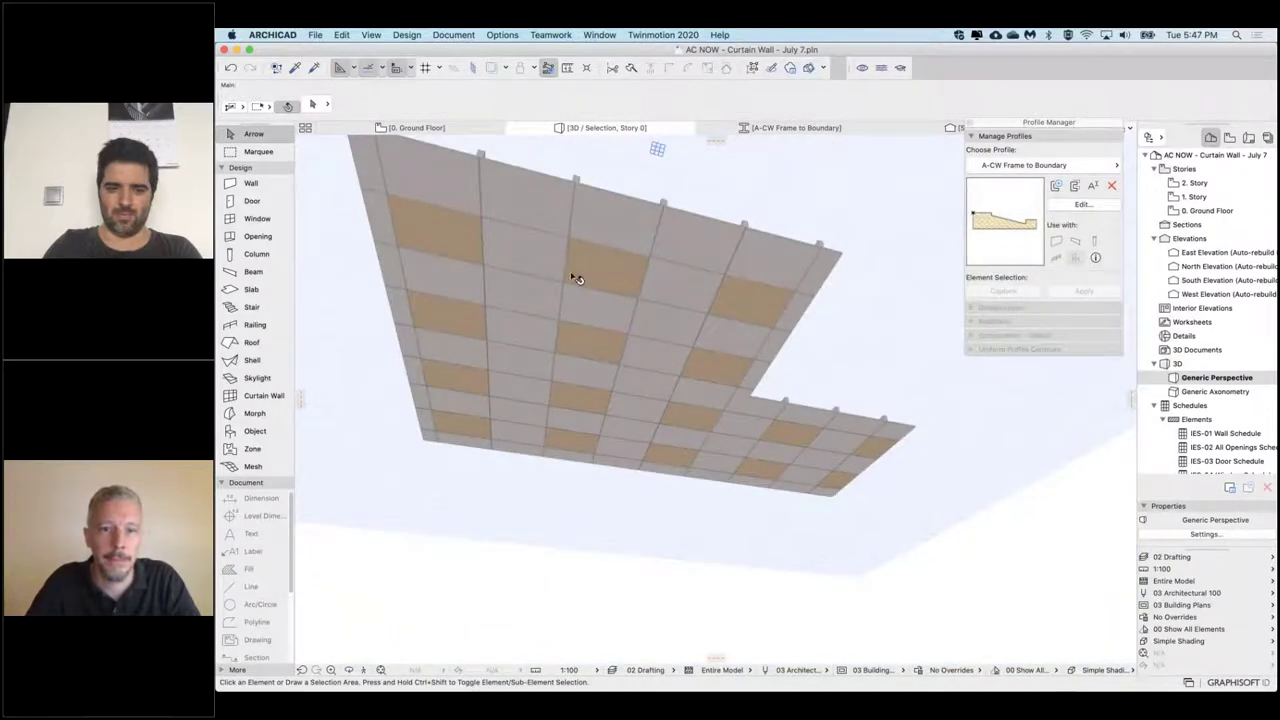
middle_click_drag(572, 277, 636, 312)
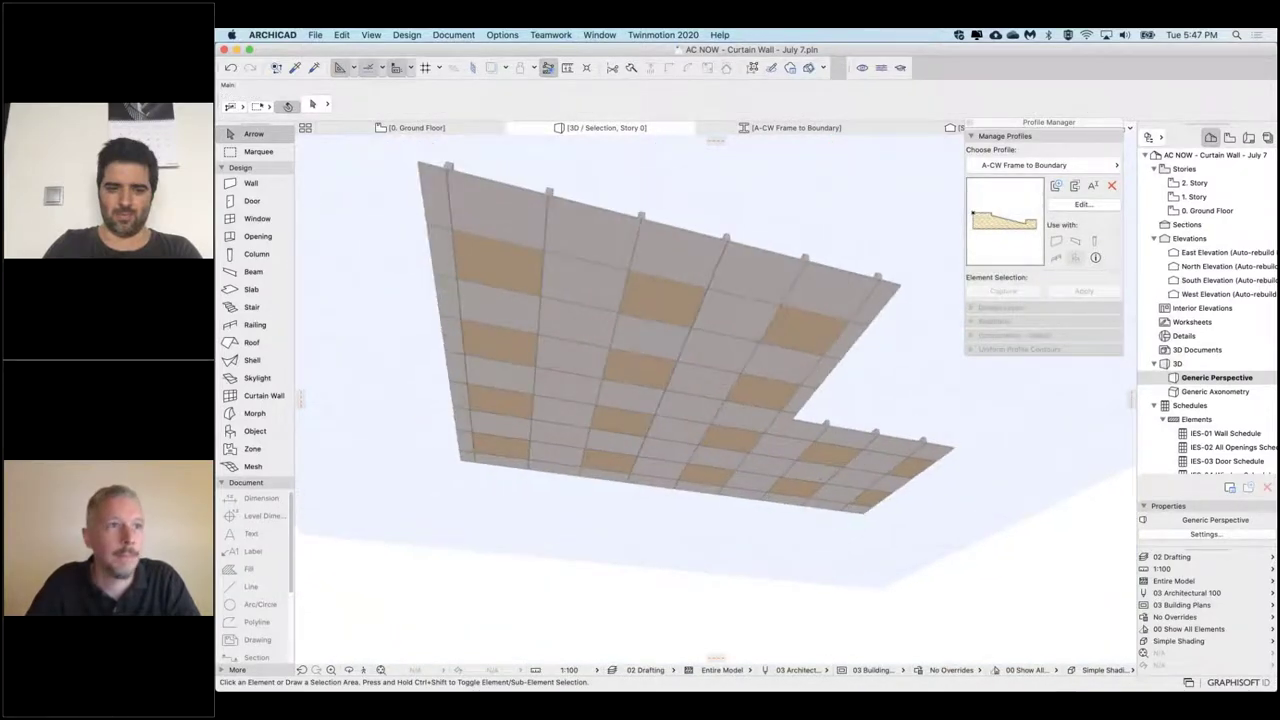
Step: Create a slab on the ground floor plan matching the outline of the L-shaped ceiling
left_click(420, 128)
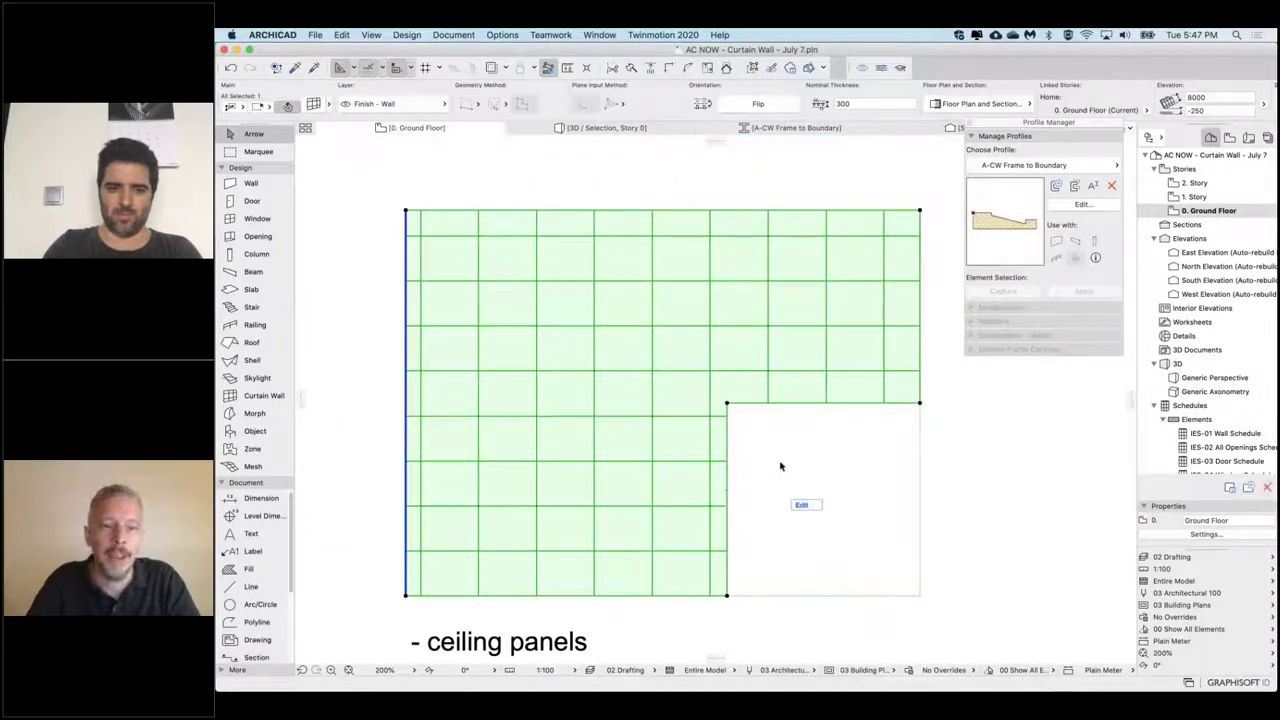
key("Escape")
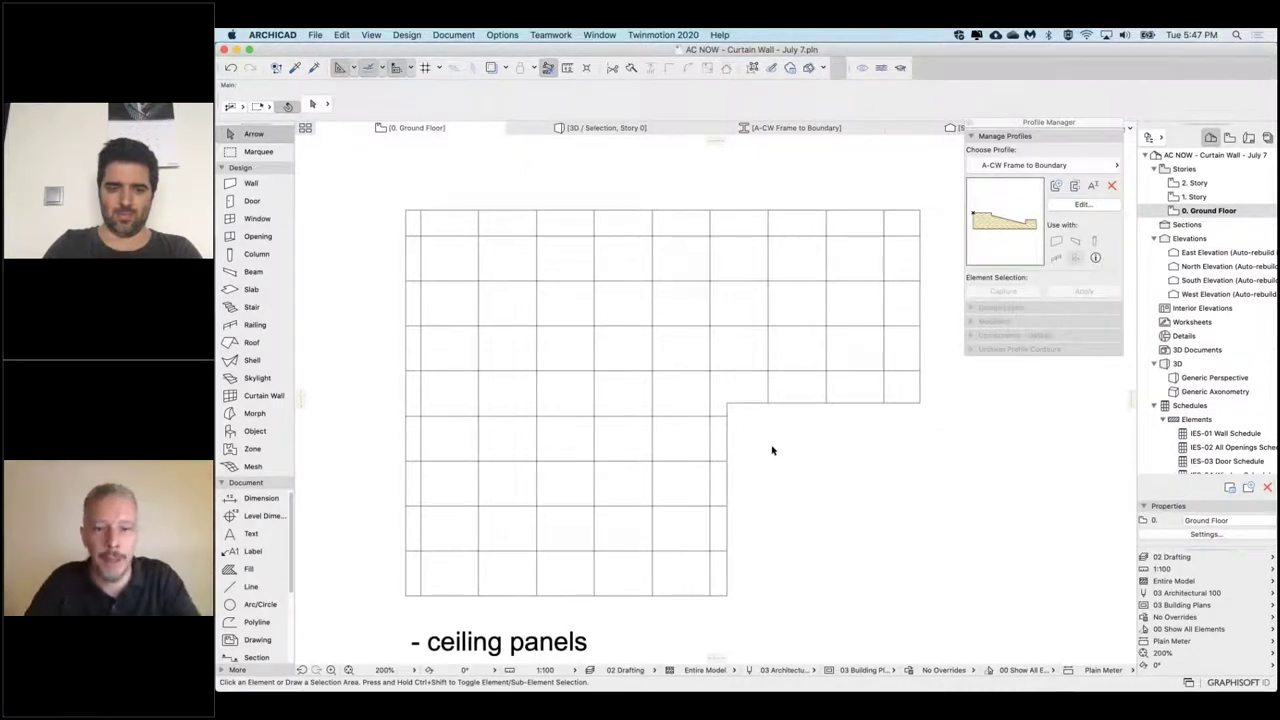
left_click(245, 289)
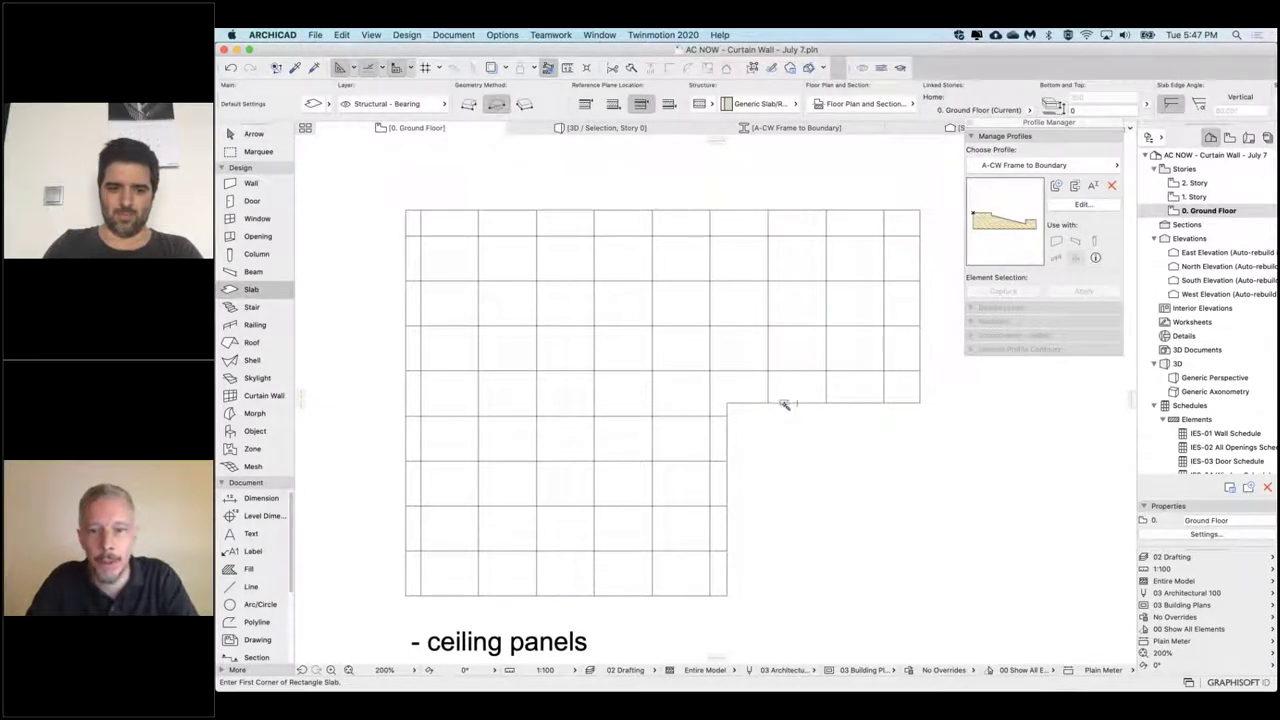
left_click(790, 392)
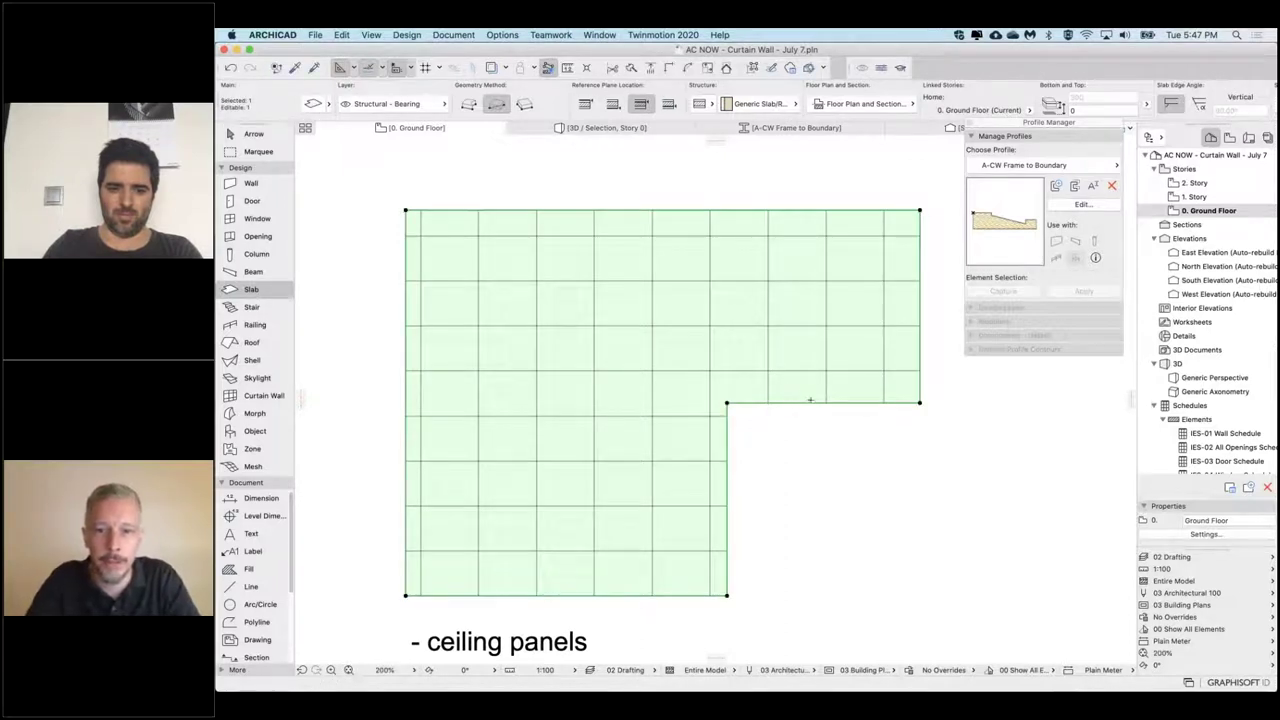
Step: Offset all edges of the slab outward by 300
left_click(797, 403)
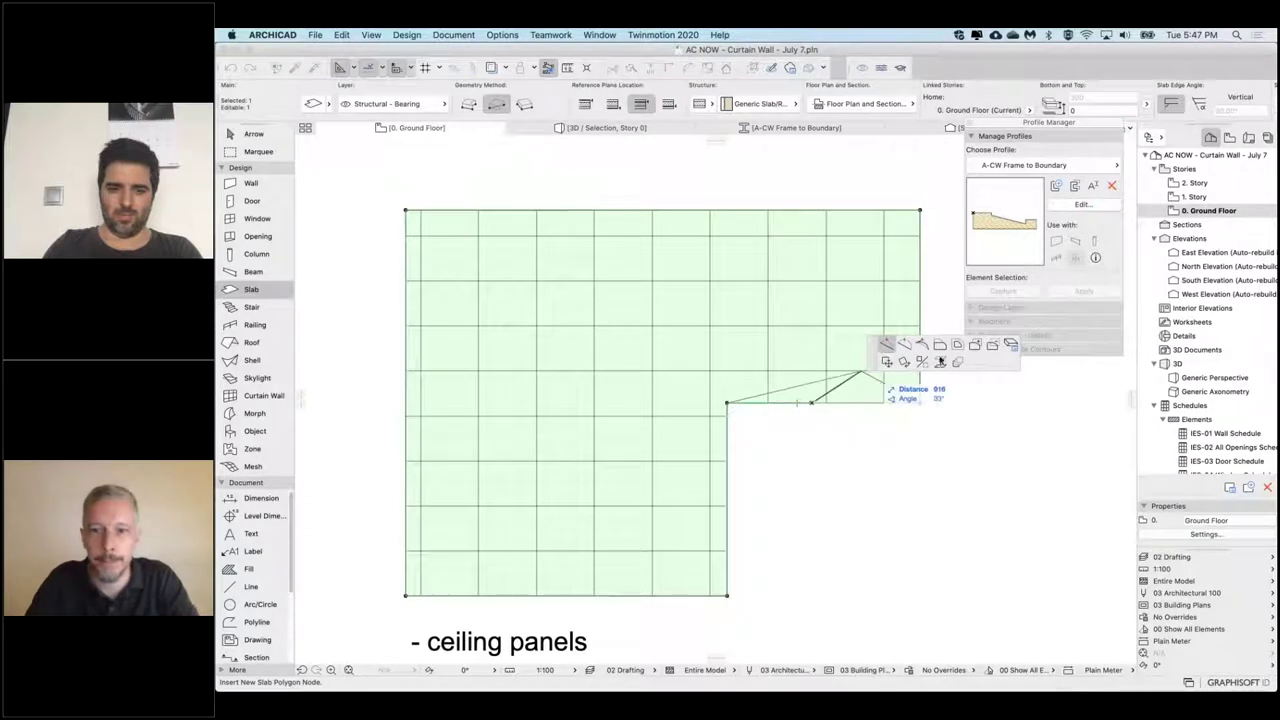
left_click(957, 345)
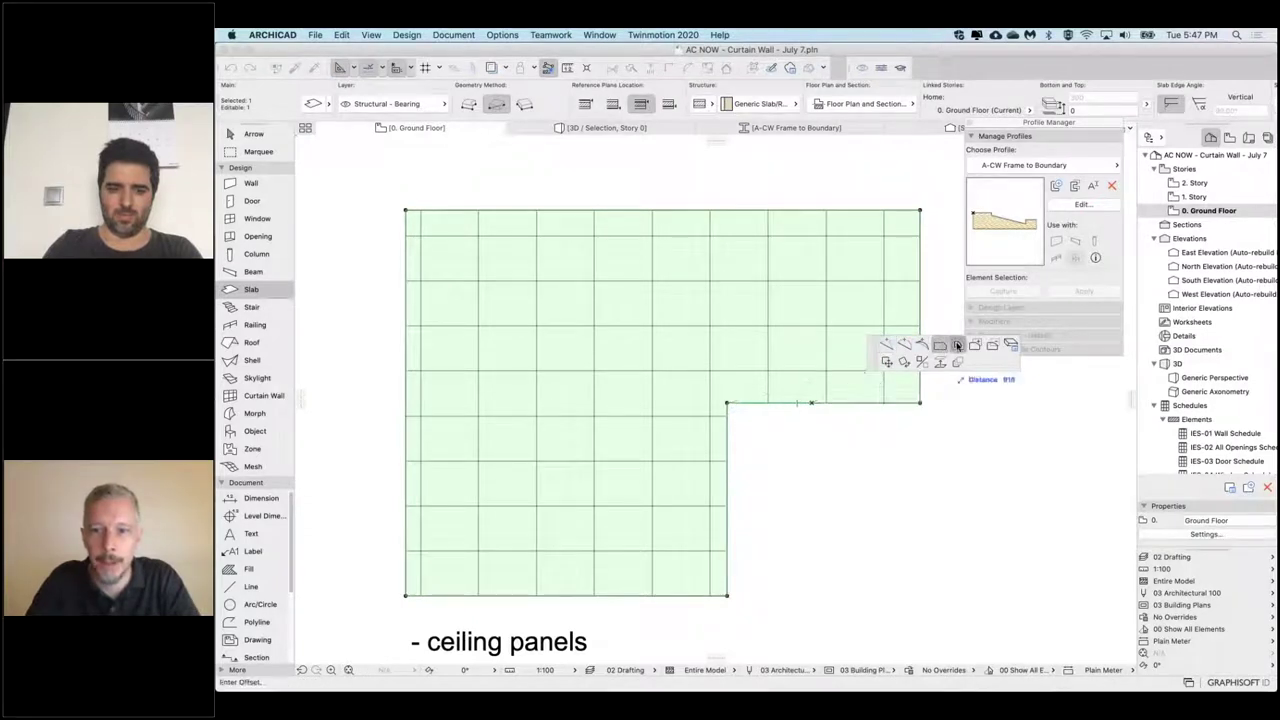
type("300")
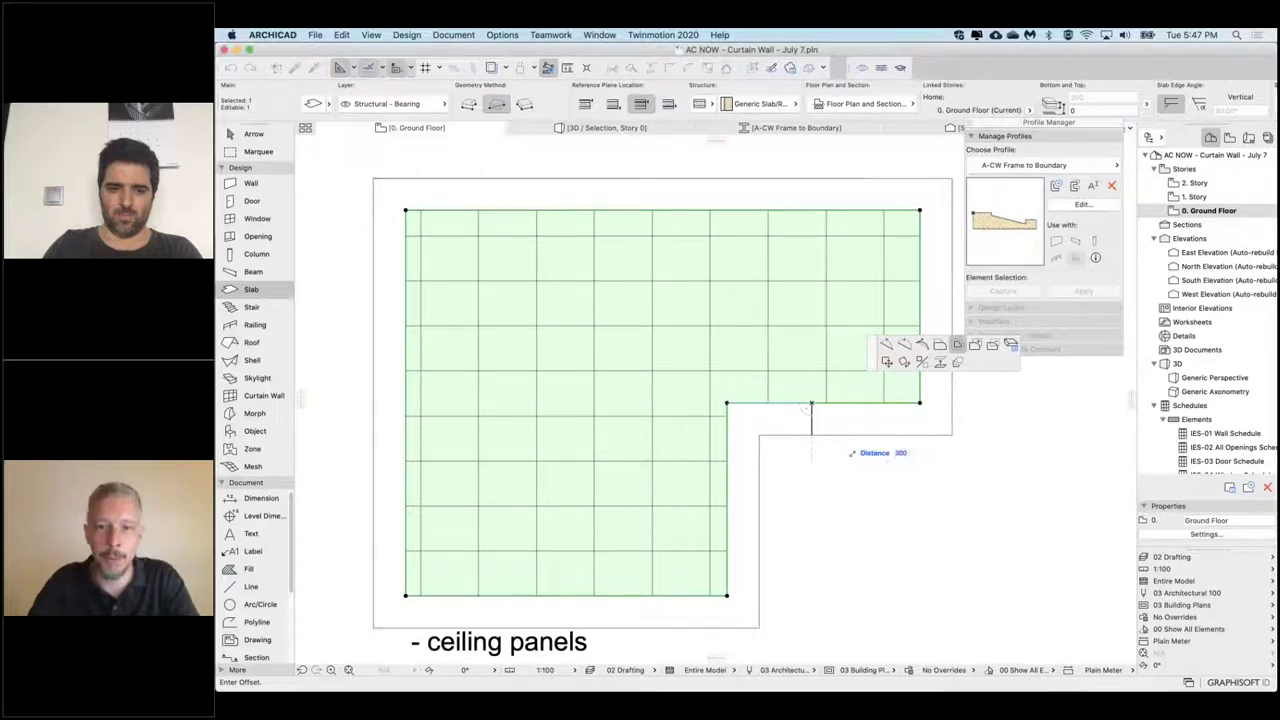
key("Return")
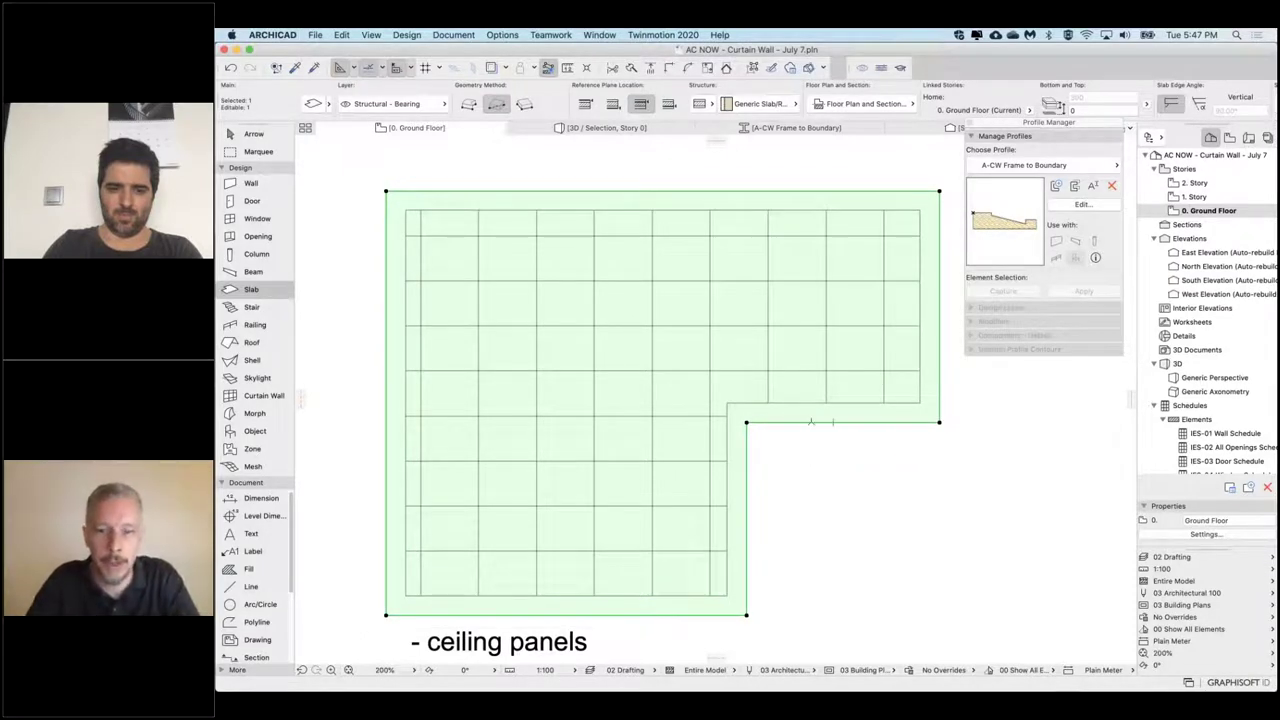
Step: Subtract the ceiling's outline from the slab to leave a border around the panels
left_click(811, 422)
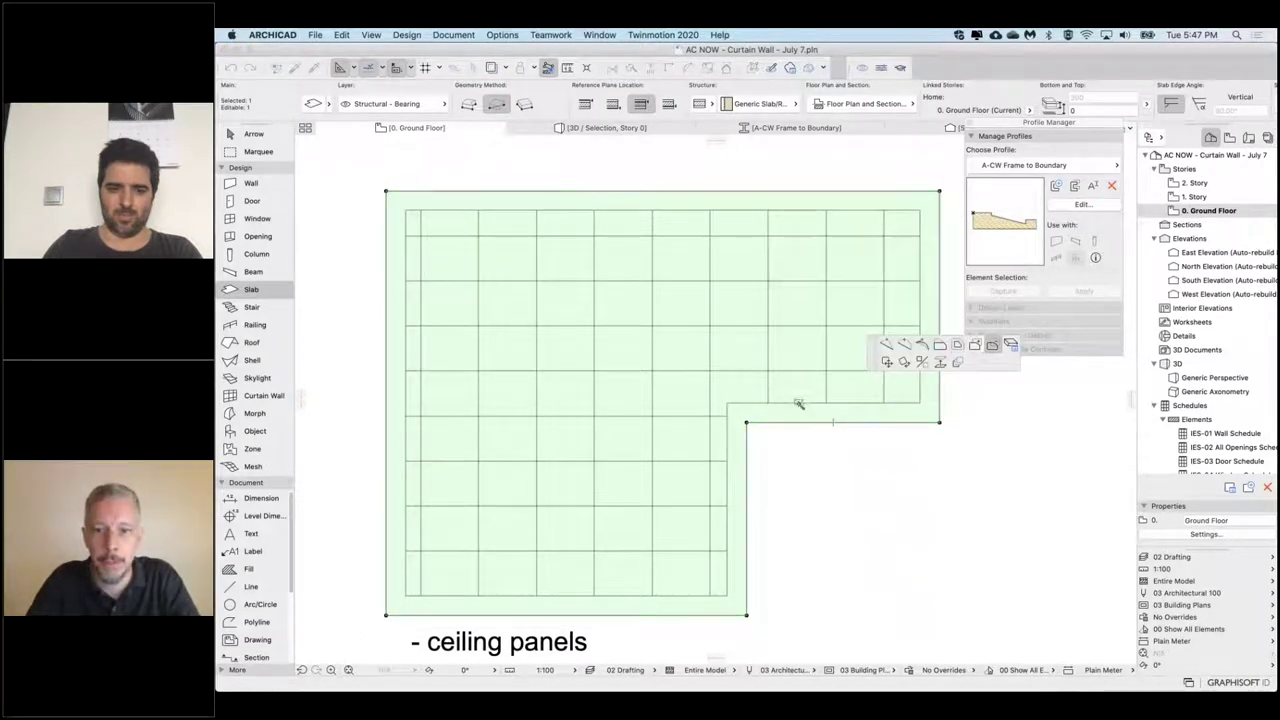
left_click(798, 403)
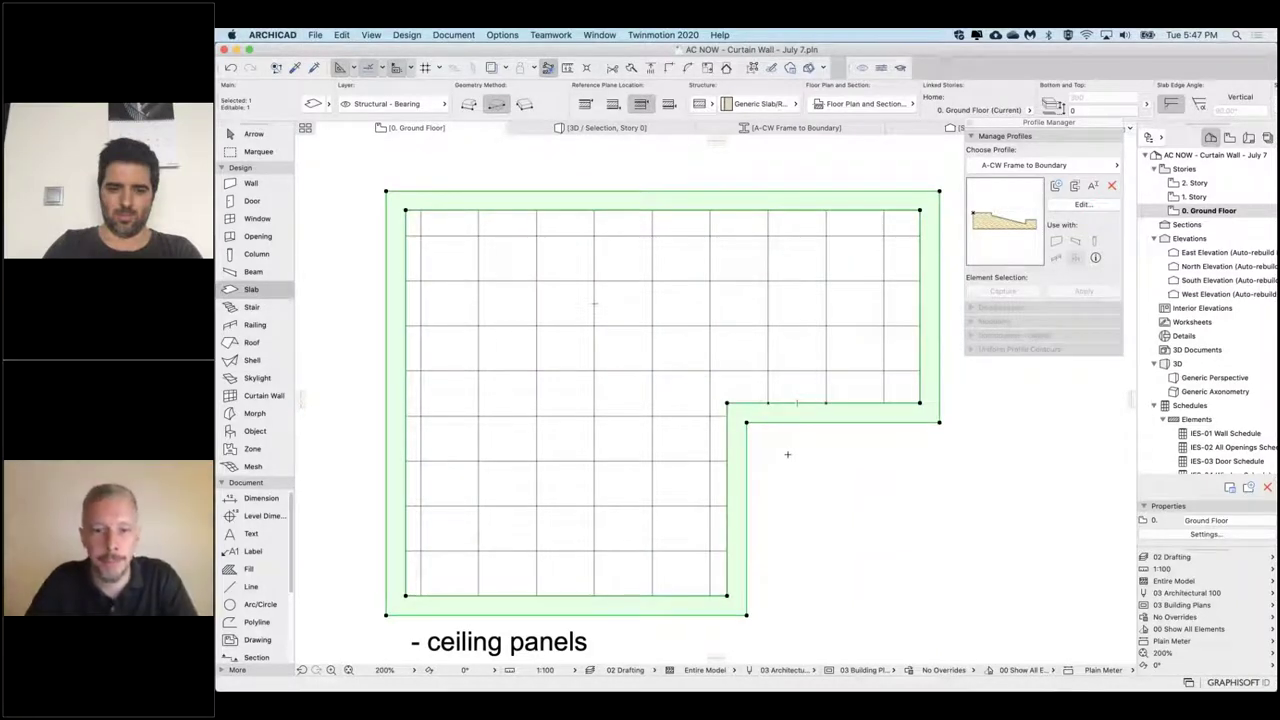
key("Escape")
Step: Set the border slab's elevation to 3000 and change its structure to a basic Plaster - Gypsum material
left_click(779, 413, "shift")
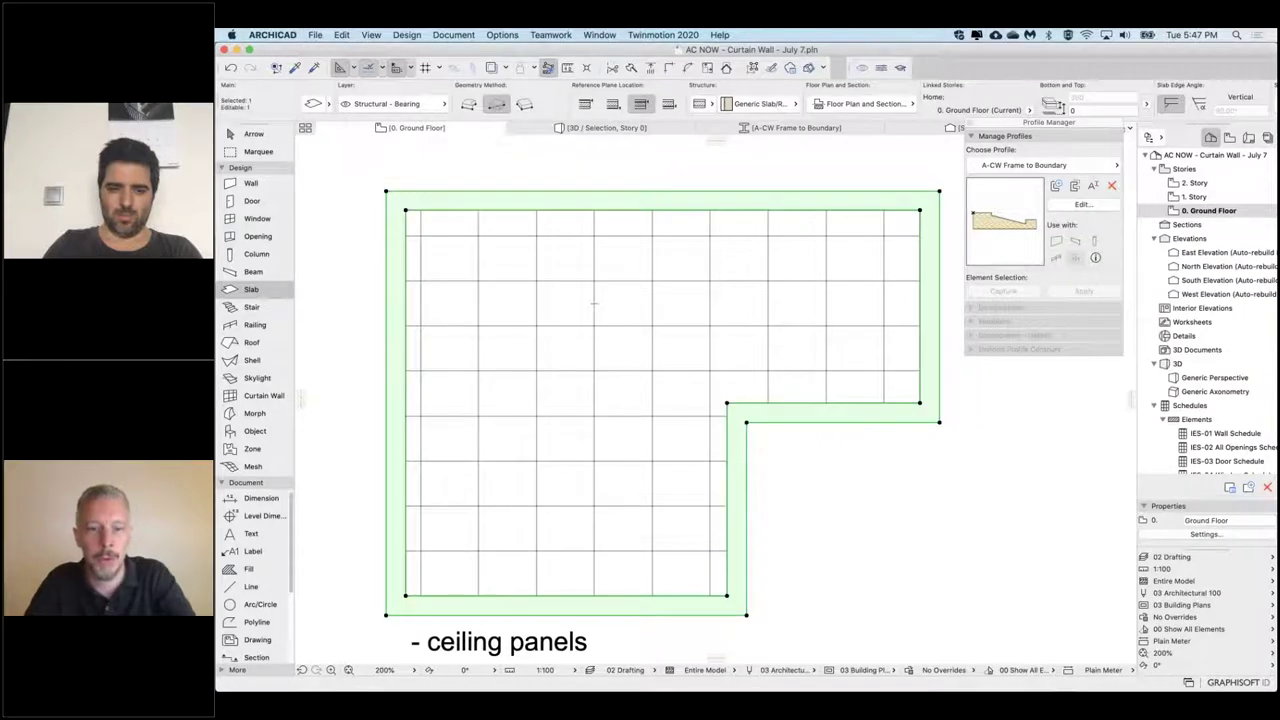
key("super+t")
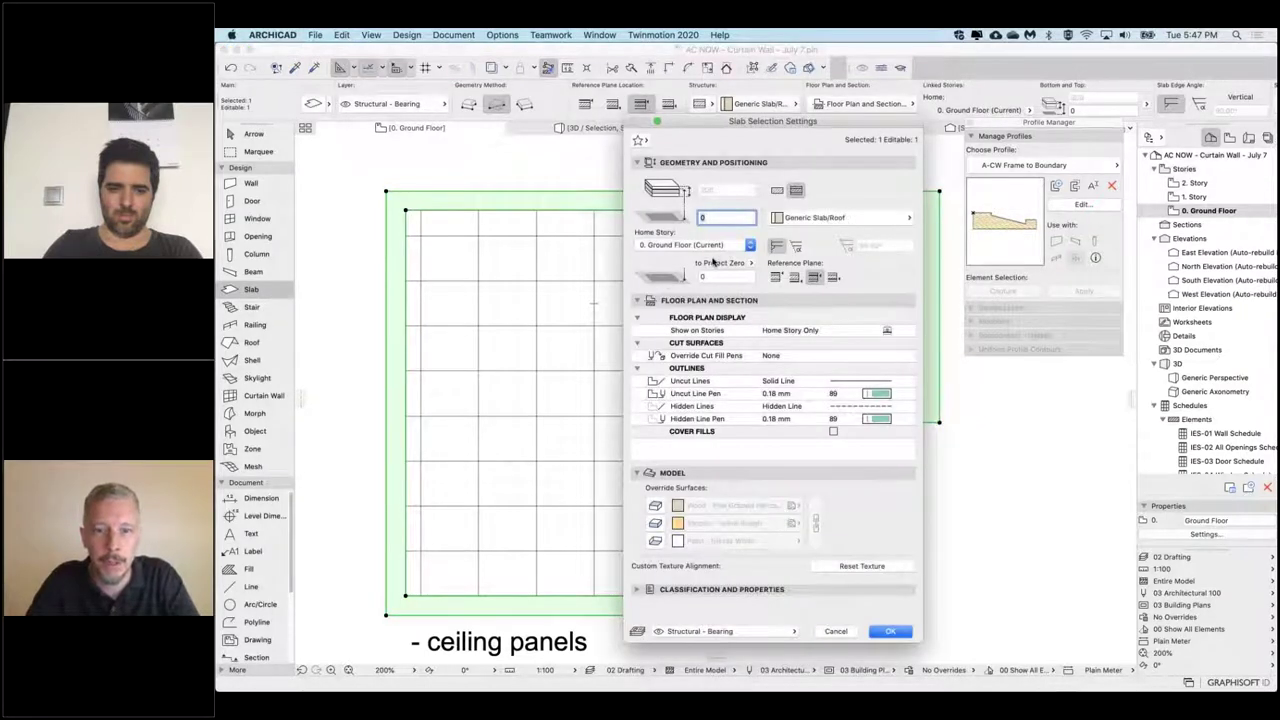
type("3000")
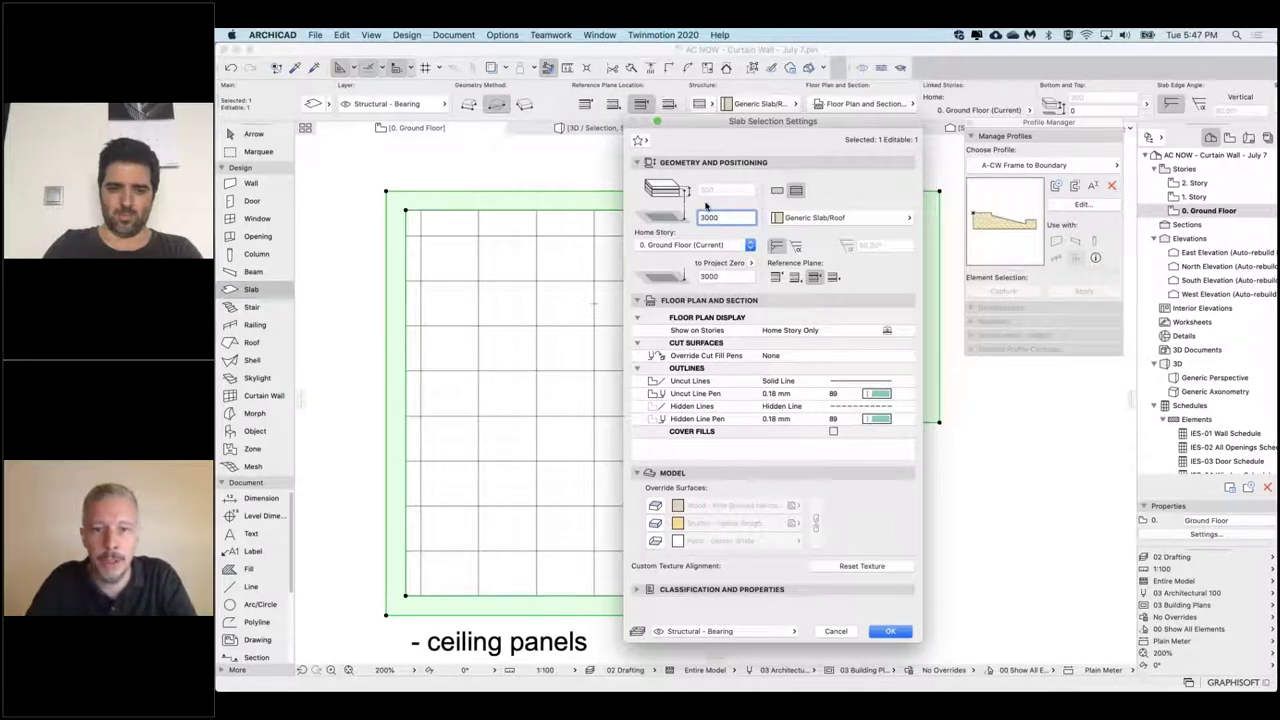
left_click(777, 191)
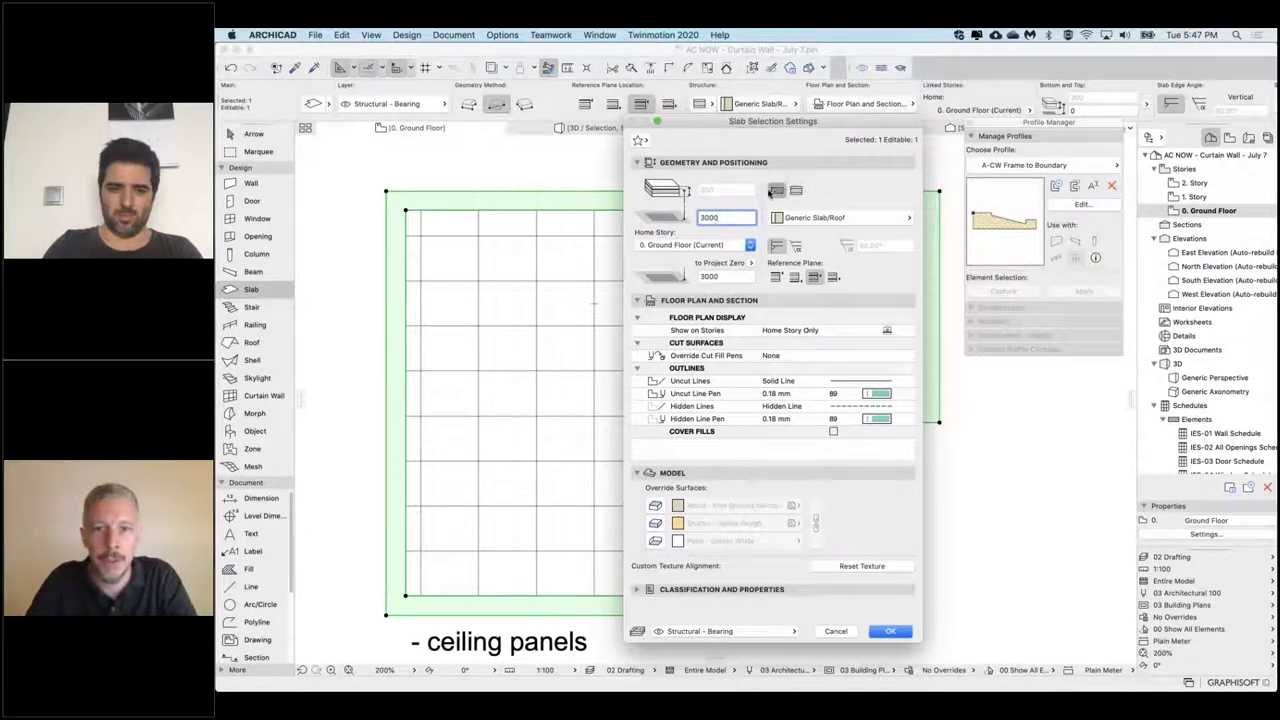
left_click(829, 218)
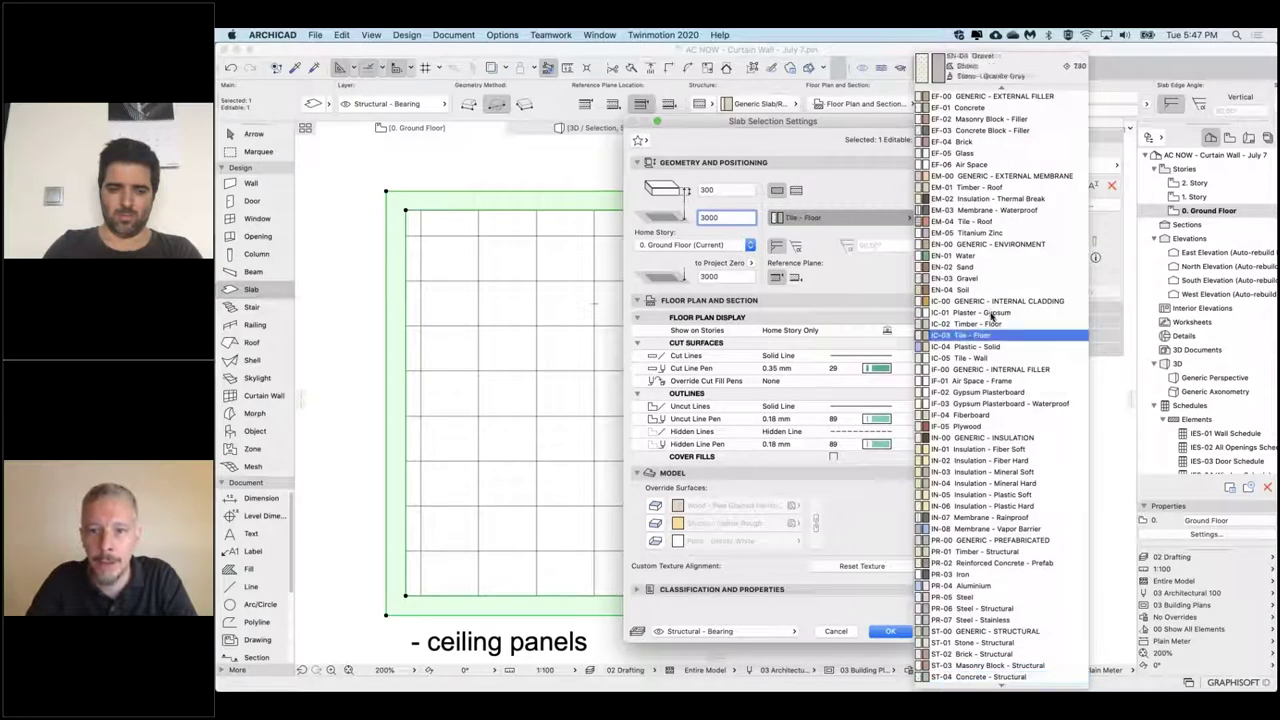
left_click(985, 312)
left_click(889, 631)
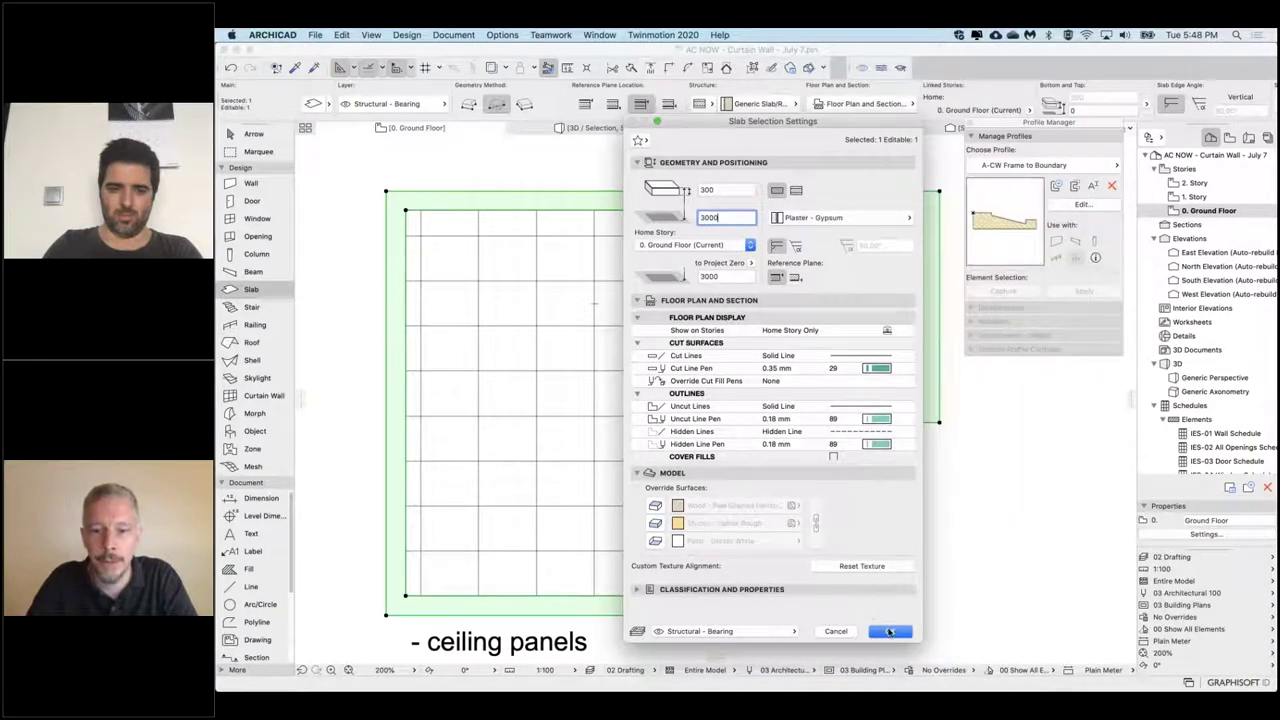
key("Escape")
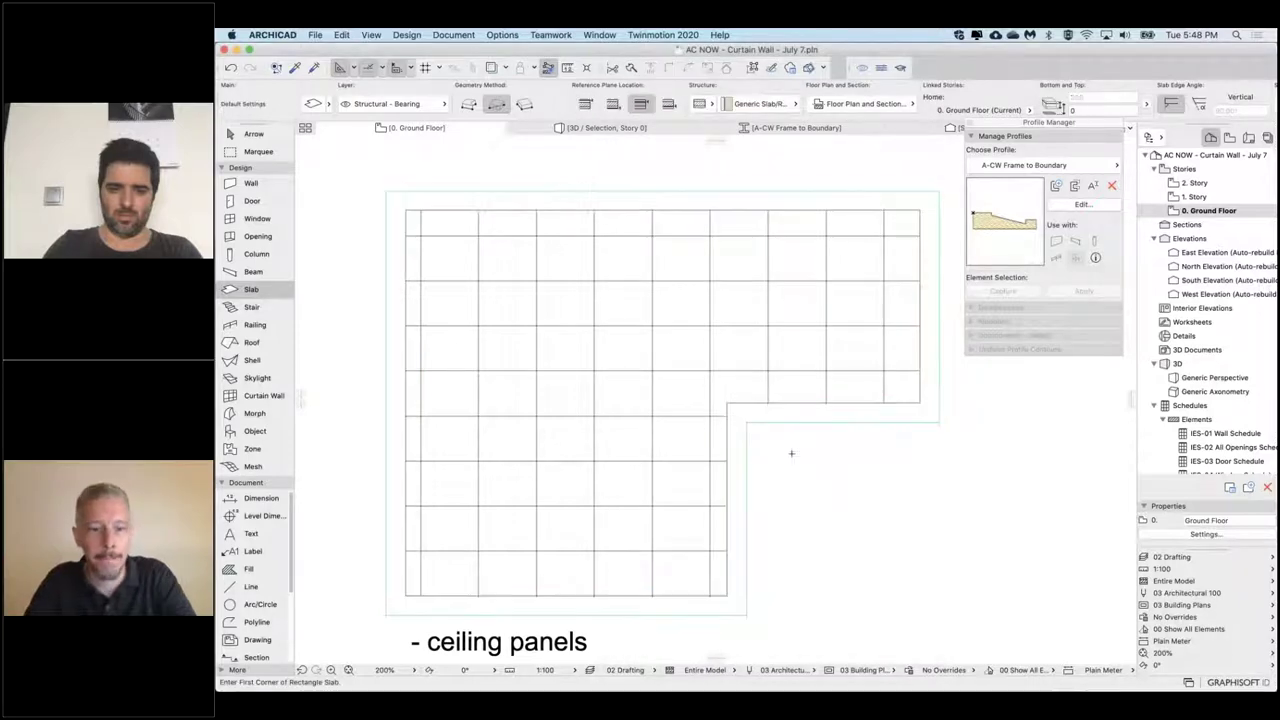
Step: Raise the L-shaped curtain wall ceiling in 3D by setting its base elevation to 3000 relative to Project Zero
key("F5")
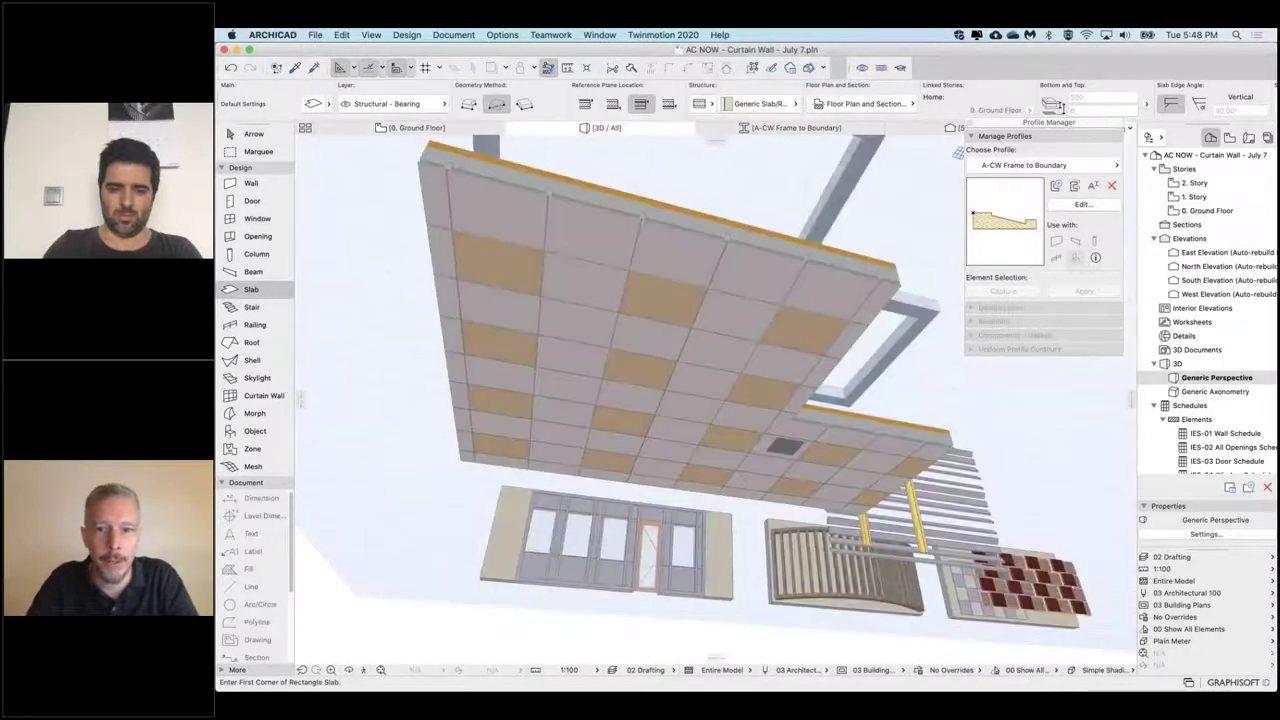
middle_click_drag(758, 406, 705, 530, "shift")
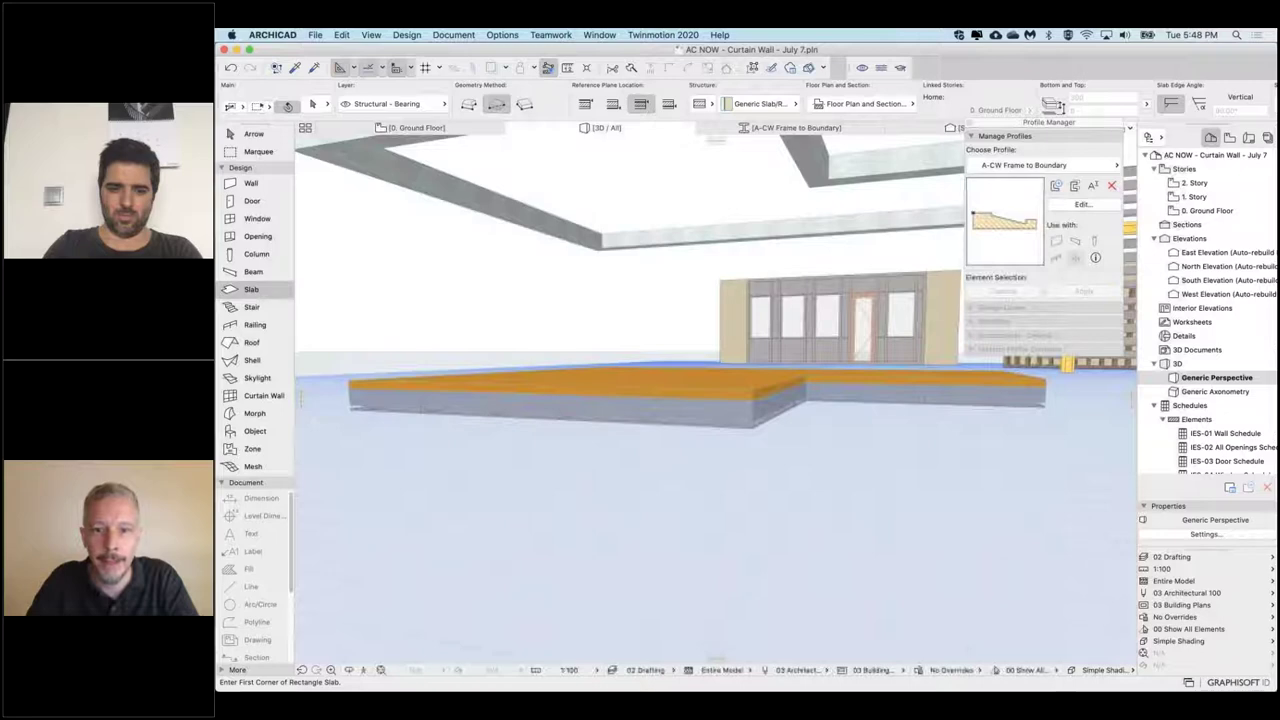
middle_click_drag(788, 412, 722, 440, "shift")
left_click(722, 438, "shift")
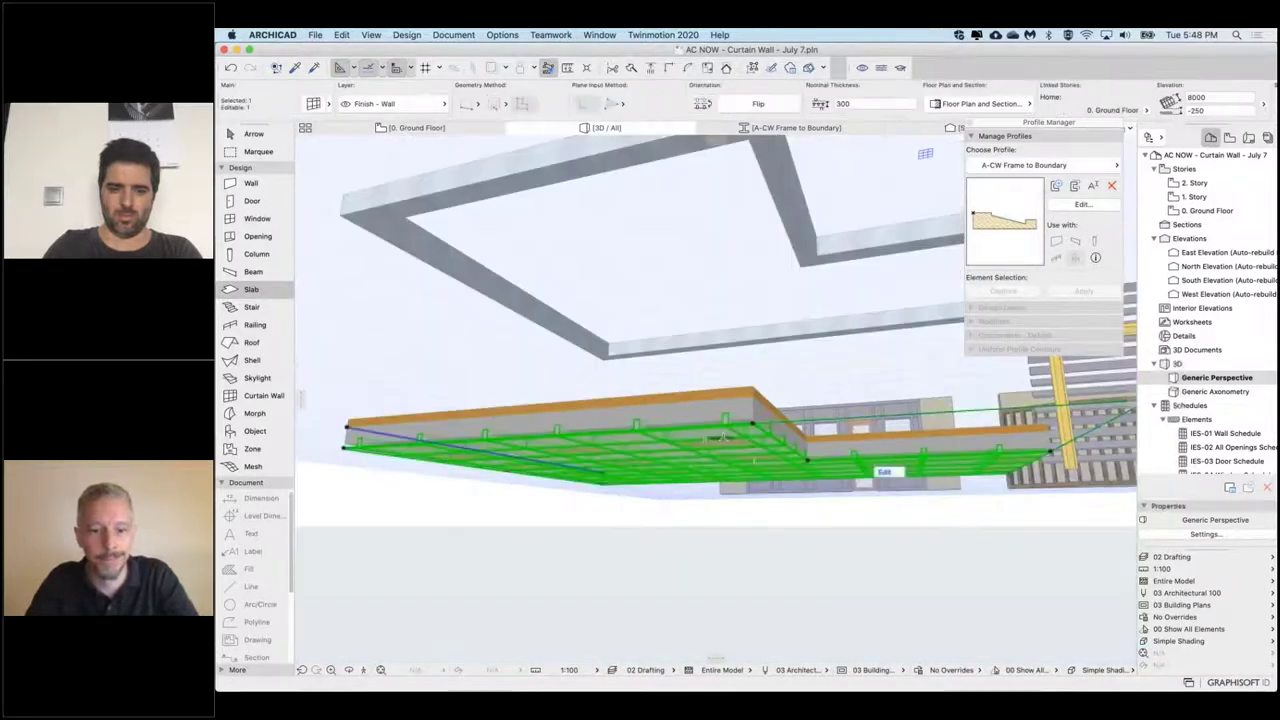
key("super+t")
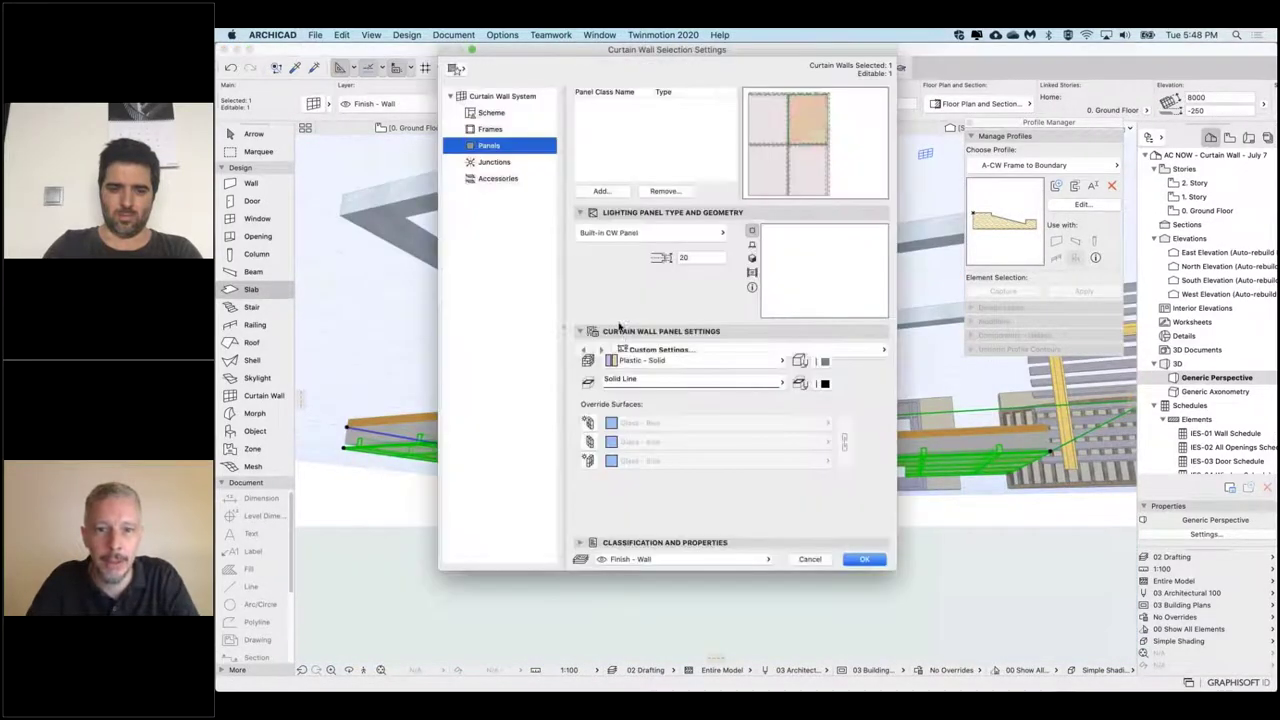
left_click(500, 96)
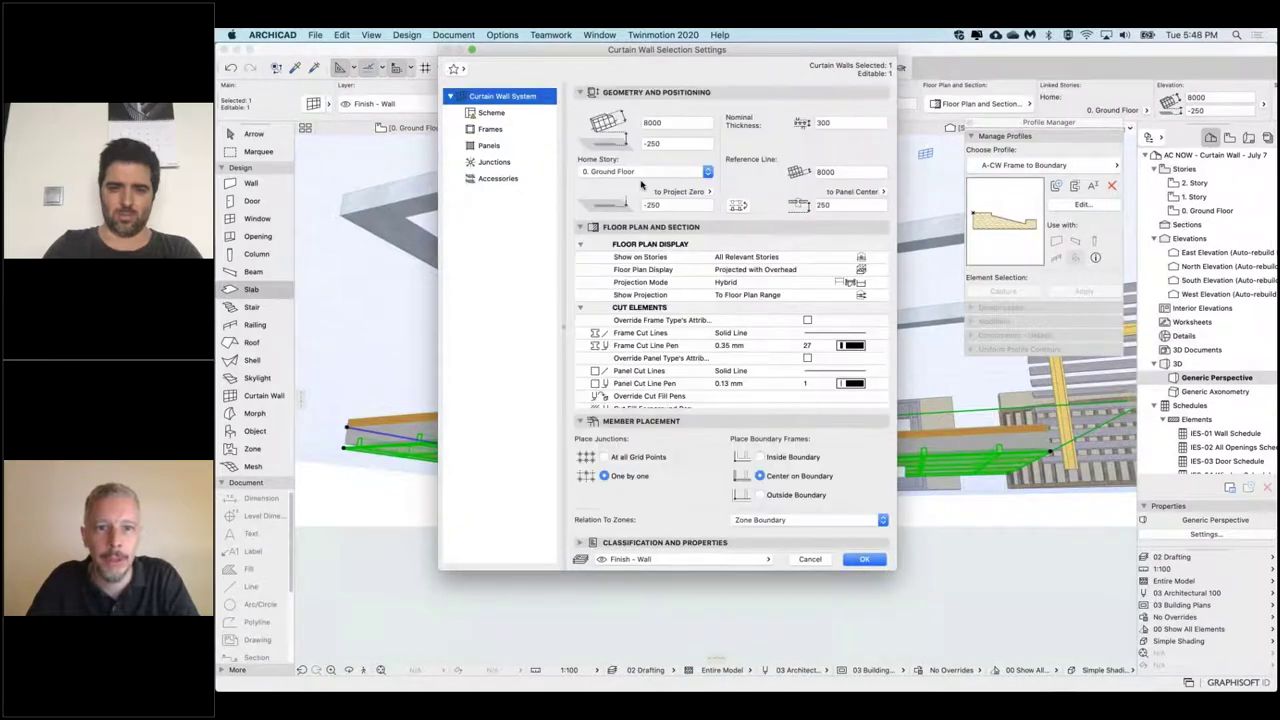
left_click(668, 201)
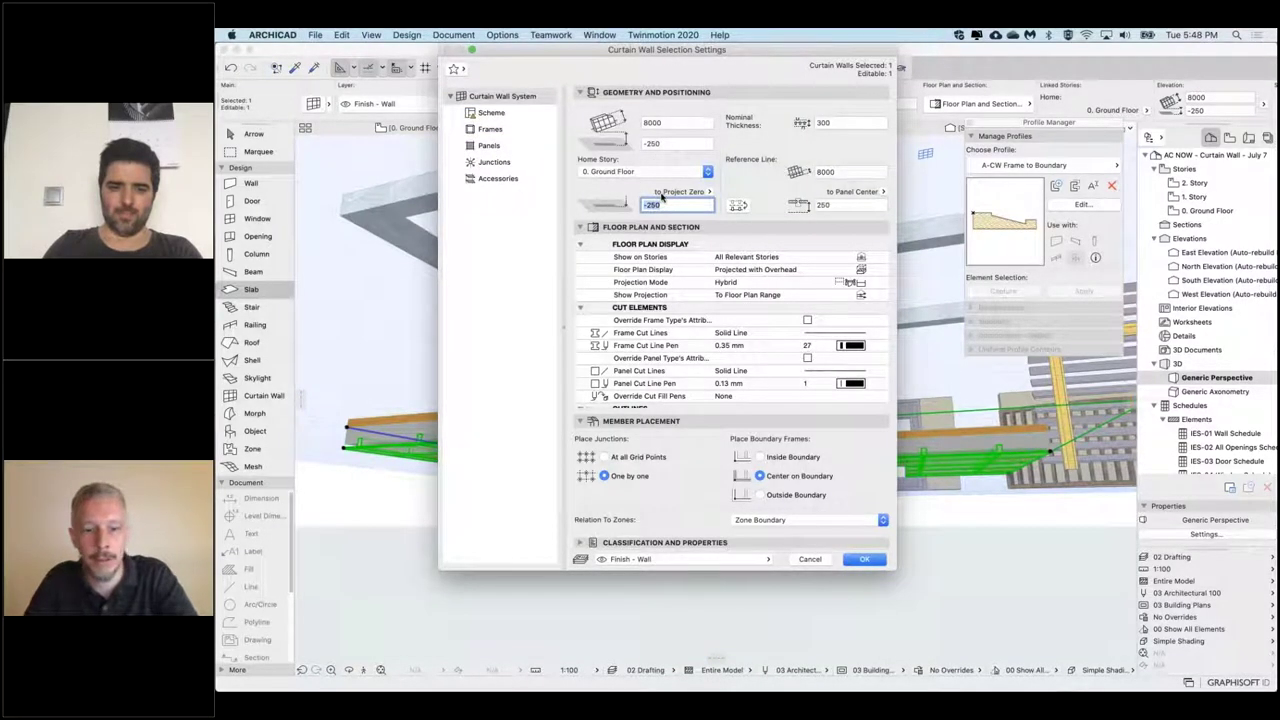
type("3000")
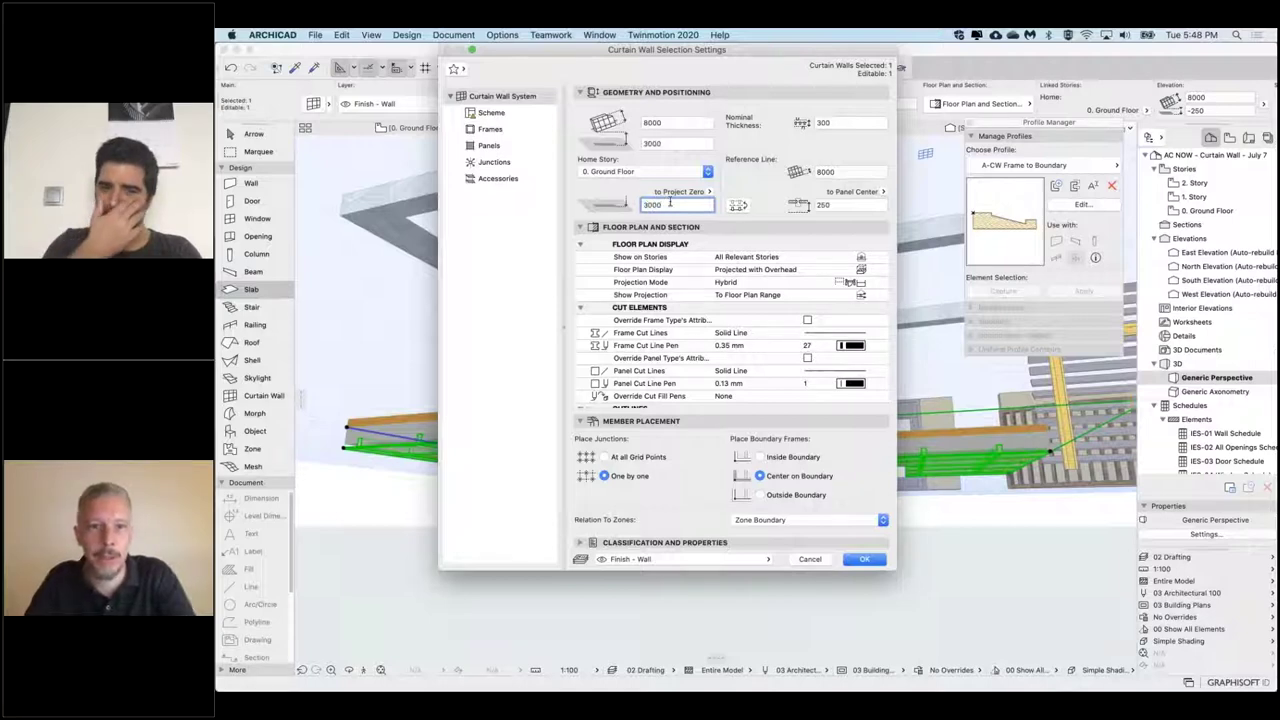
left_click(862, 559)
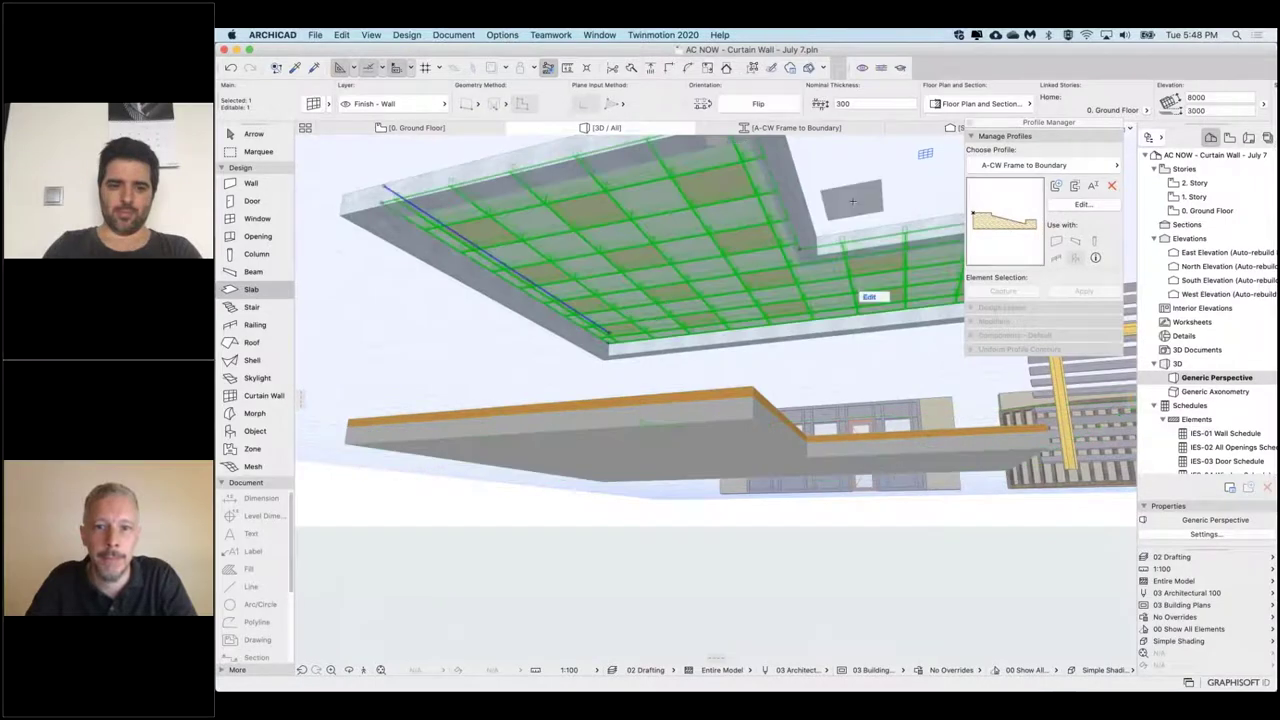
key("Escape")
Step: Set the border slab's thickness to 50 and move its reference plane to the bottom of the slab
middle_click_drag(663, 422, 650, 480, "shift")
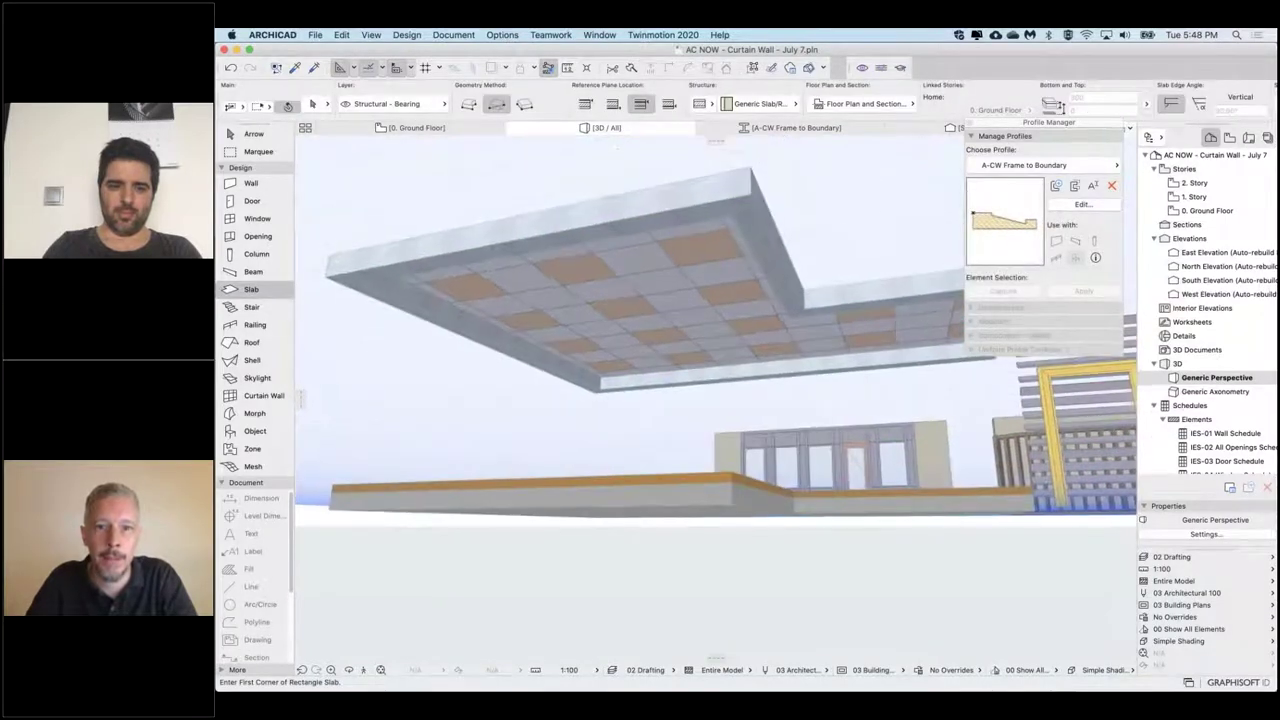
left_click(650, 381, "shift")
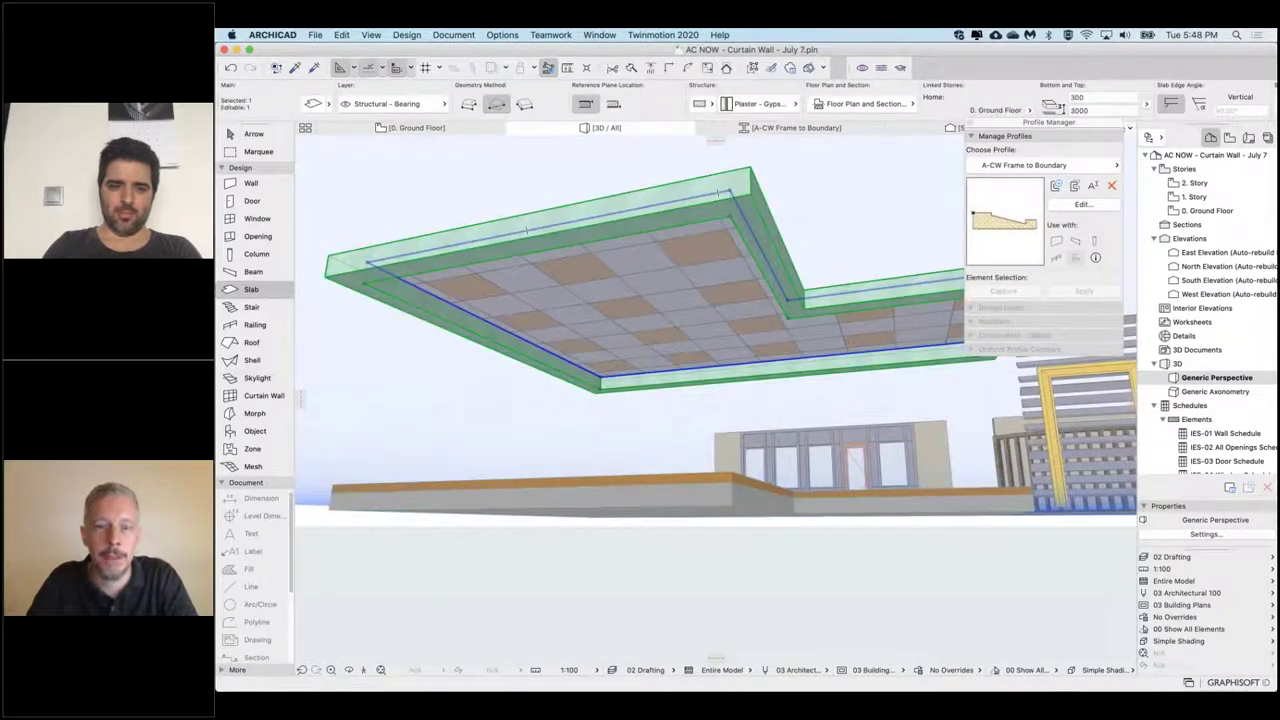
left_click(1090, 97)
type("50")
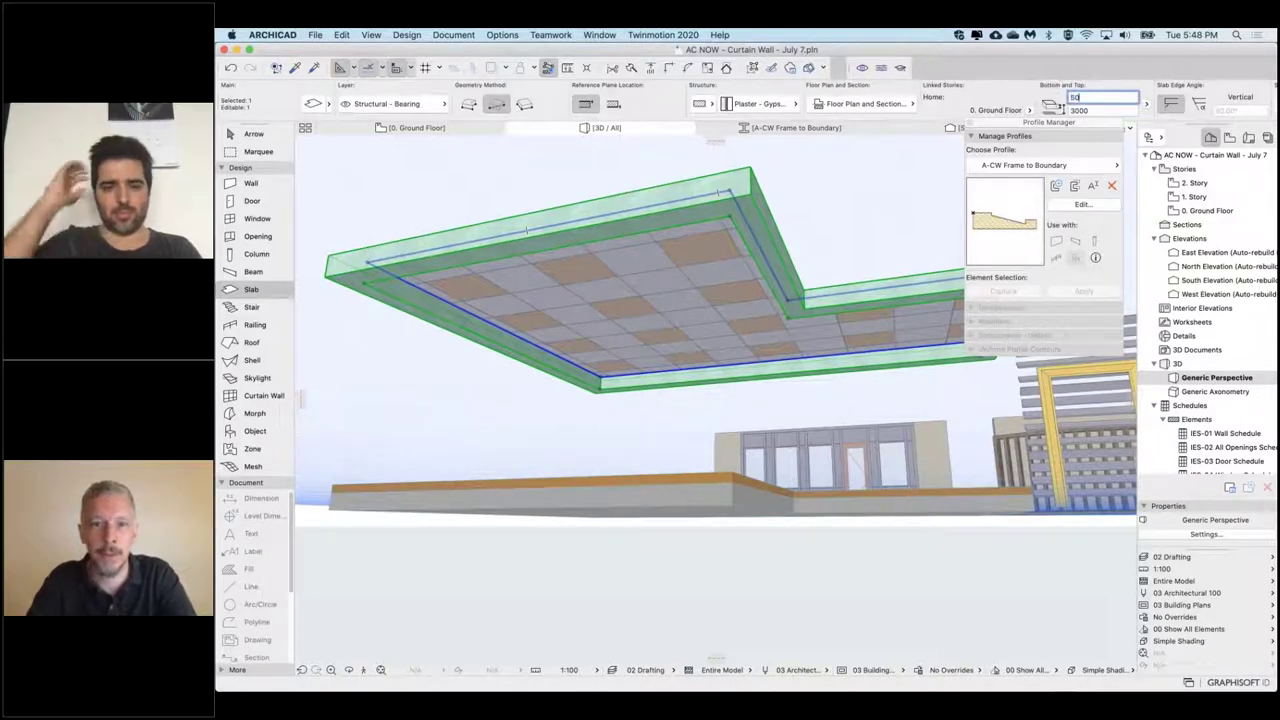
key("Return")
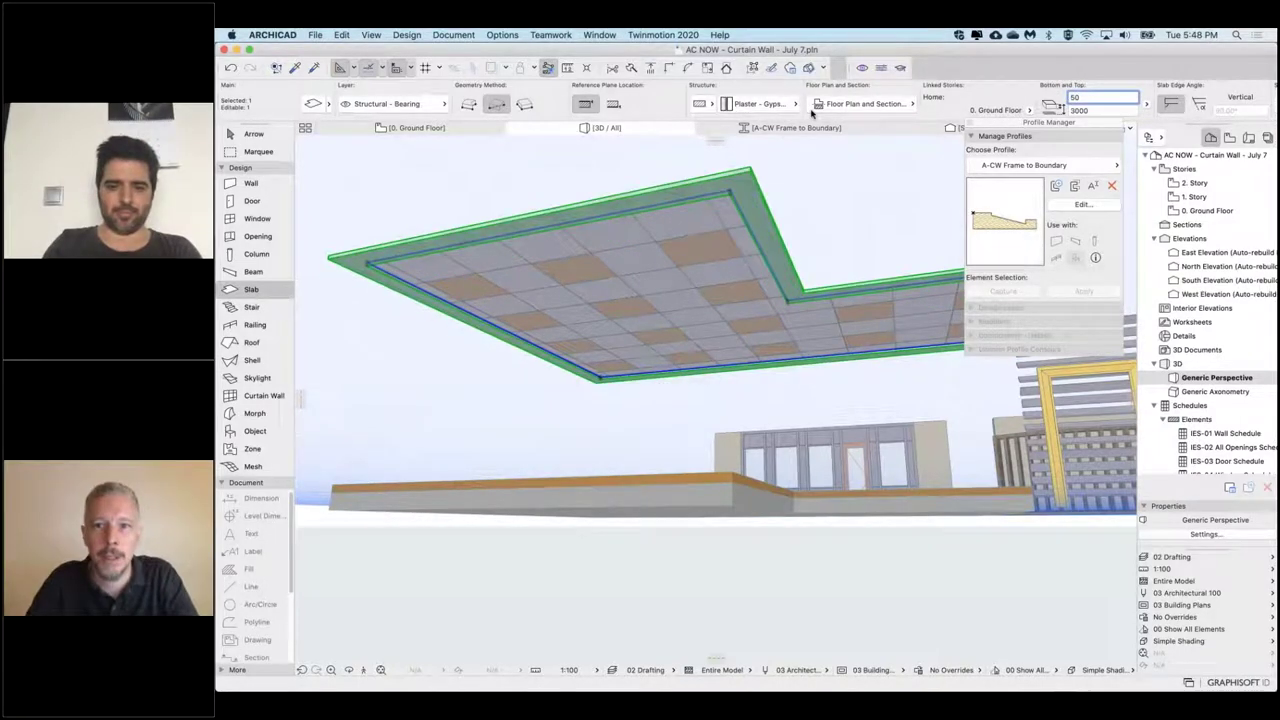
left_click(612, 105)
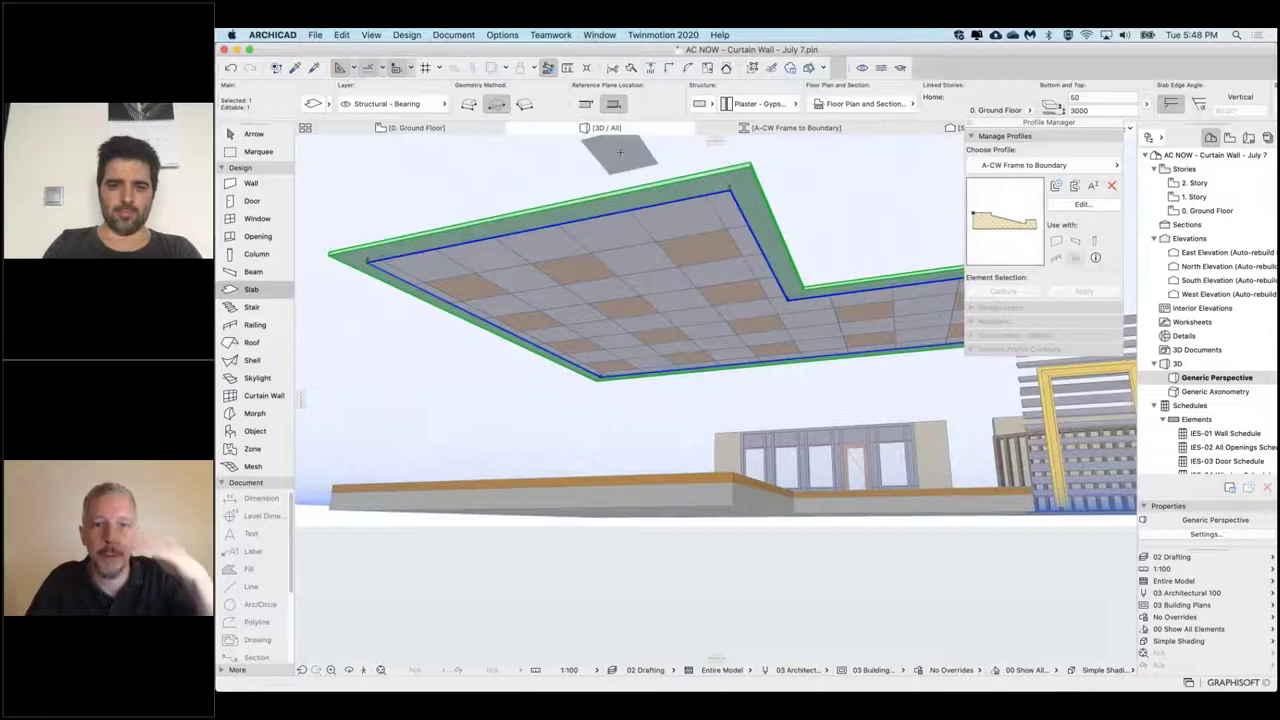
key("Escape")
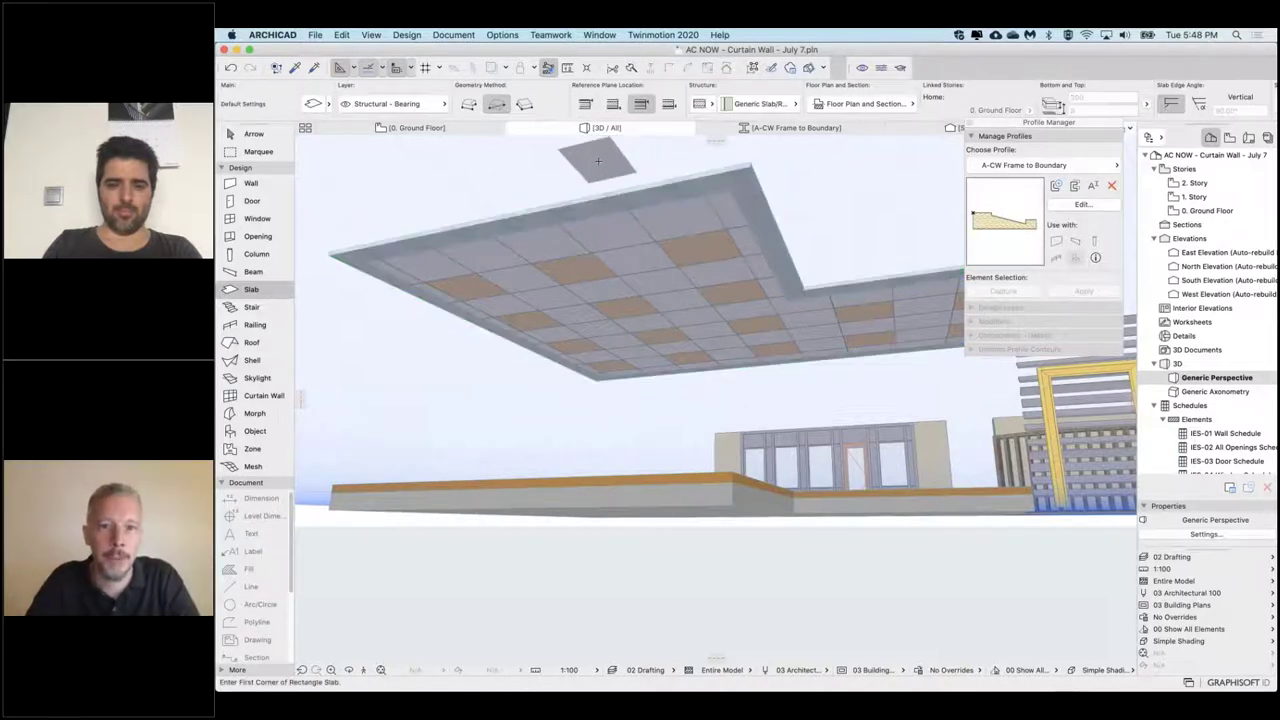
Step: Examine how the border slab meets the ceiling panels from below in 3D, and check its outline on the ground floor plan
scroll(598, 161, "up", 3)
scroll(598, 161, "up", 1)
middle_click_drag(598, 161, 620, 178, "shift")
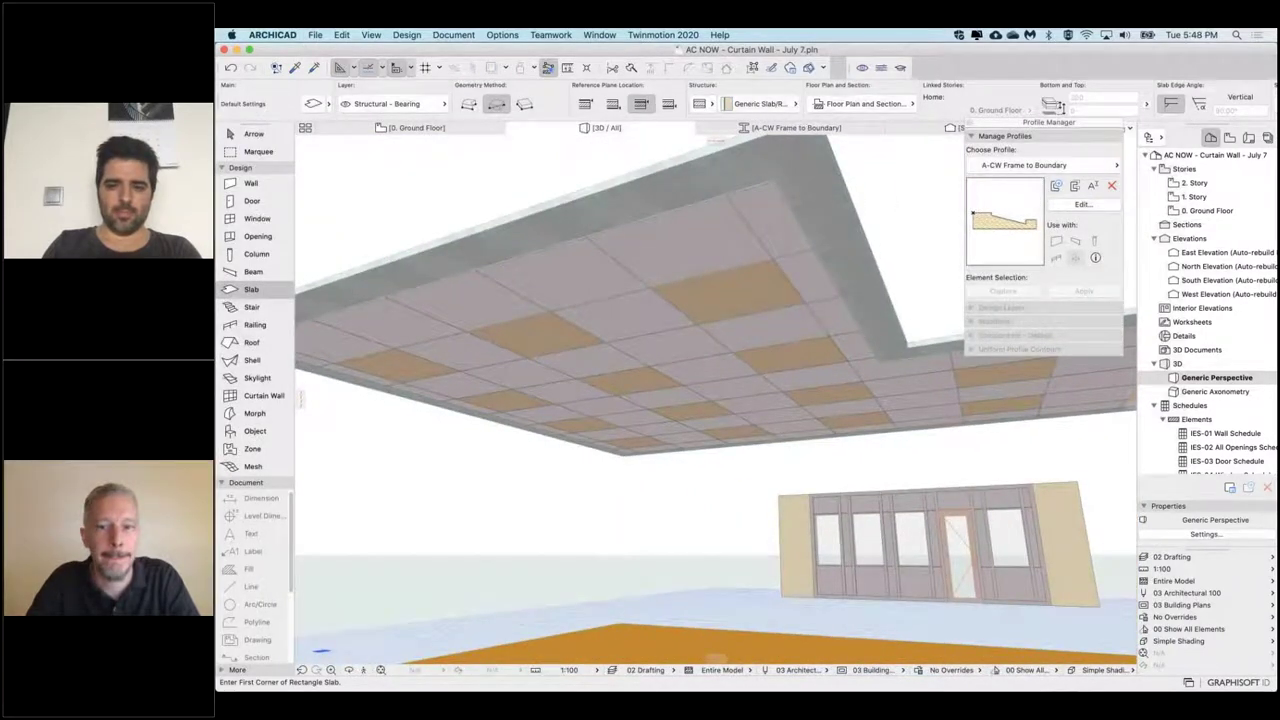
scroll(500, 175, "down", 1)
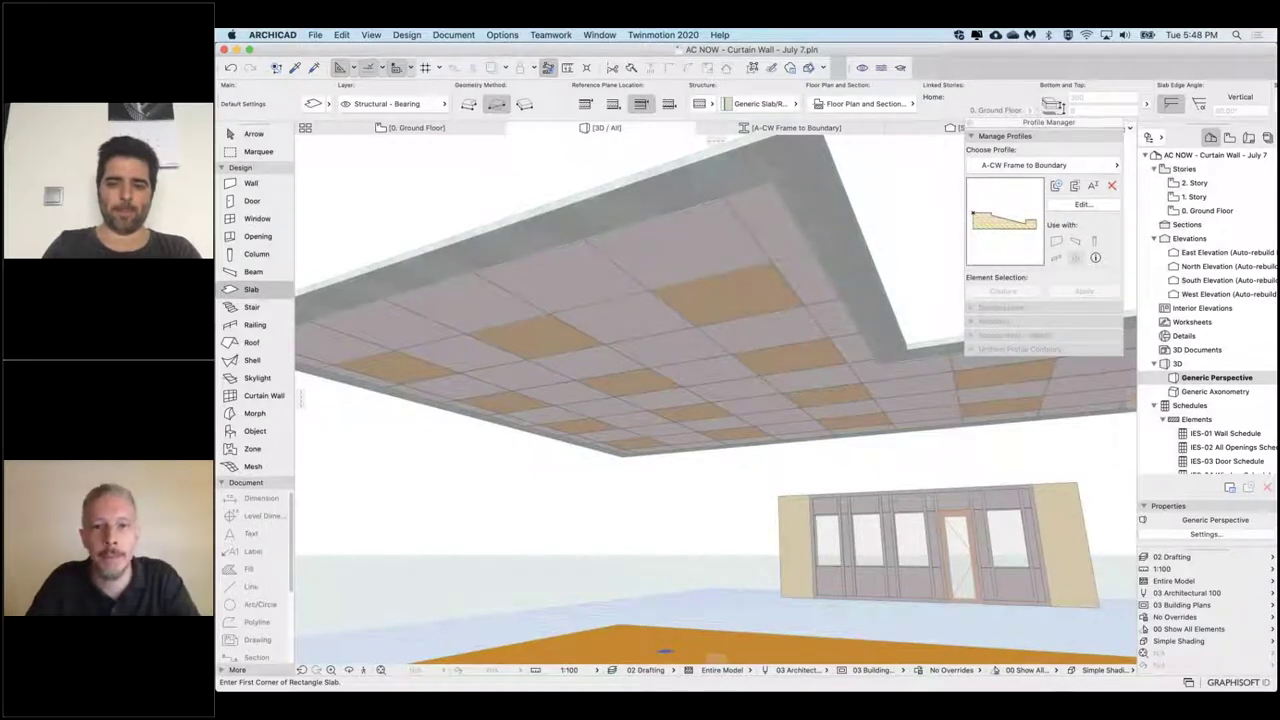
left_click(762, 210)
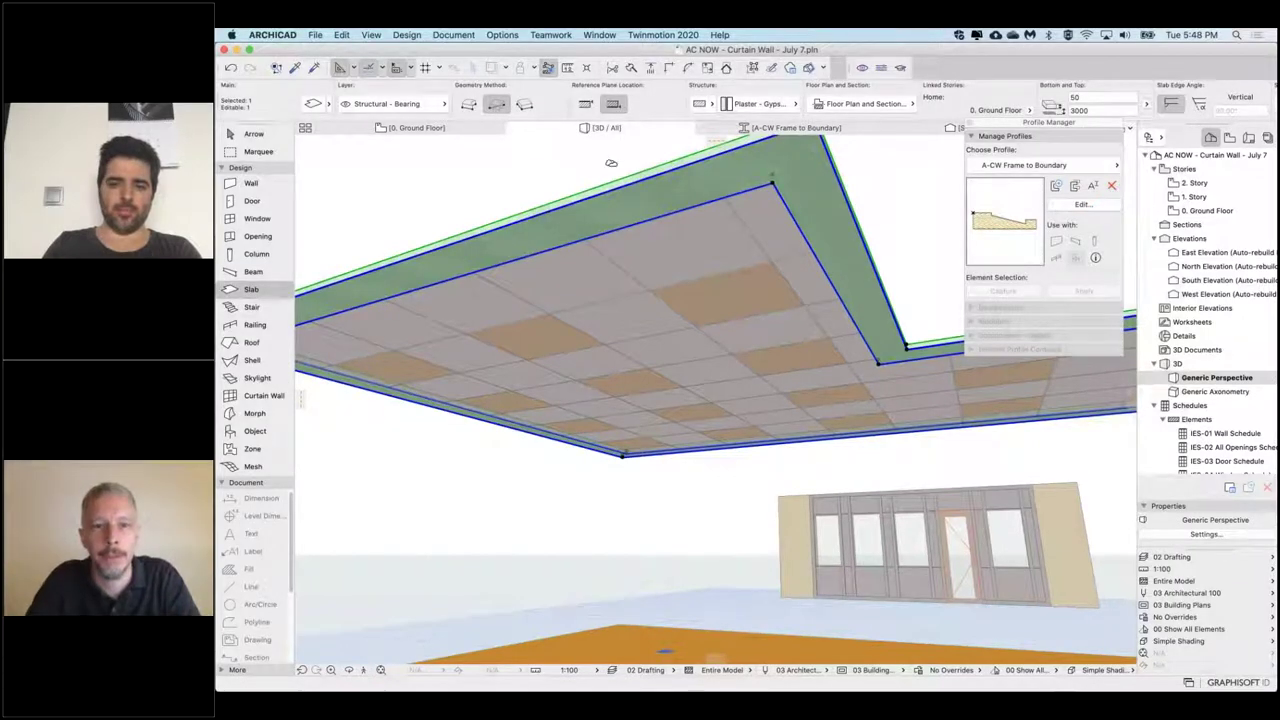
key("Escape")
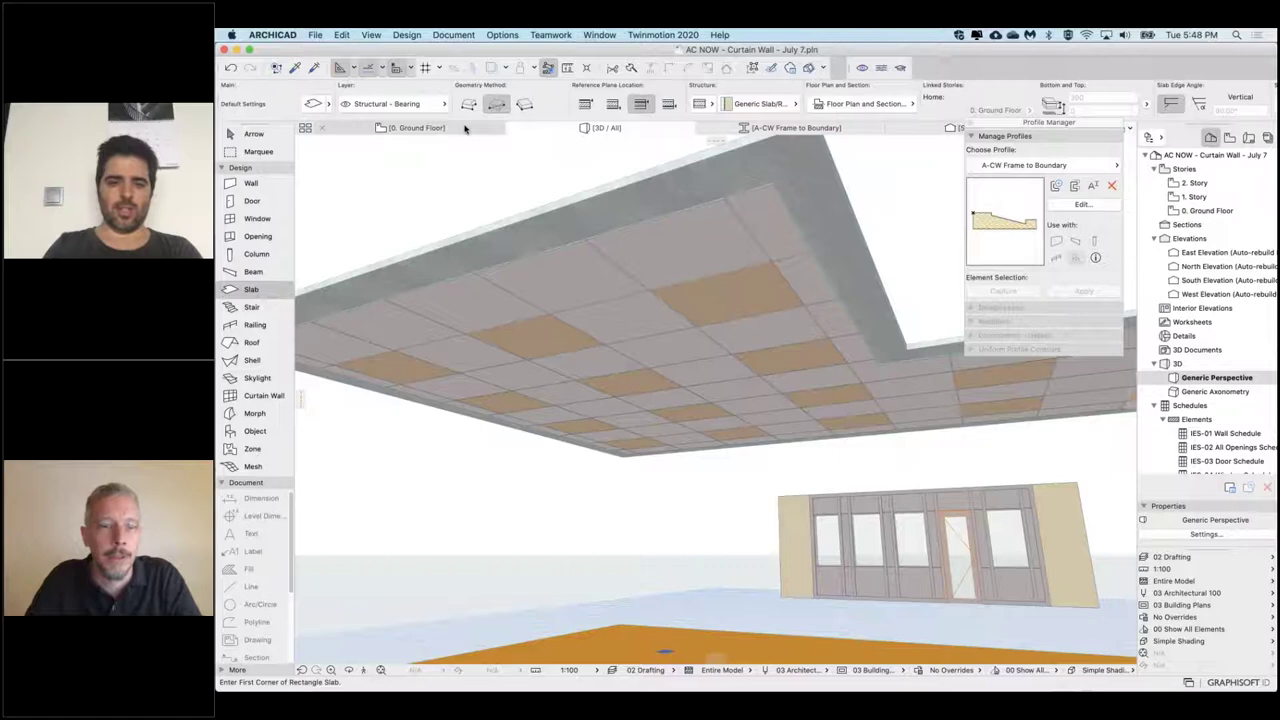
left_click(464, 128)
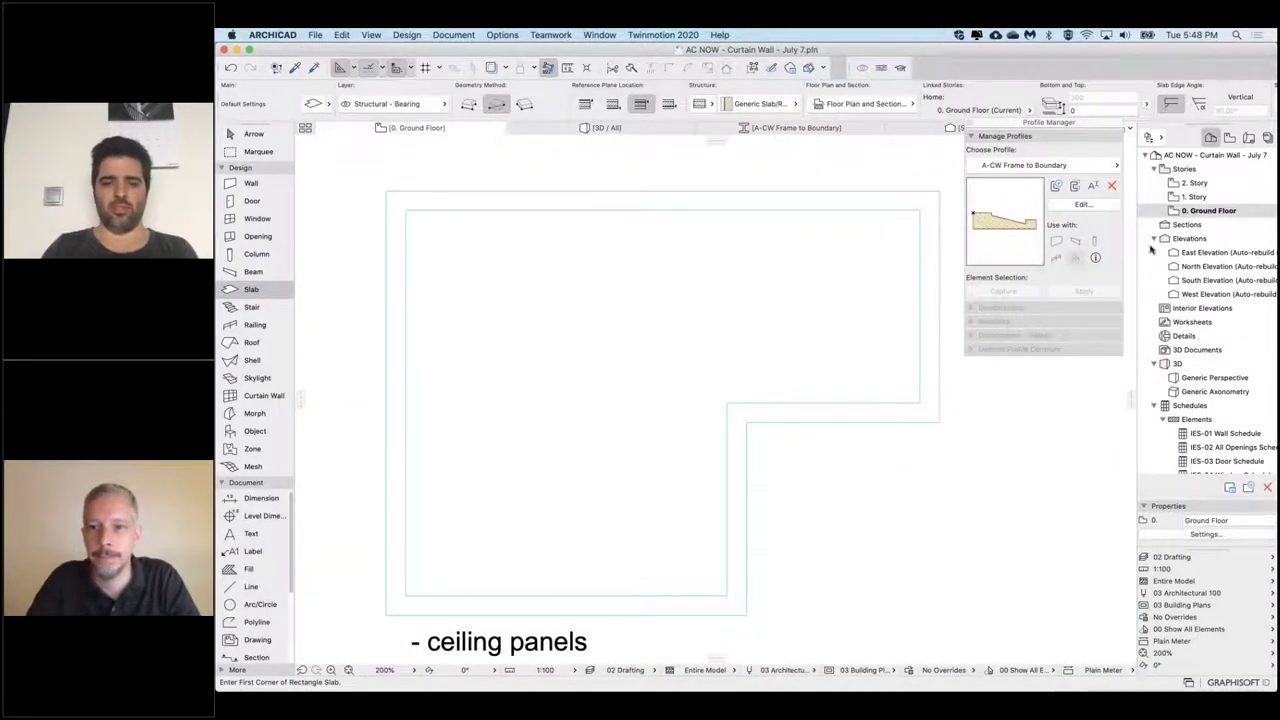
key("F3")
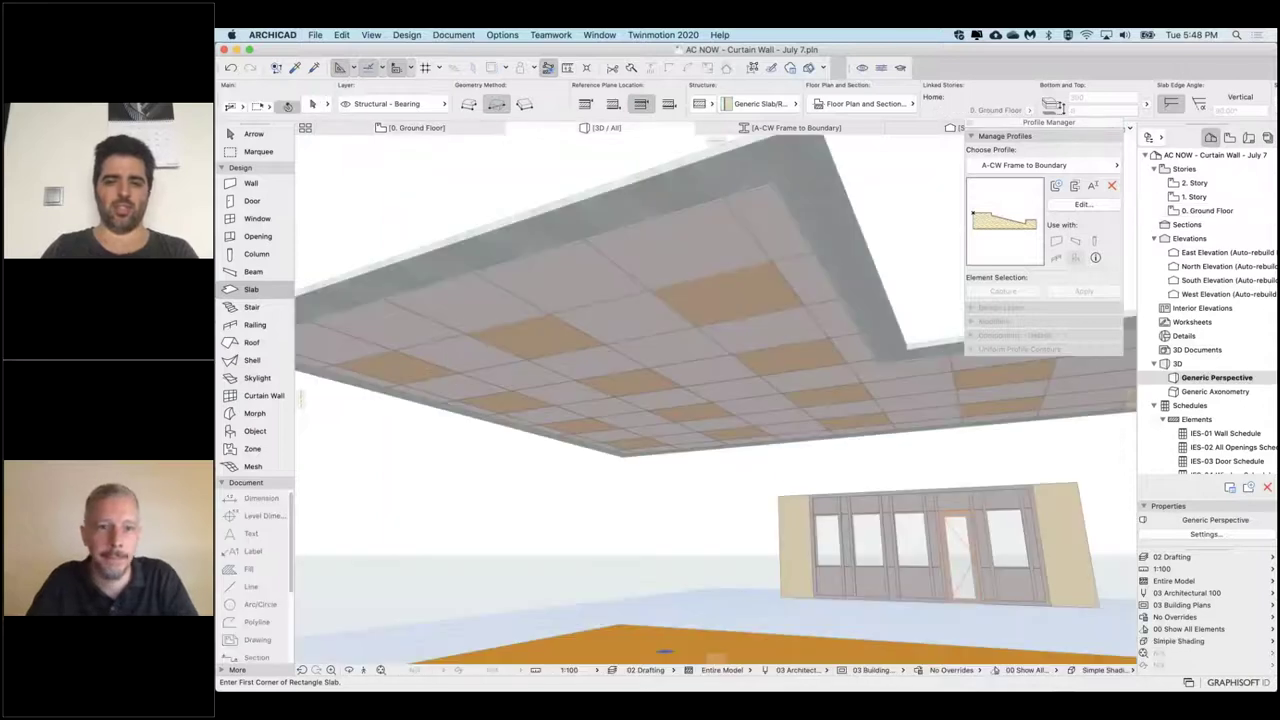
Step: Lower the border slab to an elevation of 2800 and set its thickness to 250
left_click(832, 222, "shift")
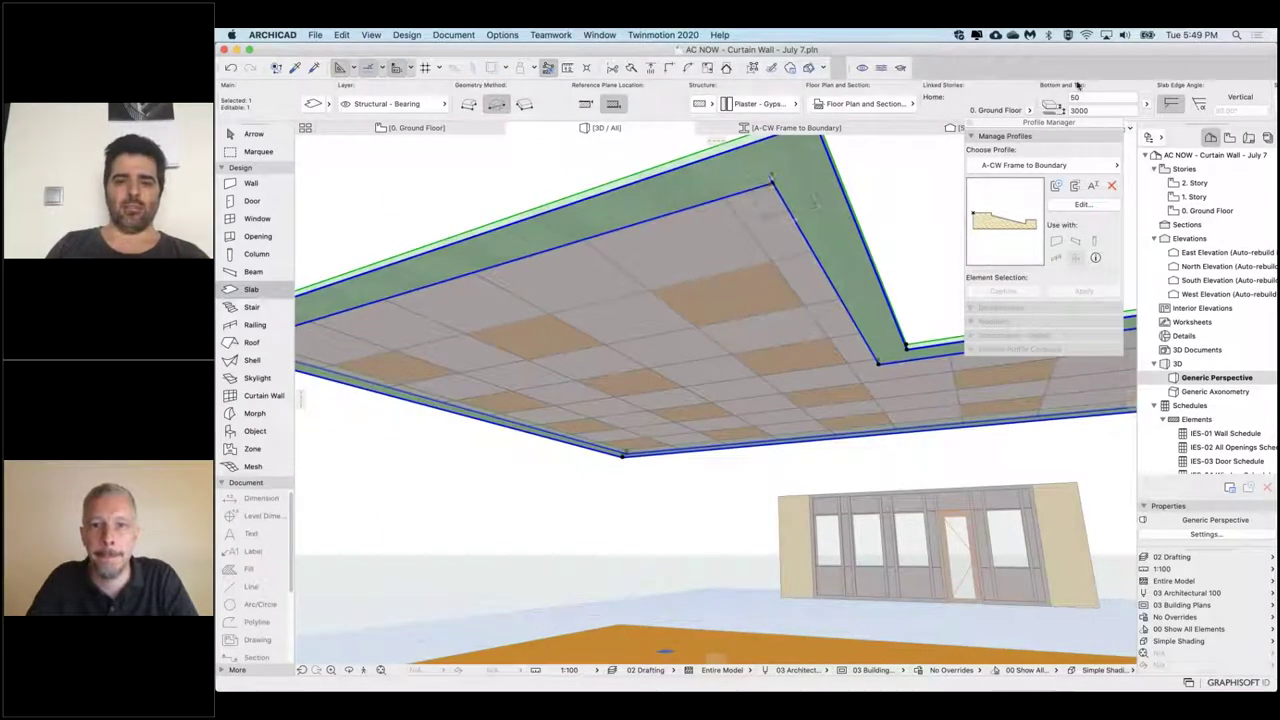
left_click(1097, 110)
type("4")
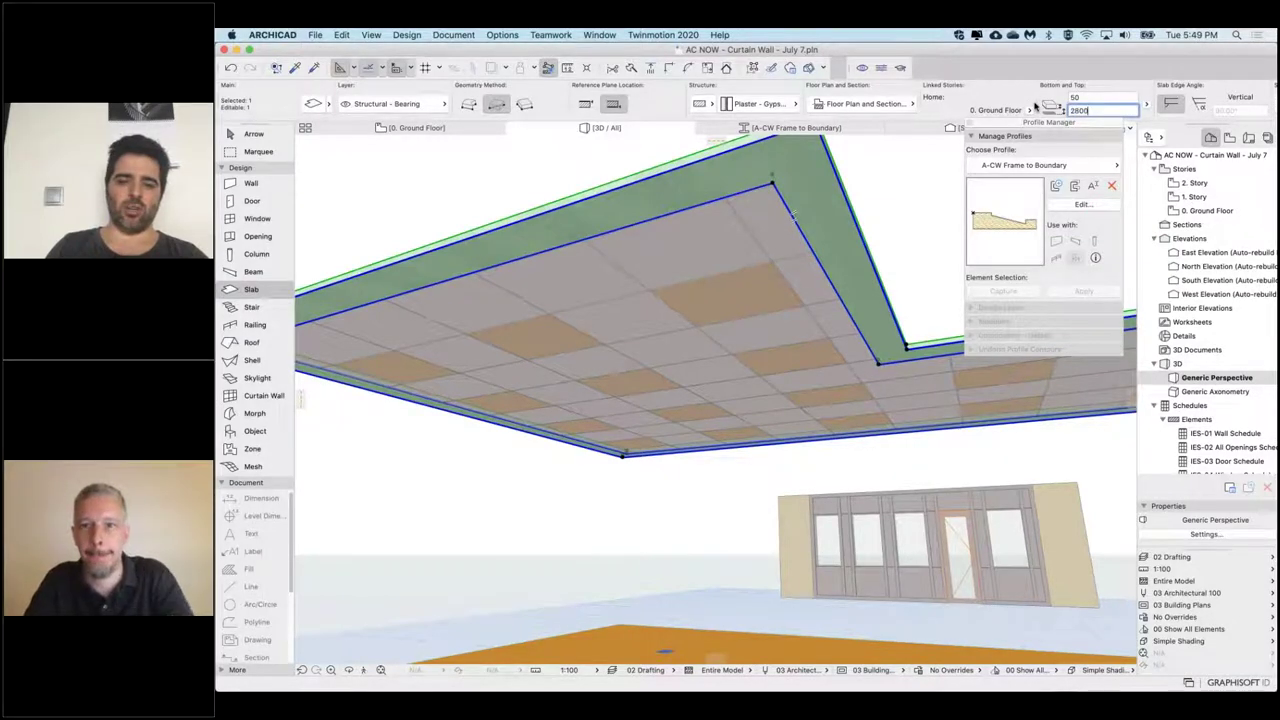
key("Return")
double_click(1081, 97)
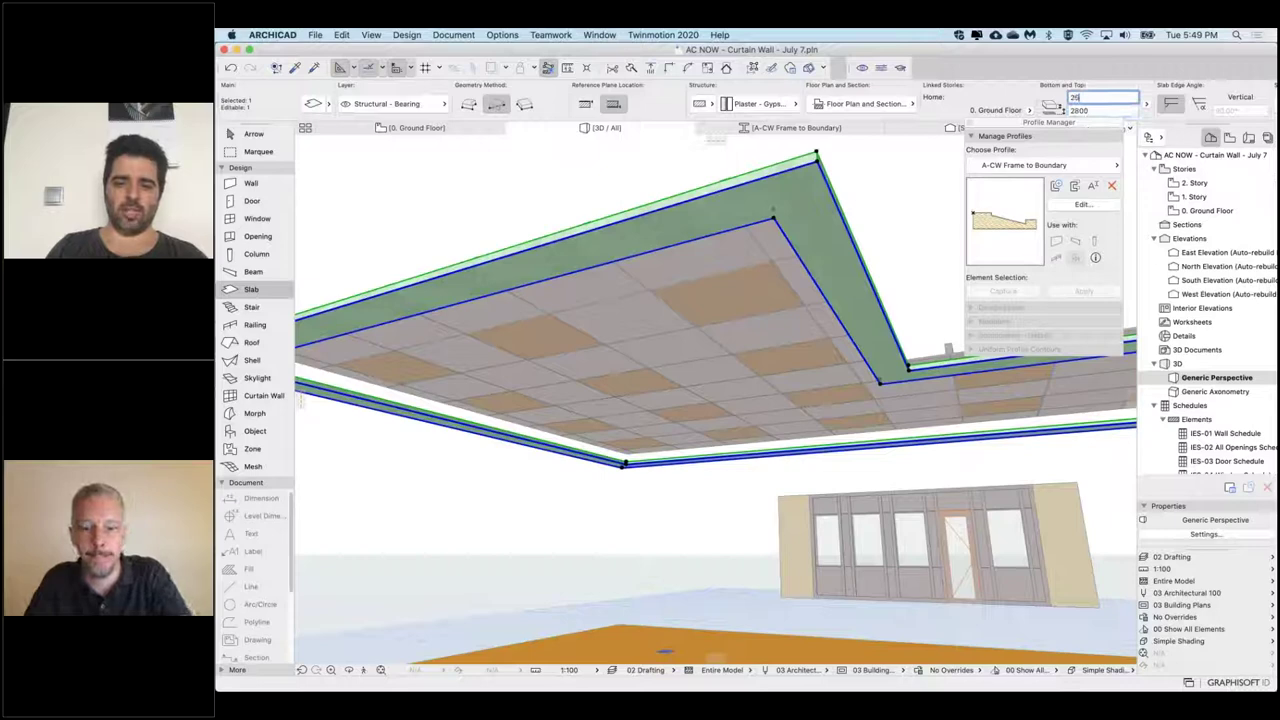
key("Return")
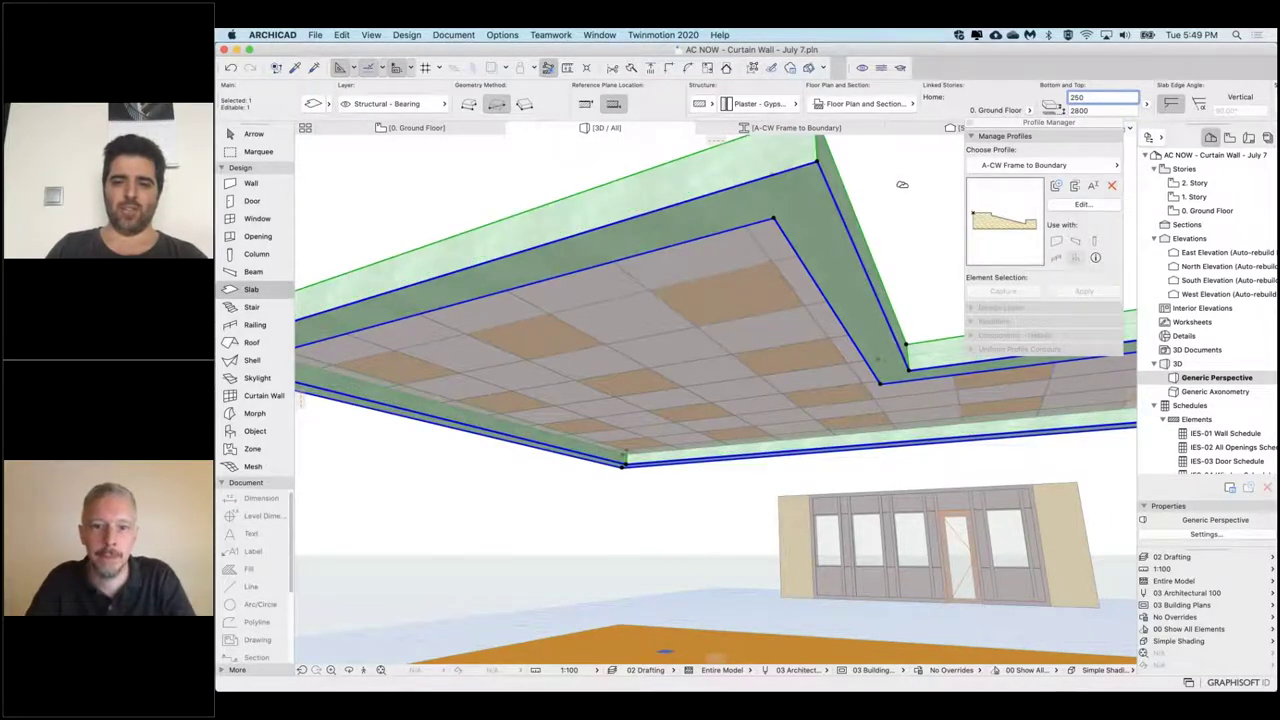
key("Escape")
Step: Examine the recessed ceiling panels and the lowered border from below from several angles
mouse_move(902, 185)
middle_mouse_down("shift")
mouse_move(894, 150)
mouse_move(895, 188)
middle_mouse_up("shift")
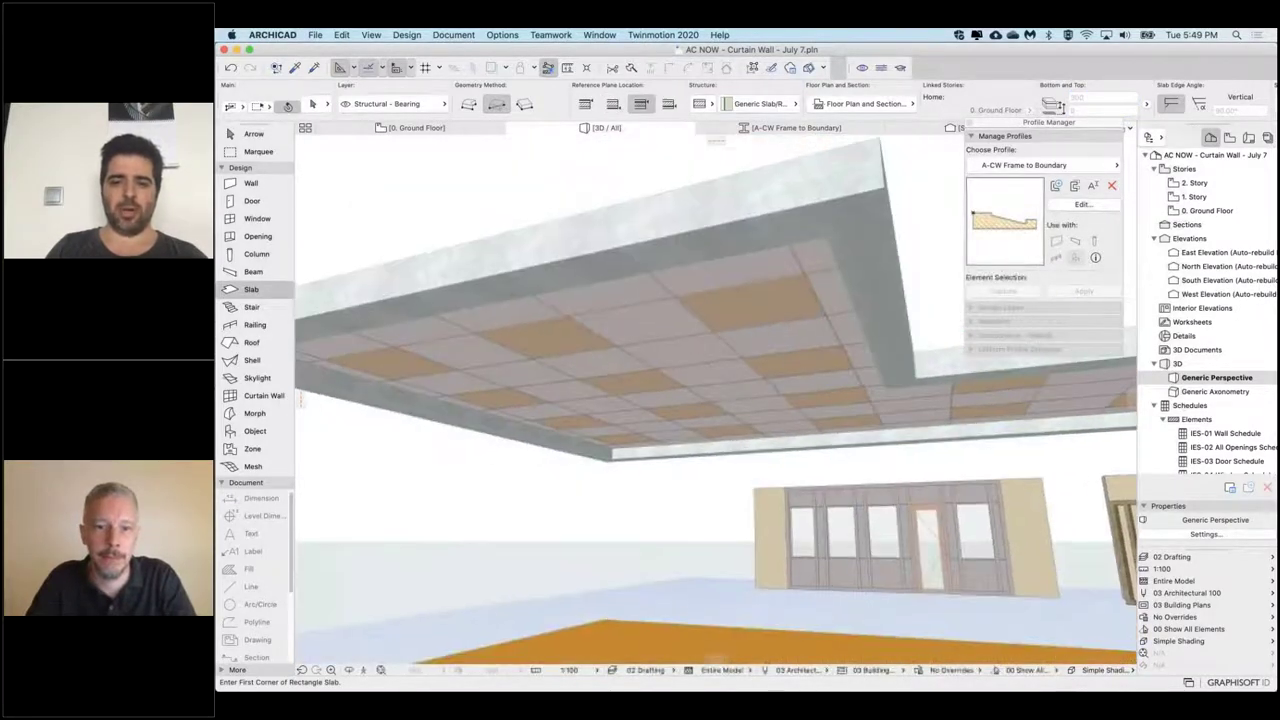
scroll(590, 425, "up", 4)
middle_click_drag(590, 425, 395, 426, "shift")
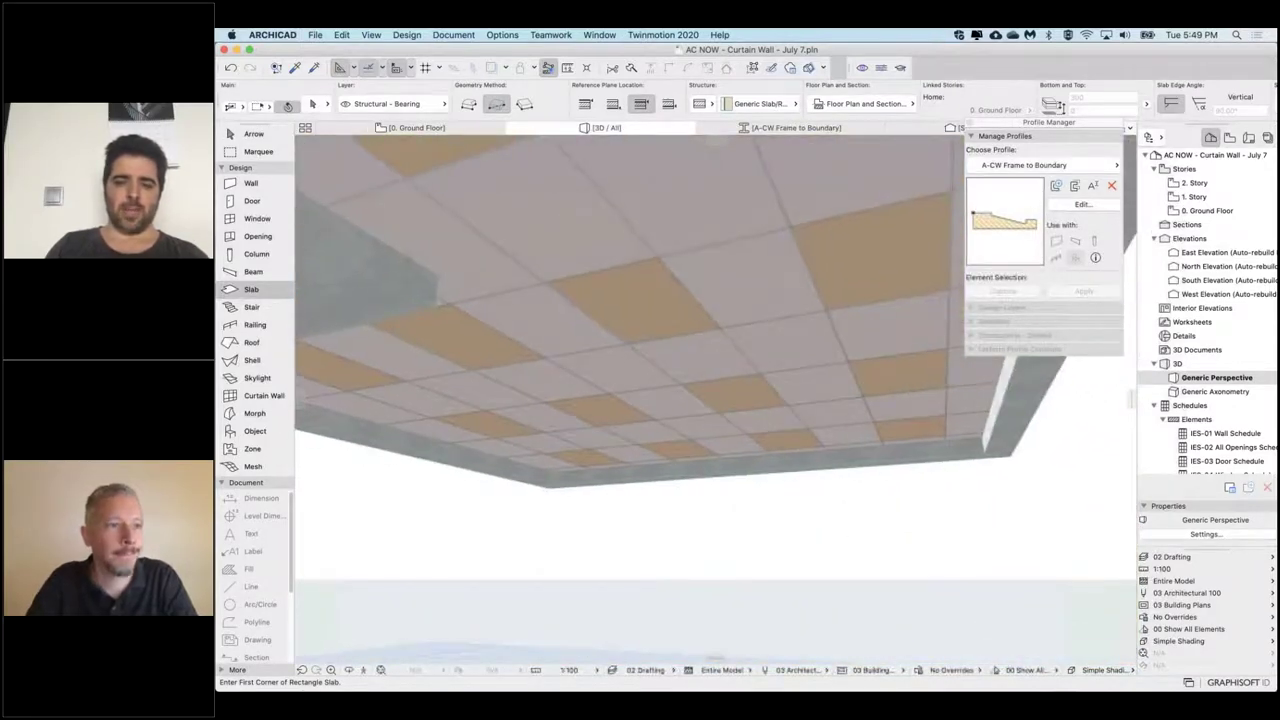
middle_click_drag(578, 433, 522, 433, "shift")
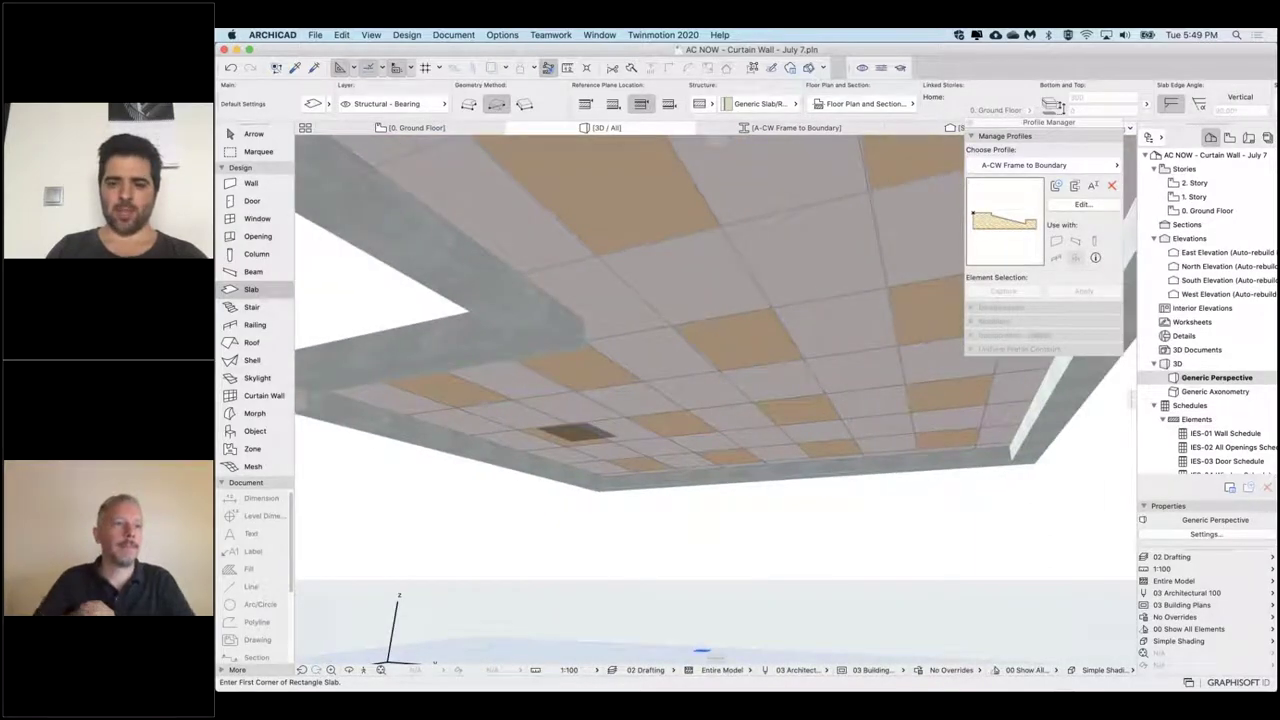
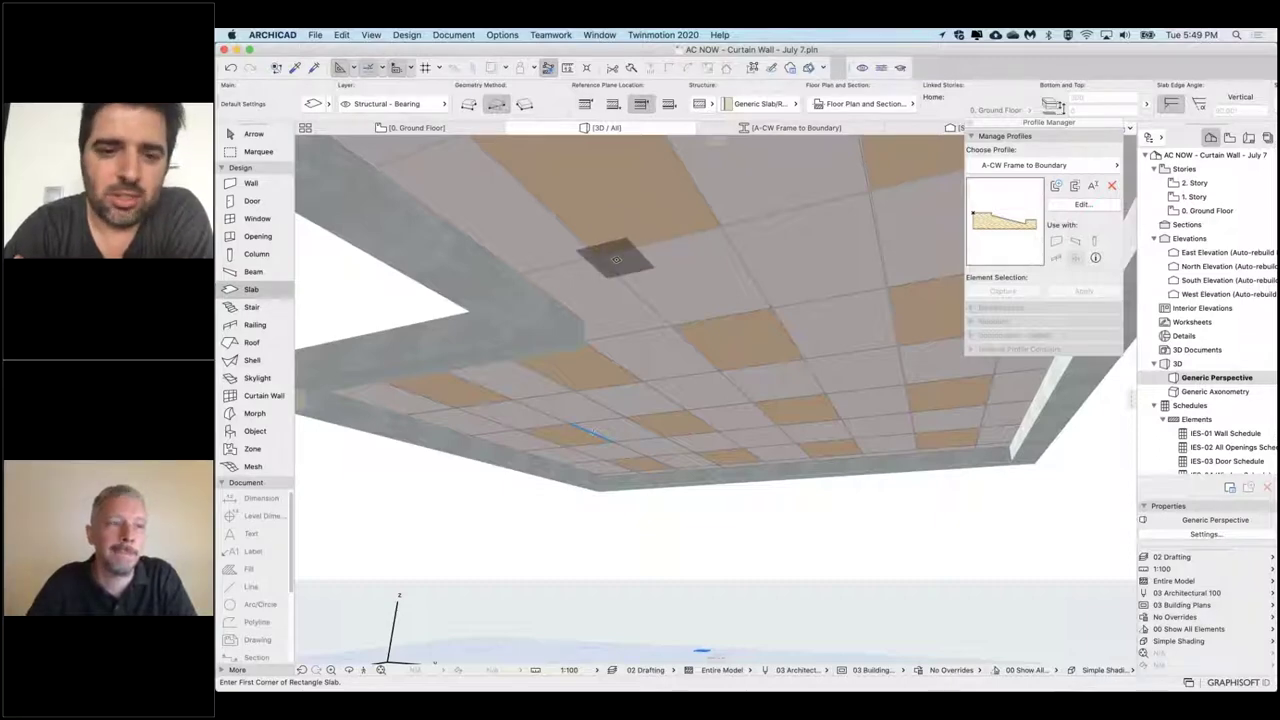
Step: Review the ceiling, decorative frame and louvers in 3D, ending with a close look at the staggered two-tone panel wall
scroll(616, 259, "down", 3)
mouse_move(616, 259)
middle_mouse_down("shift")
mouse_move(622, 330)
mouse_move(619, 258)
middle_mouse_up("shift")
scroll(619, 258, "down", 5)
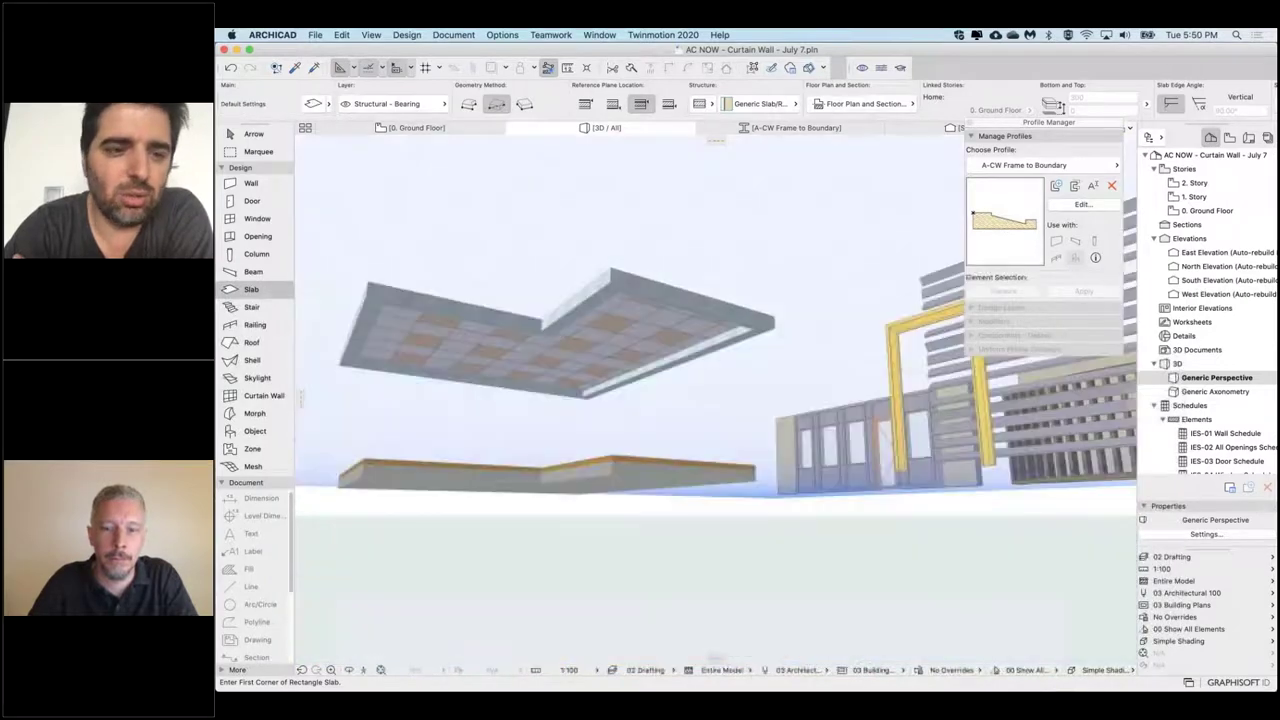
scroll(619, 258, "down", 4)
middle_click_drag(619, 258, 625, 395, "shift")
middle_click_drag(415, 651, 385, 632, "shift")
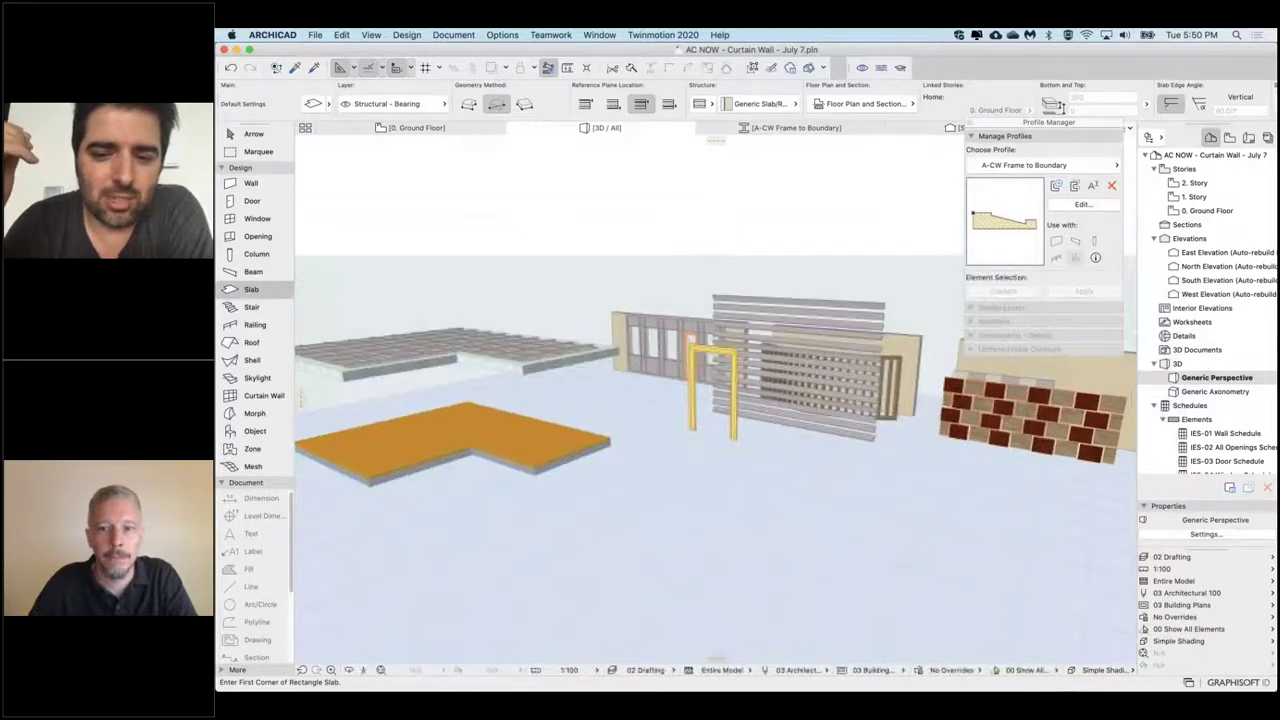
middle_click_drag(363, 345, 362, 358, "shift")
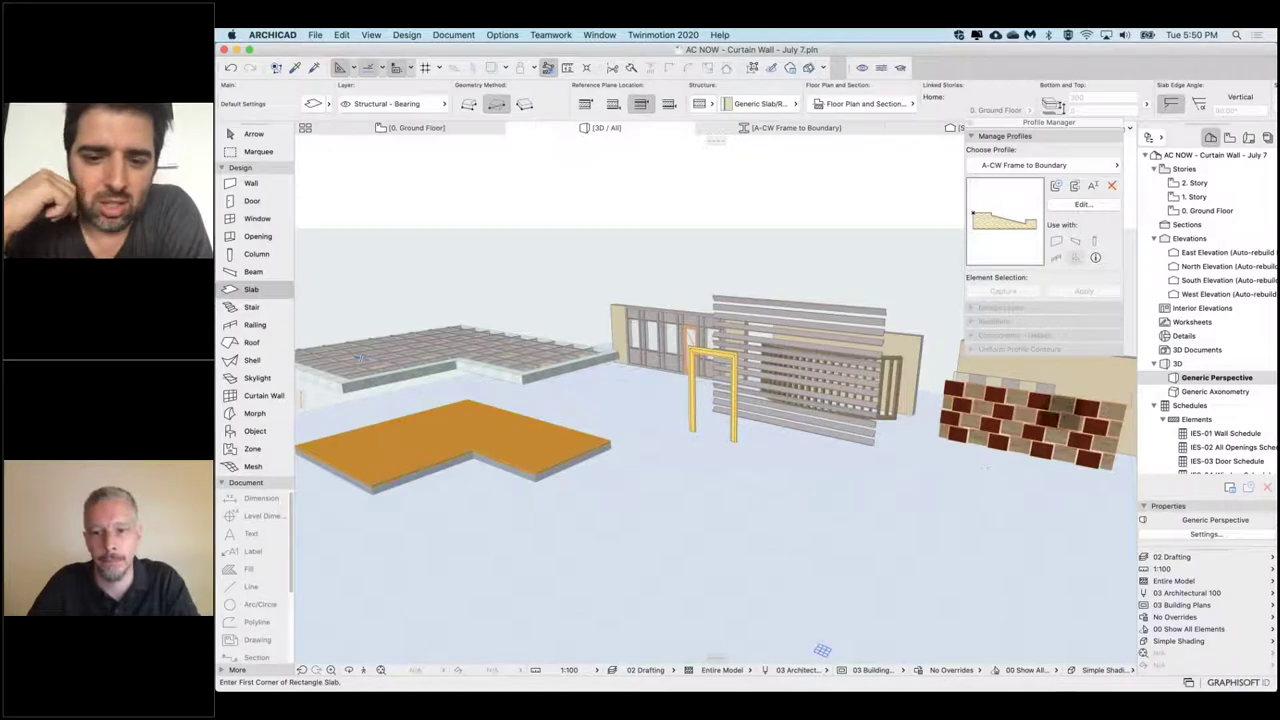
scroll(822, 650, "up", 2)
scroll(958, 646, "up", 2)
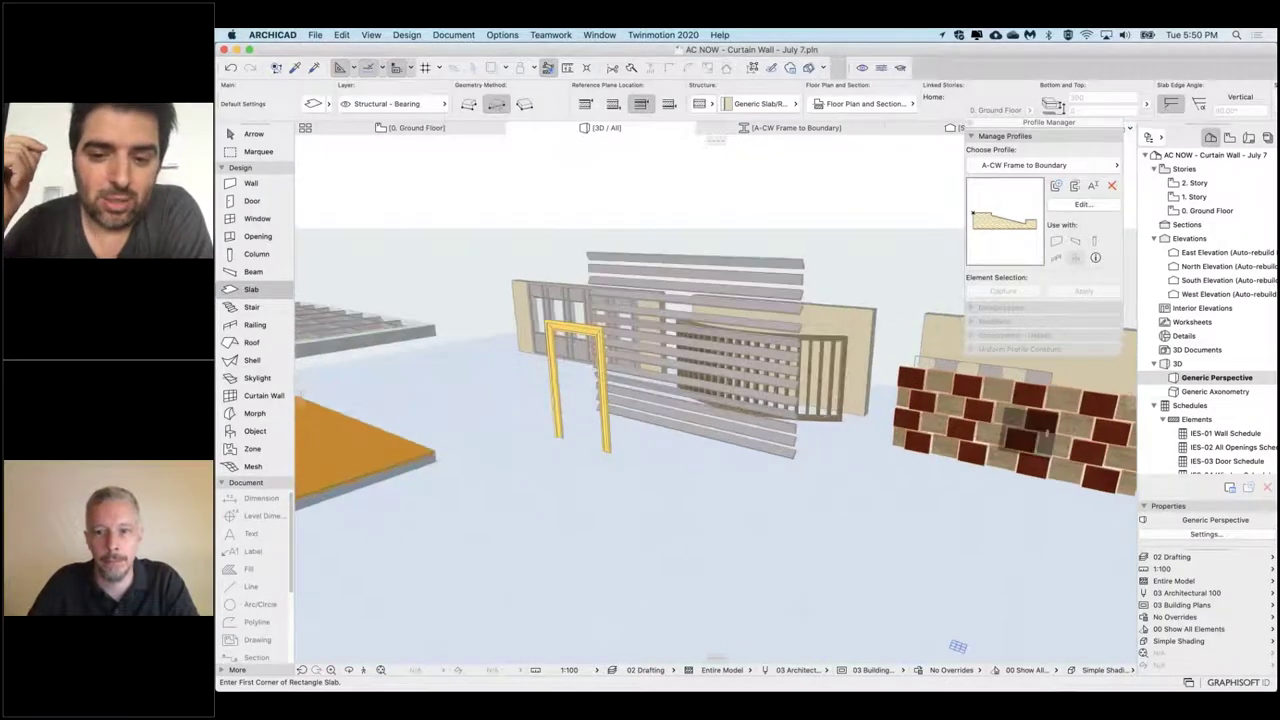
middle_click_drag(1047, 433, 947, 453)
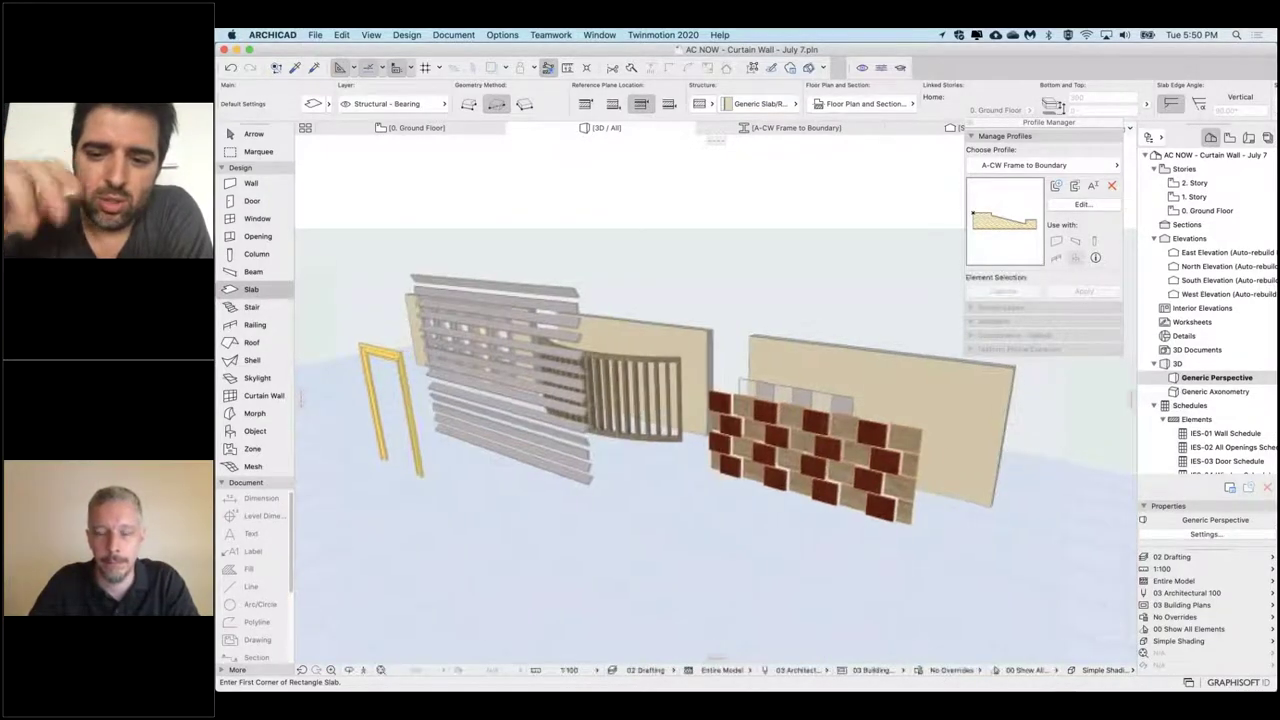
scroll(854, 459, "up", 5)
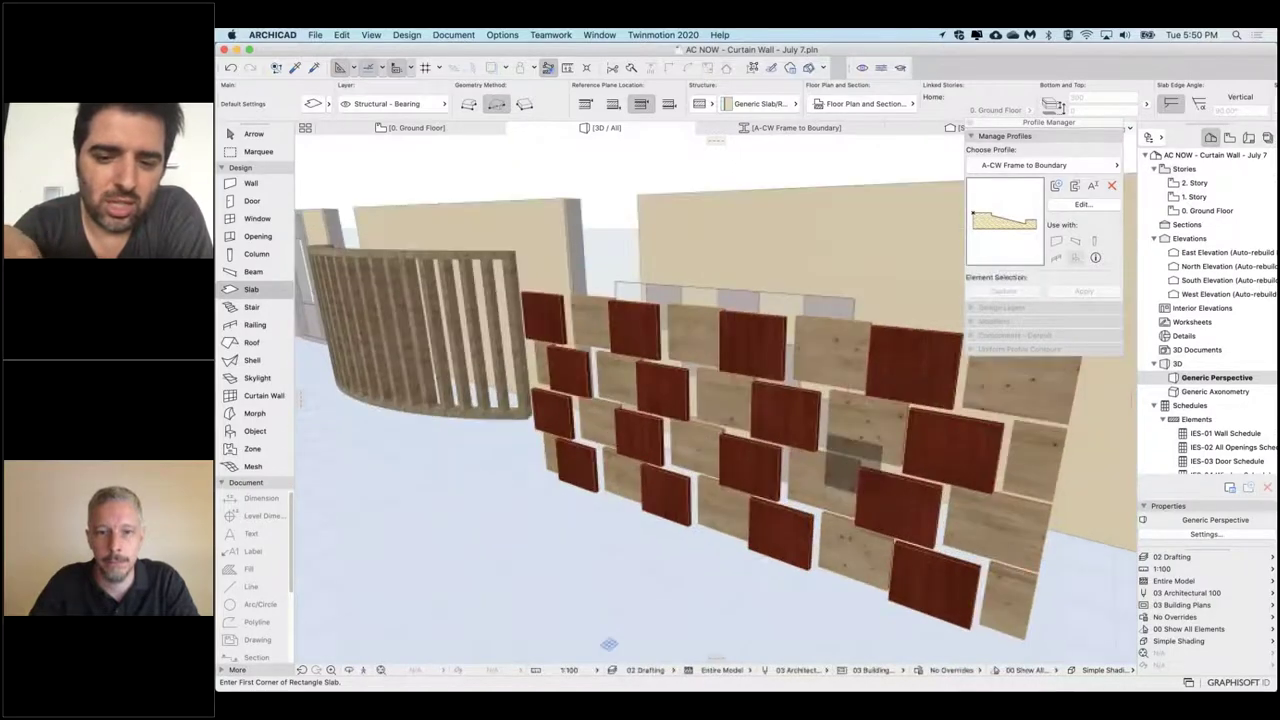
middle_click_drag(854, 478, 857, 451, "shift")
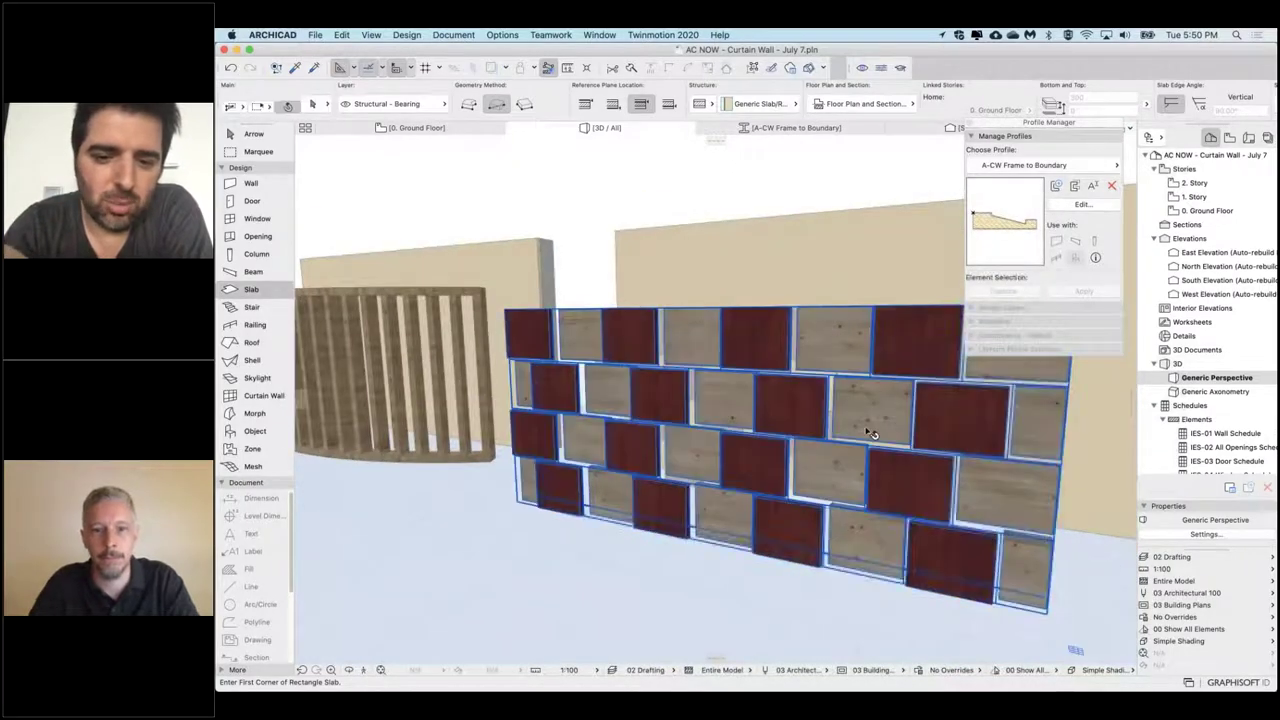
Step: Check the skin structure and offset of the Ply Panel and Timber Panel classes in the staggered panel wall's settings
left_click(870, 430, "shift")
left_click(865, 425)
key("super+t")
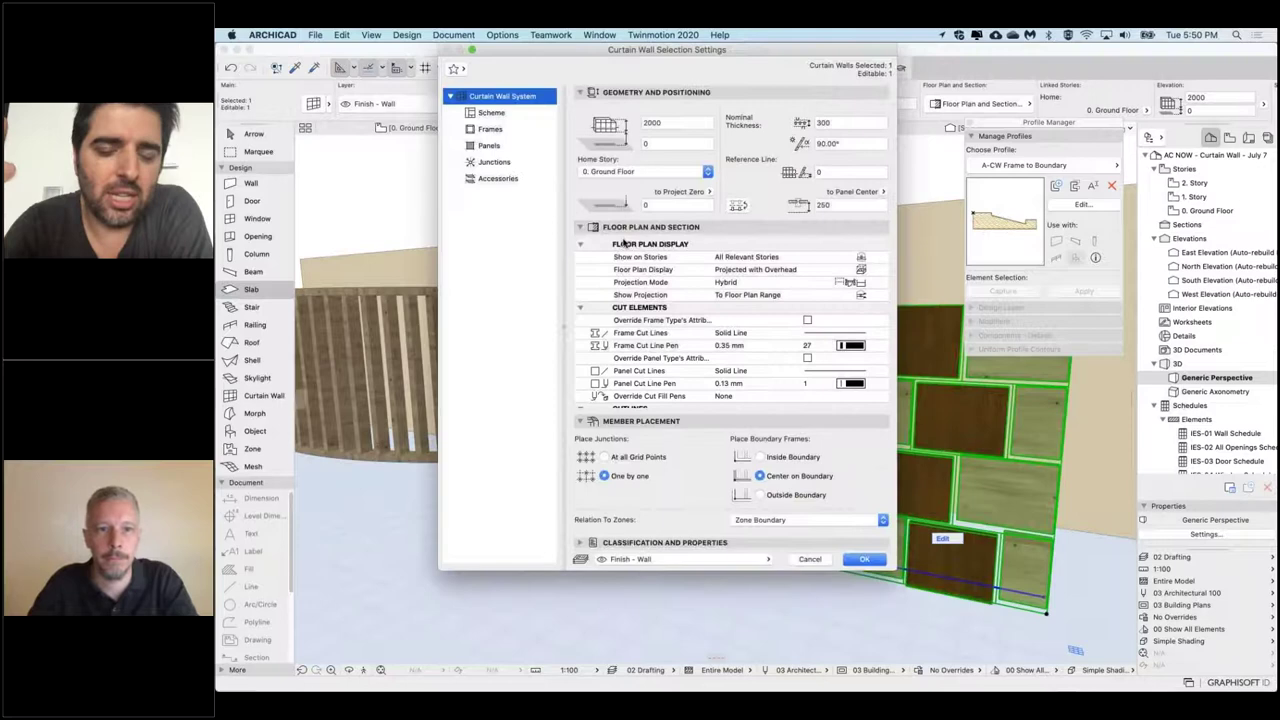
left_click(488, 145)
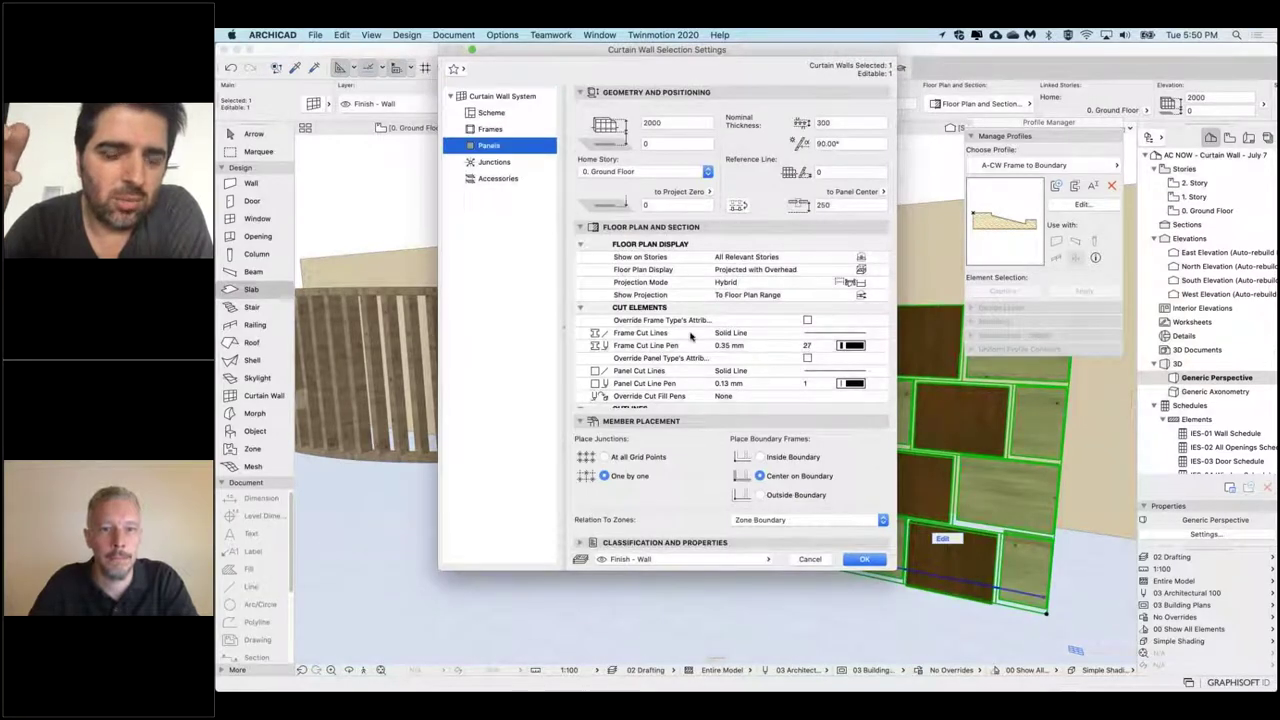
left_click(600, 117)
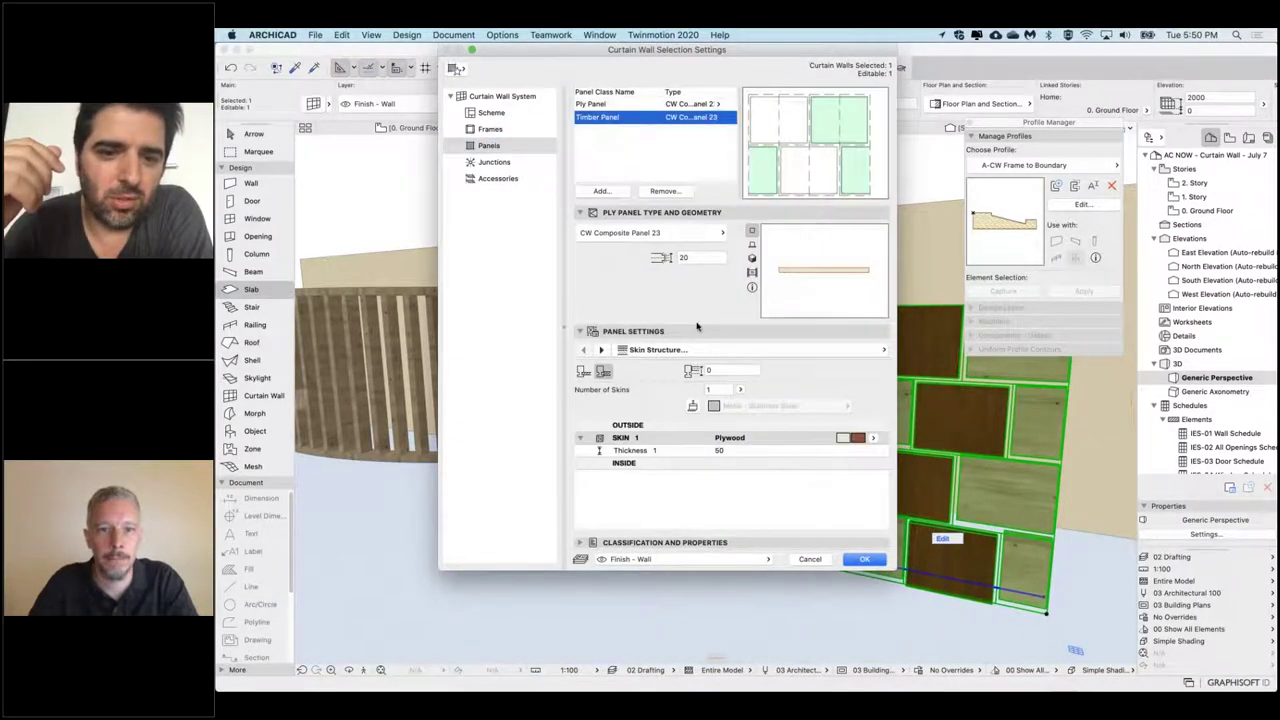
double_click(720, 370)
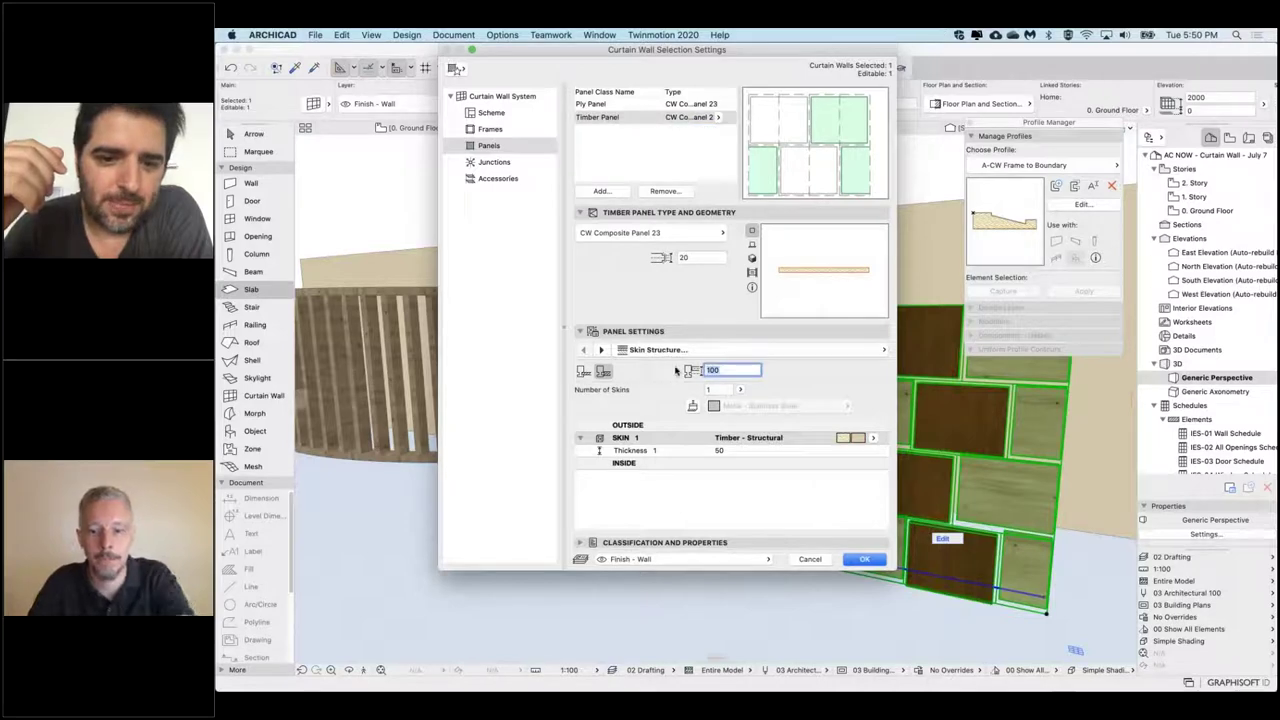
left_click(864, 559)
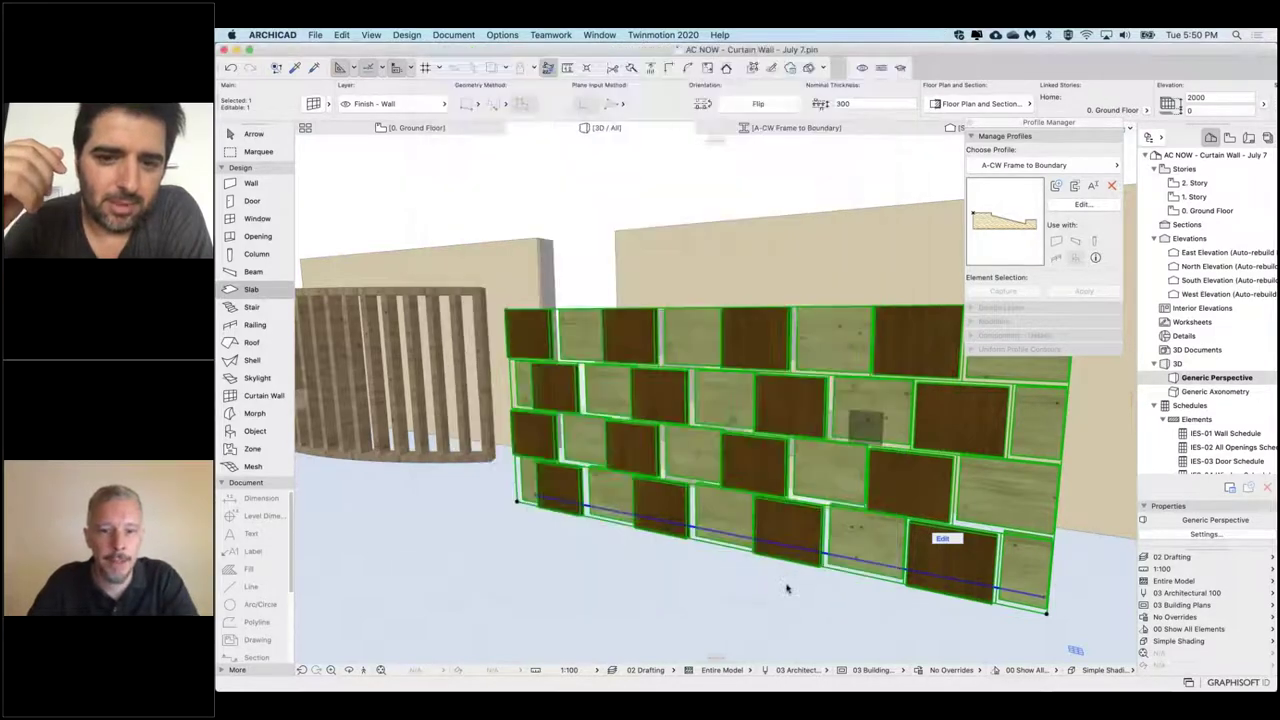
key("Escape")
Step: Examine the staggered panel wall from above together with the neighbouring curved screen, louvers and decorative frame
middle_click_drag(766, 420, 775, 520, "shift")
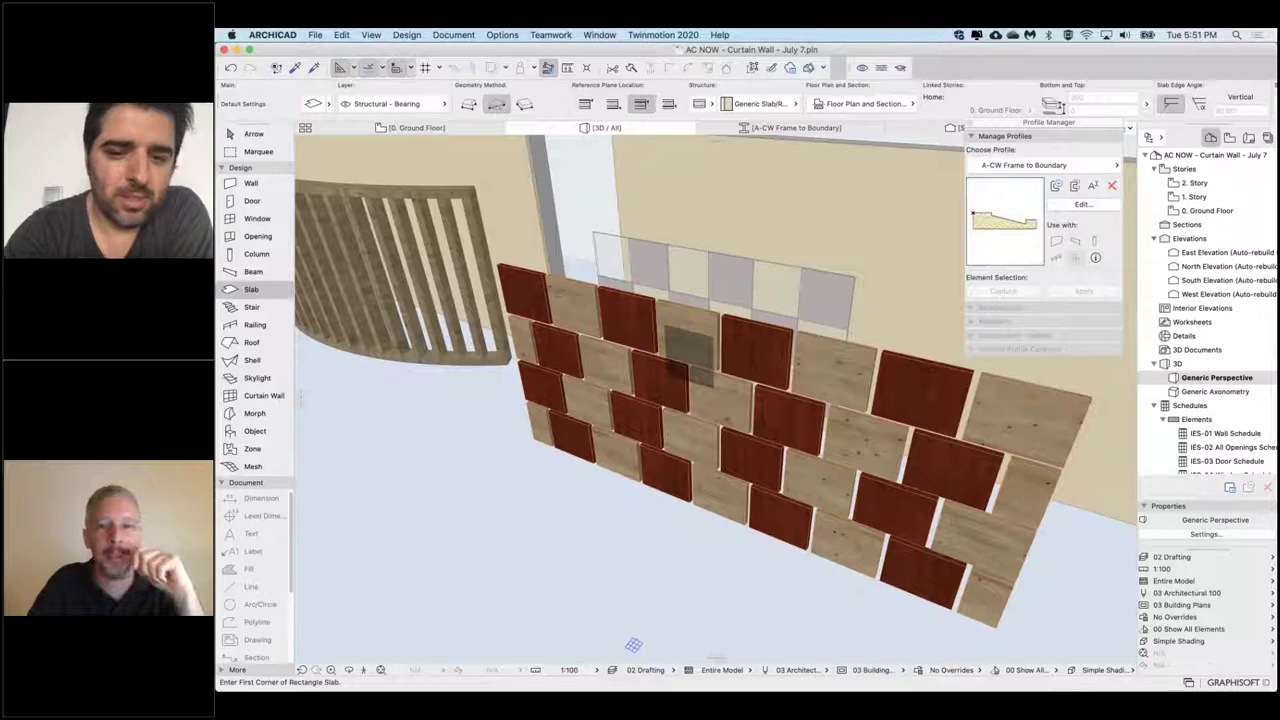
scroll(688, 355, "down", 4)
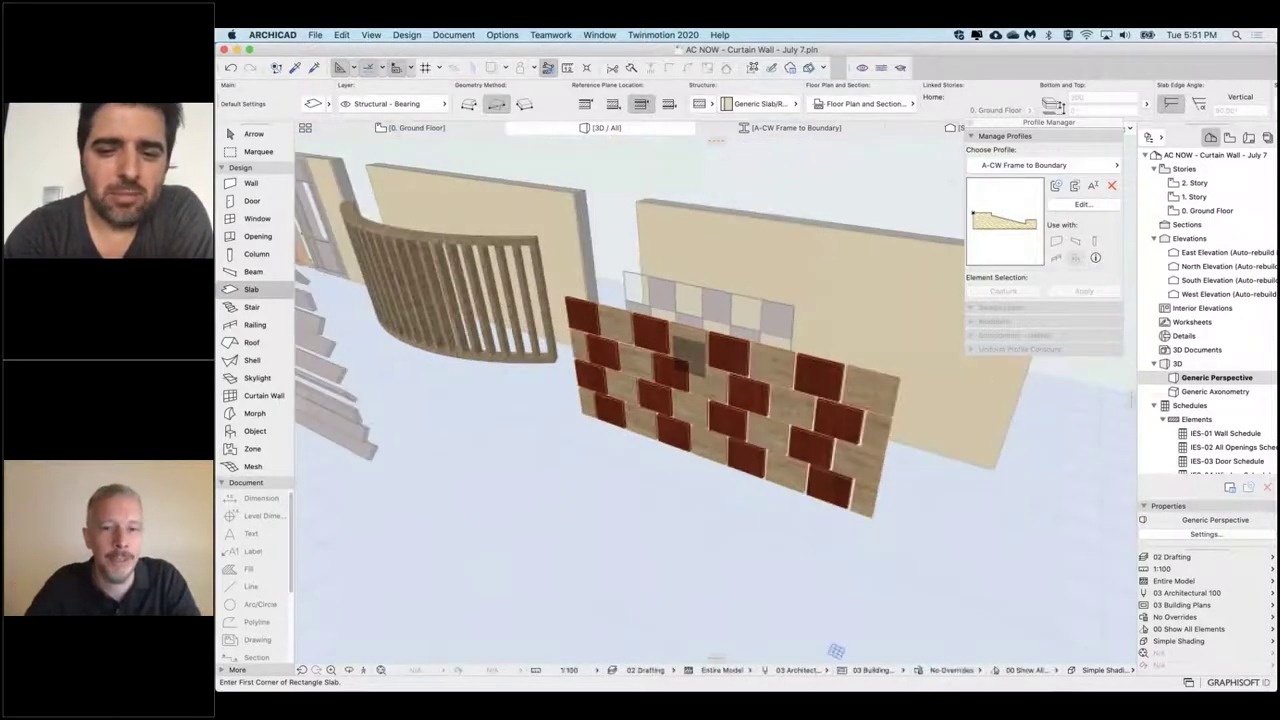
scroll(688, 355, "down", 2)
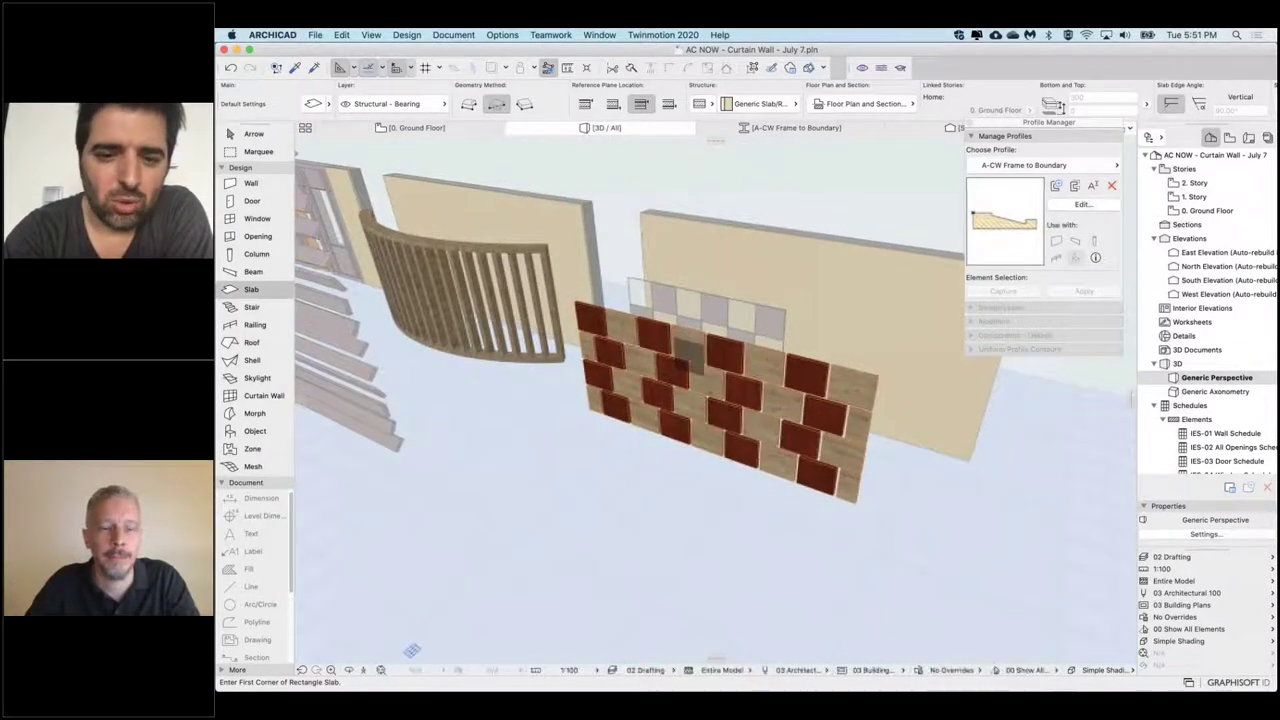
middle_click_drag(688, 355, 818, 374)
scroll(818, 374, "down", 1)
scroll(686, 358, "down", 4)
mouse_move(686, 358)
middle_mouse_down()
mouse_move(814, 347)
mouse_move(814, 332)
mouse_move(715, 339)
mouse_move(688, 357)
middle_mouse_up()
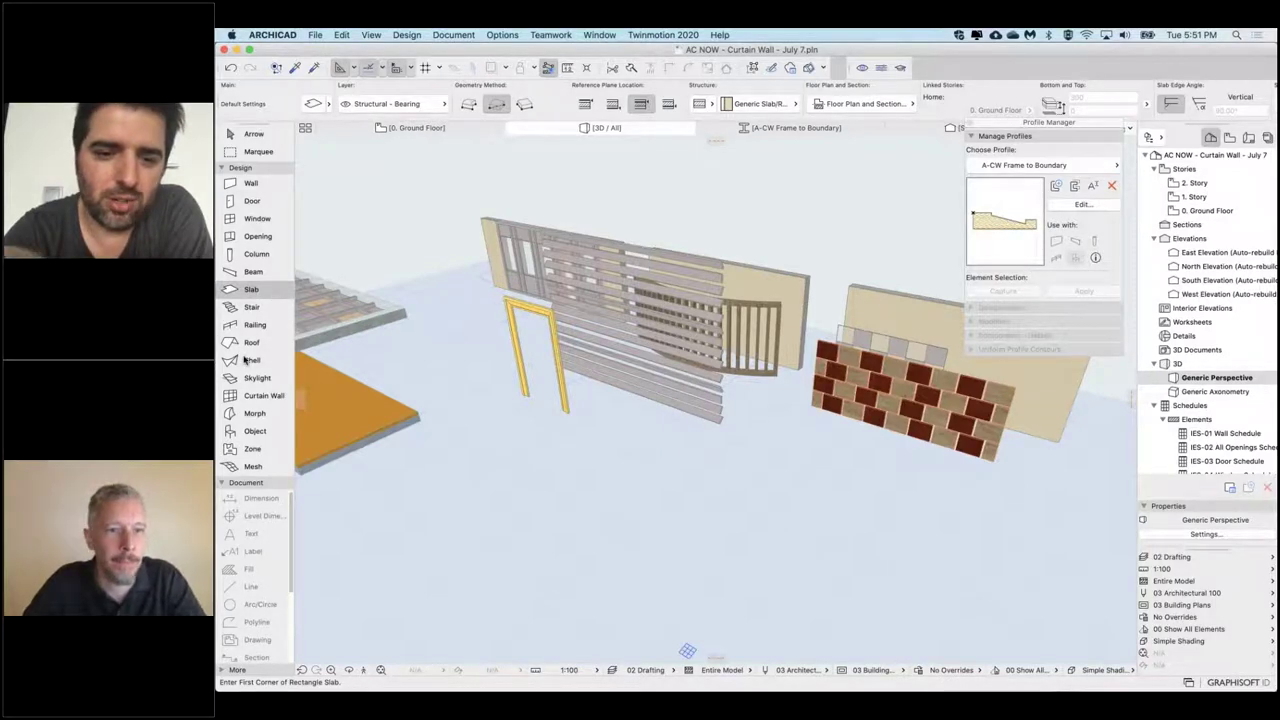
Step: Open the curtain wall containing the door for editing in 3D
scroll(515, 262, "up", 2)
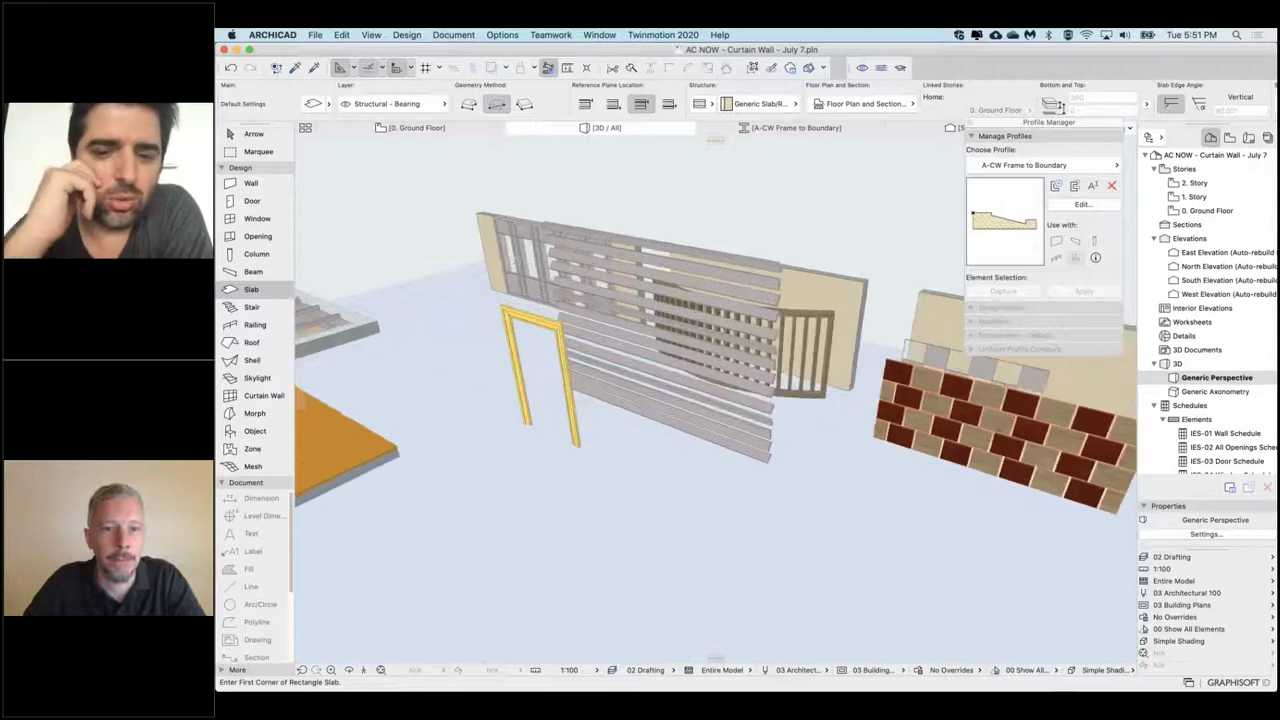
scroll(515, 262, "up", 6)
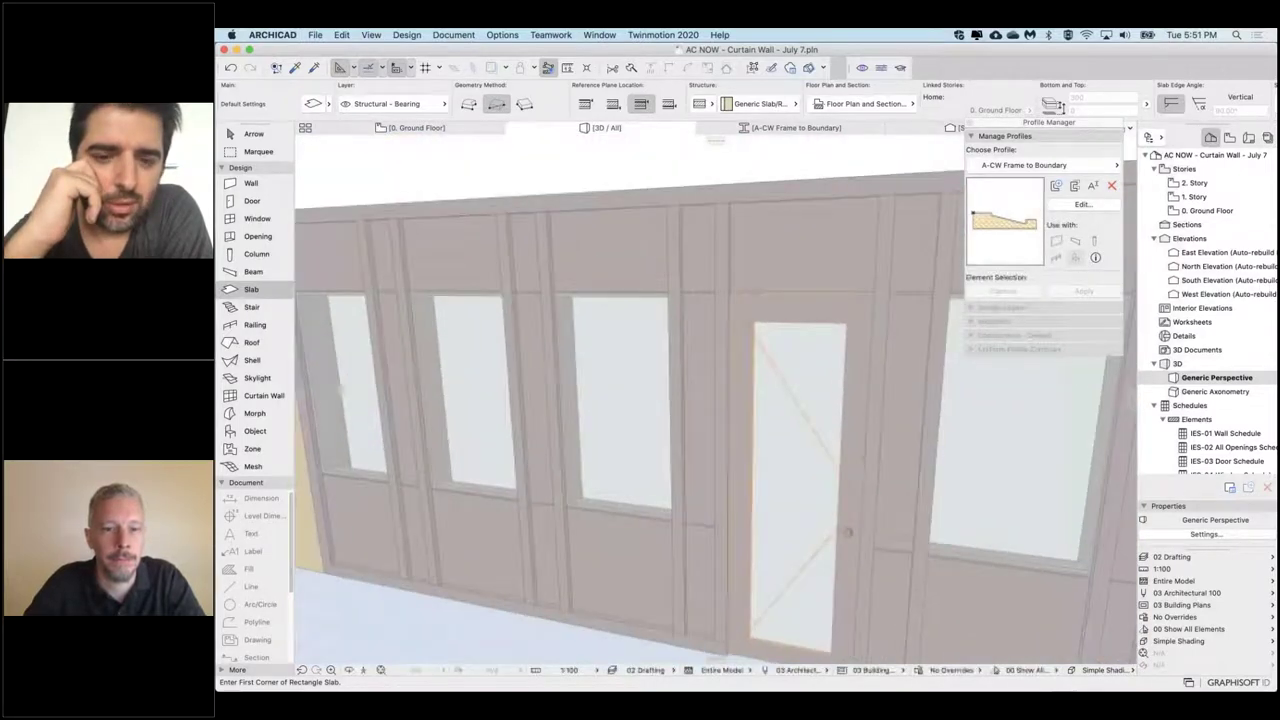
left_click(612, 367, "shift")
left_click(941, 544)
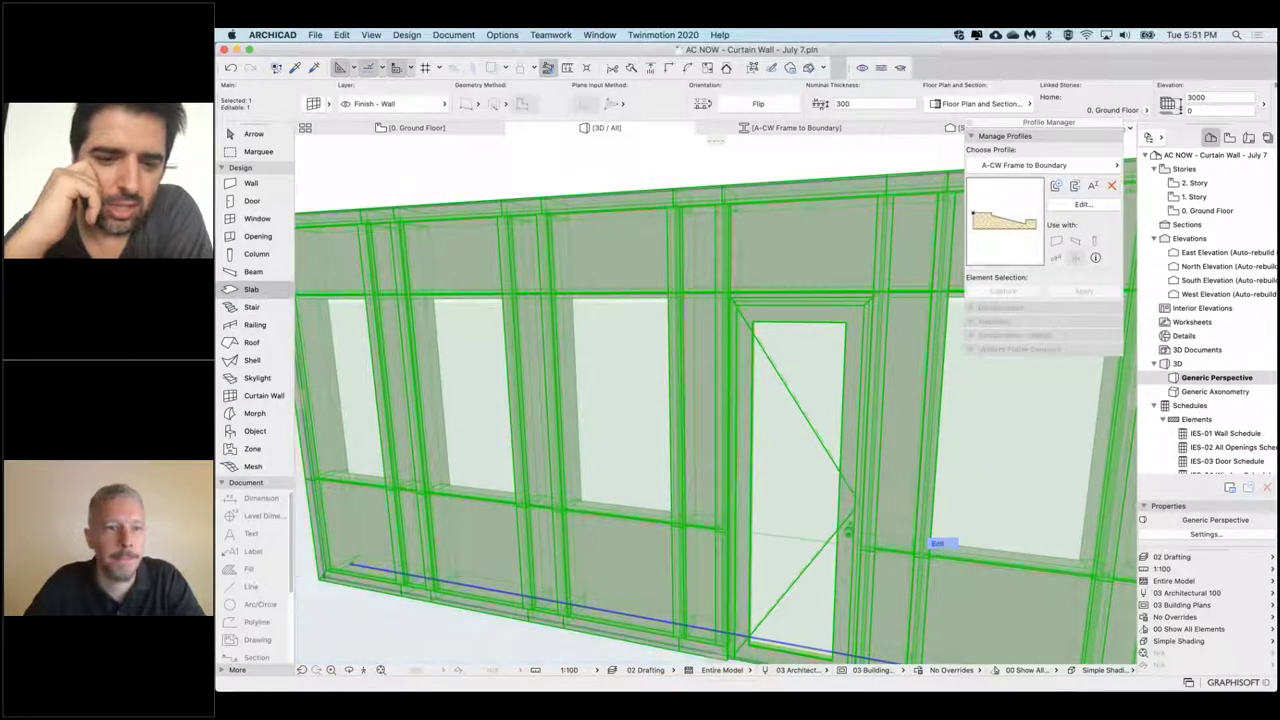
Step: Draw a diagonal Boundary Frame across the window panel just before the door, splitting its glazing
double_click(463, 234)
left_click(233, 199)
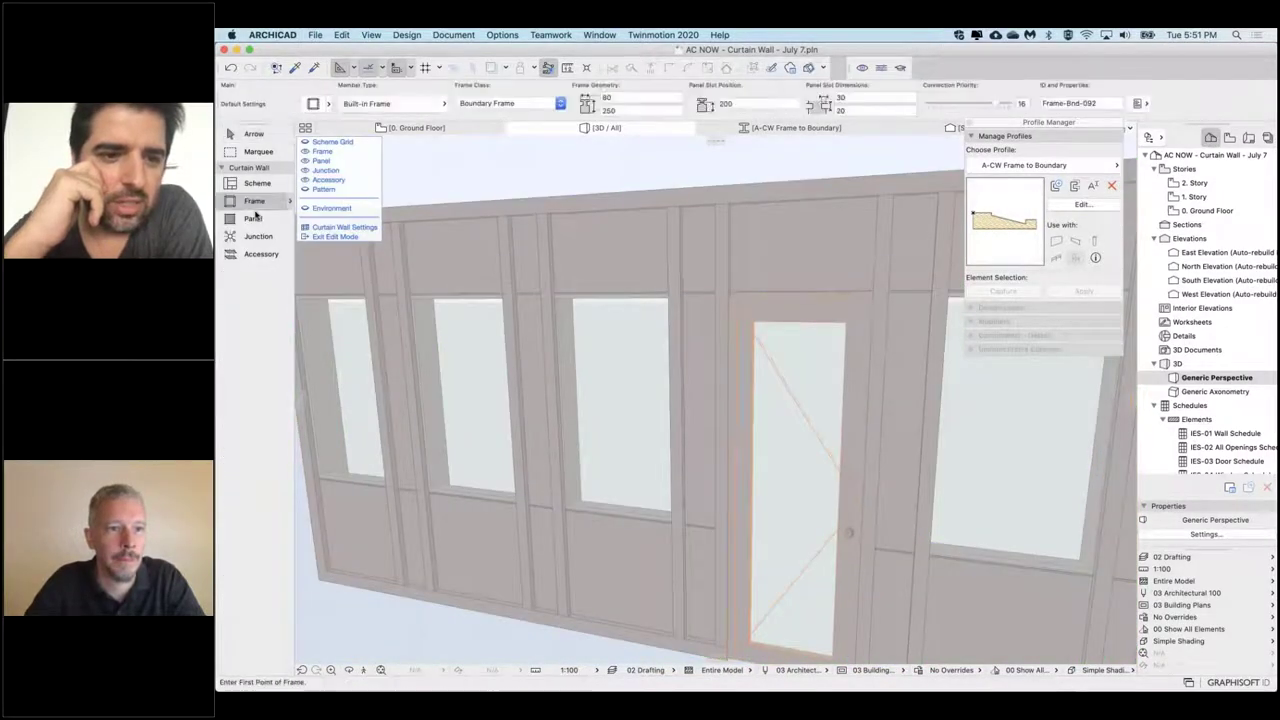
left_click(555, 385)
left_click(678, 474)
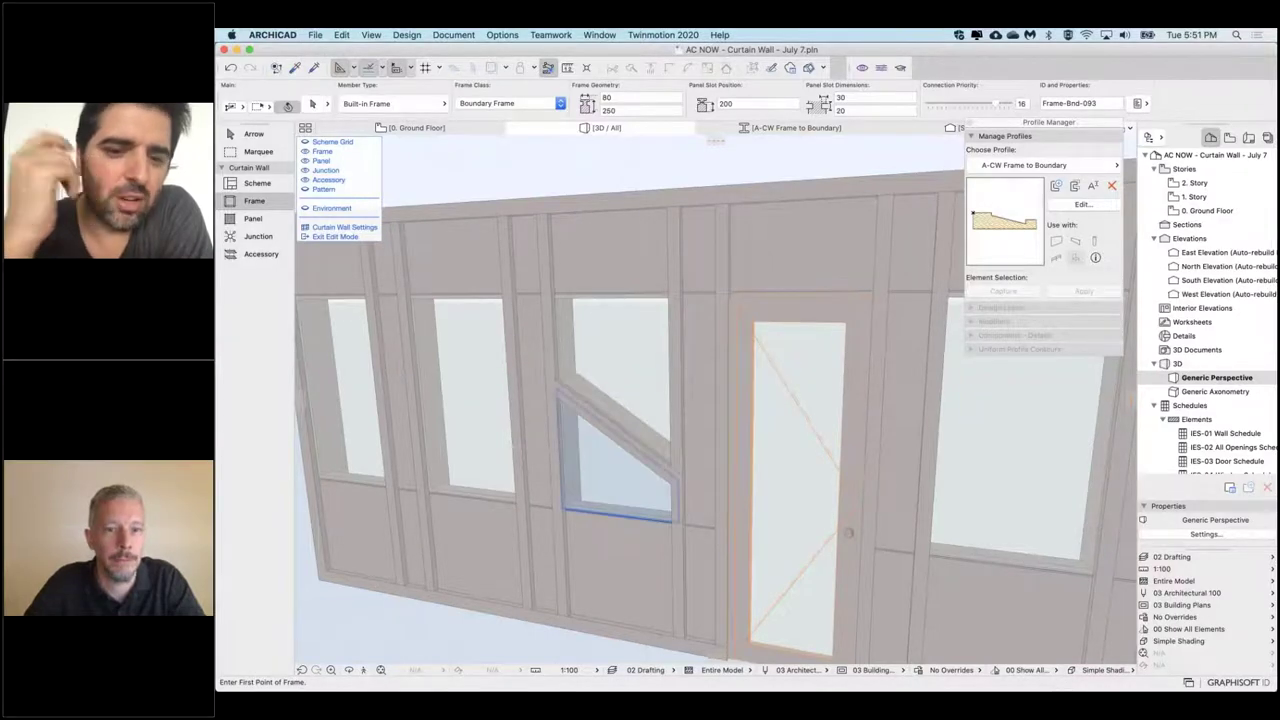
Step: Select the glass panel below the diagonal frame and examine how it is divided from the pane above
middle_click_drag(609, 467, 690, 440, "shift")
middle_click_drag(560, 466, 606, 471, "shift")
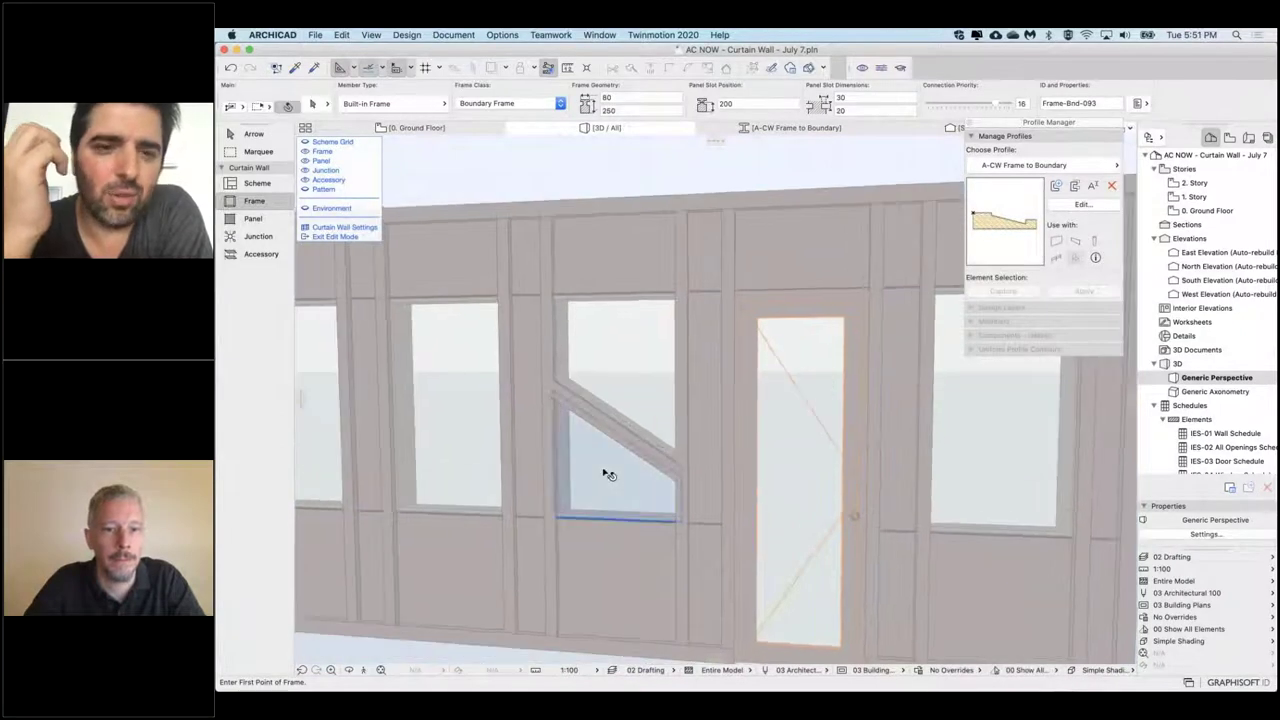
left_click(605, 470)
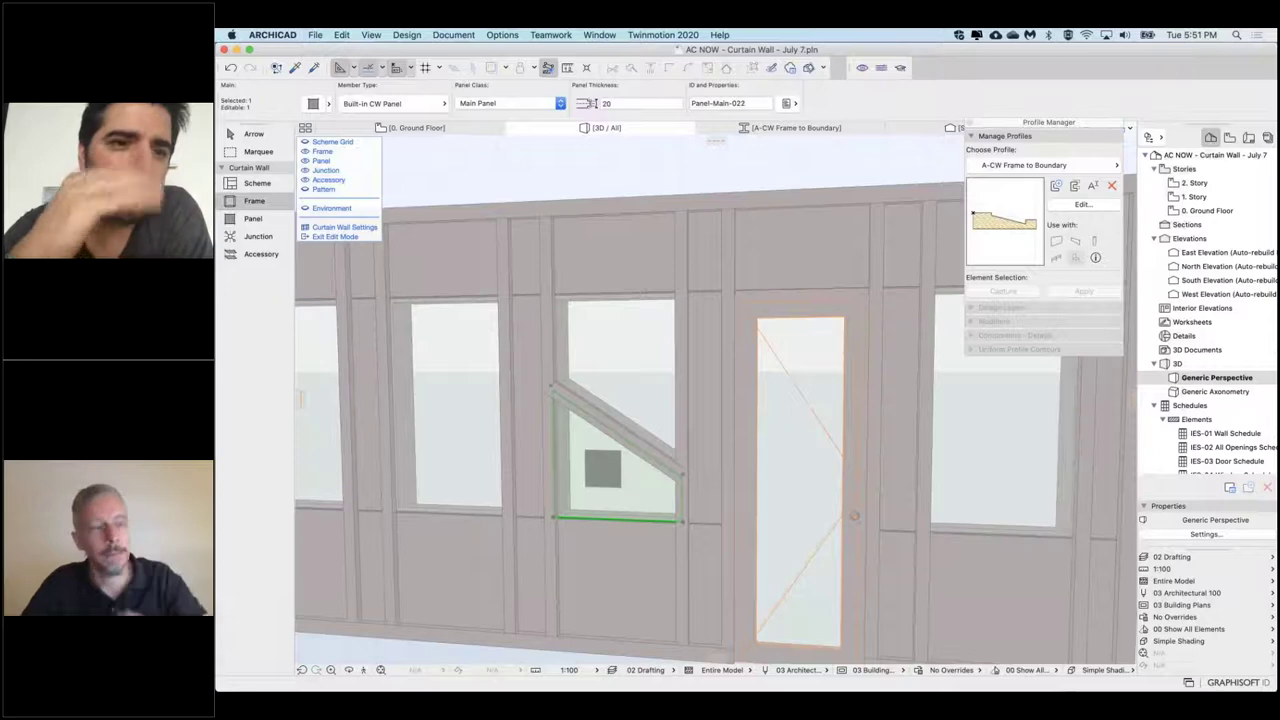
scroll(603, 468, "down", 5)
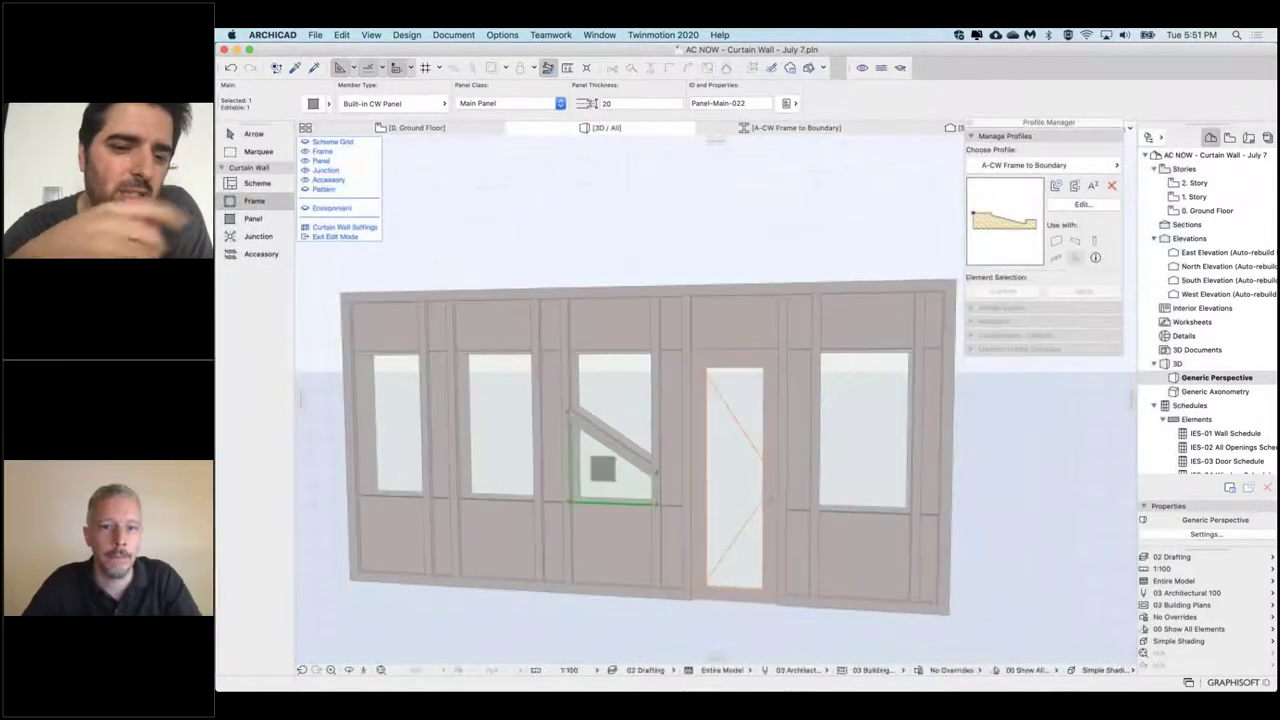
mouse_move(603, 468)
middle_mouse_down("shift")
mouse_move(618, 484)
mouse_move(603, 468)
middle_mouse_up("shift")
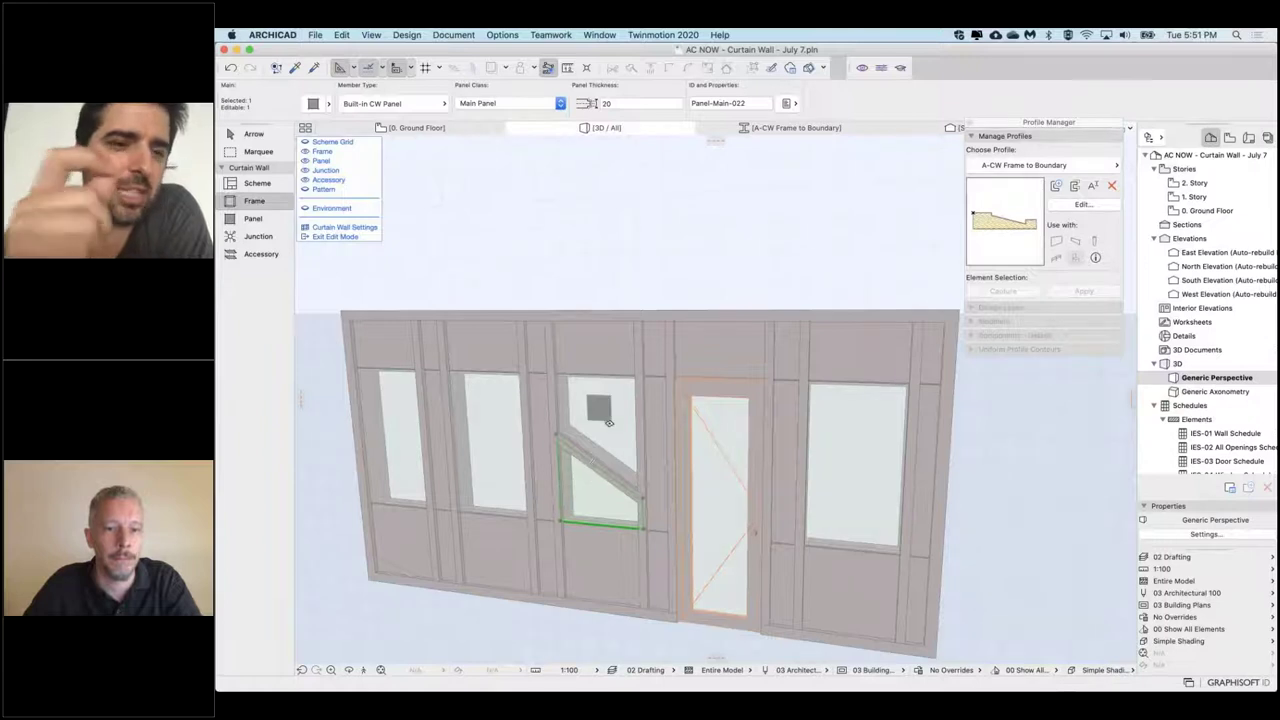
key("Escape")
Step: Change the diagonal frame's type to Invisible and set its panel slot dimension to 50
left_click(598, 466, "shift")
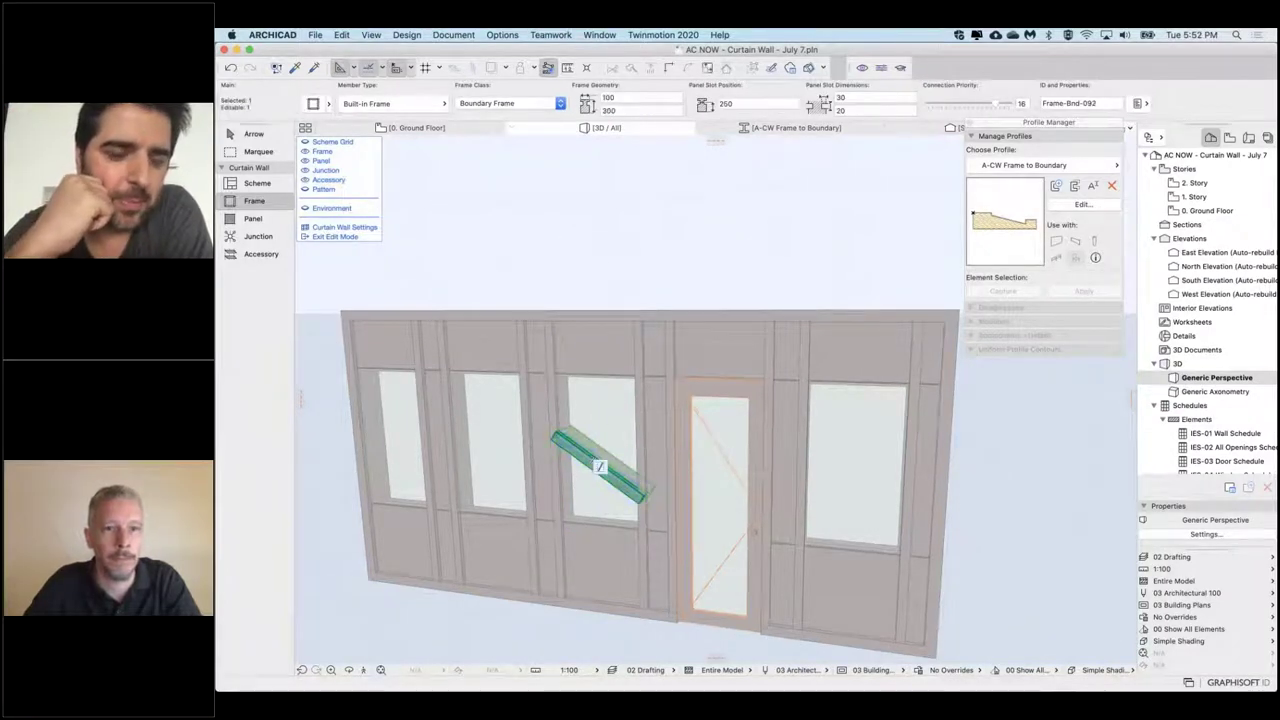
left_click(405, 104)
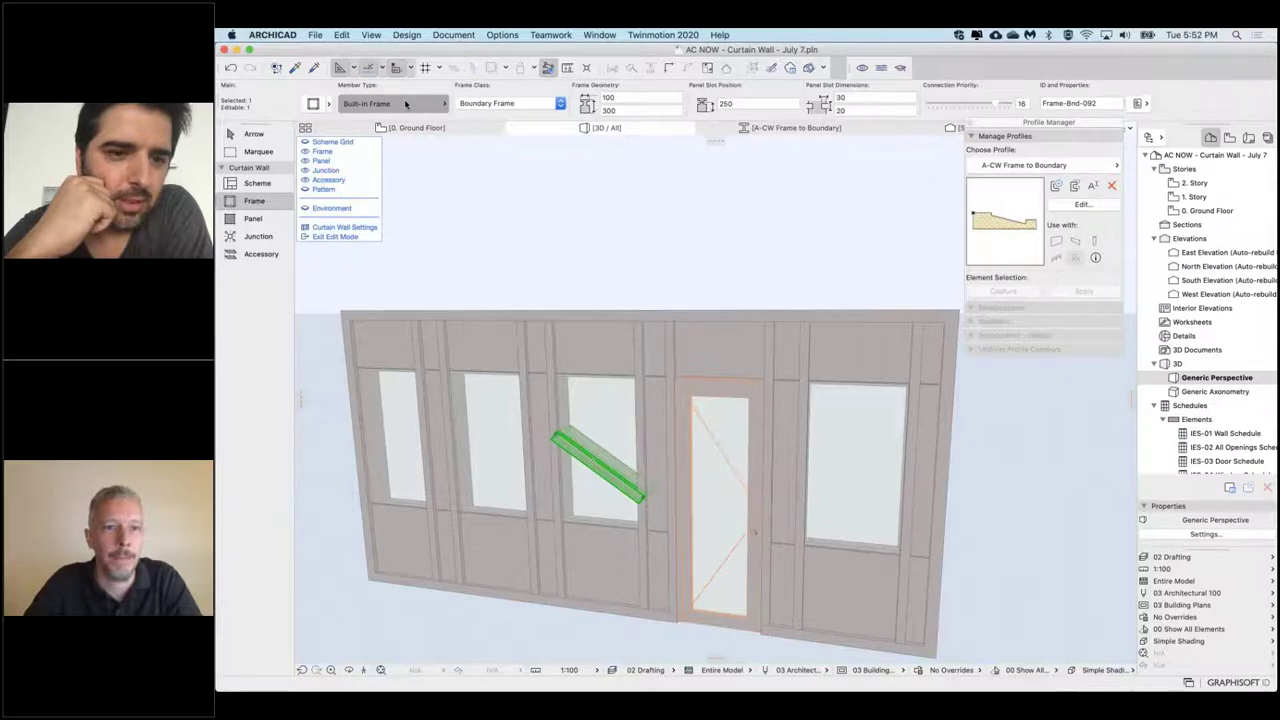
left_click(714, 104)
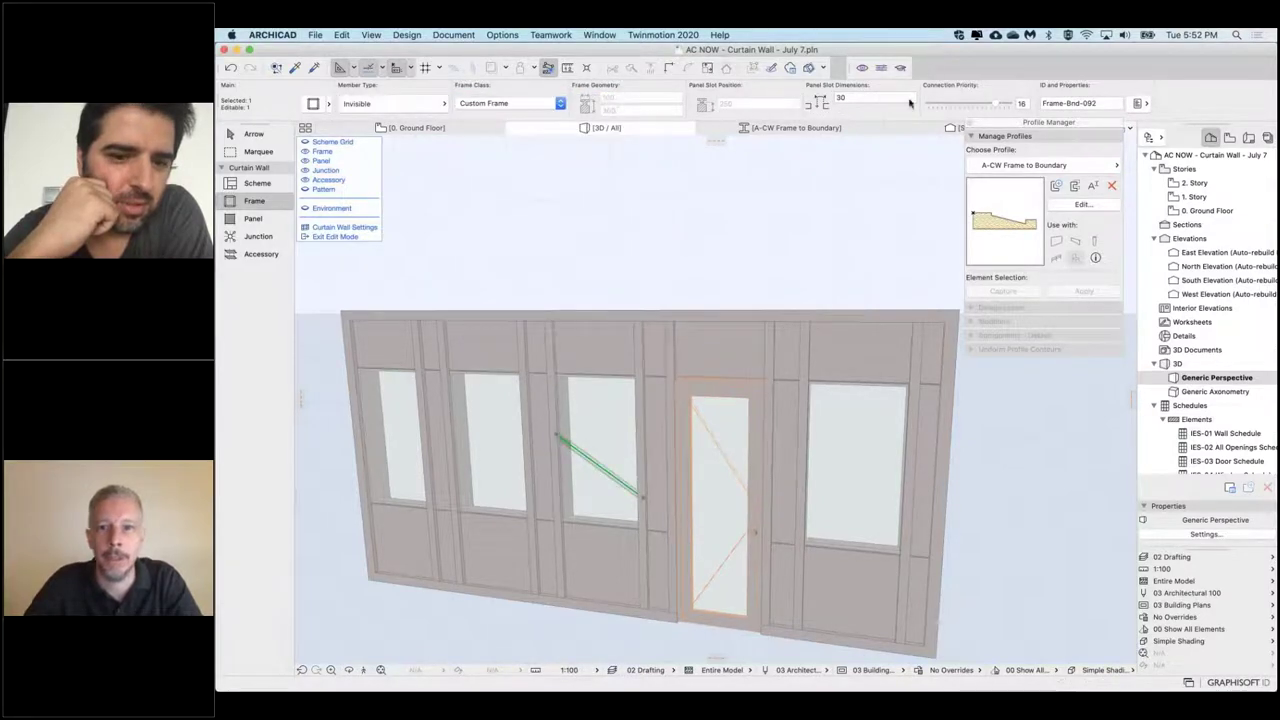
left_click(860, 97)
type("50")
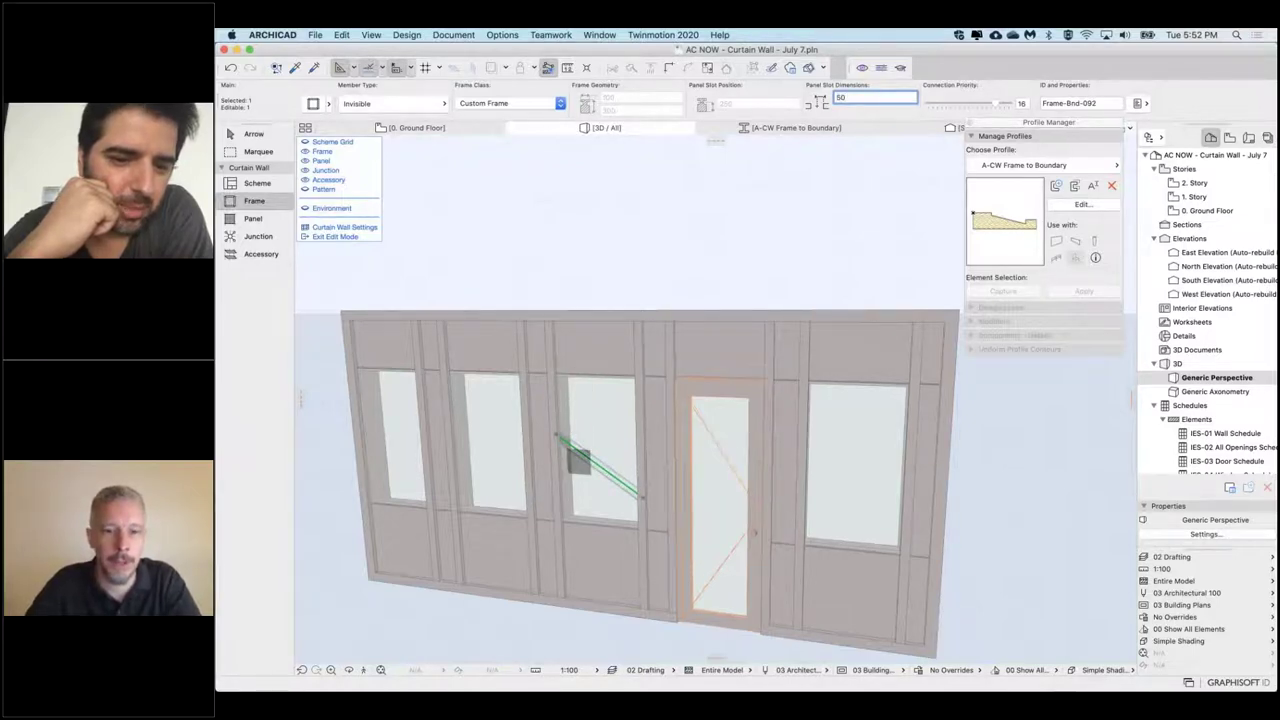
Step: Select the glass panels above and below the invisible frame to inspect the gap, and view the whole curtain wall
scroll(578, 462, "up", 5)
left_click(650, 397)
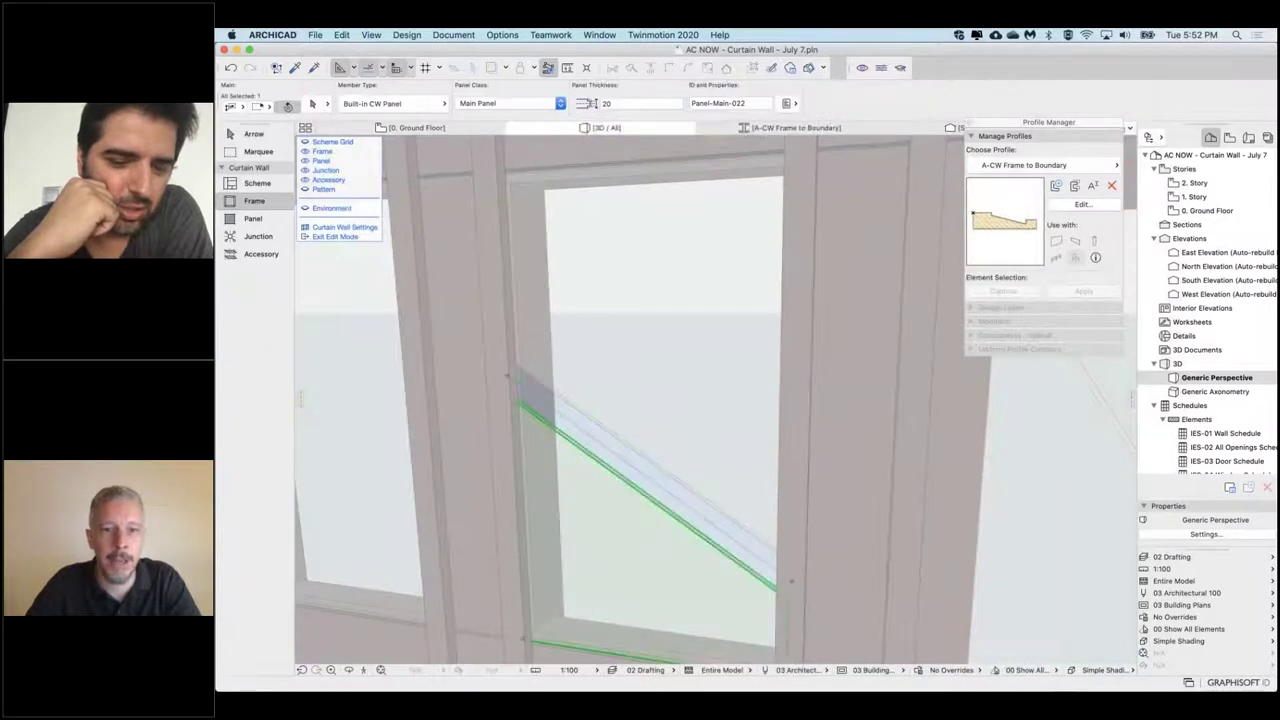
left_click(658, 379, "shift")
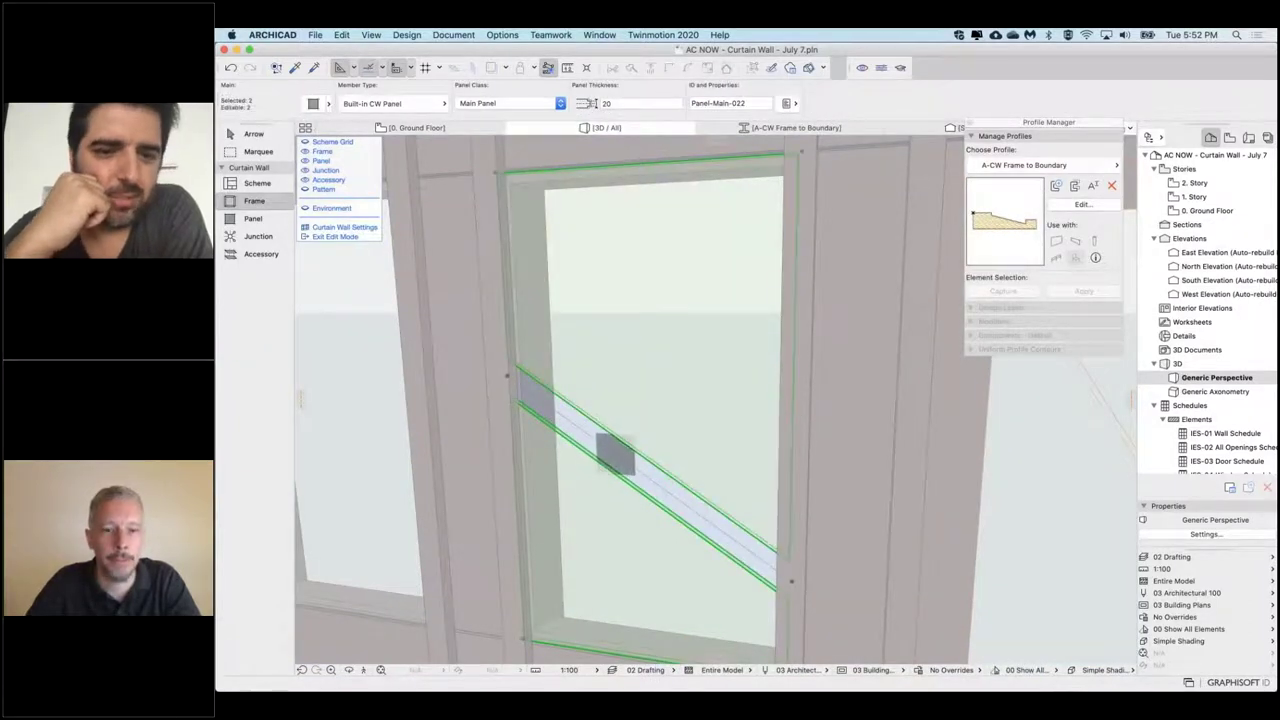
key("Escape")
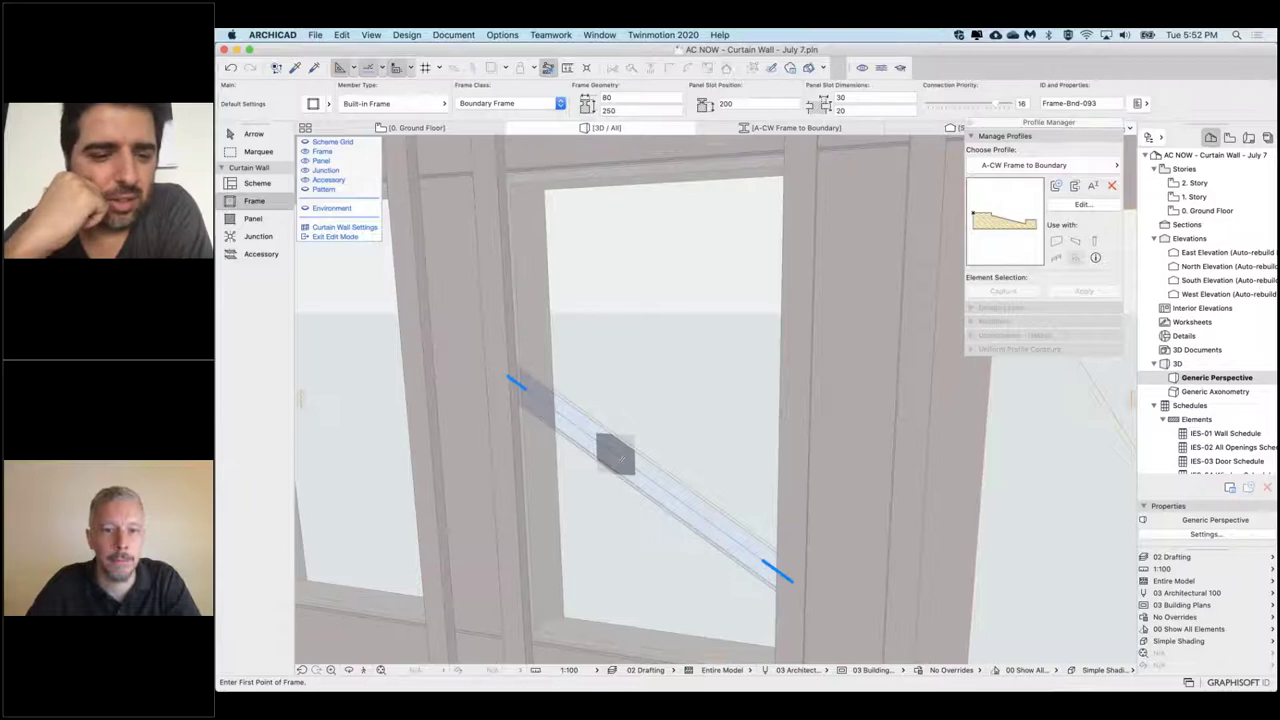
scroll(620, 458, "down", 8)
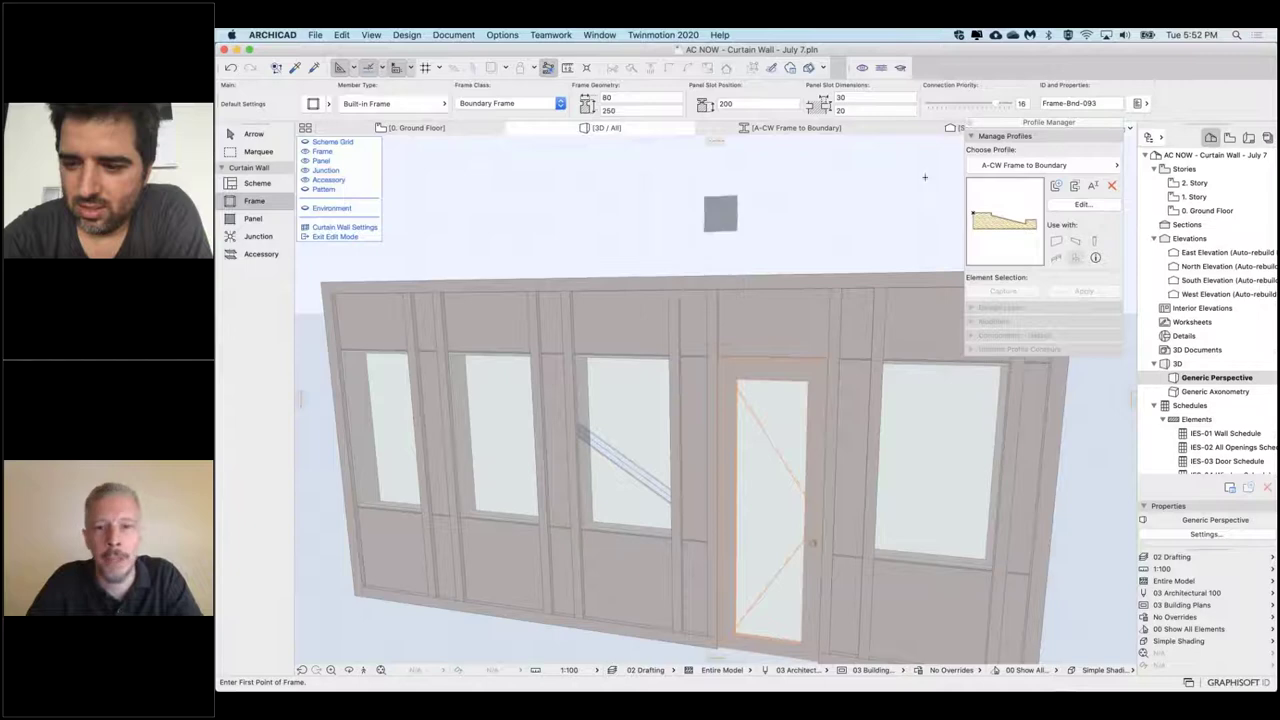
scroll(659, 376, "down", 4)
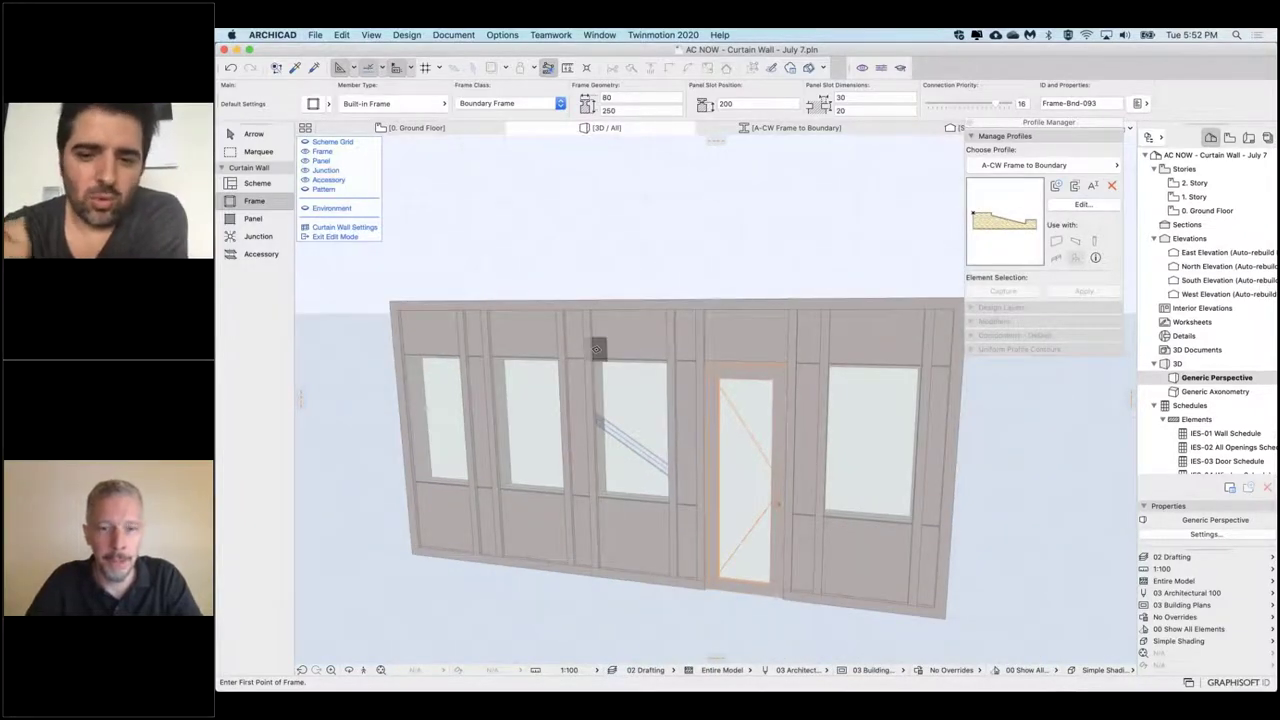
middle_click_drag(596, 349, 566, 346)
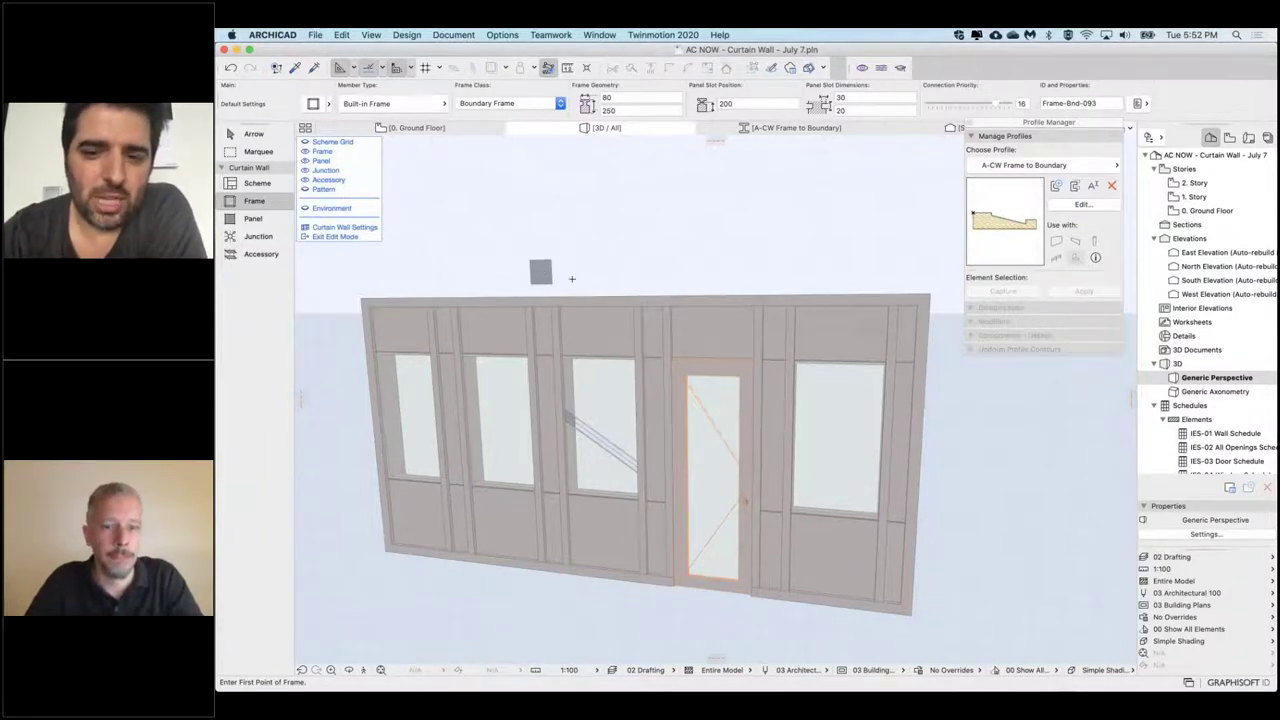
Step: Leave the curtain wall's edit mode and deselect the curtain wall
middle_click_drag(640, 400, 662, 438, "shift")
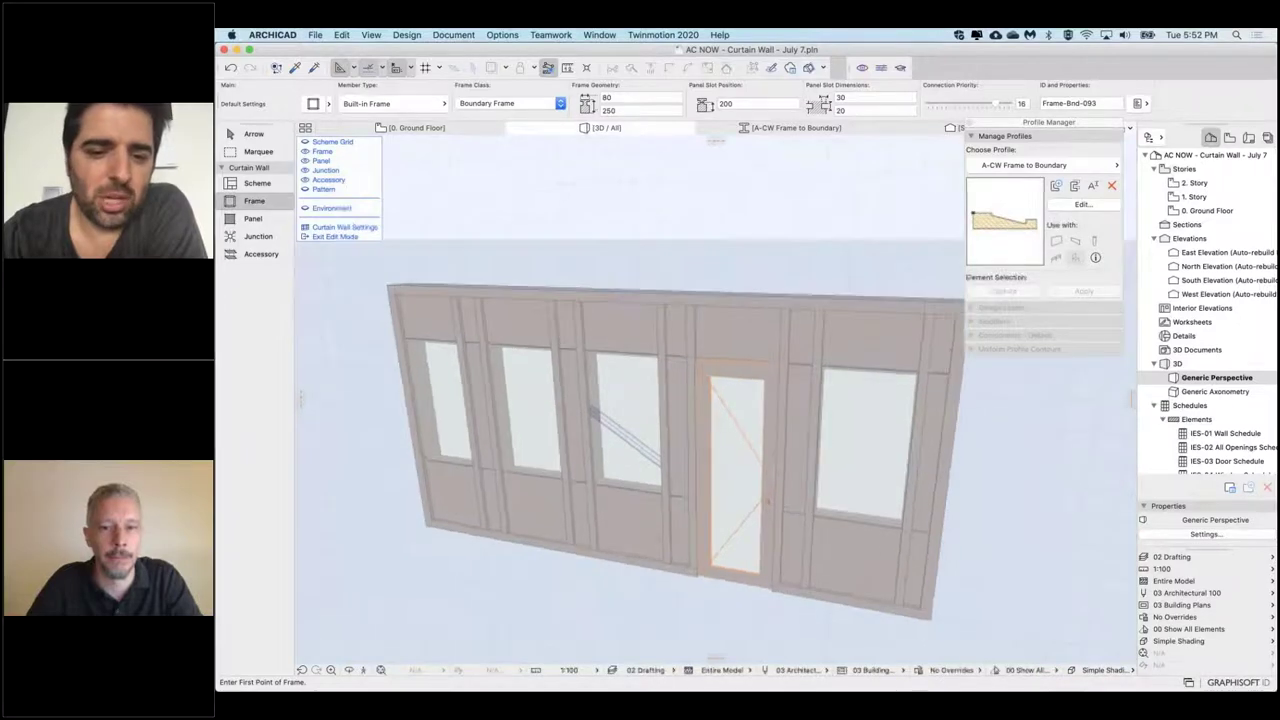
middle_click_drag(602, 308, 587, 313, "shift")
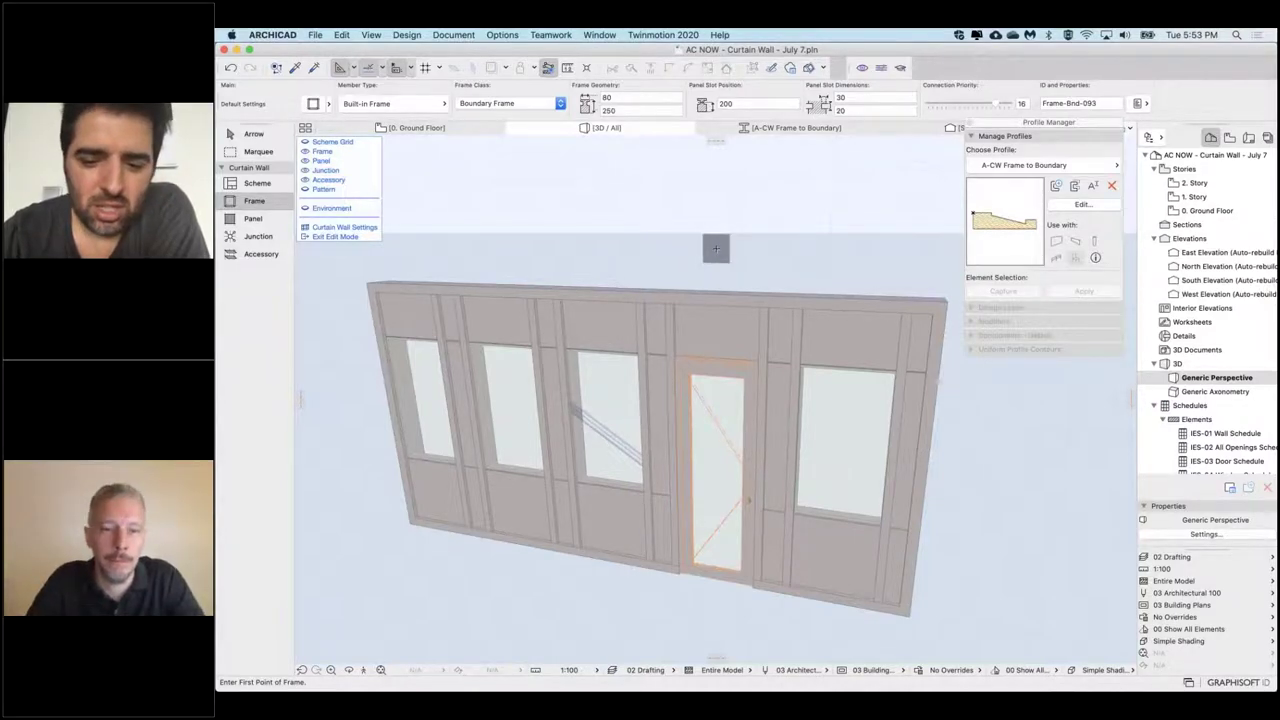
scroll(716, 248, "down", 5)
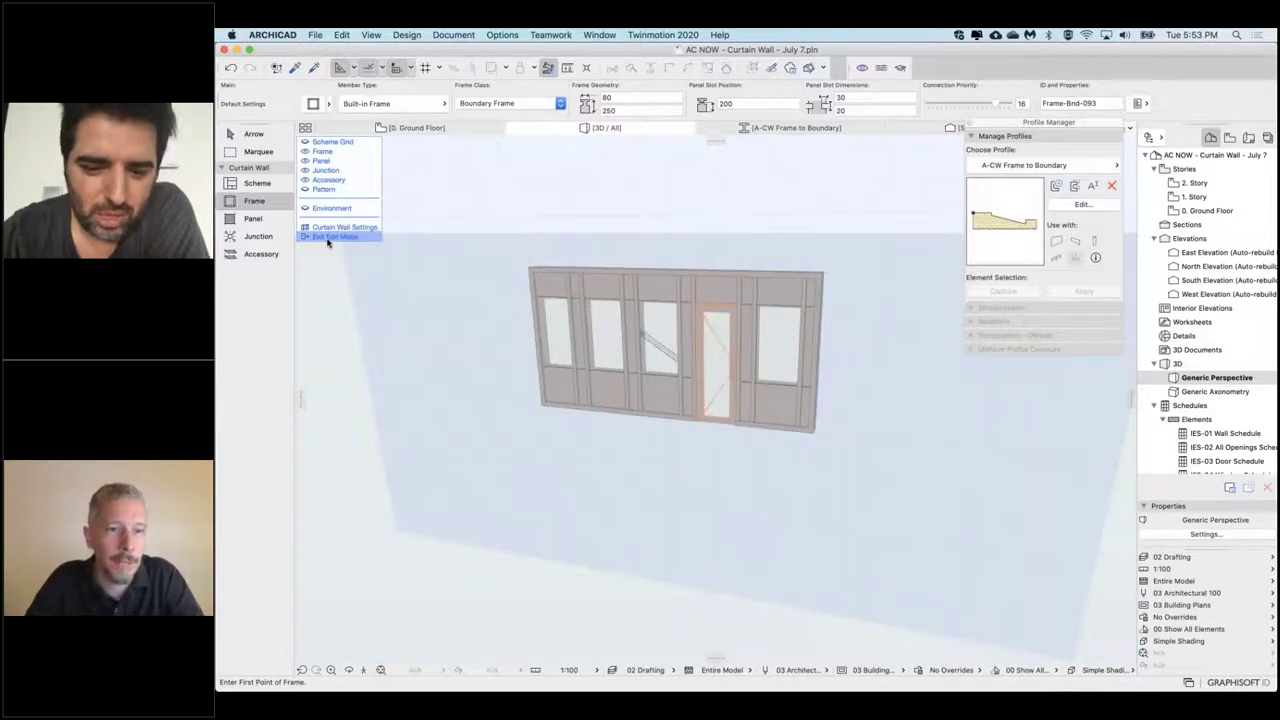
left_click(330, 237)
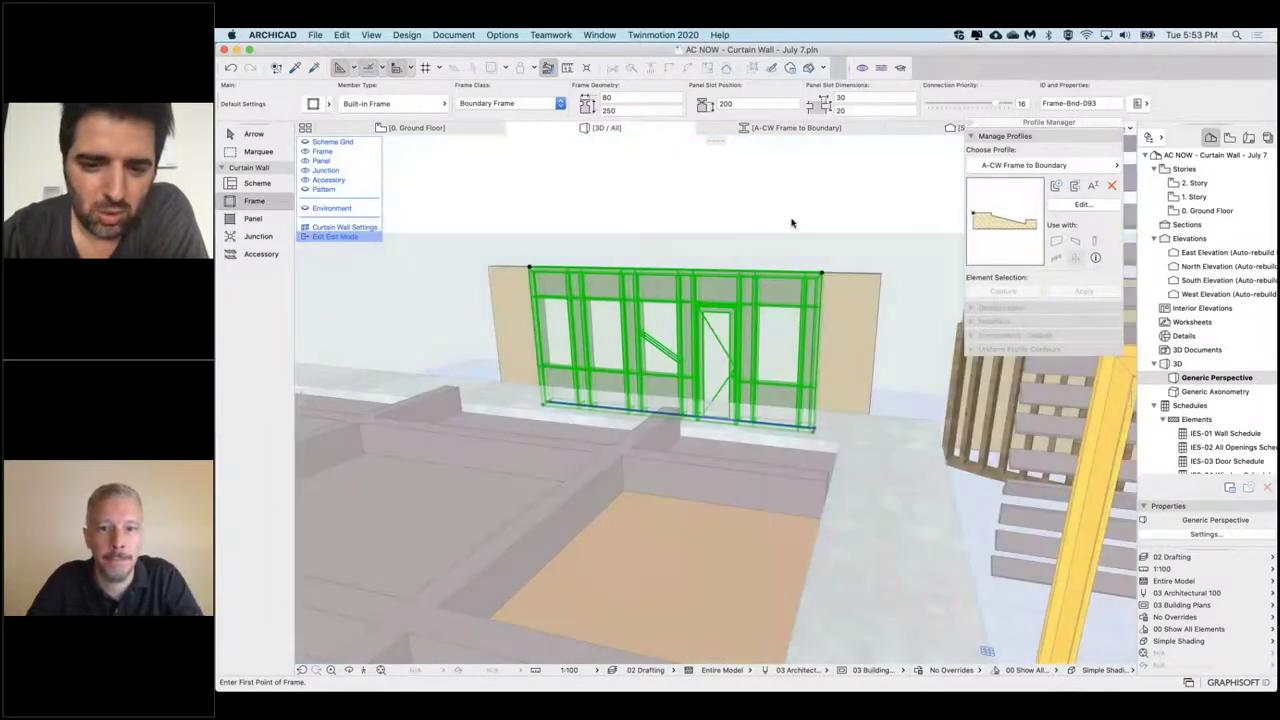
key("Escape")
scroll(705, 290, "up", 5)
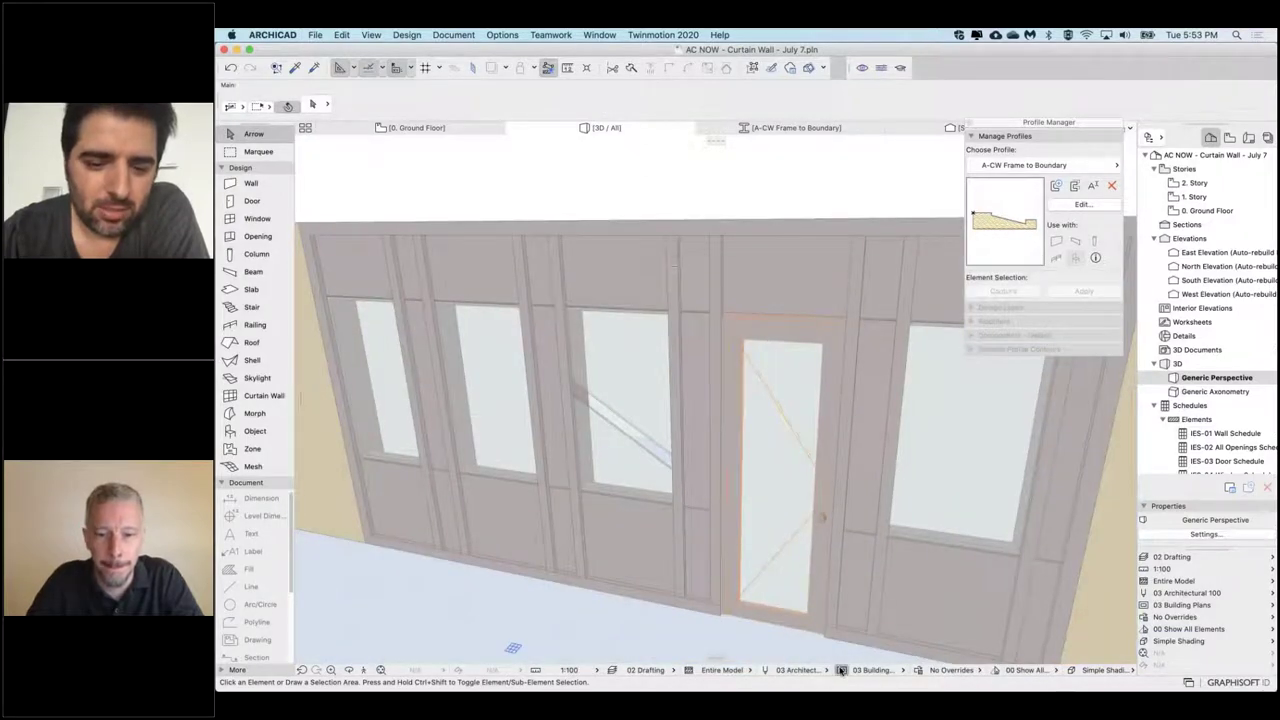
Step: Hide the curtain wall frames in the 03 Building Plans model view options
left_click_drag(218, 122, 1100, 72)
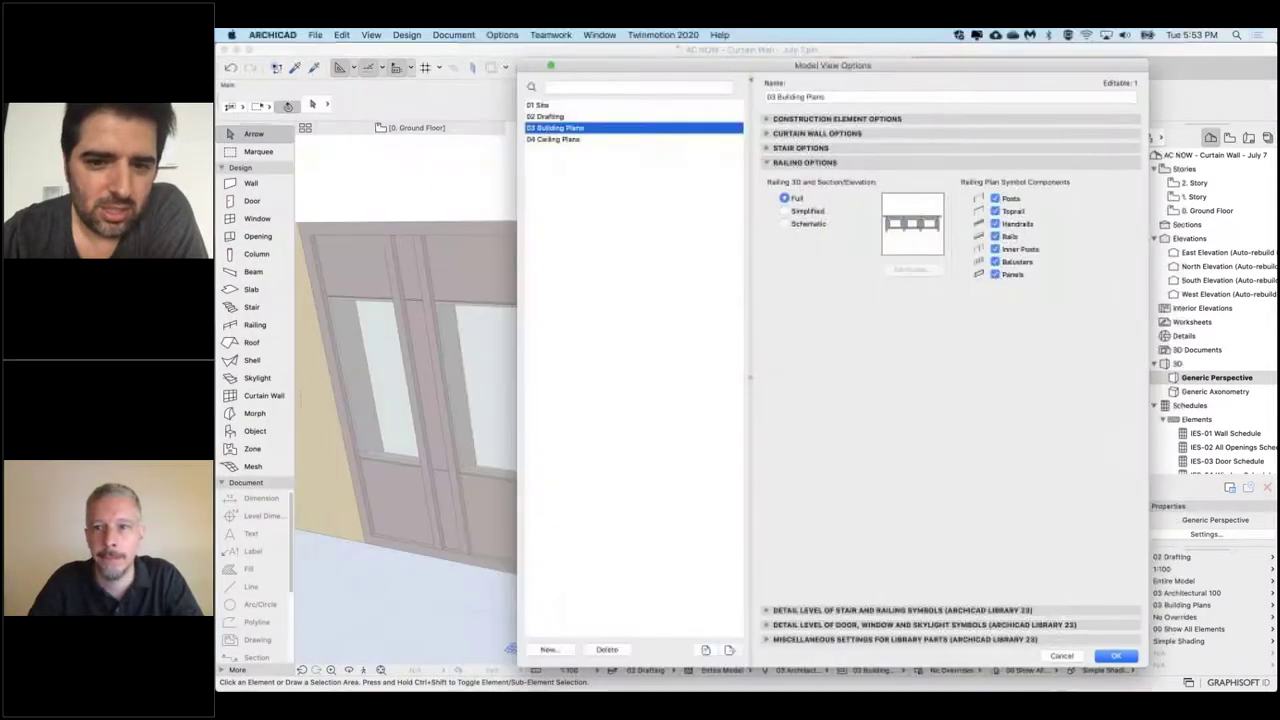
left_click_drag(860, 222, 1032, 528)
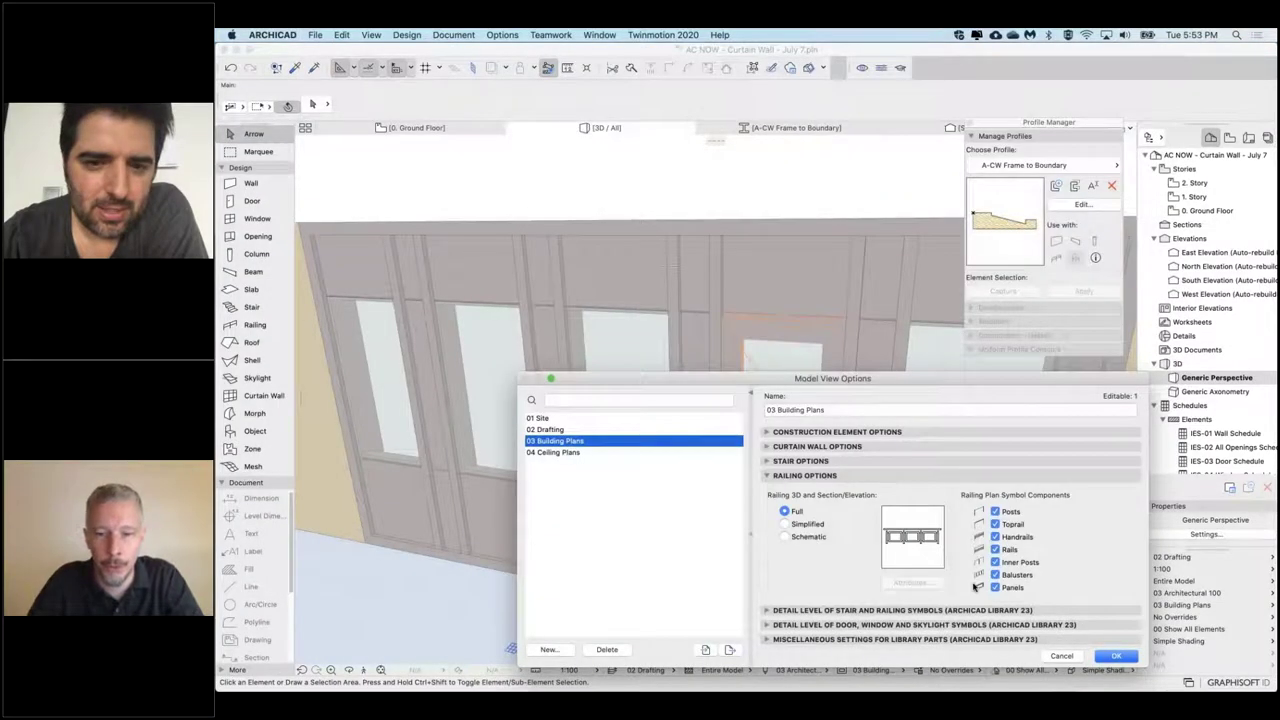
left_click(798, 447)
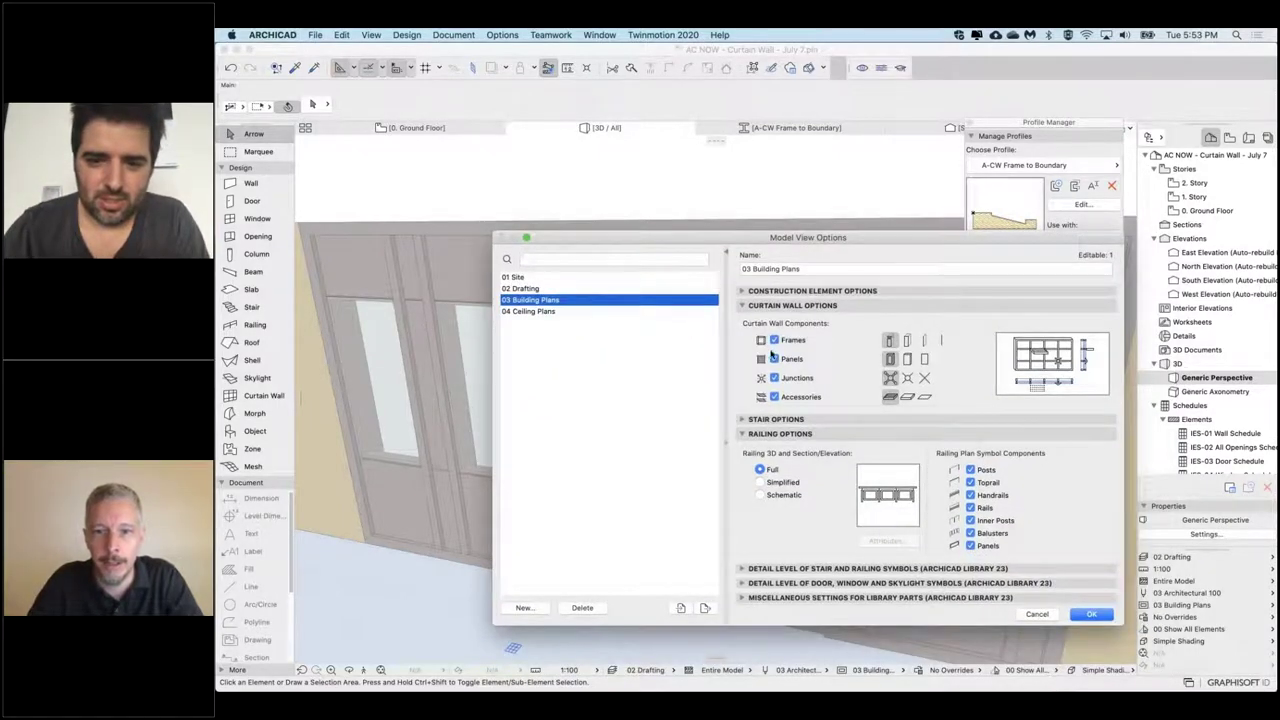
left_click(774, 340)
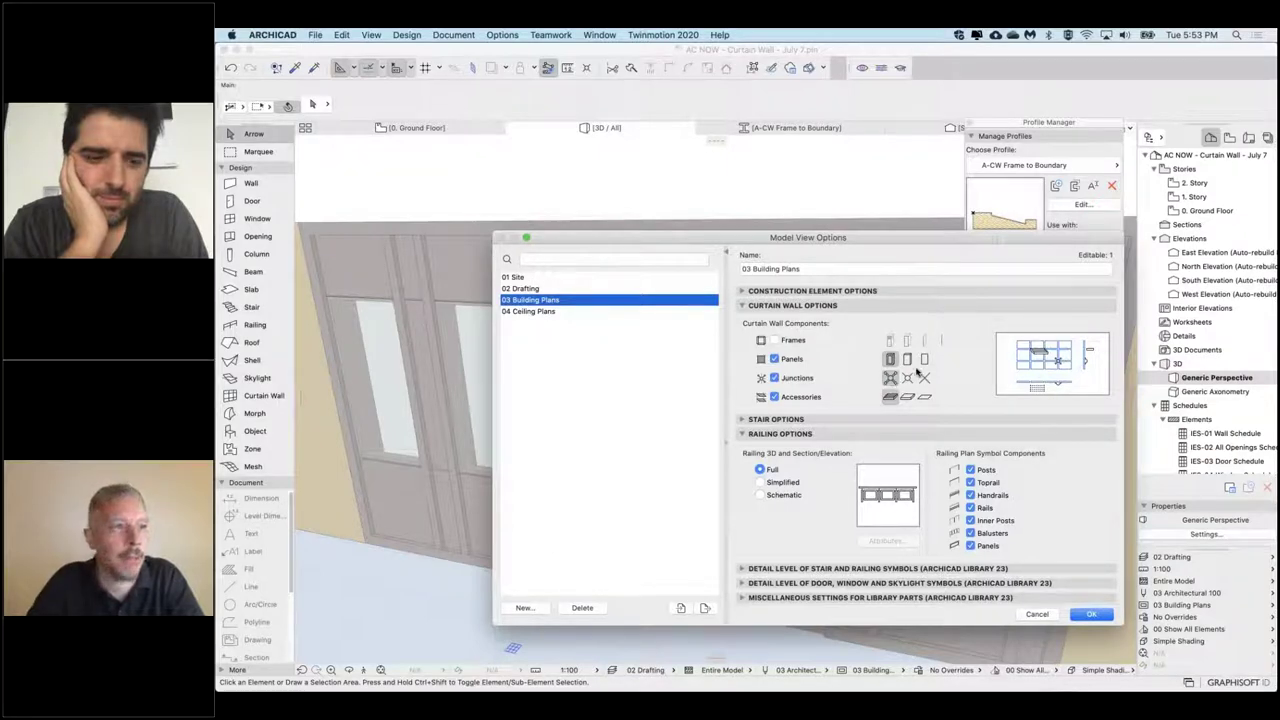
left_click(1091, 615)
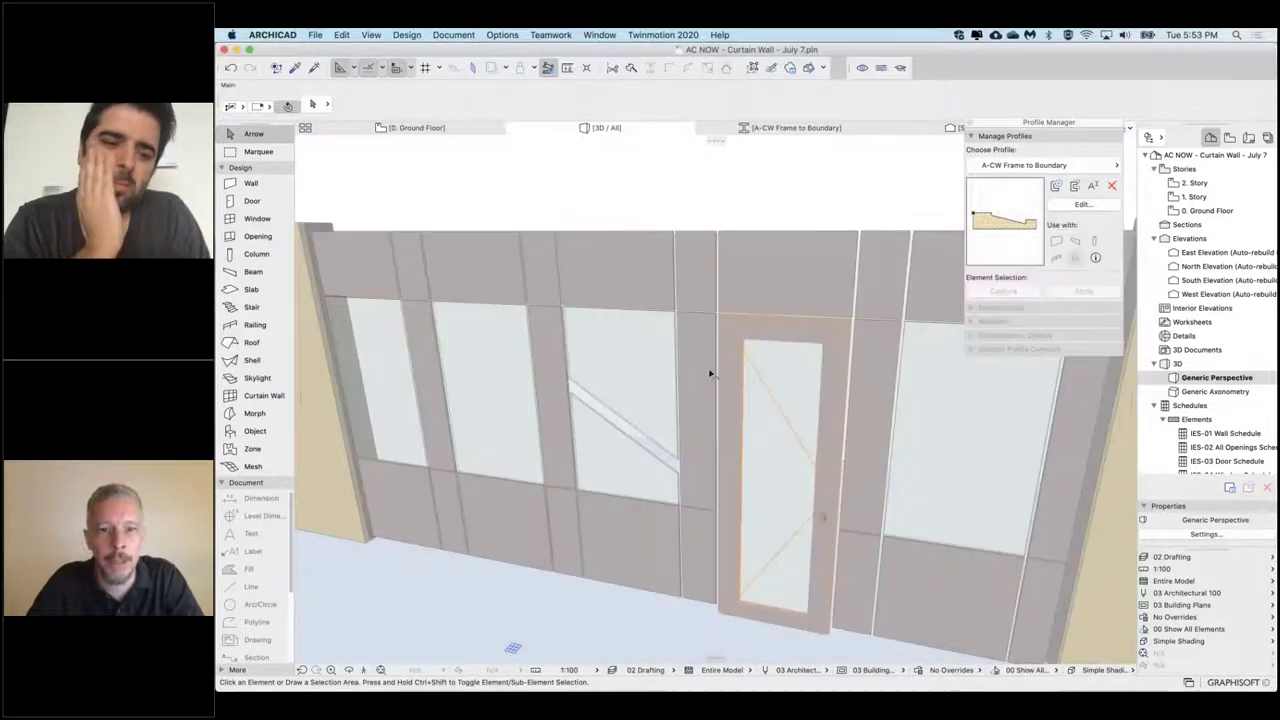
Step: Show the curtain wall frames again in the model view options, using the third frame representation, and inspect the wall
left_click(842, 670)
left_click(776, 340)
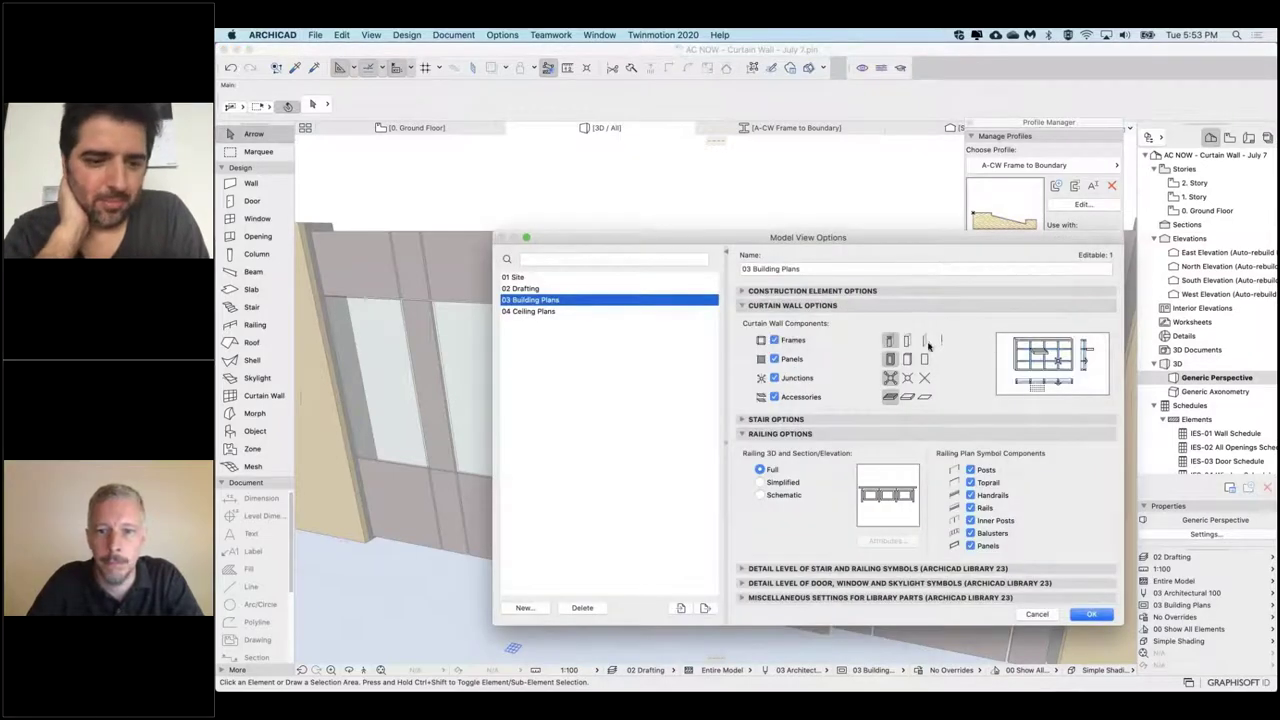
left_click(925, 341)
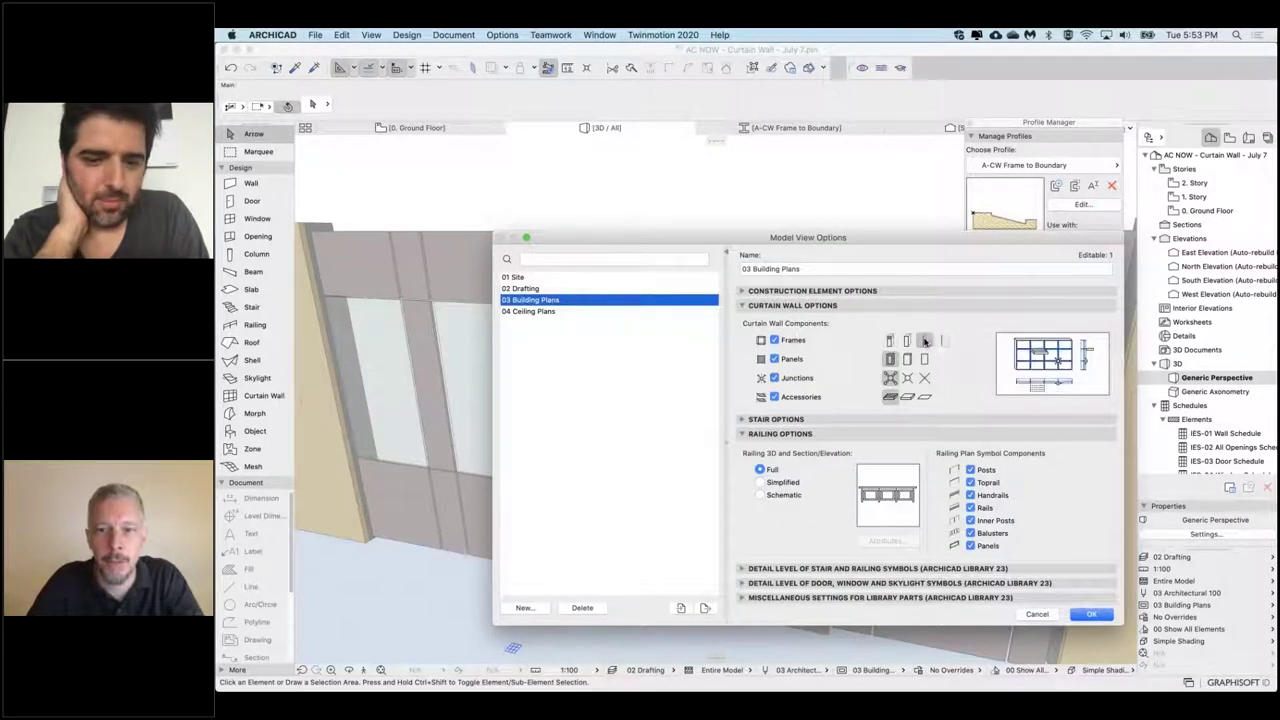
left_click(1091, 614)
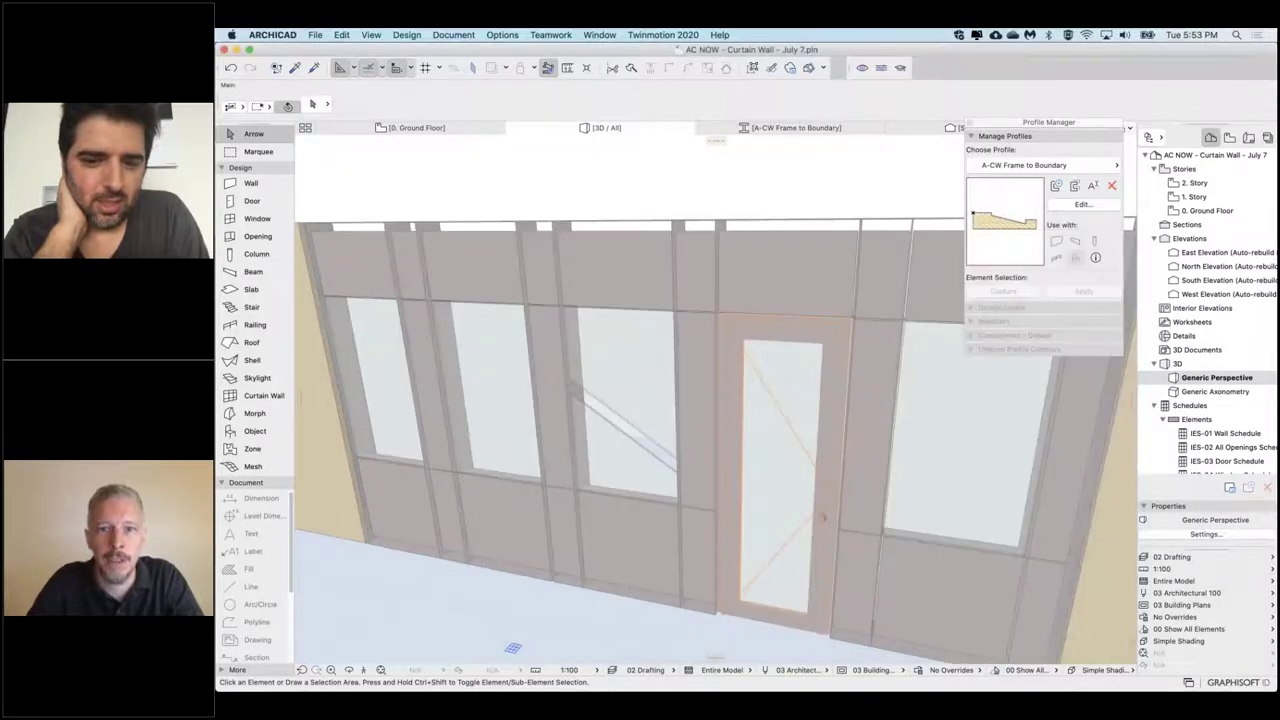
middle_click_drag(716, 400, 665, 440, "shift")
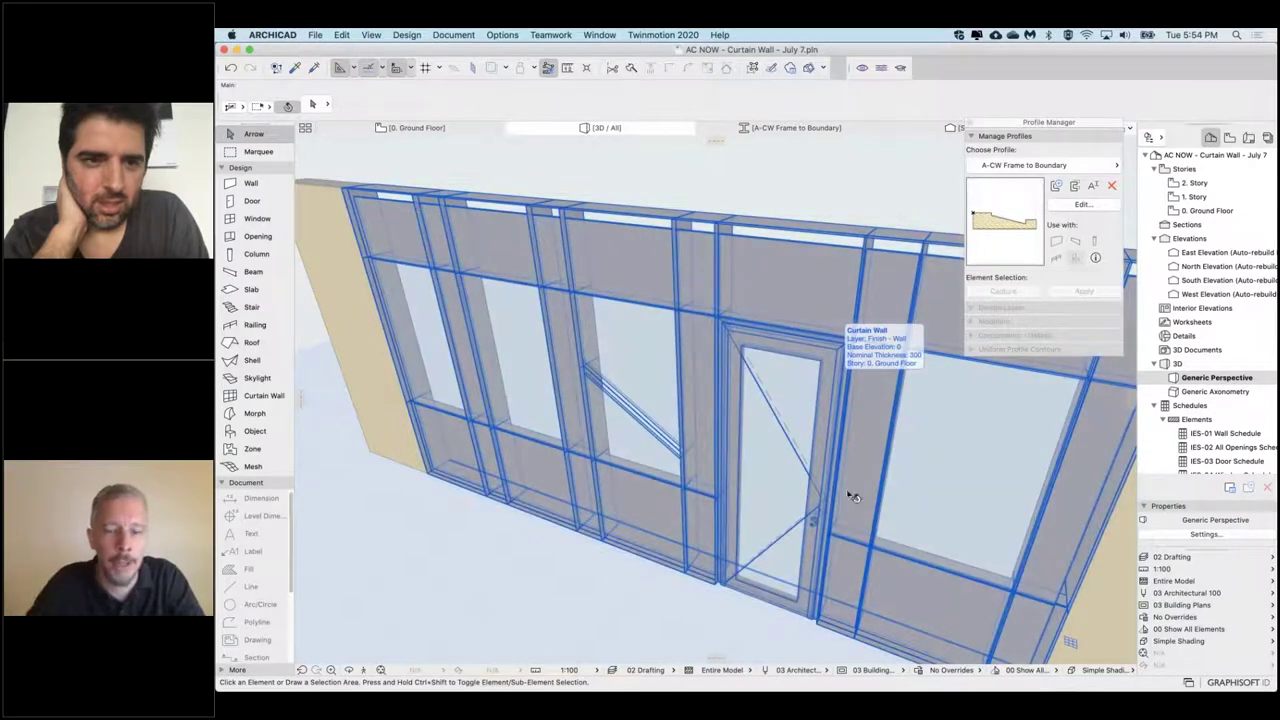
left_click(1070, 642)
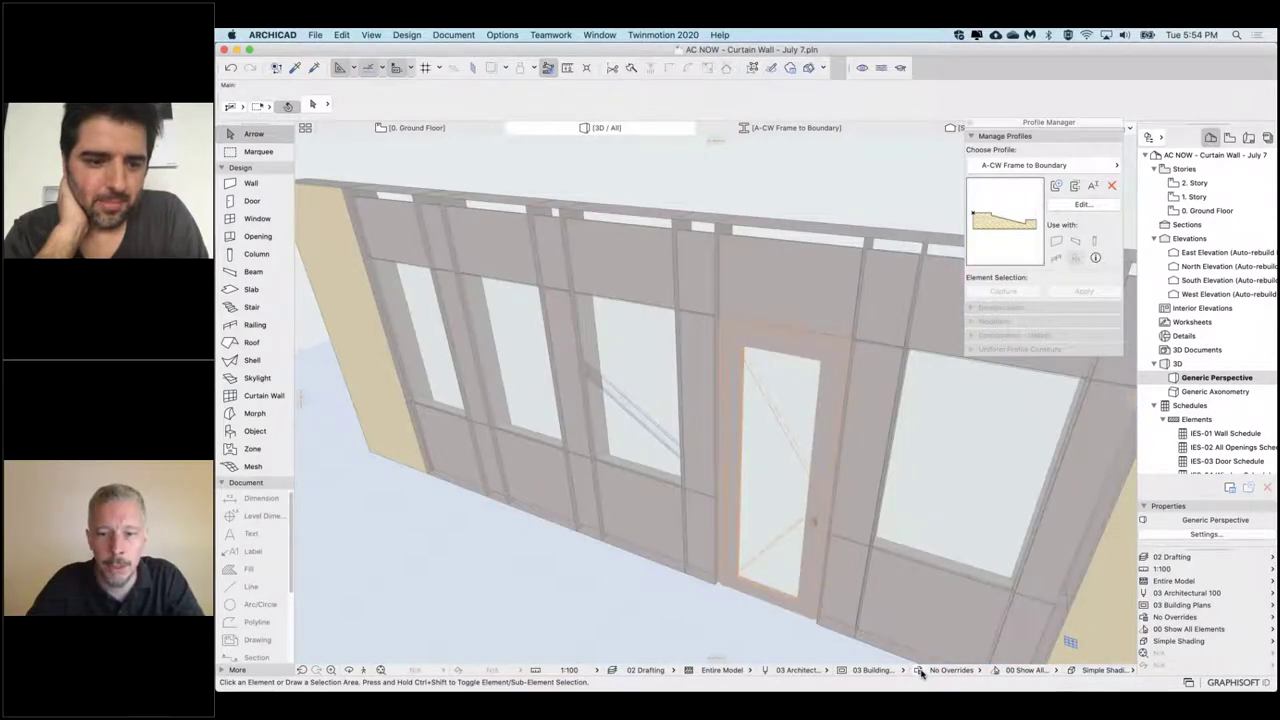
Step: Return the curtain wall frames to the first, full representation and set the panels to the third representation in the model view options
left_click(842, 672)
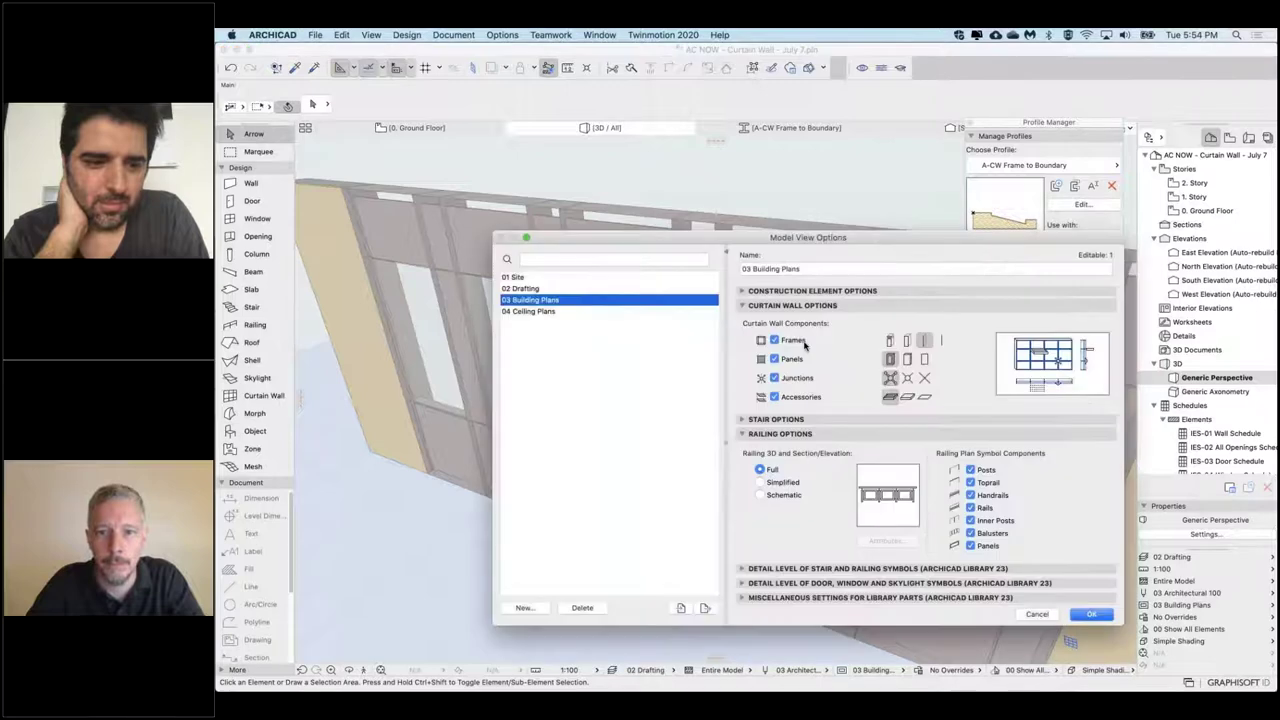
left_click(889, 340)
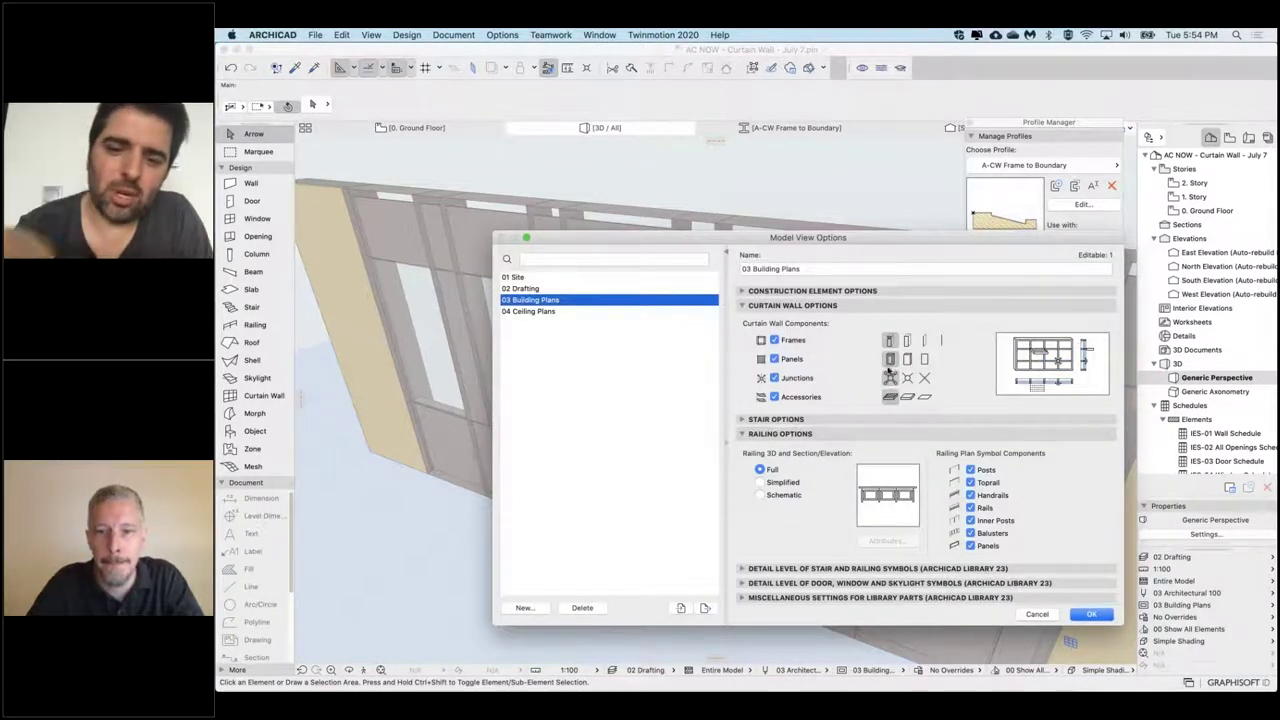
left_click(909, 359)
left_click(927, 360)
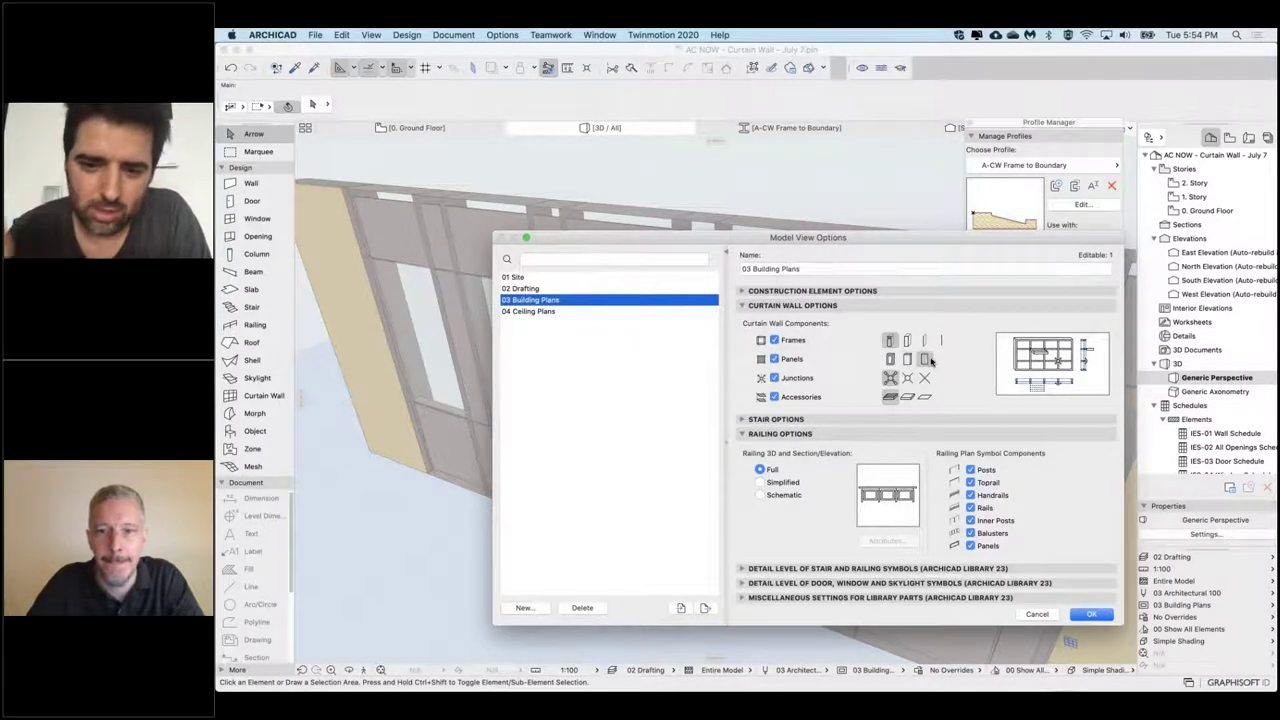
left_click(1093, 614)
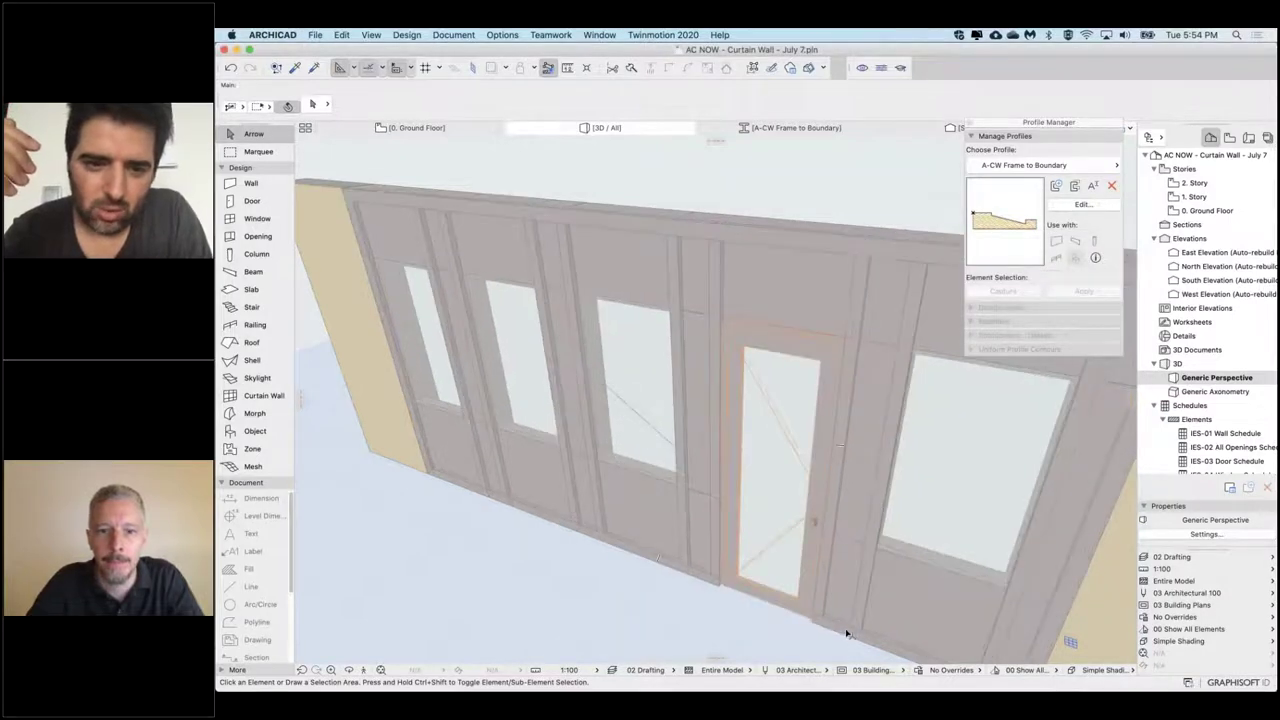
middle_click_drag(847, 633, 846, 675, "shift")
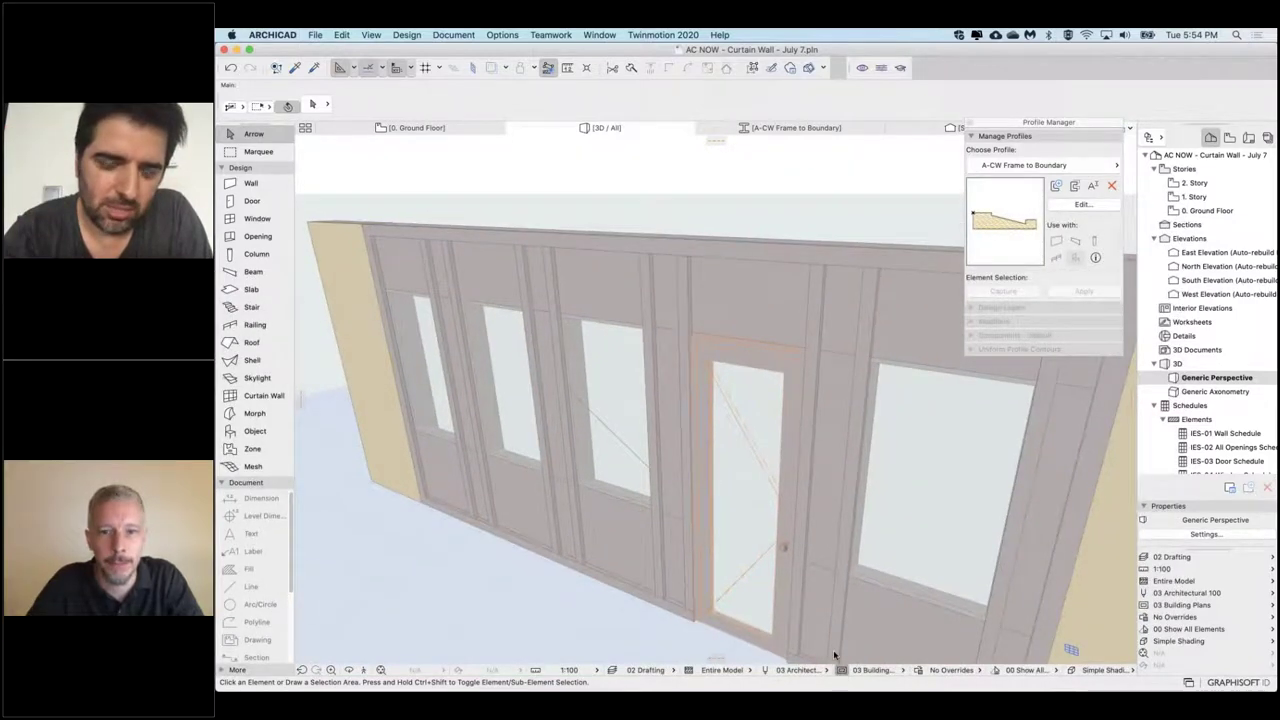
Step: Set the curtain wall frames to the second representation in the model view options, with panels on the third
left_click(843, 672)
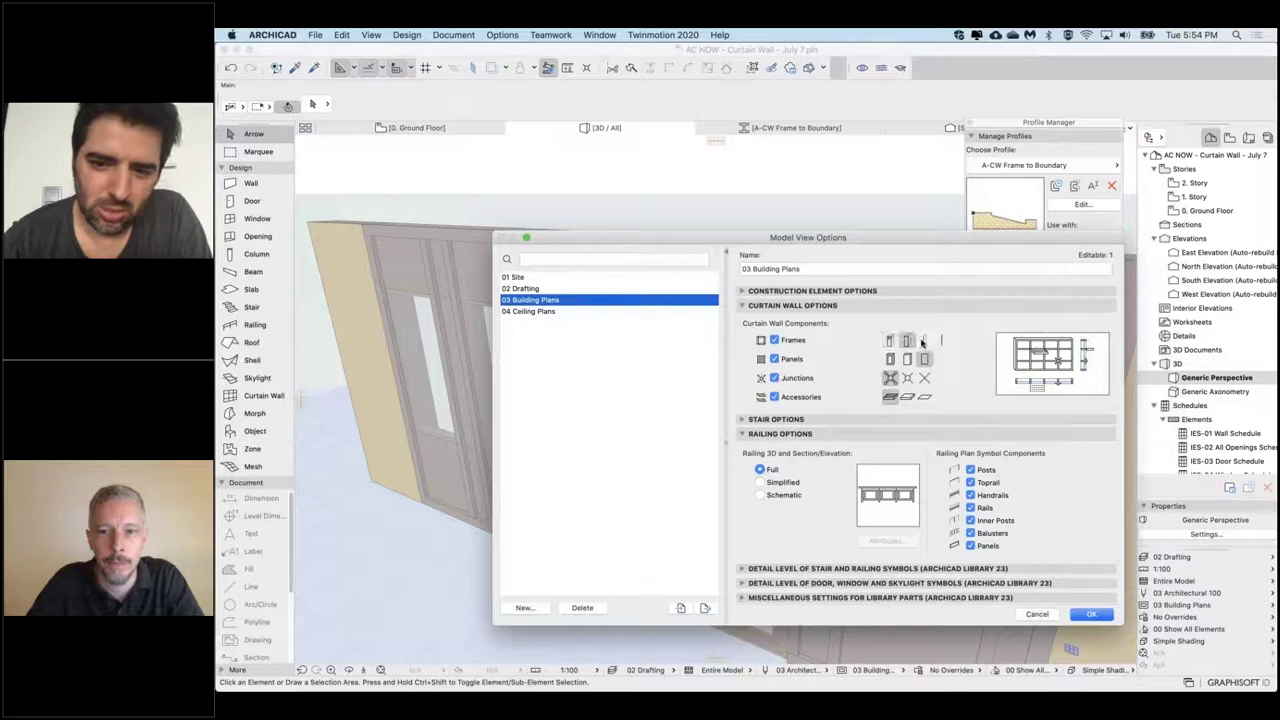
left_click(923, 341)
left_click(906, 341)
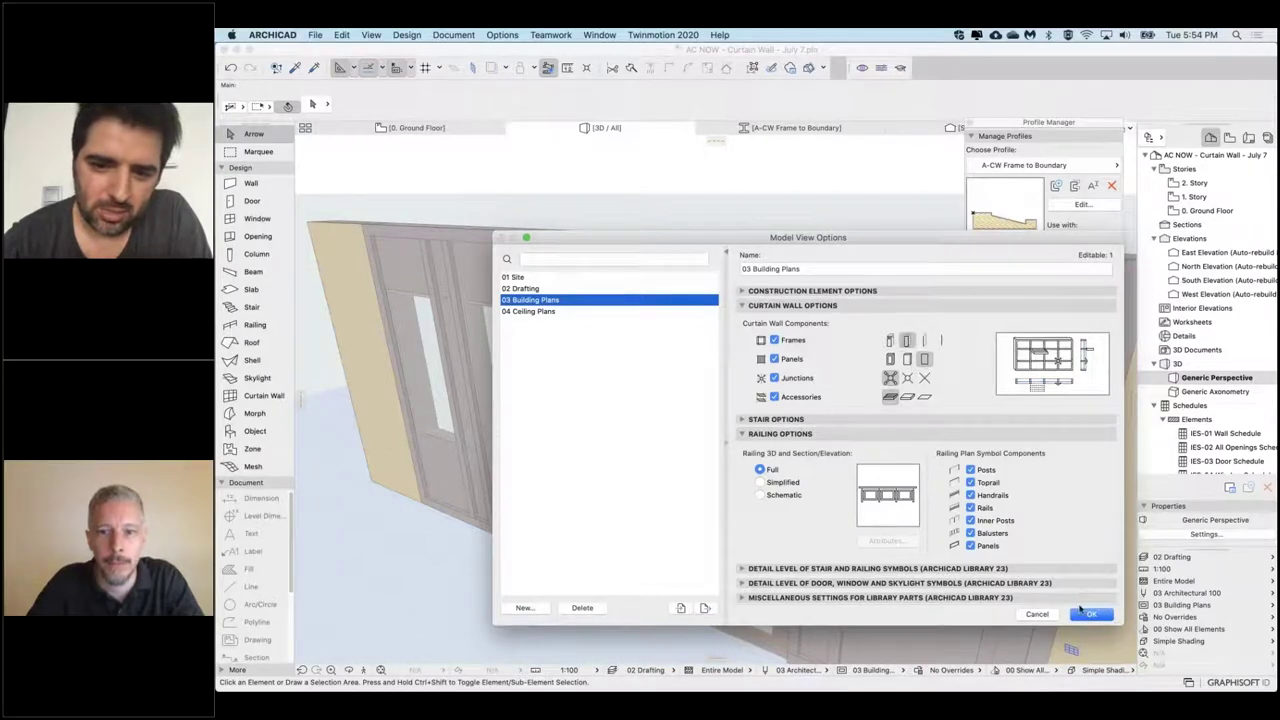
left_click(1091, 614)
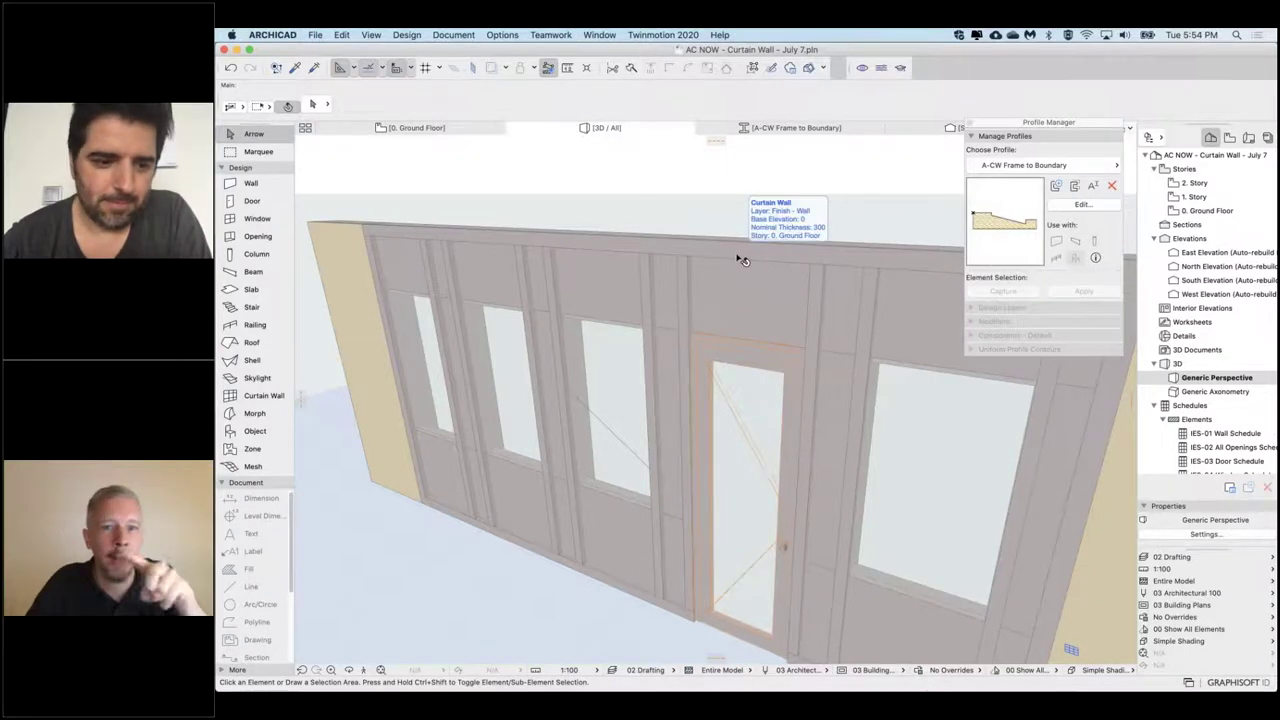
Step: Set the curtain wall panels to the second representation and the frames to the third in the model view options
left_click(841, 670)
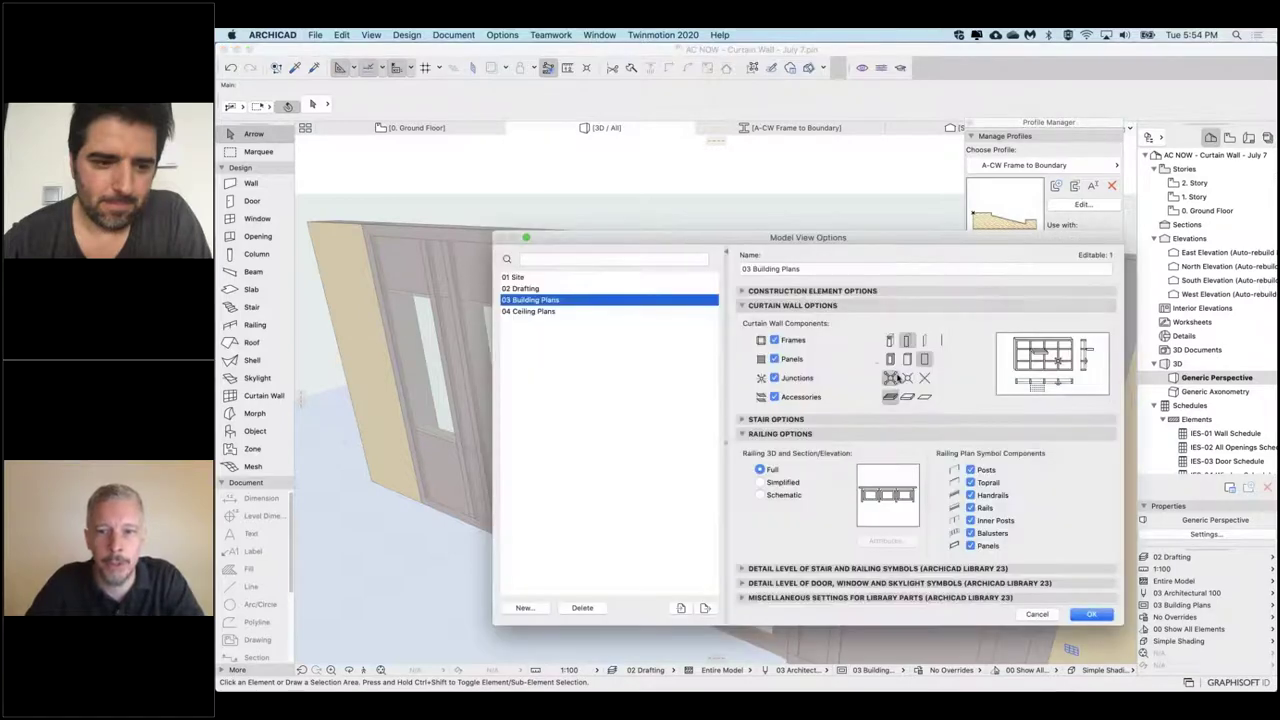
left_click(908, 361)
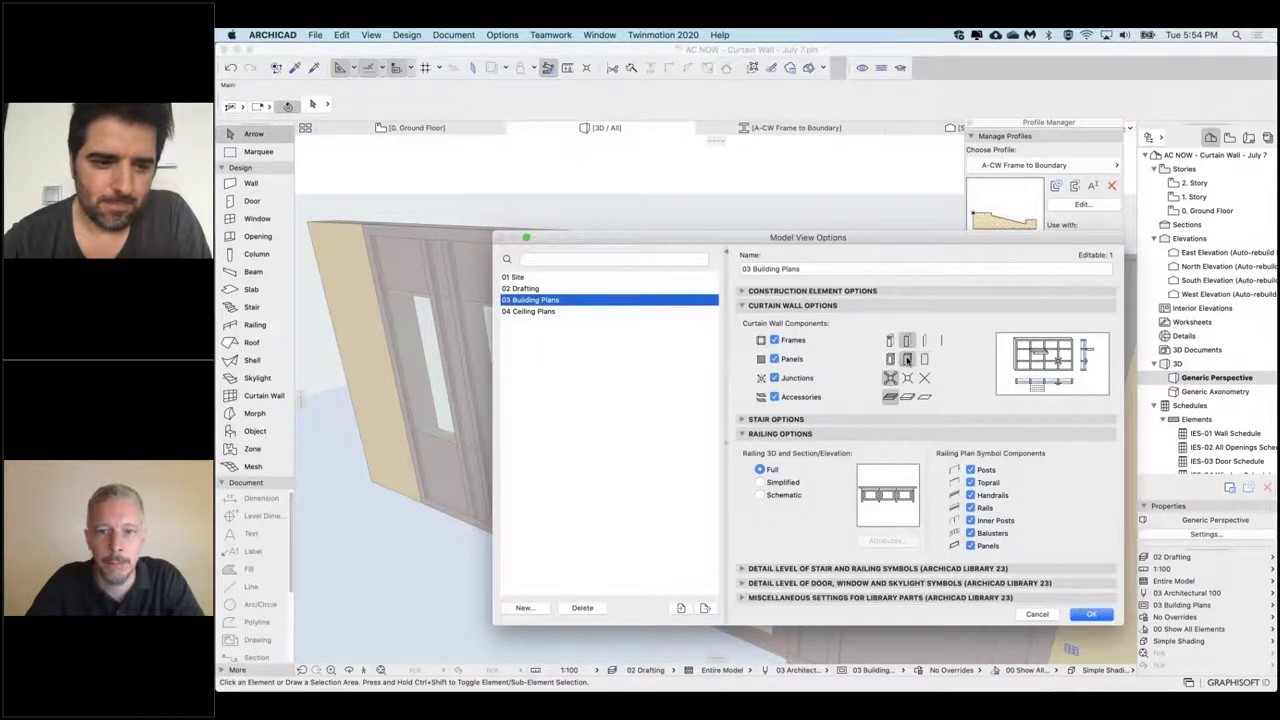
left_click(924, 340)
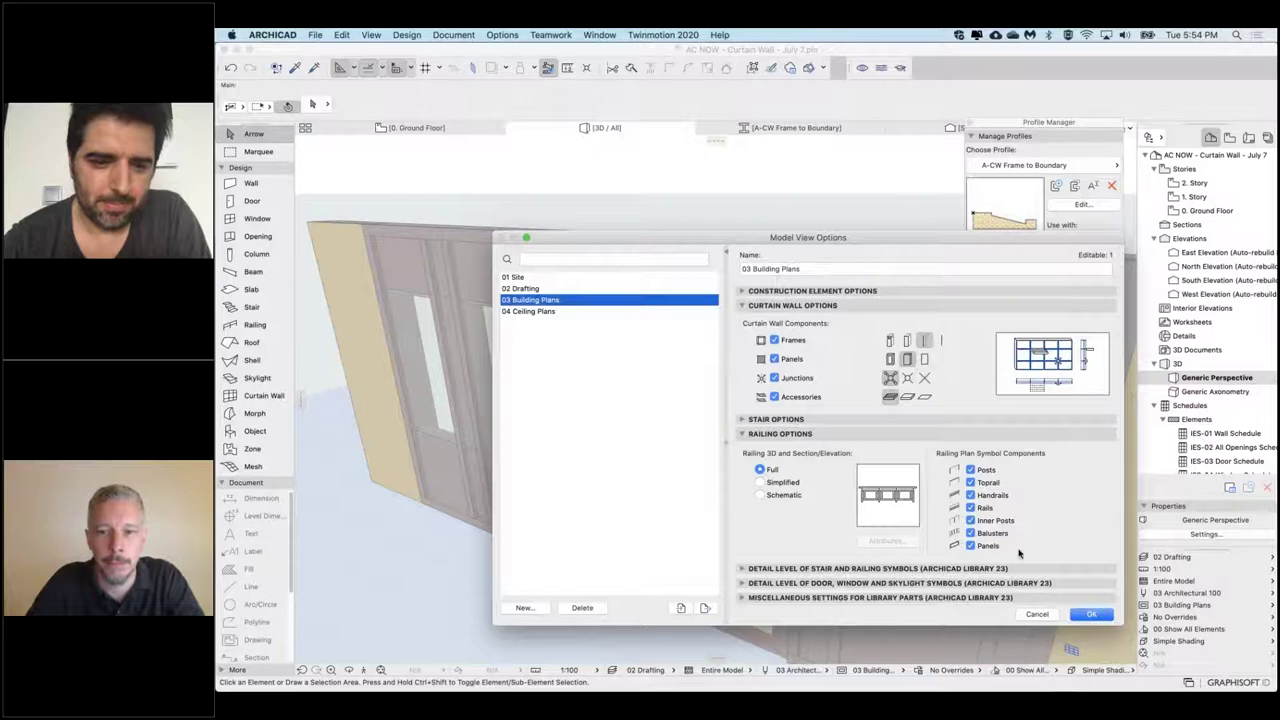
left_click(1092, 614)
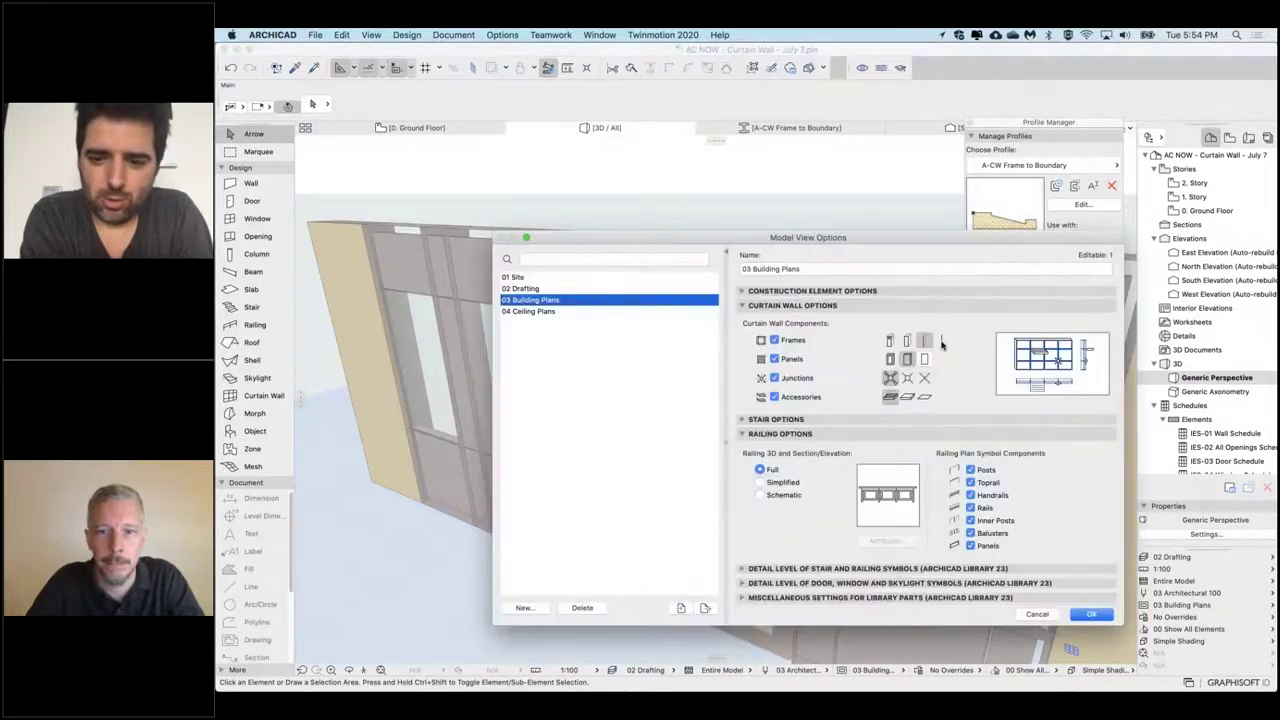
Step: Restore both frames and panels of the curtain wall to the first, full representation in the model view options
left_click(941, 343)
left_click(892, 358)
left_click(890, 342)
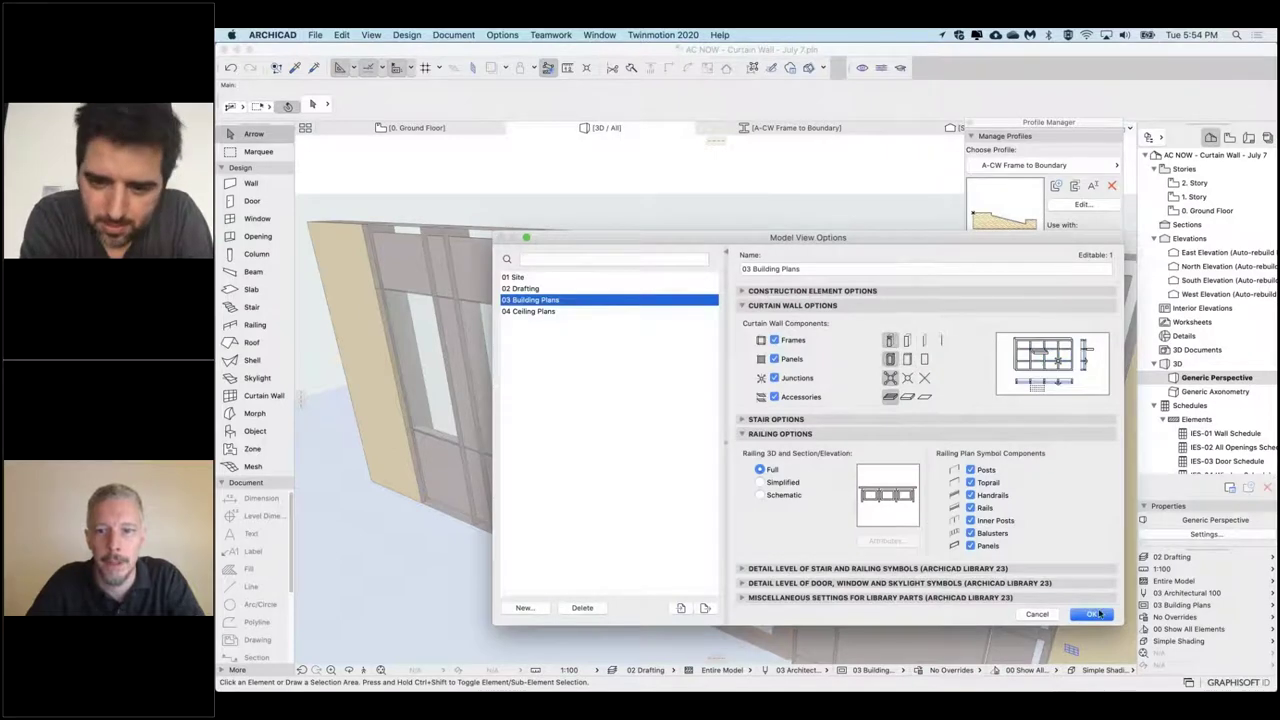
left_click(1094, 615)
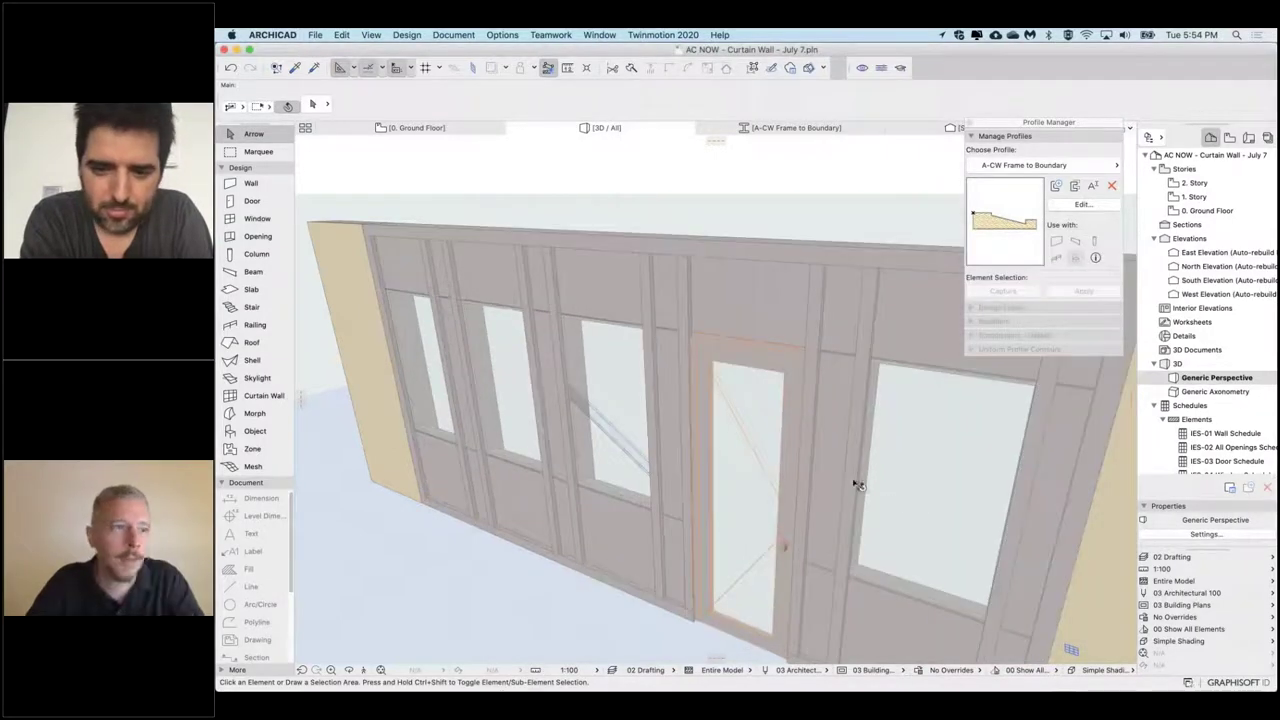
Step: Create a curtain wall filling the long sloped face of the orange hipped shape, picking that surface as the input plane
scroll(879, 476, "down", 5)
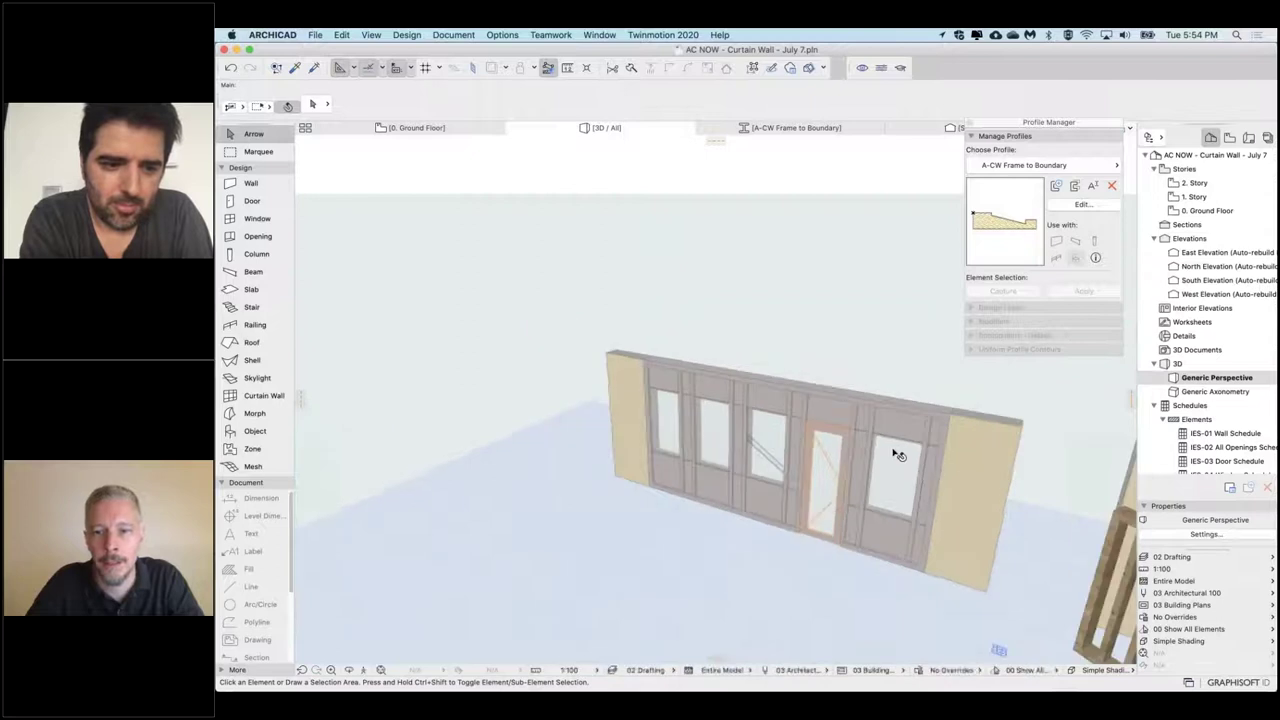
scroll(898, 455, "down", 3)
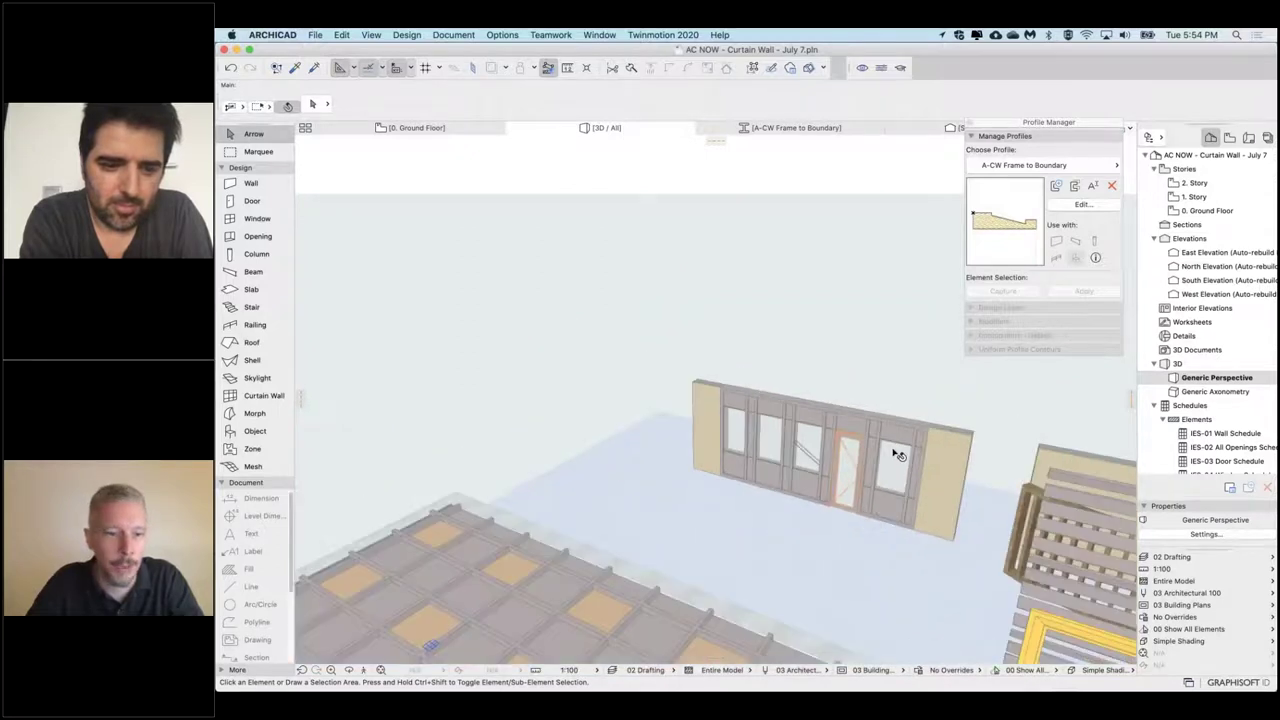
left_click(386, 672)
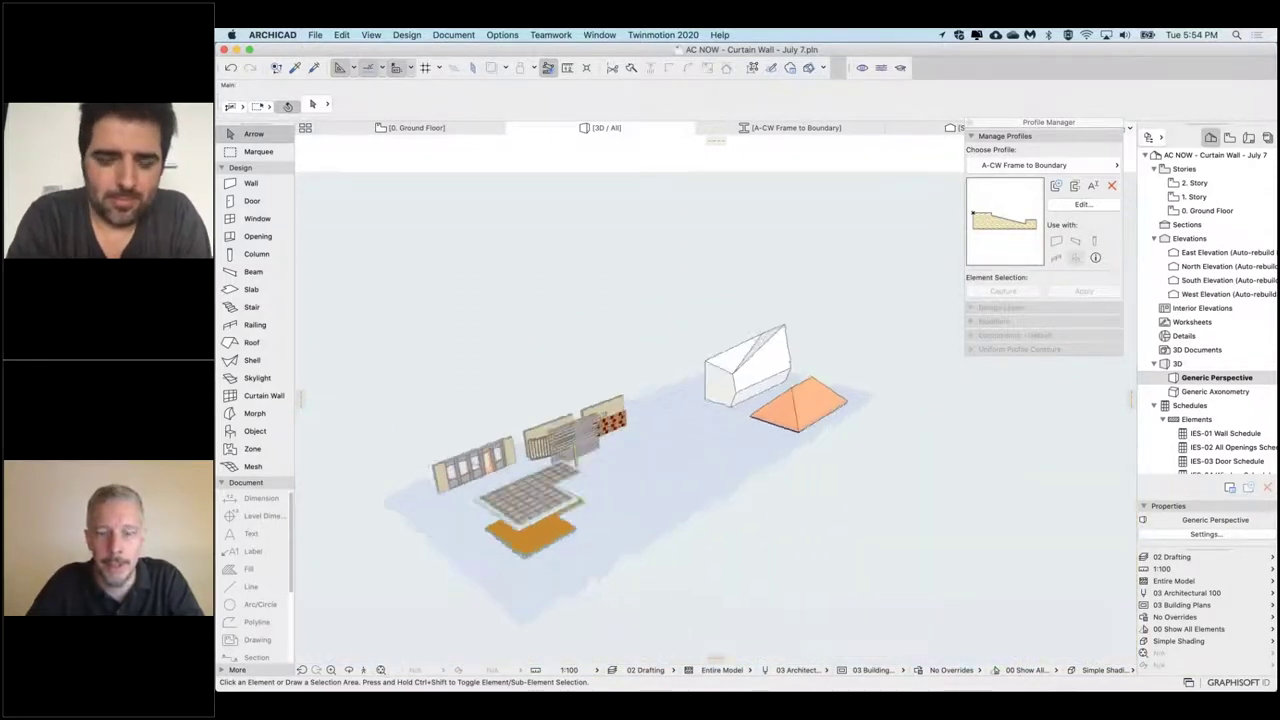
middle_click_drag(880, 410, 822, 372, "shift")
scroll(822, 372, "up", 6)
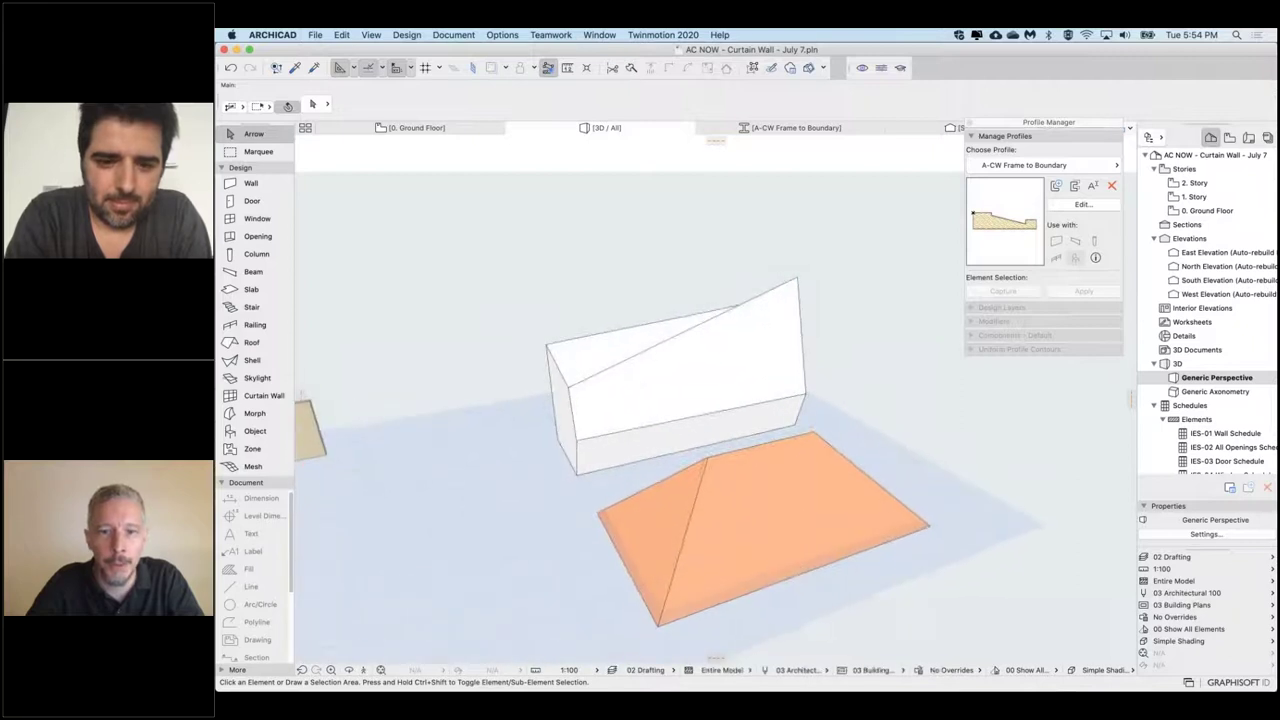
scroll(806, 500, "up", 3)
middle_click_drag(806, 500, 826, 459, "shift")
scroll(800, 440, "up", 2)
scroll(800, 440, "down", 1)
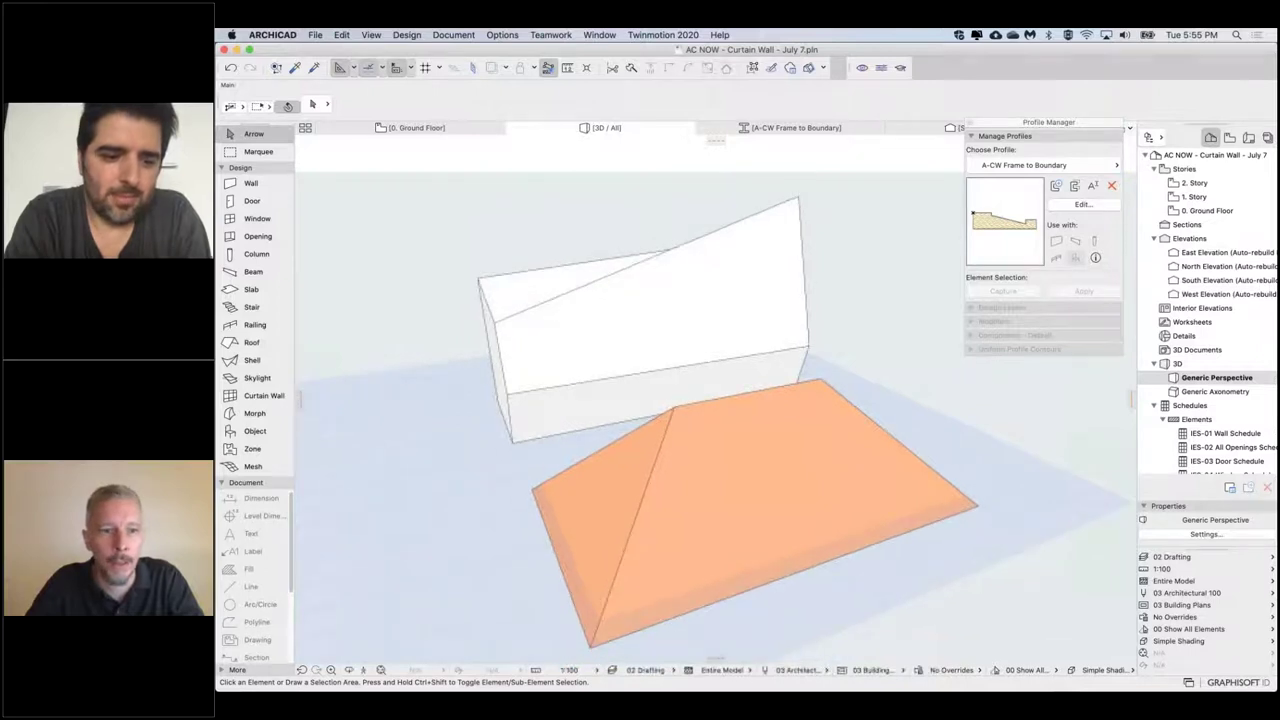
left_click(236, 398)
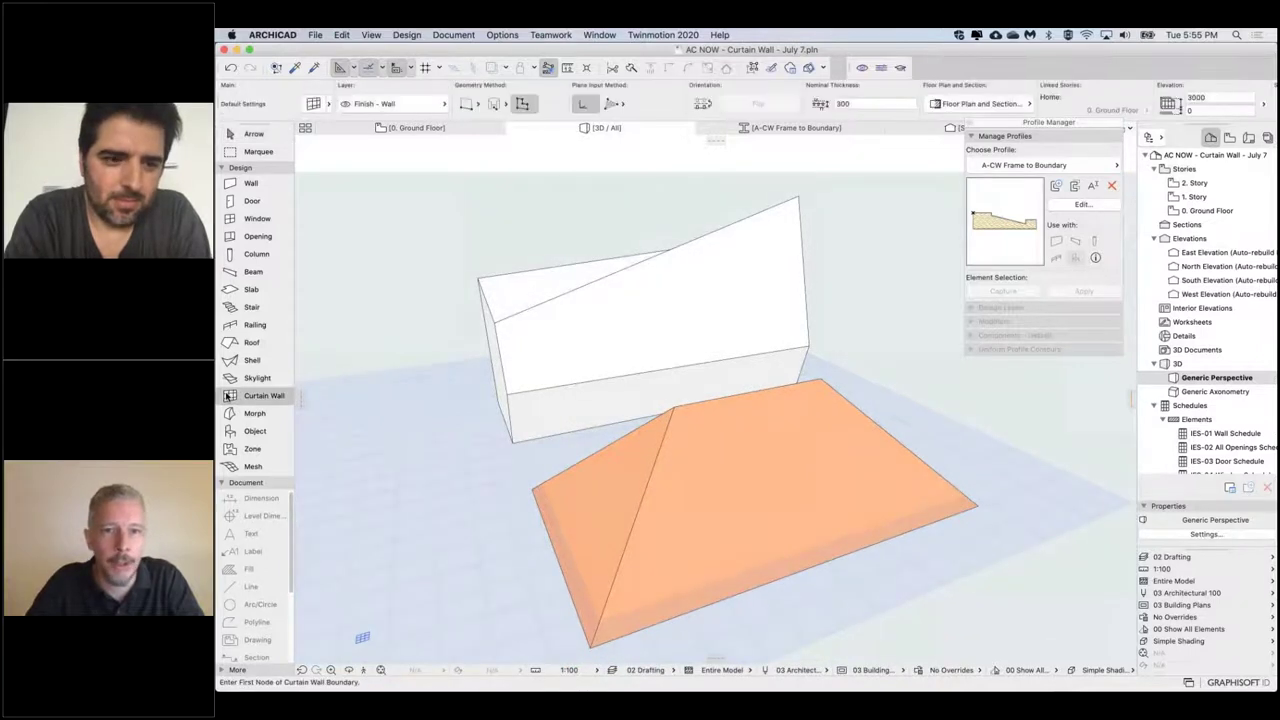
left_click(612, 103)
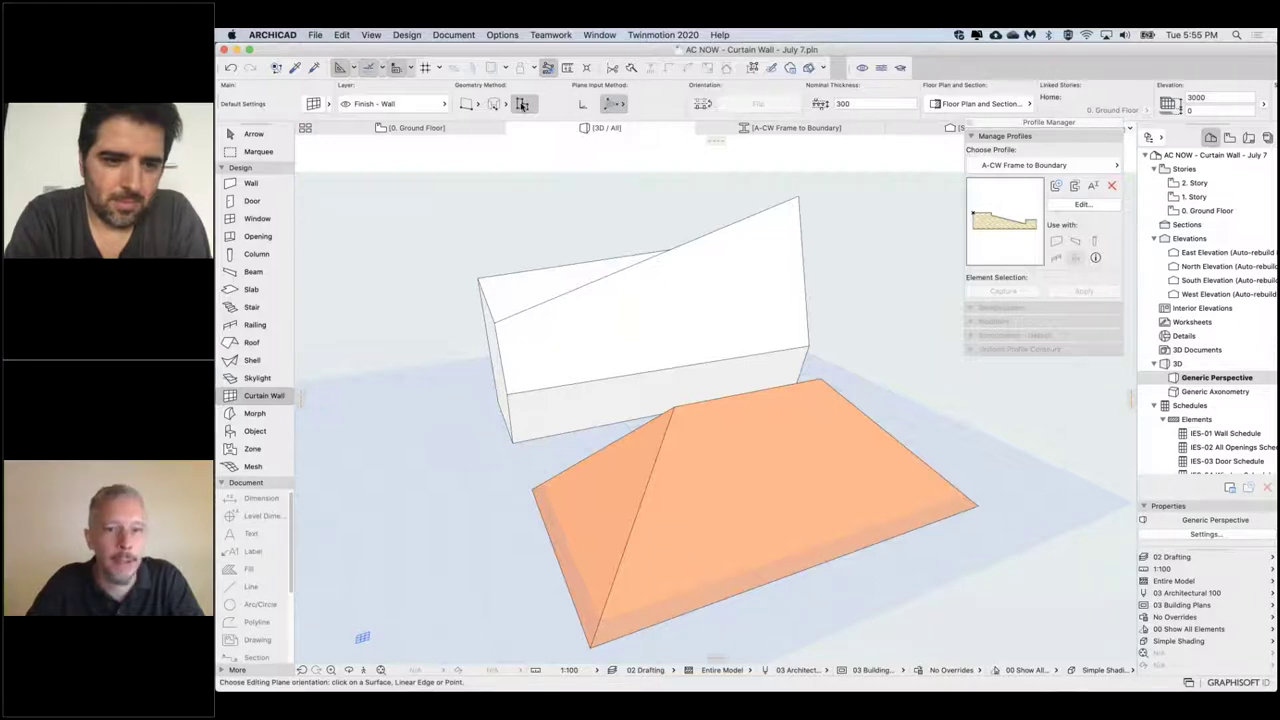
left_click(806, 439)
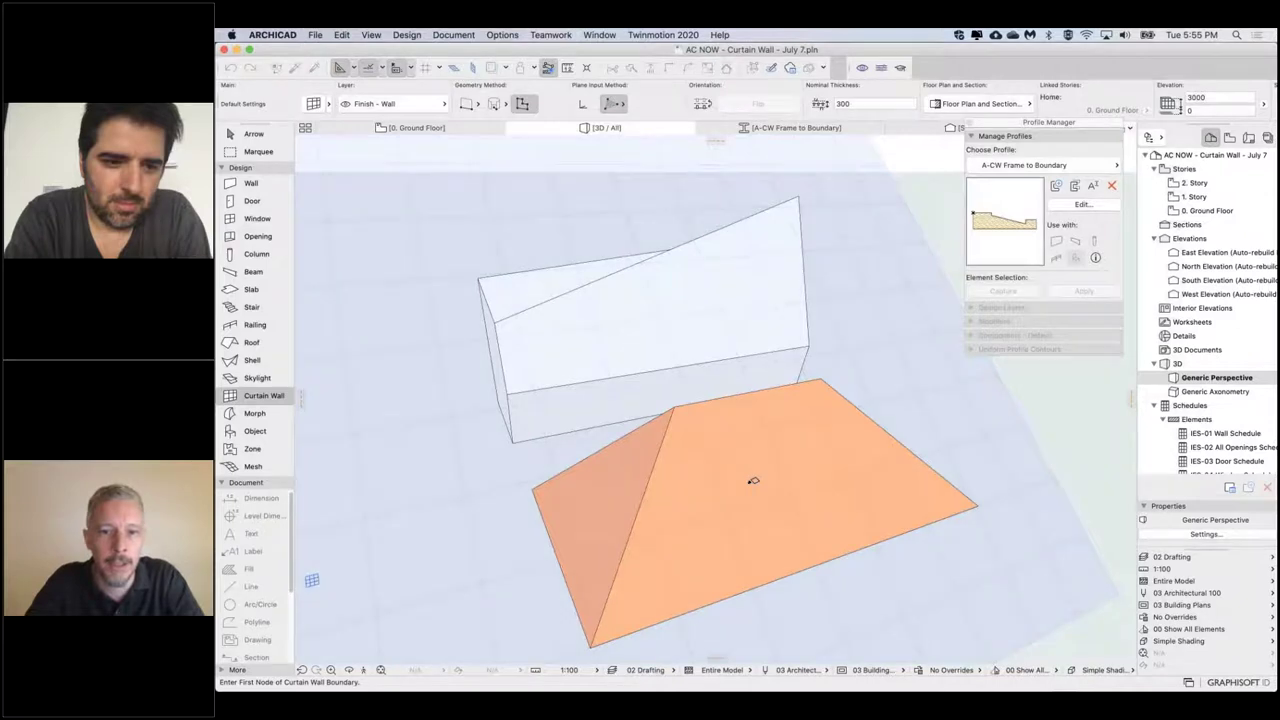
left_click(753, 481)
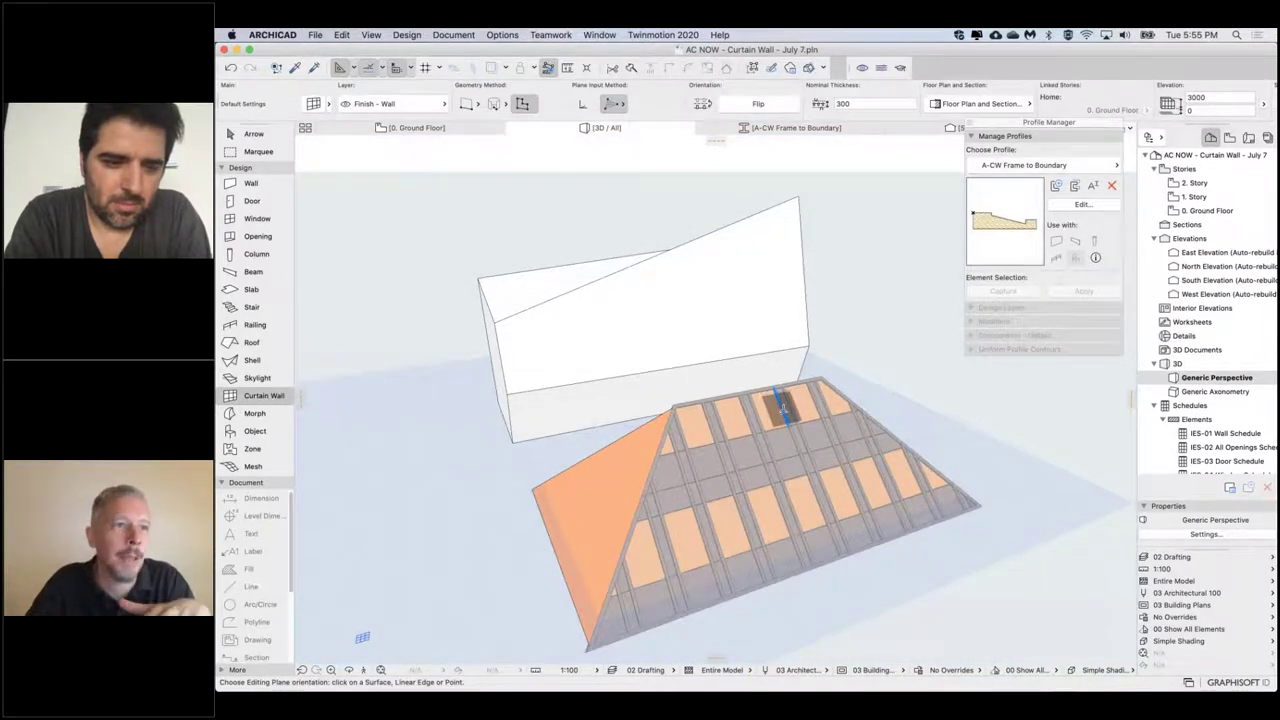
Step: Create a second curtain wall filling the large slanted face of the white block, using that face as the input plane
left_click(651, 310)
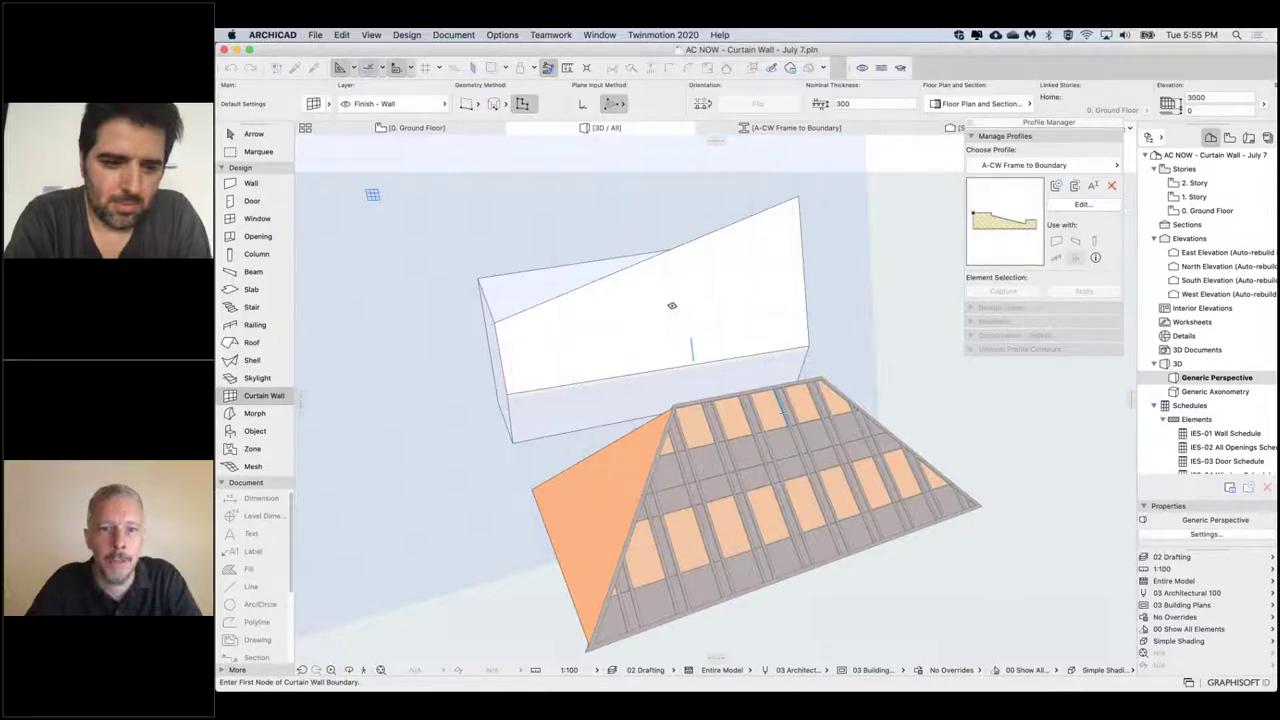
left_click(672, 306)
scroll(653, 301, "up", 1)
scroll(654, 298, "up", 1)
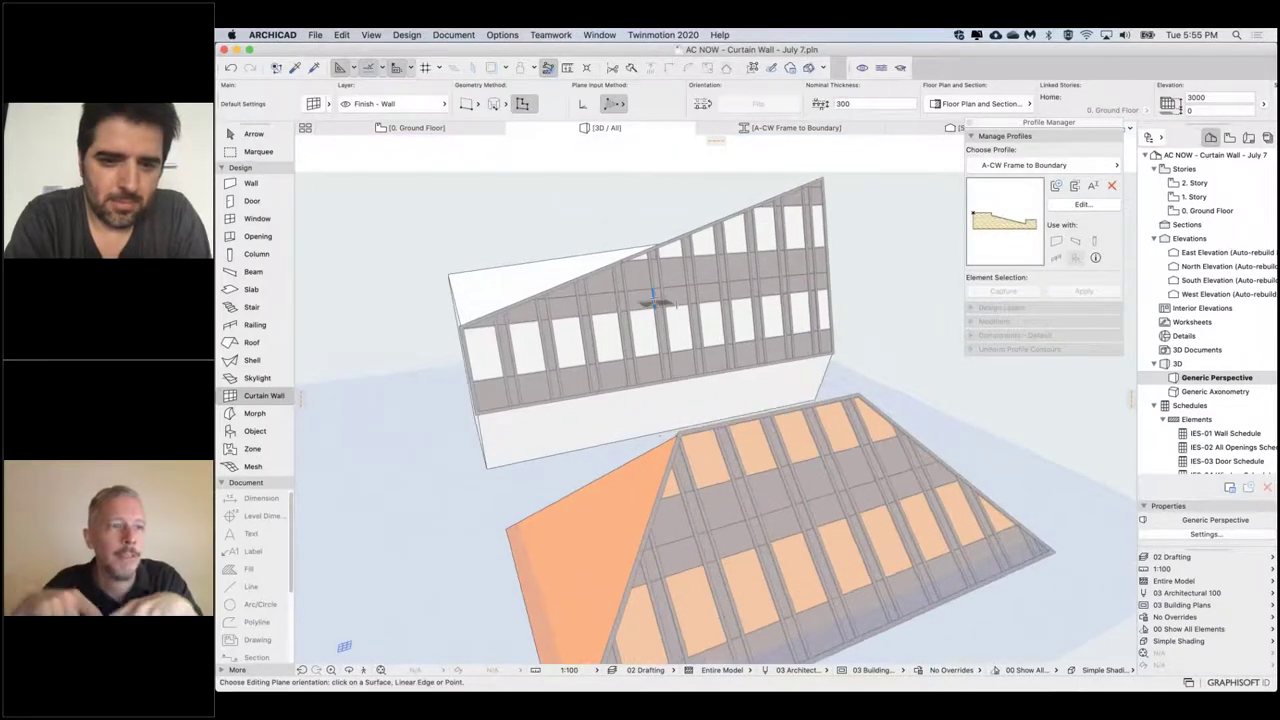
Step: Examine the new curtain walls on the orange hipped shape and the white block from several angles
middle_click_drag(654, 299, 738, 264, "shift")
middle_click_drag(785, 587, 951, 640, "shift")
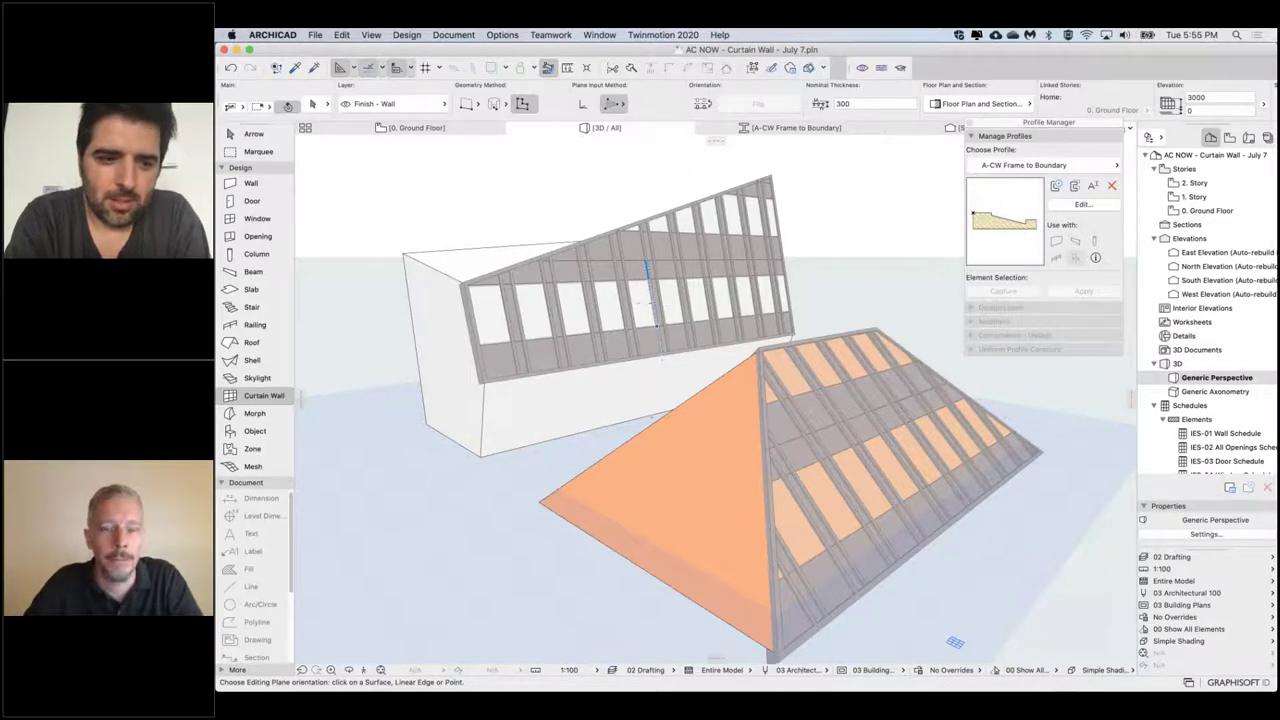
middle_click_drag(655, 301, 680, 300, "shift")
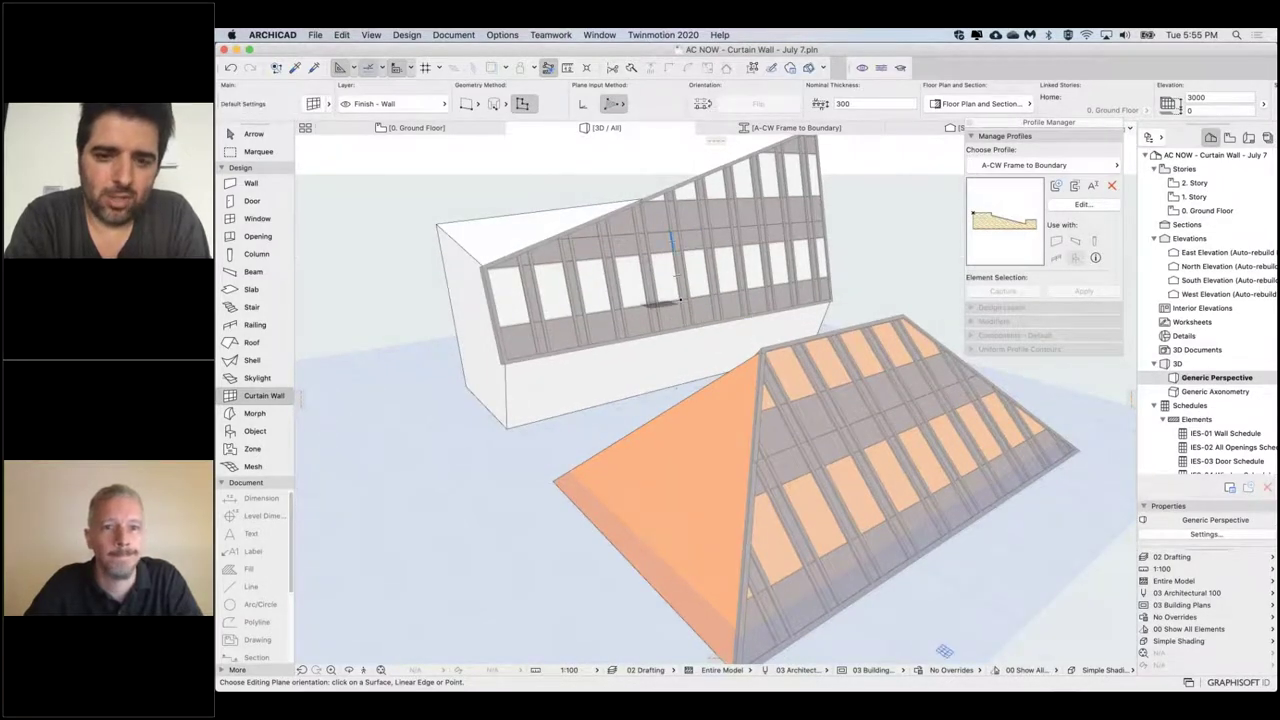
scroll(680, 300, "down", 5)
middle_click_drag(680, 300, 520, 275, "shift")
middle_click_drag(830, 285, 648, 305, "shift")
scroll(648, 300, "up", 2)
middle_click_drag(889, 636, 836, 648, "shift")
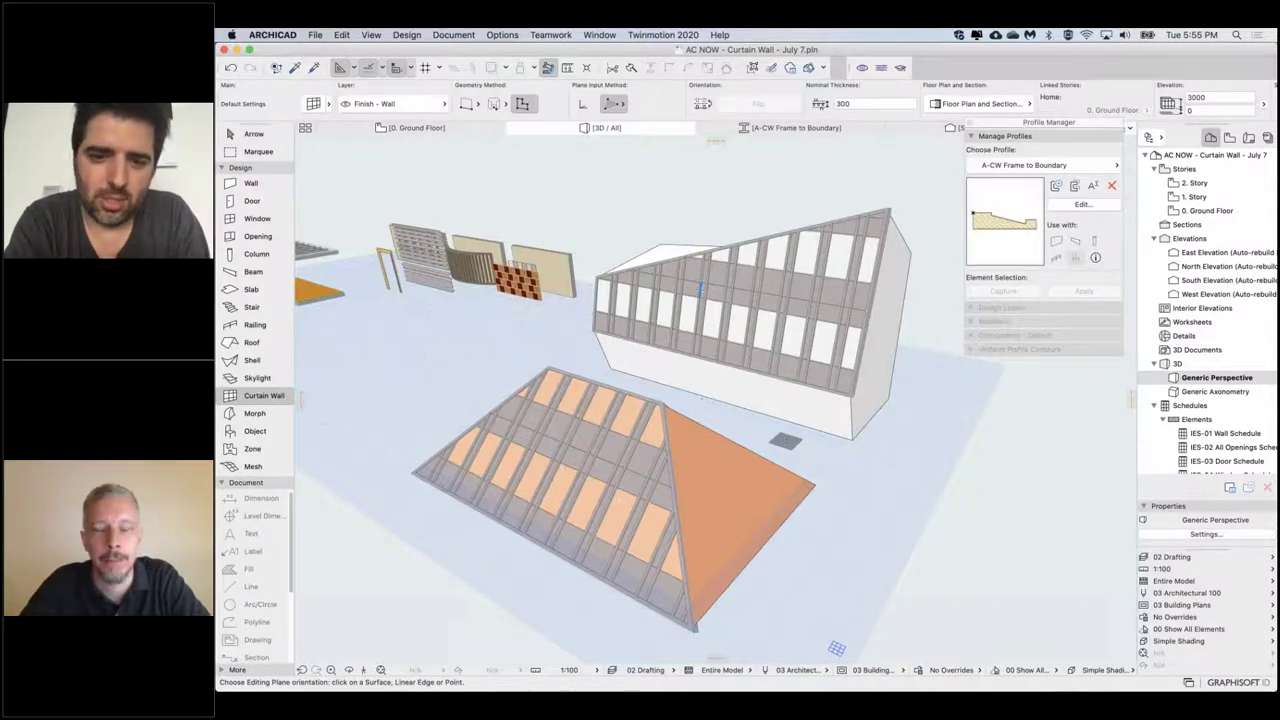
middle_click_drag(785, 441, 826, 442)
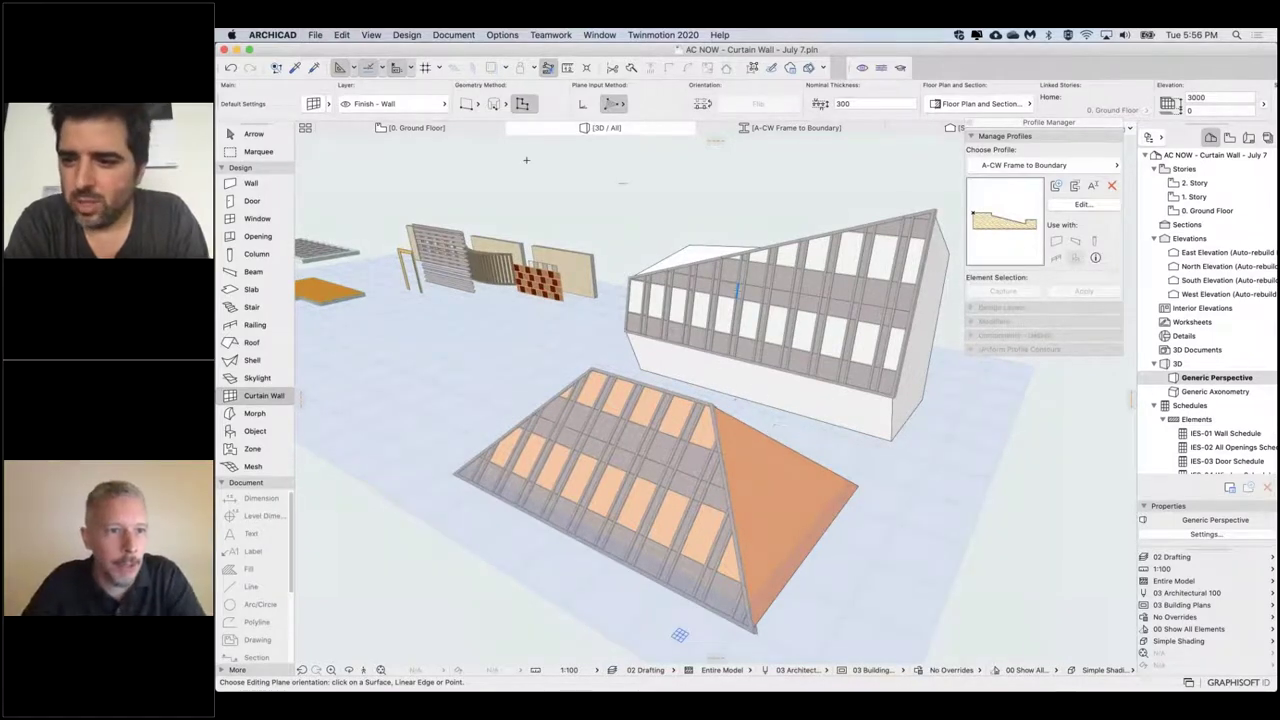
Step: Leave the Curtain Wall tool and switch to the WebinarSeries_2.2 presentation in PowerPoint
left_click(252, 136)
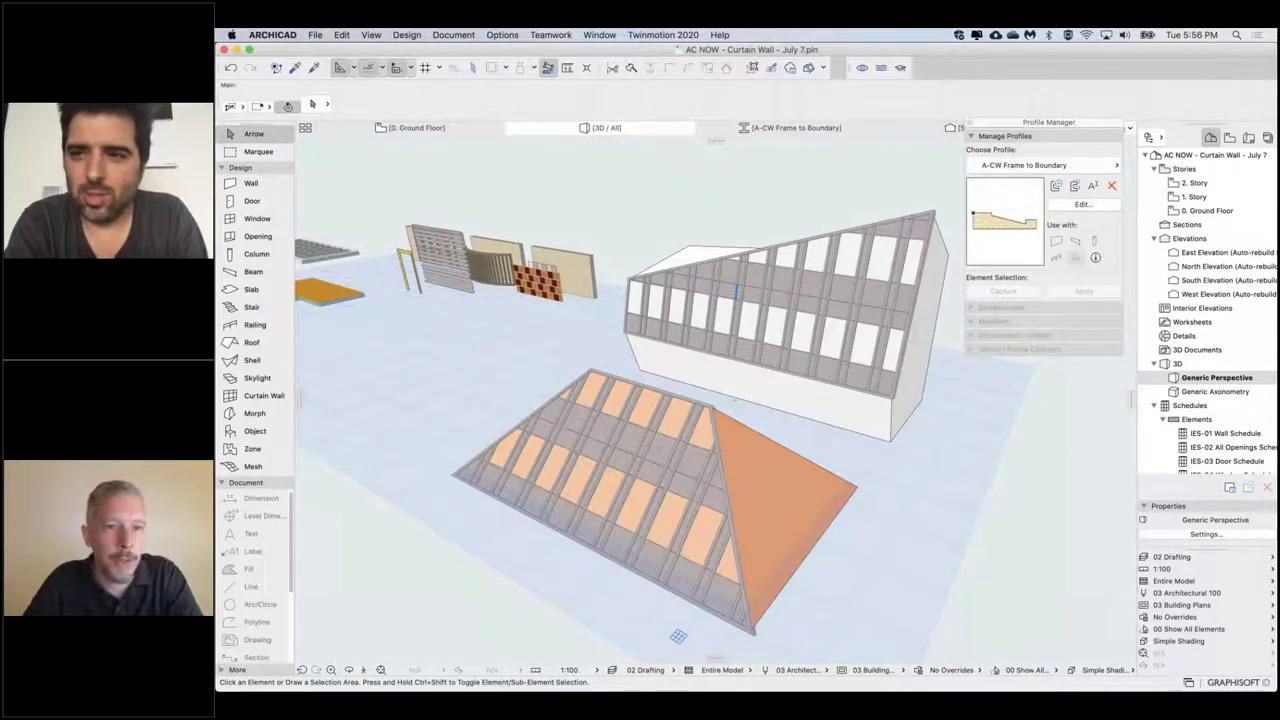
key("super+Tab")
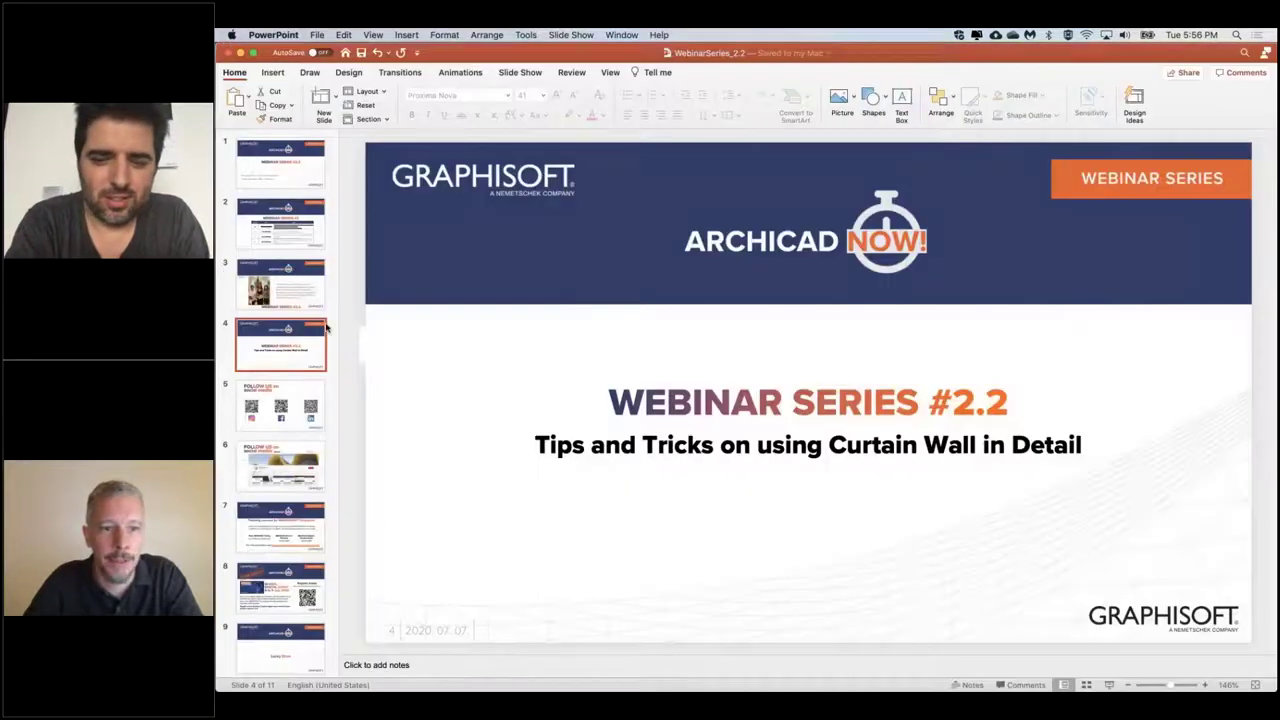